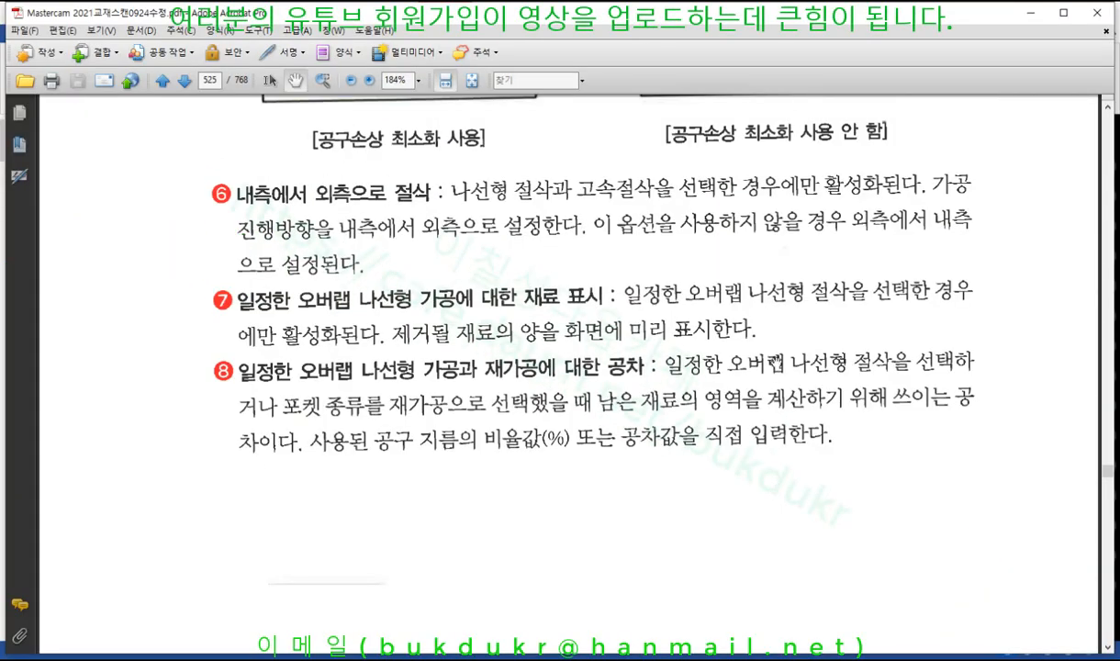
# Go to section 3) 진입동작 on page 526 and view the Off, ramp and helix entry diagrams
pyautogui.scroll(3, 790, 590)
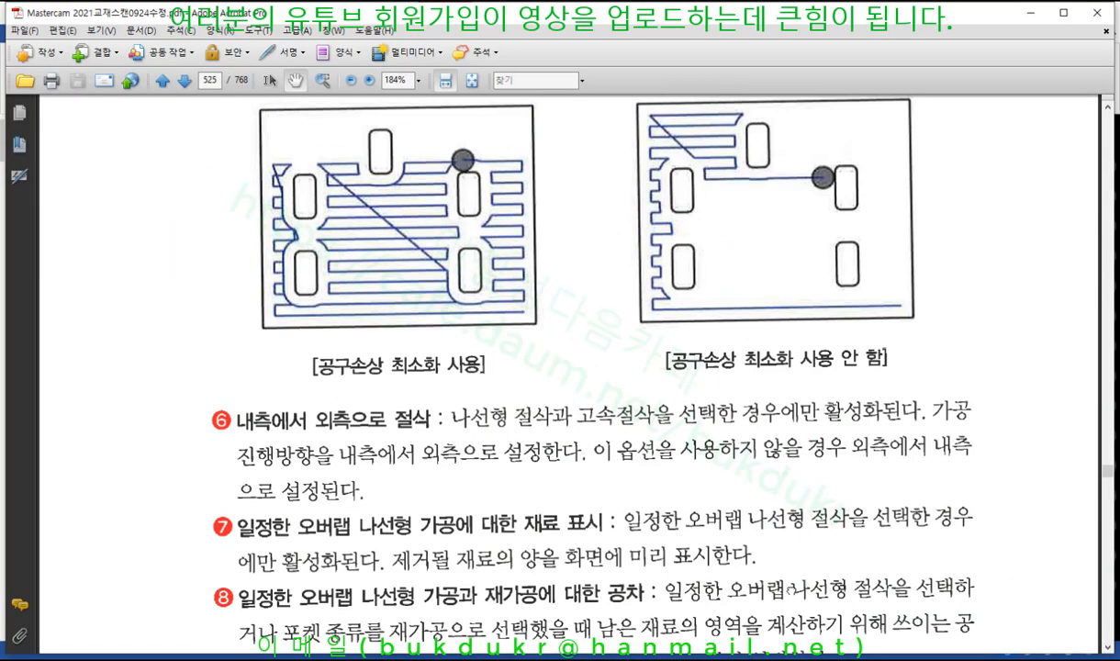
pyautogui.scroll(-1, 789, 590)
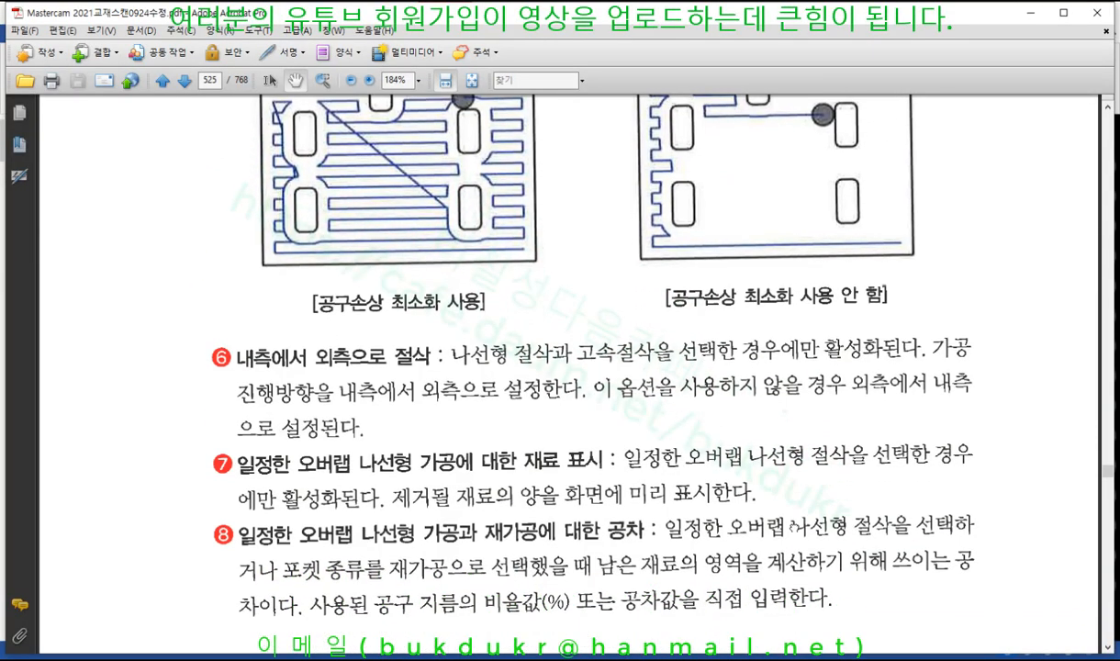
pyautogui.scroll(-2, 738, 496)
pyautogui.scroll(-6, 734, 329)
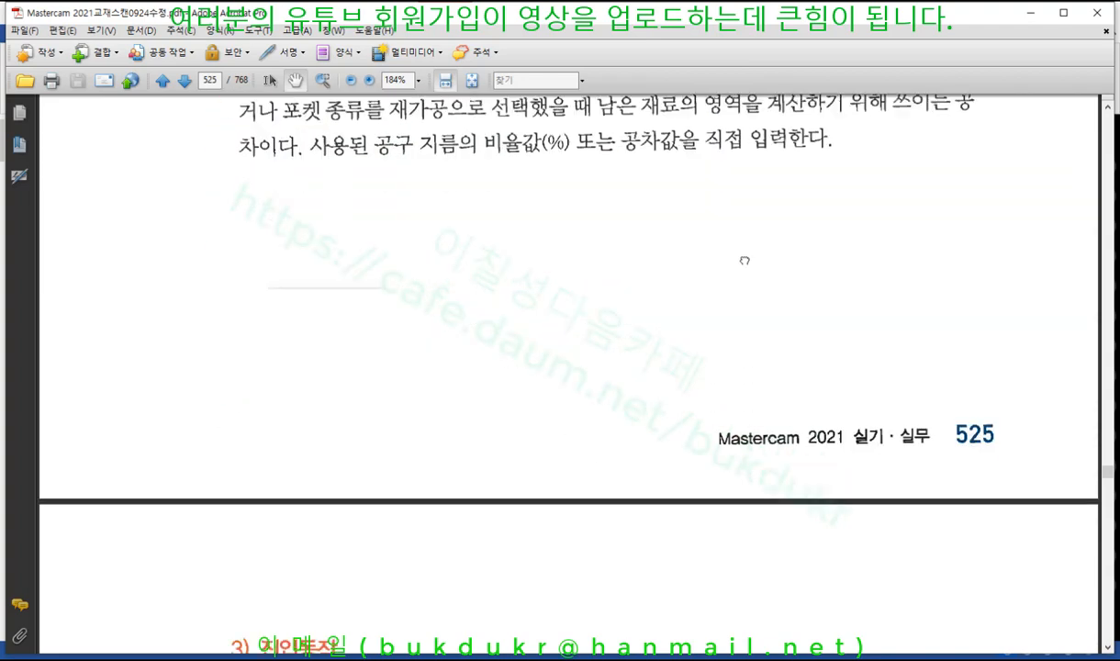
pyautogui.moveTo(768, 266); pyautogui.dragTo(765, 232)
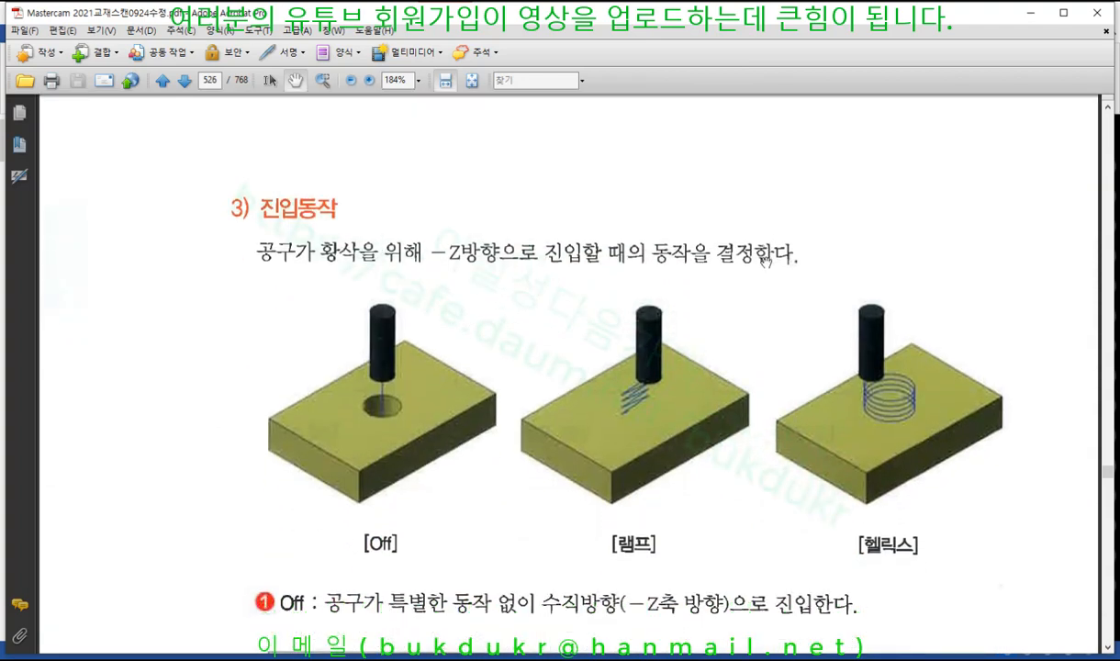
pyautogui.scroll(-2, 767, 261)
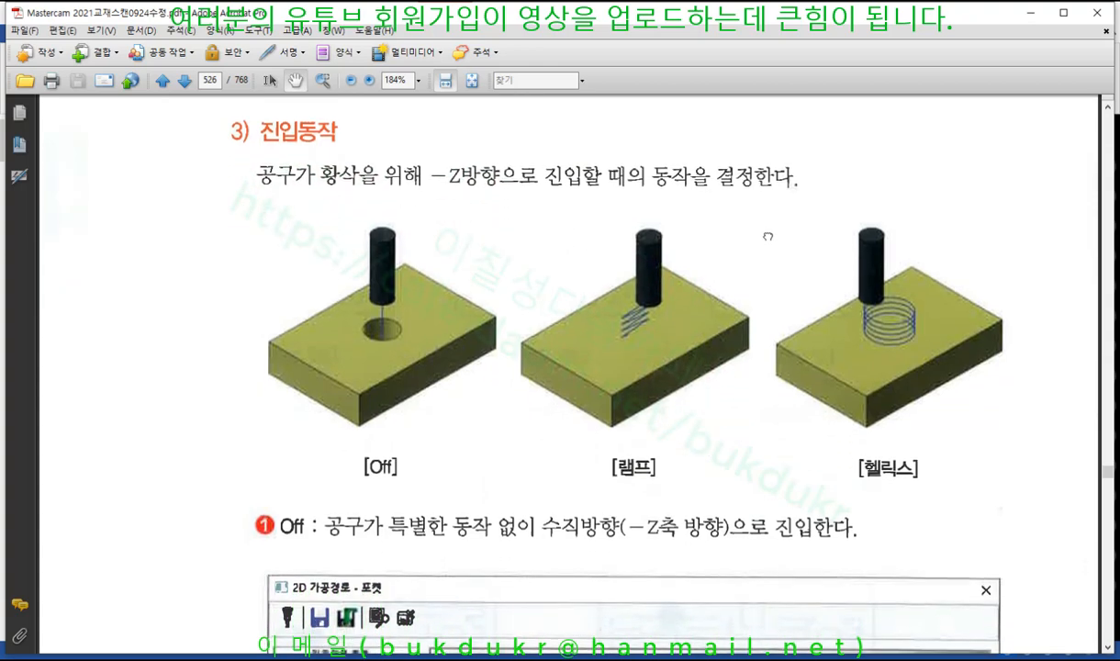
pyautogui.moveTo(770, 230); pyautogui.dragTo(771, 219)
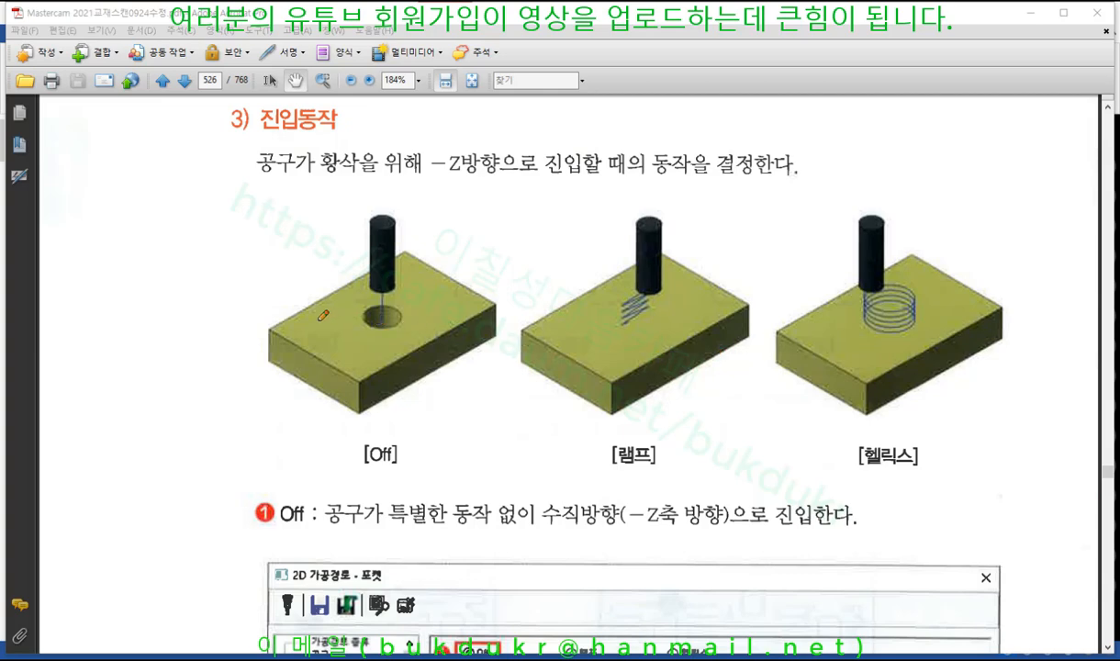
# Outline the hole and the label of the Off diagram in red, and circle the ramp and helix toolpaths
pyautogui.moveTo(317, 321)
pyautogui.mouseDown()
pyautogui.moveTo(398, 284)
pyautogui.moveTo(441, 305)
pyautogui.moveTo(404, 341)
pyautogui.moveTo(323, 338)
pyautogui.moveTo(323, 318)
pyautogui.mouseUp()
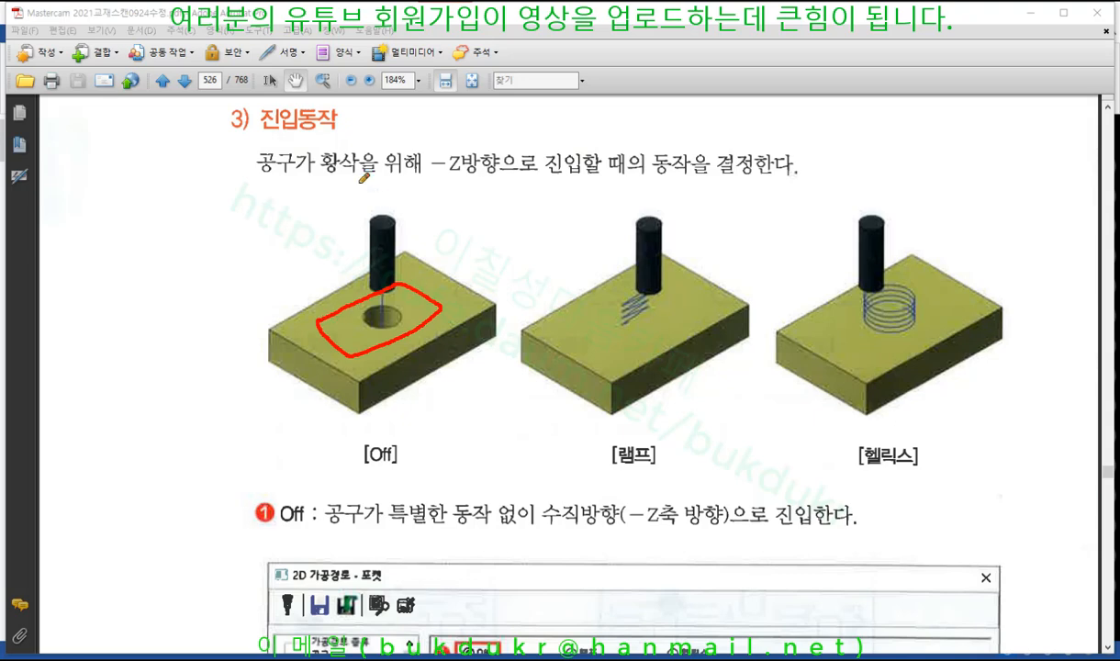
pyautogui.moveTo(351, 466)
pyautogui.mouseDown()
pyautogui.moveTo(408, 470)
pyautogui.moveTo(363, 435)
pyautogui.moveTo(351, 462)
pyautogui.mouseUp()
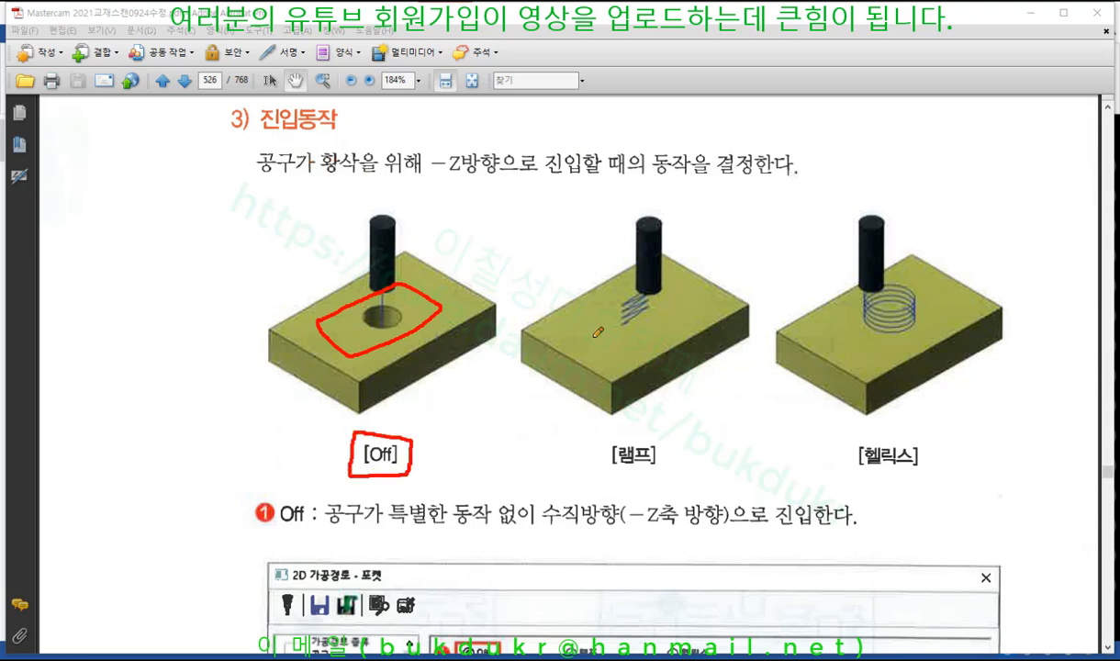
pyautogui.moveTo(637, 329)
pyautogui.mouseDown()
pyautogui.moveTo(606, 302)
pyautogui.moveTo(642, 262)
pyautogui.moveTo(646, 334)
pyautogui.mouseUp()
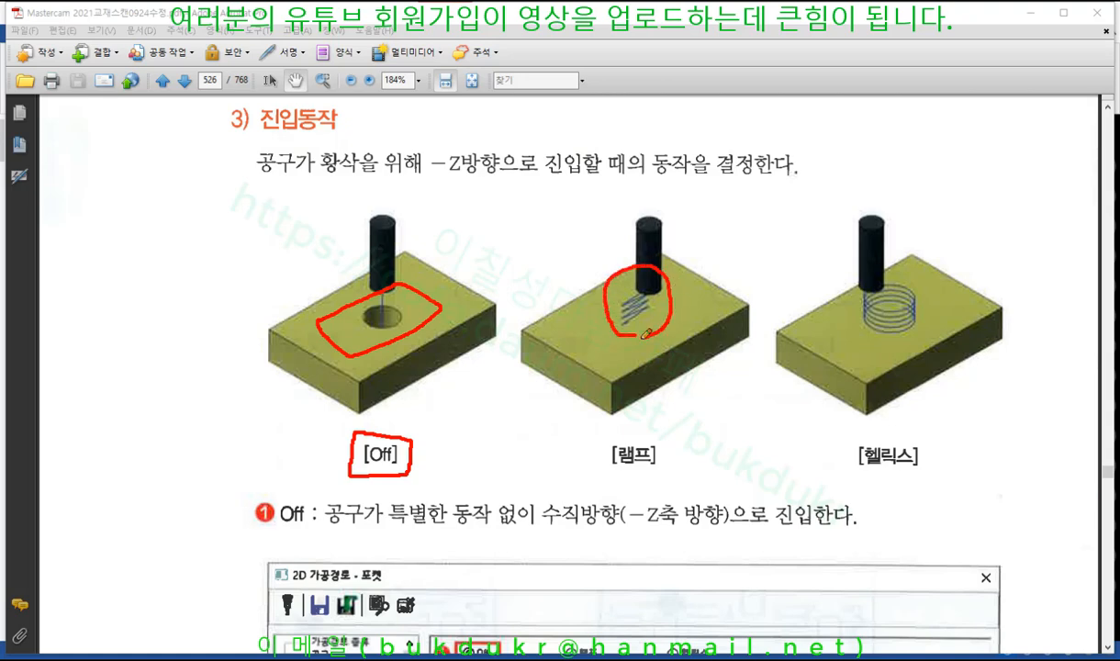
pyautogui.moveTo(879, 328)
pyautogui.mouseDown()
pyautogui.moveTo(818, 318)
pyautogui.moveTo(853, 277)
pyautogui.moveTo(870, 319)
pyautogui.moveTo(849, 328)
pyautogui.mouseUp()
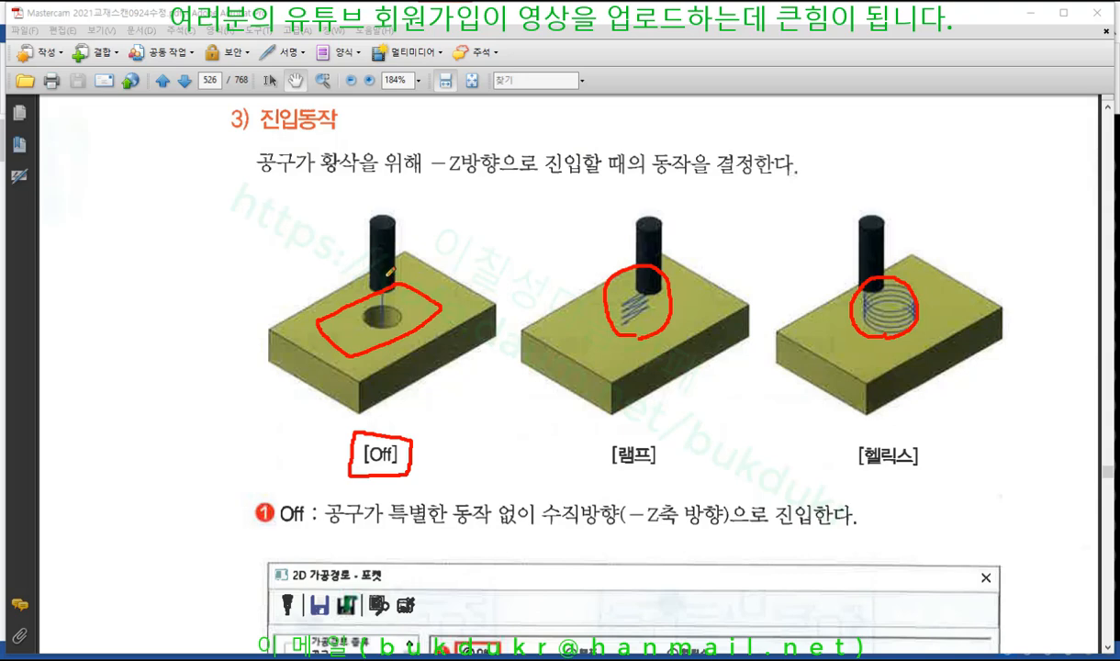
# Mark the Off plunge with a downward arrow, underline the 램프 and 헬릭스 labels, sketch a circular arrow, and end the screen drawing
pyautogui.moveTo(384, 257)
pyautogui.mouseDown()
pyautogui.moveTo(383, 341)
pyautogui.moveTo(404, 326)
pyautogui.mouseUp()
pyautogui.moveTo(604, 477); pyautogui.dragTo(654, 476)
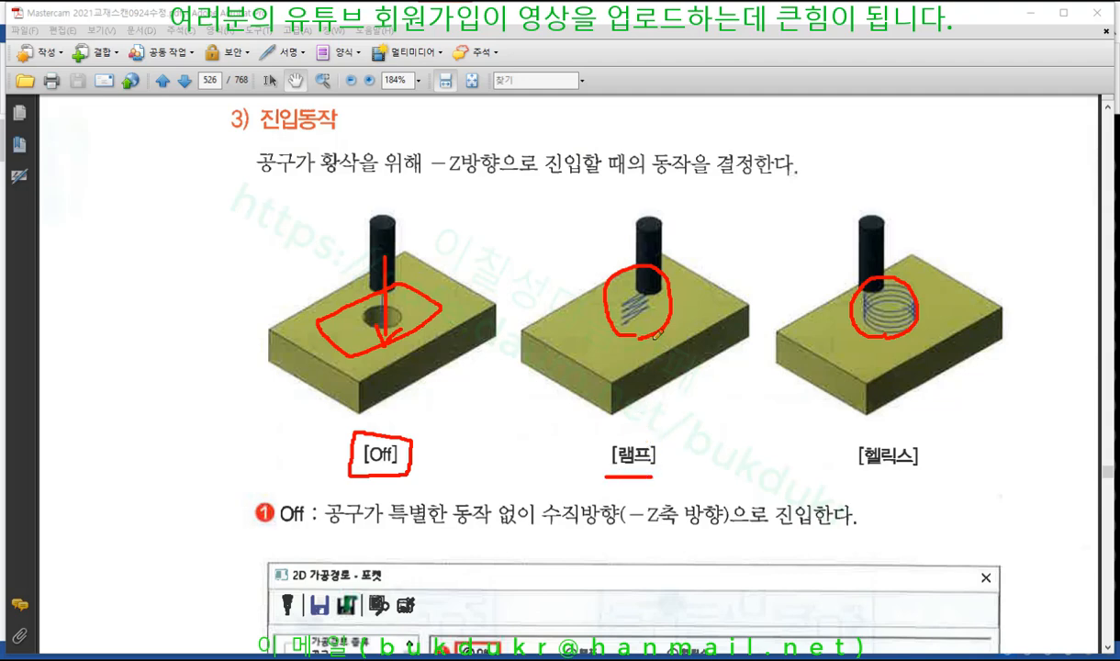
pyautogui.moveTo(641, 184); pyautogui.dragTo(795, 216)
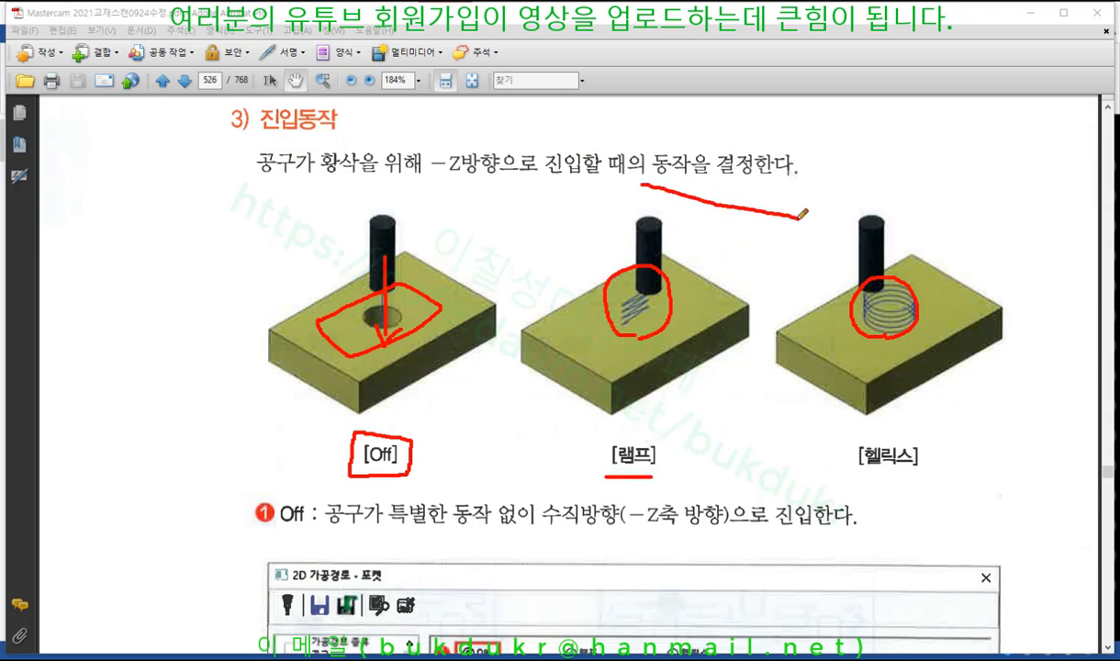
pyautogui.moveTo(856, 478); pyautogui.dragTo(937, 477)
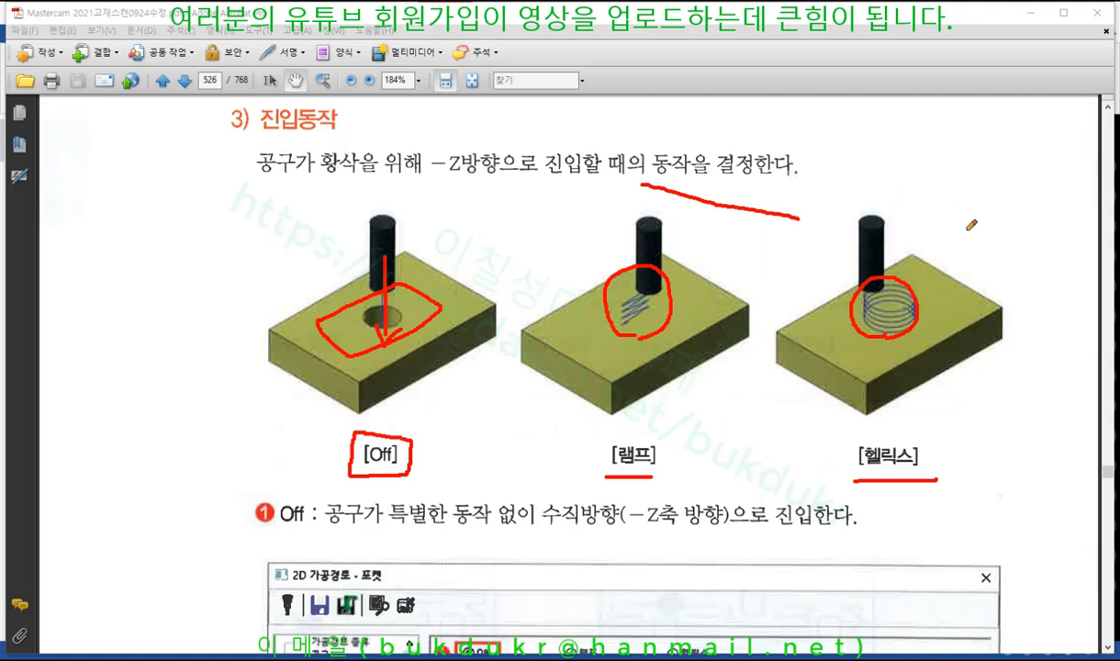
pyautogui.moveTo(966, 228)
pyautogui.mouseDown()
pyautogui.moveTo(952, 159)
pyautogui.moveTo(1000, 170)
pyautogui.moveTo(1013, 208)
pyautogui.moveTo(993, 230)
pyautogui.mouseUp()
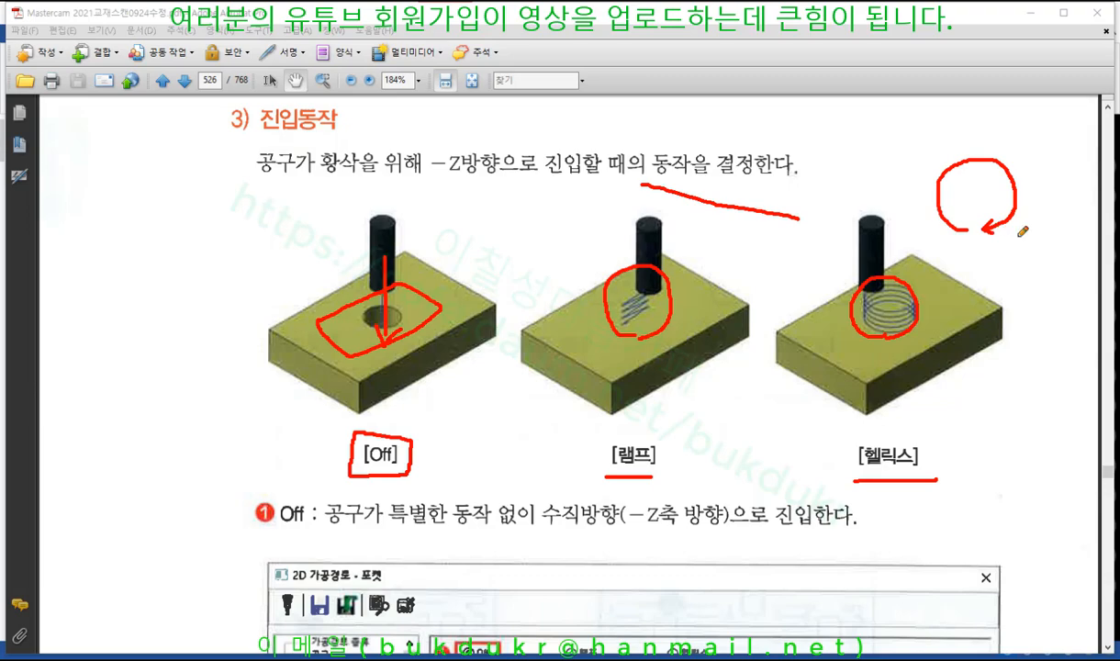
pyautogui.rightClick(748, 236)
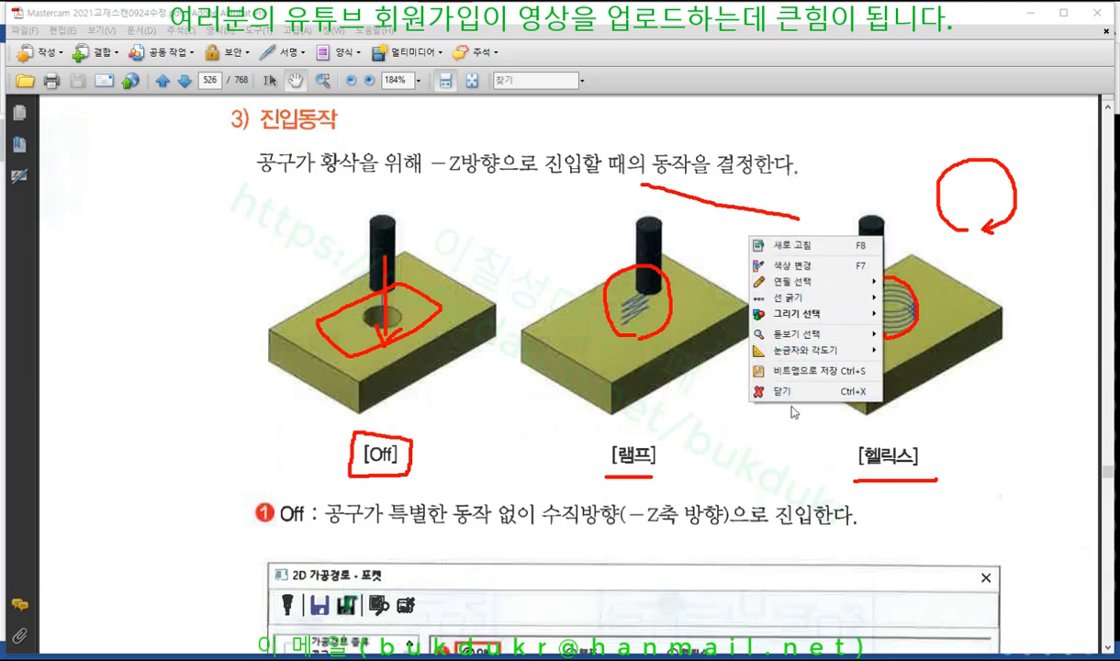
pyautogui.click(791, 398)
# On page 527, underline the 램프 description in red and add small arrows pointing at 최소 길이 and 최대 길이
pyautogui.scroll(-10, 633, 382)
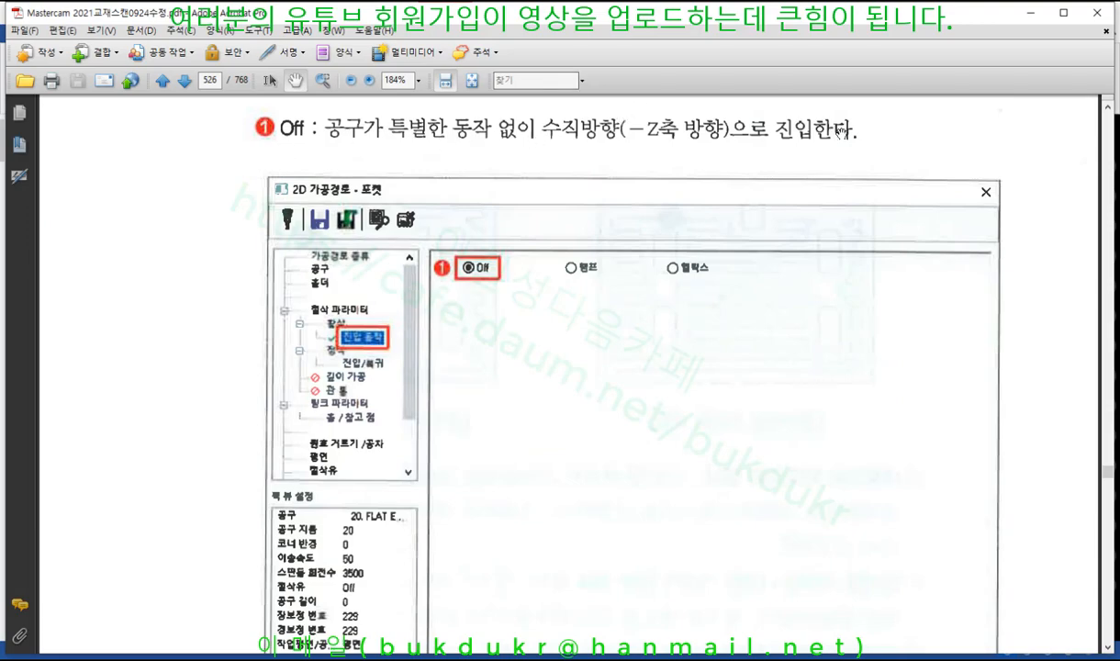
pyautogui.scroll(-20, 558, 298)
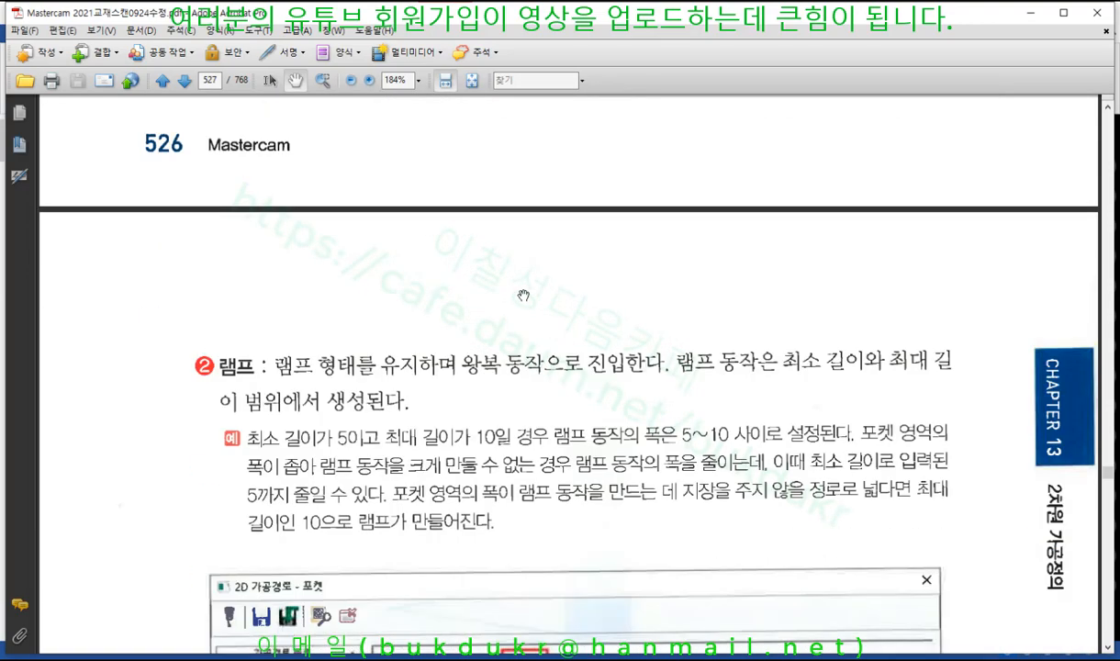
pyautogui.scroll(-2, 523, 293)
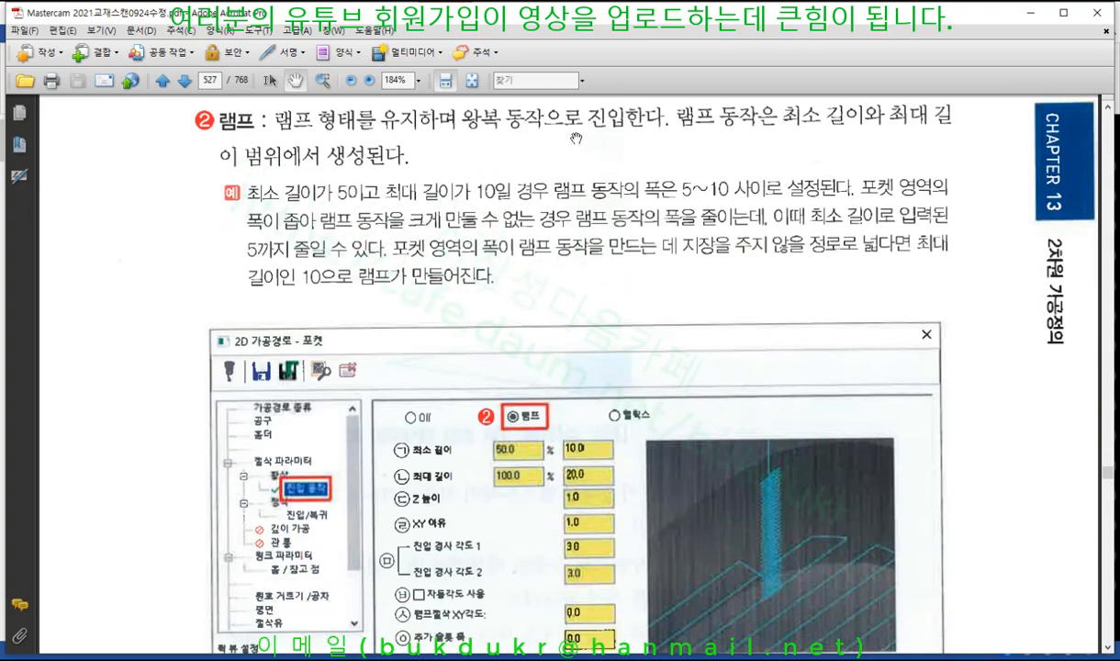
pyautogui.click(1117, 140)
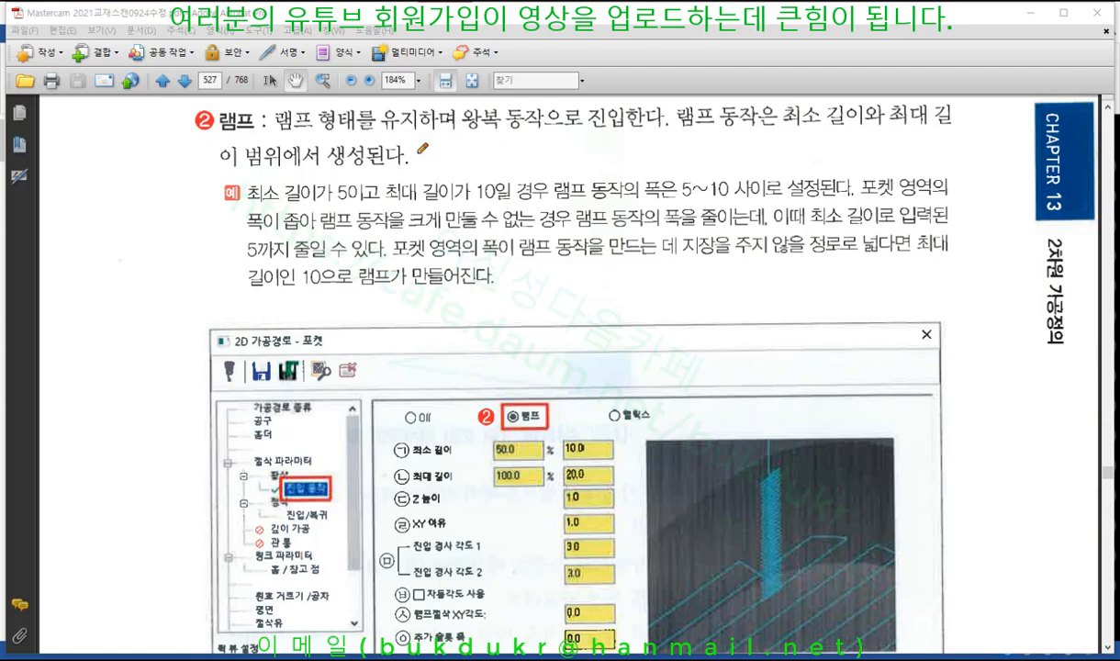
pyautogui.moveTo(271, 133); pyautogui.dragTo(959, 130)
pyautogui.moveTo(224, 168); pyautogui.dragTo(403, 168)
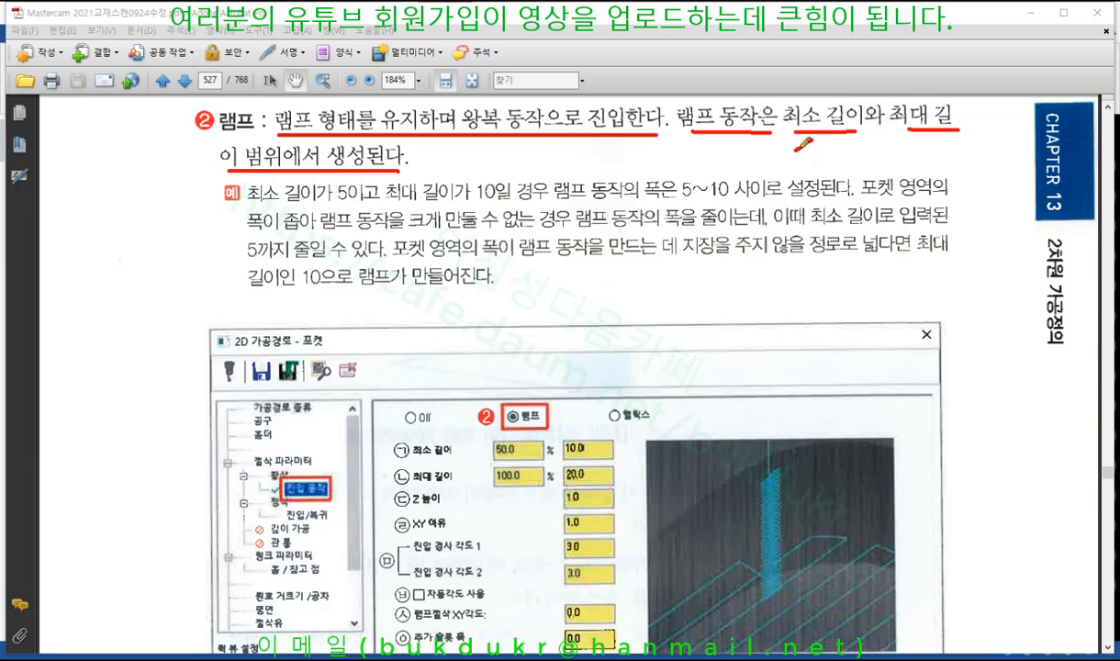
pyautogui.moveTo(796, 143); pyautogui.dragTo(810, 139)
pyautogui.moveTo(900, 157); pyautogui.dragTo(918, 147)
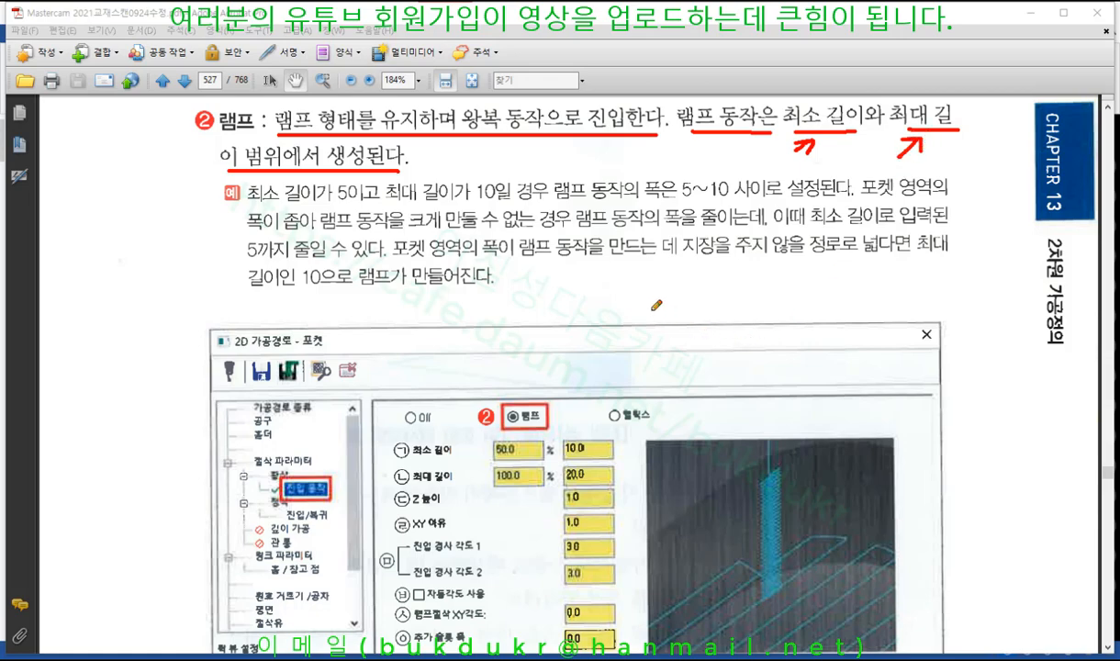
# Sketch a double-headed length arrow below the example text with three vertical limit lines, and loop its longer span
pyautogui.moveTo(568, 303)
pyautogui.mouseDown()
pyautogui.moveTo(887, 269)
pyautogui.moveTo(883, 287)
pyautogui.moveTo(557, 300)
pyautogui.moveTo(579, 311)
pyautogui.mouseUp()
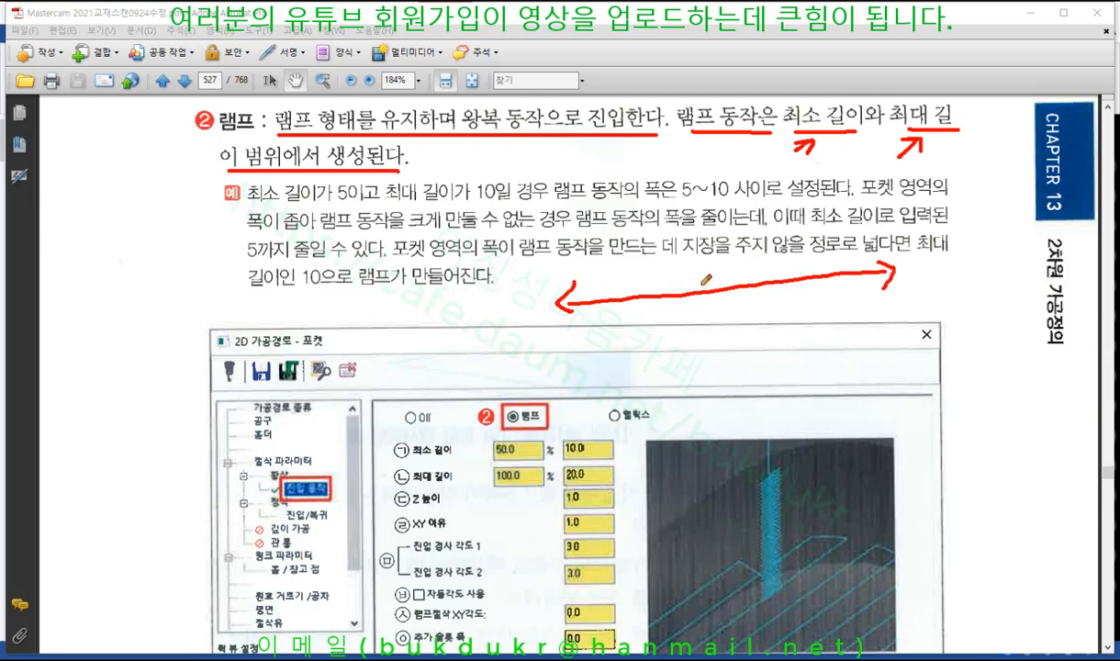
pyautogui.moveTo(554, 271); pyautogui.dragTo(557, 368)
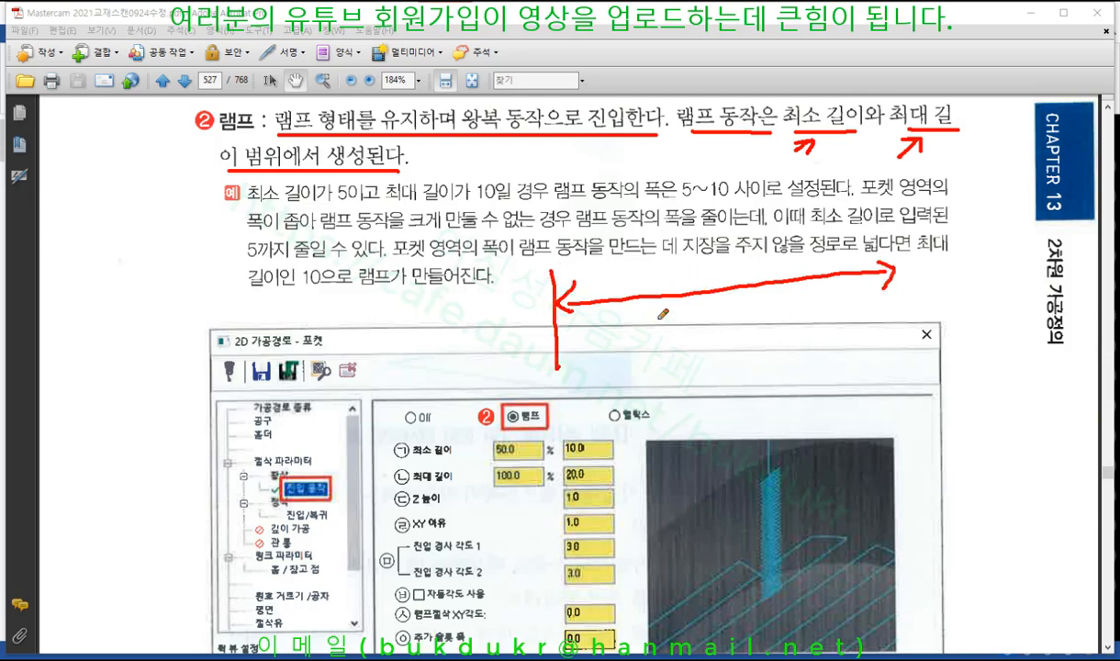
pyautogui.moveTo(644, 268); pyautogui.dragTo(656, 358)
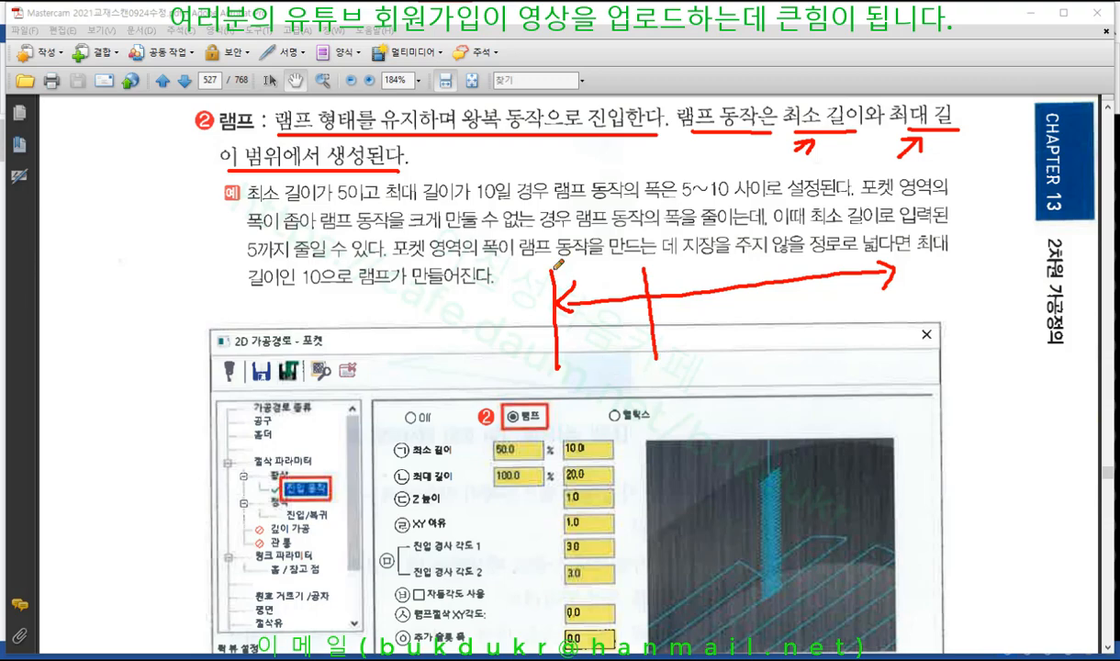
pyautogui.moveTo(552, 266); pyautogui.dragTo(556, 397)
pyautogui.moveTo(884, 218); pyautogui.dragTo(901, 351)
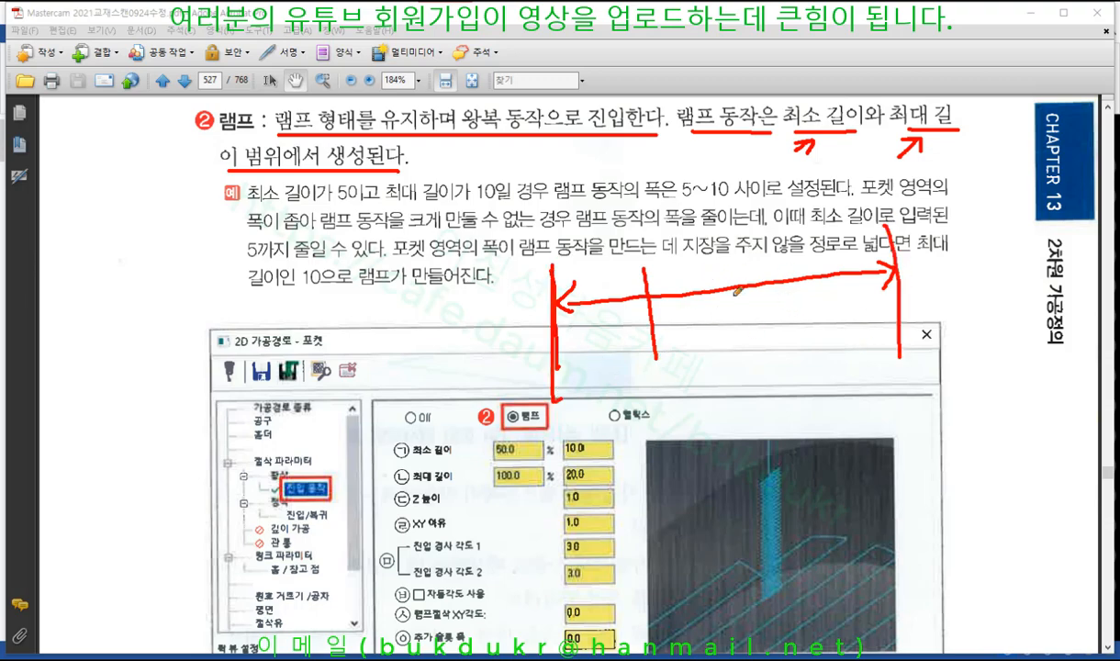
pyautogui.moveTo(697, 266)
pyautogui.mouseDown()
pyautogui.moveTo(845, 261)
pyautogui.moveTo(734, 307)
pyautogui.moveTo(672, 281)
pyautogui.moveTo(758, 256)
pyautogui.mouseUp()
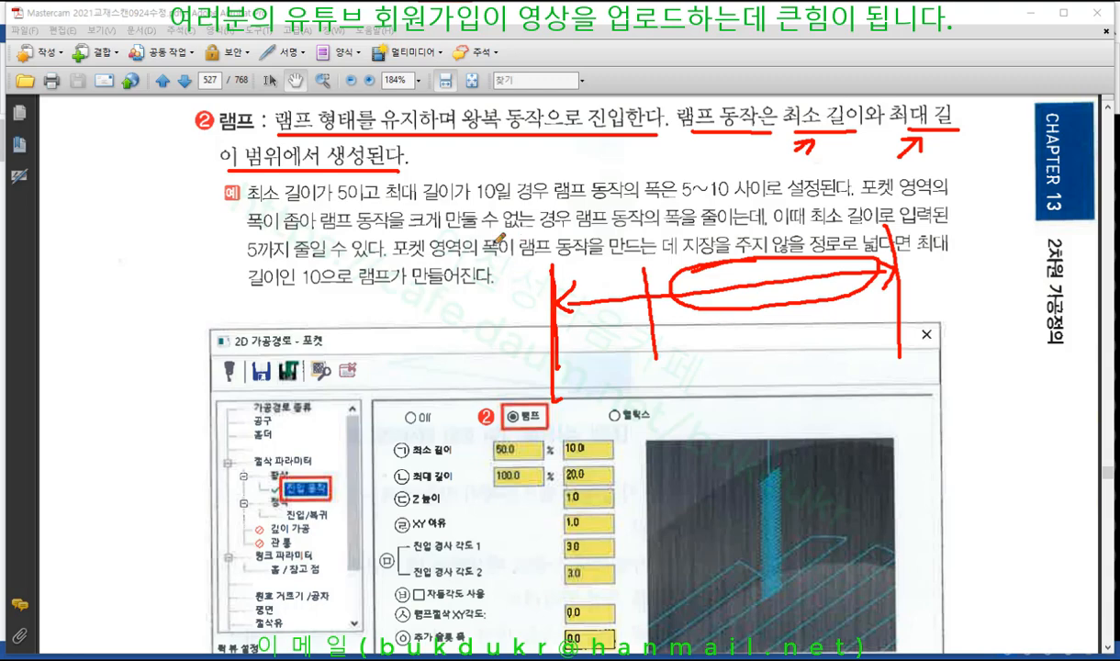
# Sketch a slanted parallelogram pocket with a double-headed arrow across its width, and loop the length arrow's shorter span
pyautogui.moveTo(823, 348); pyautogui.dragTo(695, 435)
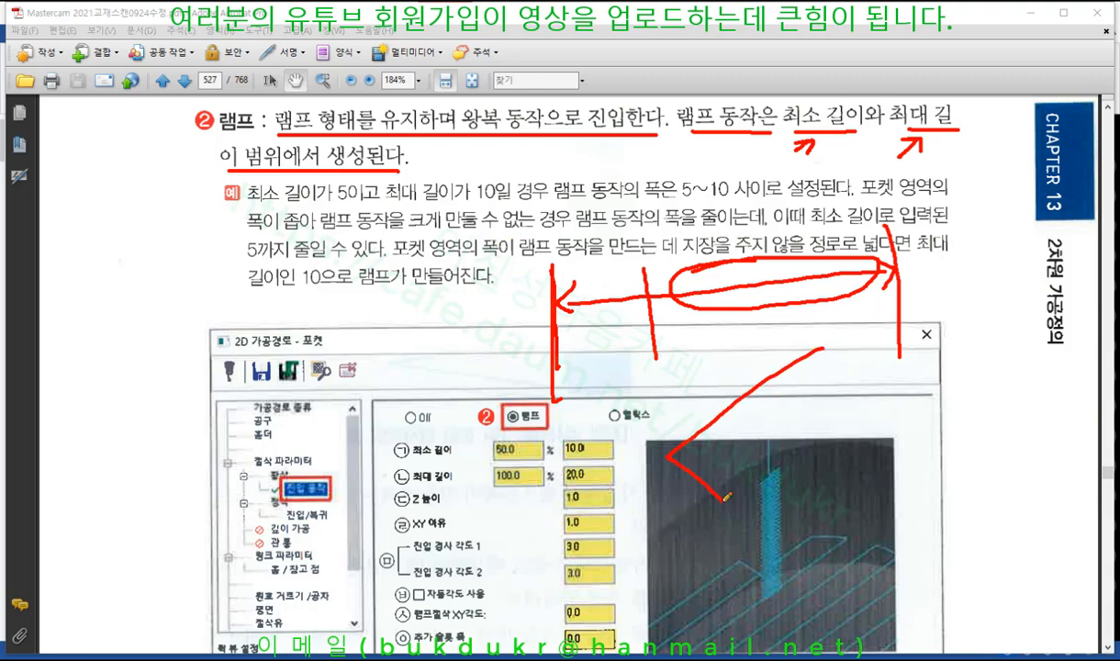
pyautogui.moveTo(824, 349); pyautogui.dragTo(890, 379)
pyautogui.moveTo(725, 497); pyautogui.dragTo(888, 380)
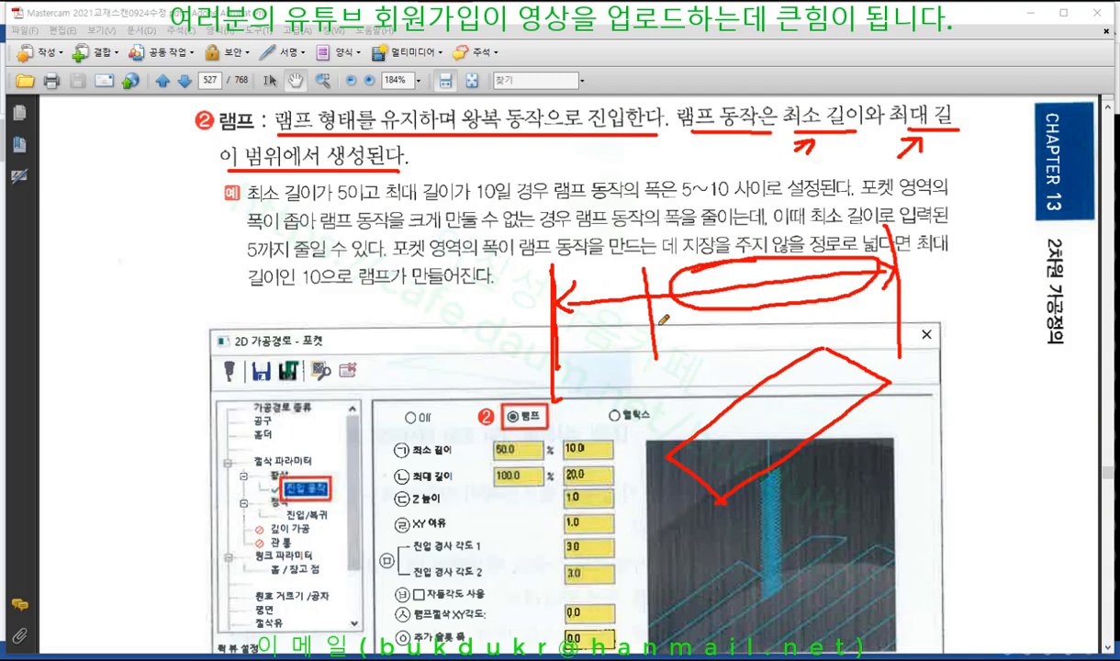
pyautogui.moveTo(662, 318)
pyautogui.mouseDown()
pyautogui.moveTo(551, 311)
pyautogui.moveTo(642, 275)
pyautogui.moveTo(605, 314)
pyautogui.mouseUp()
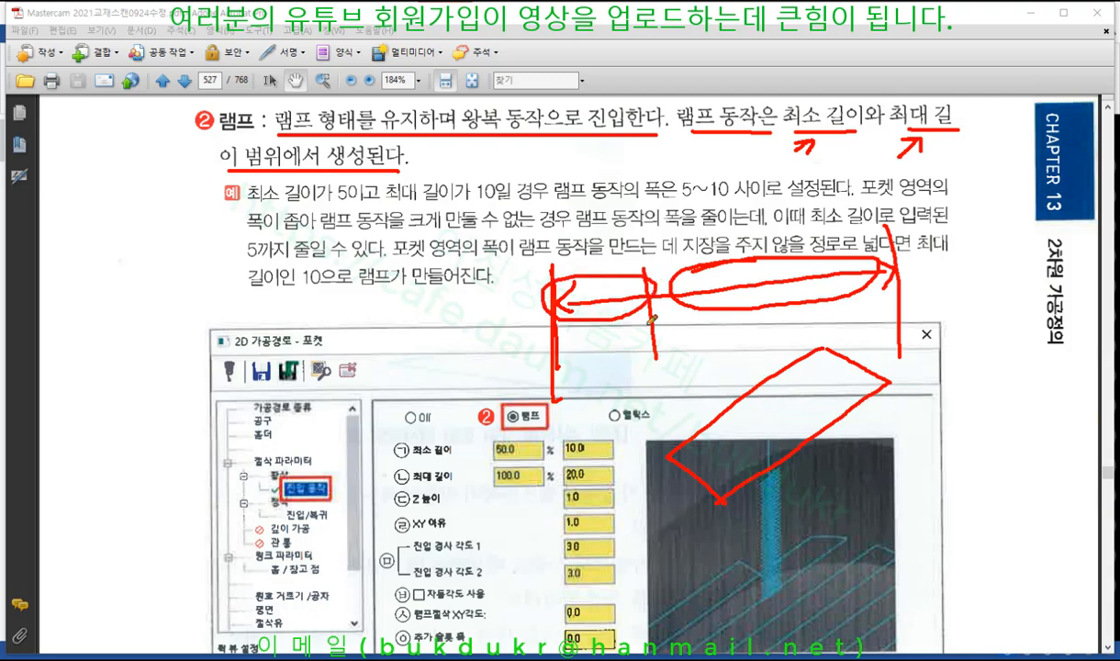
pyautogui.moveTo(780, 445); pyautogui.dragTo(721, 448)
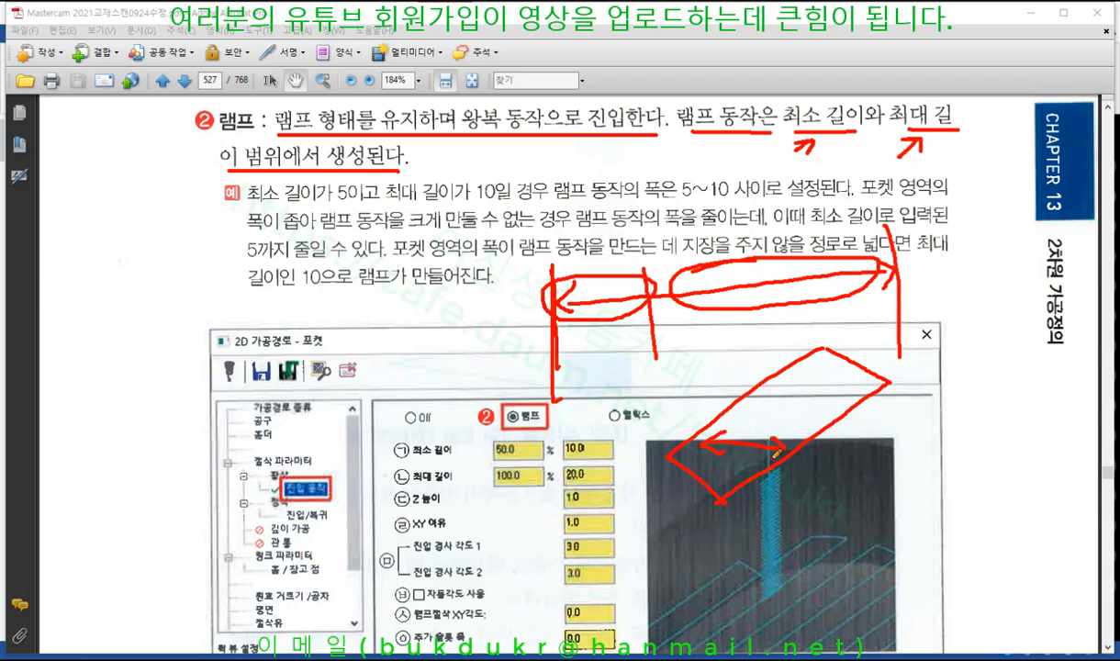
# Box the 램프 heading, retrace the loop around the shorter span, and underline the whole 최소 길이/최대 길이 example paragraph
pyautogui.moveTo(202, 128)
pyautogui.mouseDown()
pyautogui.moveTo(259, 85)
pyautogui.moveTo(170, 94)
pyautogui.moveTo(248, 131)
pyautogui.mouseUp()
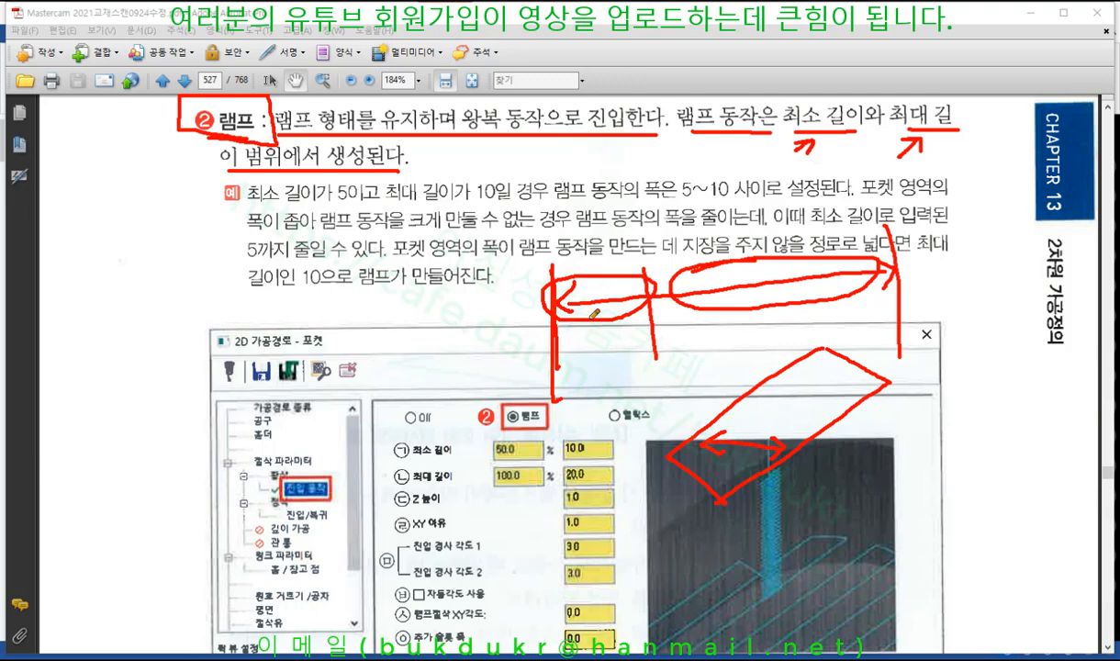
pyautogui.moveTo(595, 314)
pyautogui.mouseDown()
pyautogui.moveTo(532, 298)
pyautogui.moveTo(615, 262)
pyautogui.moveTo(573, 301)
pyautogui.moveTo(560, 275)
pyautogui.mouseUp()
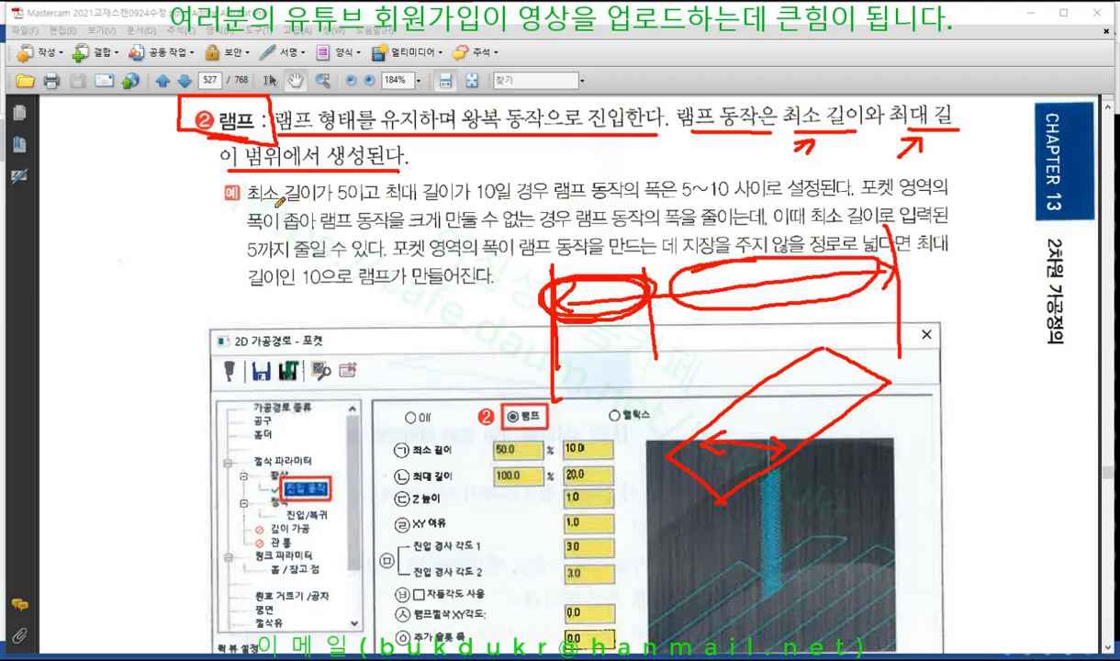
pyautogui.moveTo(246, 201); pyautogui.dragTo(922, 197)
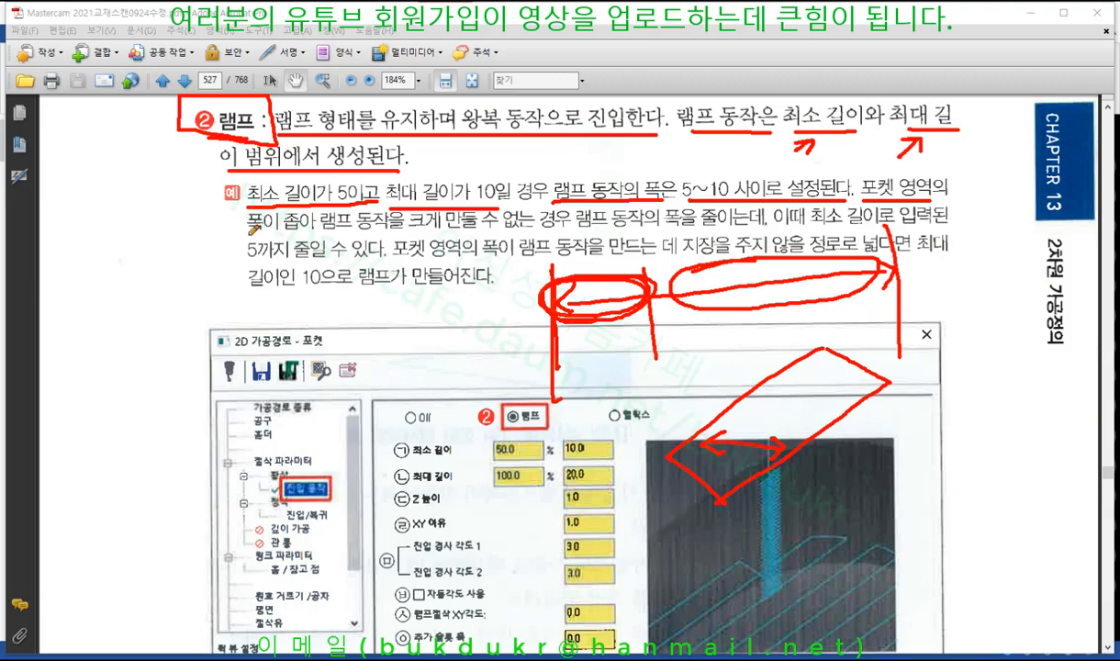
pyautogui.moveTo(246, 221); pyautogui.dragTo(945, 218)
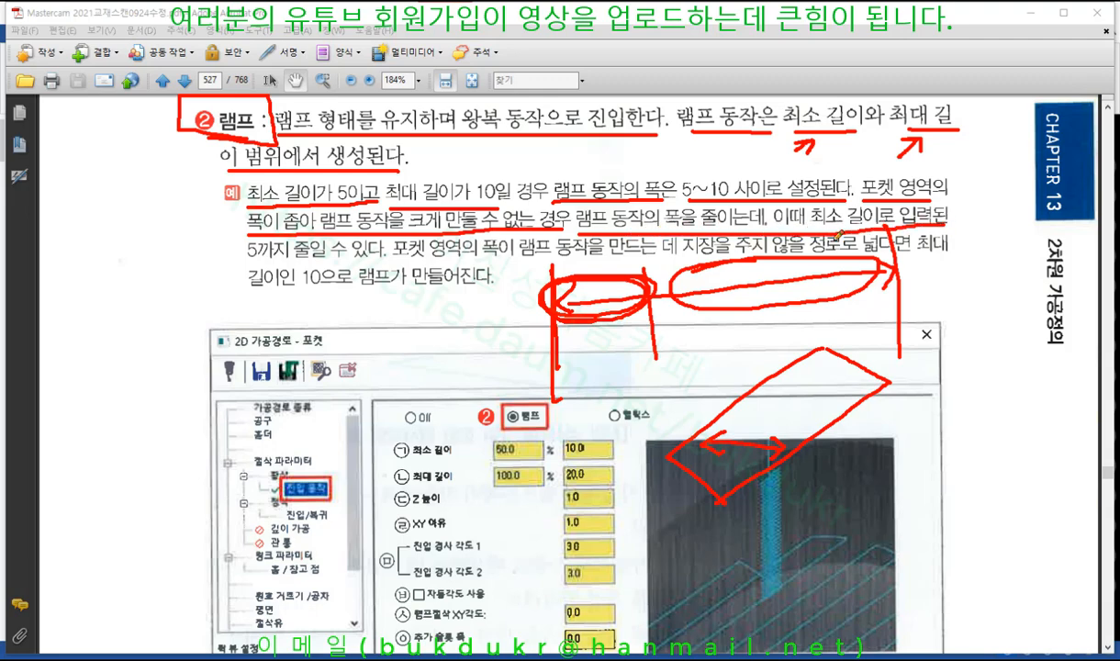
pyautogui.moveTo(239, 266); pyautogui.dragTo(948, 260)
pyautogui.moveTo(244, 291); pyautogui.dragTo(487, 289)
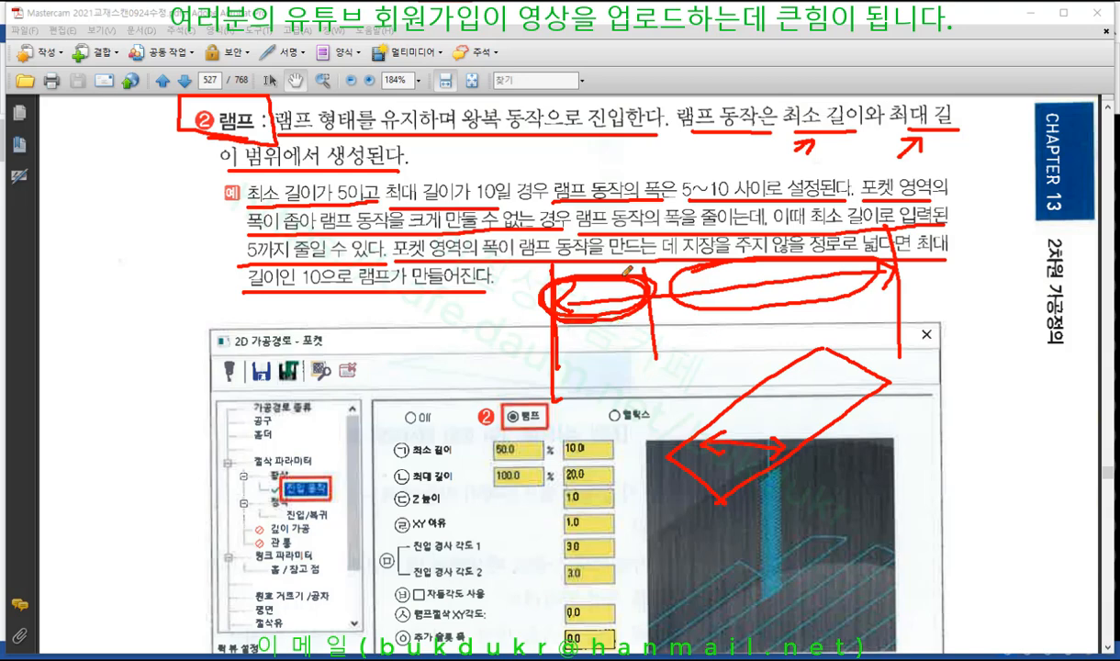
# Add a vertical limit line between the two looped spans, retrace the loop around the longer span, and close the annotations
pyautogui.moveTo(670, 268); pyautogui.dragTo(674, 371)
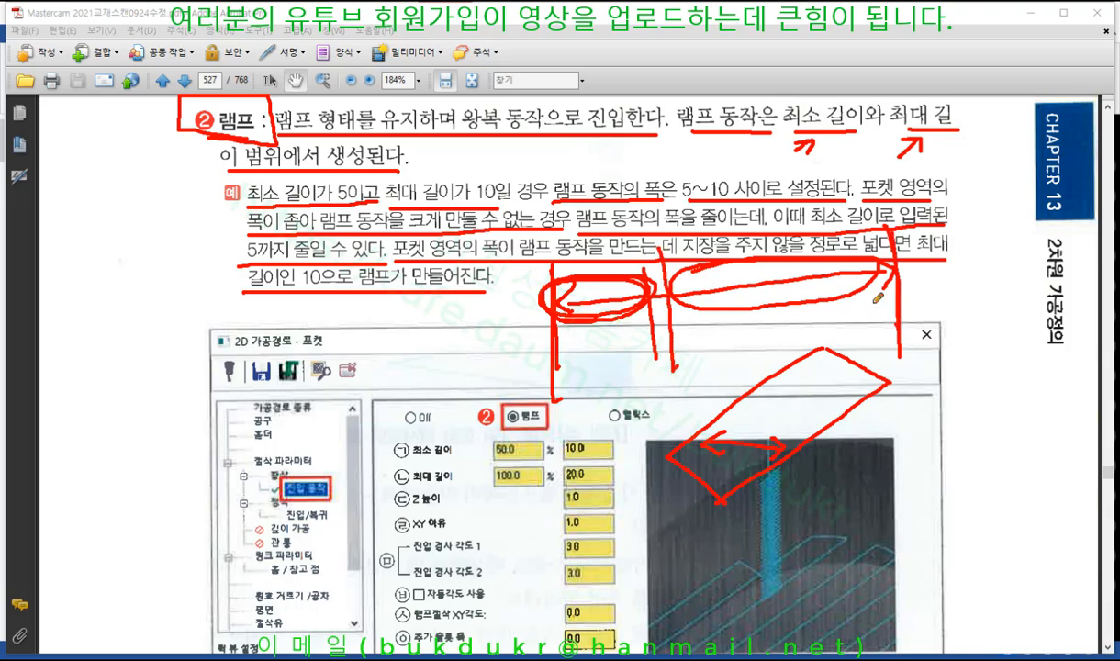
pyautogui.moveTo(760, 275)
pyautogui.mouseDown()
pyautogui.moveTo(656, 280)
pyautogui.moveTo(872, 237)
pyautogui.moveTo(675, 285)
pyautogui.moveTo(862, 248)
pyautogui.moveTo(870, 284)
pyautogui.mouseUp()
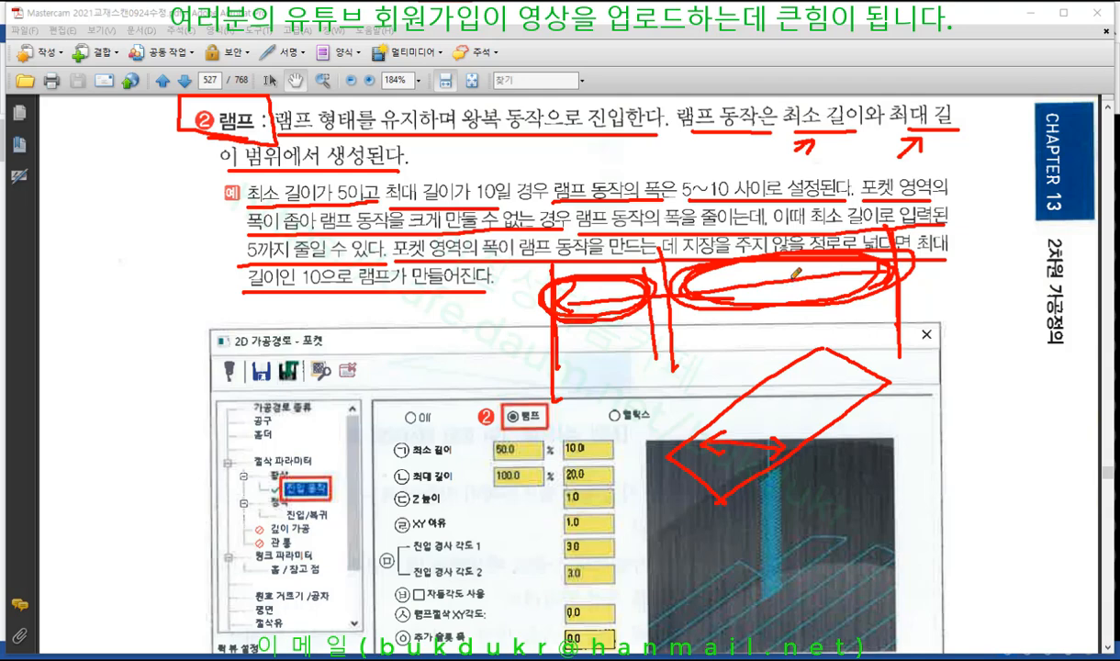
pyautogui.rightClick(561, 302)
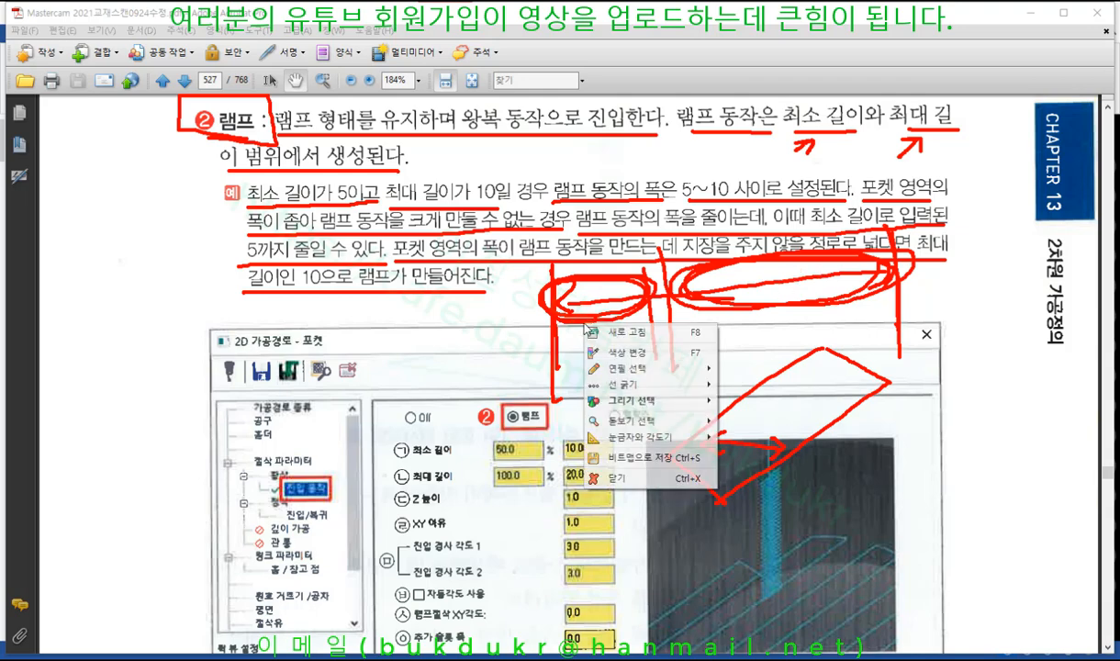
pyautogui.click(616, 478)
# In the 램프 dialog figure, underline the 램프 option, 최소 길이 and 최대 길이, box their percentages 50.0 and 100.0, and underline 10.0 and 20.0
pyautogui.scroll(-5, 573, 404)
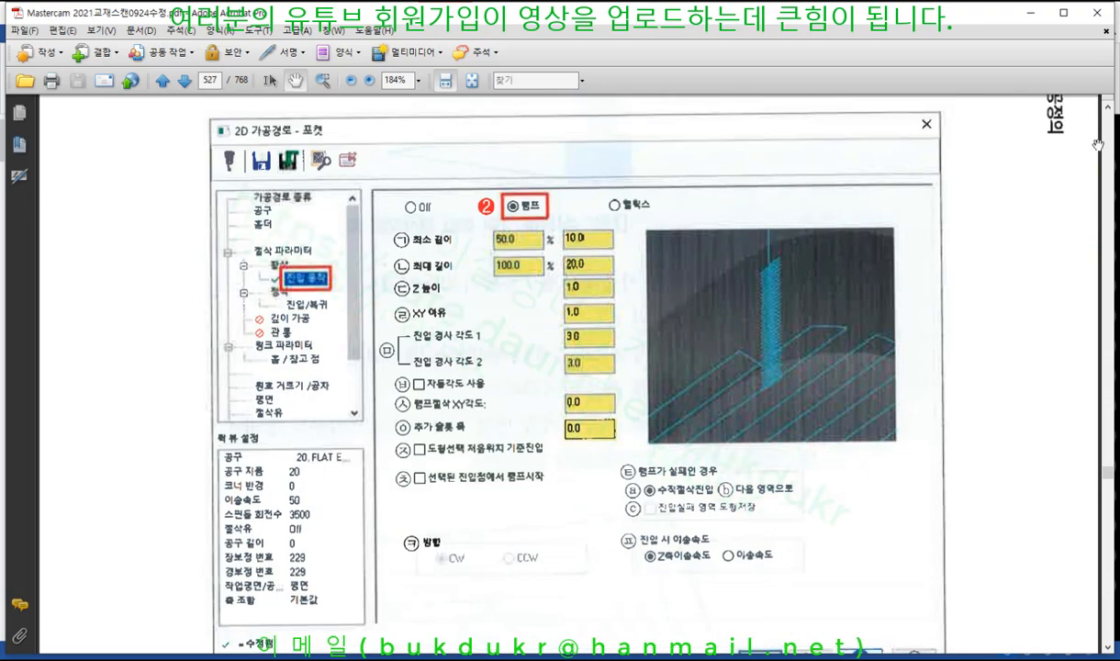
pyautogui.hotkey('ctrl', 'alt', 'd')
pyautogui.moveTo(479, 215); pyautogui.dragTo(550, 213)
pyautogui.moveTo(393, 246); pyautogui.dragTo(451, 246)
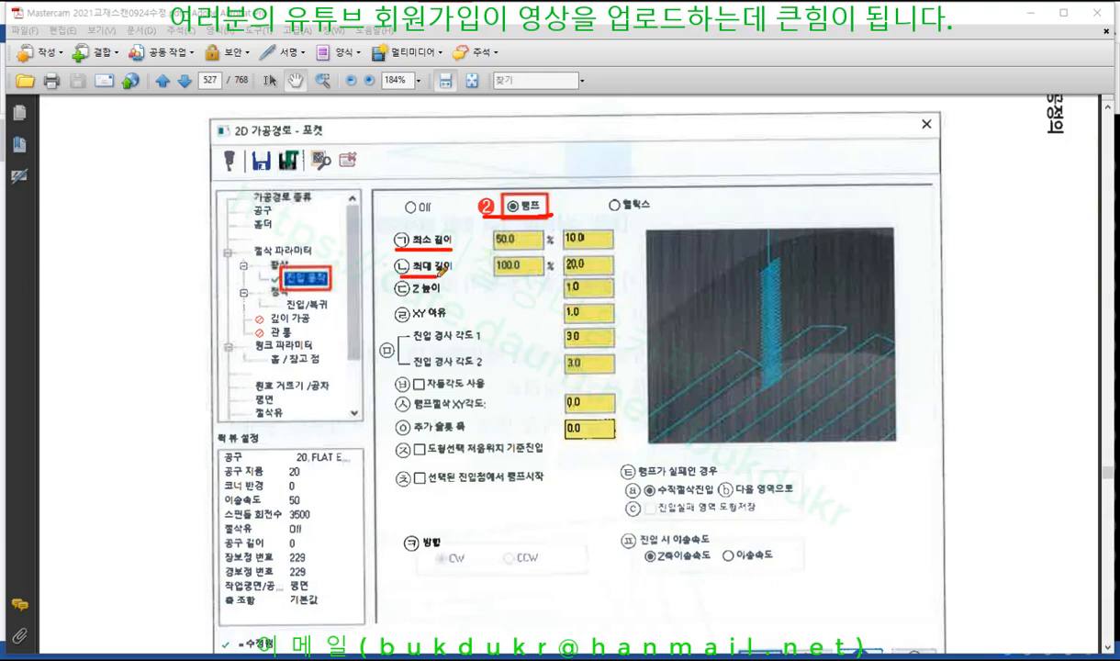
pyautogui.moveTo(400, 275)
pyautogui.mouseDown()
pyautogui.moveTo(451, 276)
pyautogui.moveTo(563, 245)
pyautogui.mouseUp()
pyautogui.moveTo(479, 275); pyautogui.dragTo(552, 273)
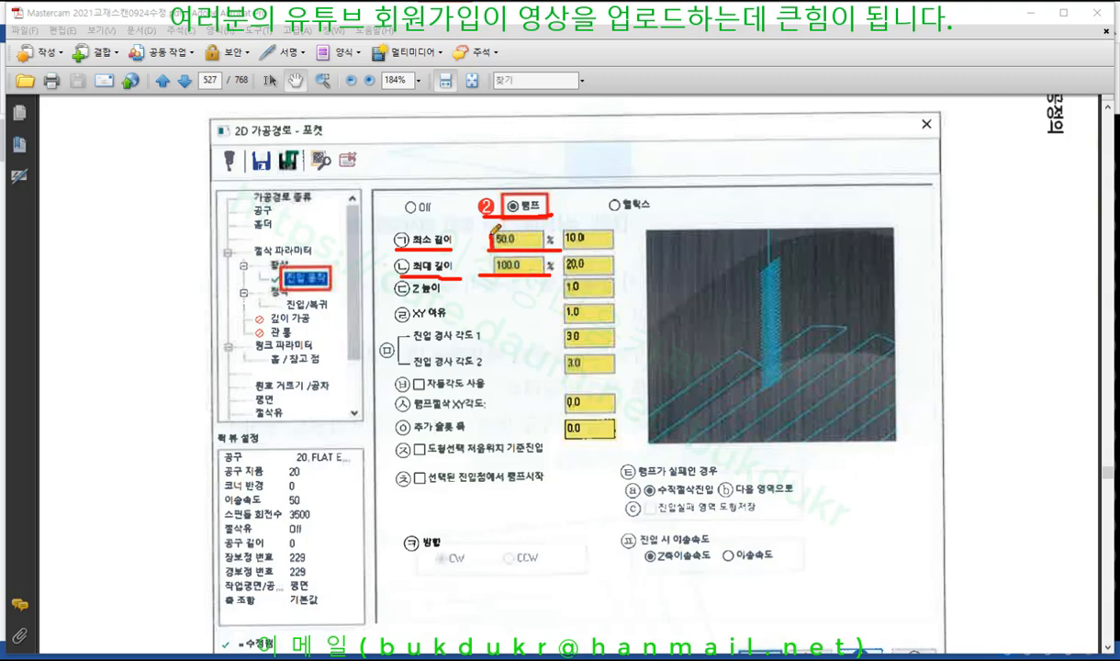
pyautogui.moveTo(495, 245); pyautogui.dragTo(523, 245)
pyautogui.moveTo(564, 246); pyautogui.dragTo(596, 244)
pyautogui.moveTo(493, 267)
pyautogui.mouseDown()
pyautogui.moveTo(487, 248)
pyautogui.moveTo(525, 255)
pyautogui.moveTo(536, 273)
pyautogui.moveTo(601, 272)
pyautogui.mouseUp()
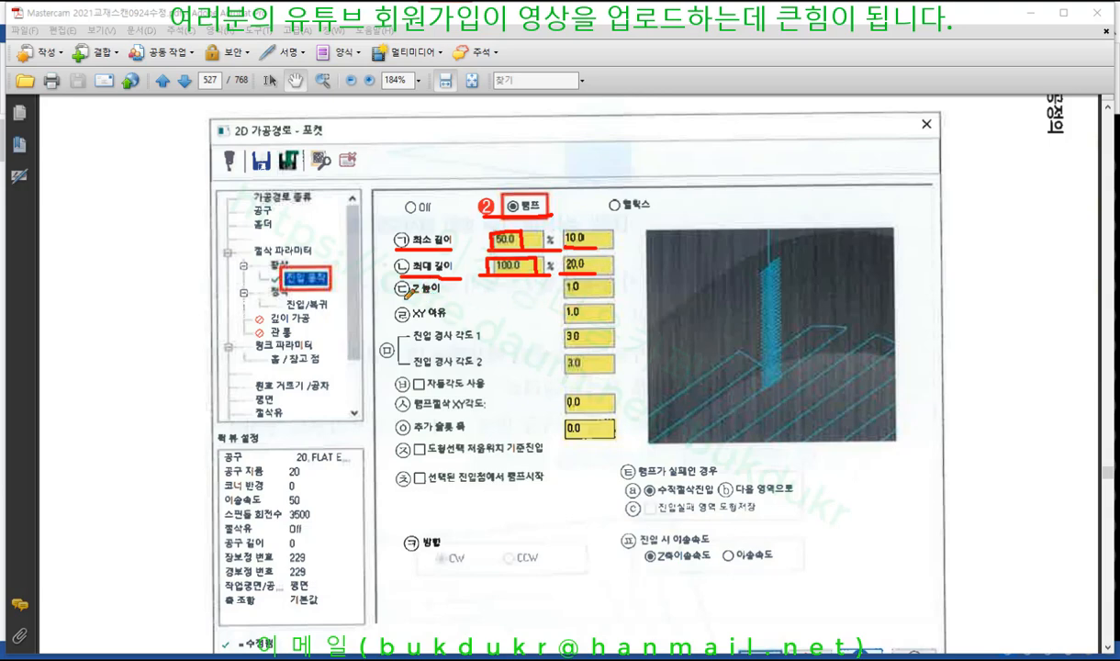
# Underline Z 높이 and sketch a rectangular block over the preview image, labelling its upper edge 상 and its lower edge 하
pyautogui.moveTo(400, 295); pyautogui.dragTo(448, 295)
pyautogui.moveTo(699, 202)
pyautogui.mouseDown()
pyautogui.moveTo(929, 201)
pyautogui.moveTo(1010, 328)
pyautogui.mouseUp()
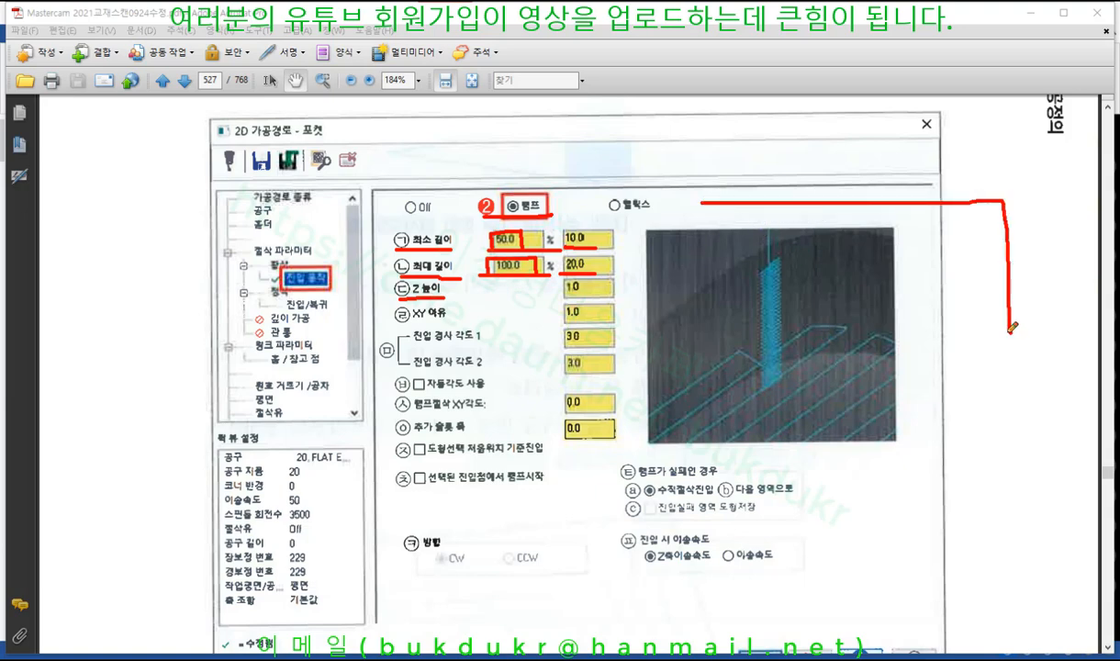
pyautogui.moveTo(712, 203)
pyautogui.mouseDown()
pyautogui.moveTo(712, 336)
pyautogui.moveTo(1012, 332)
pyautogui.mouseUp()
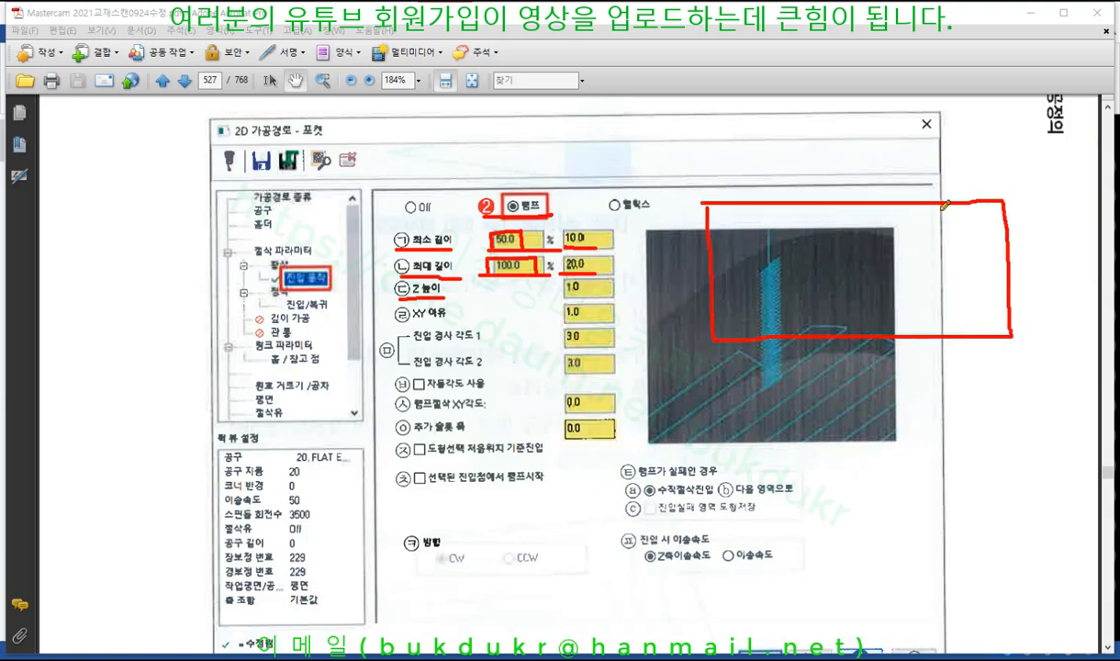
pyautogui.moveTo(883, 204)
pyautogui.mouseDown()
pyautogui.moveTo(901, 183)
pyautogui.moveTo(916, 206)
pyautogui.moveTo(914, 195)
pyautogui.moveTo(906, 227)
pyautogui.moveTo(909, 215)
pyautogui.mouseUp()
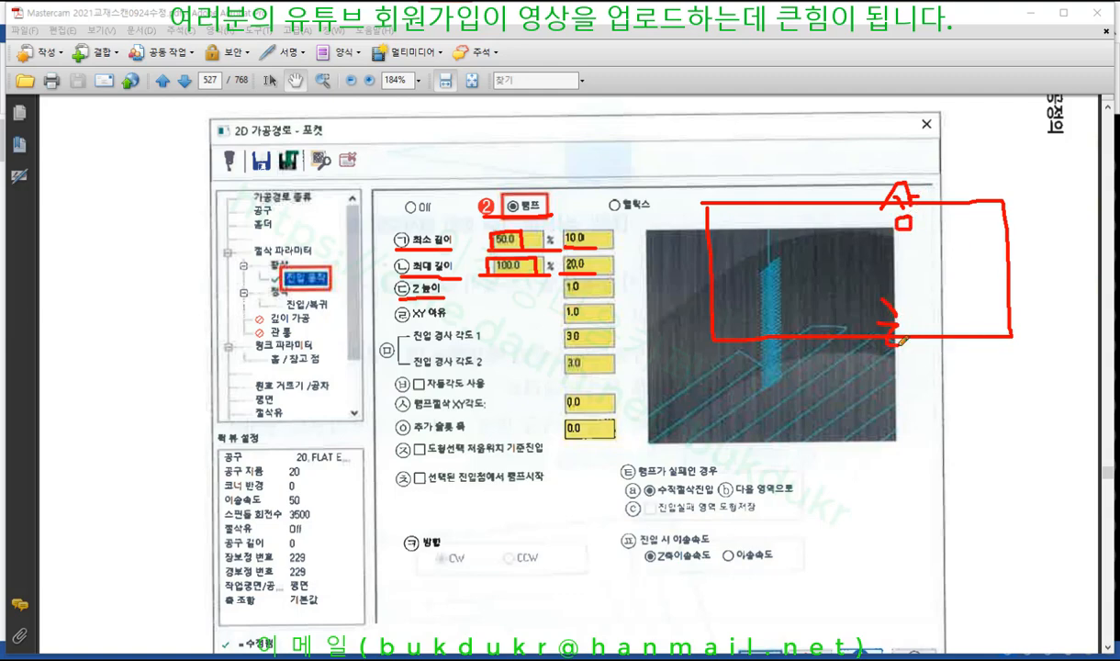
pyautogui.moveTo(878, 320)
pyautogui.mouseDown()
pyautogui.moveTo(906, 322)
pyautogui.moveTo(890, 328)
pyautogui.moveTo(922, 356)
pyautogui.mouseUp()
pyautogui.moveTo(922, 335); pyautogui.dragTo(938, 334)
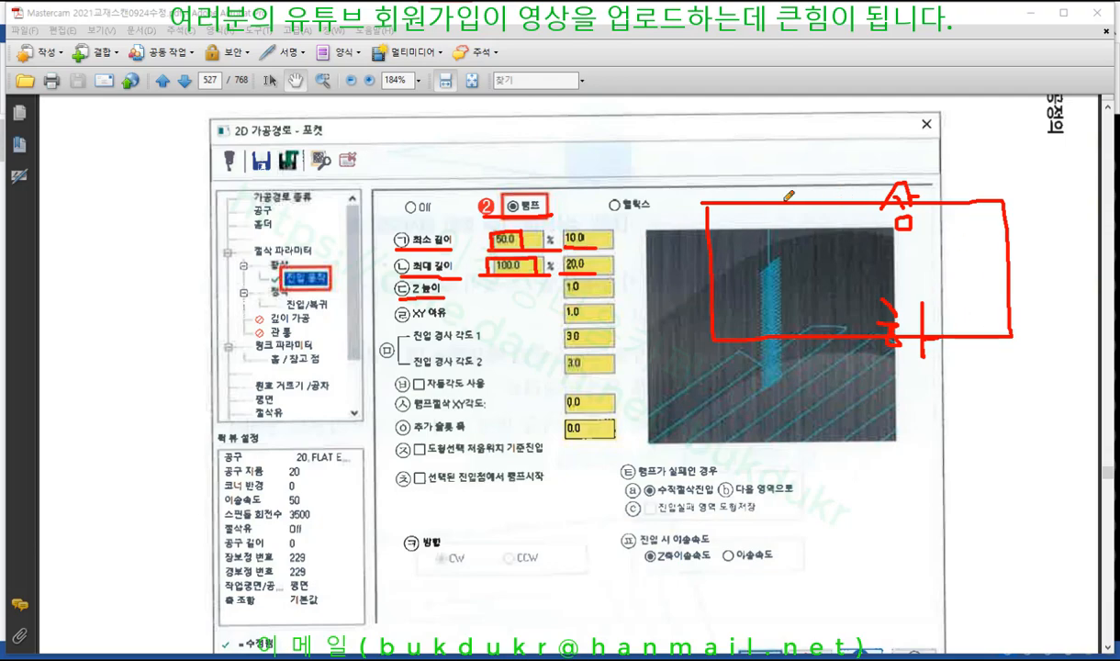
# Sketch a downward approach arrow ending at a short line above the block, label it G00 and ①, and underline the Z 높이 value
pyautogui.moveTo(788, 64); pyautogui.dragTo(781, 181)
pyautogui.moveTo(790, 170)
pyautogui.mouseDown()
pyautogui.moveTo(782, 178)
pyautogui.moveTo(811, 180)
pyautogui.mouseUp()
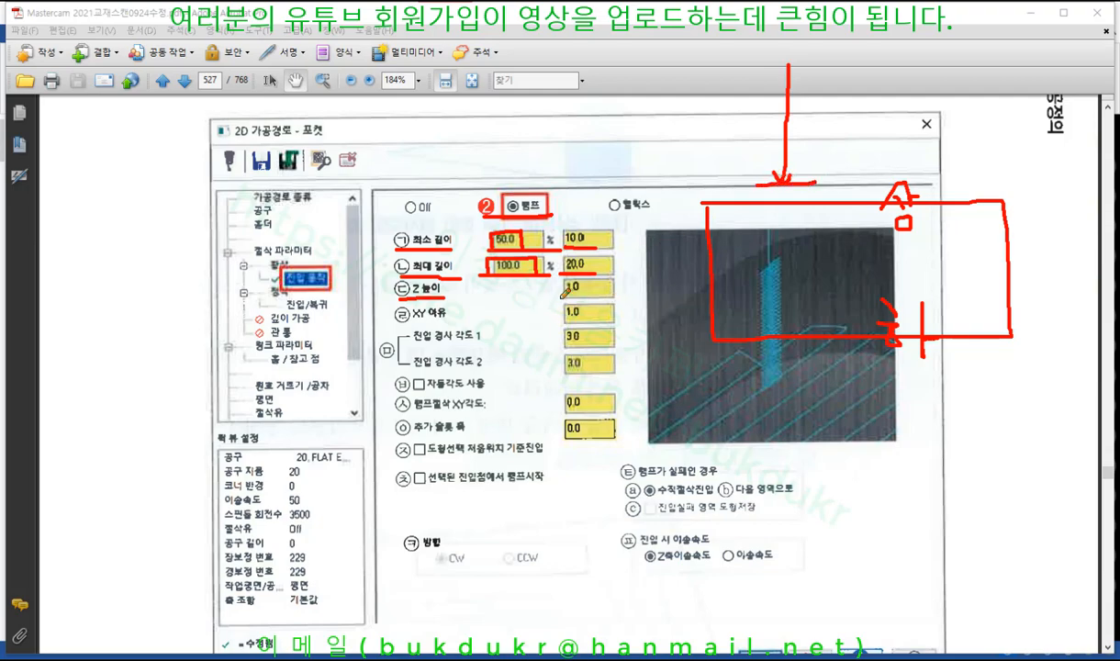
pyautogui.moveTo(560, 298); pyautogui.dragTo(582, 296)
pyautogui.moveTo(812, 130)
pyautogui.mouseDown()
pyautogui.moveTo(831, 139)
pyautogui.moveTo(875, 120)
pyautogui.mouseUp()
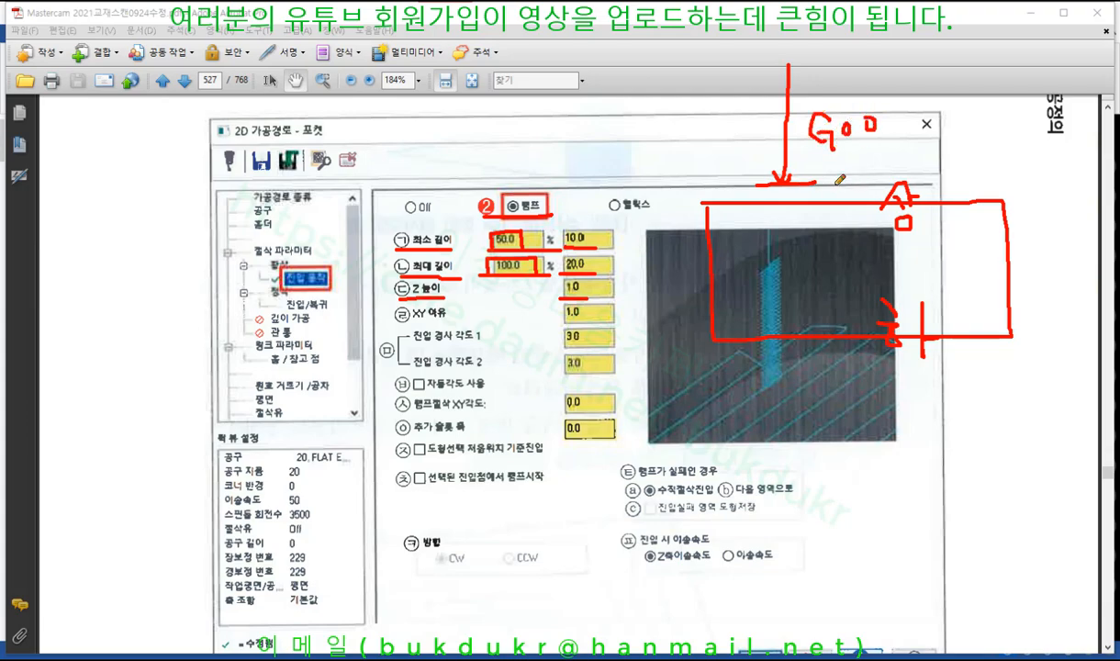
pyautogui.moveTo(840, 174)
pyautogui.mouseDown()
pyautogui.moveTo(840, 195)
pyautogui.moveTo(832, 188)
pyautogui.moveTo(853, 194)
pyautogui.mouseUp()
# Sketch a zigzag ramp path from the short start line down to the block's lower edge, and extend the start line
pyautogui.moveTo(758, 181); pyautogui.dragTo(806, 180)
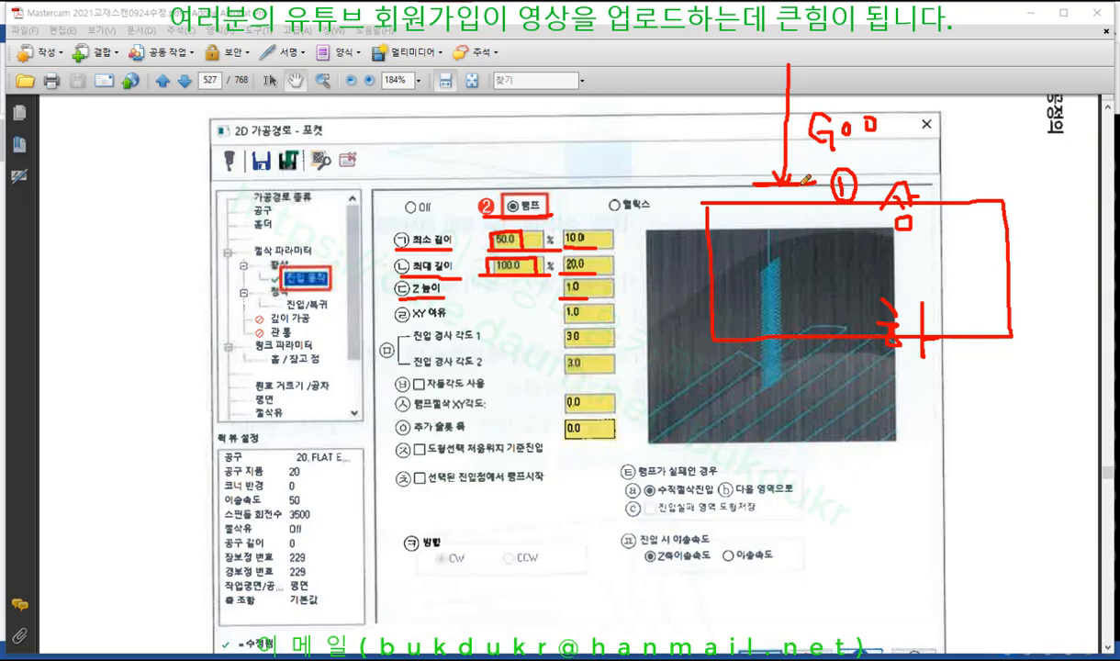
pyautogui.moveTo(806, 179)
pyautogui.mouseDown()
pyautogui.moveTo(964, 206)
pyautogui.moveTo(795, 227)
pyautogui.moveTo(950, 259)
pyautogui.moveTo(805, 297)
pyautogui.moveTo(973, 339)
pyautogui.mouseUp()
pyautogui.moveTo(764, 179); pyautogui.dragTo(927, 180)
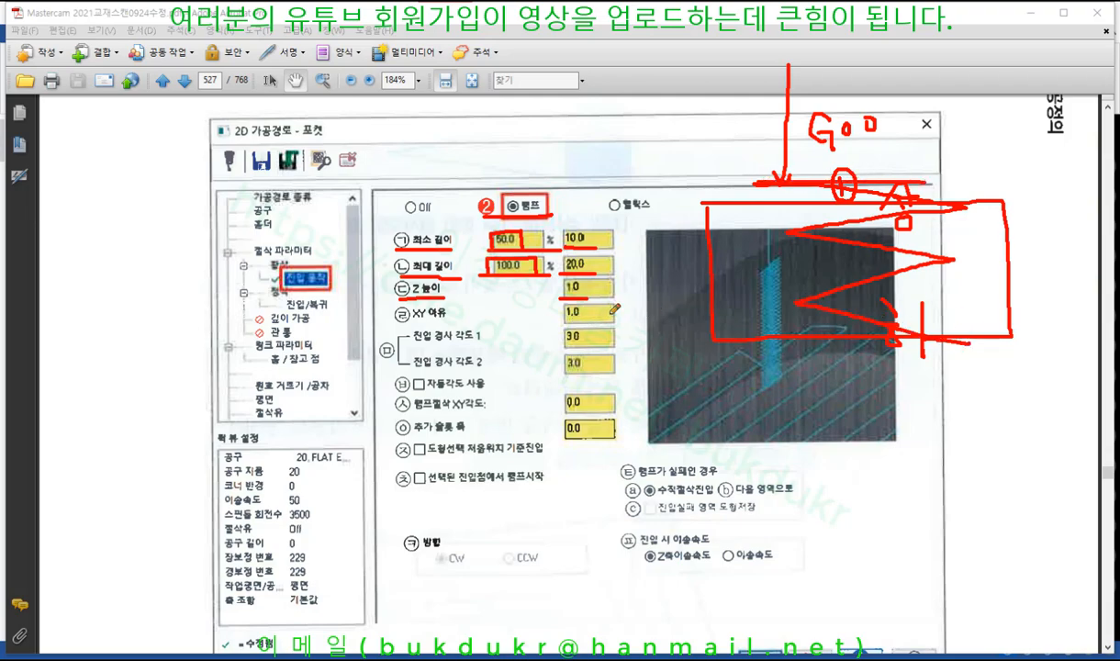
# Add an upper approach level marked G00, relabel the lower arrow G01, and emphasize the G01 descent with a curved stroke and underline
pyautogui.moveTo(558, 297); pyautogui.dragTo(630, 296)
pyautogui.moveTo(753, 66); pyautogui.dragTo(824, 66)
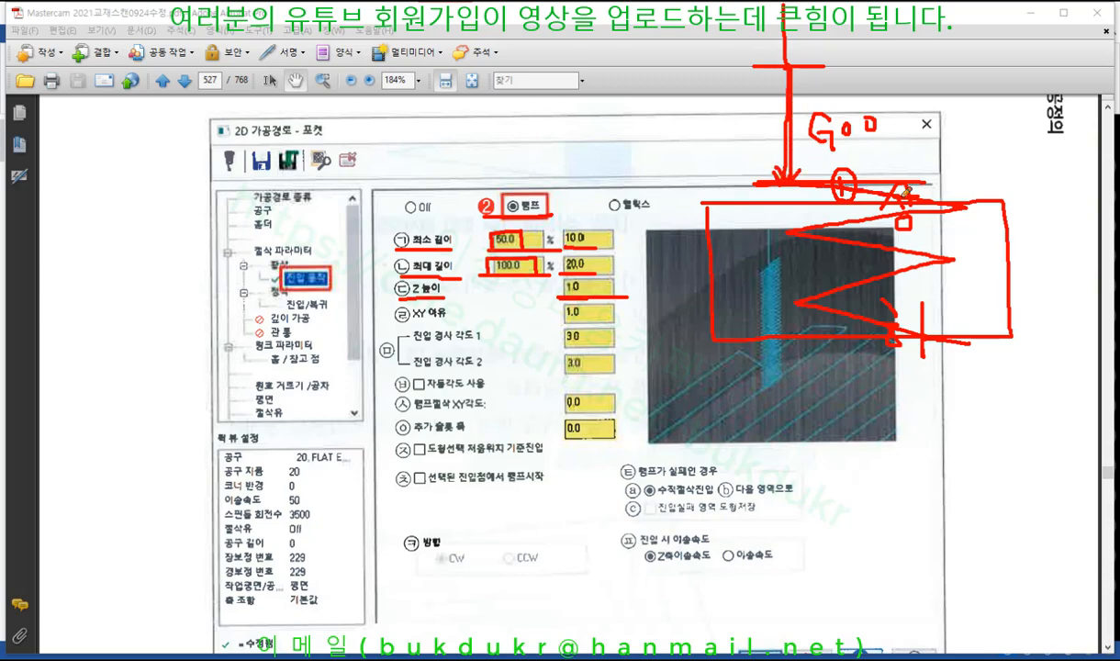
pyautogui.moveTo(863, 20)
pyautogui.mouseDown()
pyautogui.moveTo(839, 46)
pyautogui.moveTo(861, 29)
pyautogui.moveTo(901, 37)
pyautogui.mouseUp()
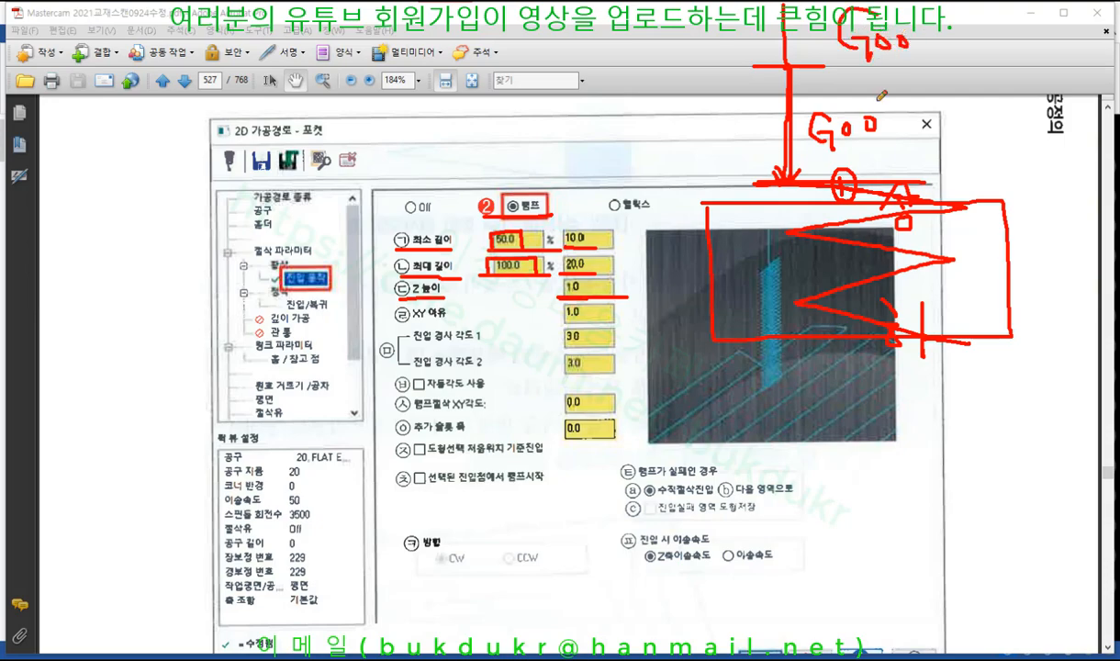
pyautogui.moveTo(872, 111); pyautogui.dragTo(871, 140)
pyautogui.moveTo(724, 67); pyautogui.dragTo(890, 66)
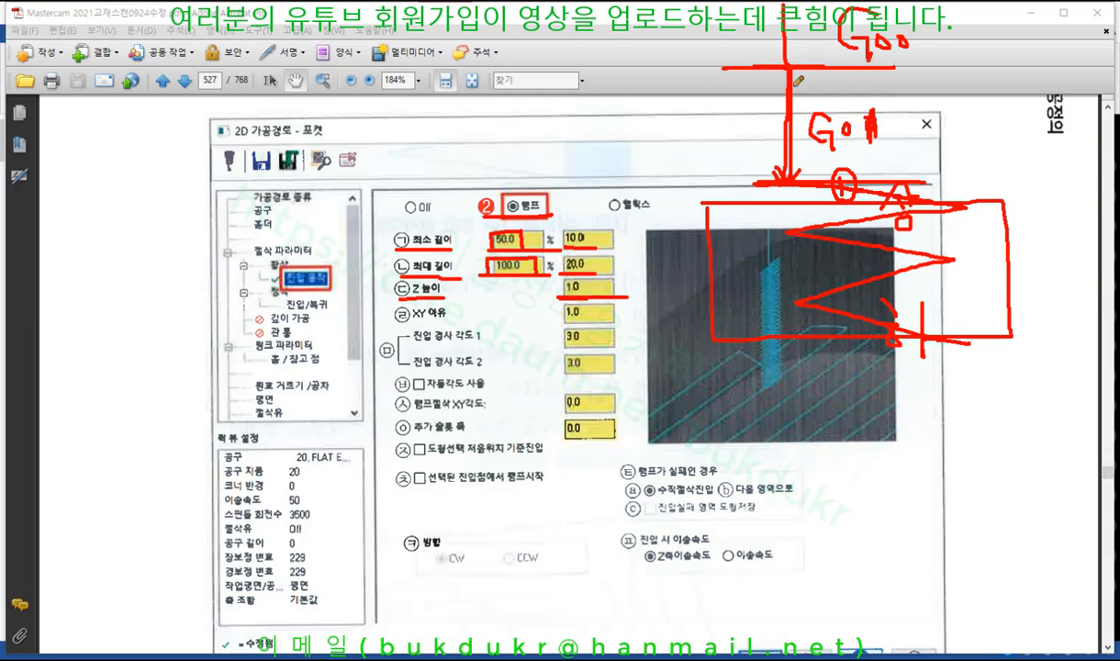
pyautogui.moveTo(786, 67)
pyautogui.mouseDown()
pyautogui.moveTo(760, 117)
pyautogui.moveTo(778, 171)
pyautogui.mouseUp()
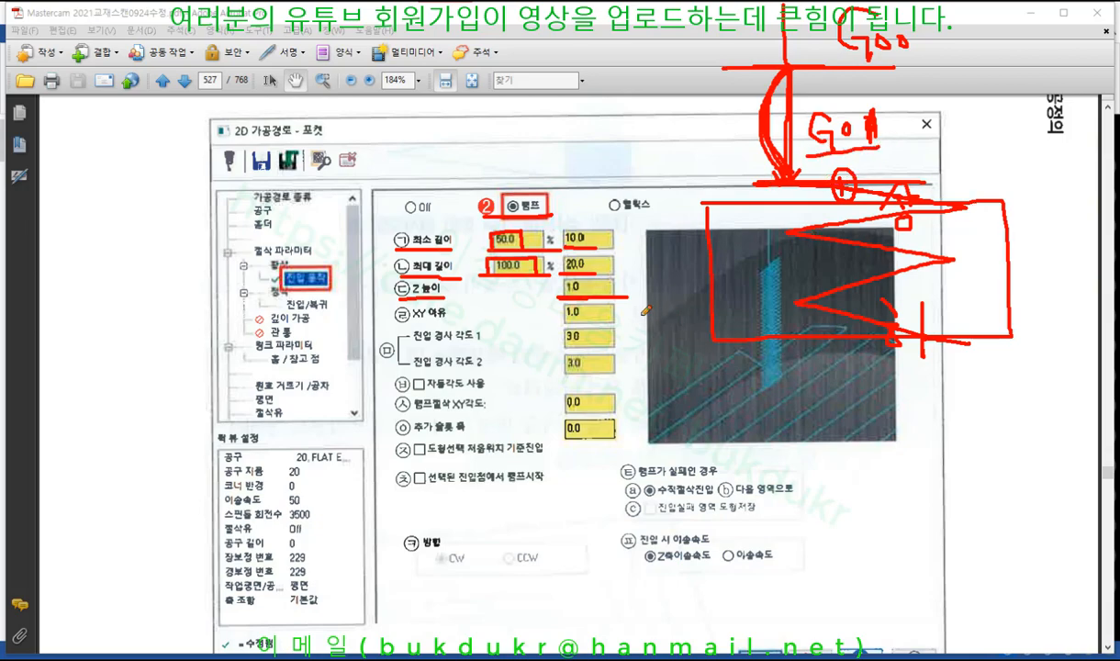
# Underline the XY 여유 parameter in the figure and box its value 1.0
pyautogui.moveTo(408, 321); pyautogui.dragTo(445, 322)
pyautogui.moveTo(553, 324); pyautogui.dragTo(619, 323)
pyautogui.moveTo(562, 320)
pyautogui.mouseDown()
pyautogui.moveTo(557, 299)
pyautogui.moveTo(604, 298)
pyautogui.moveTo(617, 325)
pyautogui.mouseUp()
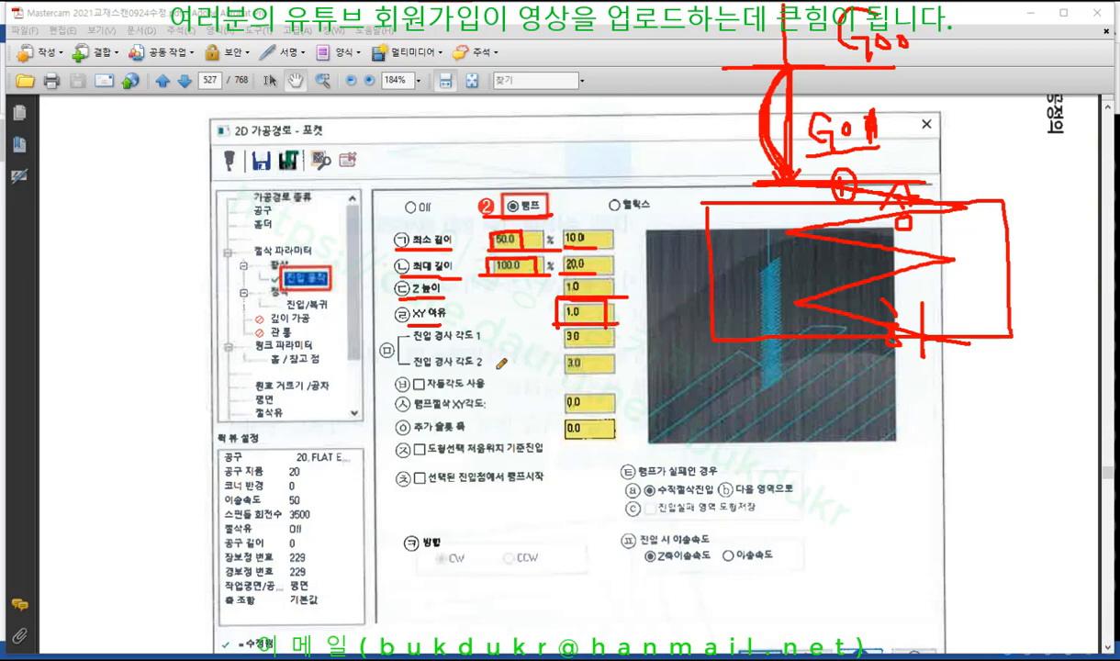
# Underline 진입 경사 각도 1 and 2 with their 3.0 values, and retrace the first two strokes of the zigzag ramp path
pyautogui.moveTo(414, 347); pyautogui.dragTo(479, 347)
pyautogui.moveTo(549, 345); pyautogui.dragTo(589, 344)
pyautogui.moveTo(416, 368); pyautogui.dragTo(483, 367)
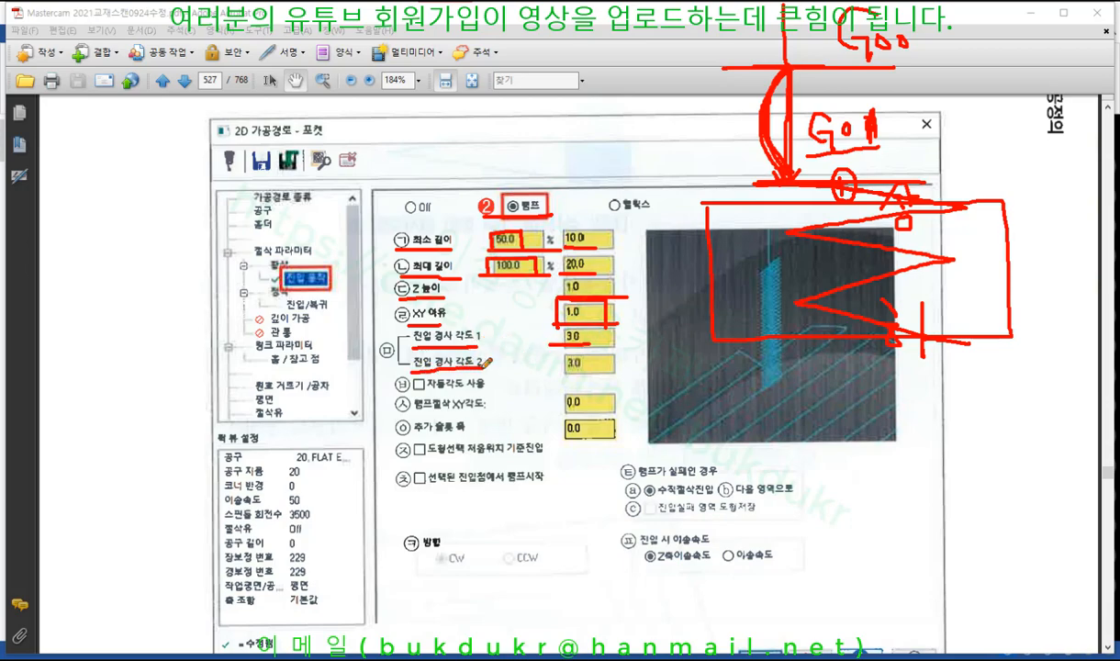
pyautogui.moveTo(560, 372); pyautogui.dragTo(584, 372)
pyautogui.moveTo(823, 181)
pyautogui.mouseDown()
pyautogui.moveTo(973, 199)
pyautogui.moveTo(830, 215)
pyautogui.moveTo(798, 235)
pyautogui.mouseUp()
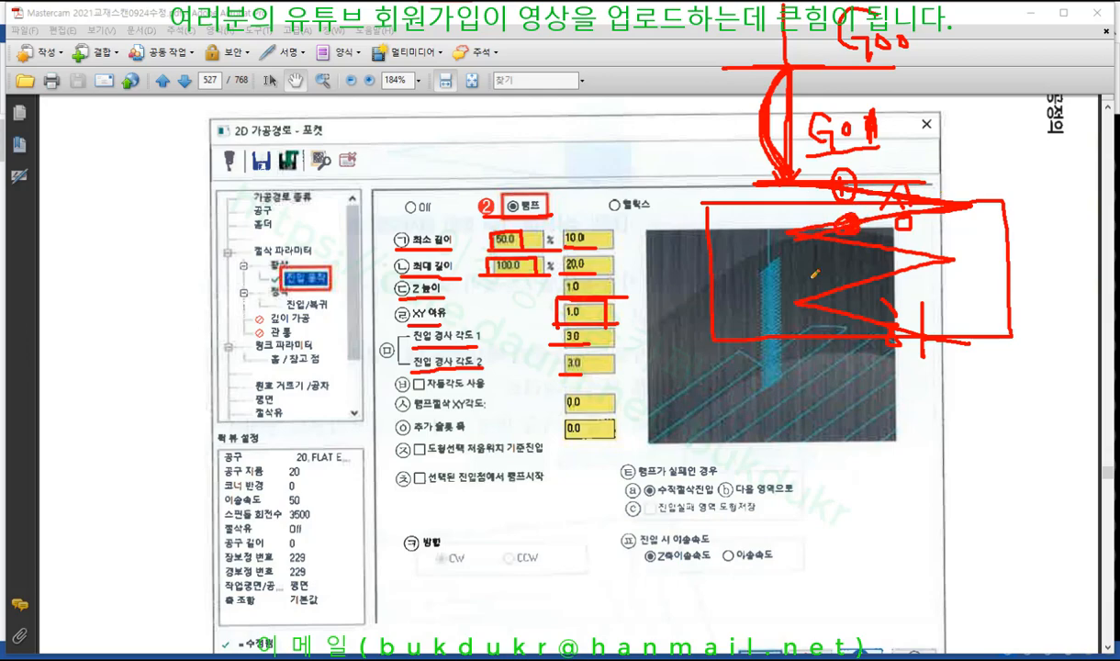
# Bracket the two 3.0 angle values, underline 자동각도 사용 and the 램프절삭 XY각도 value 0.0, and close the annotations
pyautogui.moveTo(553, 413); pyautogui.dragTo(587, 414)
pyautogui.moveTo(571, 345); pyautogui.dragTo(606, 366)
pyautogui.moveTo(411, 393); pyautogui.dragTo(488, 392)
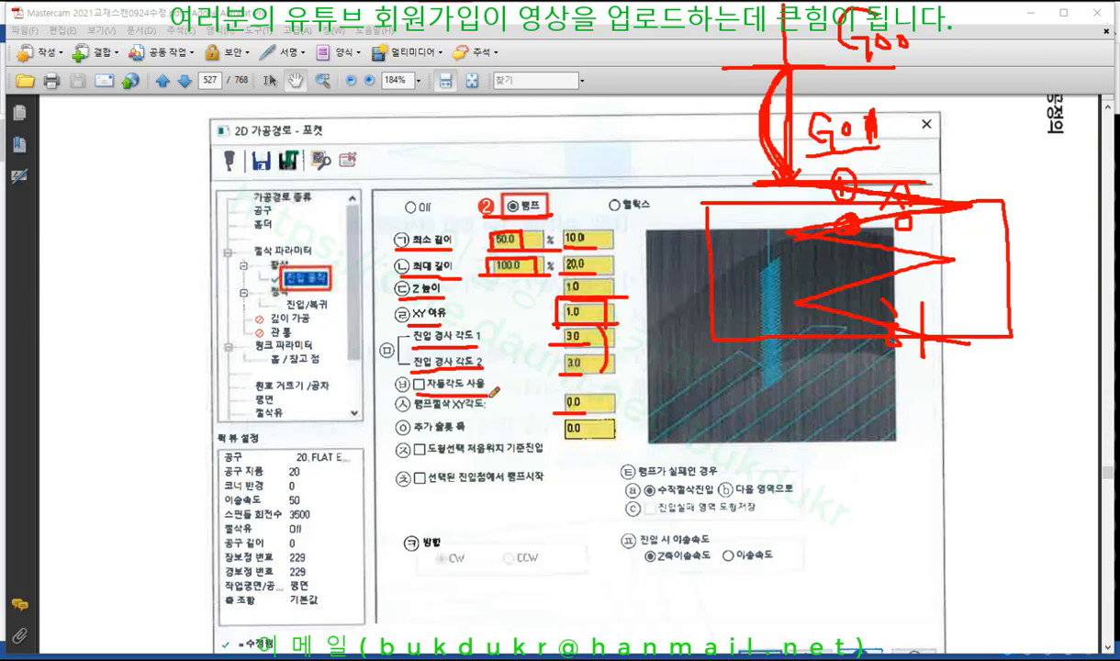
pyautogui.rightClick(599, 274)
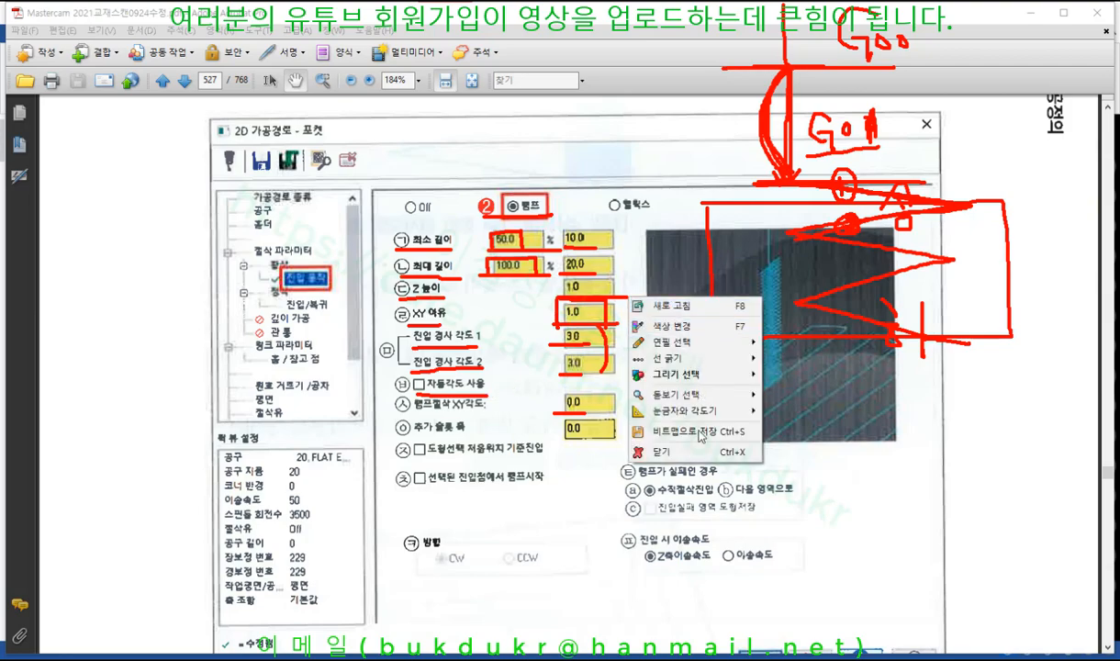
pyautogui.click(653, 438)
# Switch to Mastercam, show the axes, and place a rectangular shape about 65 by 32 mm with its centre anchored on the origin
pyautogui.hotkey('alt', 'Tab')
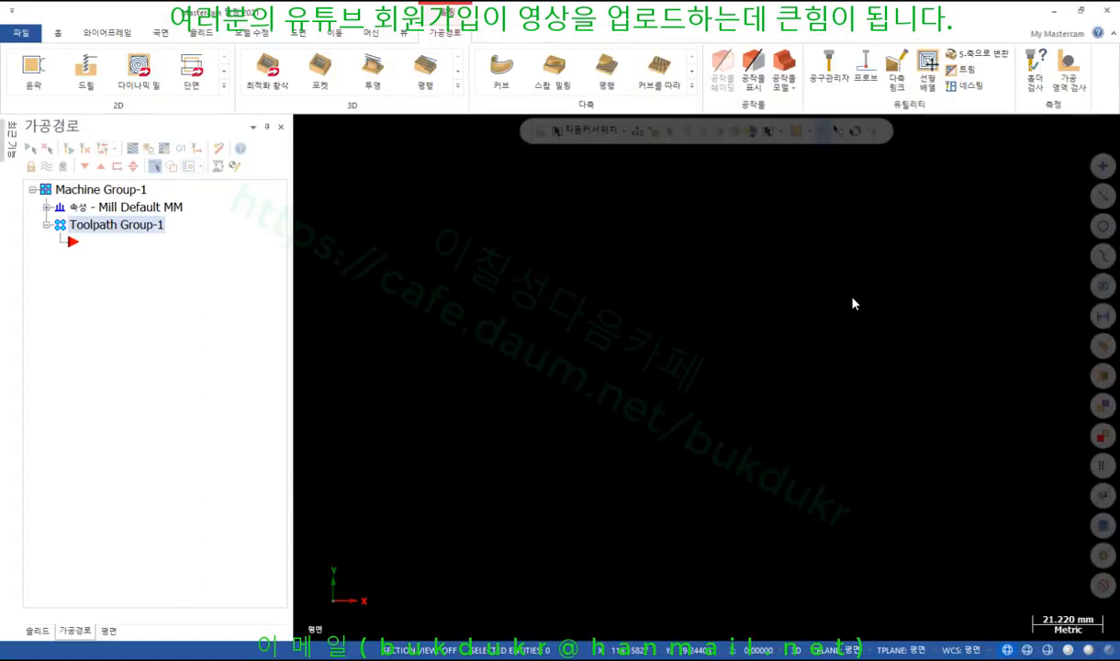
pyautogui.press('F9')
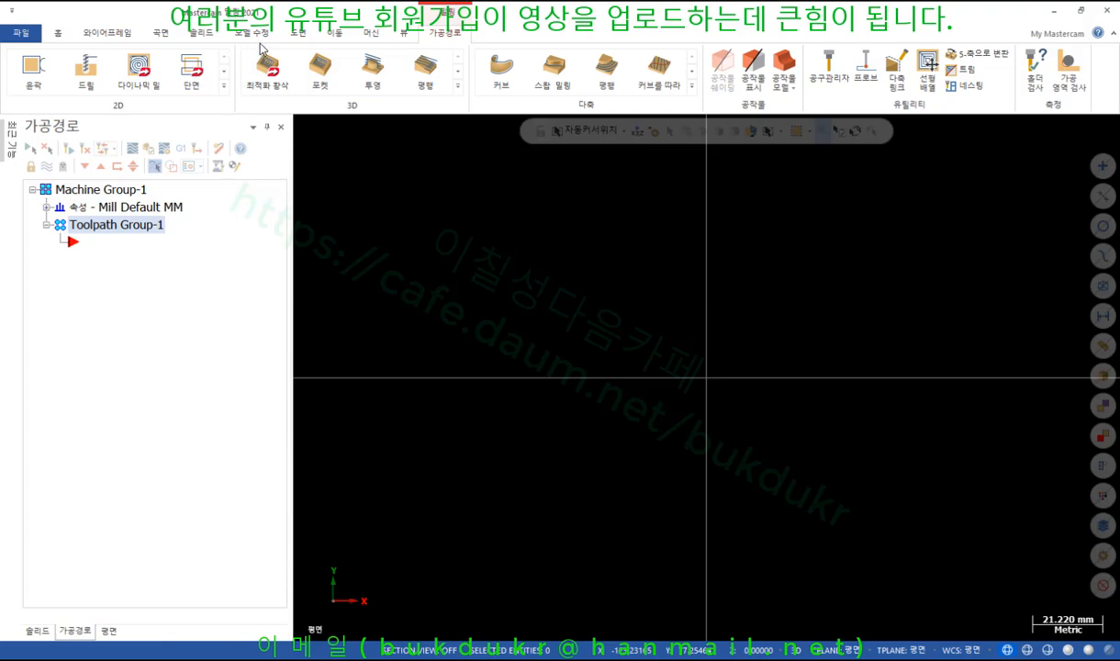
pyautogui.click(123, 35)
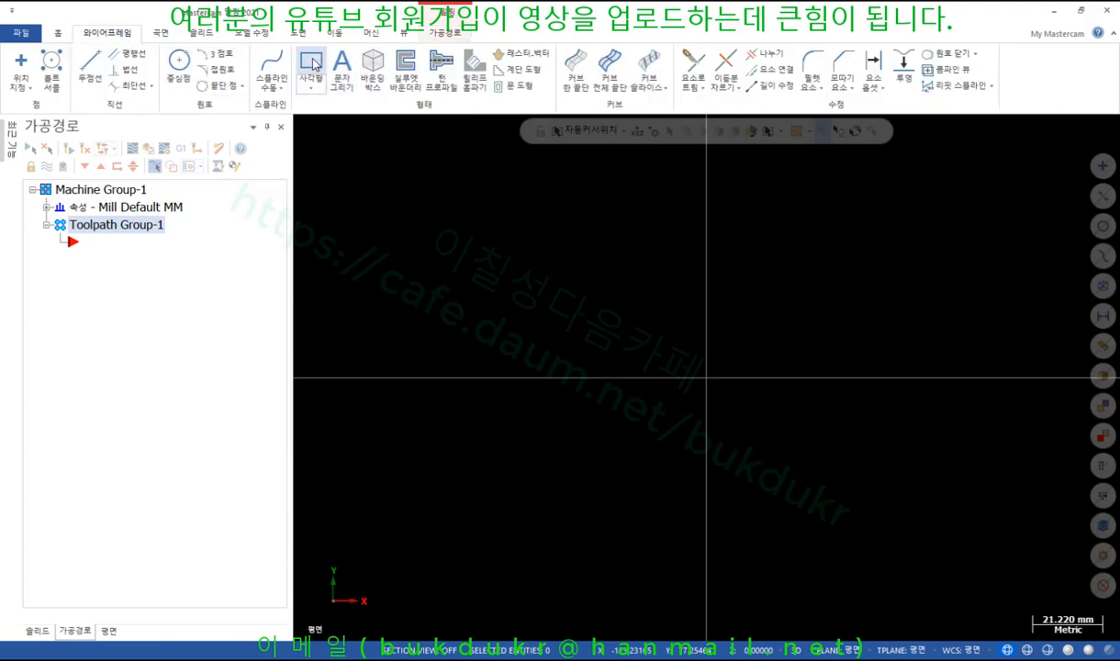
pyautogui.click(312, 88)
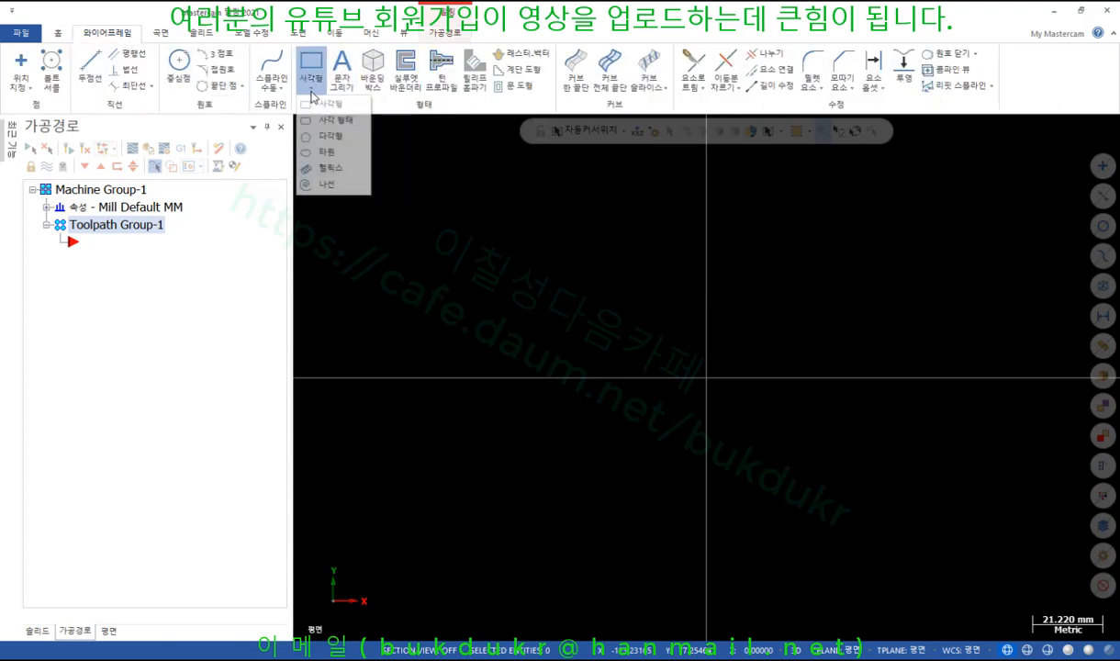
pyautogui.click(332, 124)
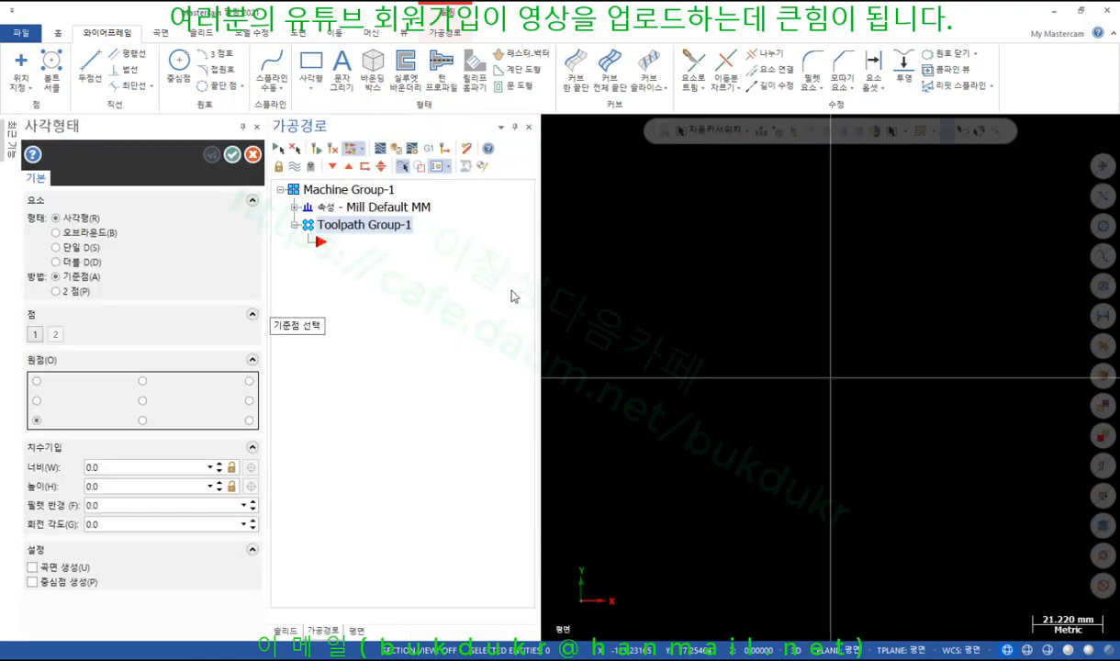
pyautogui.click(830, 378)
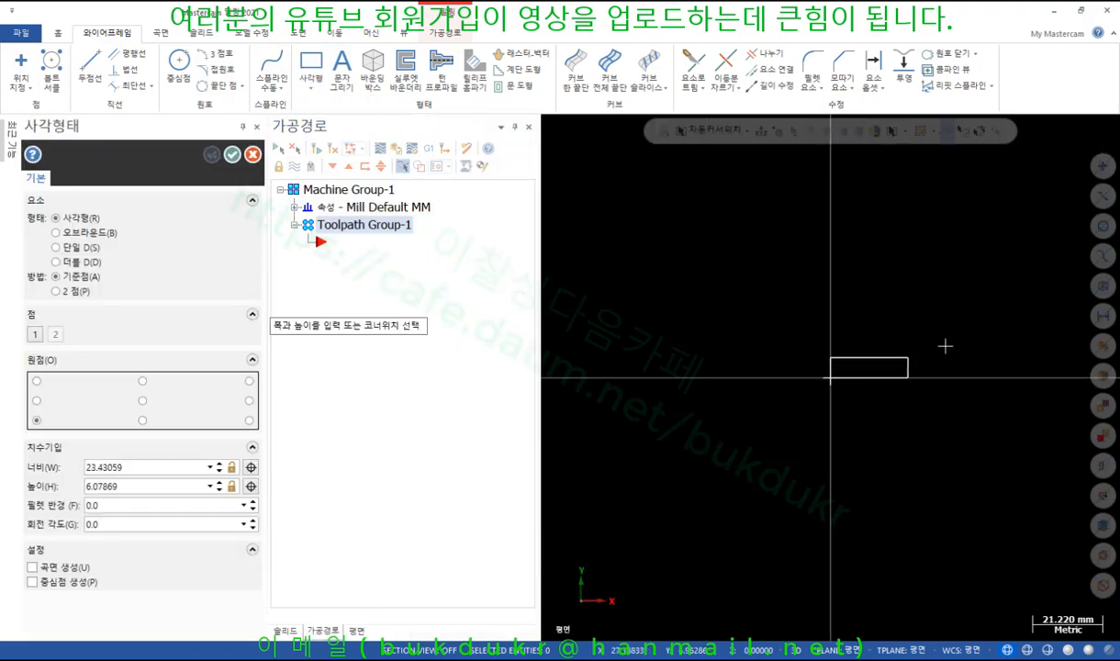
pyautogui.click(1045, 271)
pyautogui.click(142, 400)
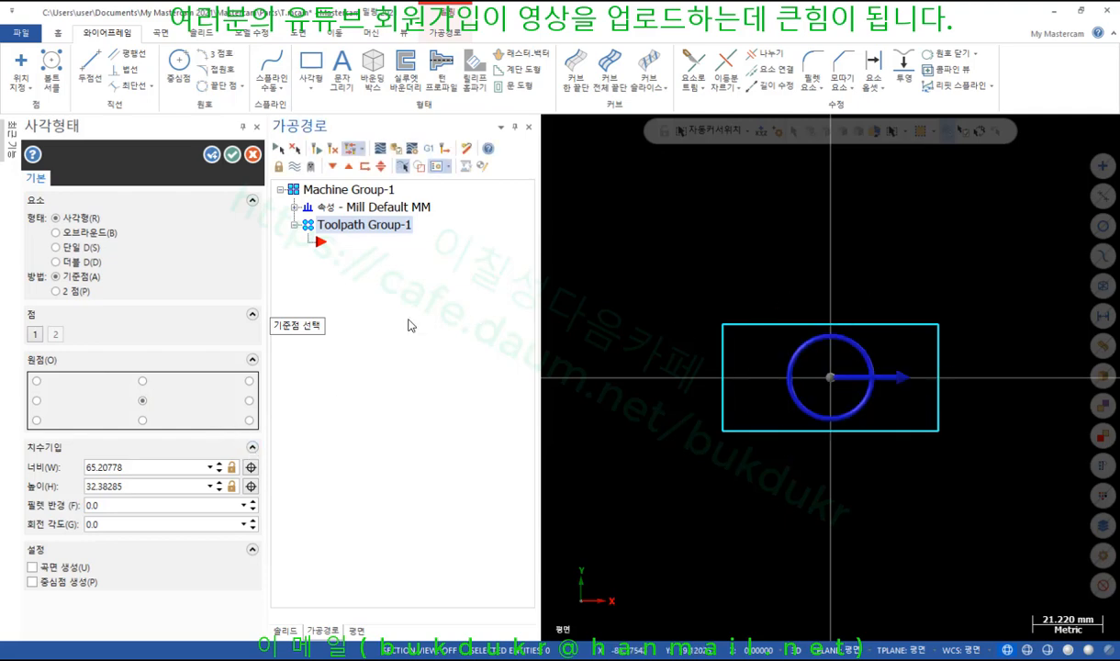
# Set the shape's width to 73.20778 mm and height to 20.38285 mm, and create it as an obround (오브라운드)
pyautogui.click(220, 472)
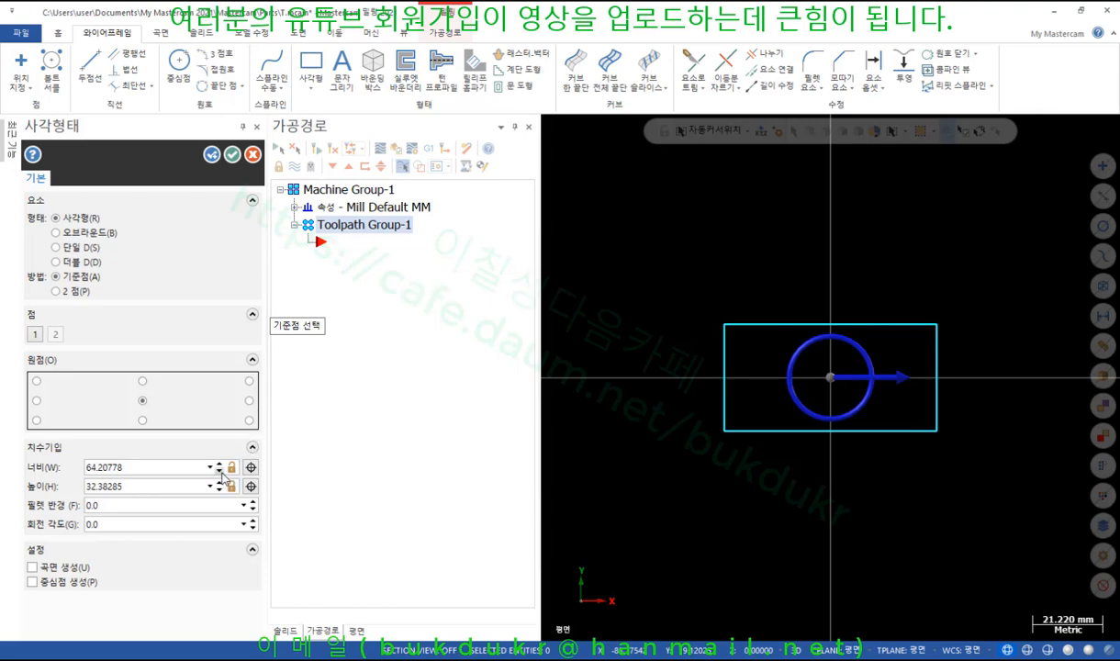
pyautogui.click(218, 490)
pyautogui.click(218, 490)
pyautogui.click(218, 490)
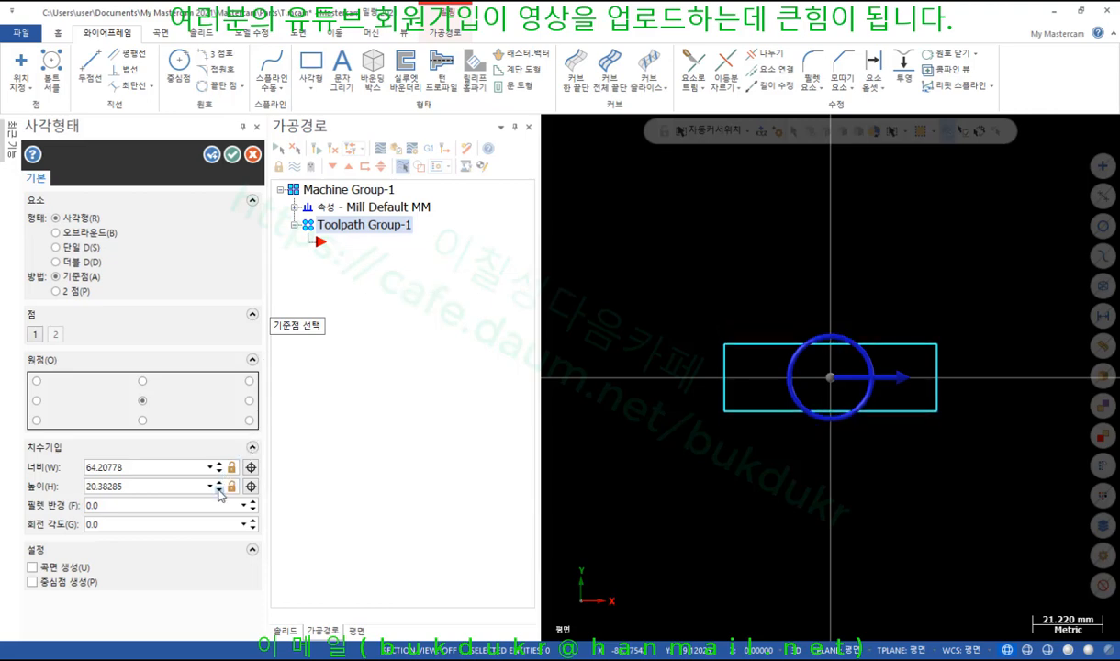
pyautogui.click(220, 464)
pyautogui.click(219, 464)
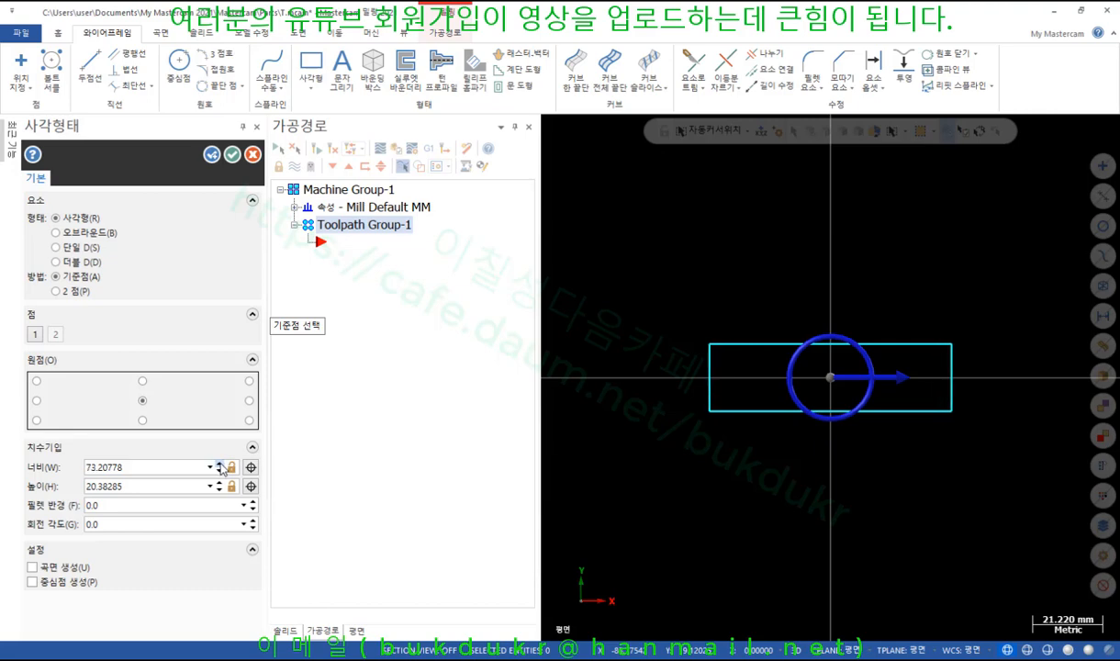
pyautogui.click(101, 233)
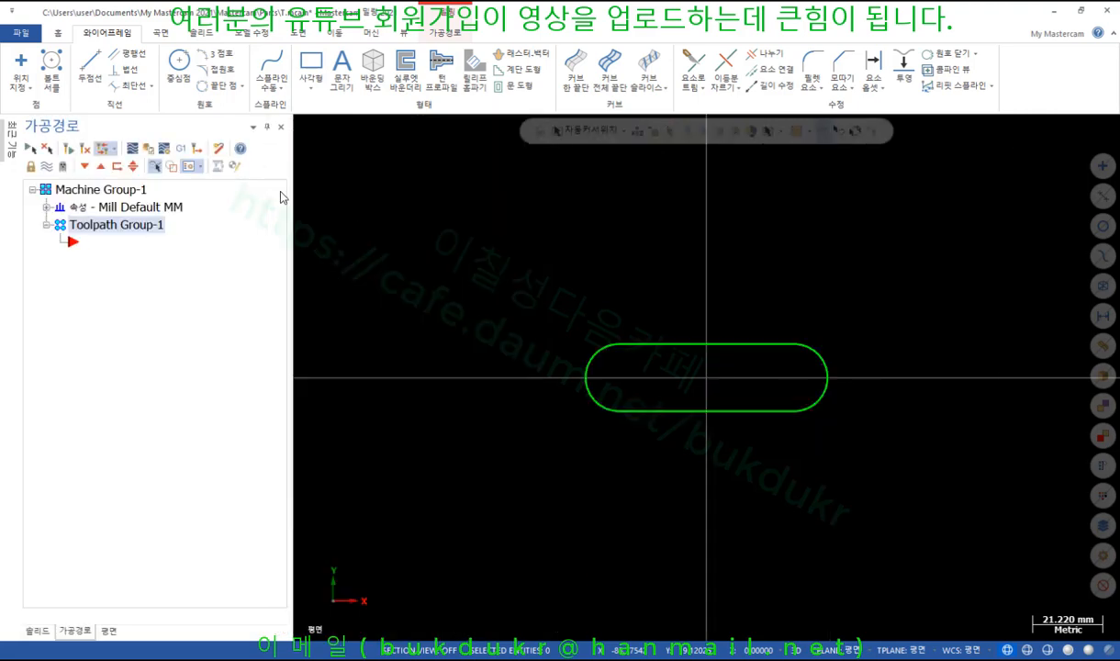
# Draw a rectangle about 113 by 59 mm around the obround in the top plane (평면)
pyautogui.click(232, 154)
pyautogui.scroll(2, 764, 360)
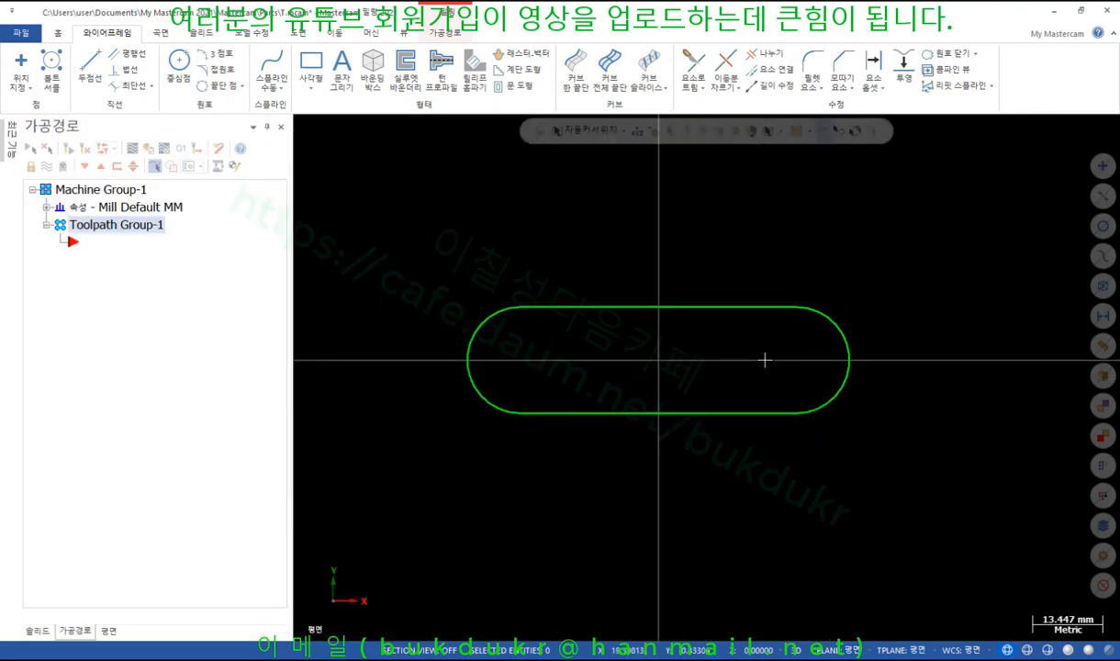
pyautogui.moveTo(764, 360); pyautogui.dragTo(800, 269, button='middle')
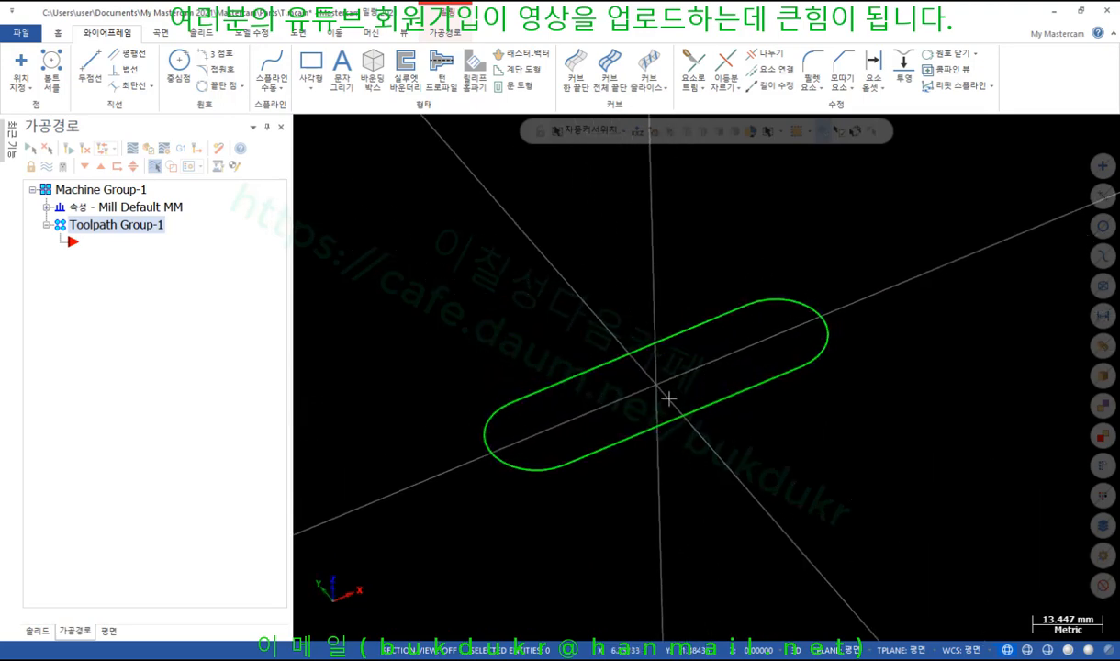
pyautogui.rightClick(712, 200)
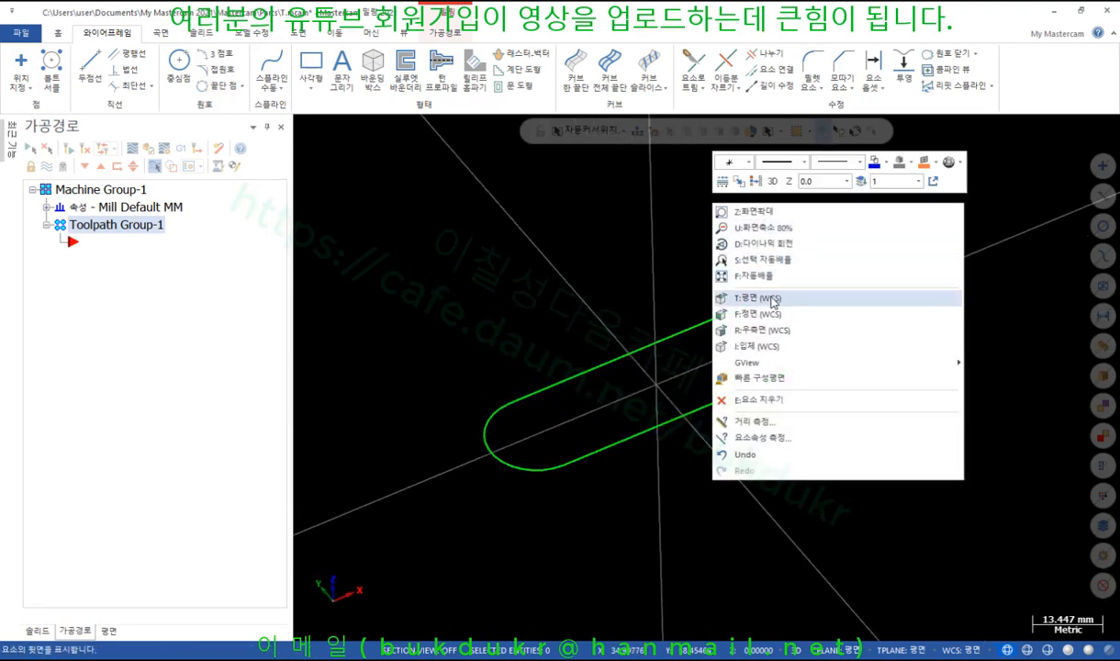
pyautogui.click(771, 303)
pyautogui.click(310, 69)
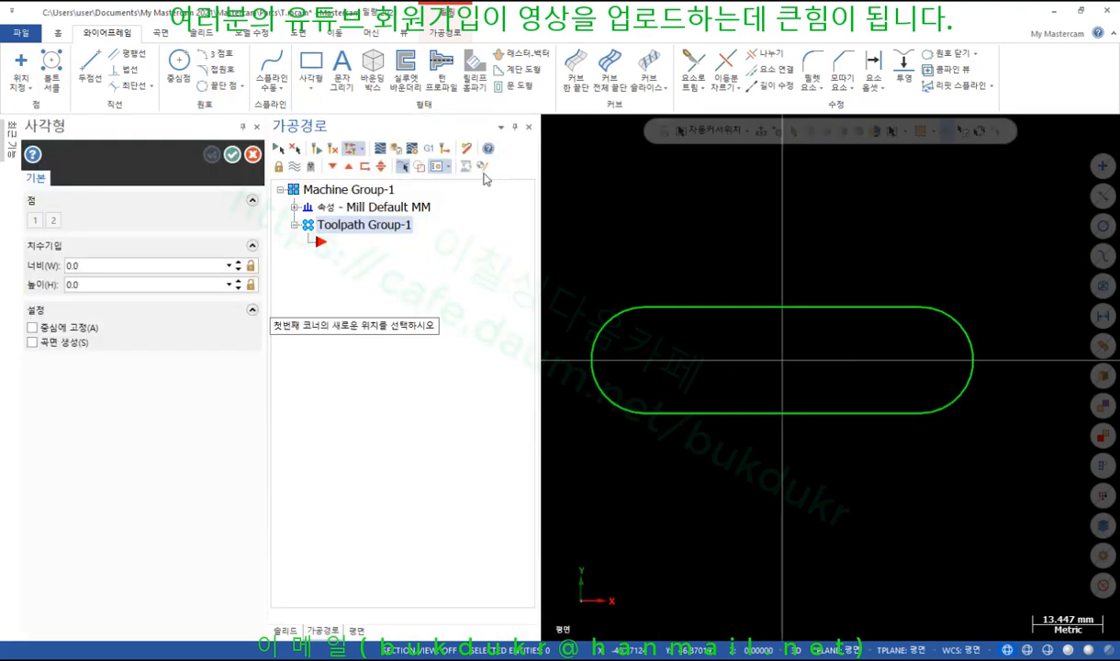
pyautogui.scroll(-2, 642, 252)
pyautogui.click(619, 257)
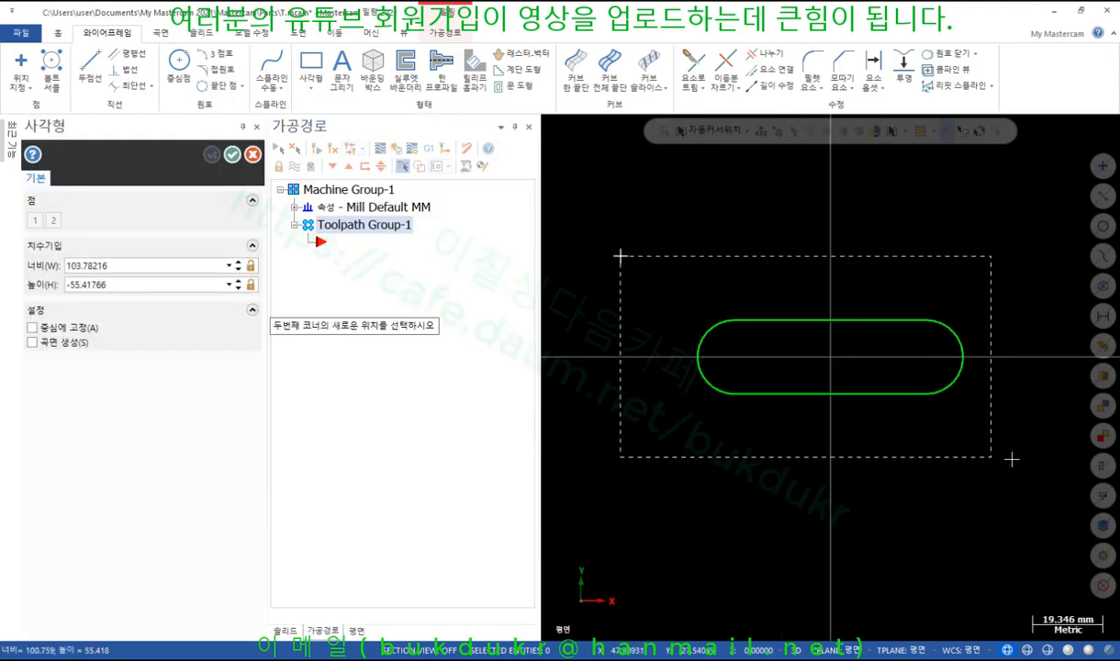
pyautogui.click(1028, 470)
pyautogui.click(232, 154)
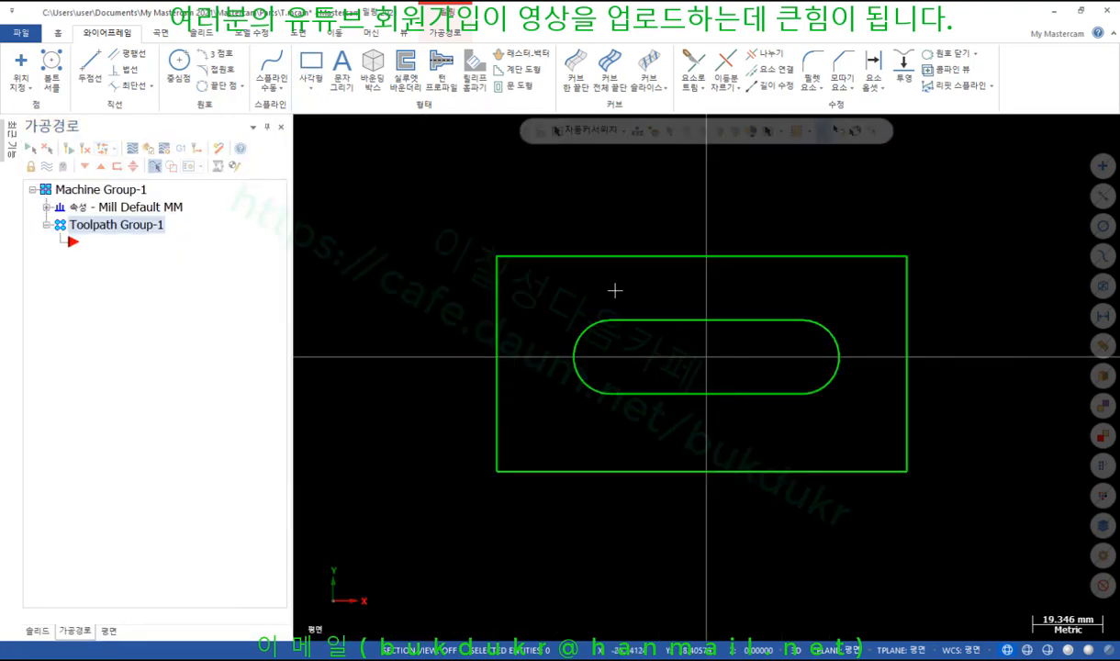
# Define rectangular stock from all geometry (전체 형상) with a Z height of 50.0, shown in the isometric view
pyautogui.scroll(-1, 615, 290)
pyautogui.rightClick(816, 184)
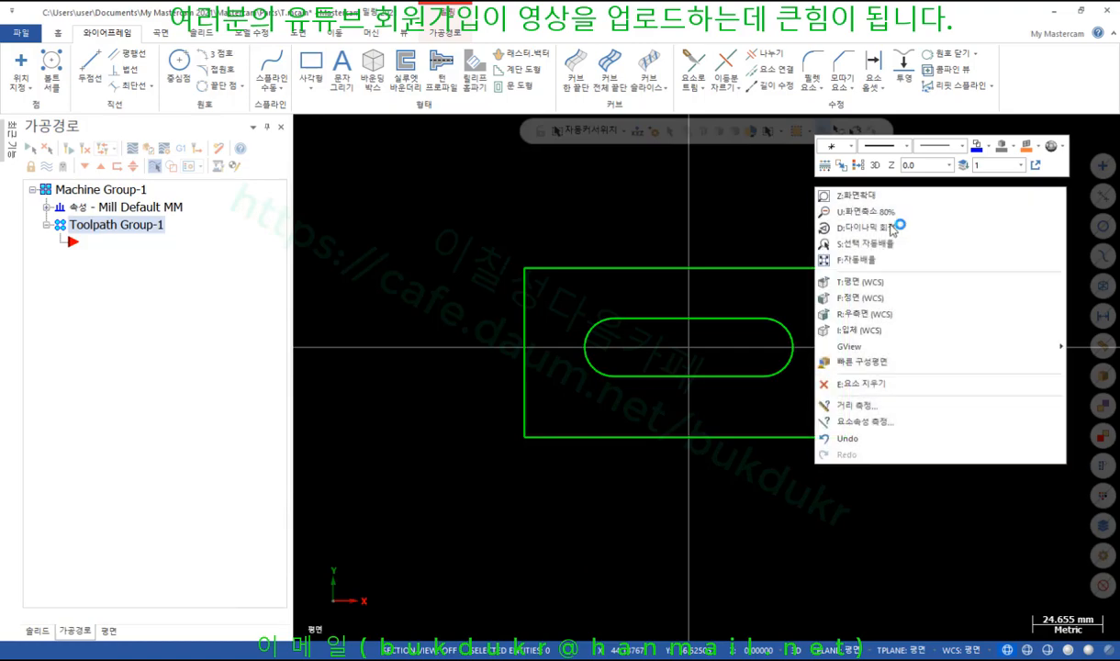
pyautogui.click(870, 330)
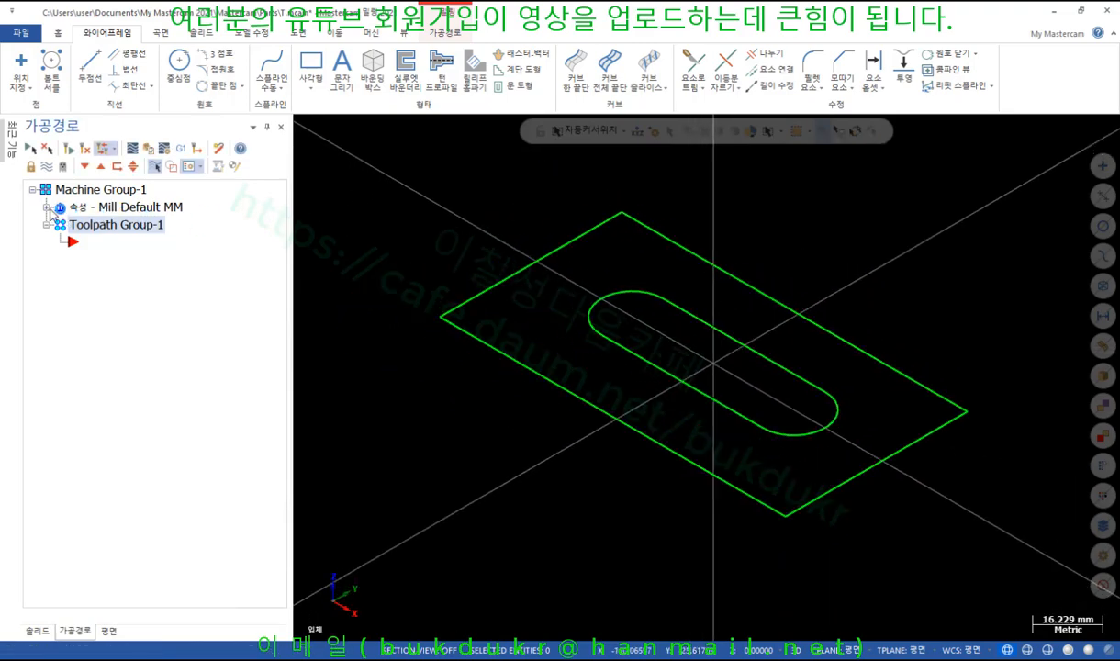
pyautogui.click(48, 208)
pyautogui.click(114, 264)
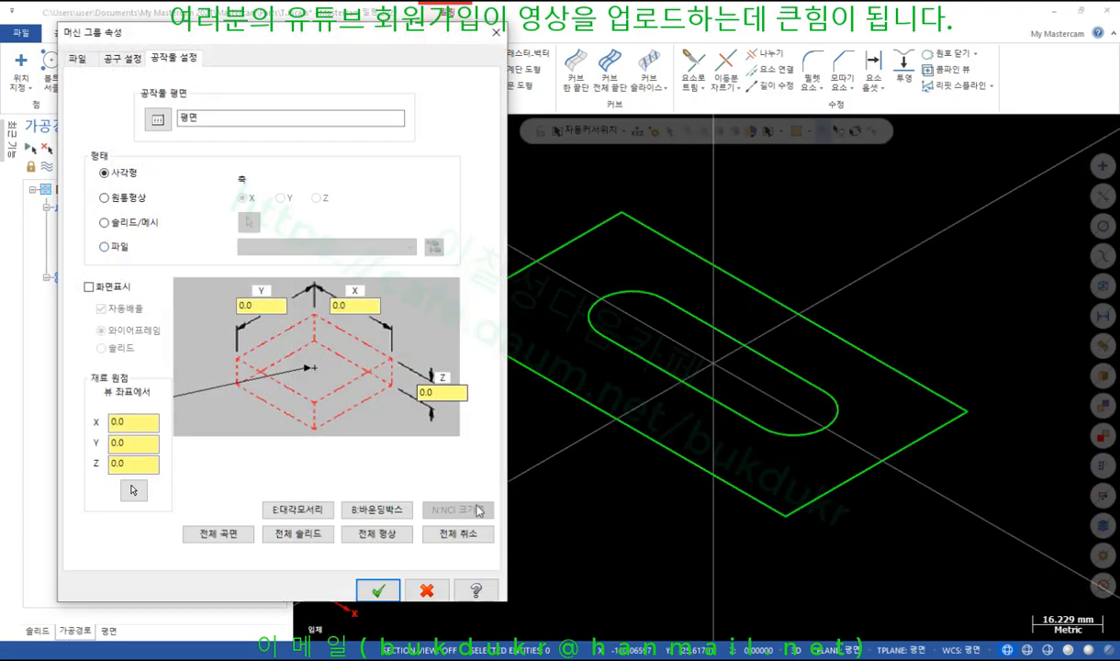
pyautogui.click(379, 540)
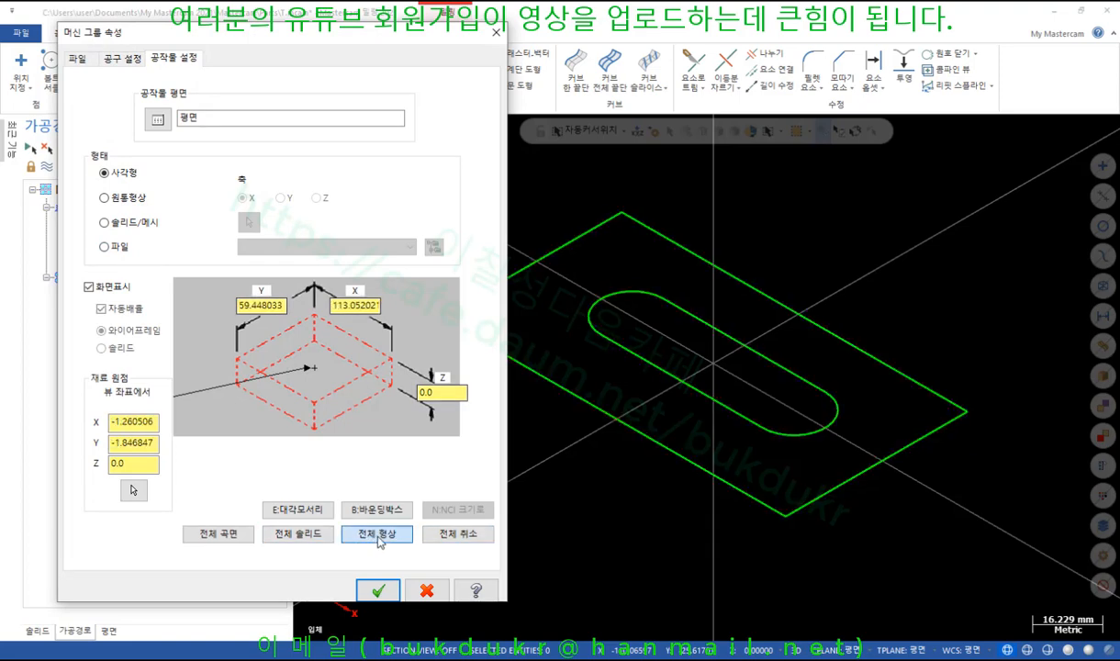
pyautogui.click(440, 392)
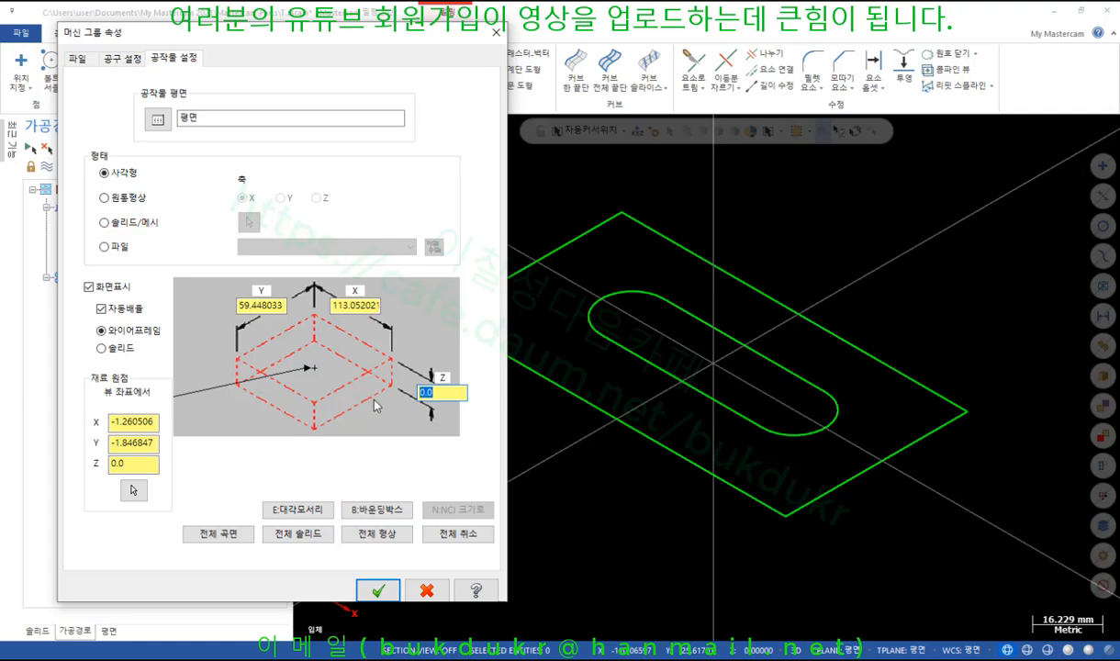
pyautogui.write('50.0')
pyautogui.press('Tab')
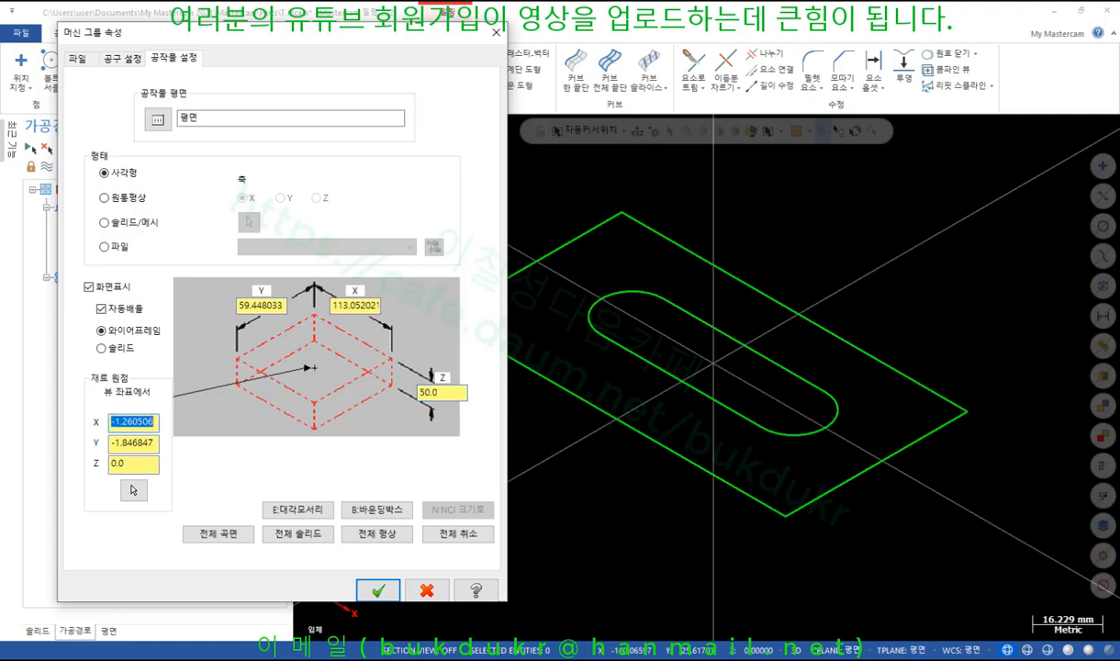
pyautogui.click(379, 591)
# Start a 2D pocket (포켓) toolpath with the obround as its chain
pyautogui.scroll(-1, 832, 374)
pyautogui.scroll(-1, 808, 412)
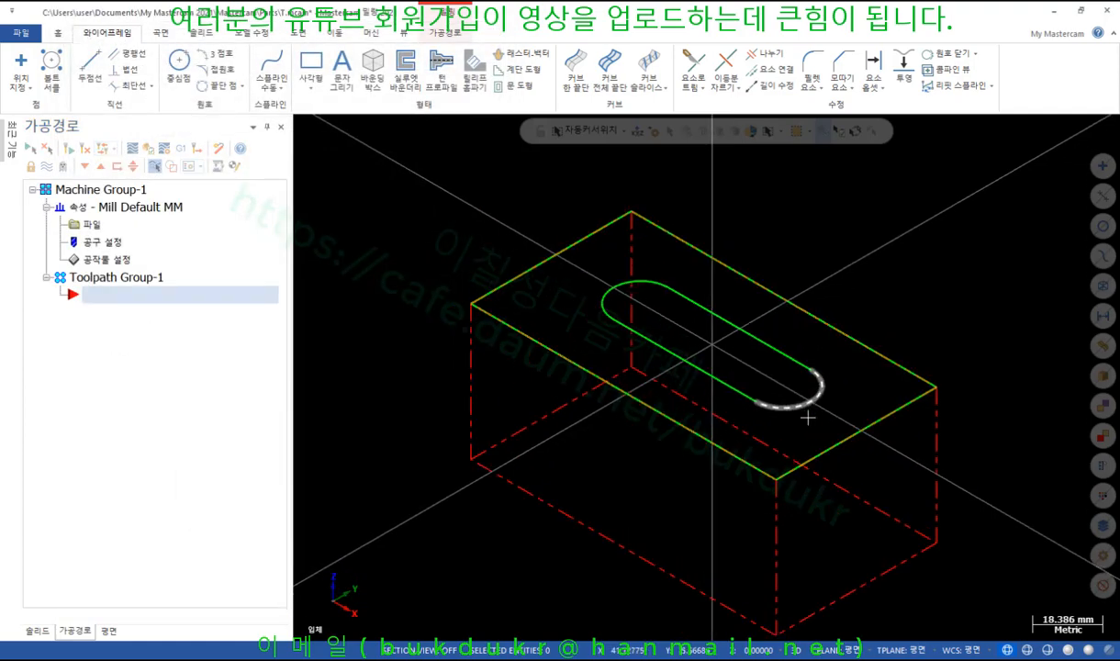
pyautogui.scroll(1, 786, 277)
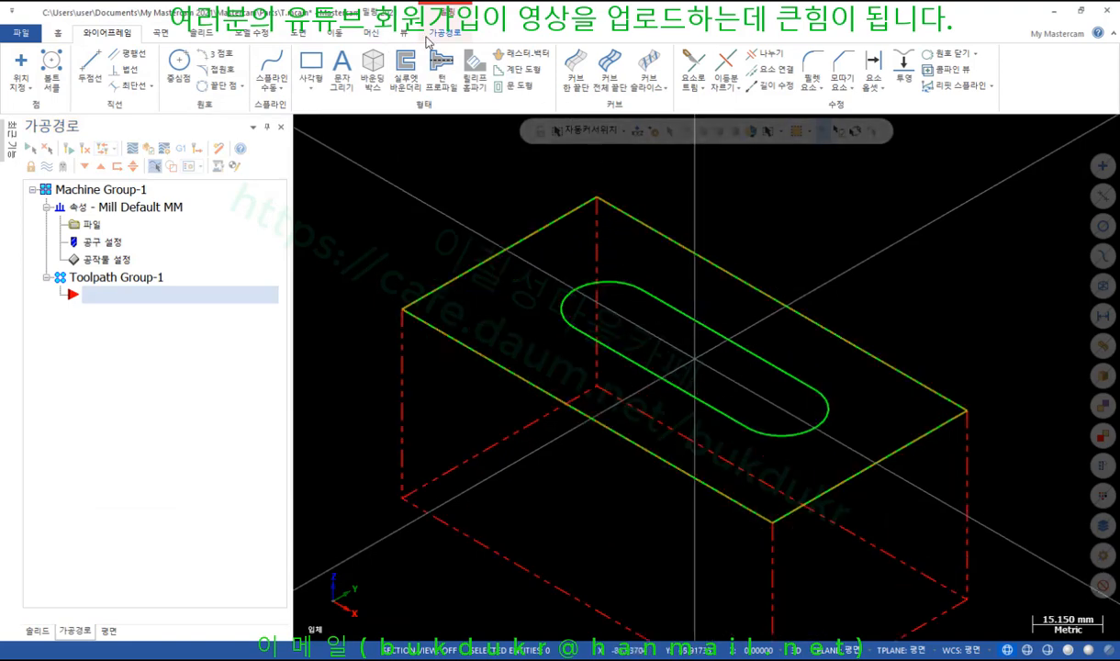
pyautogui.click(440, 33)
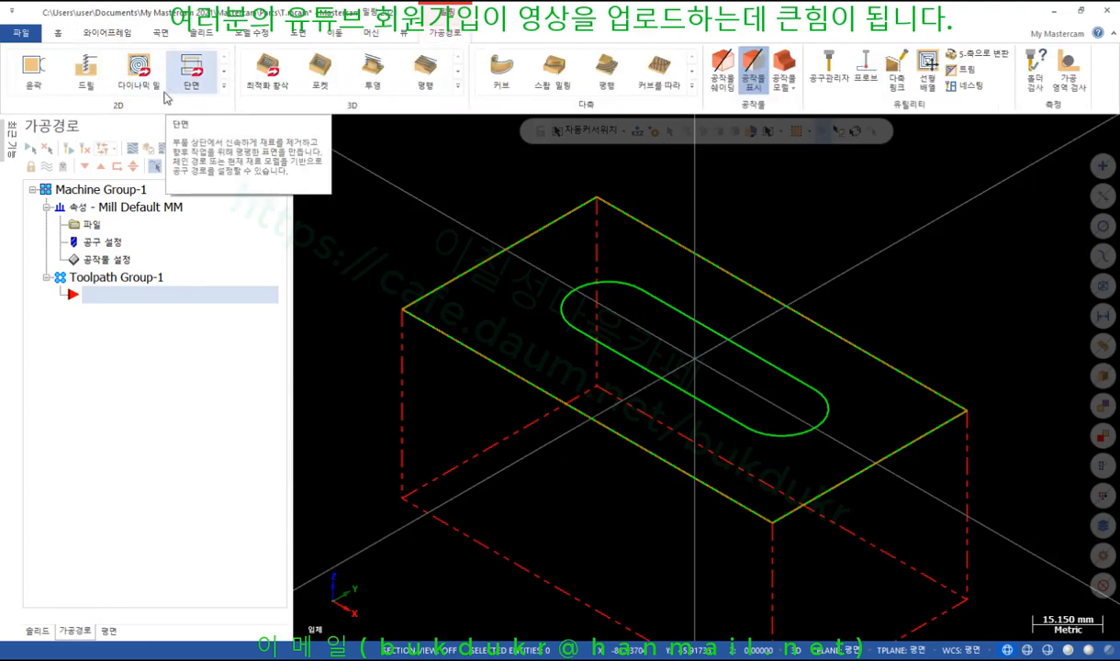
pyautogui.click(225, 89)
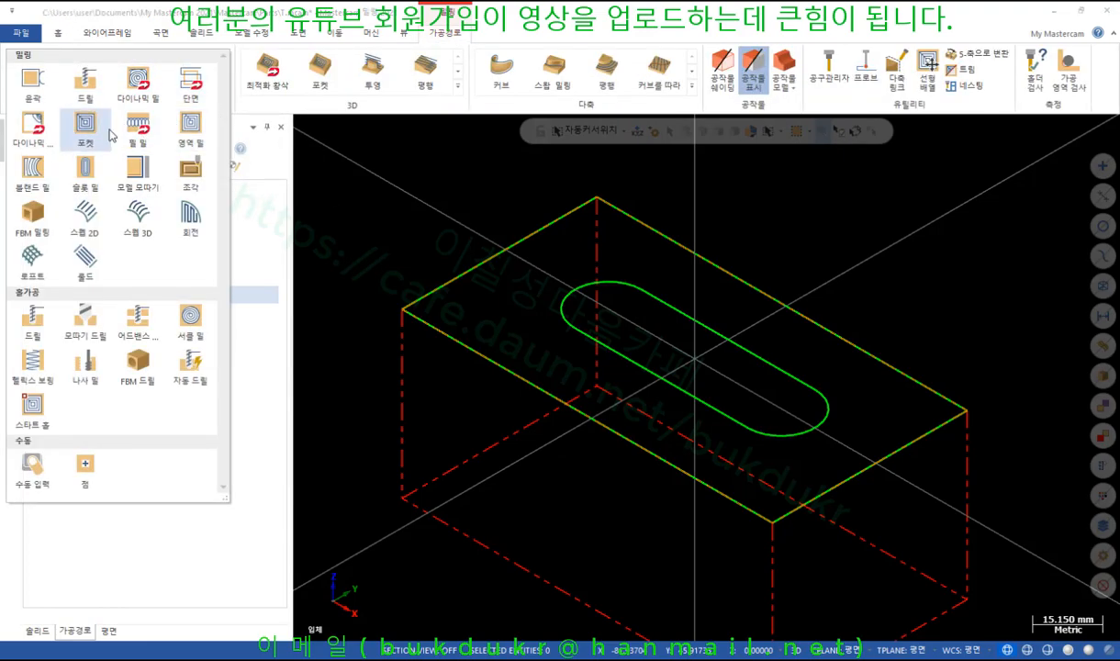
pyautogui.click(82, 117)
pyautogui.click(636, 375)
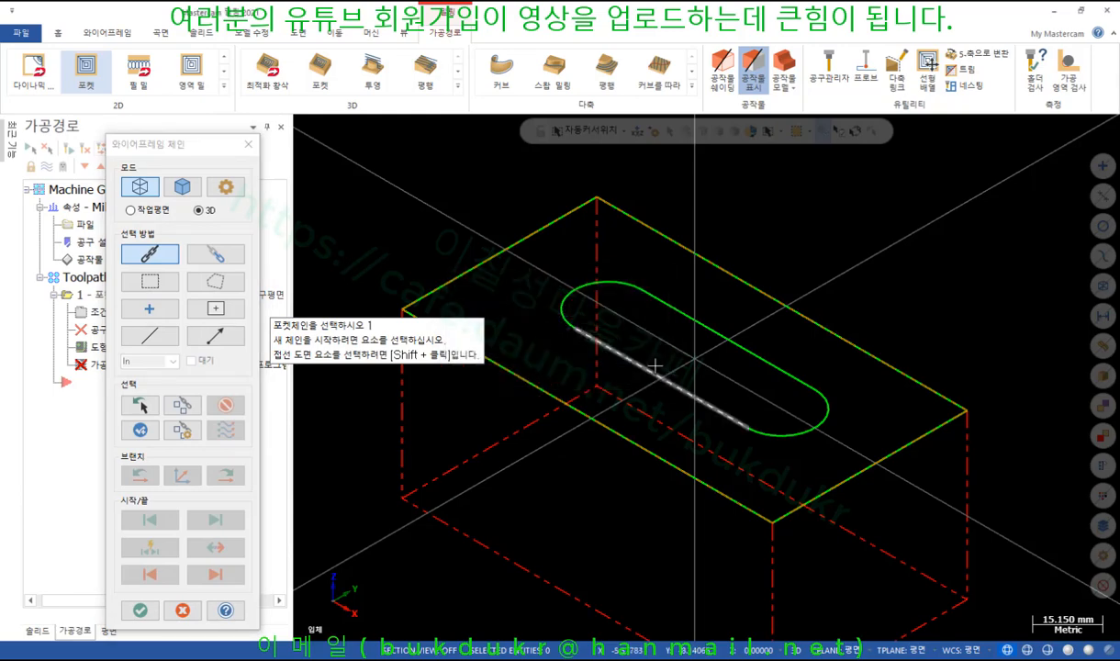
pyautogui.click(666, 380)
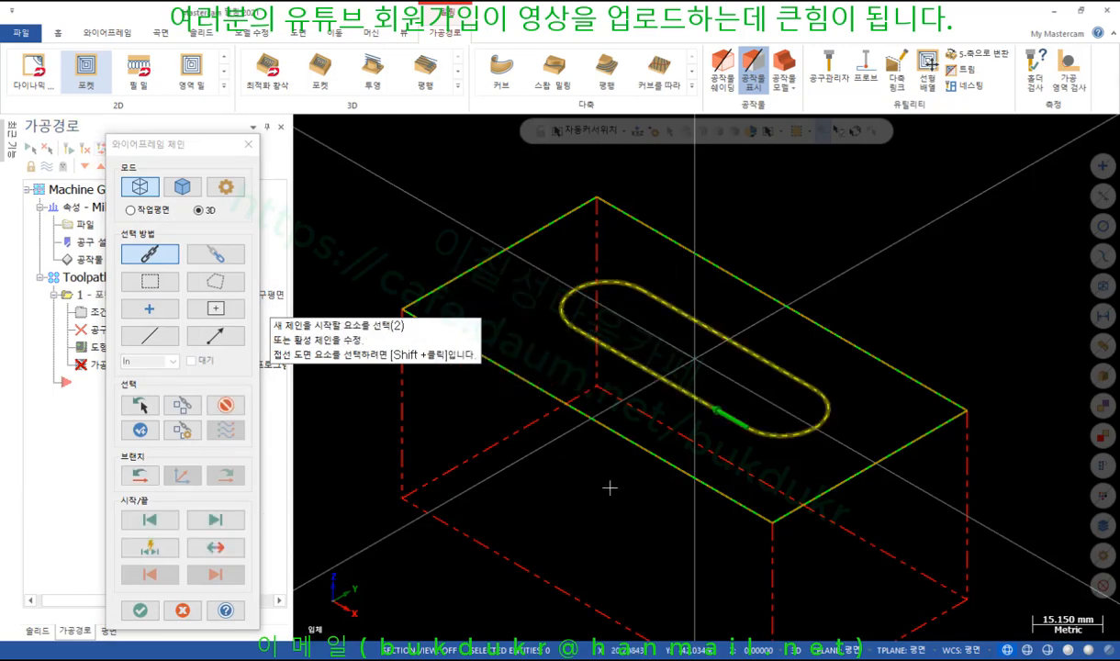
pyautogui.click(147, 611)
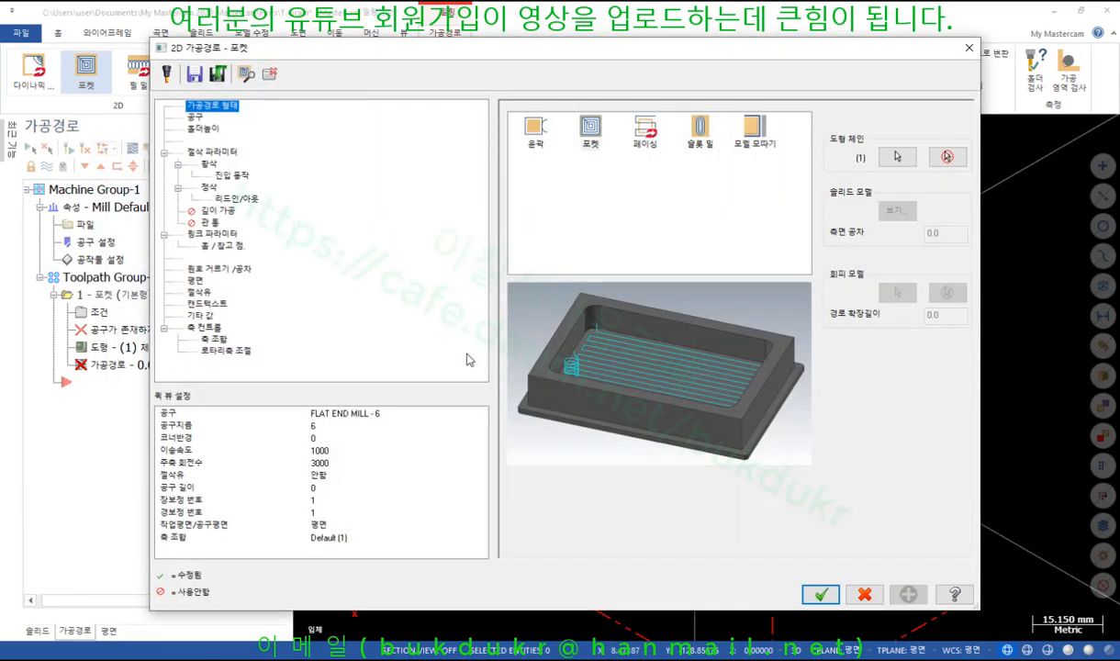
# Pick the 10 mm flat end mill from the Mill_mm tool library for the pocket
pyautogui.click(195, 118)
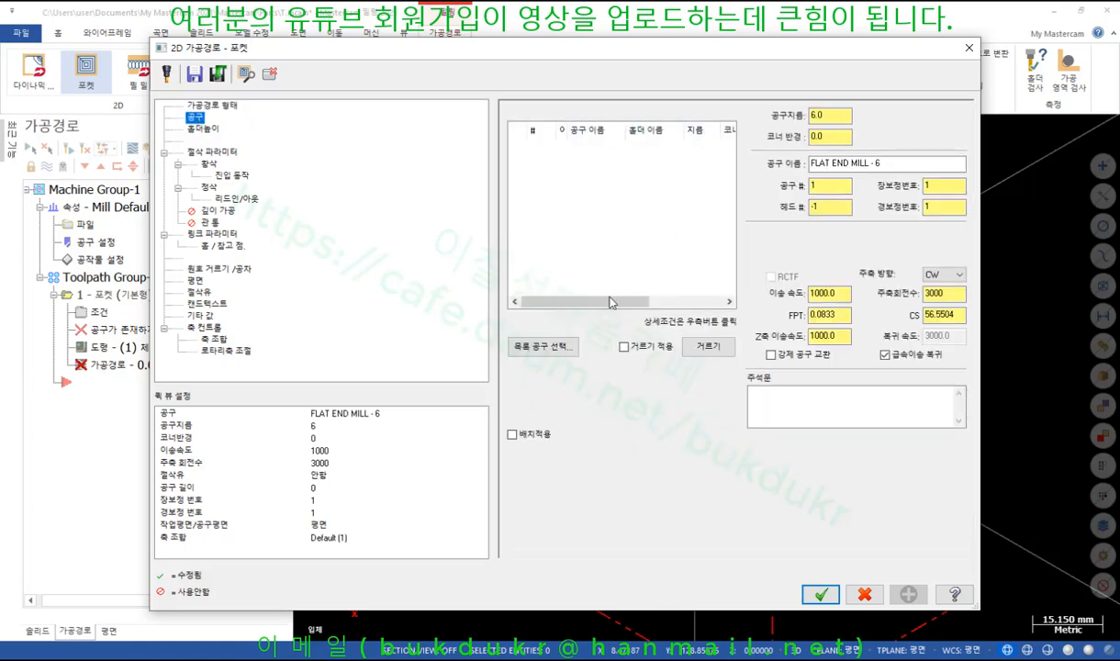
pyautogui.click(547, 346)
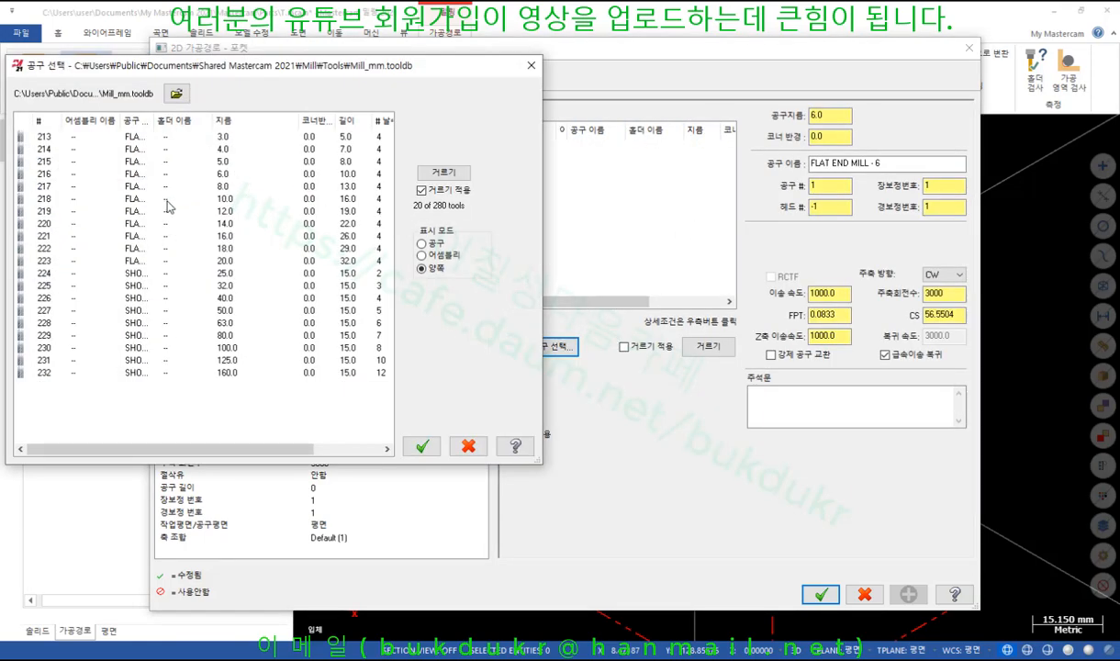
pyautogui.doubleClick(184, 198)
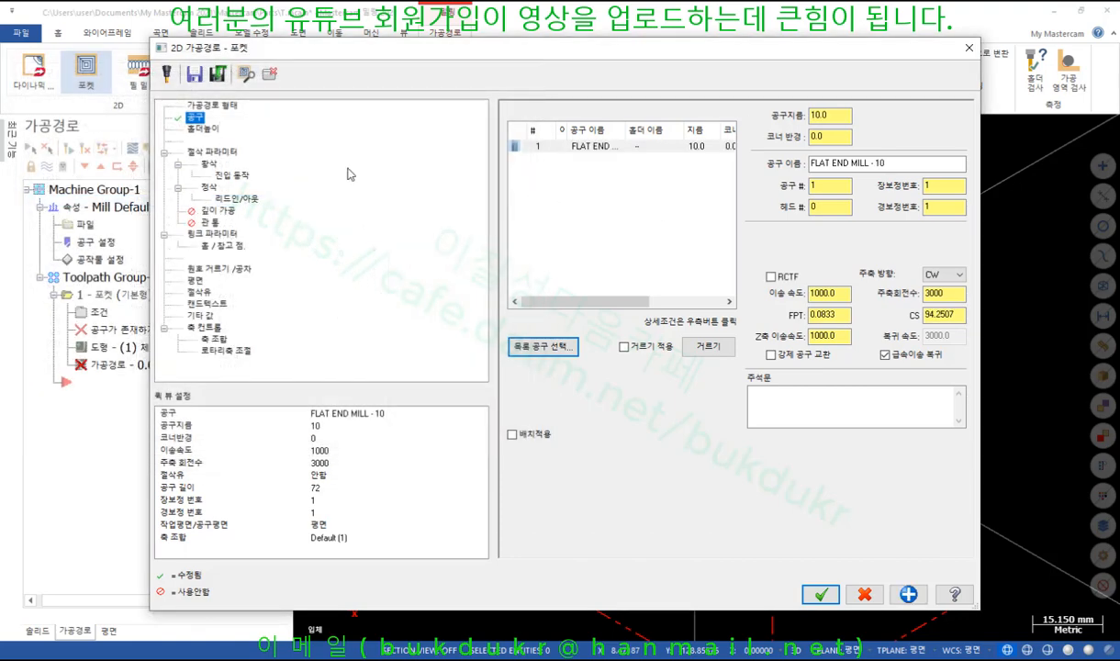
# Review the pocket's cut and roughing (황삭) parameters and set its entry motion (진입 동작) to 안함
pyautogui.click(212, 152)
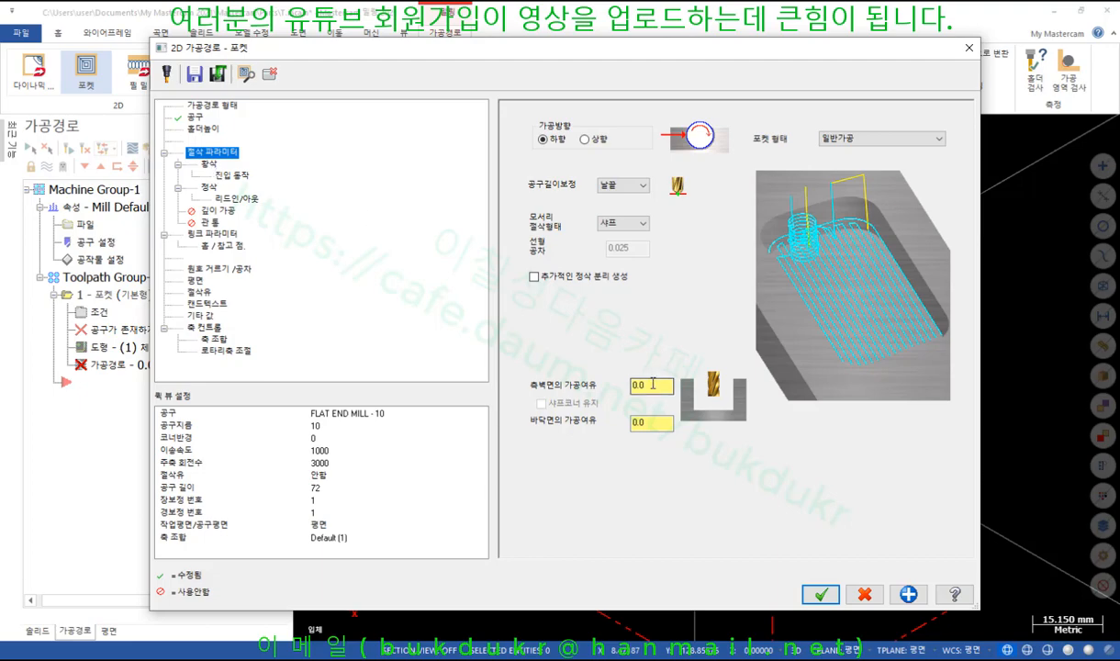
pyautogui.click(647, 422)
pyautogui.click(209, 165)
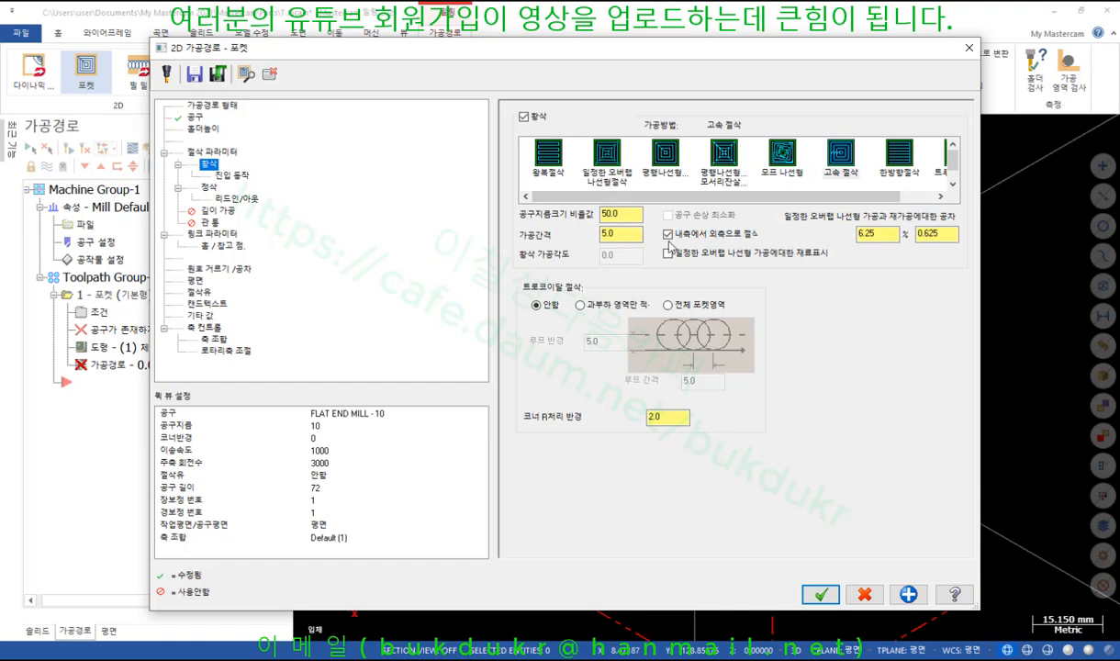
pyautogui.click(244, 179)
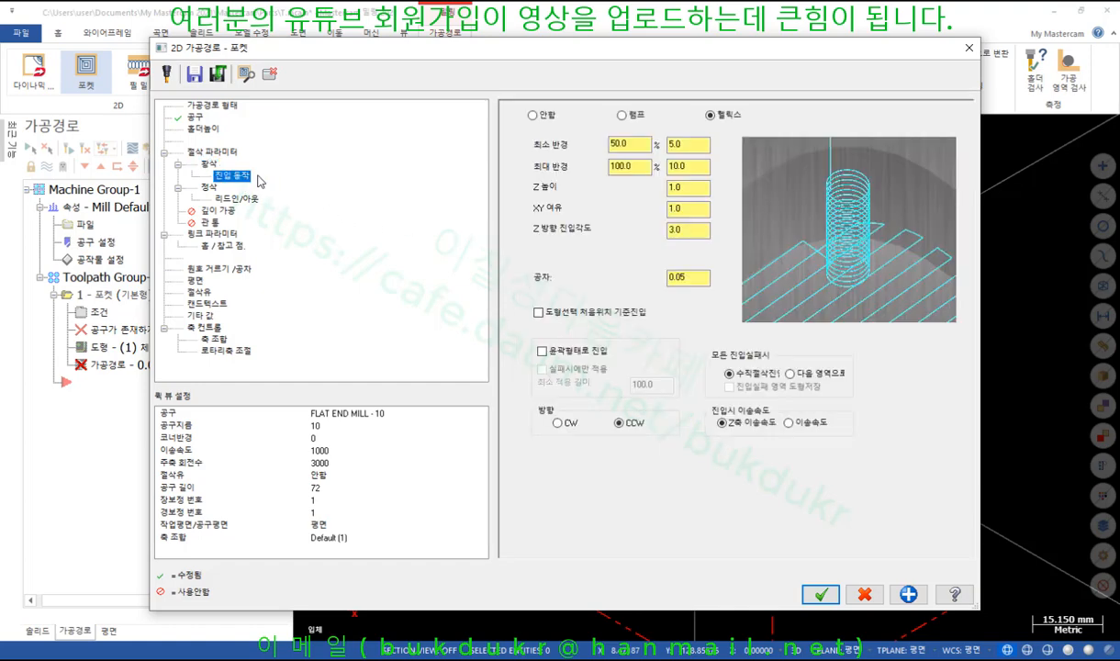
pyautogui.click(532, 115)
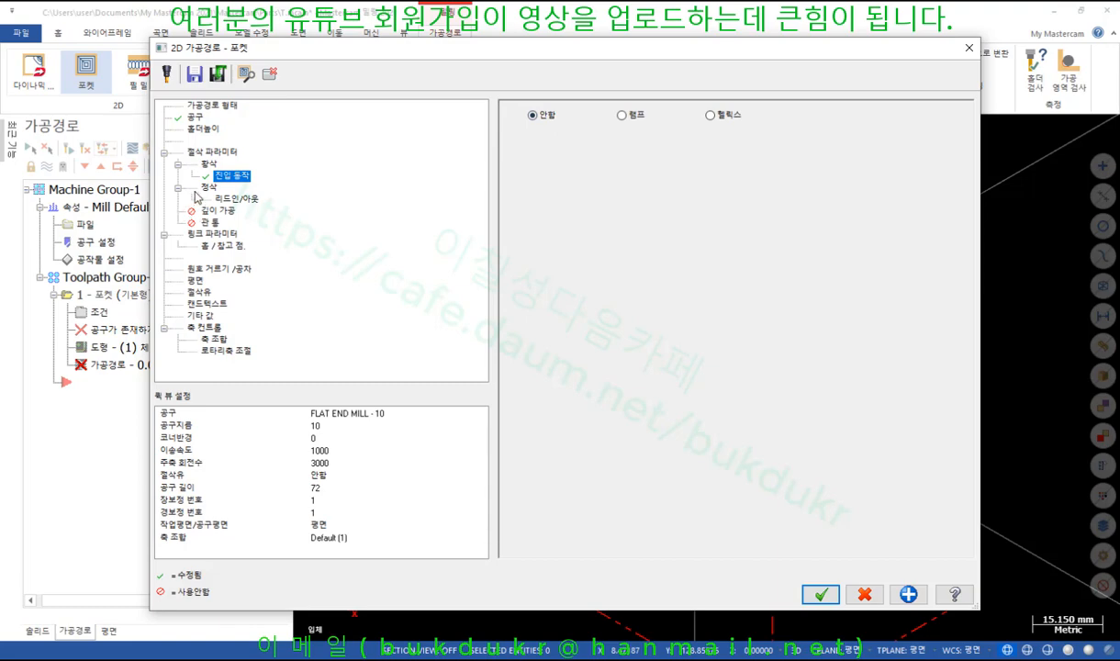
# Disable the finishing passes (정삭) and the lead-in/out (리드인/아웃)
pyautogui.click(206, 188)
pyautogui.click(520, 112)
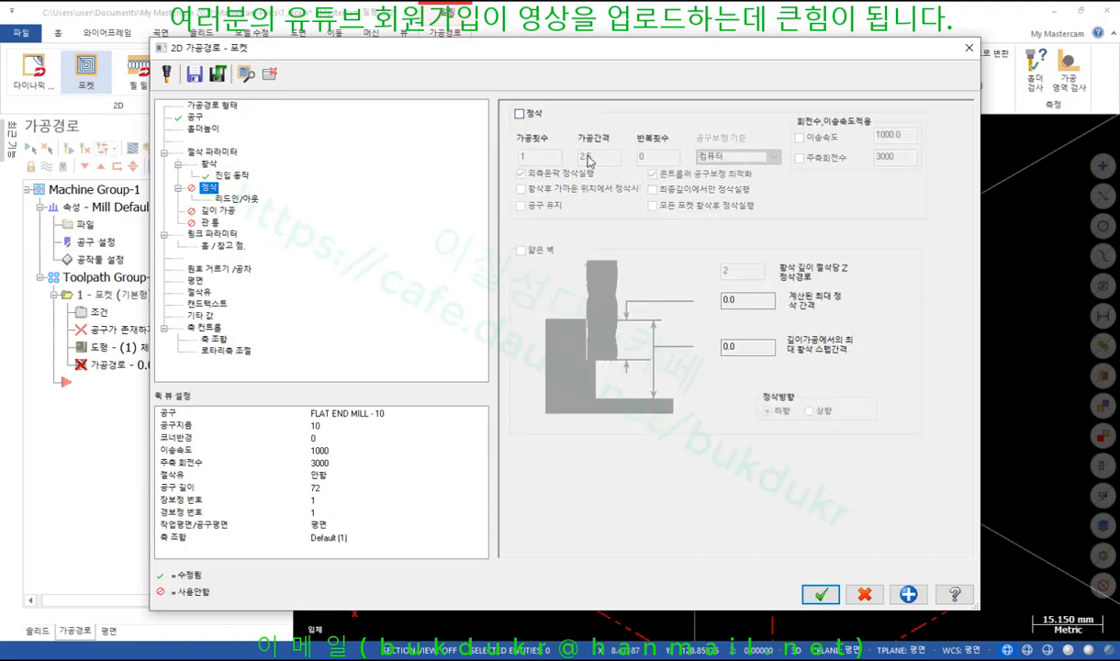
pyautogui.click(240, 199)
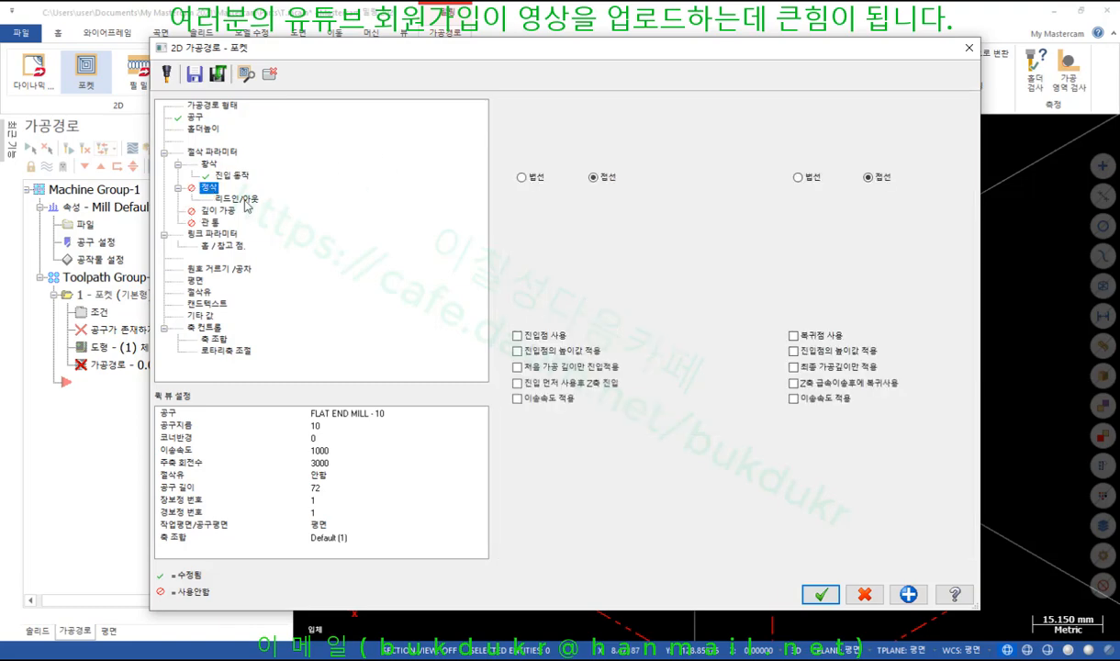
# Set the pocket's machining depth (가공깊이) to -10.0 in the linking parameters (링크 파라미터)
pyautogui.click(213, 234)
pyautogui.click(767, 334)
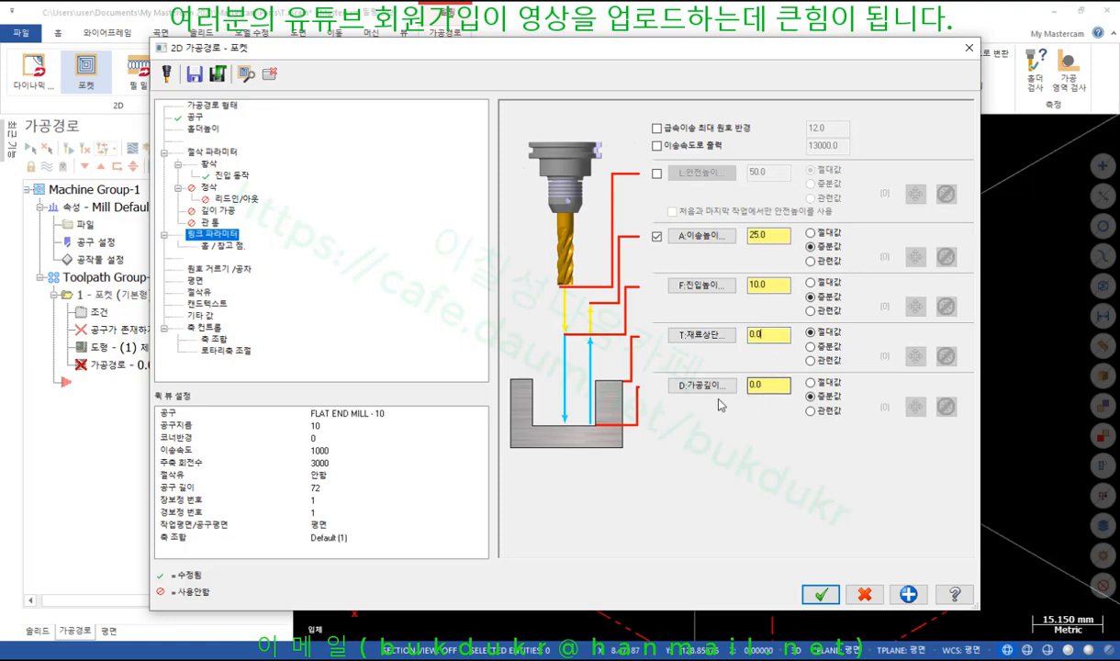
pyautogui.moveTo(768, 387); pyautogui.dragTo(695, 387)
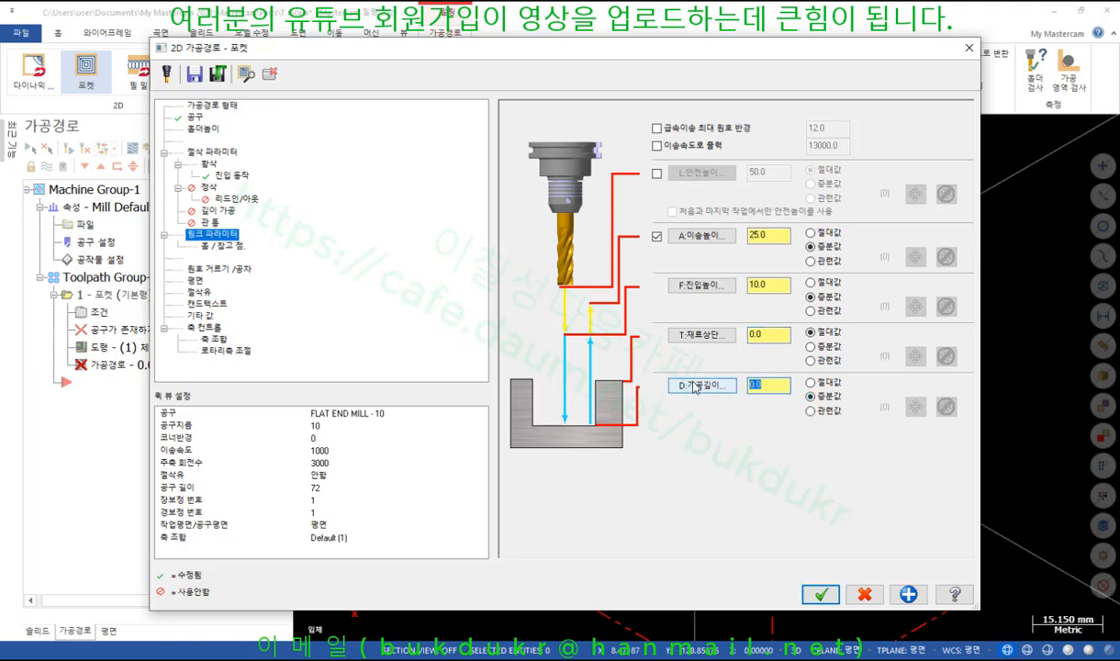
pyautogui.write('-10')
pyautogui.click(761, 334)
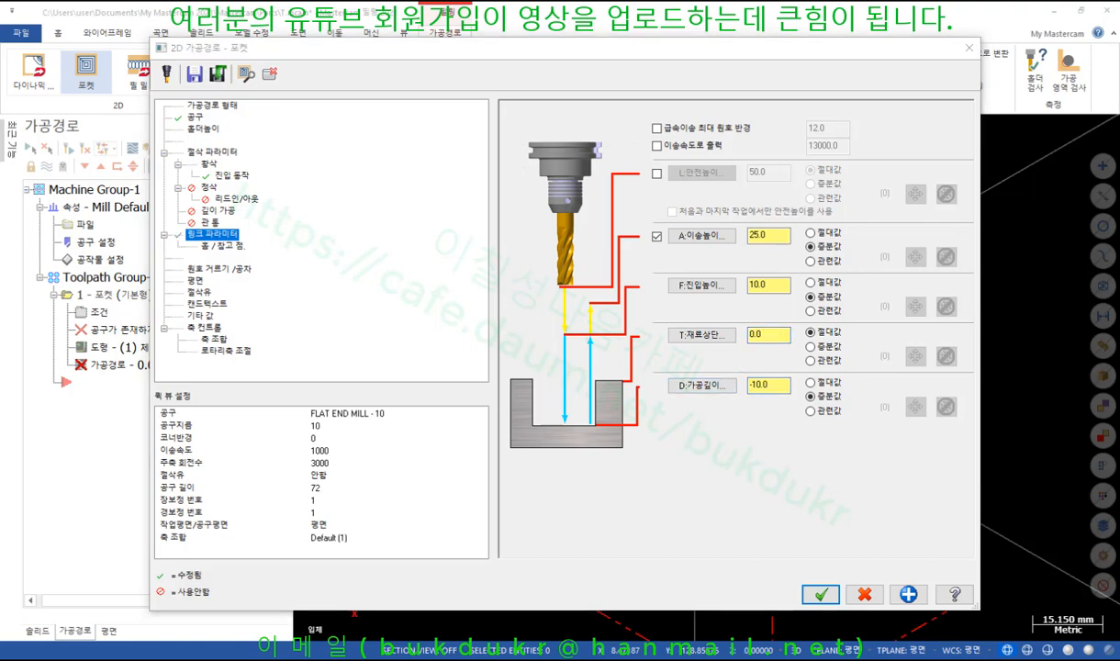
# Mark the stock top (재료상단), machining depth (가공깊이) and feed height (진입높이) values with red pen annotations
pyautogui.moveTo(649, 341); pyautogui.dragTo(815, 343)
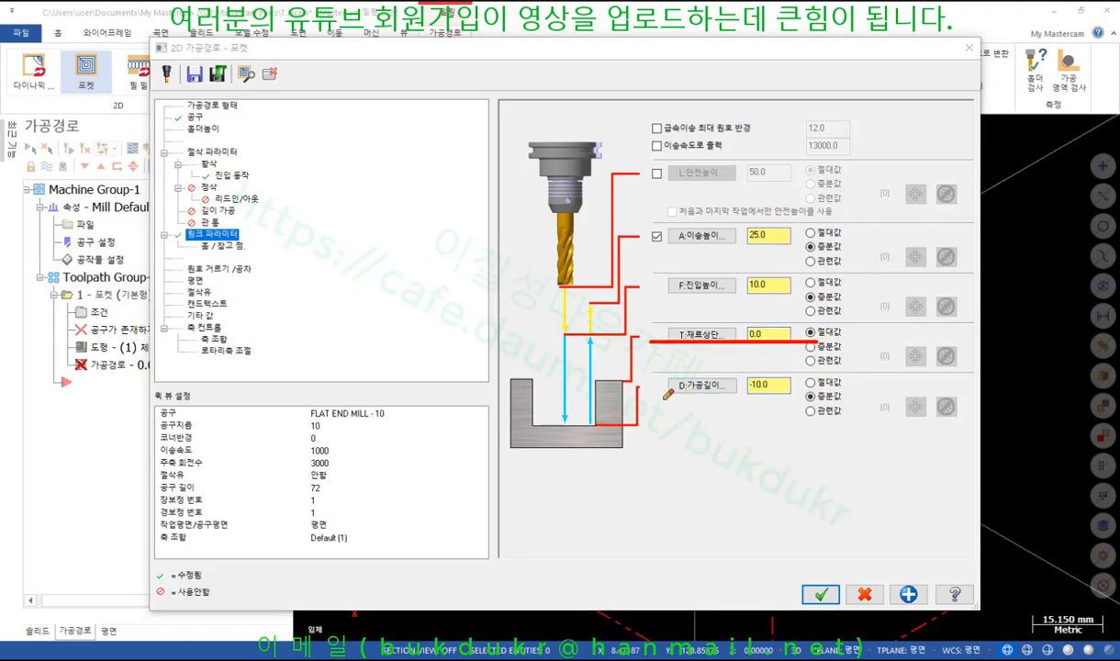
pyautogui.moveTo(664, 395); pyautogui.dragTo(790, 400)
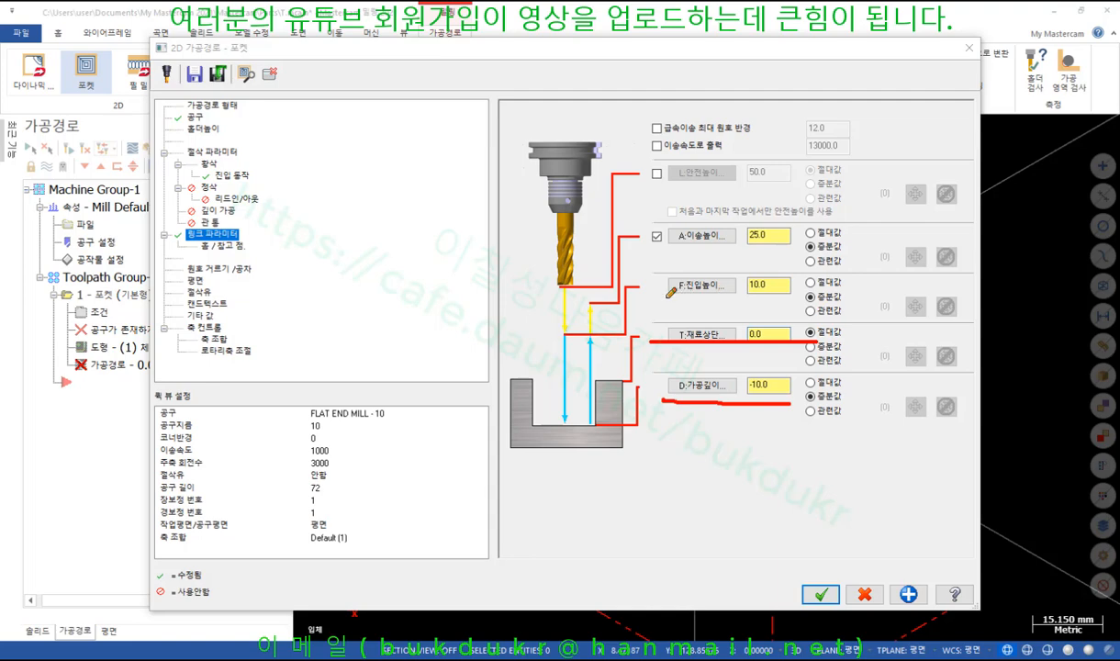
pyautogui.moveTo(671, 292)
pyautogui.mouseDown()
pyautogui.moveTo(780, 295)
pyautogui.moveTo(753, 269)
pyautogui.moveTo(653, 280)
pyautogui.moveTo(675, 296)
pyautogui.mouseUp()
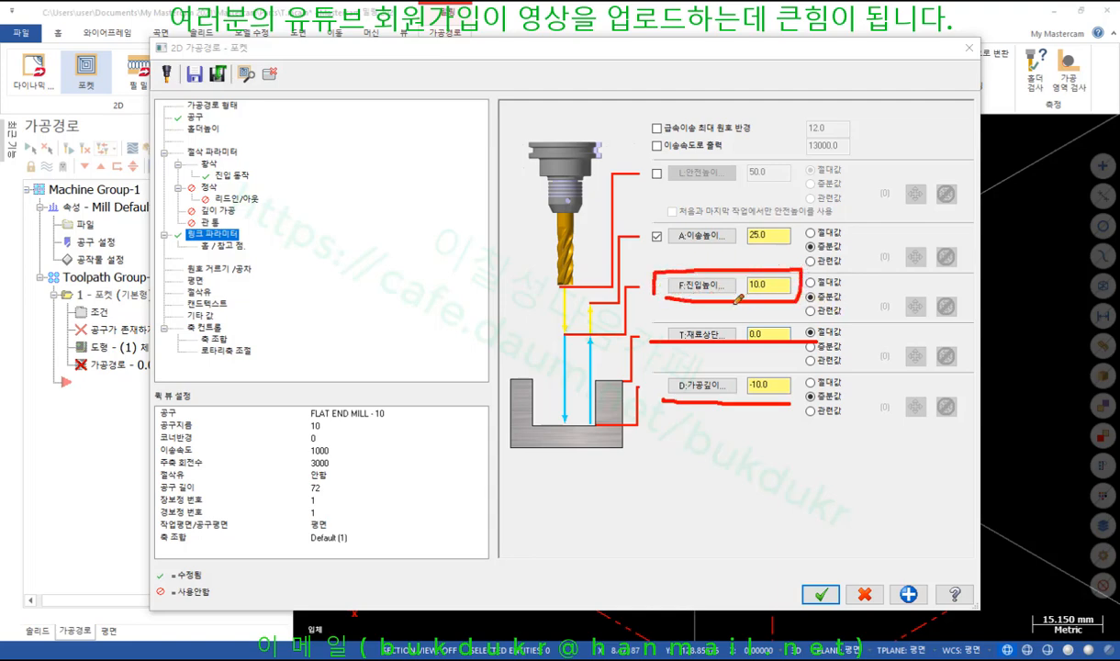
# Annotate the linking diagram with the feed, stock-top and depth levels plus the descending tool path, and close the annotation overlay
pyautogui.moveTo(619, 375); pyautogui.dragTo(495, 380)
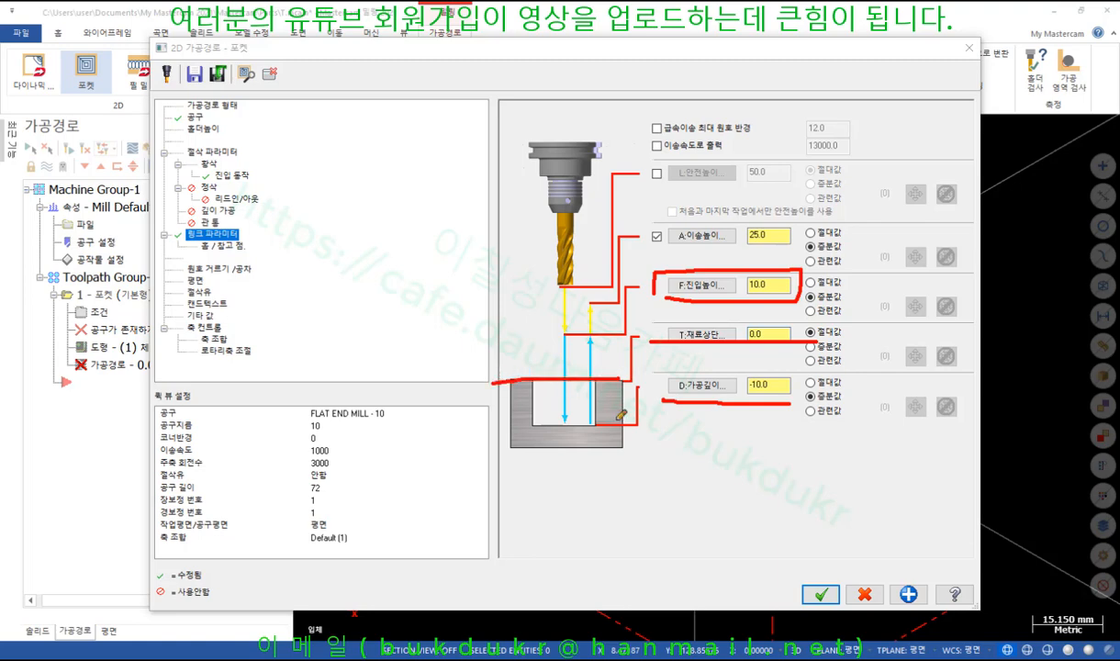
pyautogui.moveTo(620, 415); pyautogui.dragTo(508, 419)
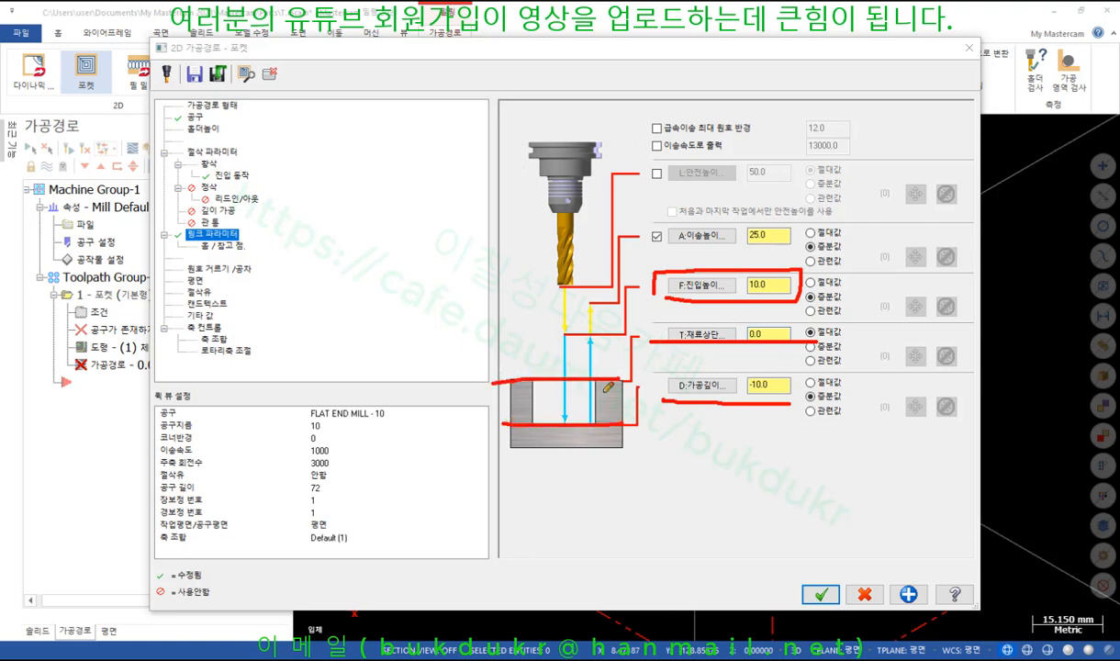
pyautogui.moveTo(633, 375); pyautogui.dragTo(493, 373)
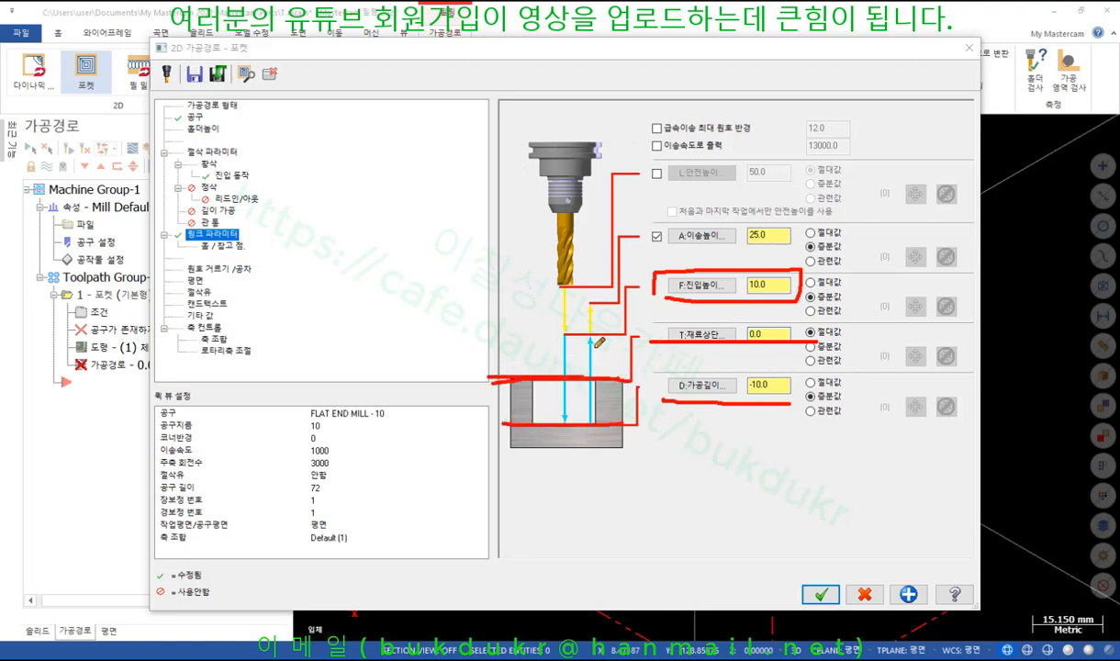
pyautogui.moveTo(604, 333); pyautogui.dragTo(476, 330)
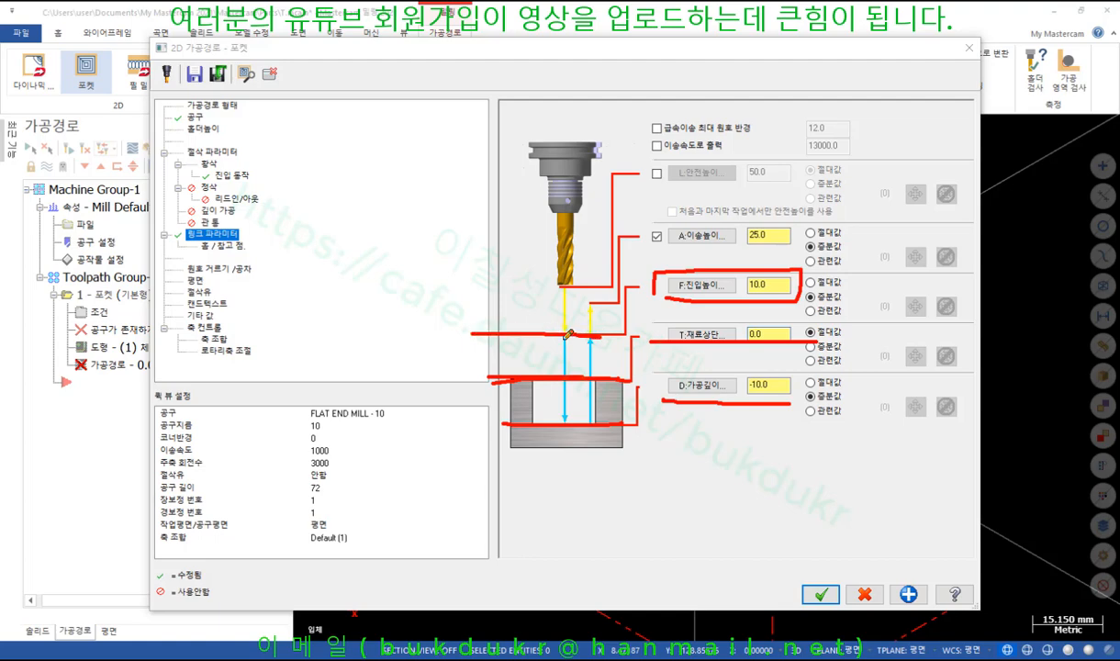
pyautogui.moveTo(564, 333); pyautogui.dragTo(562, 363)
pyautogui.moveTo(531, 375); pyautogui.dragTo(596, 376)
pyautogui.moveTo(565, 369)
pyautogui.mouseDown()
pyautogui.moveTo(514, 398)
pyautogui.moveTo(576, 430)
pyautogui.mouseUp()
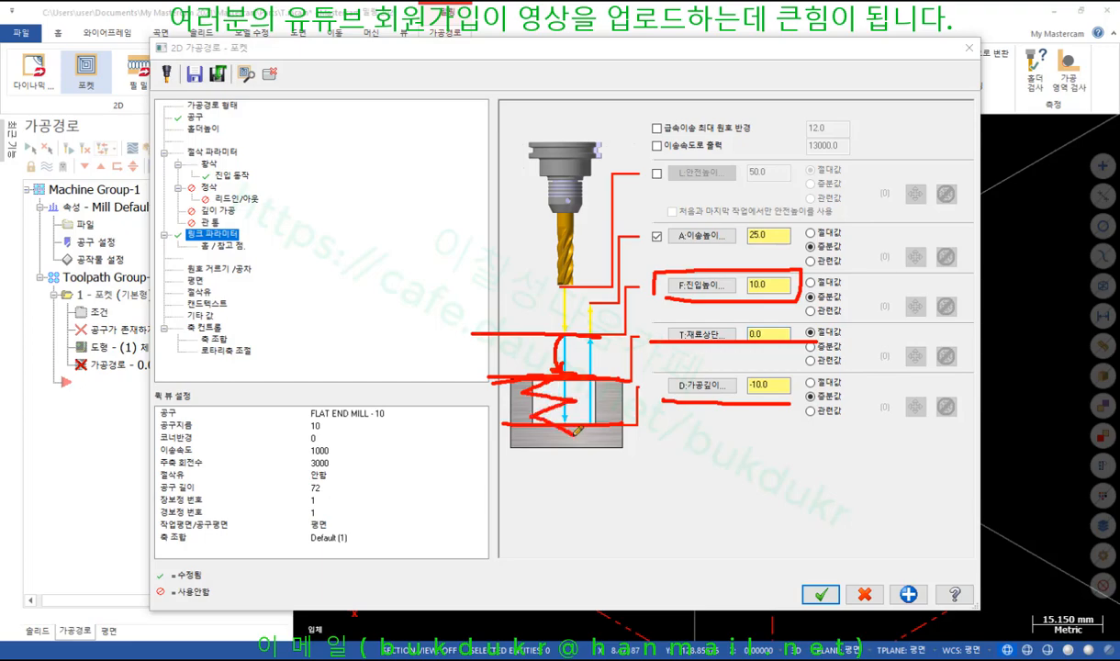
pyautogui.rightClick(846, 112)
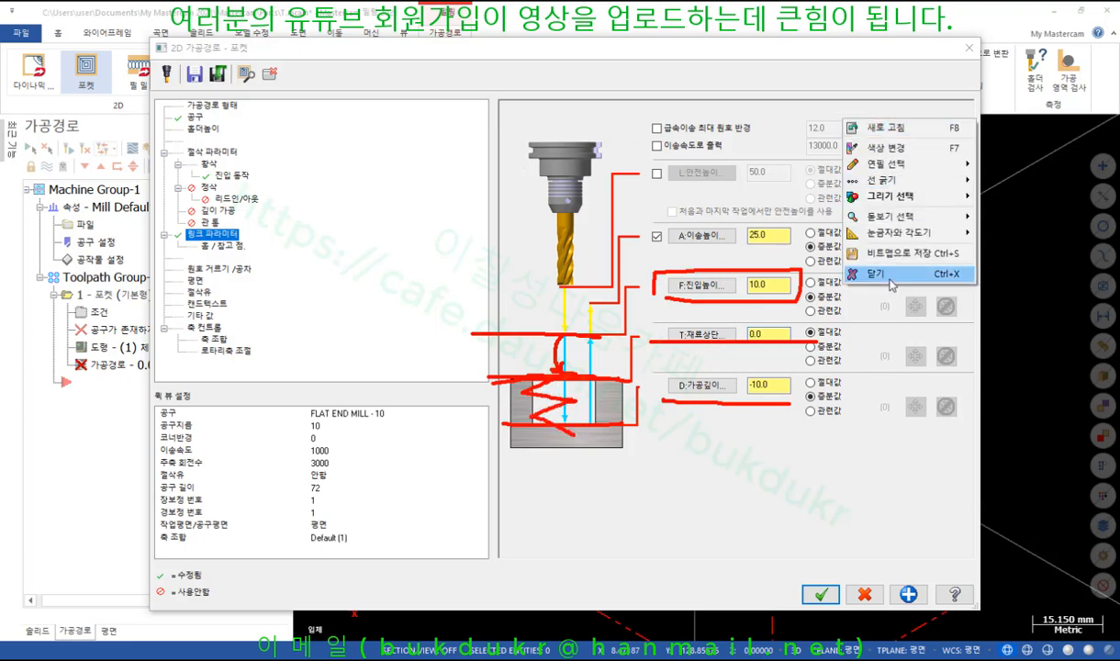
pyautogui.click(852, 275)
# Accept the pocket parameters to generate its toolpath with the 10 mm end mill, and inspect the resulting path
pyautogui.click(820, 594)
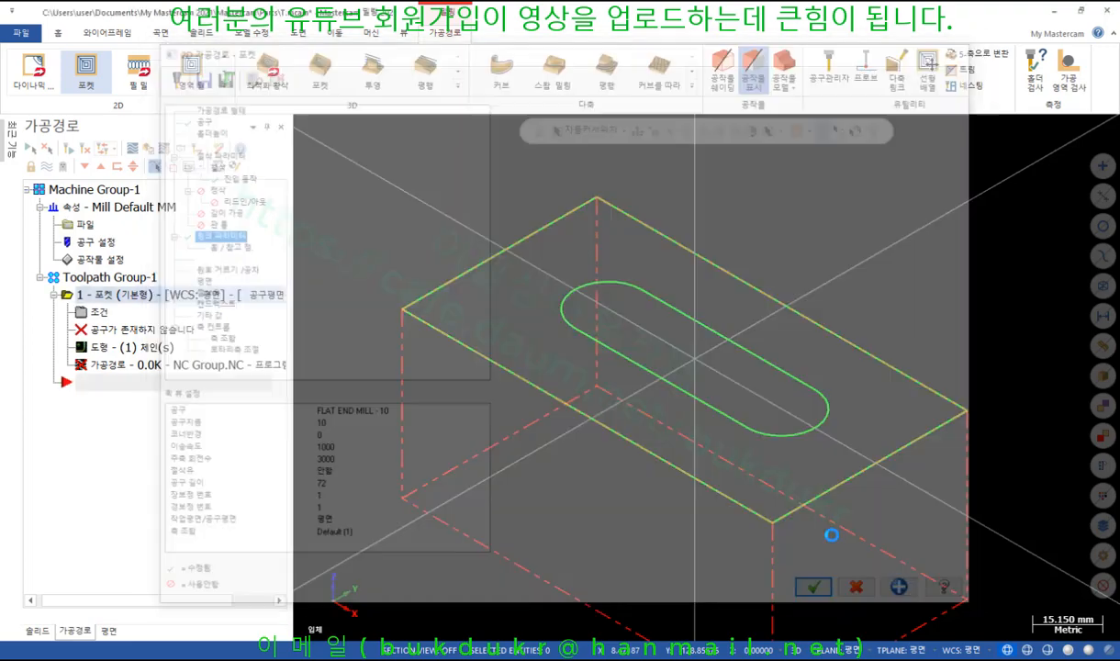
pyautogui.scroll(4, 729, 330)
pyautogui.moveTo(708, 346)
pyautogui.mouseDown(button='middle')
pyautogui.moveTo(685, 365)
pyautogui.moveTo(698, 360)
pyautogui.mouseUp(button='middle')
pyautogui.scroll(5, 697, 359)
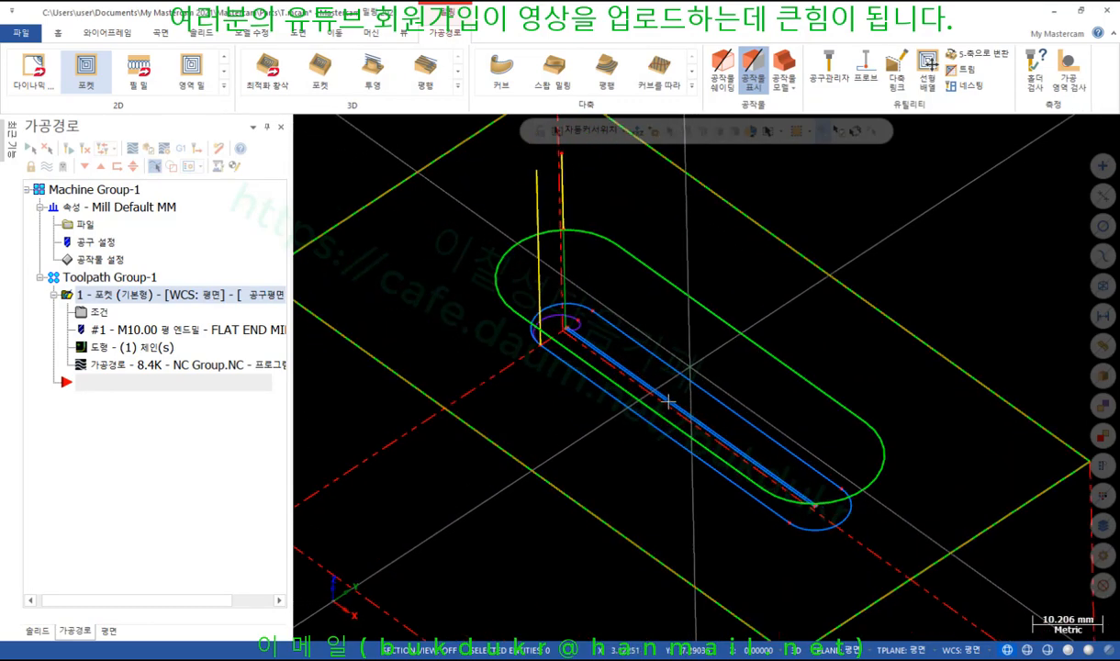
pyautogui.moveTo(659, 402); pyautogui.dragTo(663, 399, button='middle')
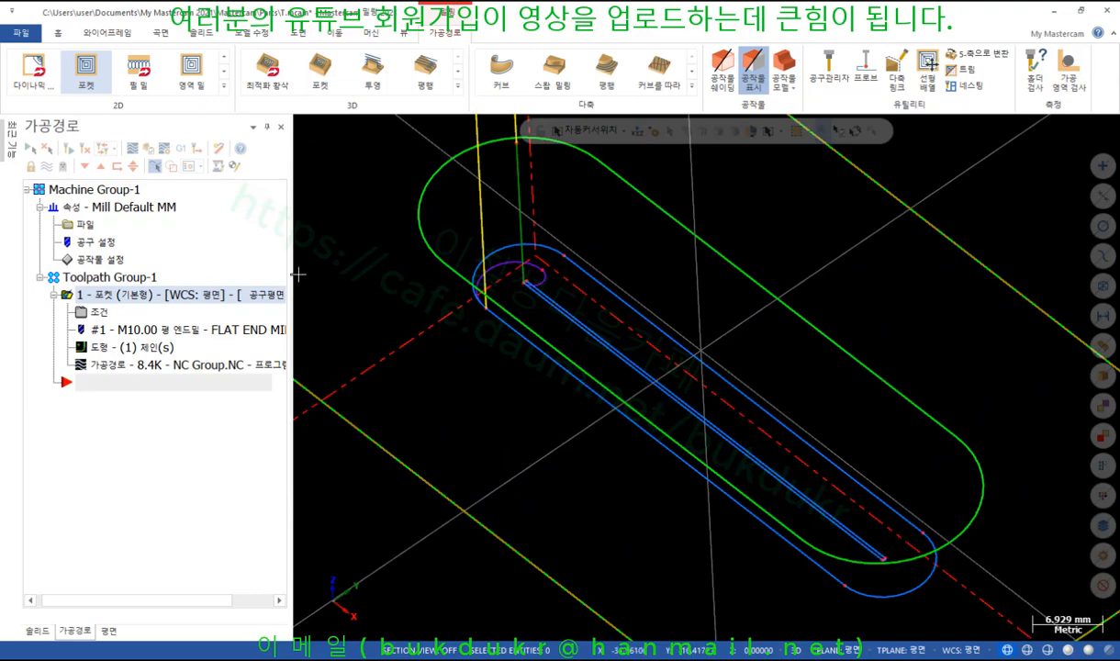
# Backplot (경로확인) the pocket toolpath to check the area cut by the 10 mm end mill
pyautogui.click(116, 367)
pyautogui.scroll(-2, 725, 459)
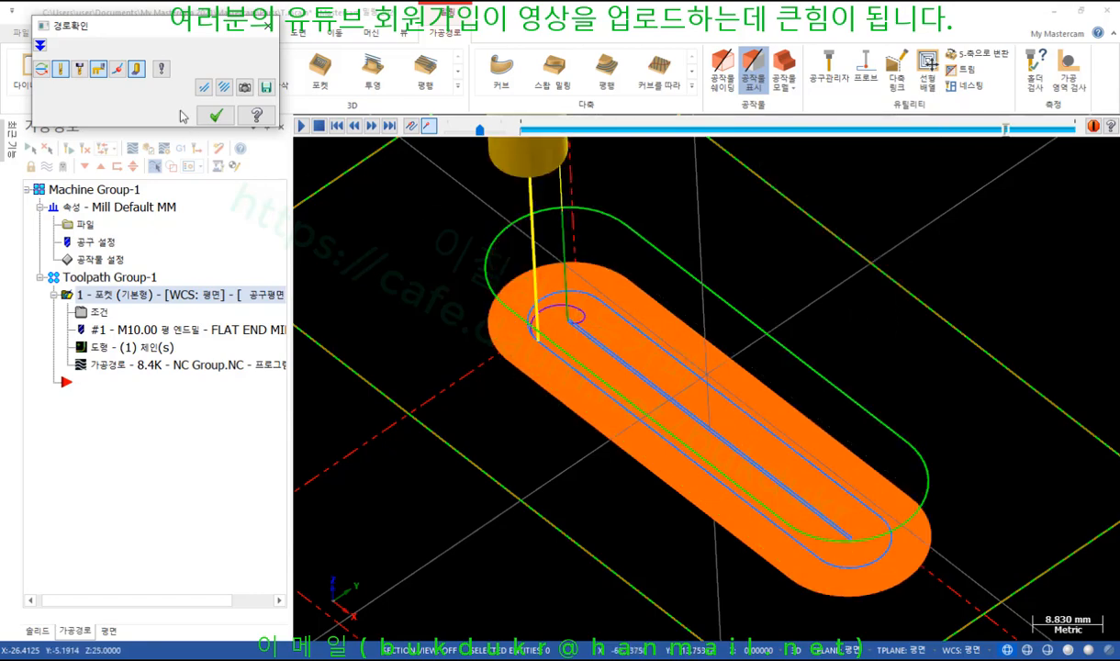
pyautogui.click(216, 114)
pyautogui.moveTo(721, 212); pyautogui.dragTo(632, 347, button='middle')
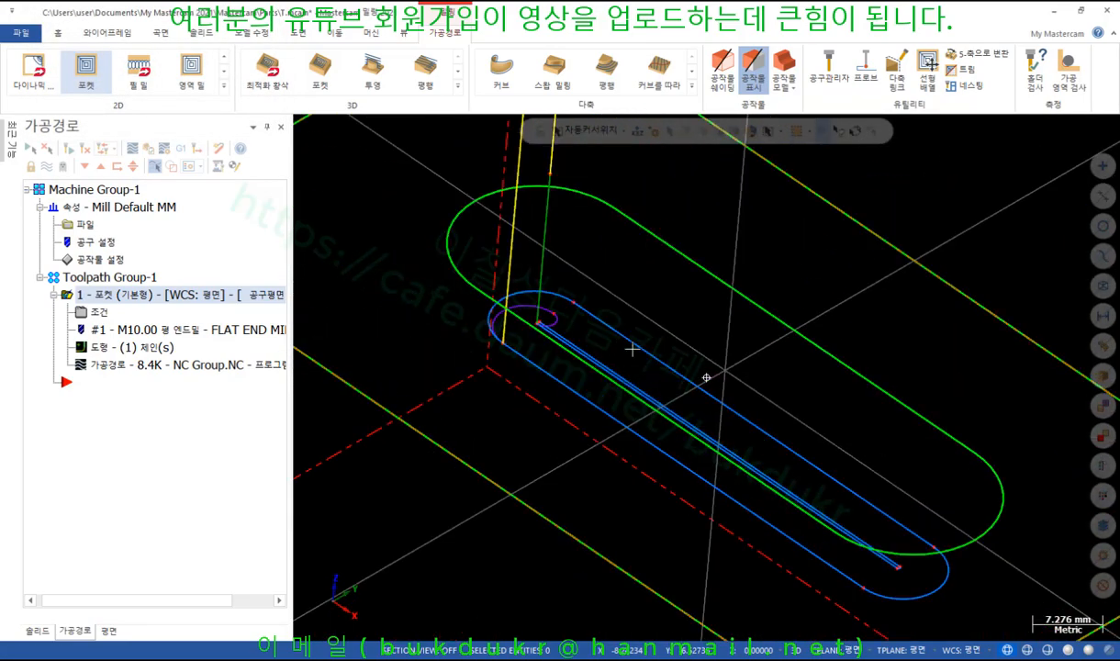
# Edit the pocket's tool to cutting, shoulder and shank diameters of 6 and name it FLAT END MILL - 6
pyautogui.doubleClick(128, 329)
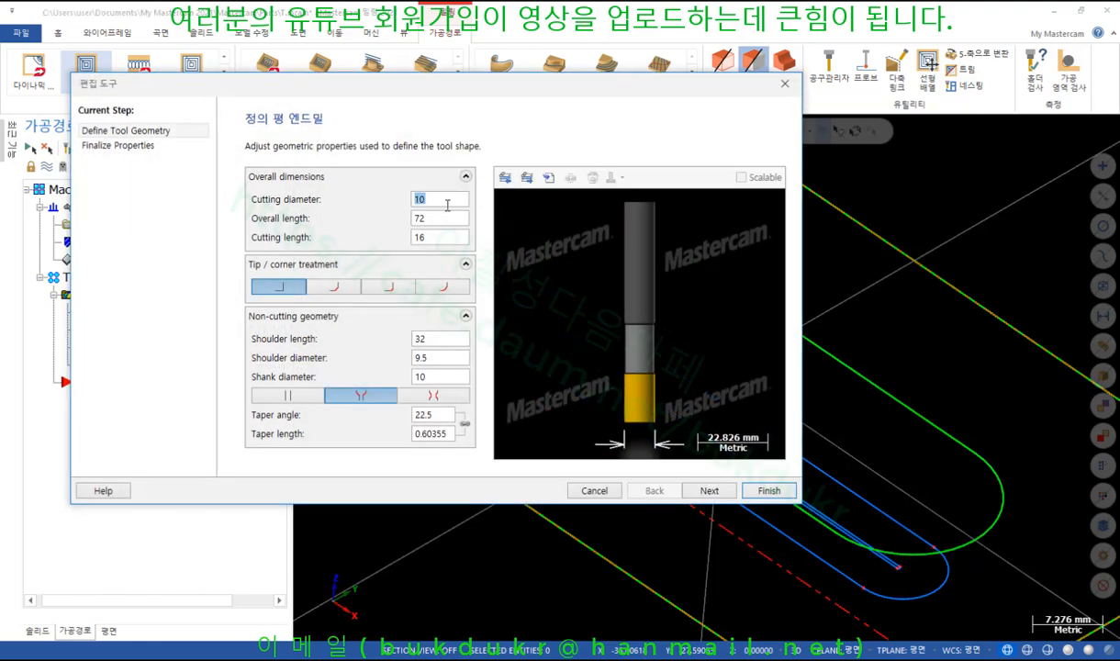
pyautogui.write('6')
pyautogui.click(424, 357)
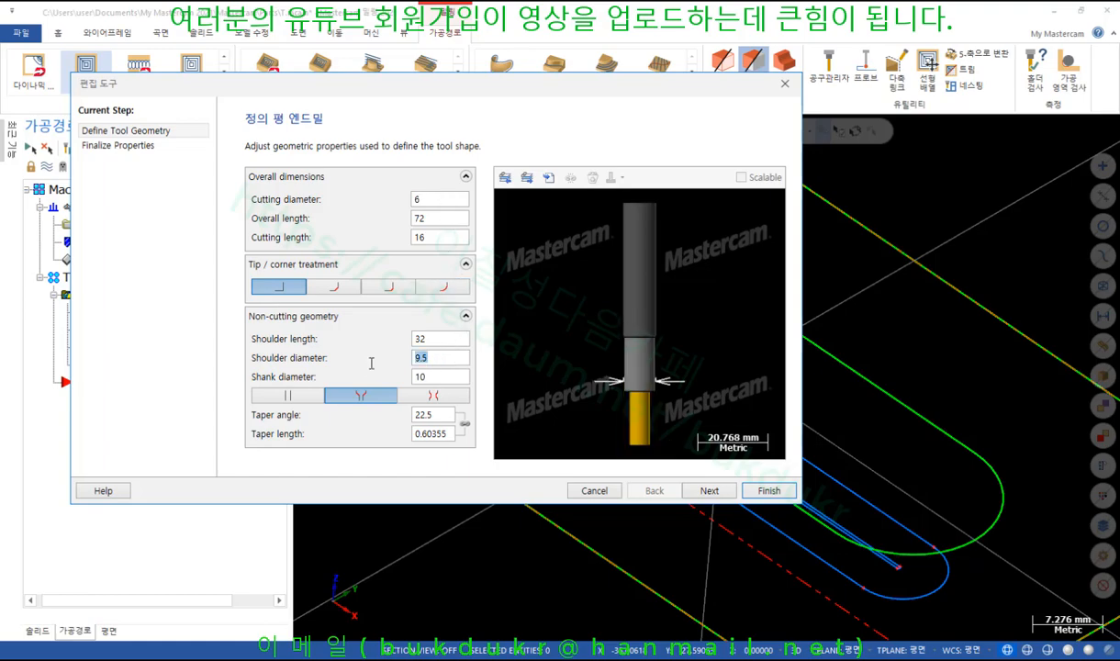
pyautogui.write('6')
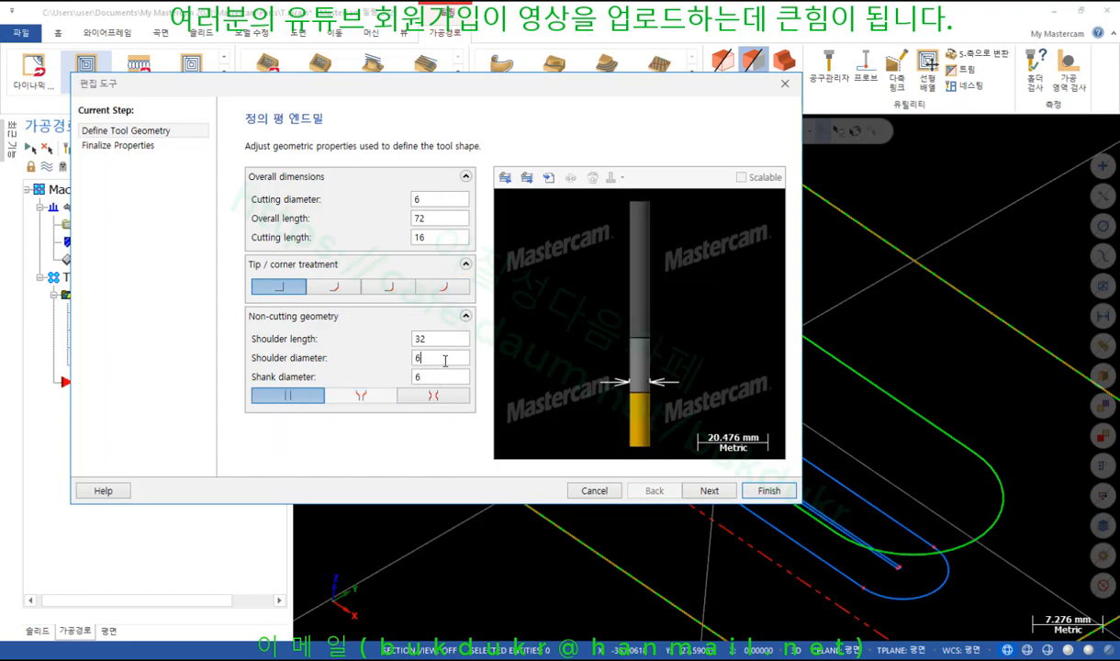
pyautogui.click(711, 490)
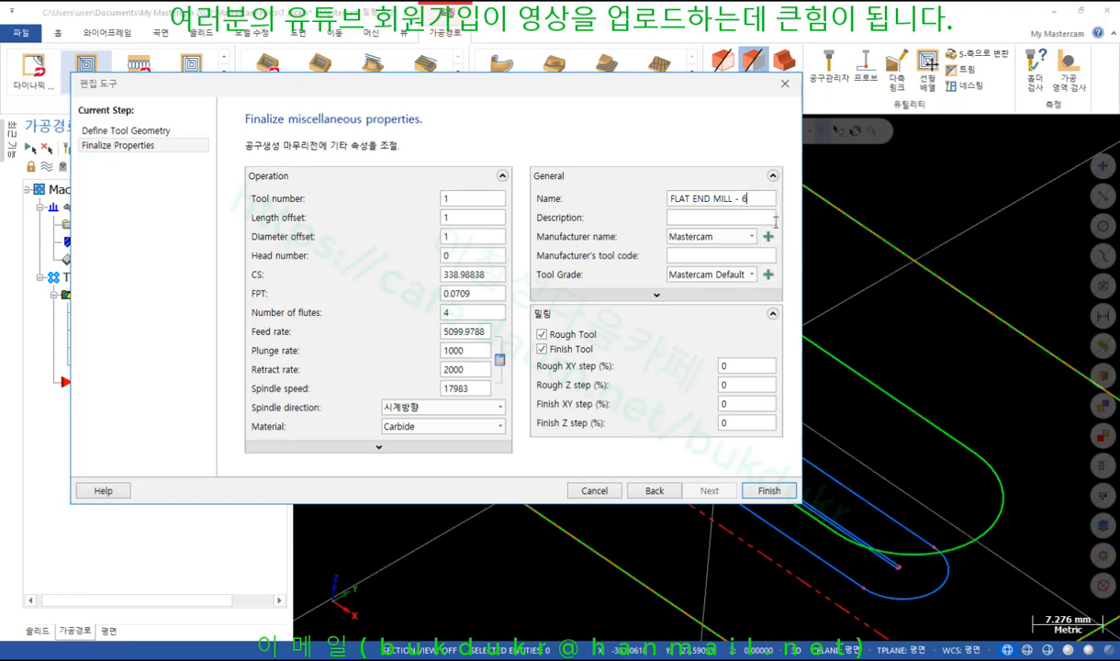
pyautogui.click(768, 490)
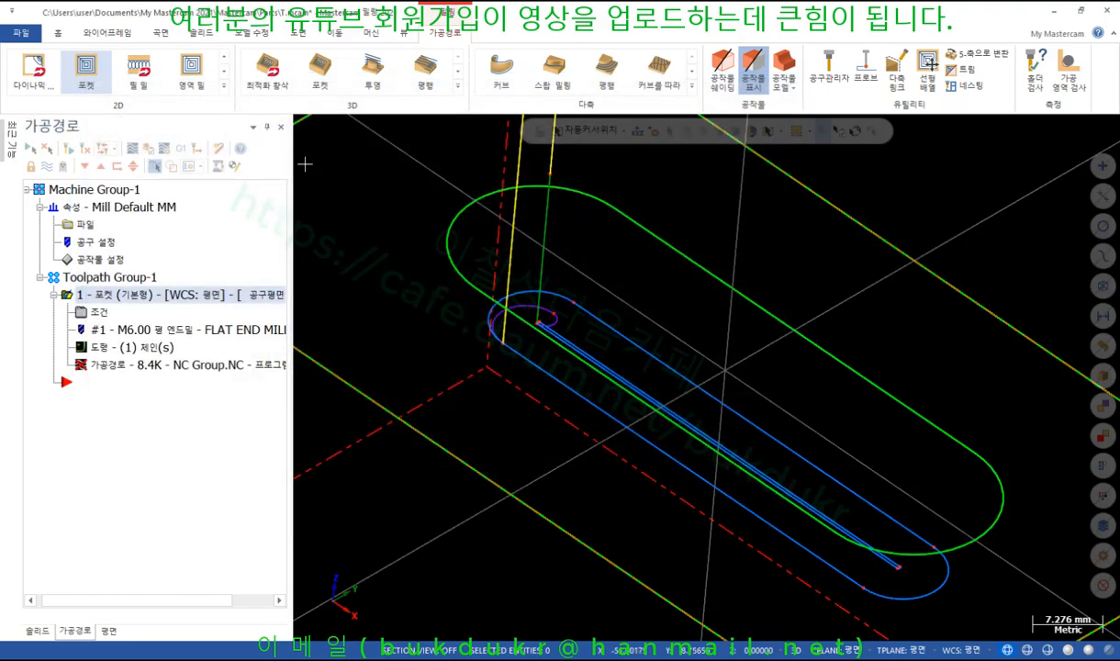
# Regenerate the pocket toolpath with the 6 mm end mill and inspect its entry point closely
pyautogui.scroll(-1, 643, 269)
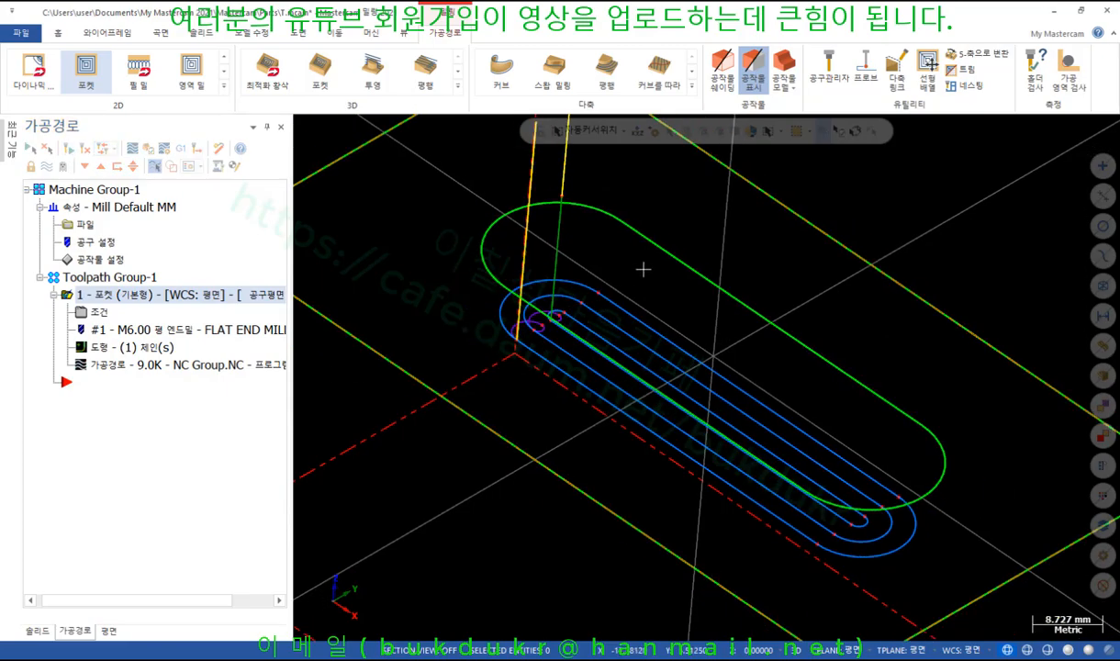
pyautogui.moveTo(642, 269)
pyautogui.mouseDown(button='middle')
pyautogui.moveTo(584, 286)
pyautogui.moveTo(636, 270)
pyautogui.mouseUp(button='middle')
pyautogui.scroll(5, 537, 257)
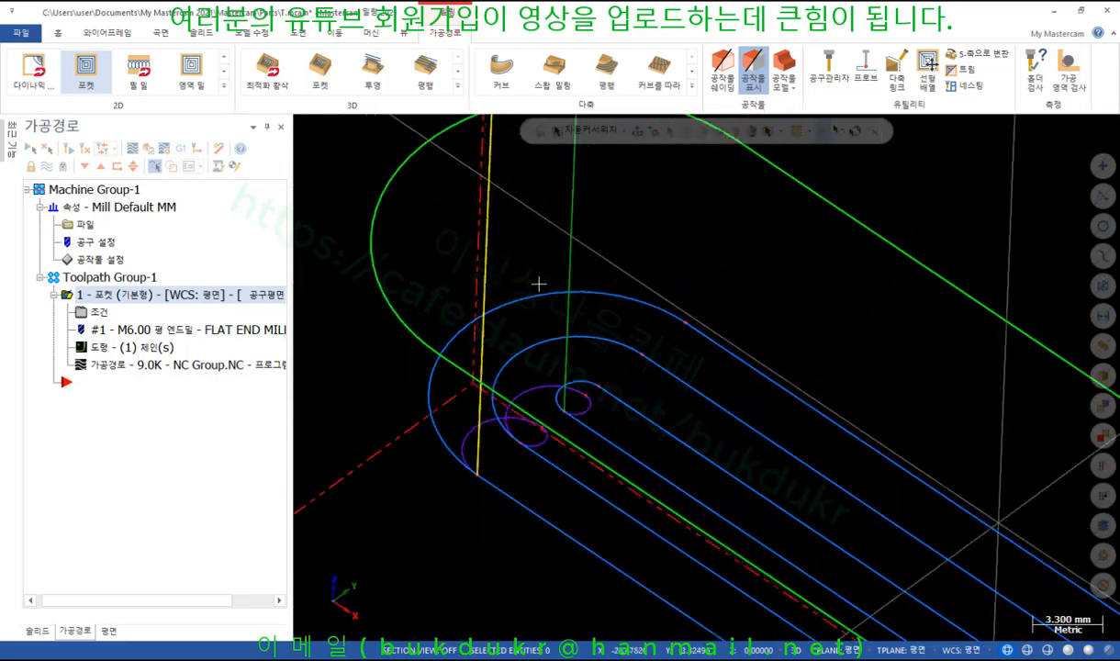
pyautogui.scroll(1, 539, 284)
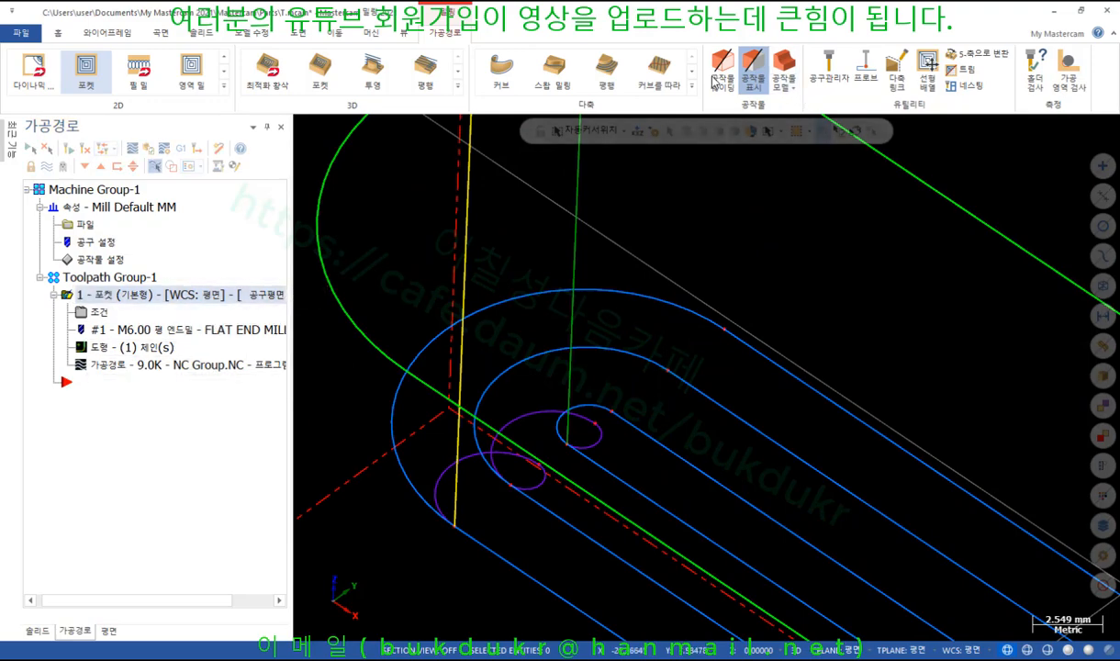
# Analyze the pocket toolpath (가공경로 측정), checking the tool position along the vertical plunge and the cutting moves
pyautogui.click(57, 33)
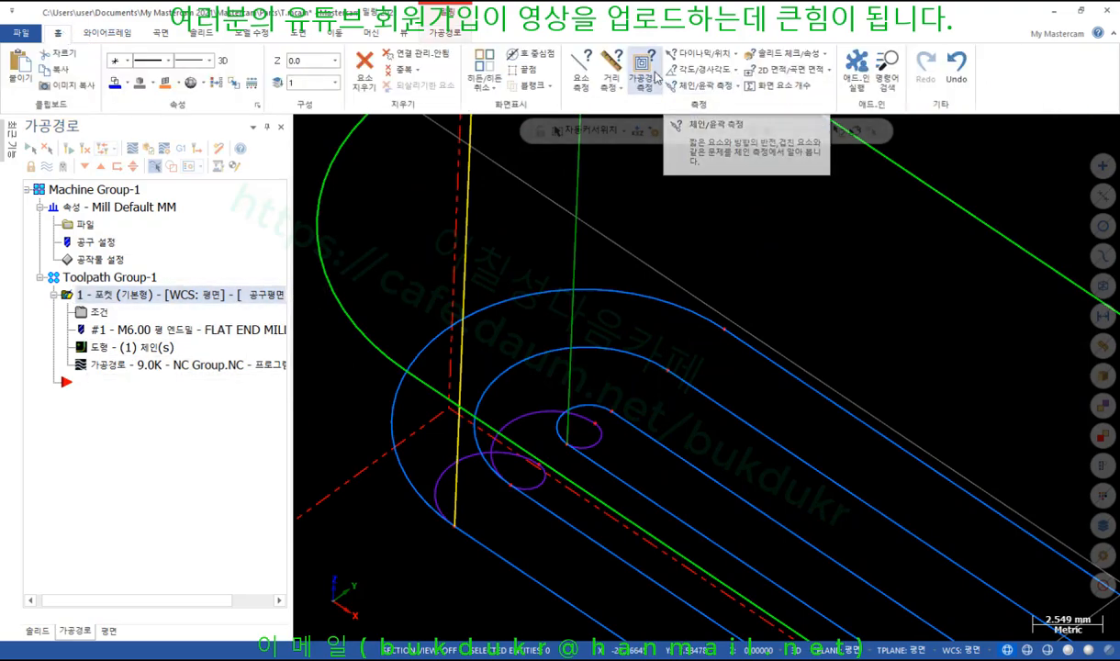
pyautogui.click(655, 77)
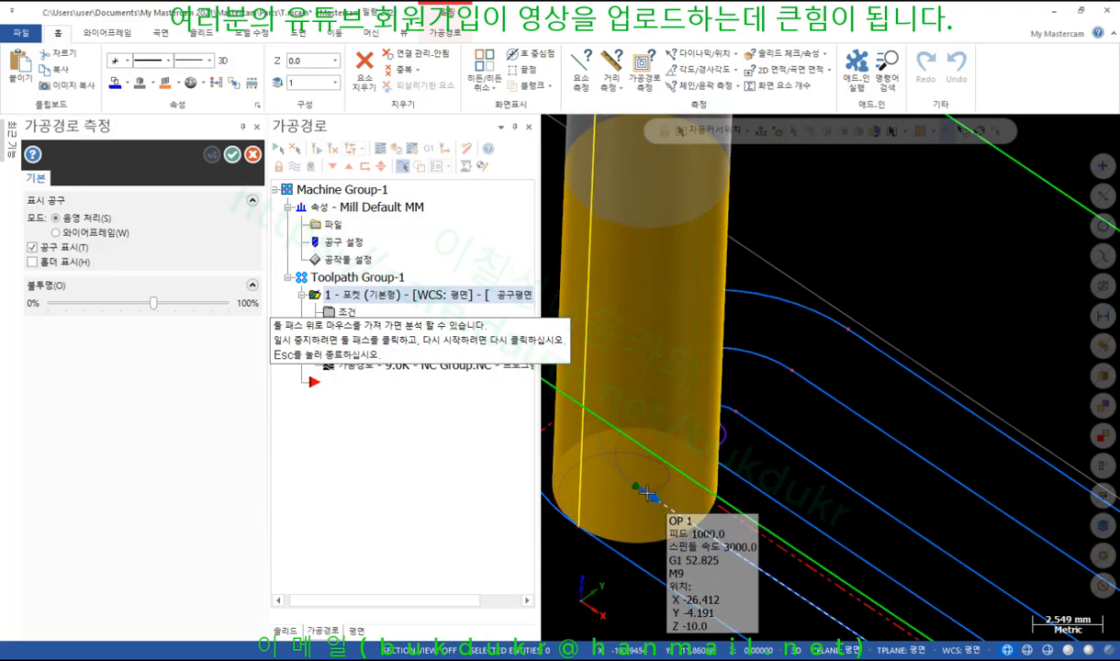
pyautogui.scroll(-4, 712, 325)
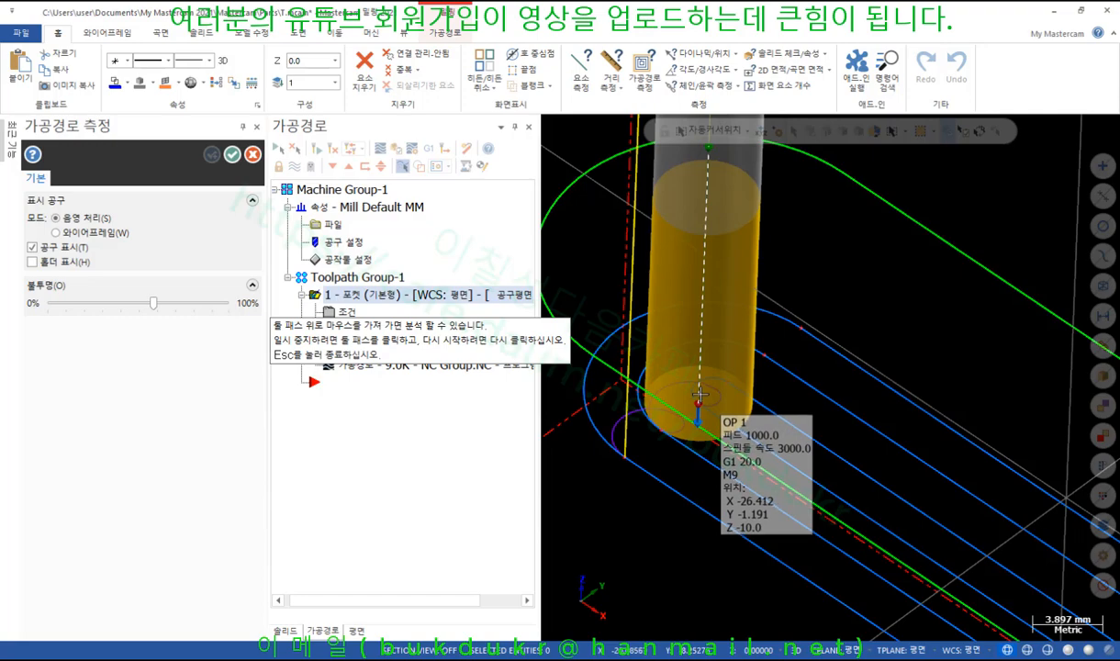
pyautogui.press('Escape')
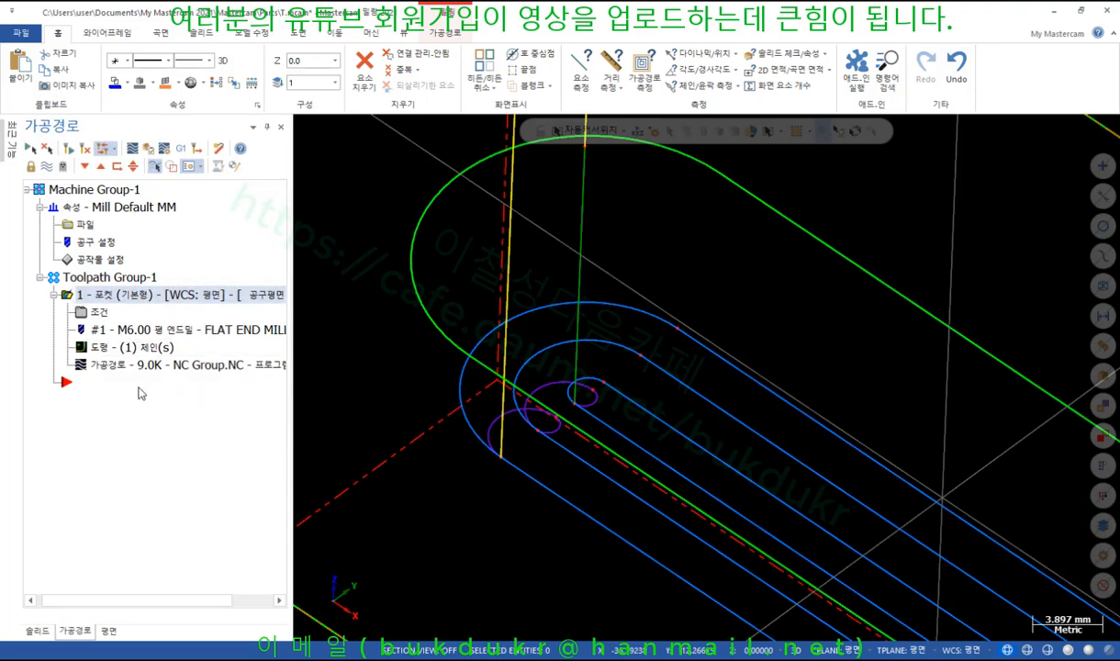
# Duplicate the pocket operation and set the copy's entry motion (진입 동작) to ramp (램프)
pyautogui.hotkey('ctrl', 'v')
pyautogui.click(99, 399)
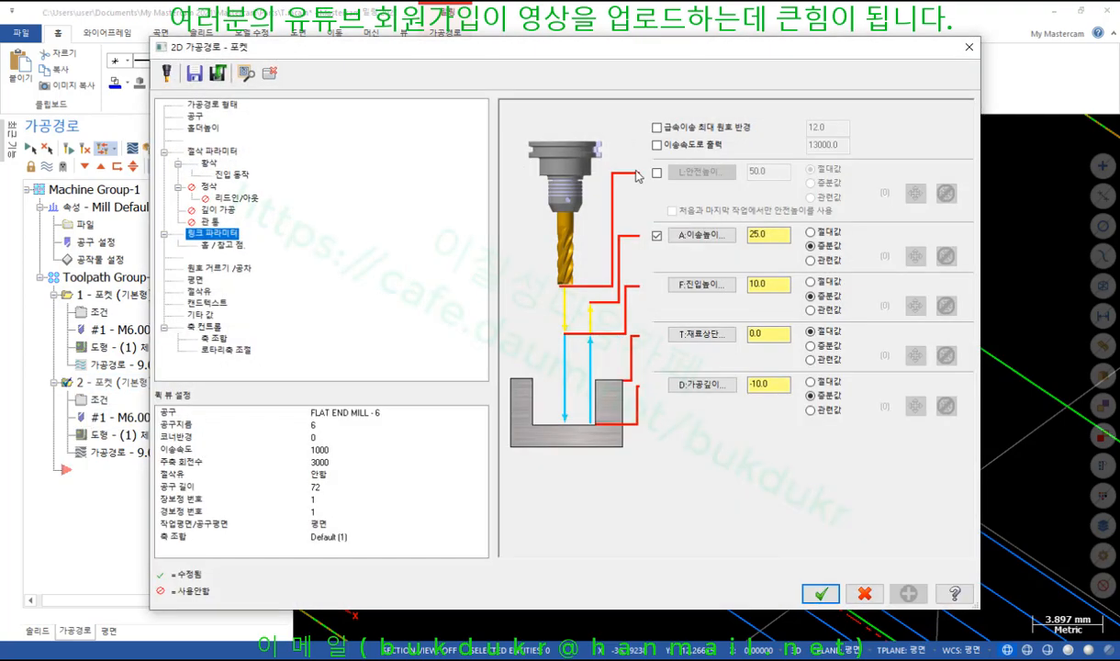
pyautogui.click(232, 175)
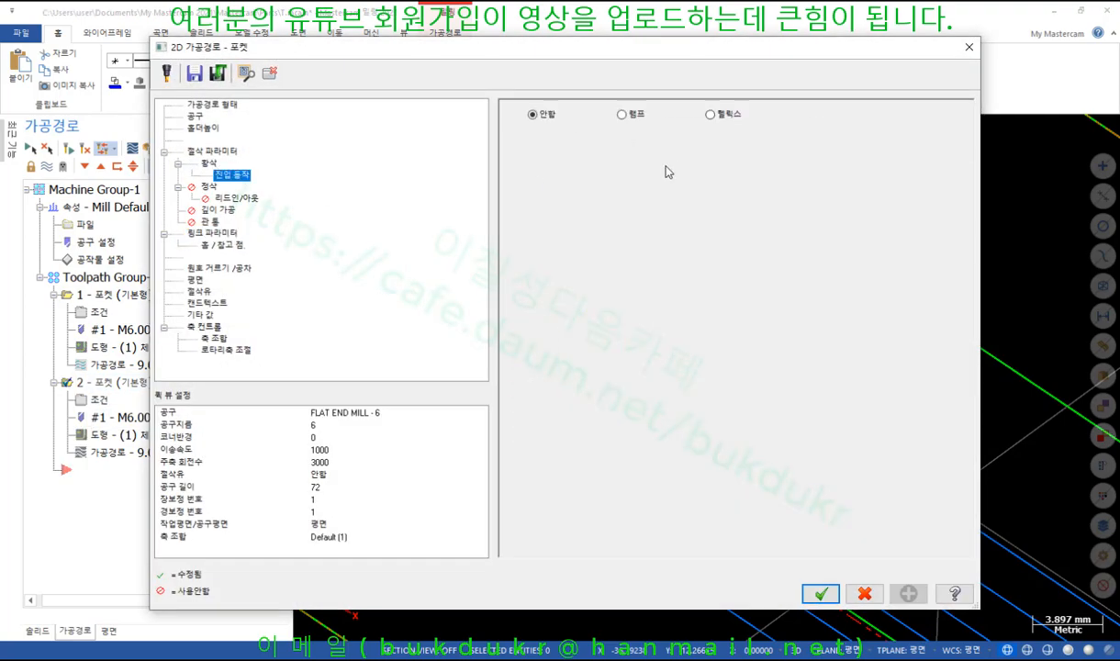
pyautogui.click(622, 114)
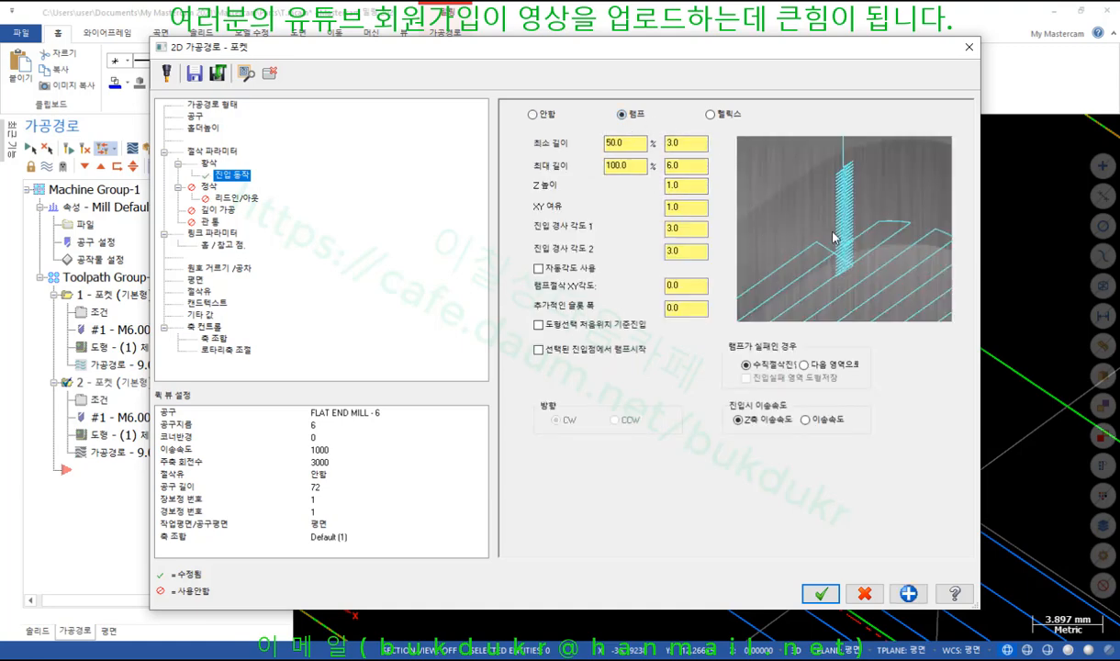
pyautogui.moveTo(626, 143); pyautogui.dragTo(554, 147)
pyautogui.click(700, 145)
pyautogui.click(819, 594)
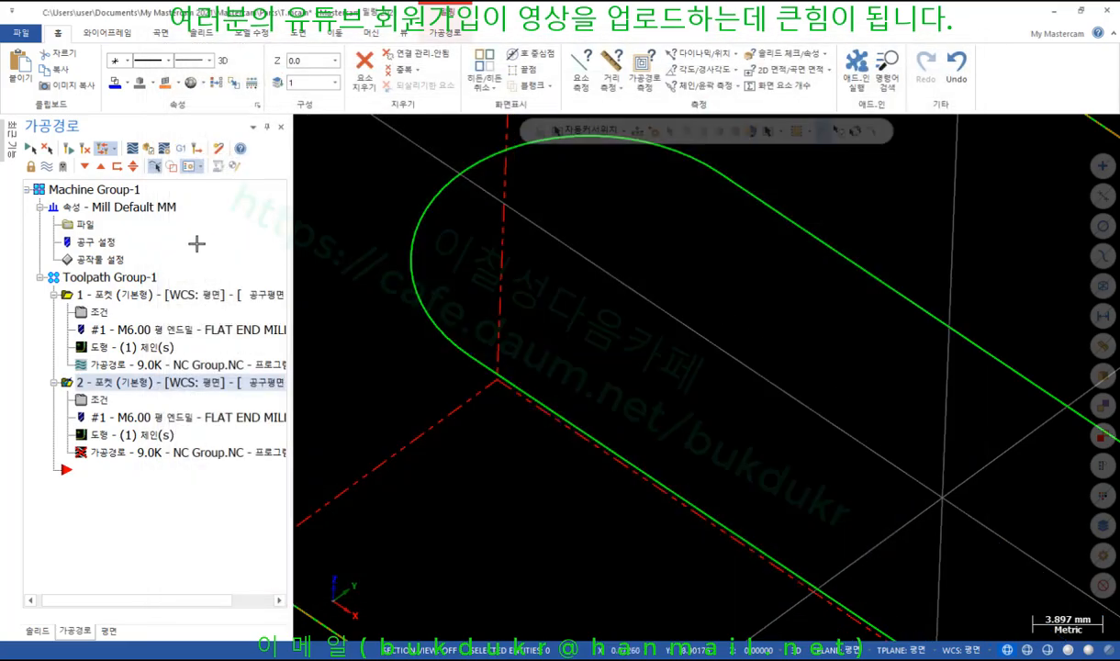
# Regenerate the second pocket's toolpath and inspect its zigzag ramp entry from the side
pyautogui.click(68, 145)
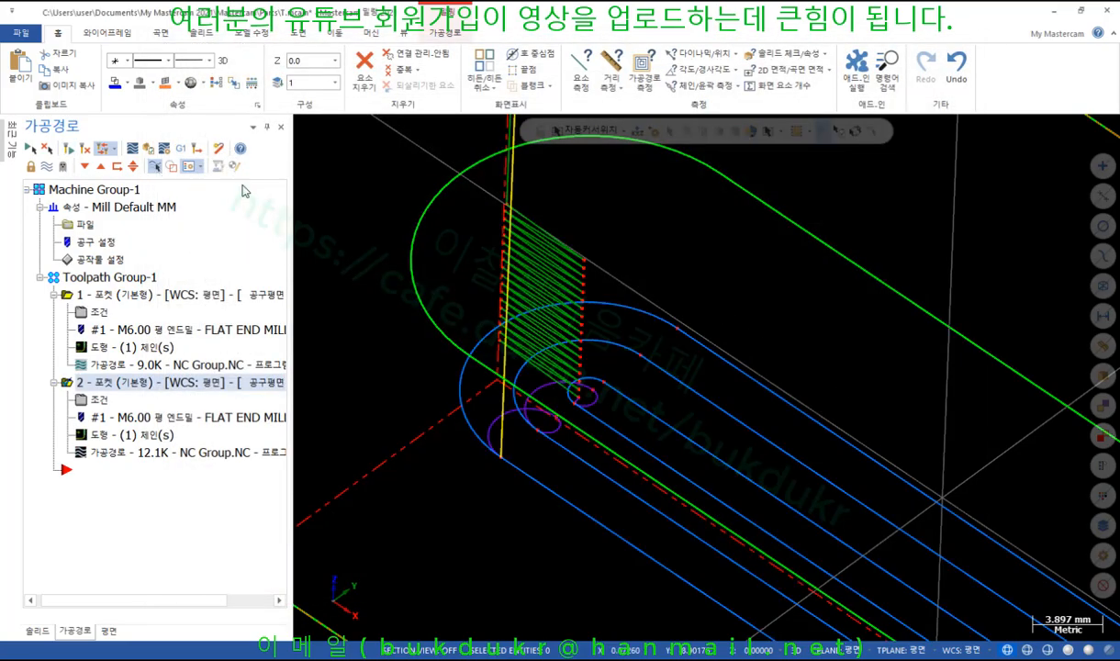
pyautogui.scroll(-3, 528, 255)
pyautogui.moveTo(528, 255); pyautogui.dragTo(655, 277, button='middle')
pyautogui.scroll(4, 424, 356)
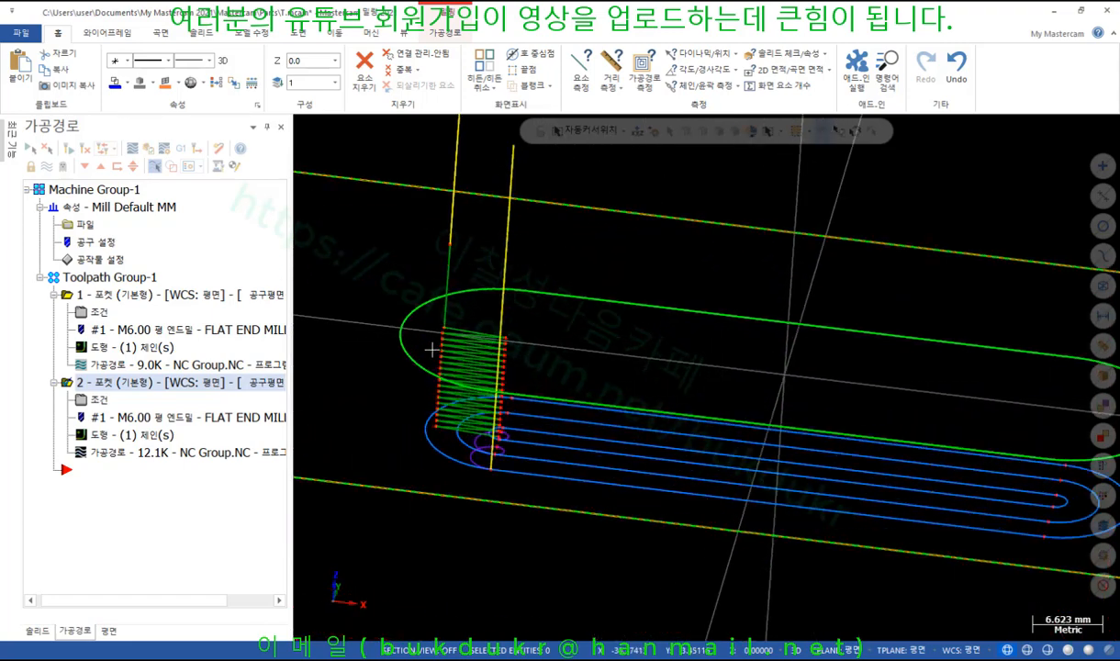
pyautogui.scroll(2, 436, 407)
pyautogui.moveTo(681, 314); pyautogui.dragTo(663, 313, button='middle')
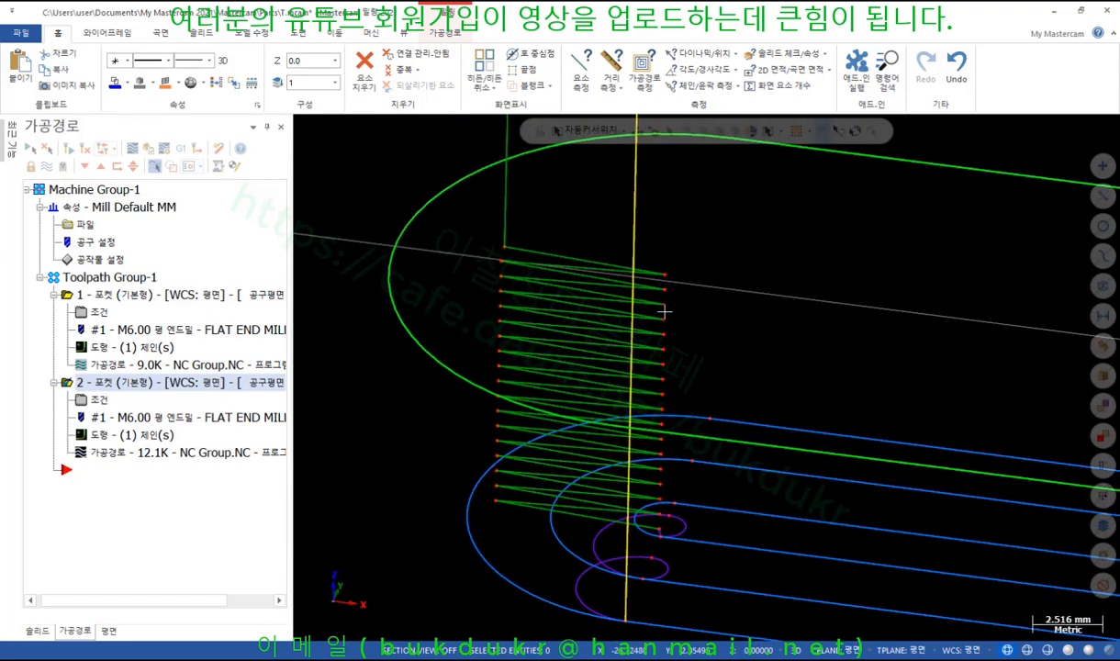
# Backplot the second pocket toolpath partway through its zigzag ramp entry and examine it from the front view
pyautogui.click(104, 449)
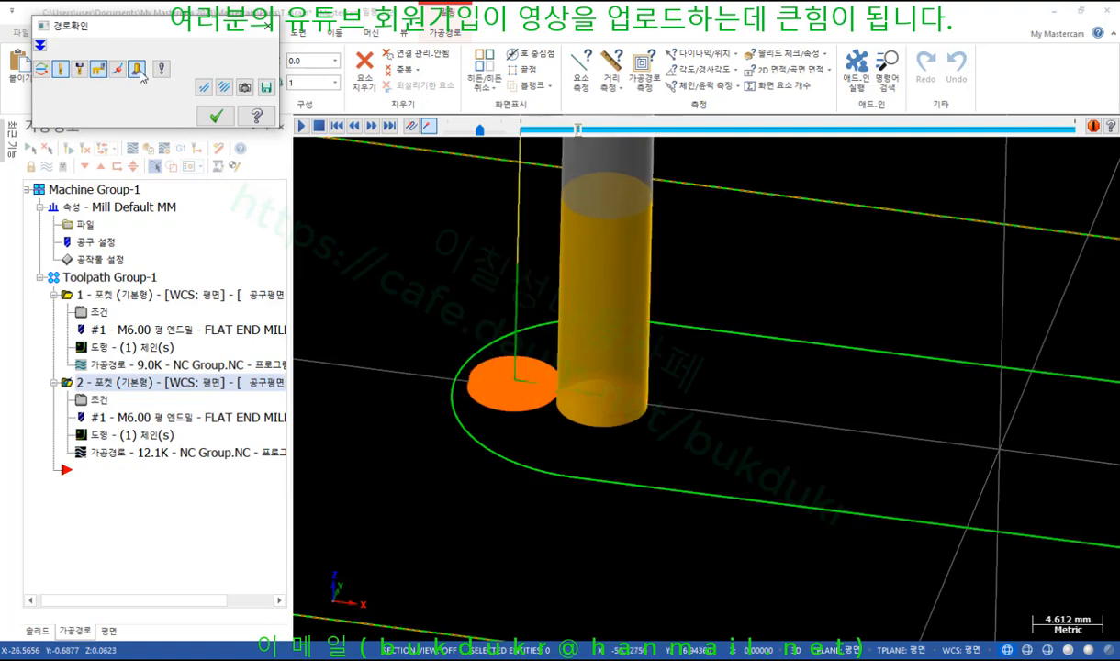
pyautogui.scroll(4, 522, 457)
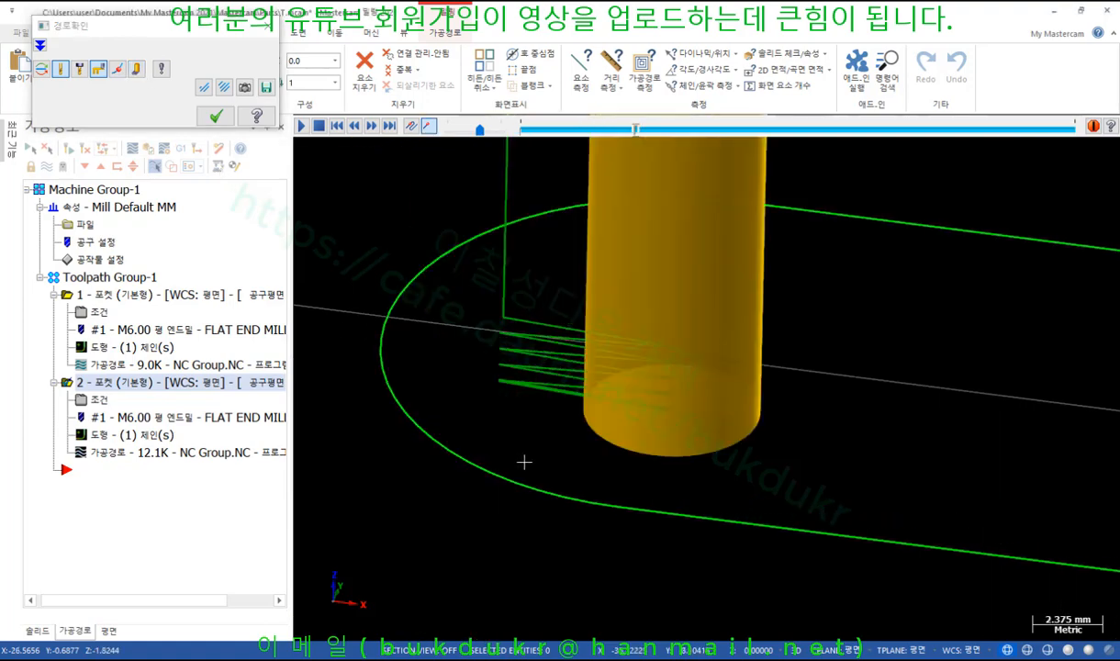
pyautogui.rightClick(794, 277)
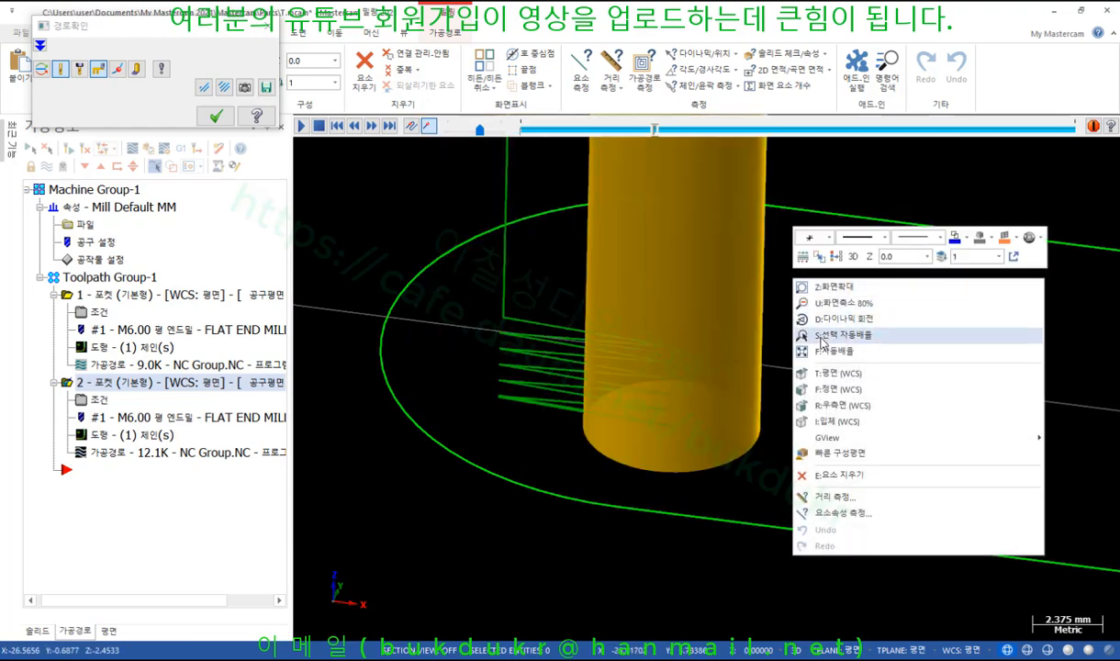
pyautogui.click(825, 389)
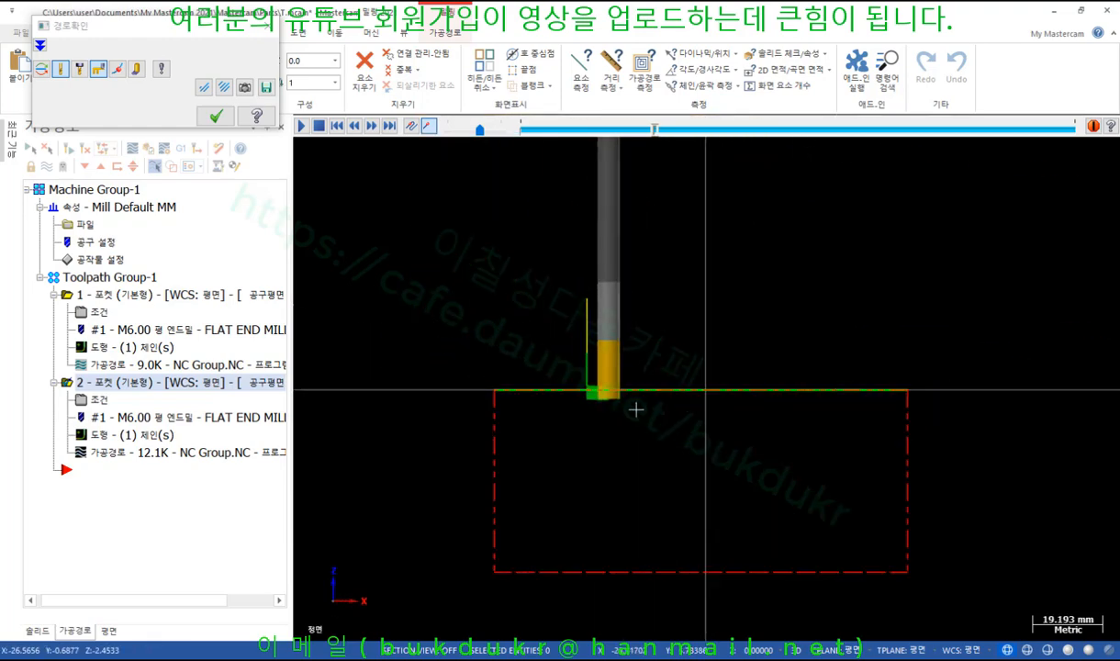
pyautogui.scroll(10, 635, 410)
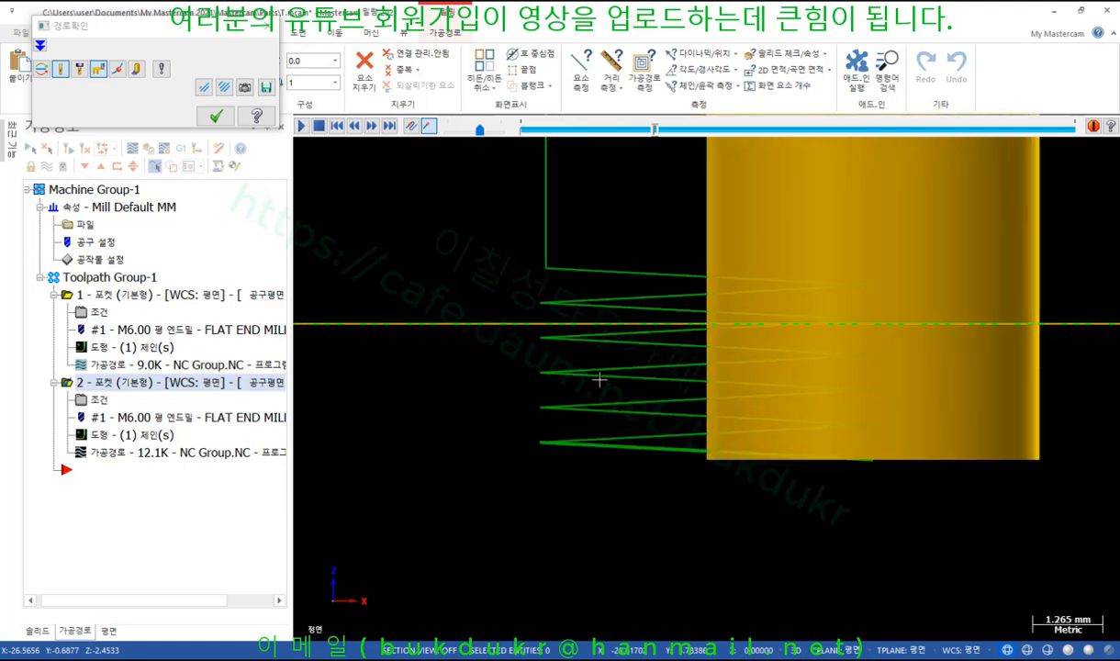
pyautogui.scroll(-5, 599, 380)
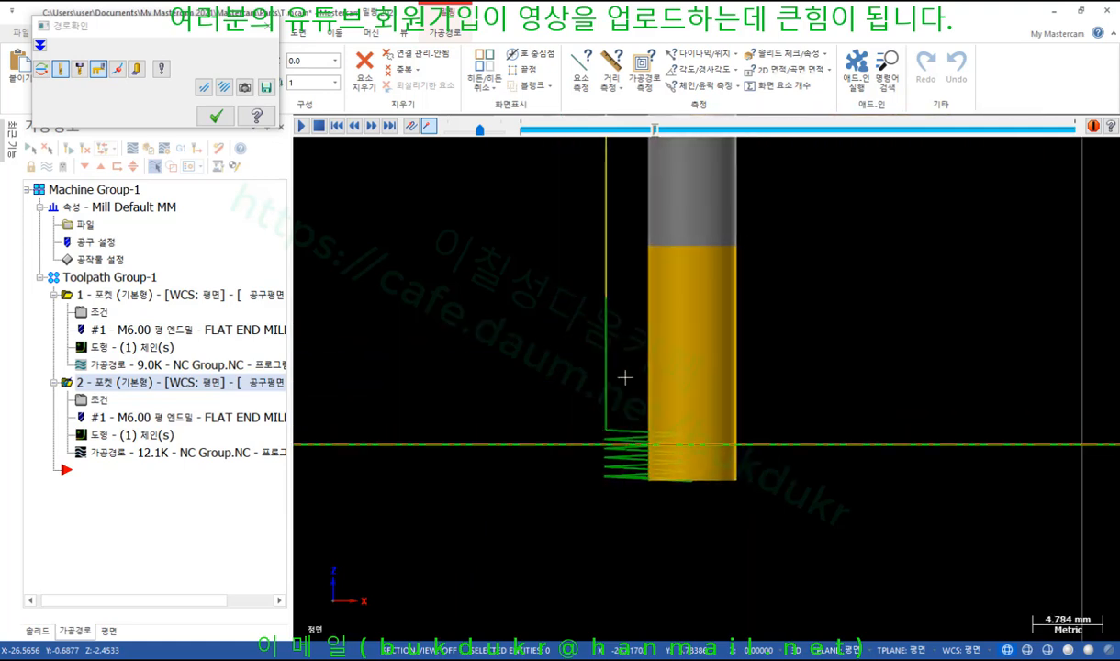
# Step the backplot backward from the ramp entry to the rapid position above the pocket
pyautogui.press('b')
pyautogui.press('b')
pyautogui.press('b')
pyautogui.press('b')
pyautogui.press('b')
pyautogui.press('b')
pyautogui.press('b')
pyautogui.press('b')
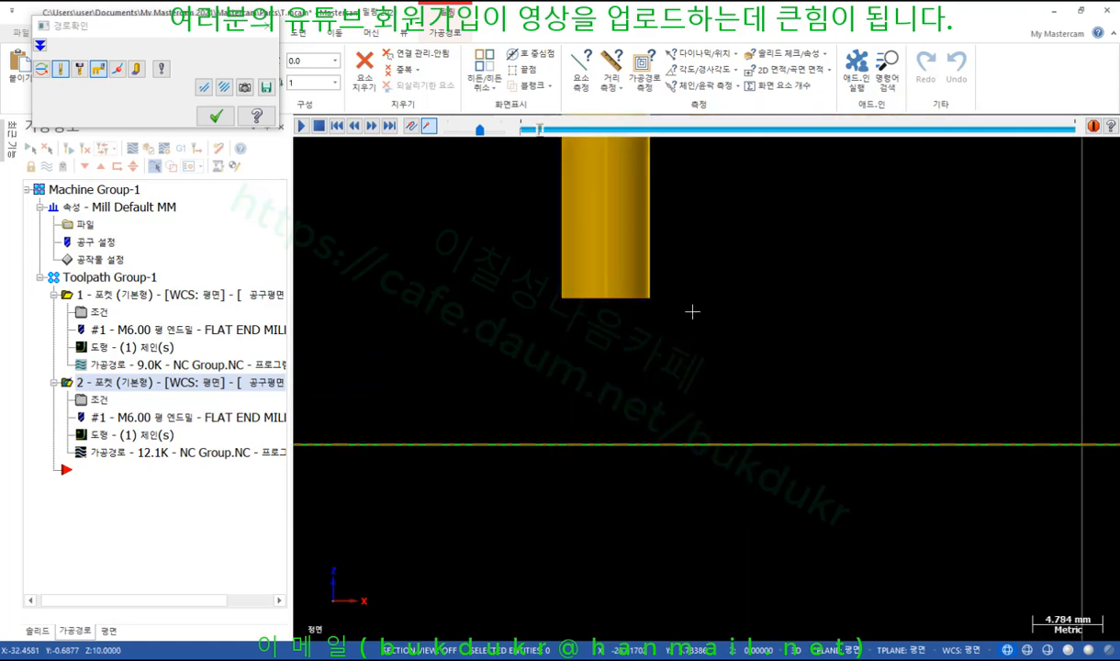
# Expand the backplot details and check the tool's Z coordinates through the rapid moves down to the ramp's start height
pyautogui.click(40, 45)
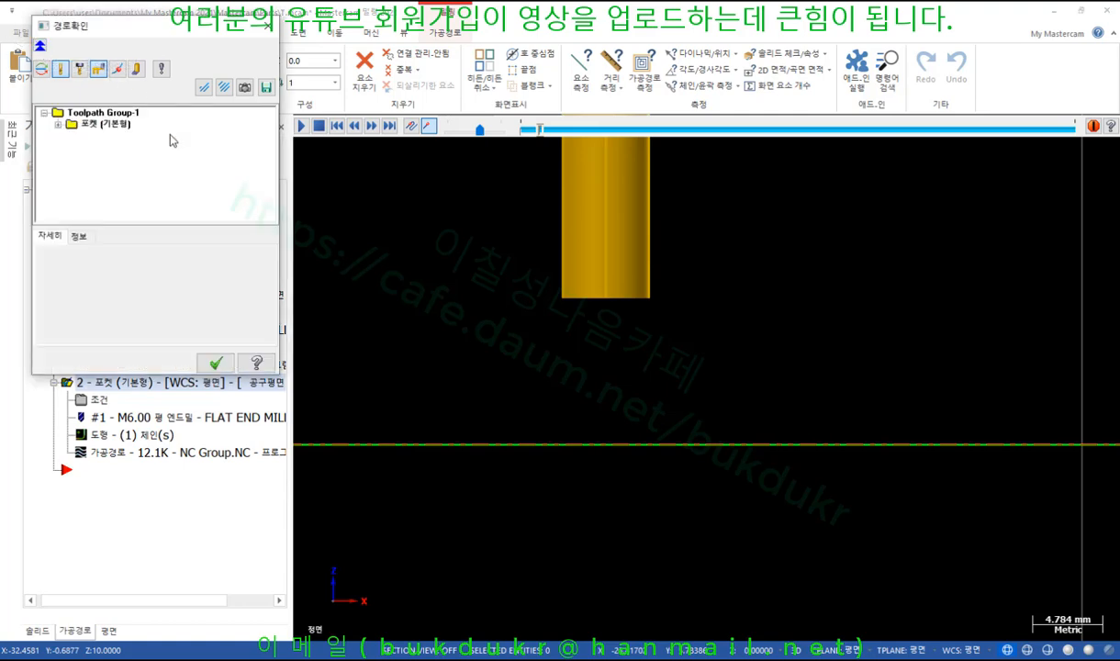
pyautogui.press('b')
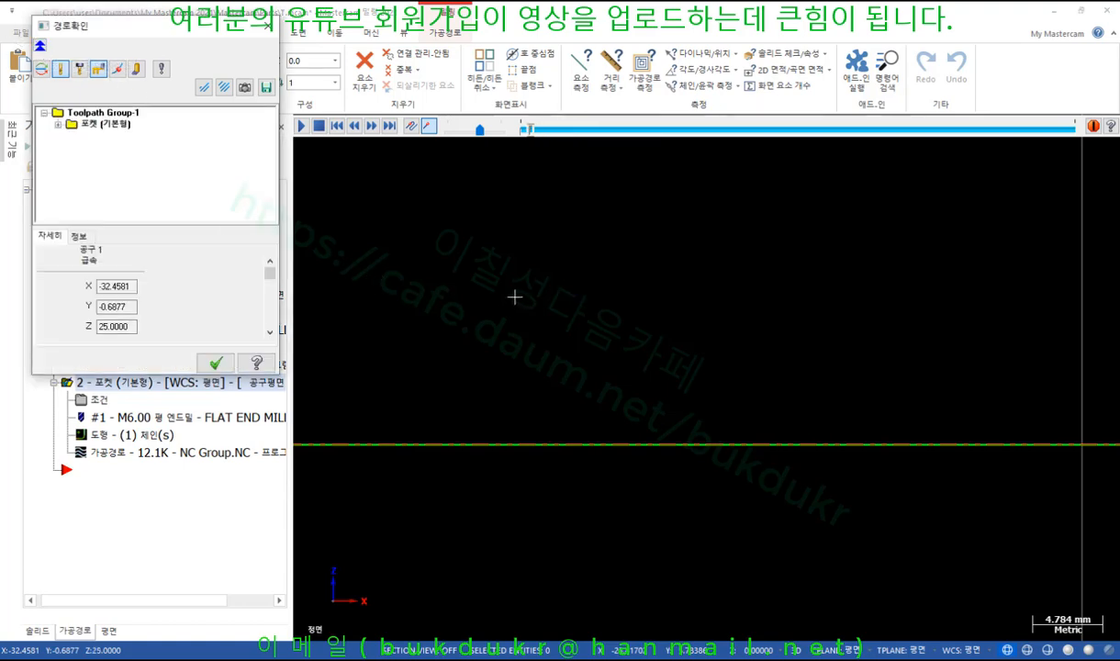
pyautogui.press('s')
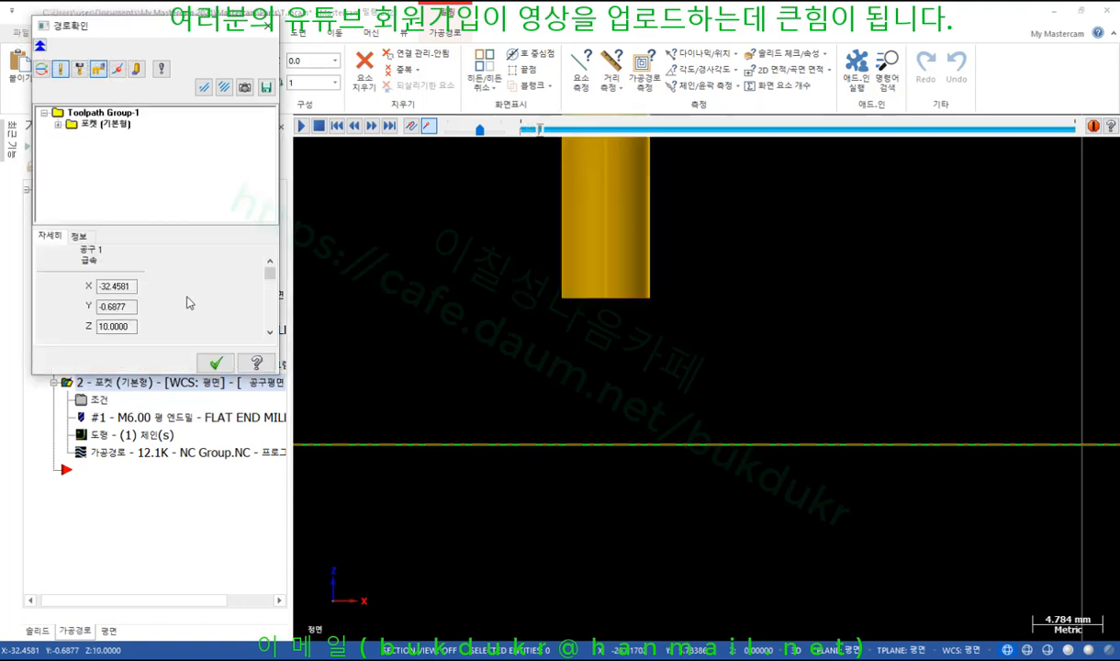
pyautogui.moveTo(132, 326); pyautogui.dragTo(101, 330)
pyautogui.click(539, 328)
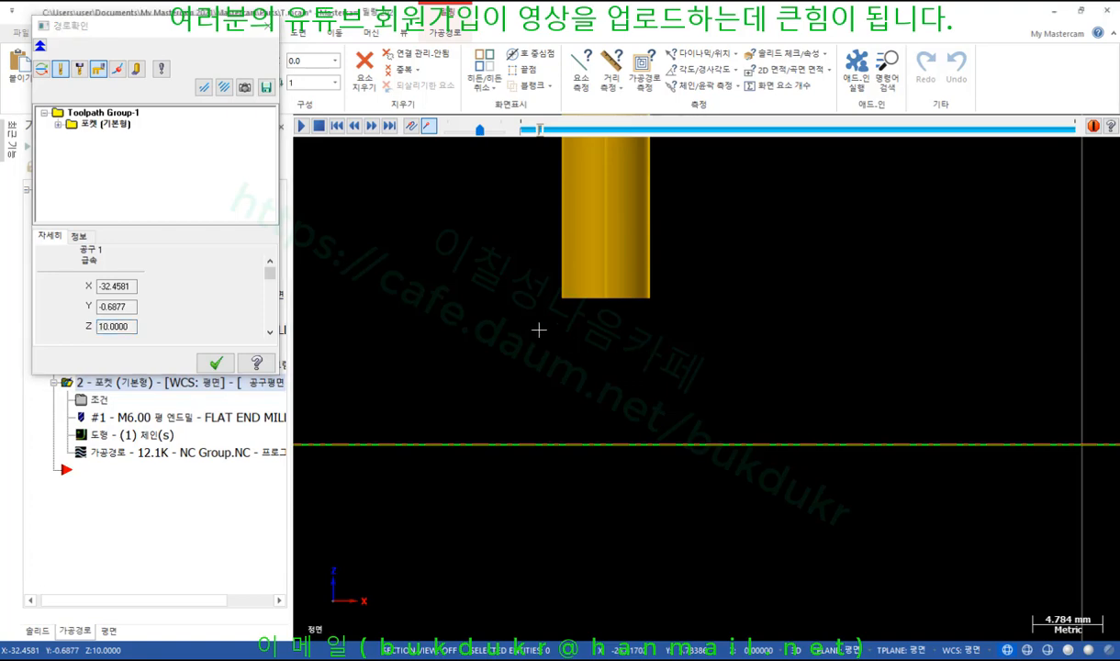
pyautogui.click(112, 326)
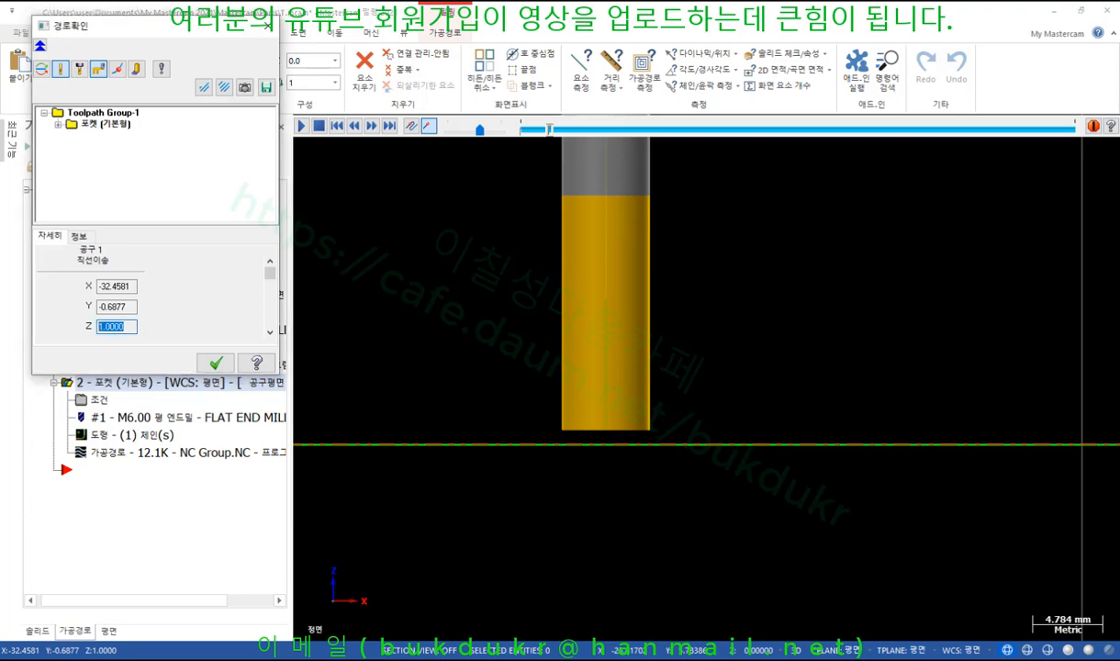
# Annotate the stock top as 0 and the tool tip's ramp start height as 1, and close the drawing overlay
pyautogui.moveTo(671, 446)
pyautogui.mouseDown()
pyautogui.moveTo(820, 459)
pyautogui.moveTo(832, 425)
pyautogui.mouseUp()
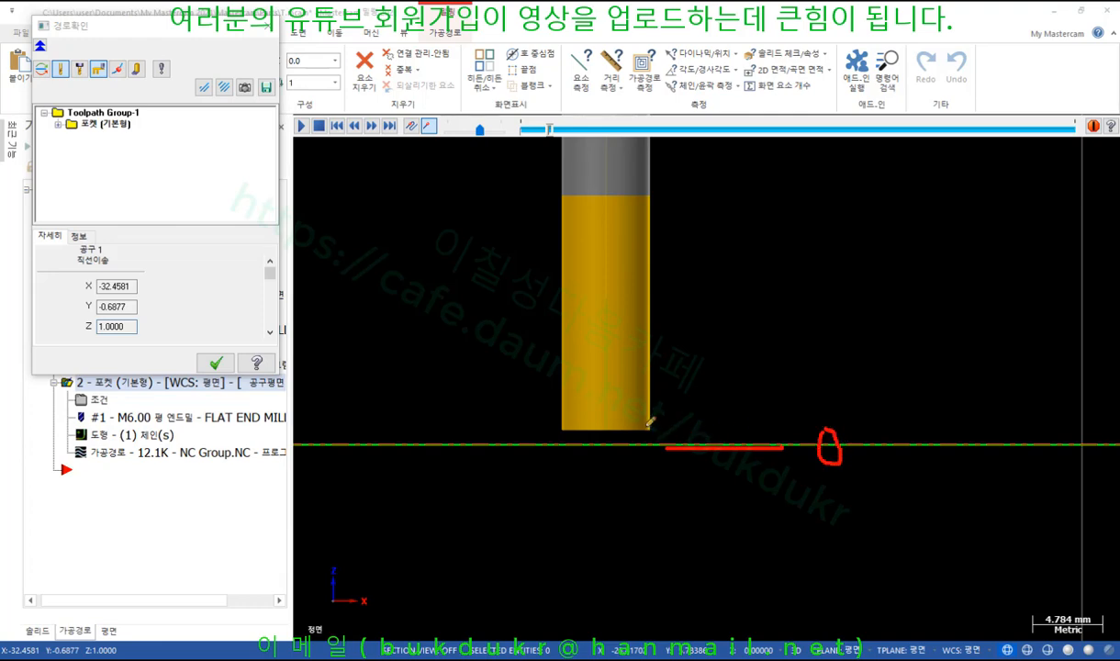
pyautogui.moveTo(650, 428)
pyautogui.mouseDown()
pyautogui.moveTo(778, 427)
pyautogui.moveTo(781, 411)
pyautogui.moveTo(758, 415)
pyautogui.moveTo(796, 396)
pyautogui.moveTo(775, 382)
pyautogui.mouseUp()
pyautogui.rightClick(792, 262)
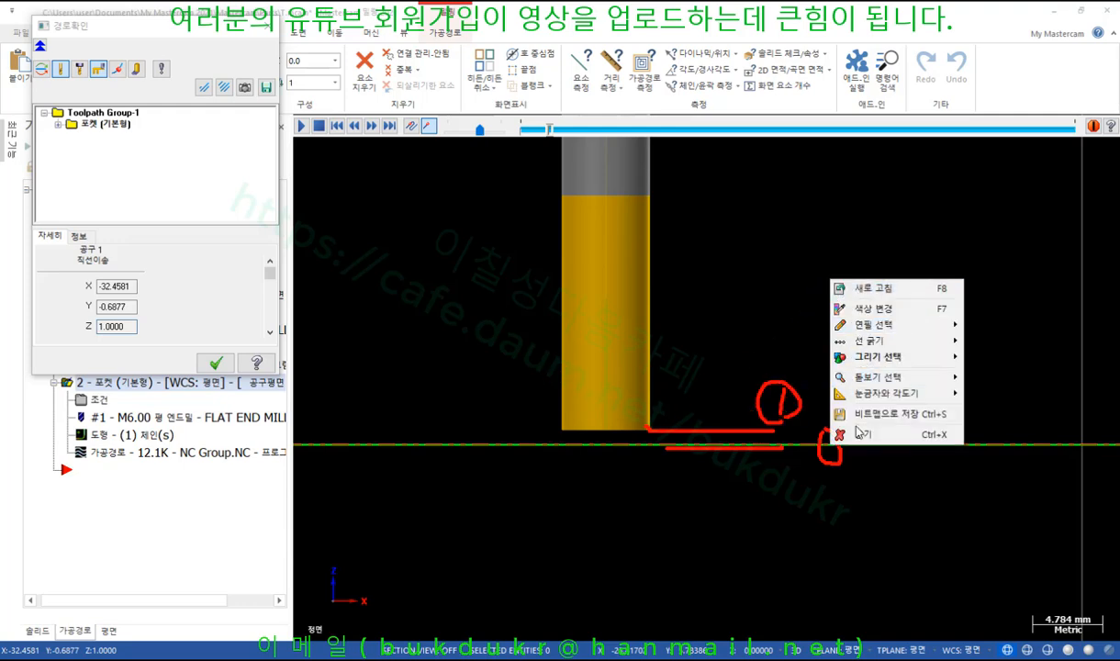
pyautogui.click(818, 415)
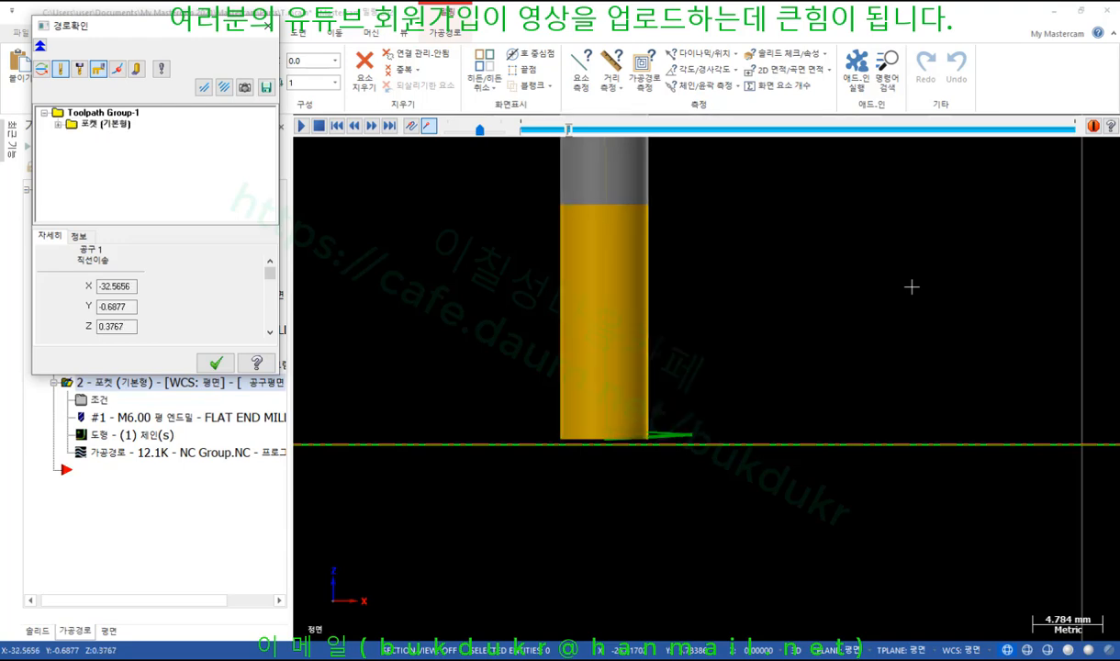
# Advance into the ramp, mark the slopes of its first pass and return pass in red, and exit the overlay and backplot
pyautogui.scroll(4, 657, 473)
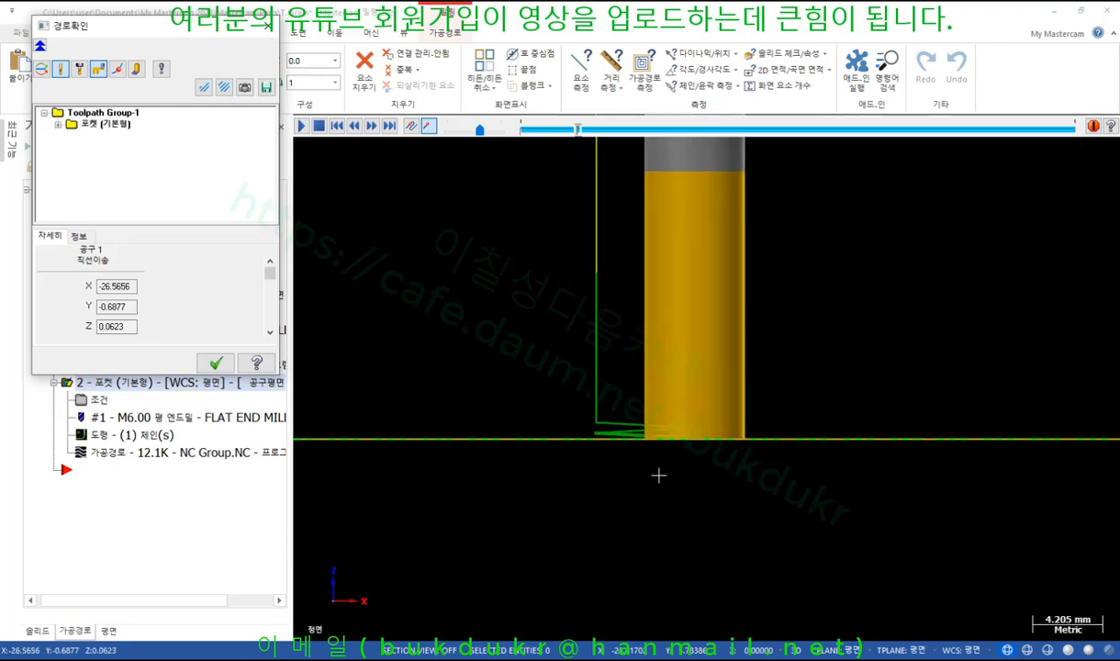
pyautogui.scroll(4, 590, 422)
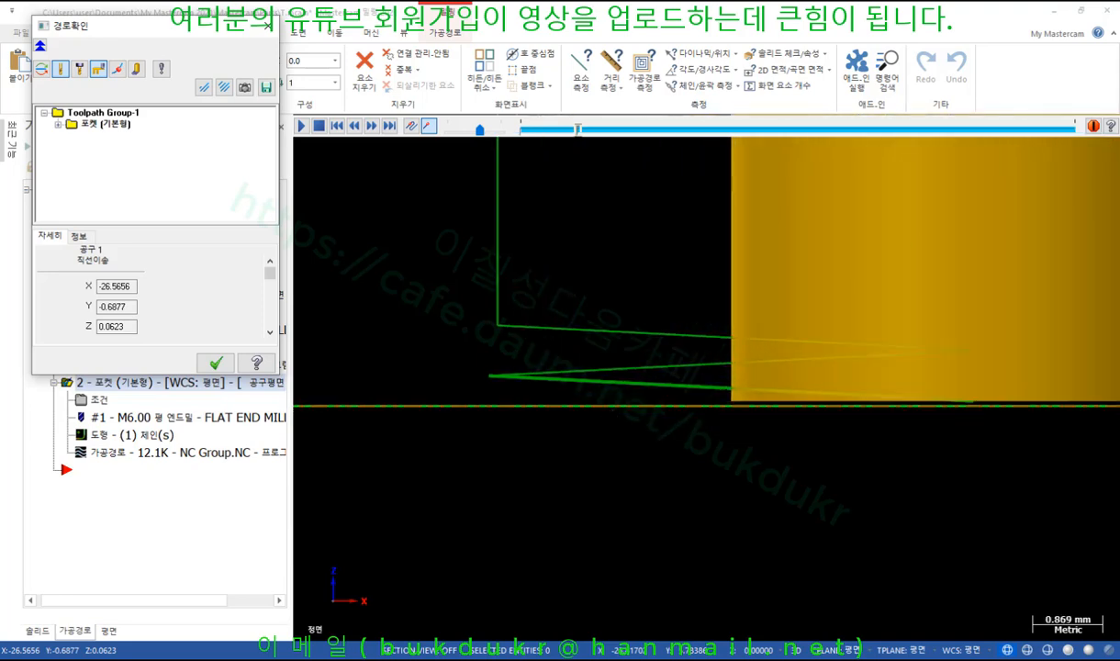
pyautogui.moveTo(494, 320); pyautogui.dragTo(836, 313)
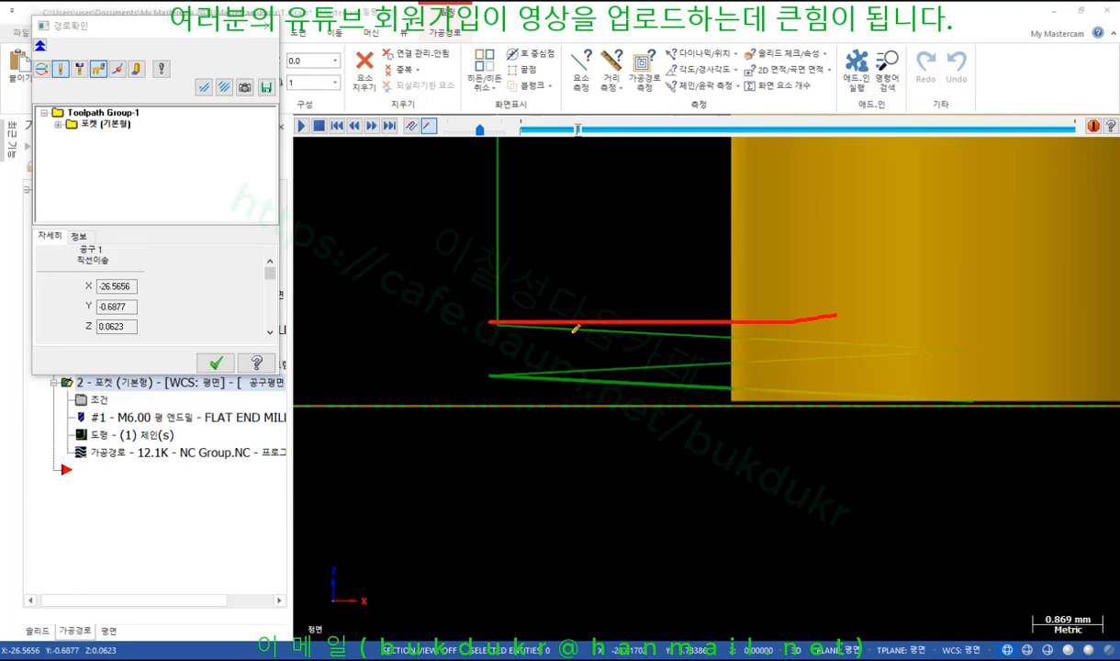
pyautogui.moveTo(525, 324); pyautogui.dragTo(869, 336)
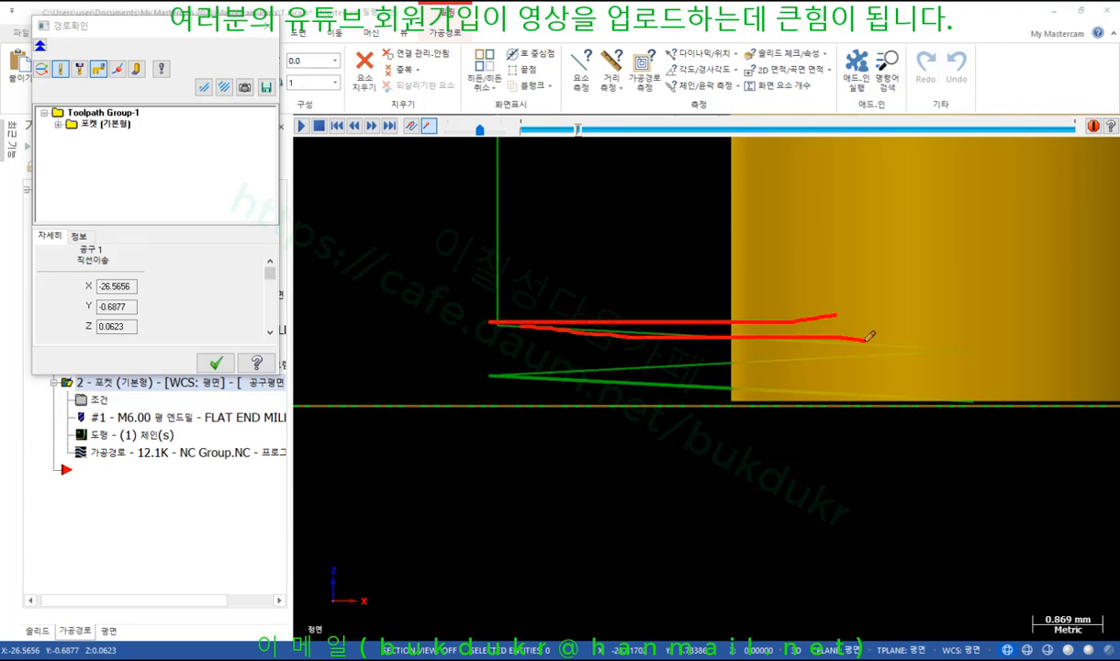
pyautogui.moveTo(740, 304); pyautogui.dragTo(749, 354)
pyautogui.moveTo(738, 308)
pyautogui.mouseDown()
pyautogui.moveTo(747, 301)
pyautogui.moveTo(740, 367)
pyautogui.mouseUp()
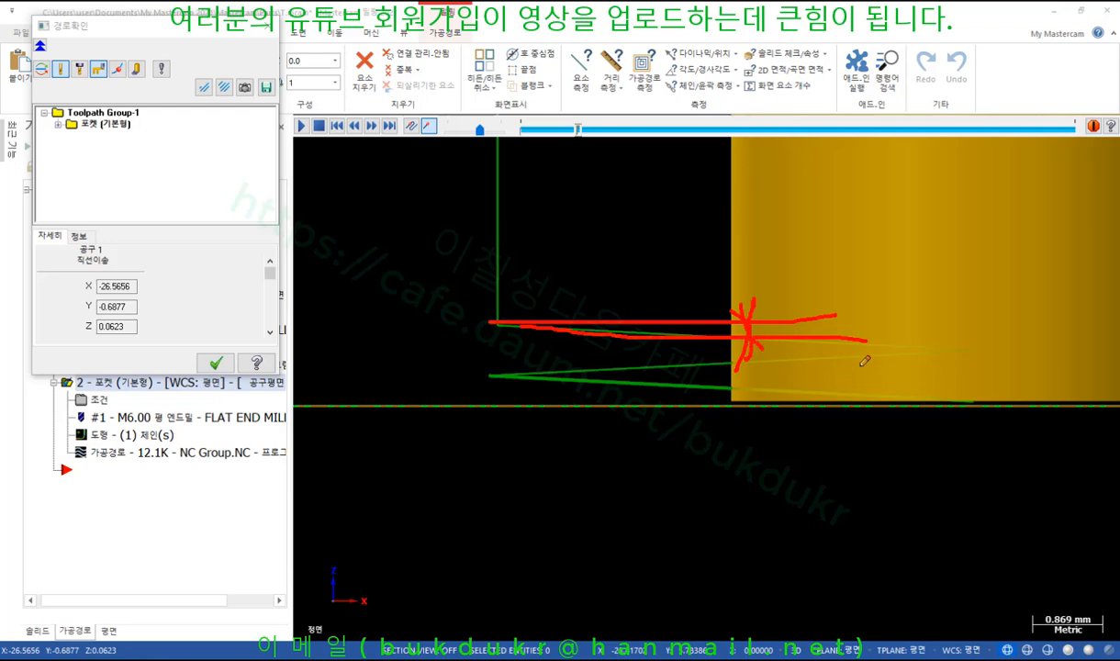
pyautogui.moveTo(974, 340)
pyautogui.mouseDown()
pyautogui.moveTo(980, 349)
pyautogui.moveTo(479, 376)
pyautogui.moveTo(909, 344)
pyautogui.mouseUp()
pyautogui.moveTo(520, 335)
pyautogui.mouseDown()
pyautogui.moveTo(525, 359)
pyautogui.moveTo(556, 384)
pyautogui.mouseUp()
pyautogui.rightClick(667, 230)
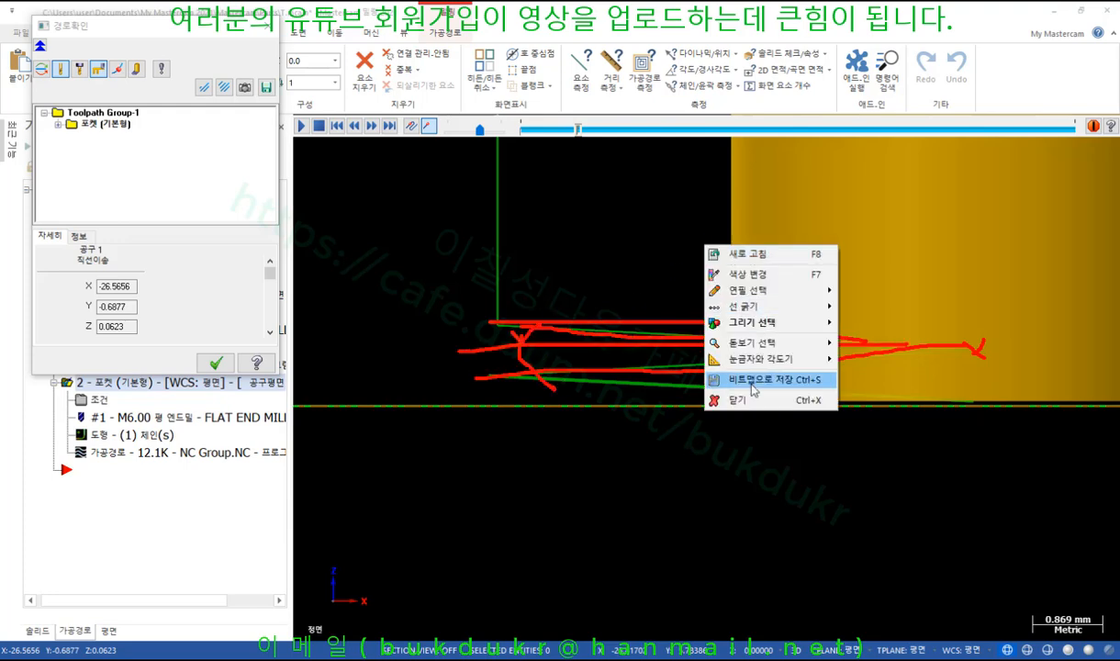
pyautogui.click(713, 399)
pyautogui.click(219, 362)
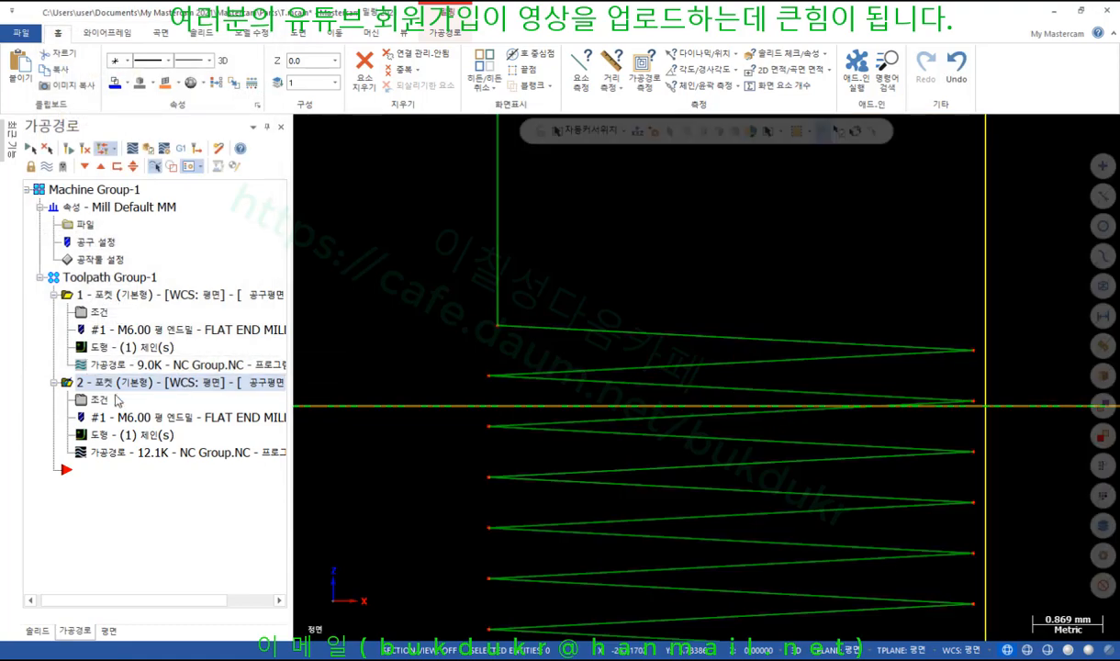
# Review the second pocket's ramp length, Z height and XY clearance settings, and make 진입 경사 각도 1 steeper than 진입 경사 각도 2
pyautogui.click(98, 400)
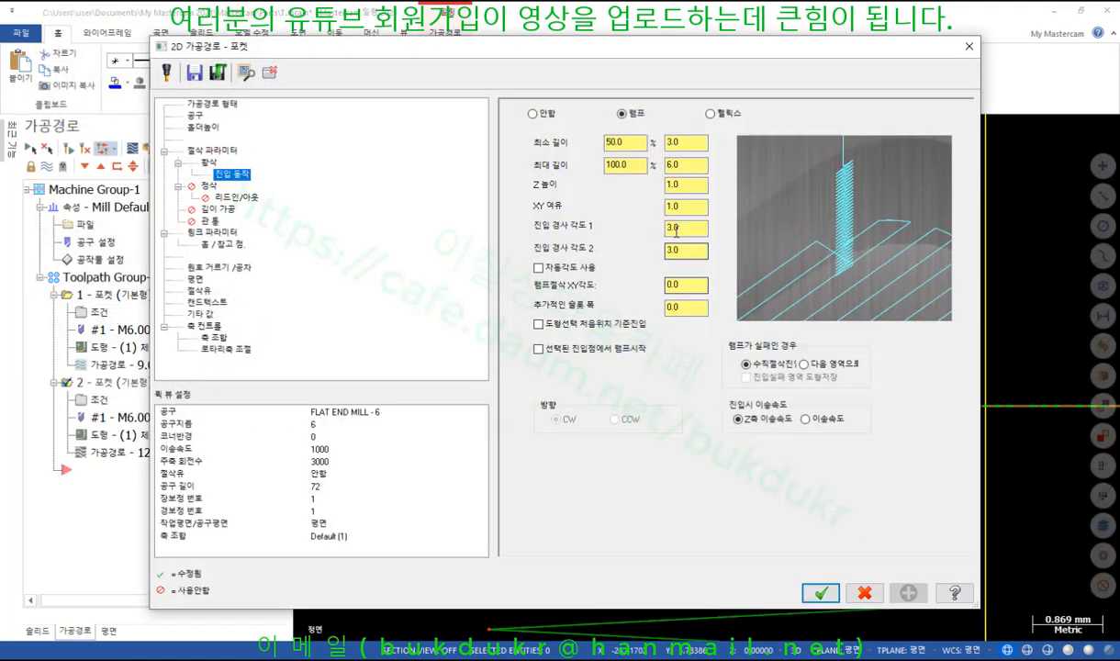
pyautogui.click(670, 142)
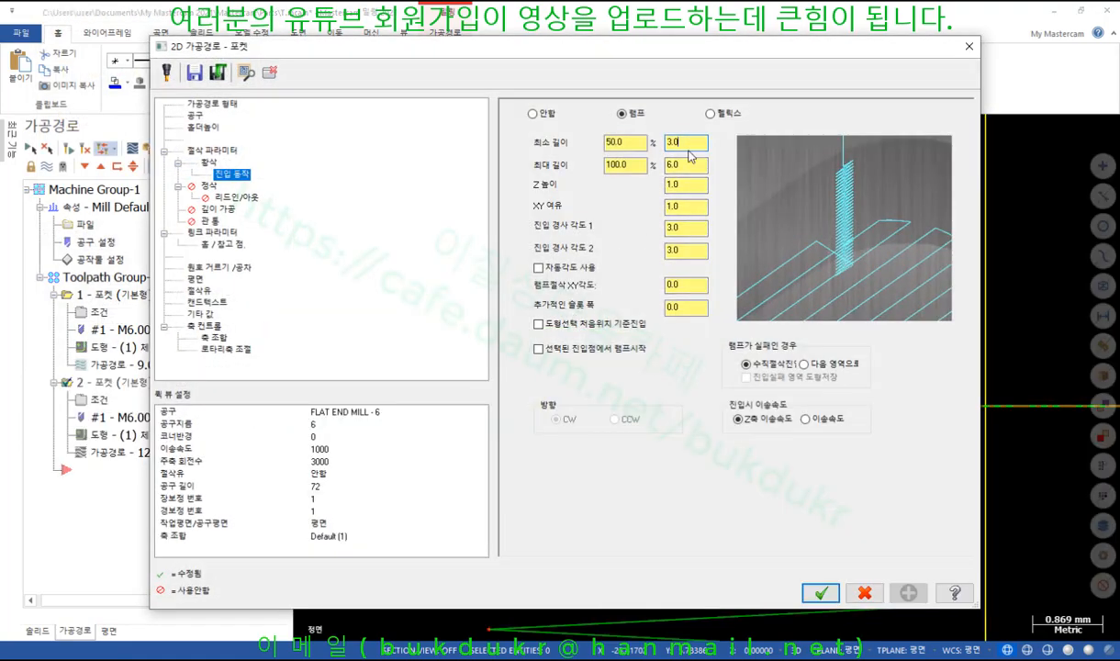
pyautogui.click(697, 166)
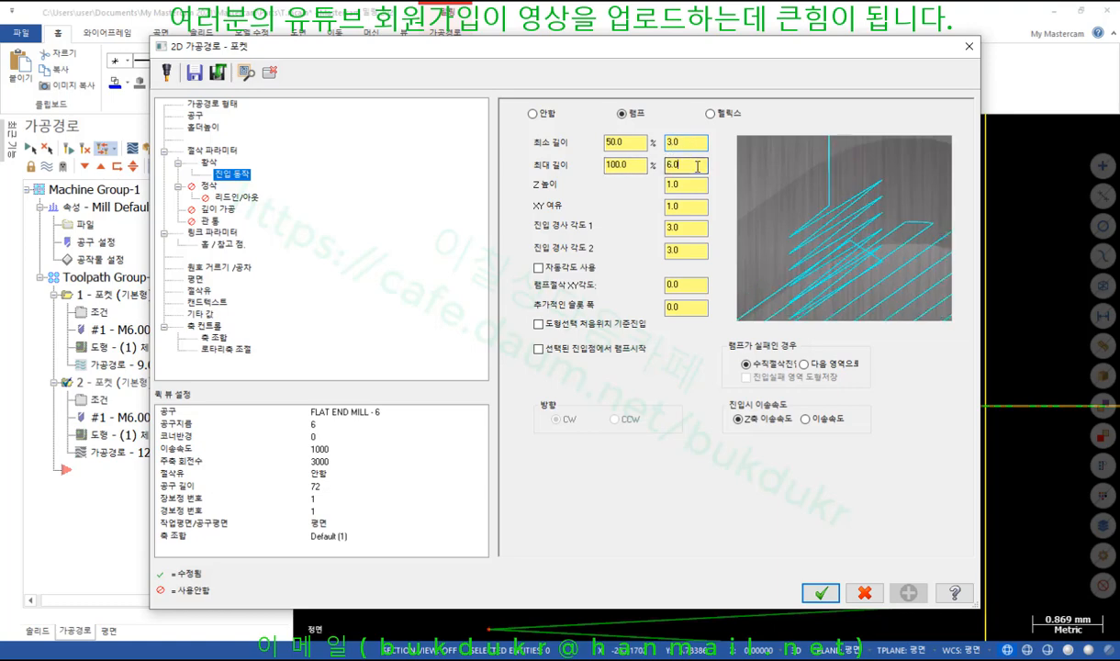
pyautogui.press('Tab')
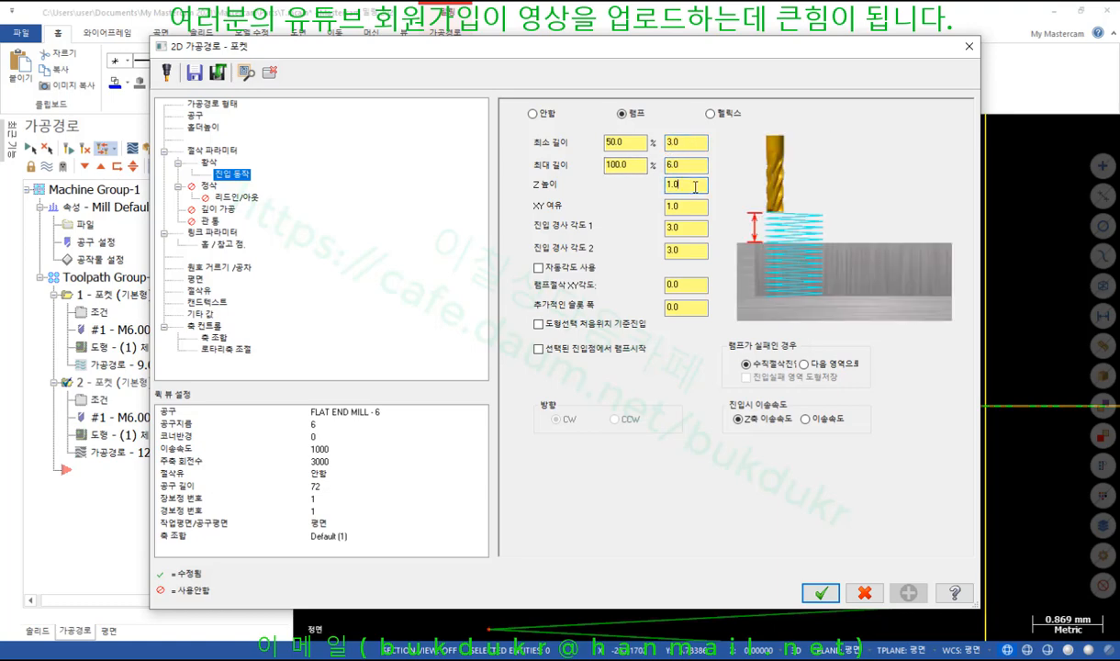
pyautogui.click(689, 207)
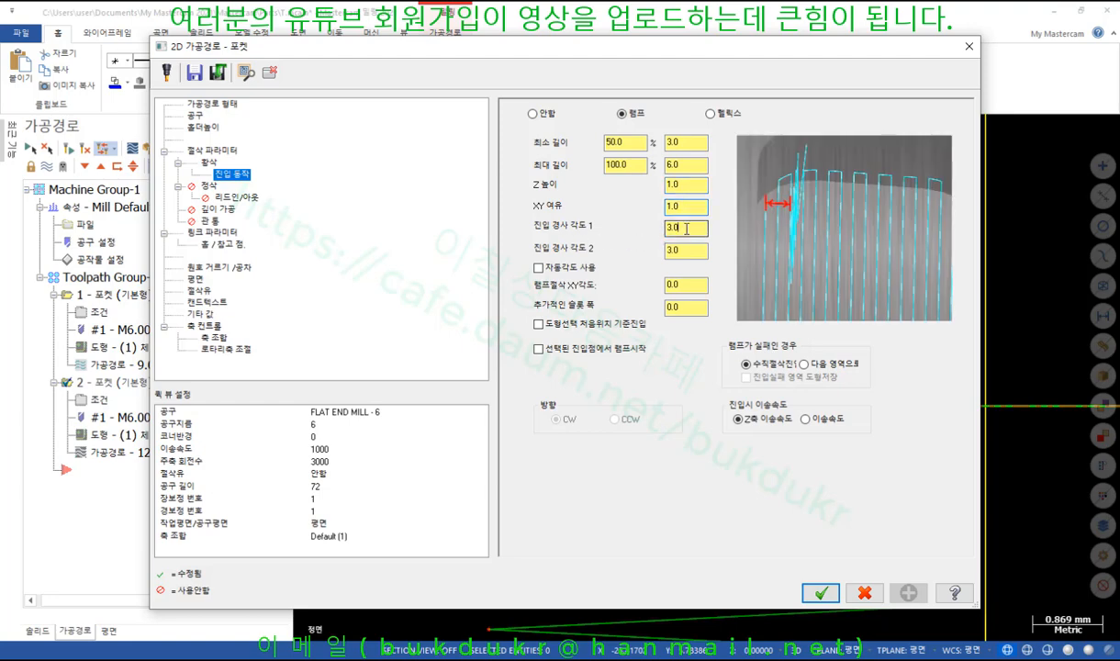
pyautogui.click(685, 229)
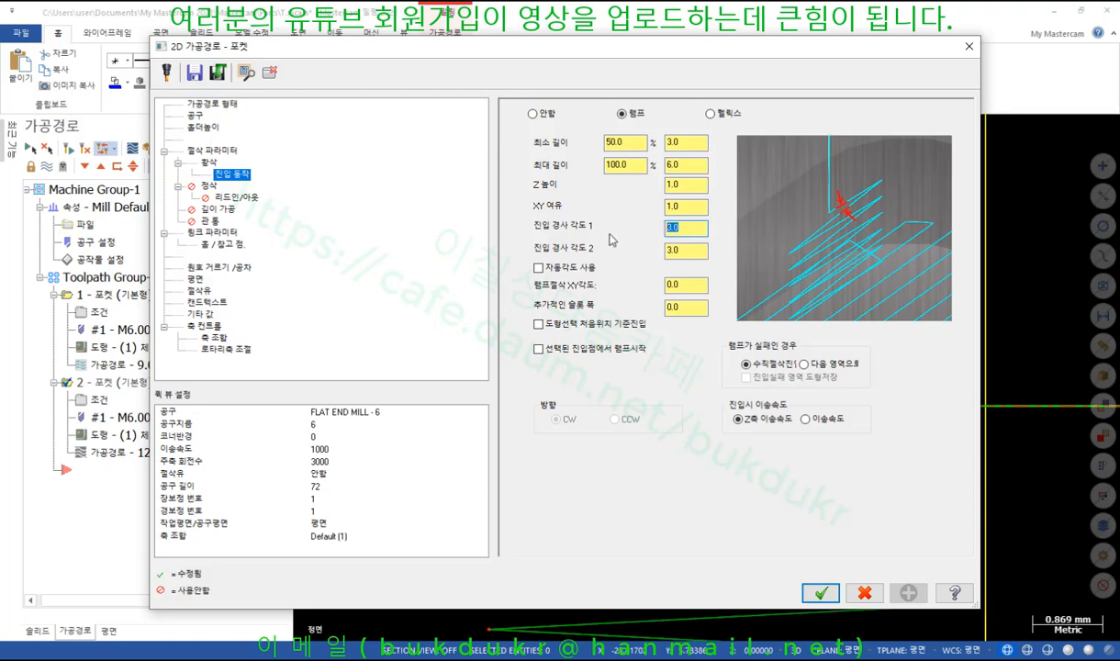
pyautogui.press('Tab')
pyautogui.click(821, 593)
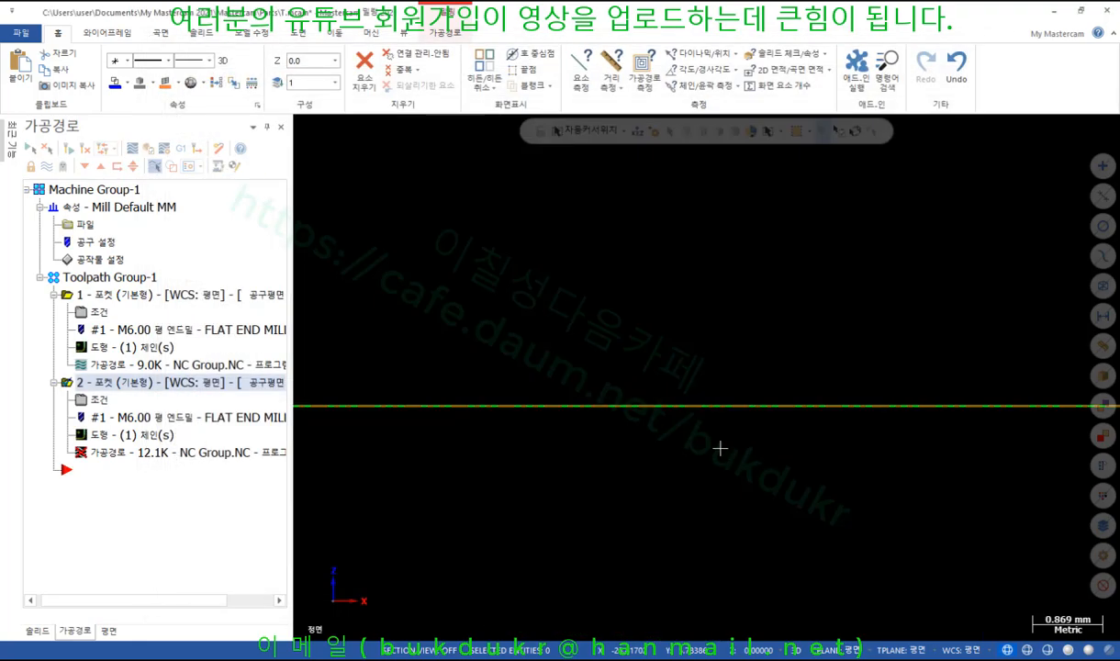
# Regenerate the second pocket toolpath and inspect the differing slopes of its zigzag ramp passes
pyautogui.click(70, 149)
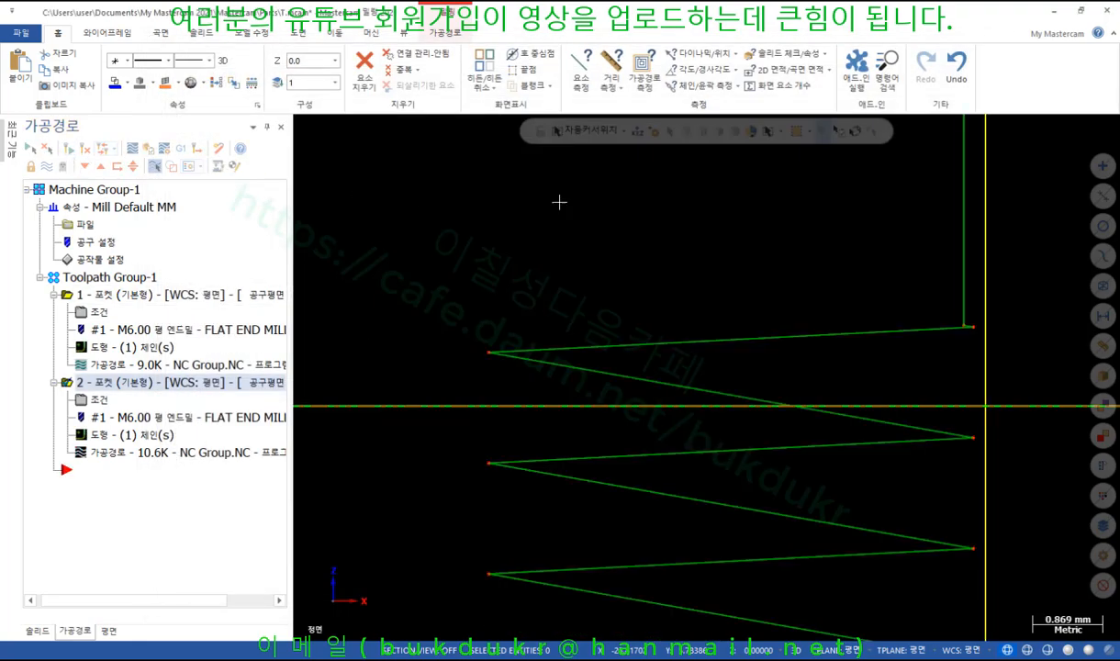
pyautogui.scroll(-2, 574, 187)
pyautogui.scroll(-1, 576, 184)
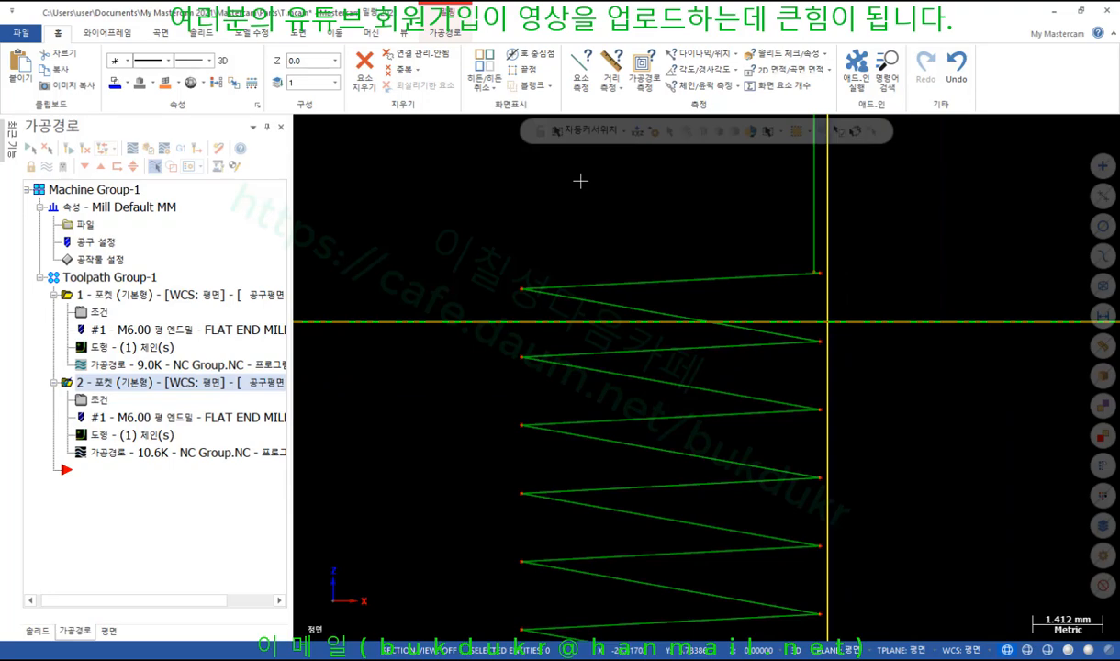
pyautogui.scroll(-1, 581, 178)
pyautogui.scroll(1, 600, 361)
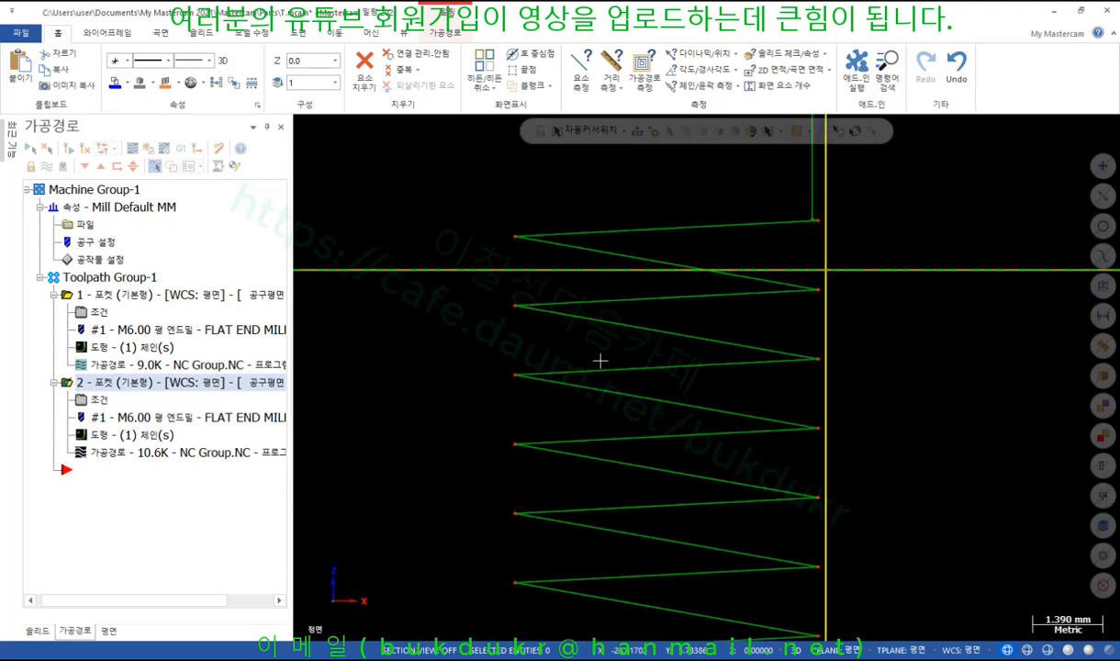
pyautogui.scroll(2, 597, 208)
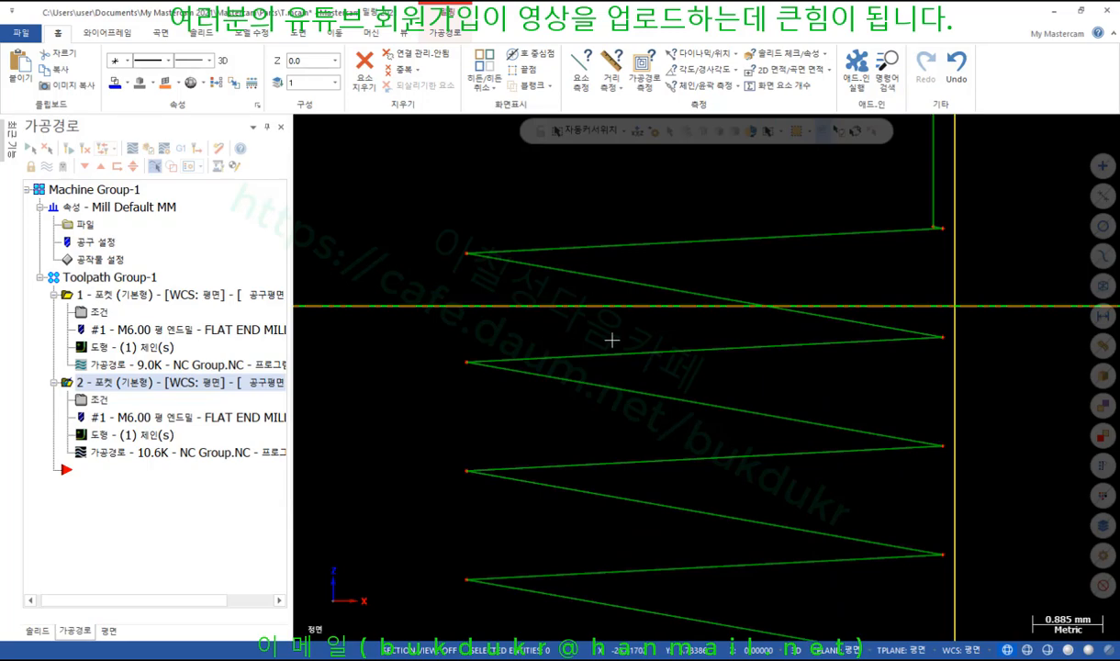
pyautogui.scroll(3, 857, 229)
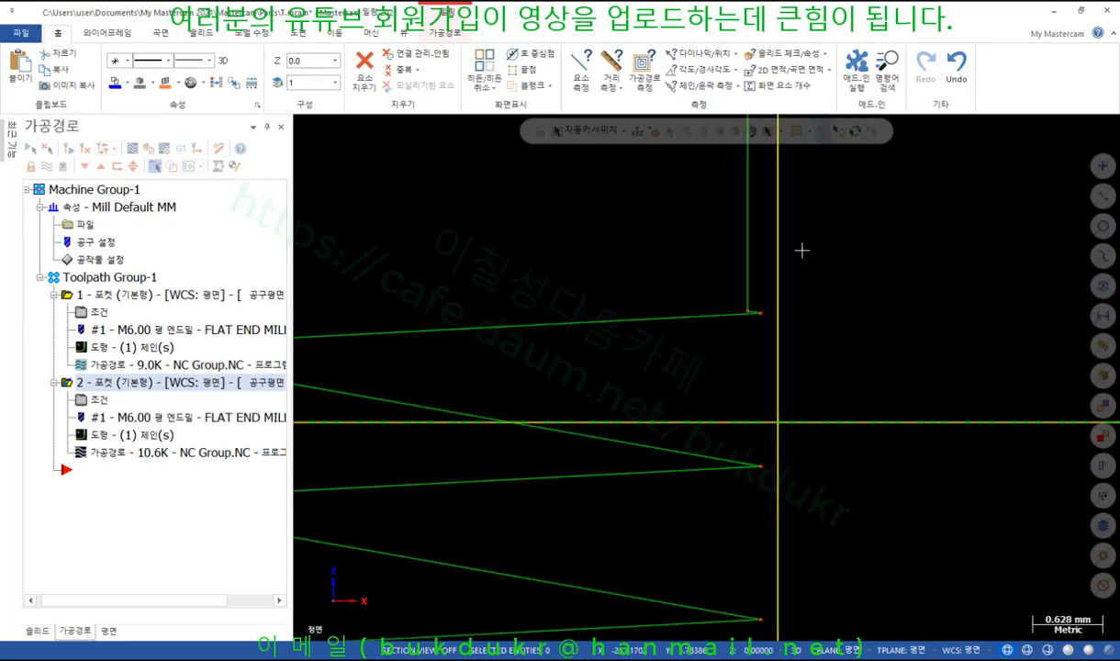
pyautogui.scroll(-2, 841, 203)
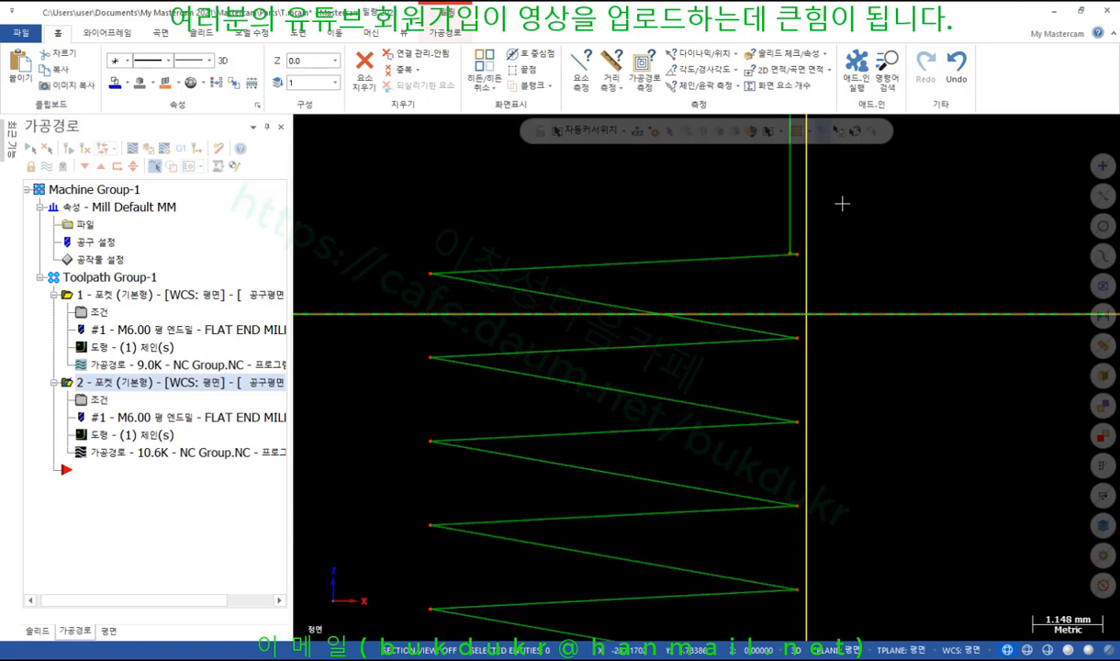
# Mark the differing angles of two successive ramp passes against horizontal reference lines in red, and close the drawing overlay
pyautogui.scroll(-1, 733, 253)
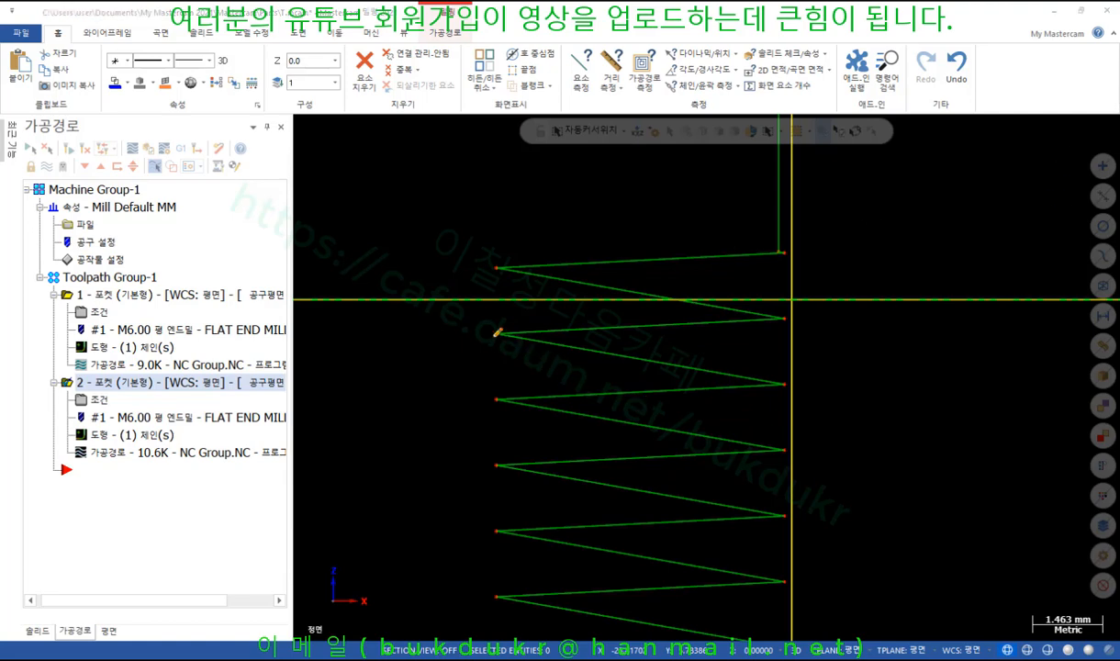
pyautogui.click(495, 334)
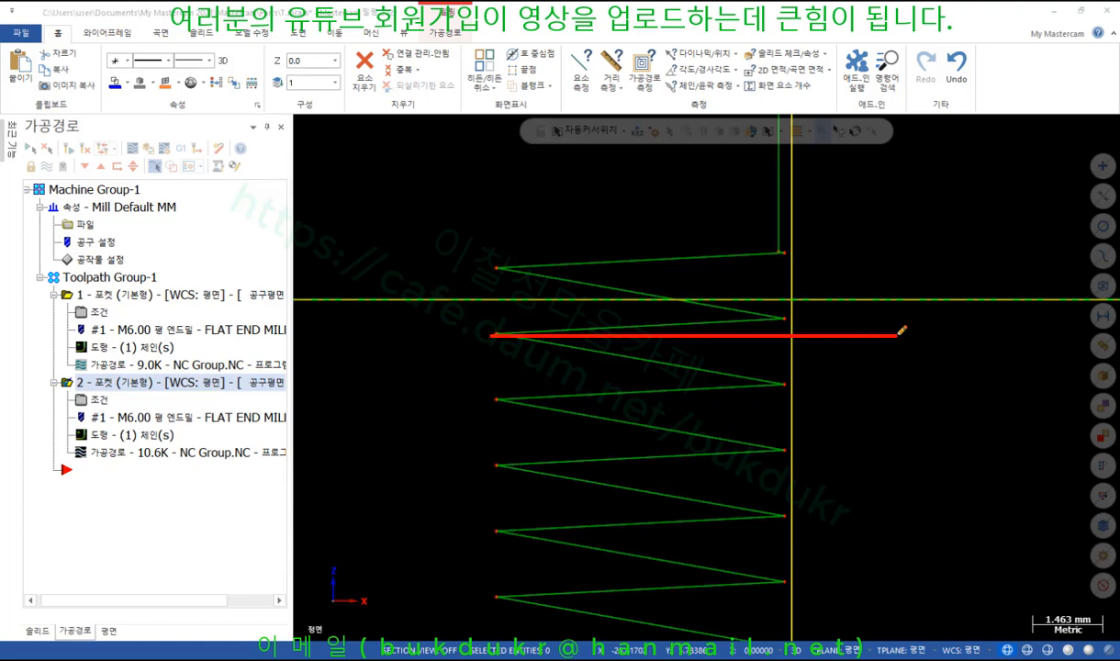
pyautogui.moveTo(731, 318)
pyautogui.mouseDown()
pyautogui.moveTo(735, 340)
pyautogui.moveTo(687, 371)
pyautogui.mouseUp()
pyautogui.moveTo(782, 317); pyautogui.dragTo(372, 319)
pyautogui.moveTo(534, 307); pyautogui.dragTo(536, 341)
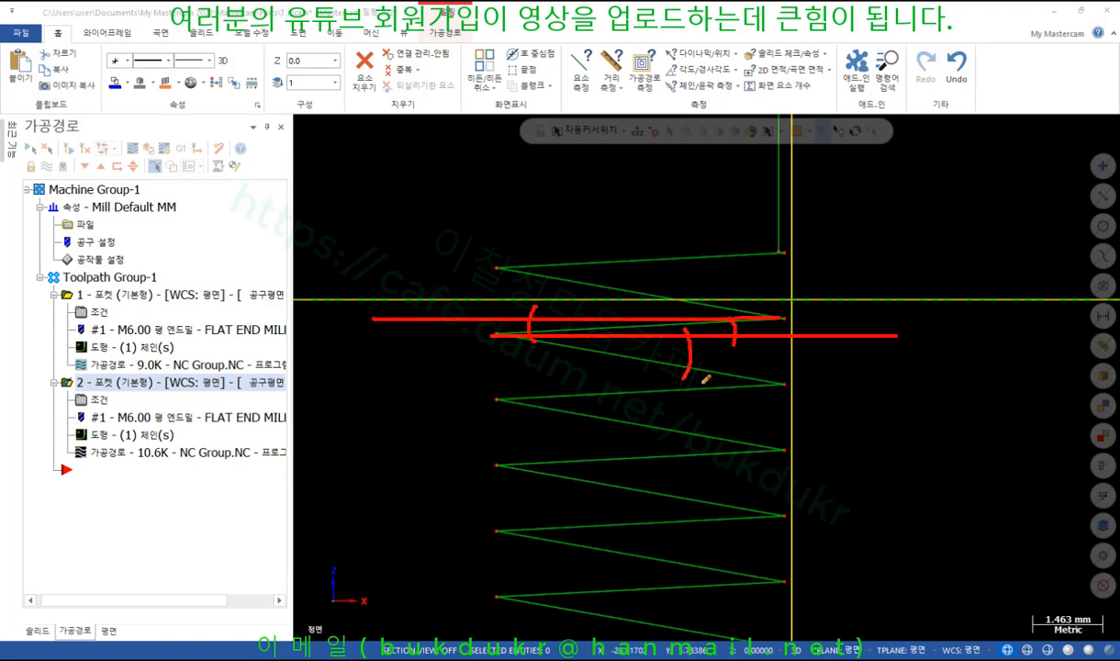
pyautogui.moveTo(670, 378)
pyautogui.mouseDown()
pyautogui.moveTo(683, 368)
pyautogui.moveTo(695, 379)
pyautogui.mouseUp()
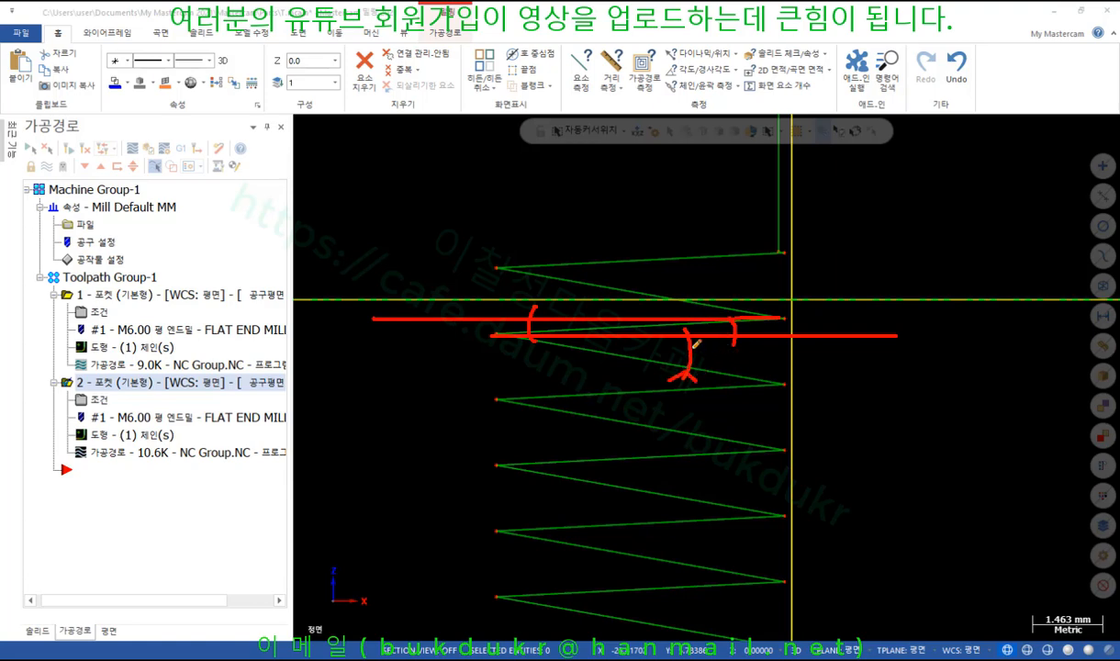
pyautogui.rightClick(945, 363)
pyautogui.click(987, 518)
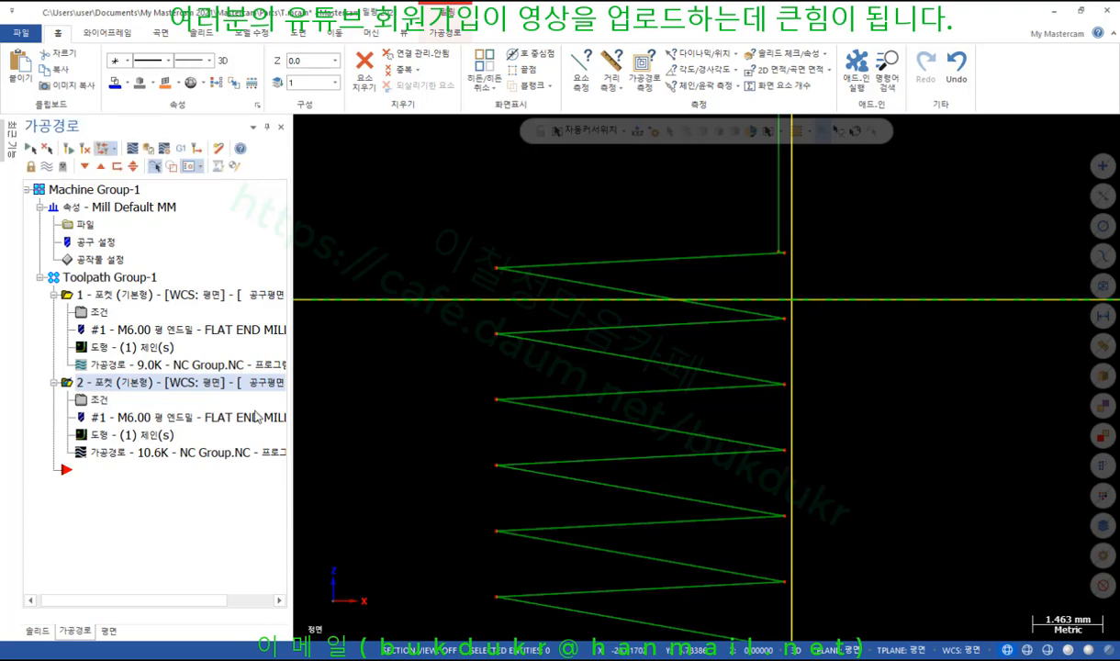
# Set the second pocket's 진입 경사 각도 2 to 3.0 and mark both entry angle values in red
pyautogui.click(98, 399)
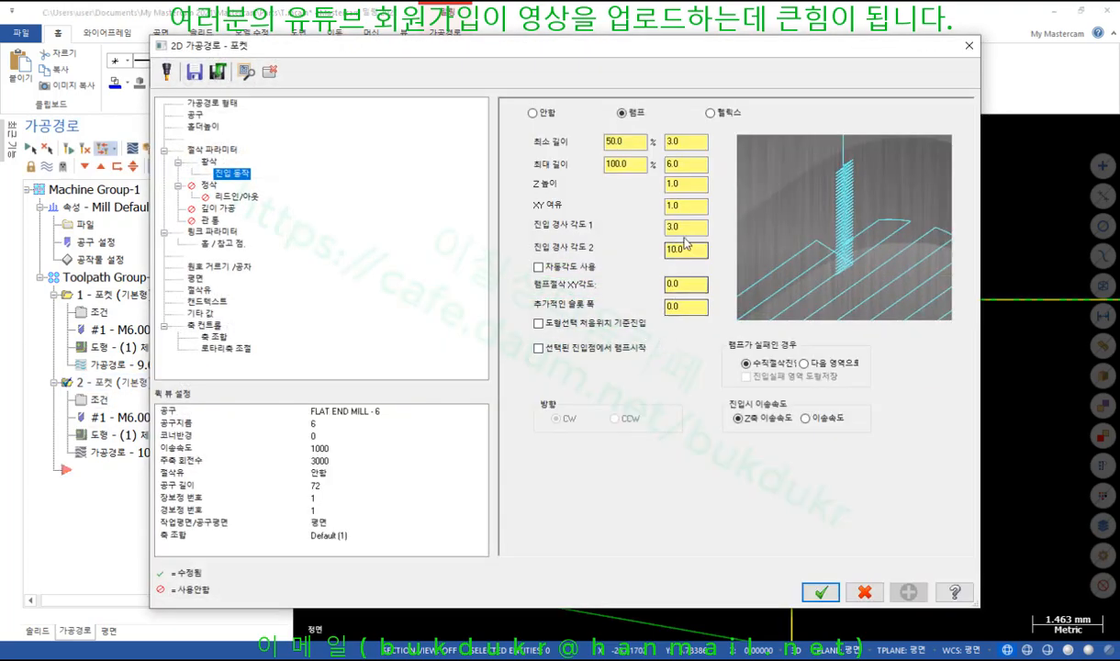
pyautogui.doubleClick(684, 249)
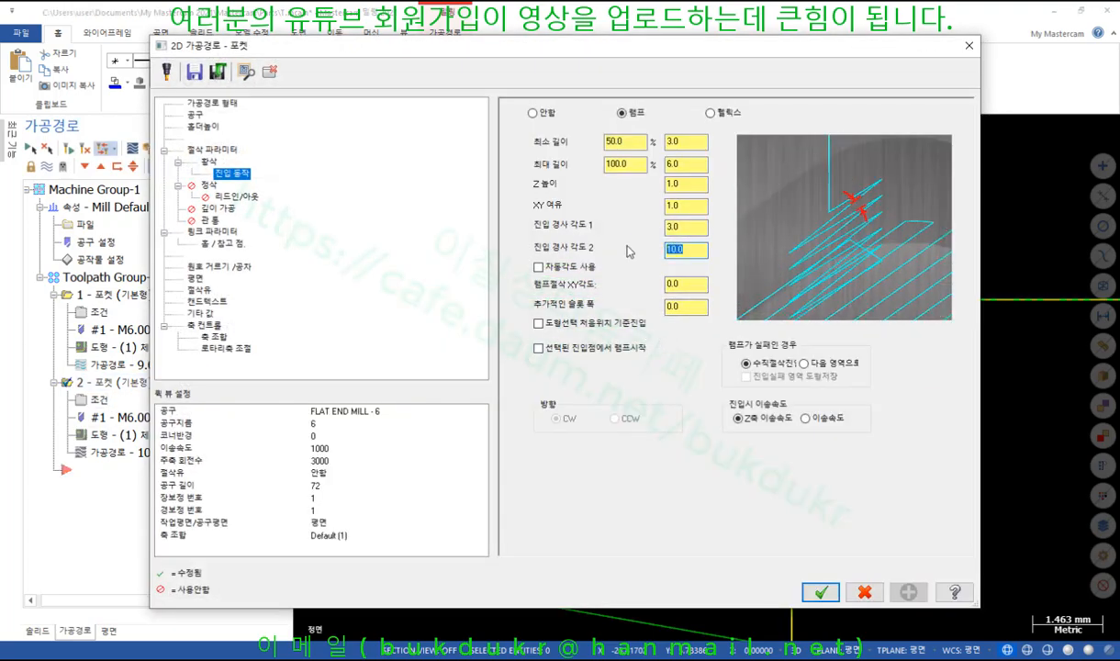
pyautogui.write('3.0')
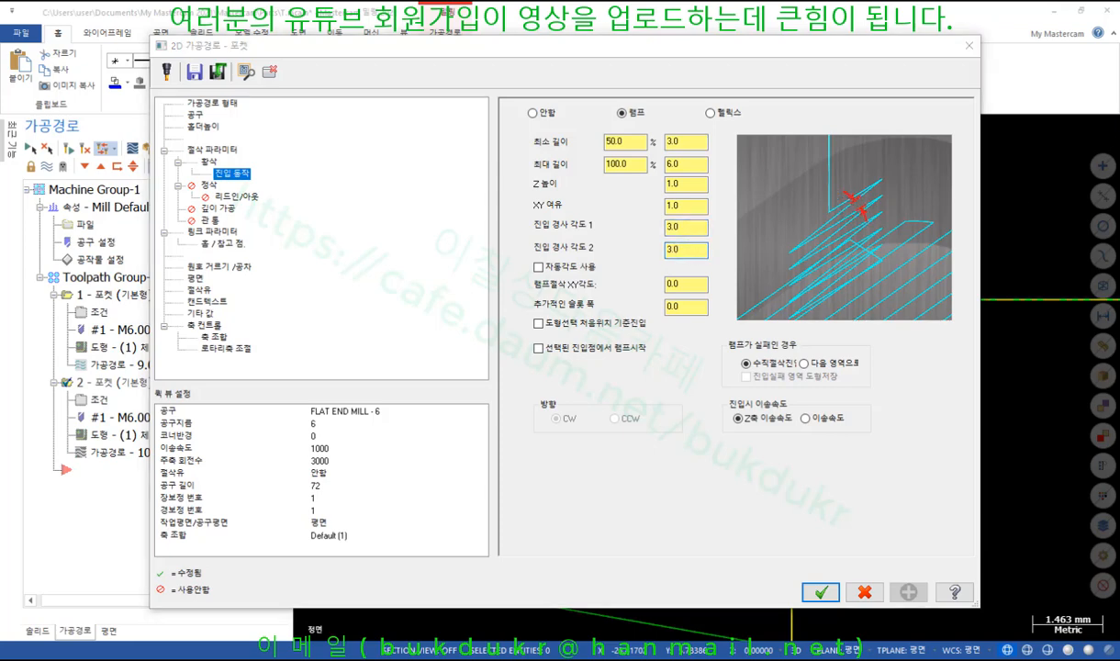
pyautogui.moveTo(686, 271)
pyautogui.mouseDown()
pyautogui.moveTo(646, 246)
pyautogui.moveTo(657, 214)
pyautogui.moveTo(692, 220)
pyautogui.moveTo(664, 274)
pyautogui.mouseUp()
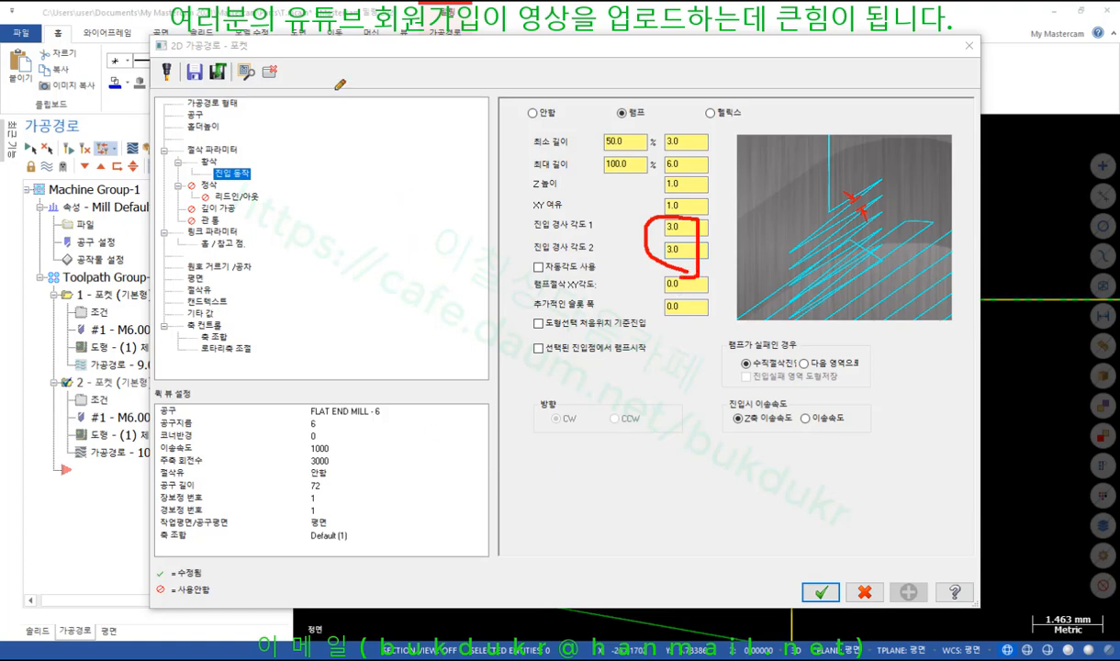
# Sketch a flat end mill profile in red with its bottom cutting edges and a hatched non-cutting centre
pyautogui.moveTo(335, 89)
pyautogui.mouseDown()
pyautogui.moveTo(335, 422)
pyautogui.moveTo(349, 441)
pyautogui.moveTo(484, 439)
pyautogui.moveTo(501, 285)
pyautogui.moveTo(496, 47)
pyautogui.mouseUp()
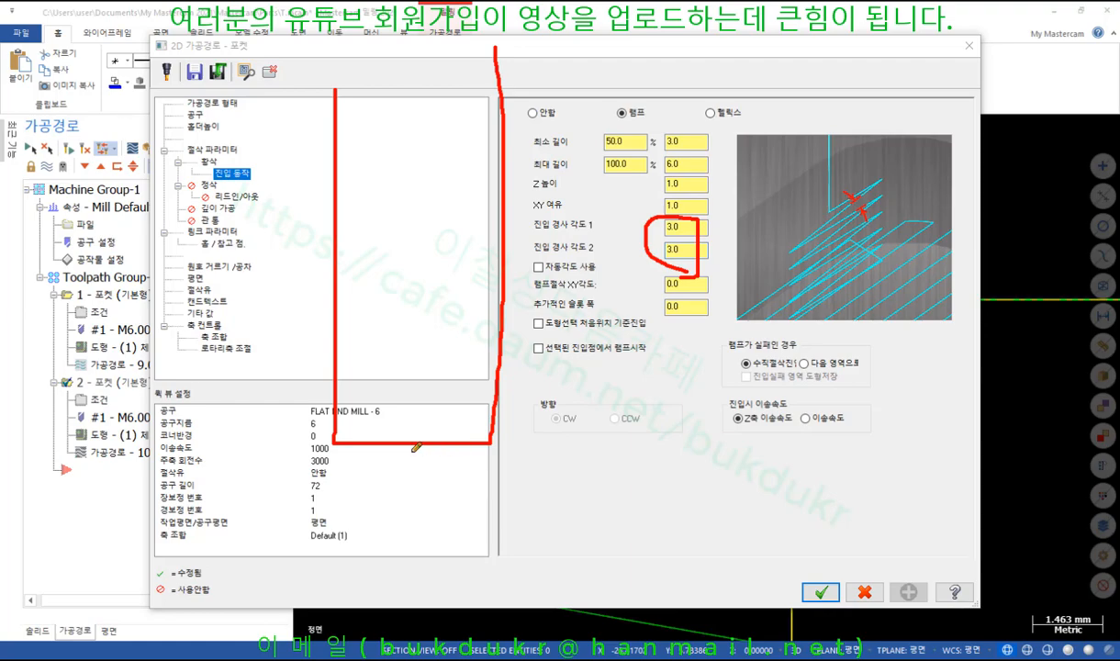
pyautogui.moveTo(407, 441)
pyautogui.mouseDown()
pyautogui.moveTo(405, 426)
pyautogui.moveTo(419, 423)
pyautogui.moveTo(435, 423)
pyautogui.moveTo(438, 438)
pyautogui.mouseUp()
pyautogui.moveTo(333, 438); pyautogui.dragTo(402, 435)
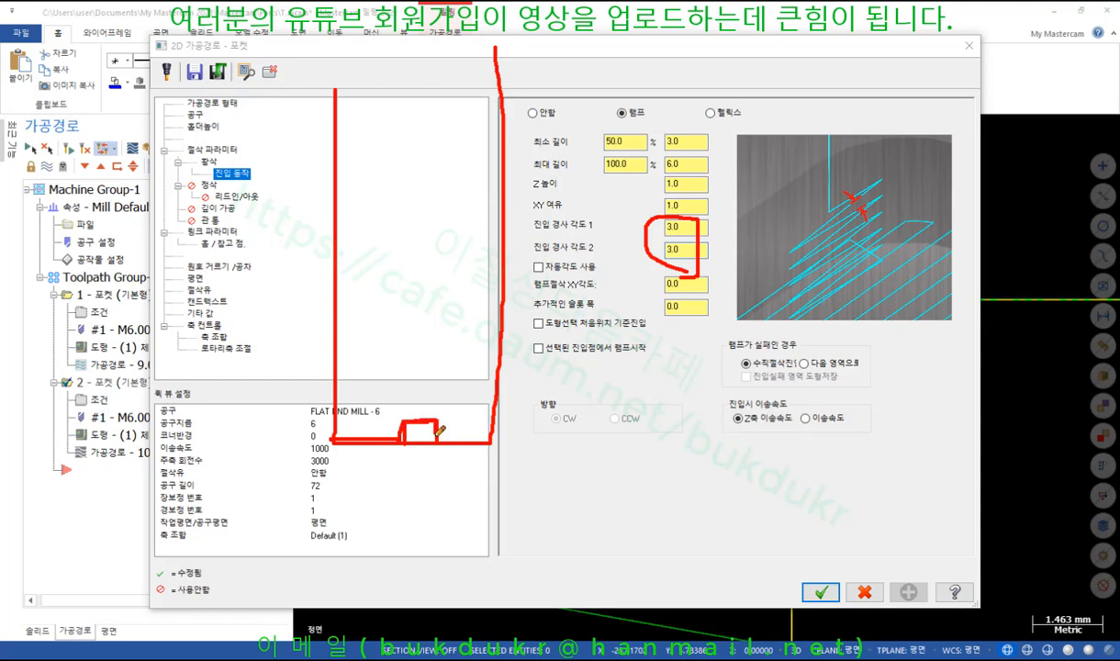
pyautogui.moveTo(487, 438); pyautogui.dragTo(505, 443)
pyautogui.moveTo(420, 415)
pyautogui.mouseDown()
pyautogui.moveTo(409, 448)
pyautogui.moveTo(427, 423)
pyautogui.moveTo(404, 427)
pyautogui.moveTo(390, 413)
pyautogui.moveTo(414, 402)
pyautogui.moveTo(408, 424)
pyautogui.mouseUp()
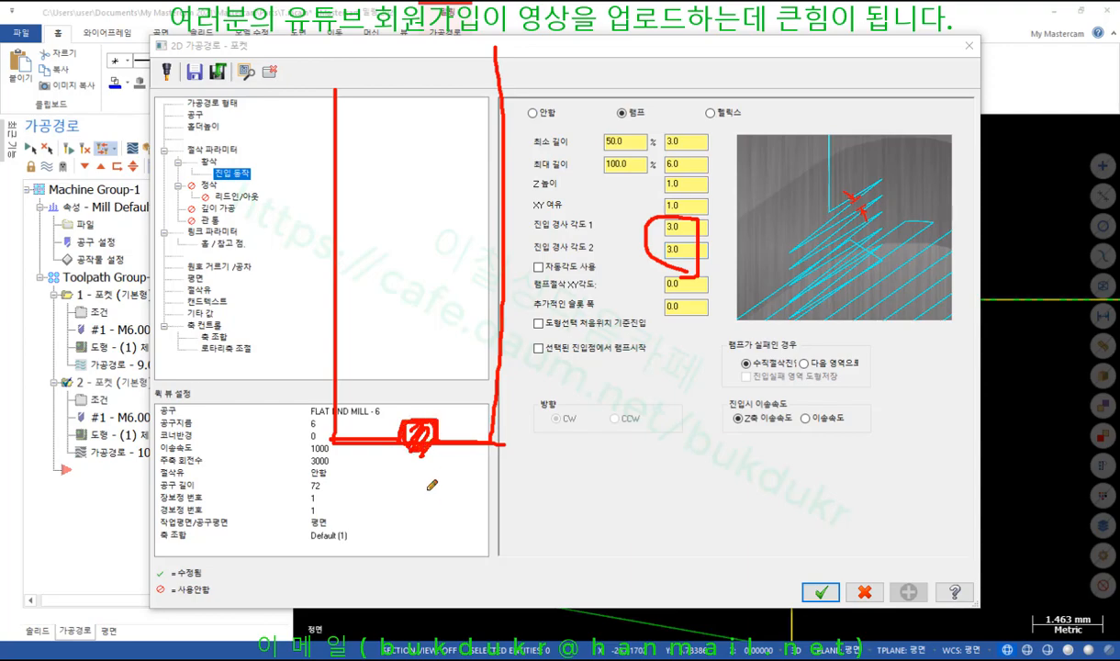
# Draw a downward plunge arrow, circle the end mill's hatched centre, and add slanted ramp lines below the tool
pyautogui.moveTo(424, 482)
pyautogui.mouseDown()
pyautogui.moveTo(413, 578)
pyautogui.moveTo(430, 547)
pyautogui.mouseUp()
pyautogui.moveTo(422, 459)
pyautogui.mouseDown()
pyautogui.moveTo(389, 433)
pyautogui.moveTo(420, 378)
pyautogui.moveTo(435, 446)
pyautogui.mouseUp()
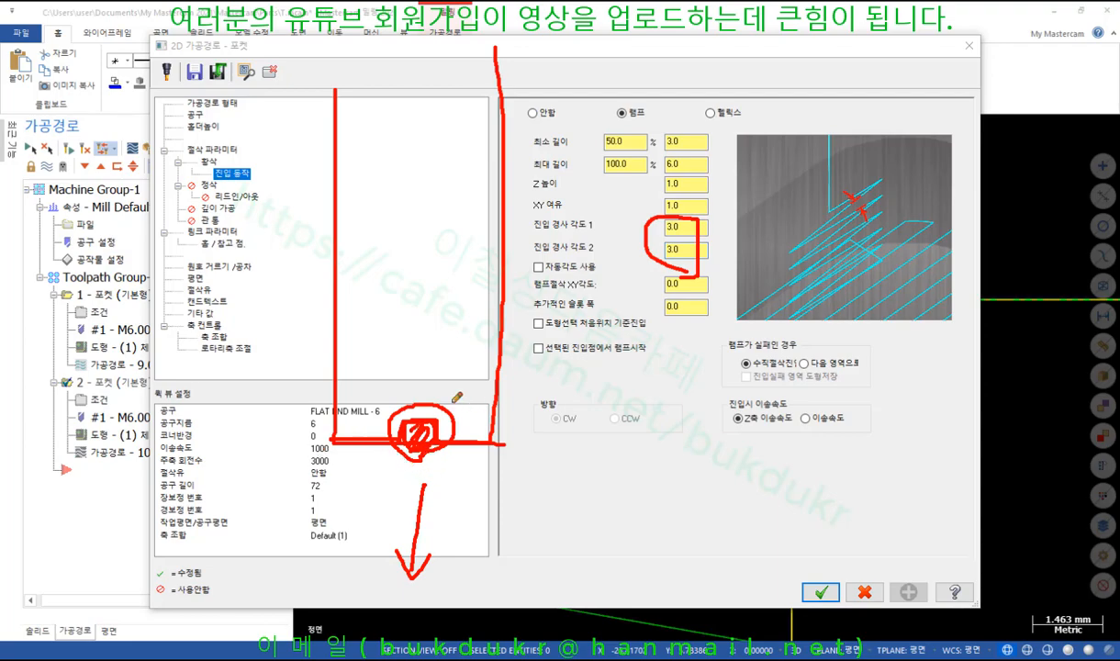
pyautogui.moveTo(466, 401); pyautogui.dragTo(151, 476)
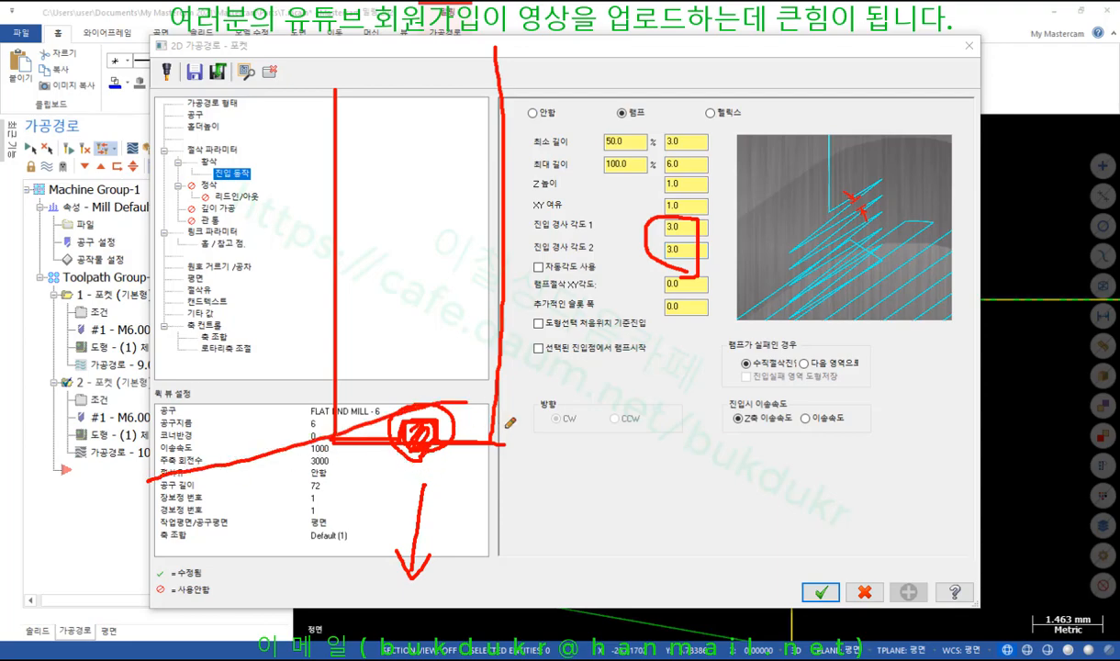
pyautogui.moveTo(502, 442)
pyautogui.mouseDown()
pyautogui.moveTo(408, 440)
pyautogui.moveTo(193, 525)
pyautogui.mouseUp()
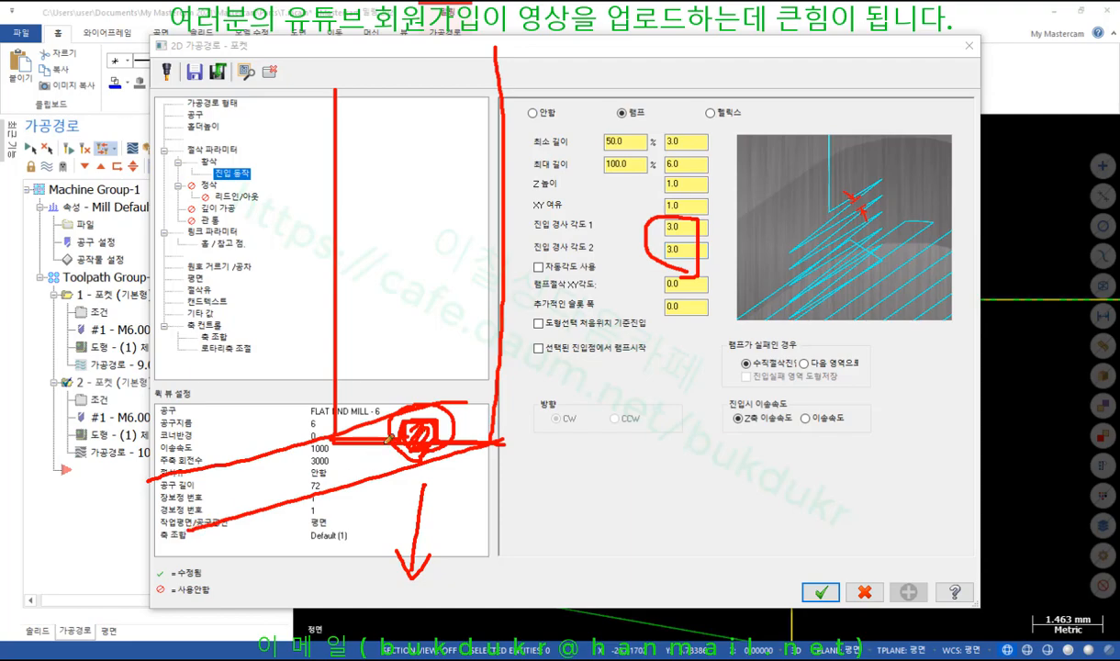
pyautogui.moveTo(393, 439); pyautogui.dragTo(219, 506)
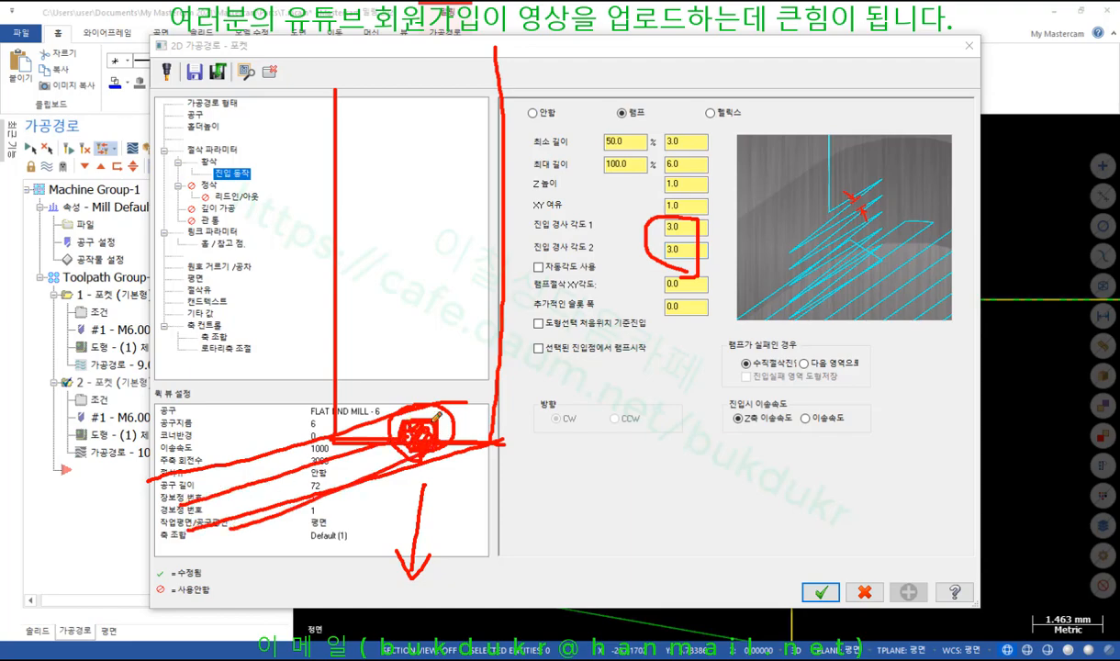
pyautogui.moveTo(451, 437)
pyautogui.mouseDown()
pyautogui.moveTo(317, 438)
pyautogui.moveTo(194, 473)
pyautogui.mouseUp()
# Draw a horizontal reference line and angle arc under the end mill ramp, and write a boxed "2 ~ 3" beside it
pyautogui.moveTo(394, 427)
pyautogui.mouseDown()
pyautogui.moveTo(195, 501)
pyautogui.moveTo(645, 528)
pyautogui.mouseUp()
pyautogui.moveTo(452, 465); pyautogui.dragTo(472, 514)
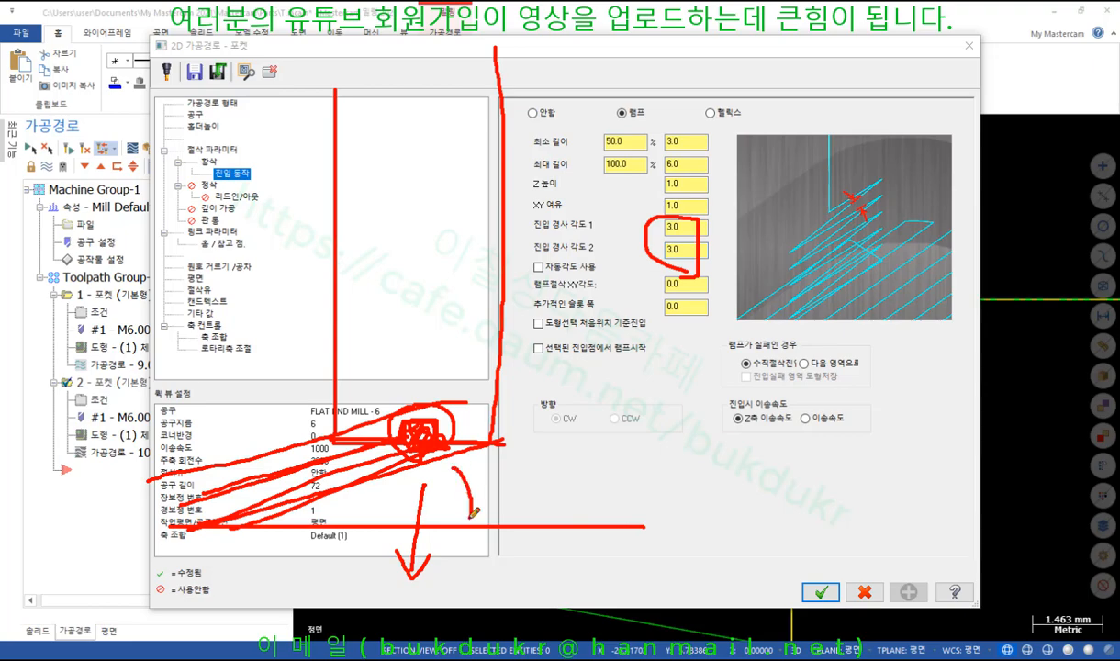
pyautogui.moveTo(511, 472)
pyautogui.mouseDown()
pyautogui.moveTo(528, 486)
pyautogui.moveTo(573, 468)
pyautogui.moveTo(587, 487)
pyautogui.mouseUp()
pyautogui.moveTo(502, 502)
pyautogui.mouseDown()
pyautogui.moveTo(603, 497)
pyautogui.moveTo(625, 456)
pyautogui.moveTo(496, 451)
pyautogui.moveTo(498, 493)
pyautogui.mouseUp()
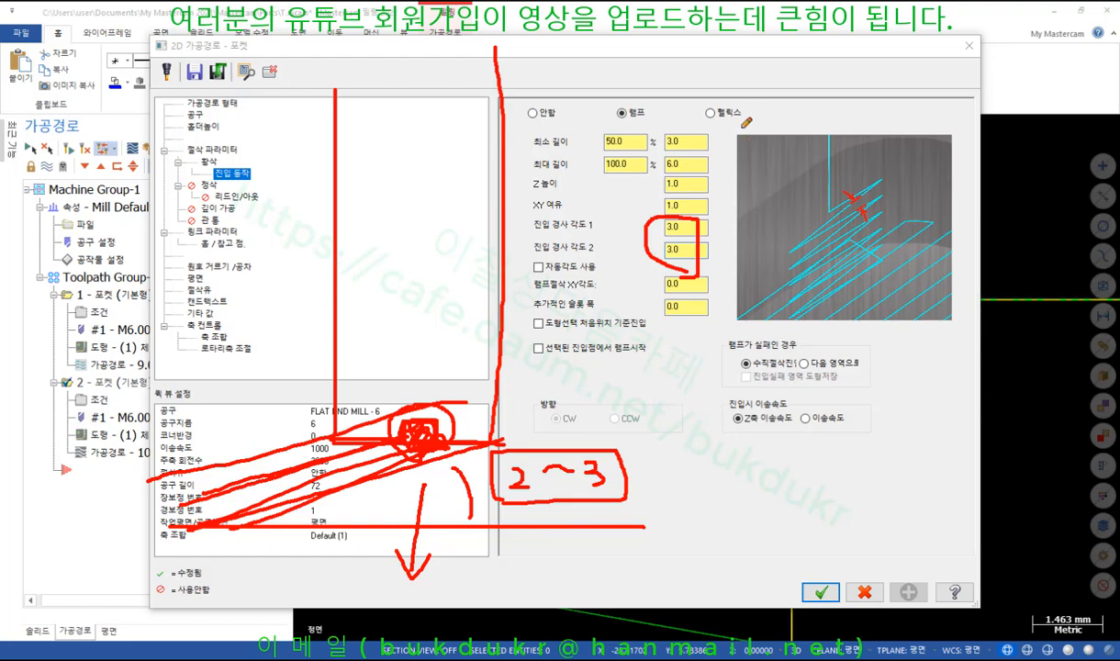
# Sketch a second cutter body with a round insert on each side and a marked bottom line between them
pyautogui.moveTo(743, 127)
pyautogui.mouseDown()
pyautogui.moveTo(741, 383)
pyautogui.moveTo(681, 415)
pyautogui.moveTo(709, 468)
pyautogui.moveTo(758, 429)
pyautogui.moveTo(740, 389)
pyautogui.mouseUp()
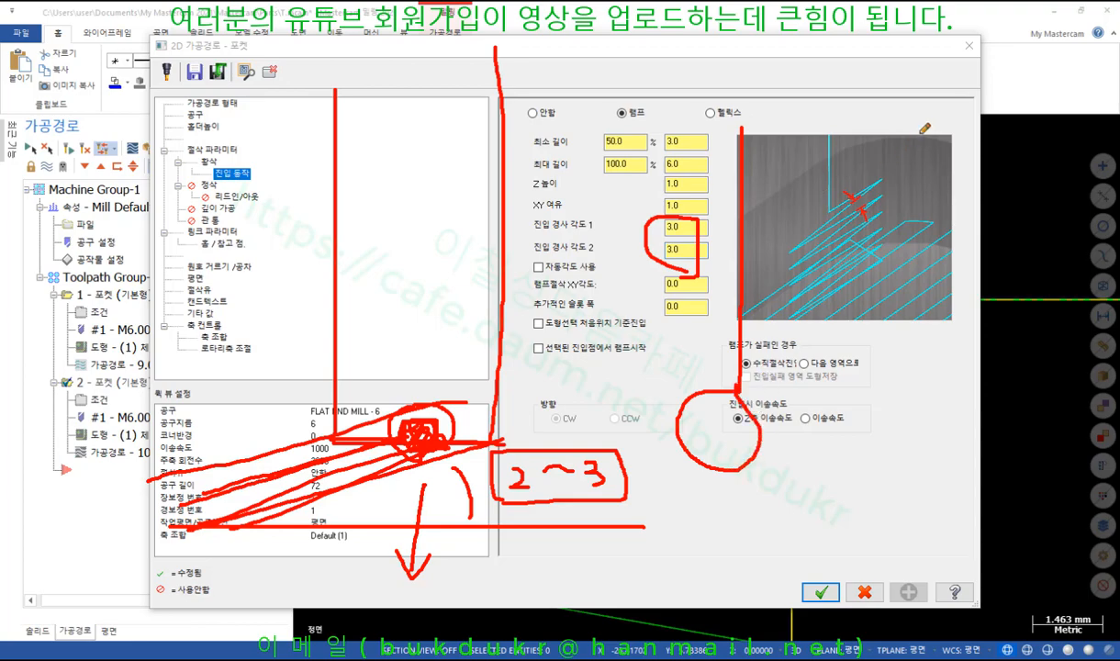
pyautogui.moveTo(920, 134)
pyautogui.mouseDown()
pyautogui.moveTo(918, 339)
pyautogui.moveTo(936, 461)
pyautogui.moveTo(969, 409)
pyautogui.moveTo(921, 380)
pyautogui.mouseUp()
pyautogui.moveTo(743, 428); pyautogui.dragTo(903, 425)
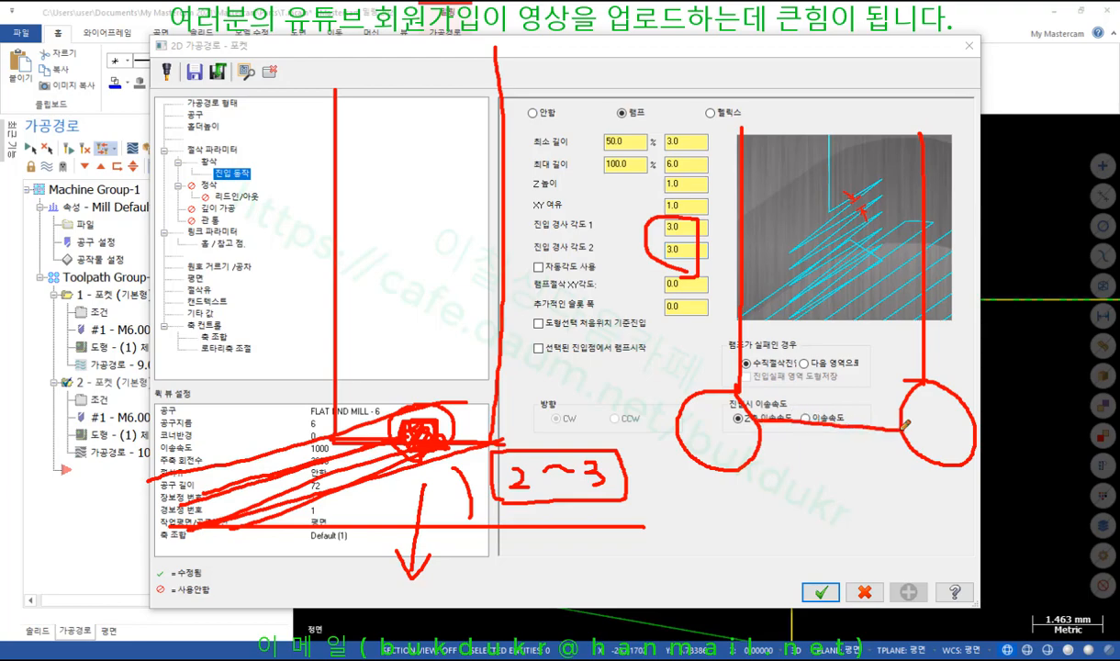
pyautogui.moveTo(716, 410)
pyautogui.mouseDown()
pyautogui.moveTo(707, 438)
pyautogui.moveTo(742, 456)
pyautogui.mouseUp()
pyautogui.moveTo(930, 396)
pyautogui.mouseDown()
pyautogui.moveTo(916, 433)
pyautogui.moveTo(949, 439)
pyautogui.mouseUp()
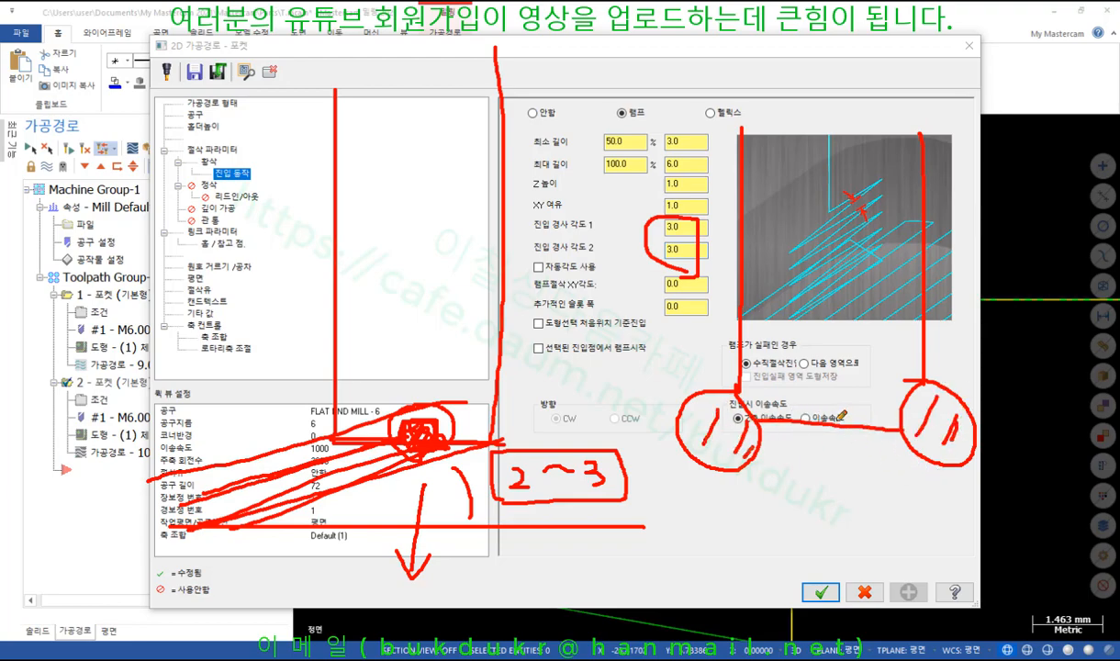
pyautogui.moveTo(835, 418); pyautogui.dragTo(834, 431)
# Draw the insert cutter's ramp lines, horizontal reference and the area between its inserts, and close the drawing overlay
pyautogui.moveTo(954, 457); pyautogui.dragTo(555, 562)
pyautogui.moveTo(698, 448); pyautogui.dragTo(450, 551)
pyautogui.moveTo(569, 558); pyautogui.dragTo(948, 558)
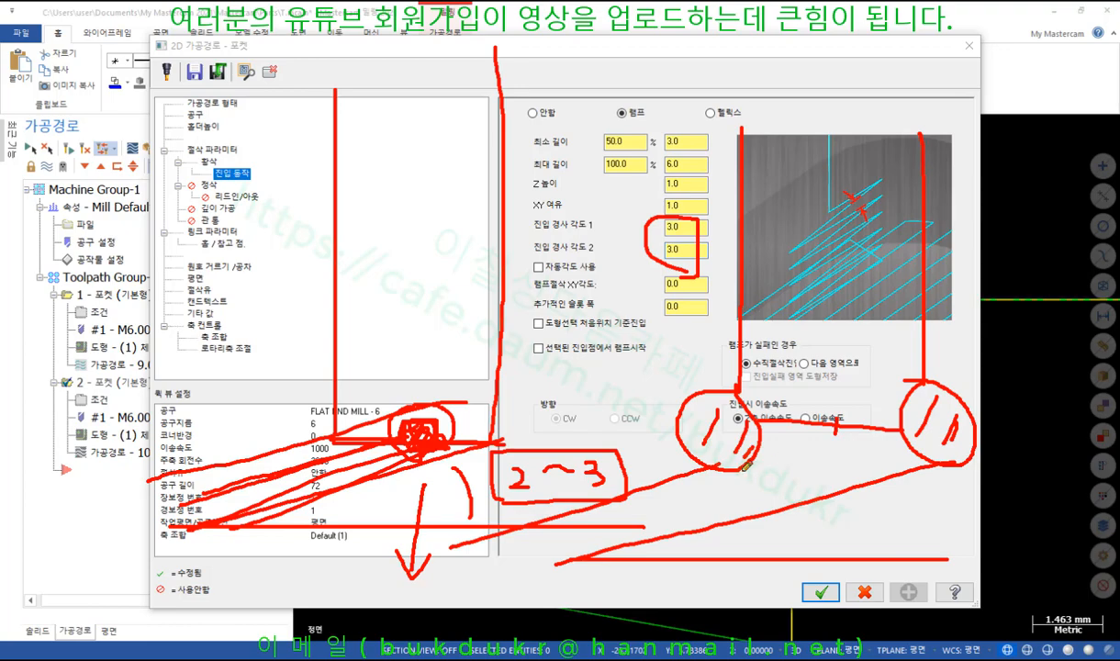
pyautogui.moveTo(745, 466); pyautogui.dragTo(753, 450)
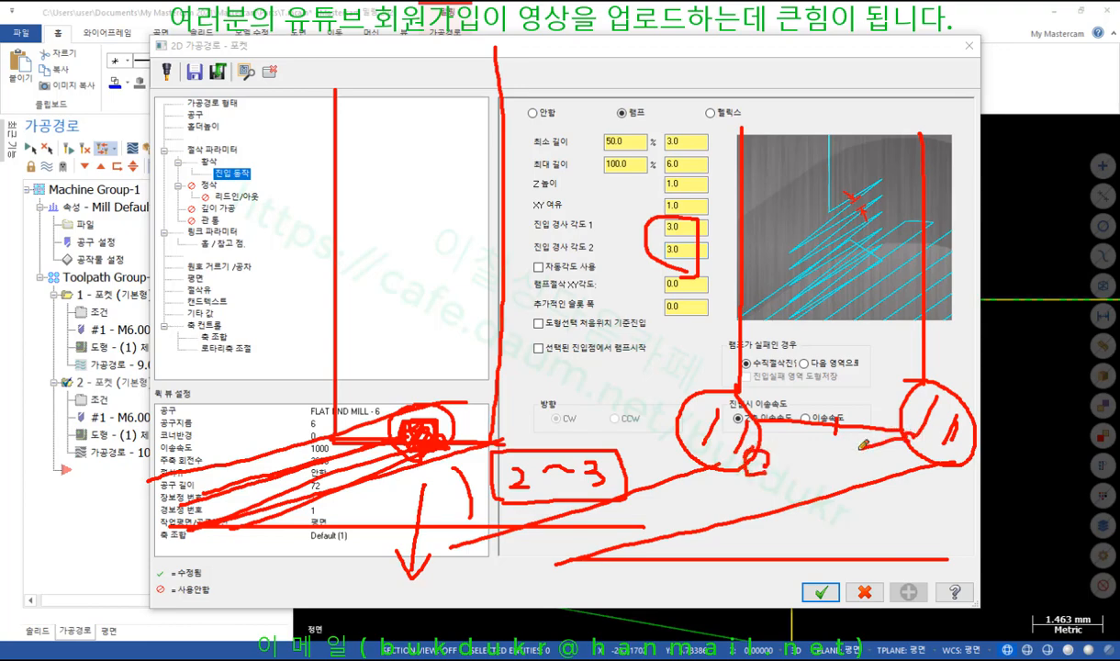
pyautogui.moveTo(860, 449); pyautogui.dragTo(622, 509)
pyautogui.moveTo(784, 453); pyautogui.dragTo(630, 512)
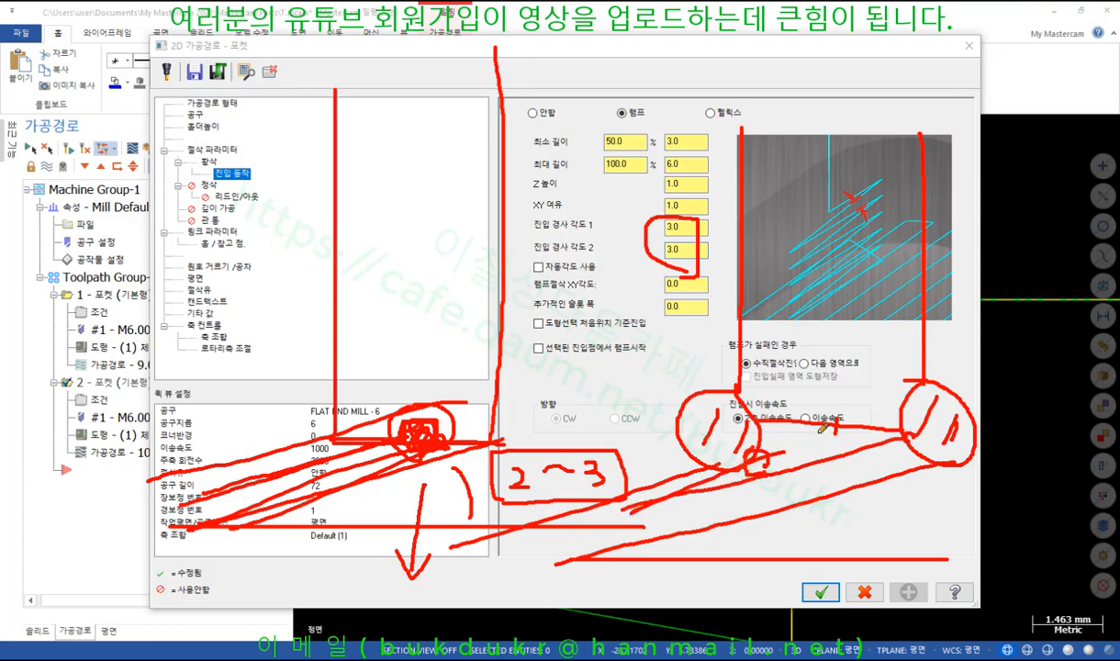
pyautogui.moveTo(827, 423); pyautogui.dragTo(834, 446)
pyautogui.moveTo(795, 515)
pyautogui.mouseDown()
pyautogui.moveTo(800, 553)
pyautogui.moveTo(798, 506)
pyautogui.mouseUp()
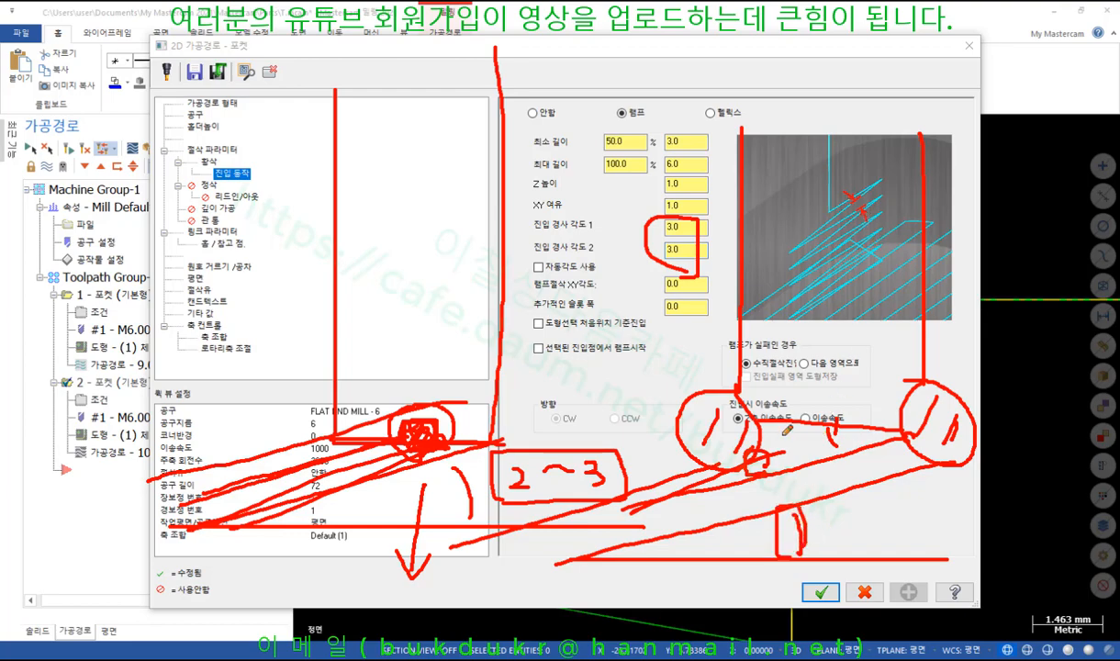
pyautogui.moveTo(771, 424); pyautogui.dragTo(755, 457)
pyautogui.rightClick(660, 317)
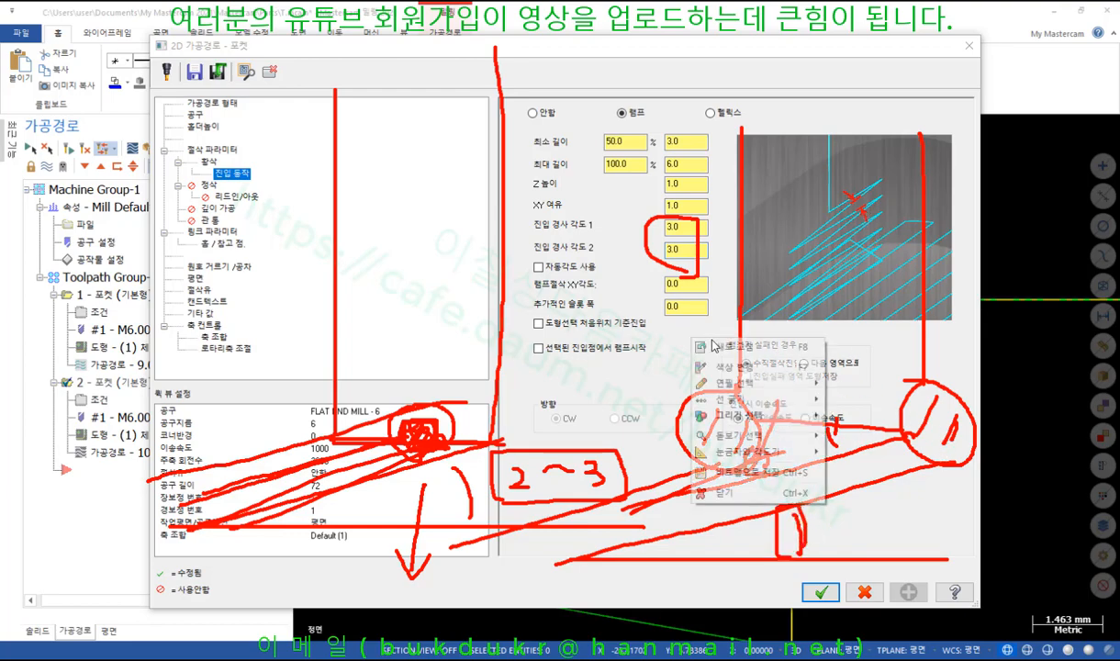
pyautogui.click(725, 464)
# Review the 진입 경사 각도 1, 진입 경사 각도 2 and XY 여유 diagrams and accept the second pocket's parameters
pyautogui.click(698, 227)
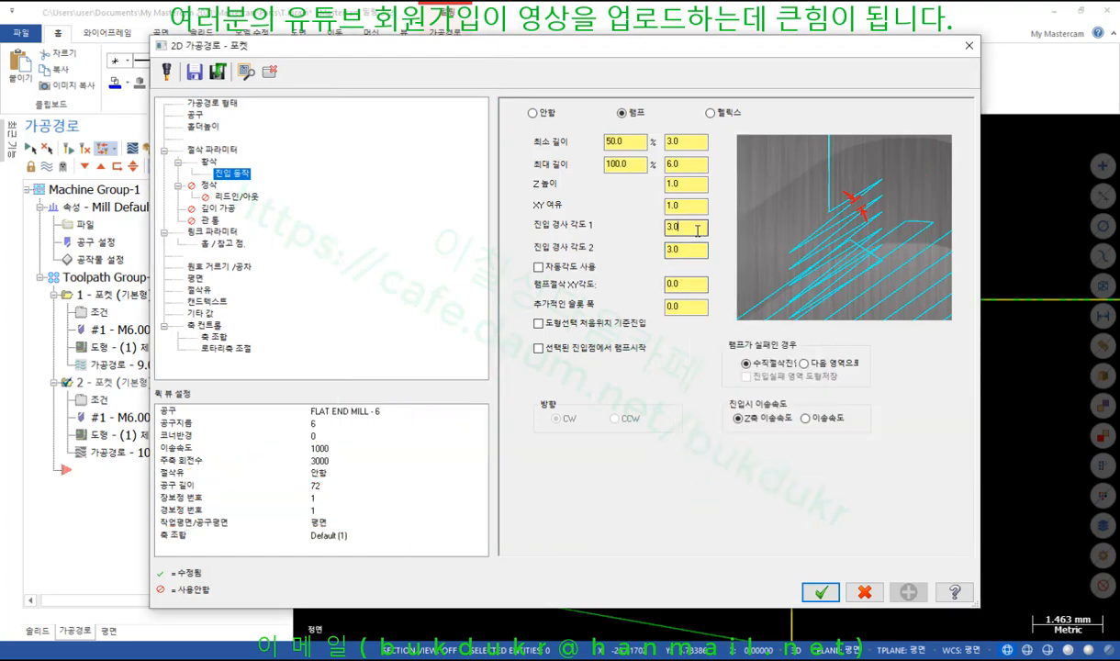
pyautogui.click(698, 250)
pyautogui.click(696, 228)
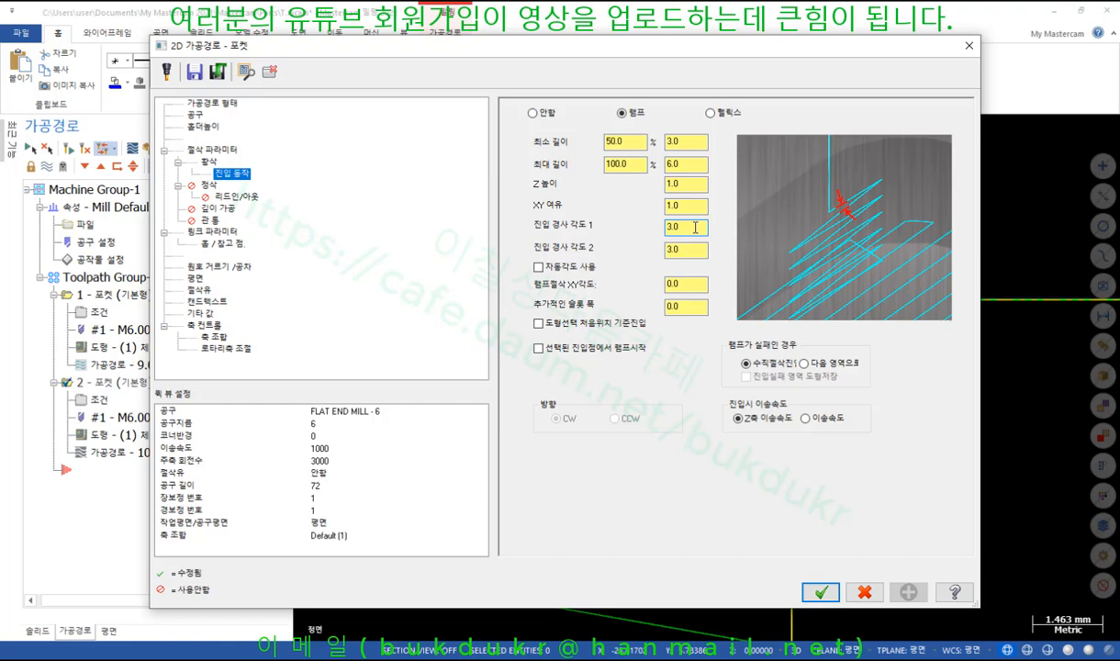
pyautogui.click(698, 208)
pyautogui.click(698, 208)
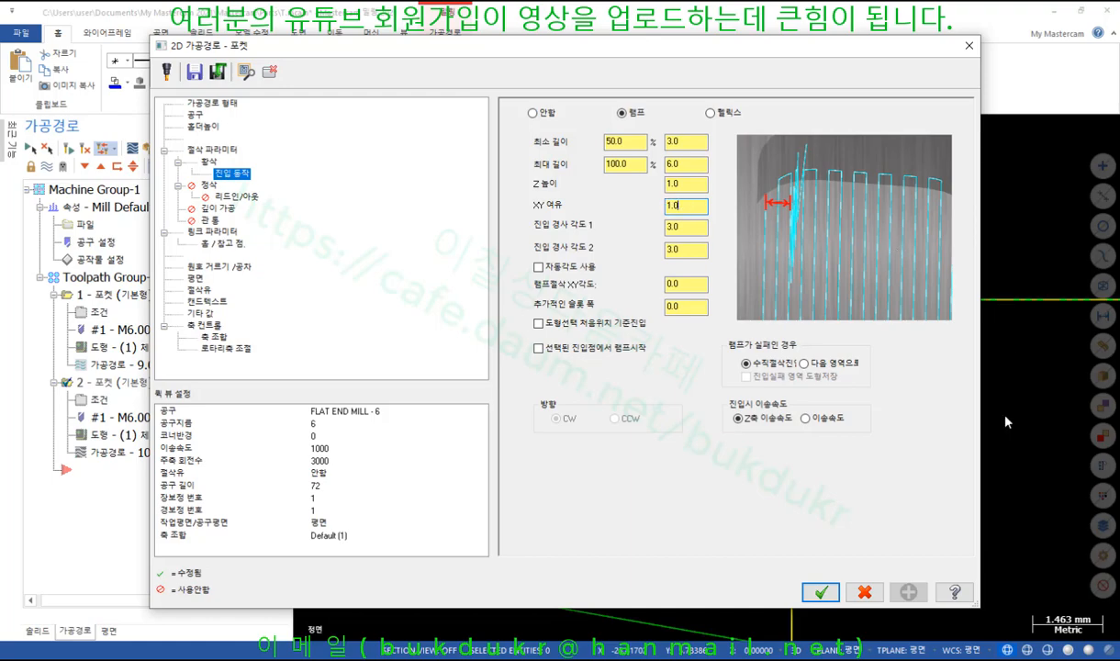
pyautogui.click(818, 592)
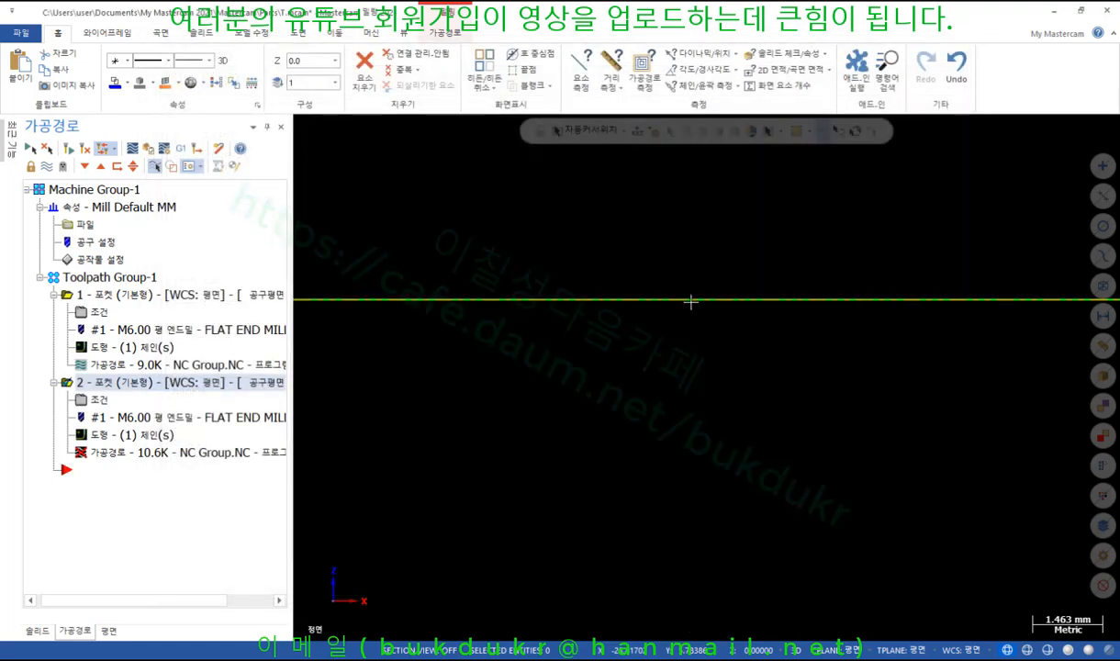
# Show the whole part in the 평면 view and regenerate the second pocket toolpath
pyautogui.rightClick(728, 252)
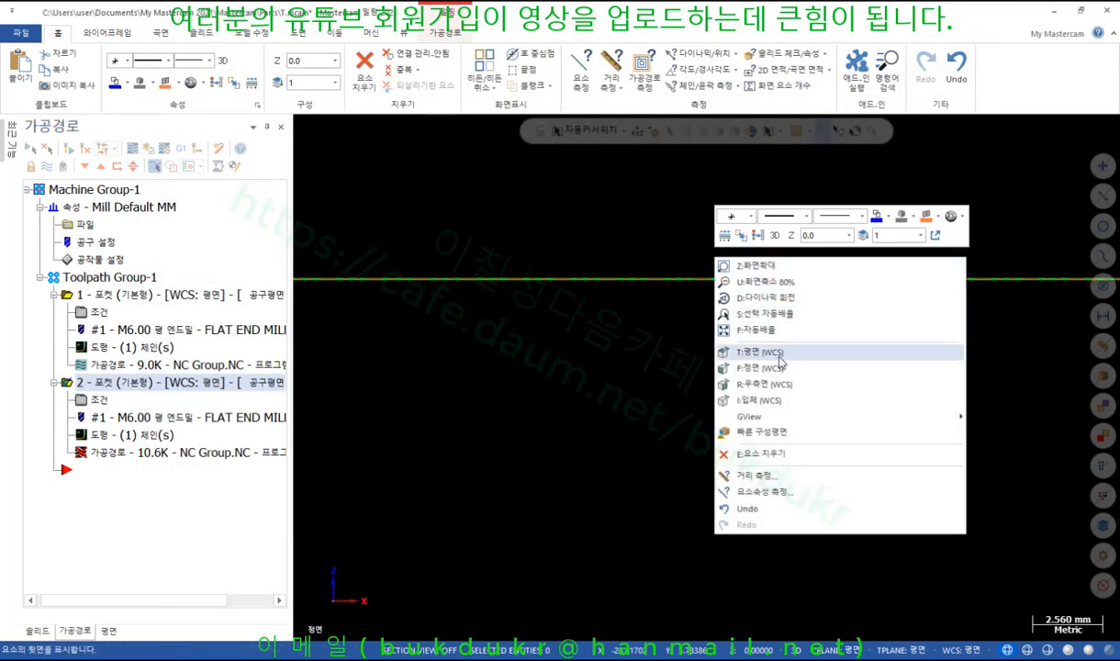
pyautogui.click(743, 341)
pyautogui.scroll(5, 654, 310)
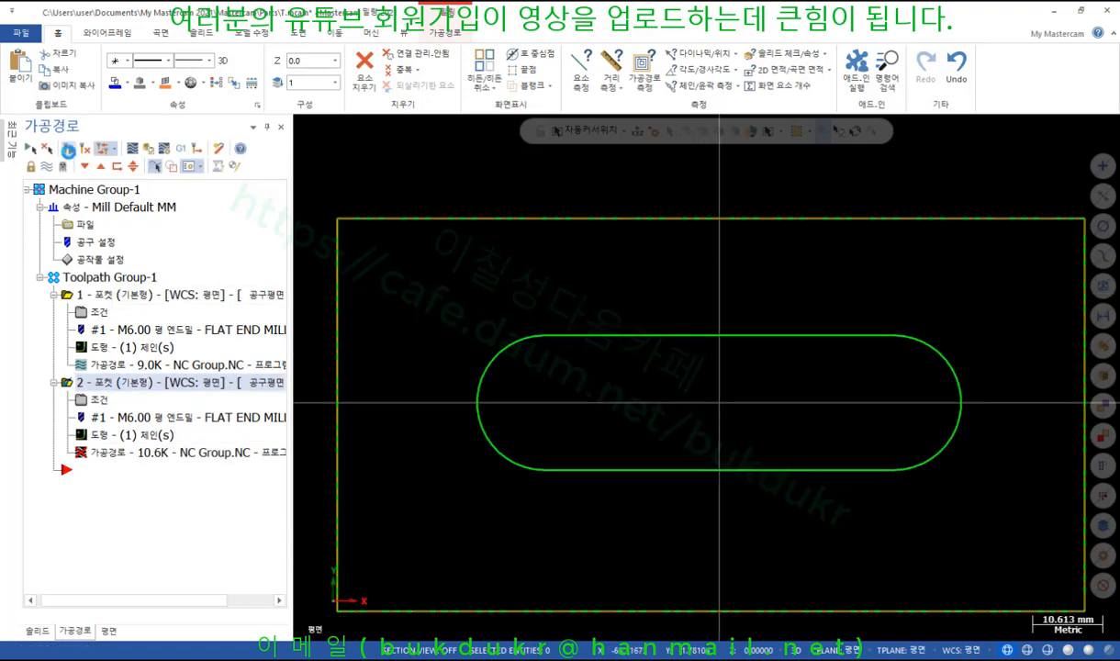
pyautogui.click(67, 148)
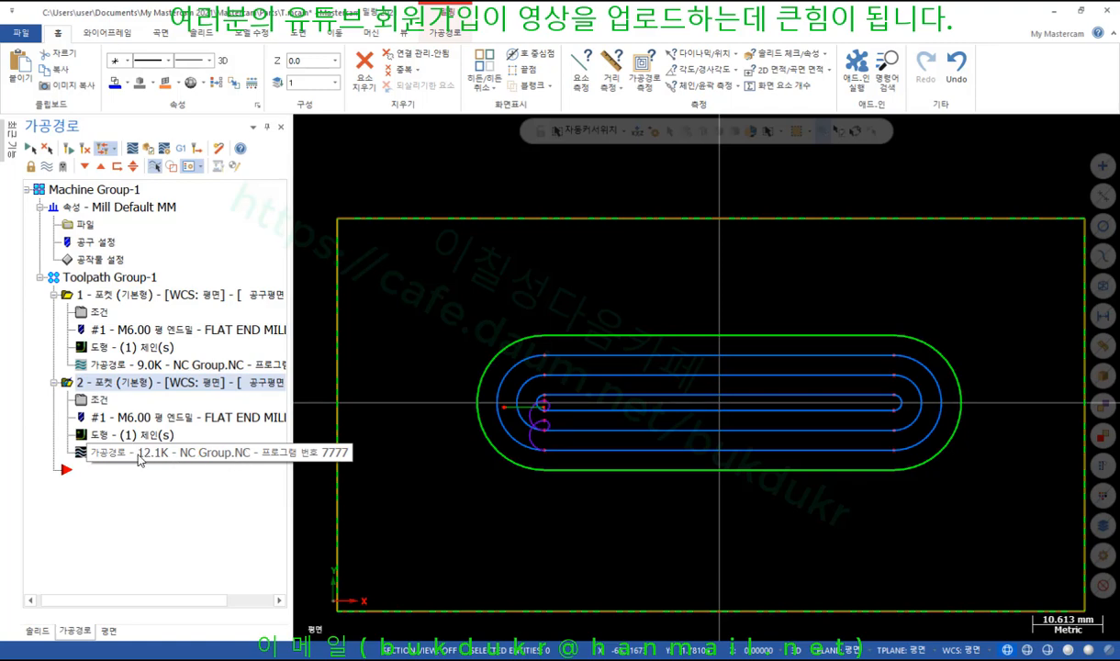
# Backplot the second pocket toolpath to the ramp position nearest the pocket's left end
pyautogui.click(102, 148)
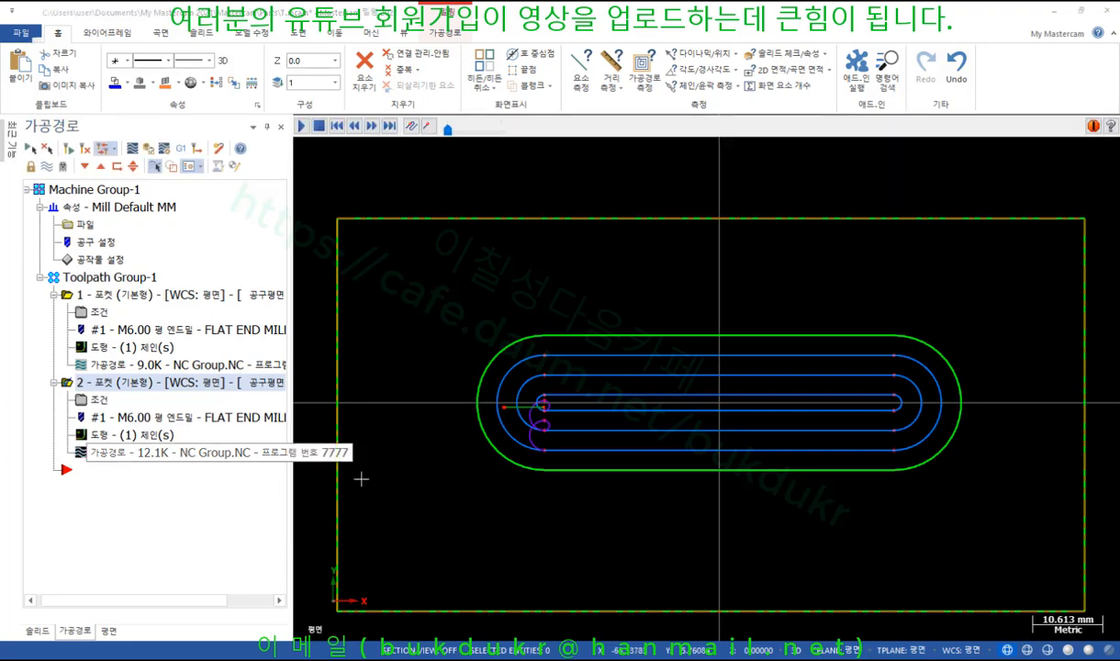
pyautogui.scroll(3, 464, 430)
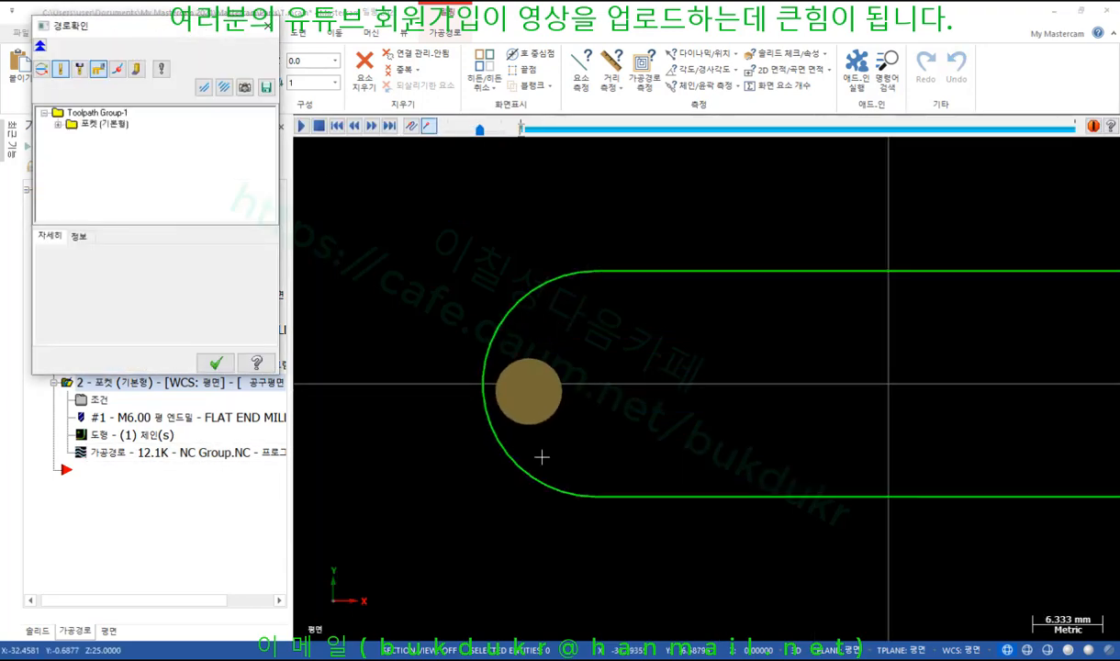
pyautogui.press('r')
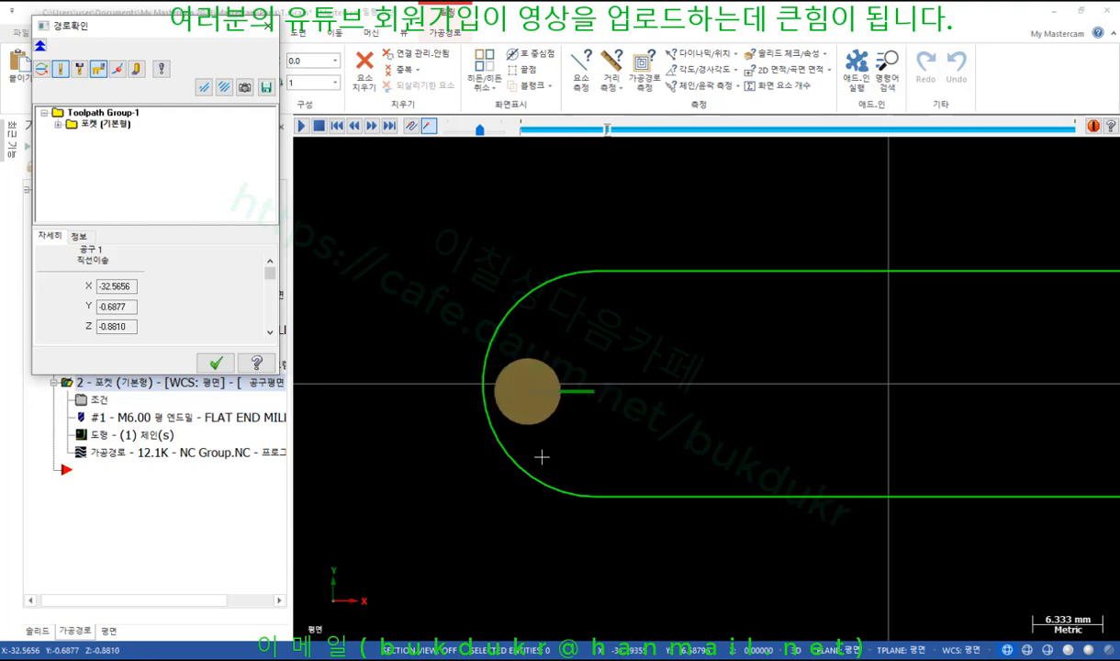
pyautogui.scroll(4, 439, 413)
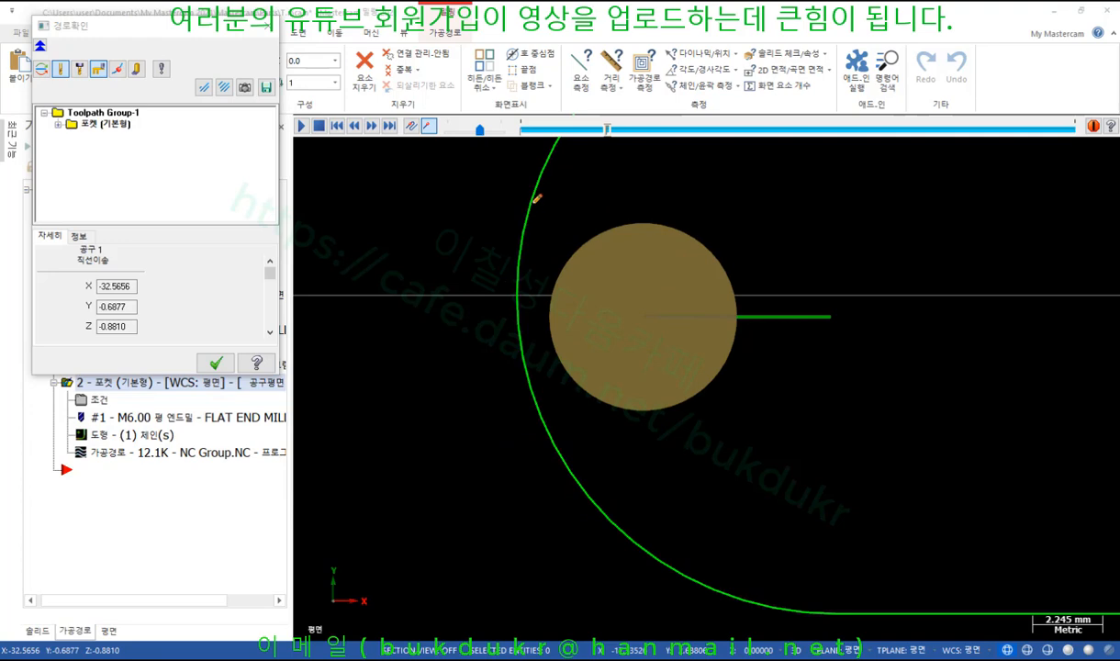
# Sketch the gap between the pocket wall and the cutter with a circled 1, clear the drawing overlay and close the backplot
pyautogui.moveTo(533, 202)
pyautogui.mouseDown()
pyautogui.moveTo(520, 252)
pyautogui.moveTo(519, 356)
pyautogui.moveTo(554, 449)
pyautogui.mouseUp()
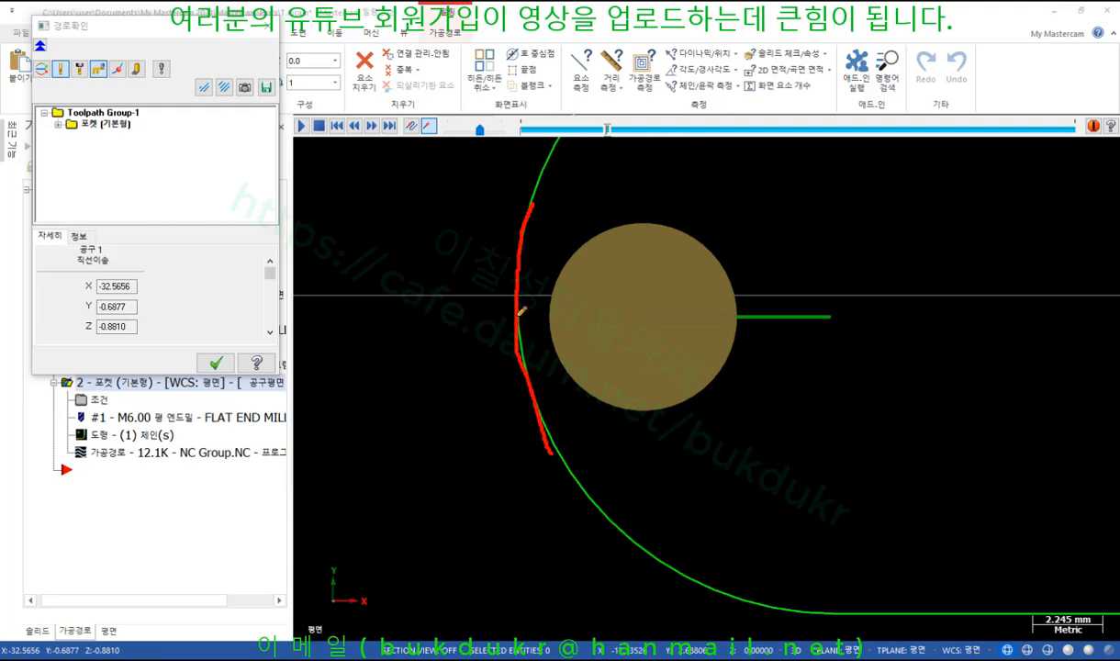
pyautogui.moveTo(521, 312); pyautogui.dragTo(524, 556)
pyautogui.moveTo(551, 311)
pyautogui.mouseDown()
pyautogui.moveTo(570, 567)
pyautogui.moveTo(552, 615)
pyautogui.mouseUp()
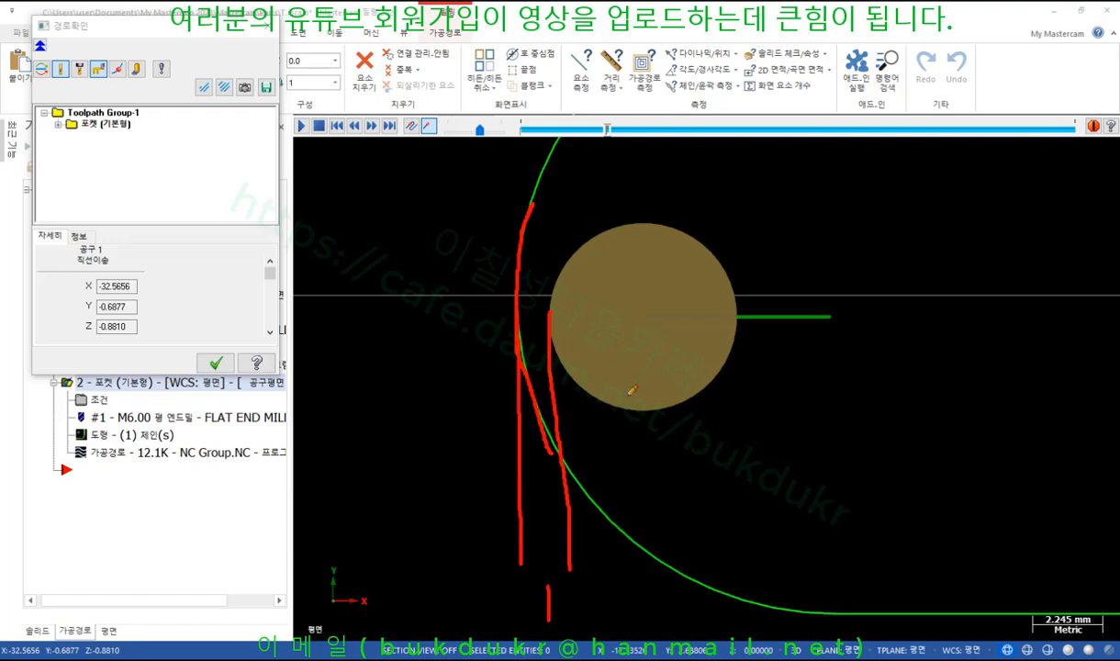
pyautogui.moveTo(554, 304)
pyautogui.mouseDown()
pyautogui.moveTo(558, 463)
pyautogui.moveTo(568, 460)
pyautogui.mouseUp()
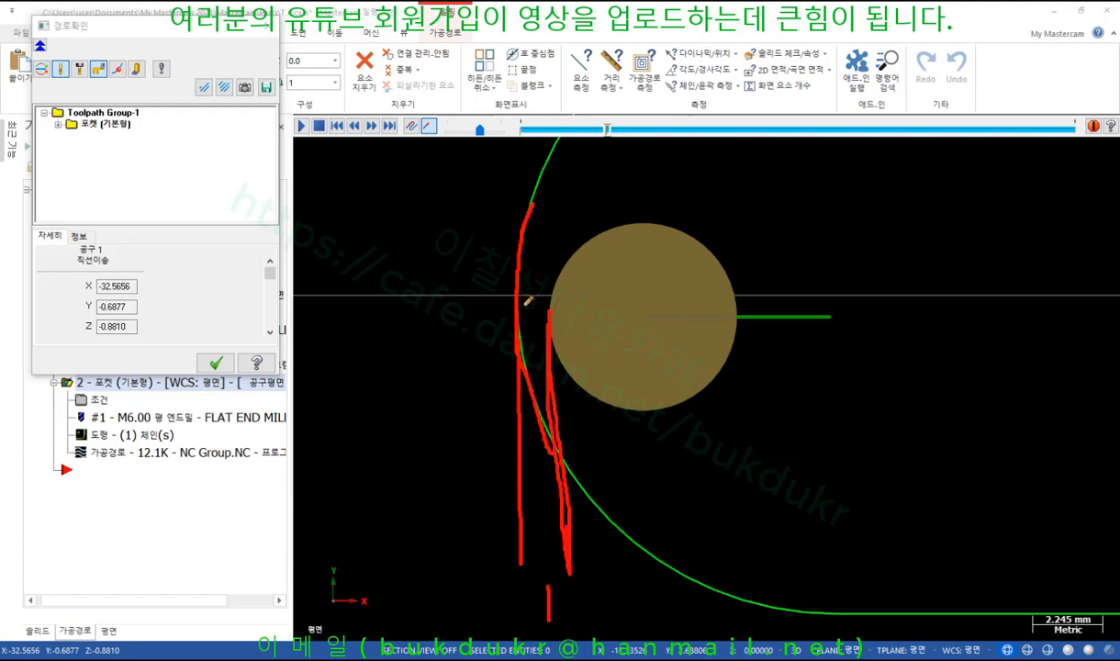
pyautogui.moveTo(550, 314); pyautogui.dragTo(525, 313)
pyautogui.moveTo(559, 612)
pyautogui.mouseDown()
pyautogui.moveTo(523, 563)
pyautogui.moveTo(569, 618)
pyautogui.mouseUp()
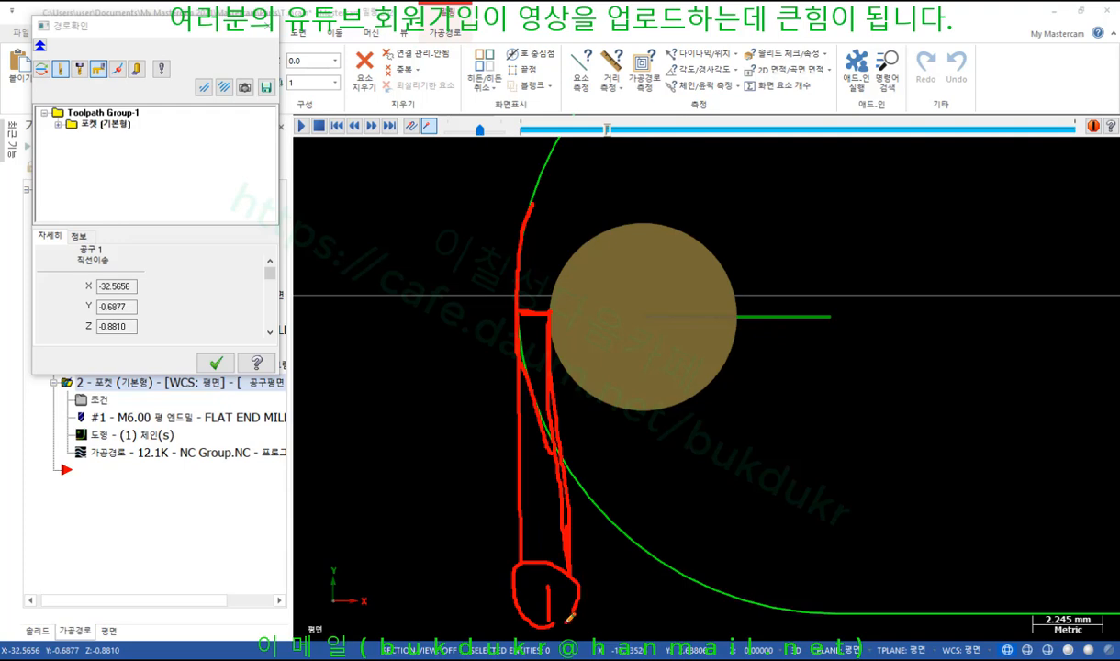
pyautogui.rightClick(403, 294)
pyautogui.click(441, 456)
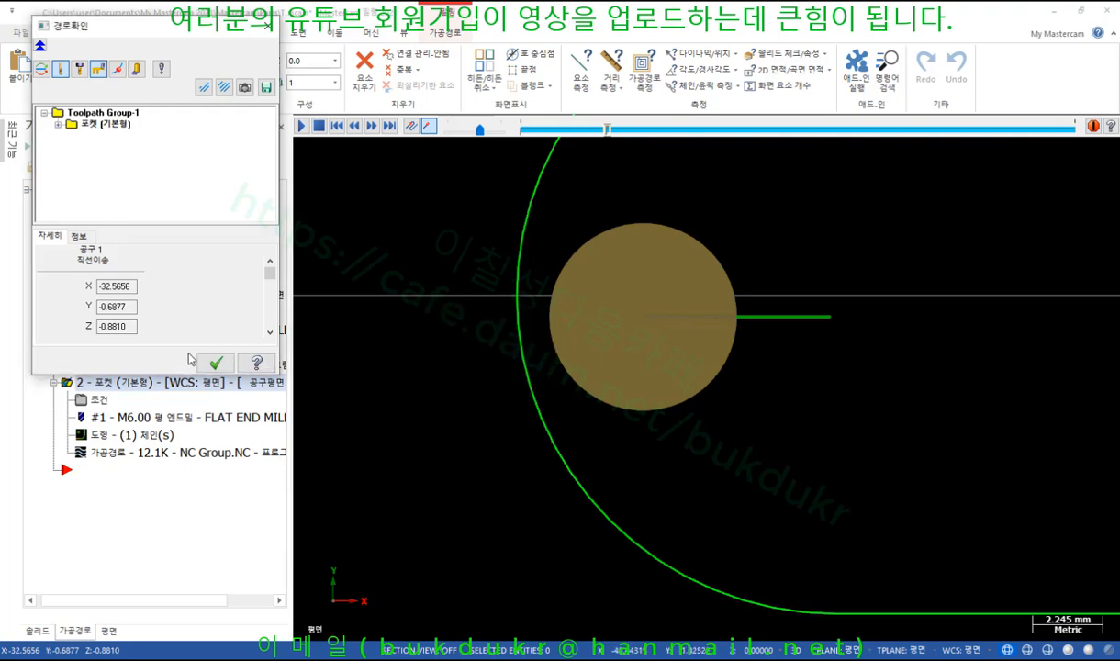
pyautogui.click(215, 363)
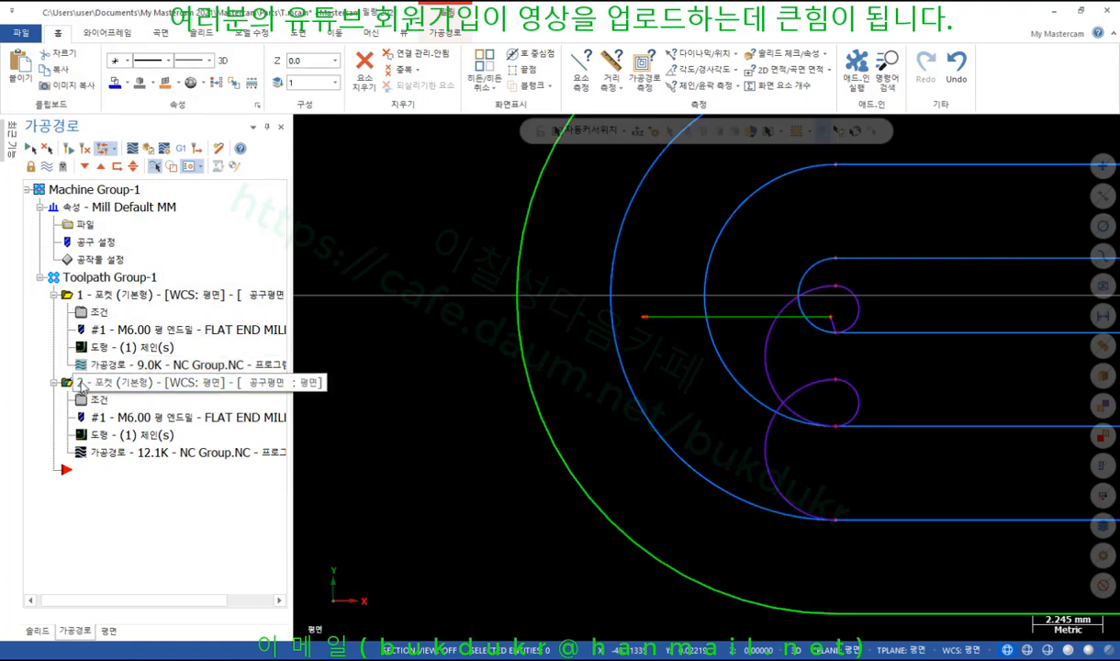
# Duplicate the second pocket operation, set the copy's ramp XY 여유 to 2, and accept its parameters
pyautogui.hotkey('ctrl', 'v')
pyautogui.click(91, 472)
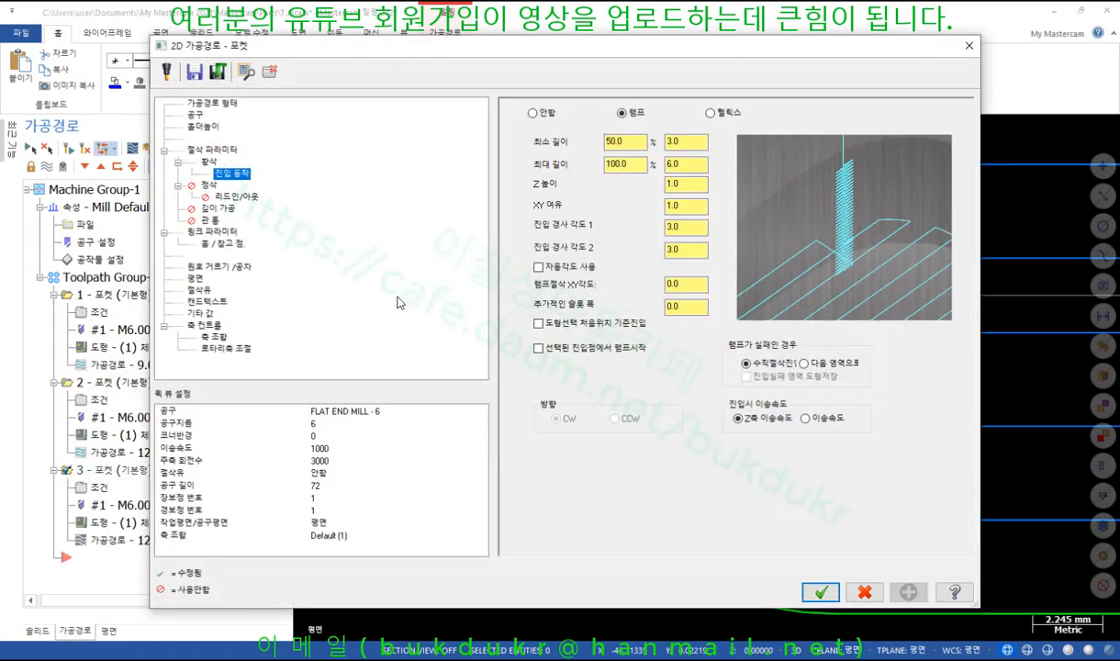
pyautogui.click(668, 206)
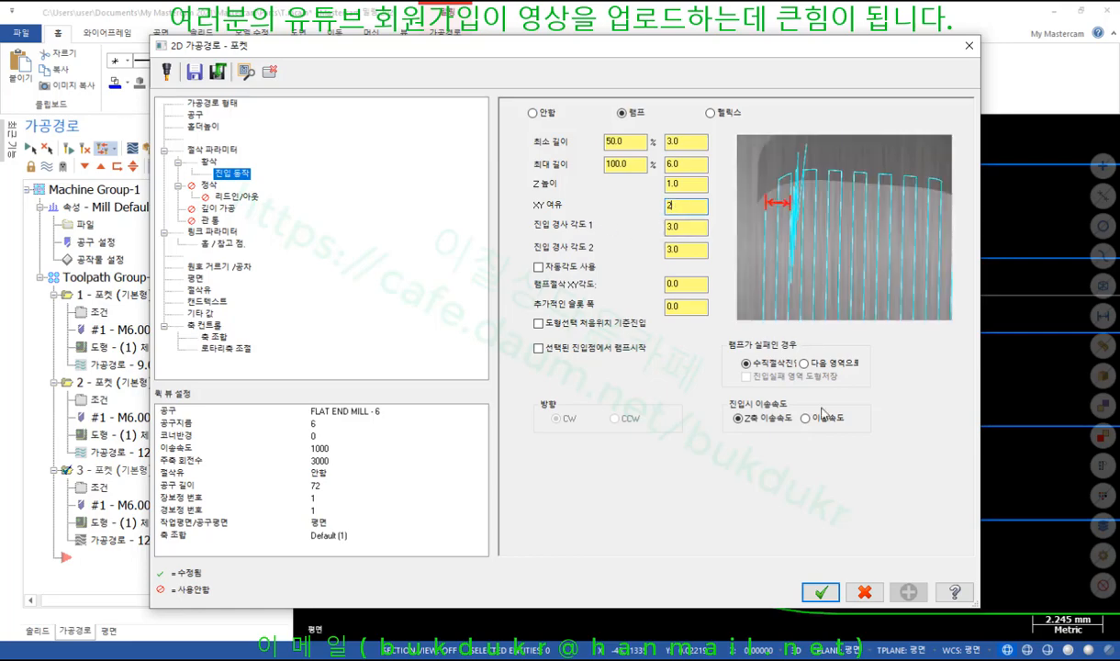
pyautogui.click(811, 590)
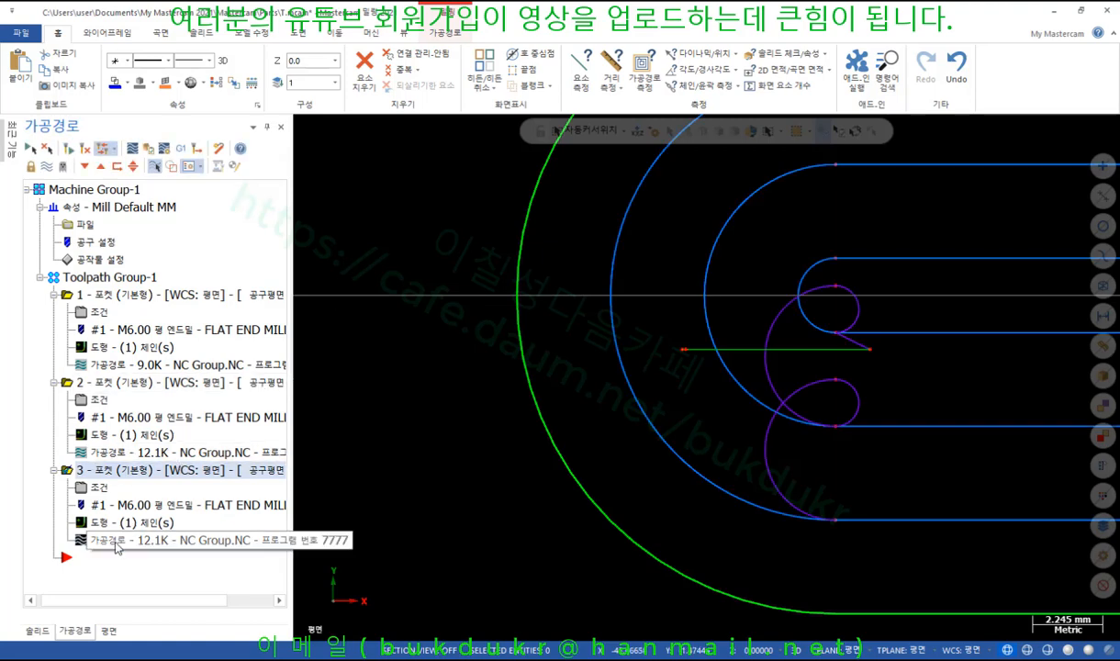
# Backplot the second pocket and save the cutter's outline at the ramp end as geometry
pyautogui.click(119, 385)
pyautogui.click(137, 451)
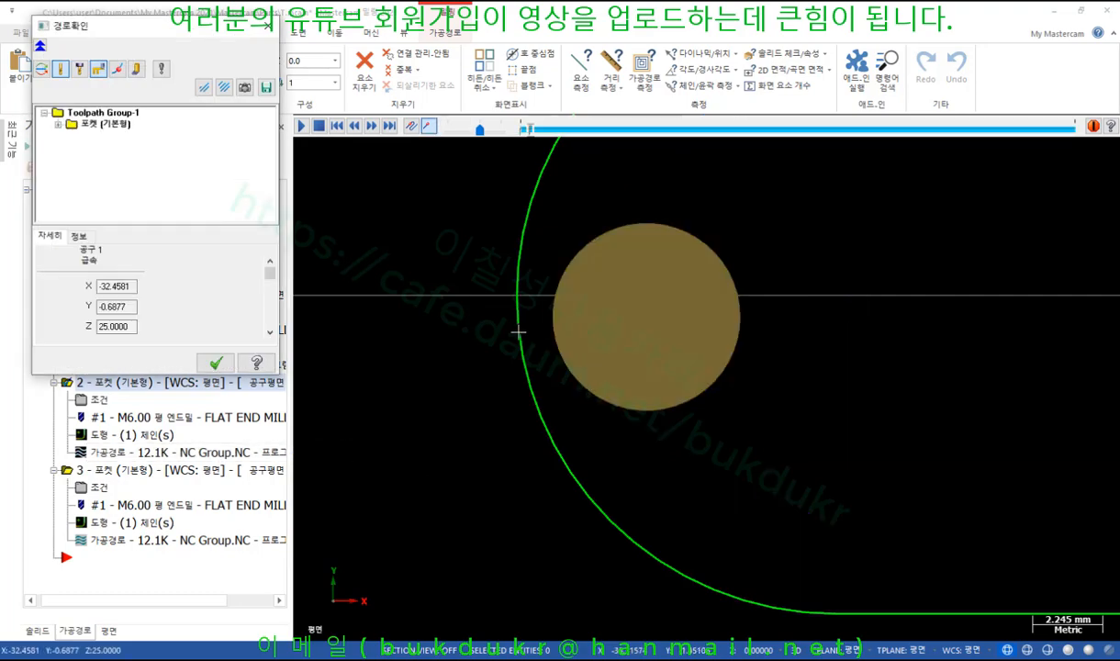
pyautogui.click(251, 94)
pyautogui.click(82, 151)
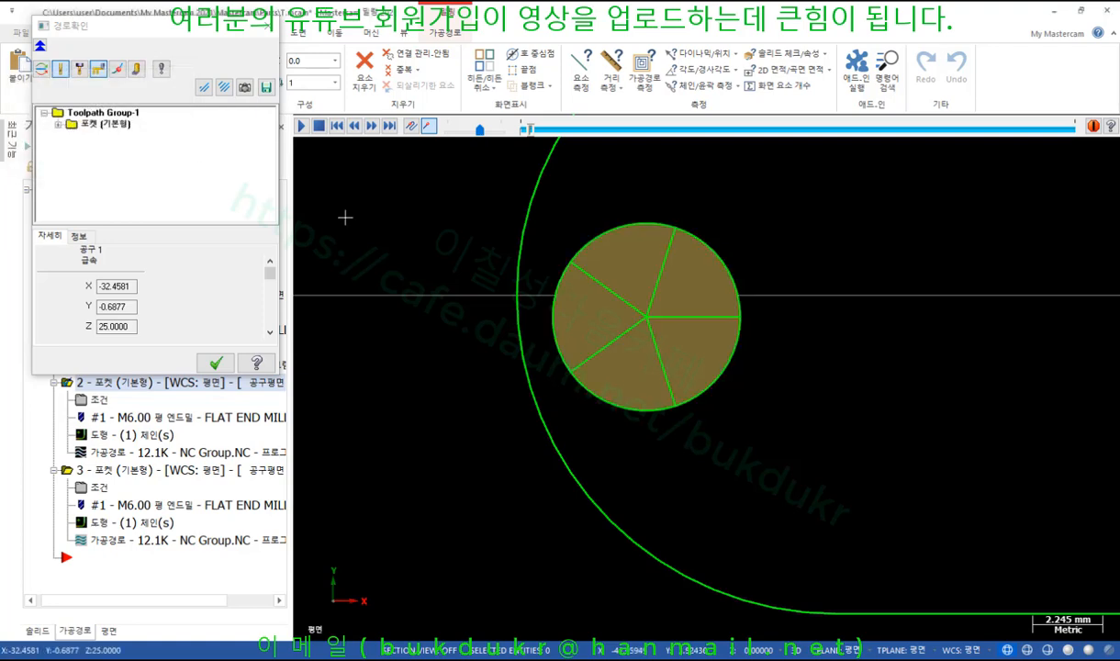
pyautogui.click(215, 362)
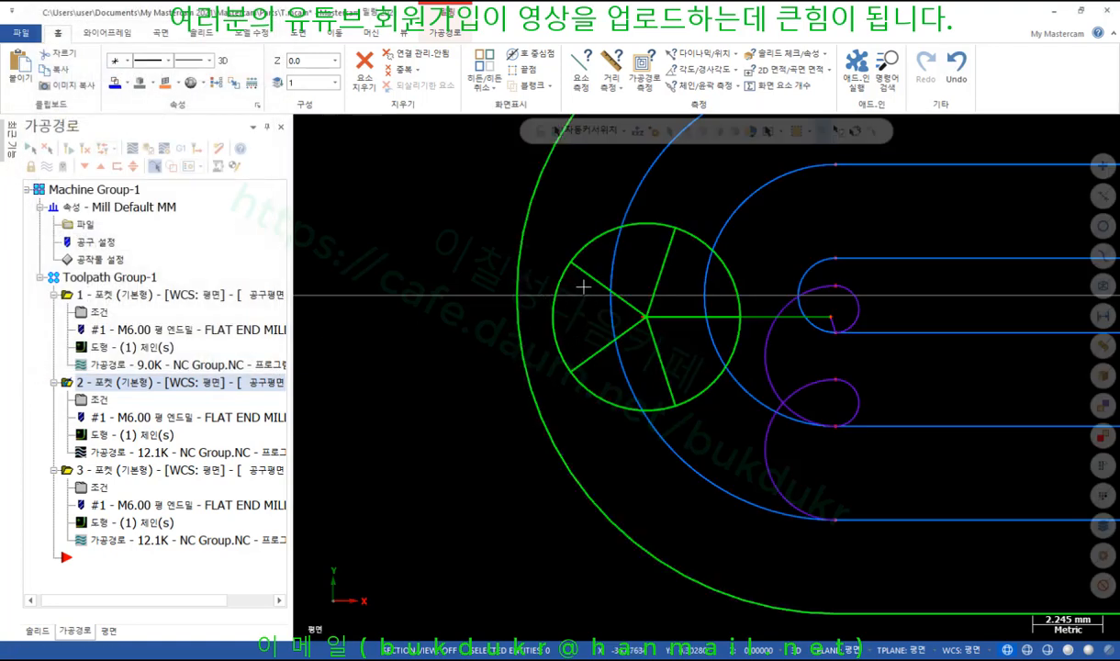
# Backplot the third pocket and step through its ramp entry to compare the cutter position with the saved outline
pyautogui.click(138, 469)
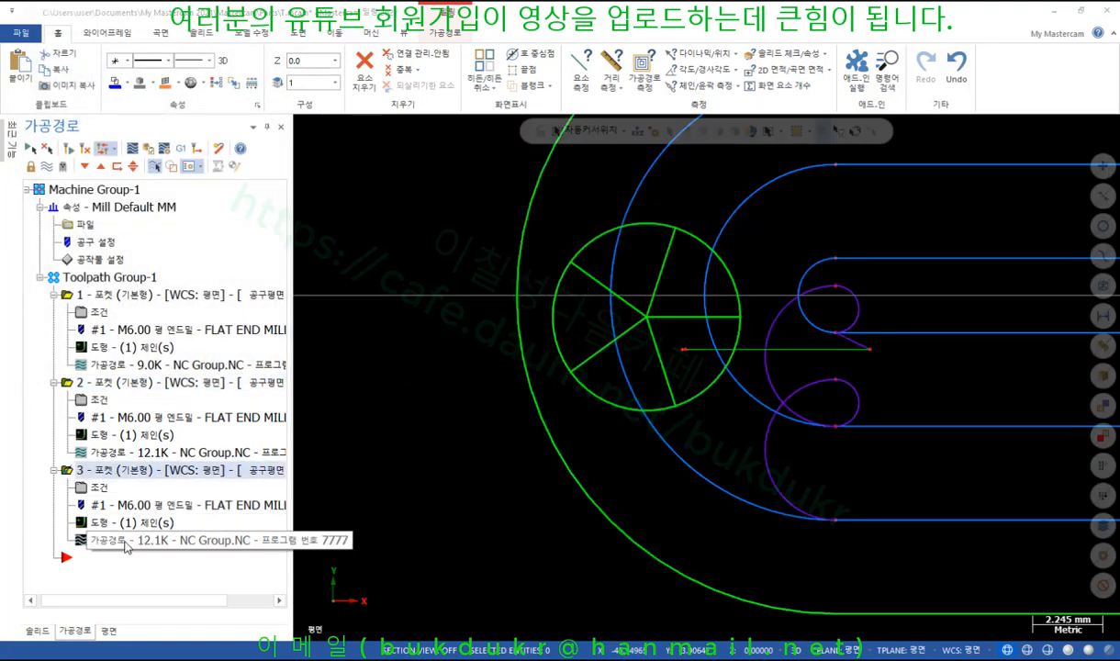
pyautogui.click(125, 543)
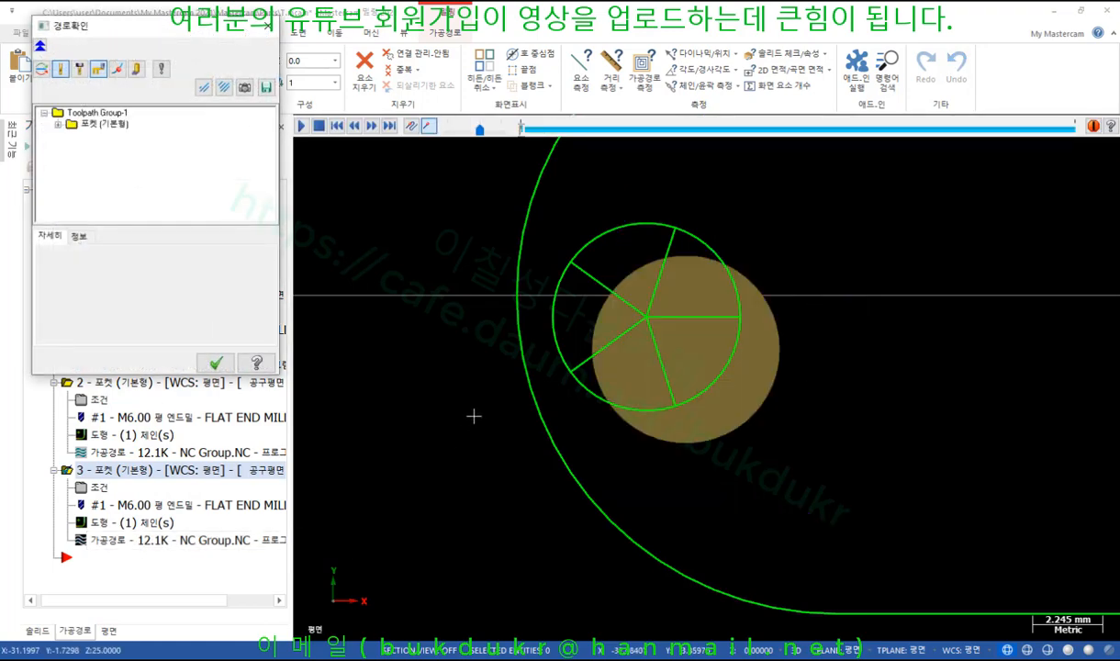
pyautogui.press('s')
pyautogui.press('s')
pyautogui.press('s')
pyautogui.press('s')
pyautogui.press('s')
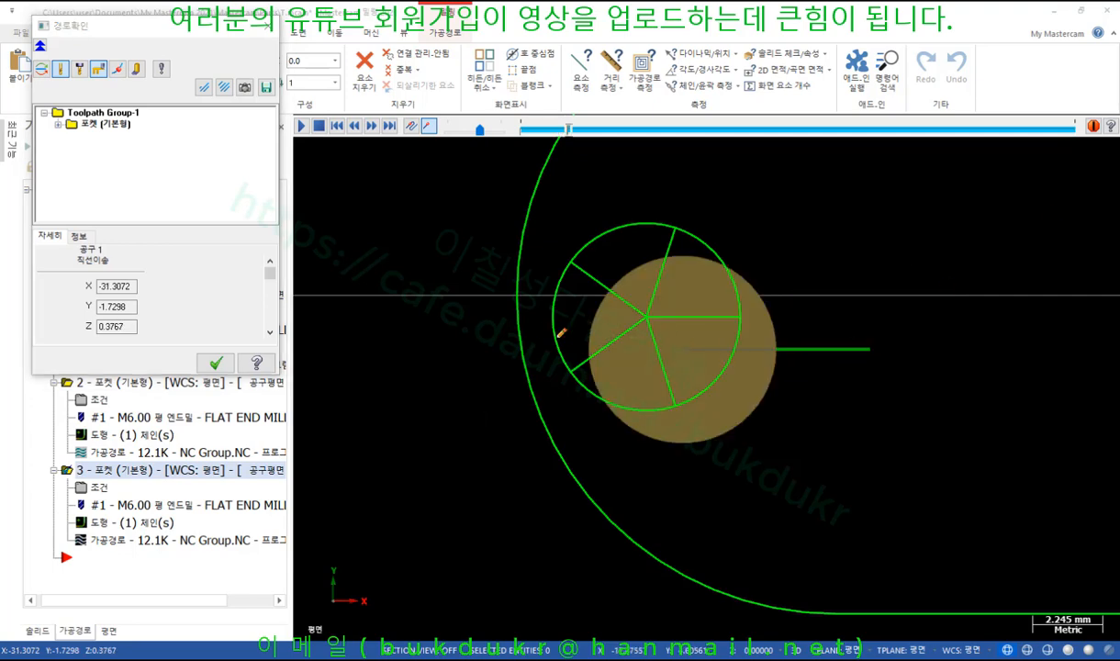
# Mark the second and third pockets' wall gaps as 1 and 2, clear the drawing overlay and close the backplot
pyautogui.moveTo(519, 317); pyautogui.dragTo(528, 360)
pyautogui.moveTo(549, 310); pyautogui.dragTo(559, 356)
pyautogui.moveTo(531, 283); pyautogui.dragTo(533, 297)
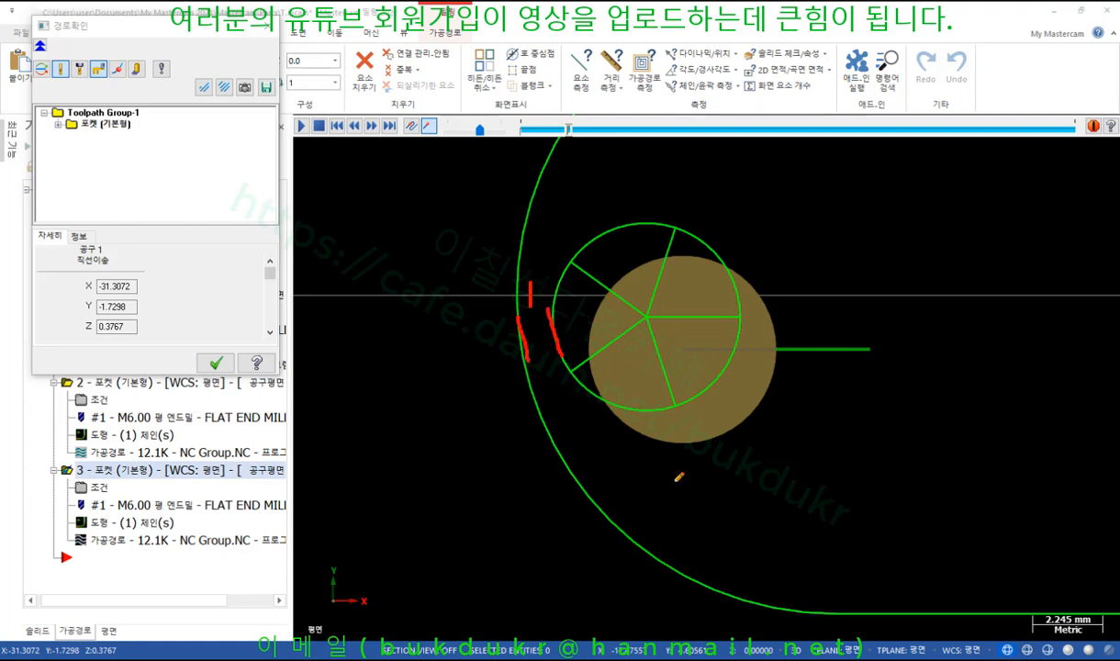
pyautogui.moveTo(524, 350); pyautogui.dragTo(535, 424)
pyautogui.moveTo(586, 359); pyautogui.dragTo(602, 430)
pyautogui.moveTo(560, 392); pyautogui.dragTo(584, 410)
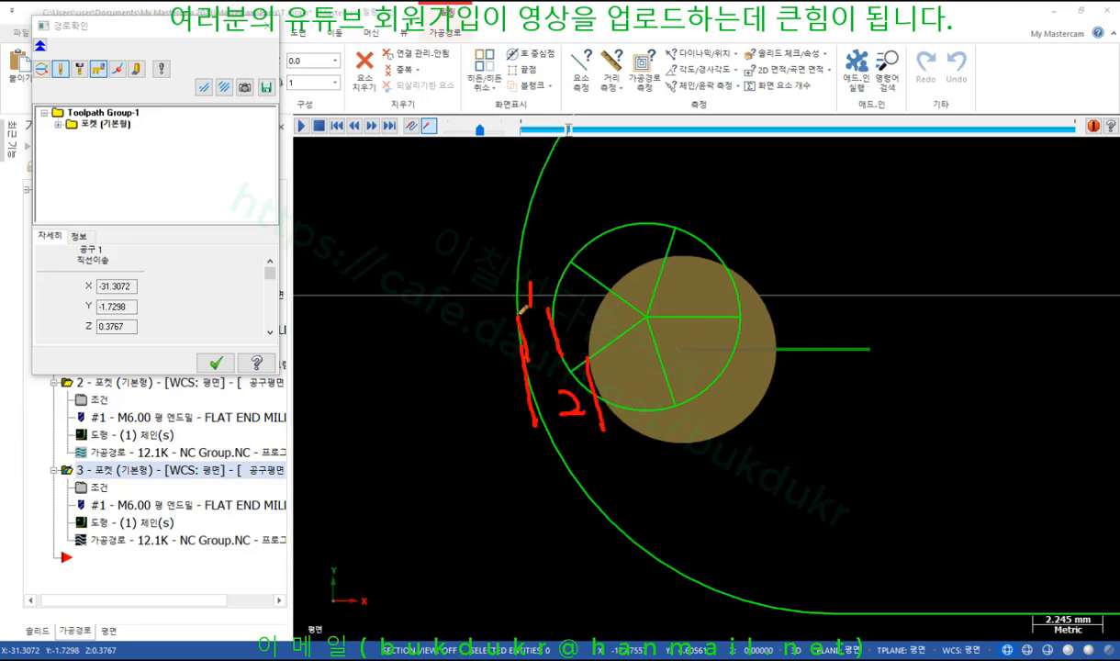
pyautogui.moveTo(516, 317); pyautogui.dragTo(546, 314)
pyautogui.moveTo(528, 379); pyautogui.dragTo(592, 363)
pyautogui.rightClick(524, 310)
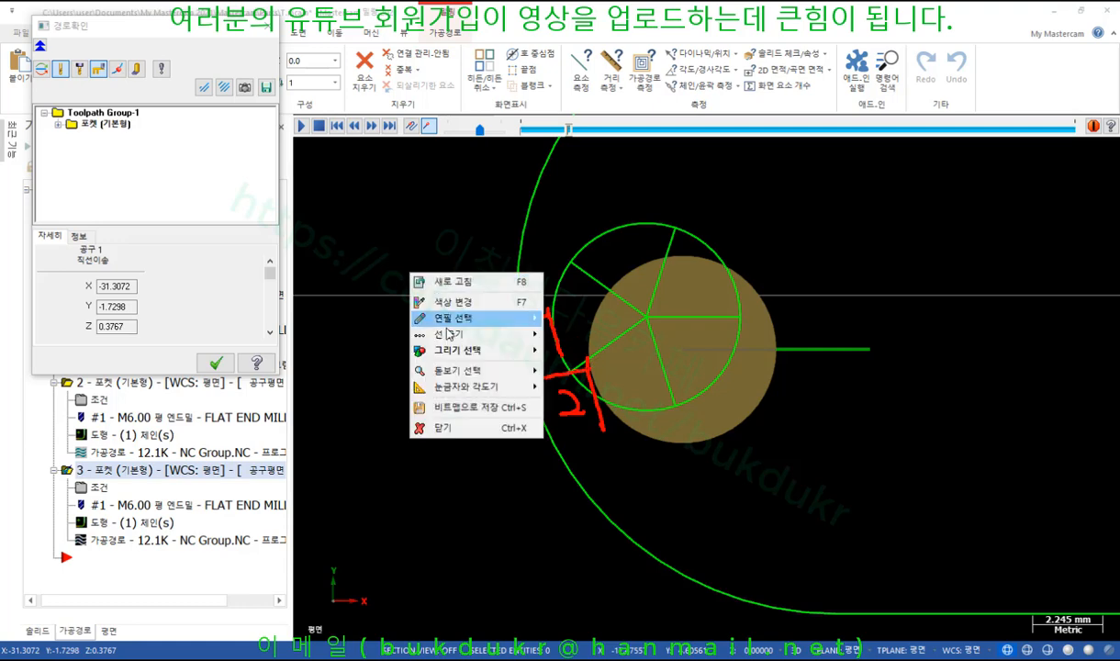
pyautogui.click(440, 409)
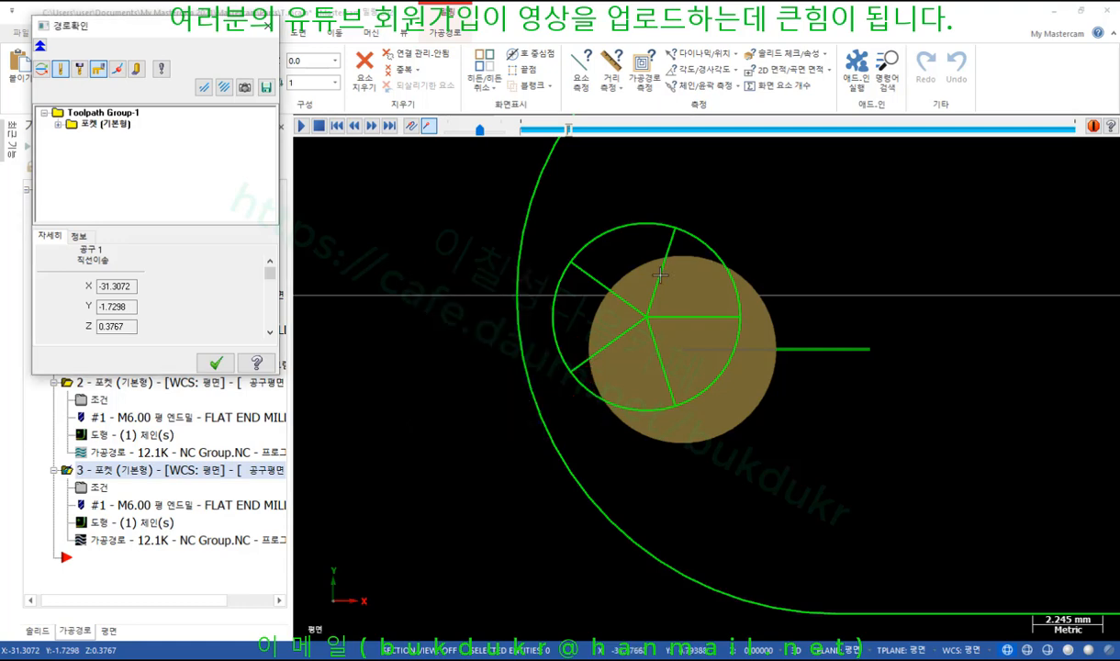
pyautogui.click(218, 361)
pyautogui.scroll(-2, 423, 340)
pyautogui.scroll(-1, 400, 333)
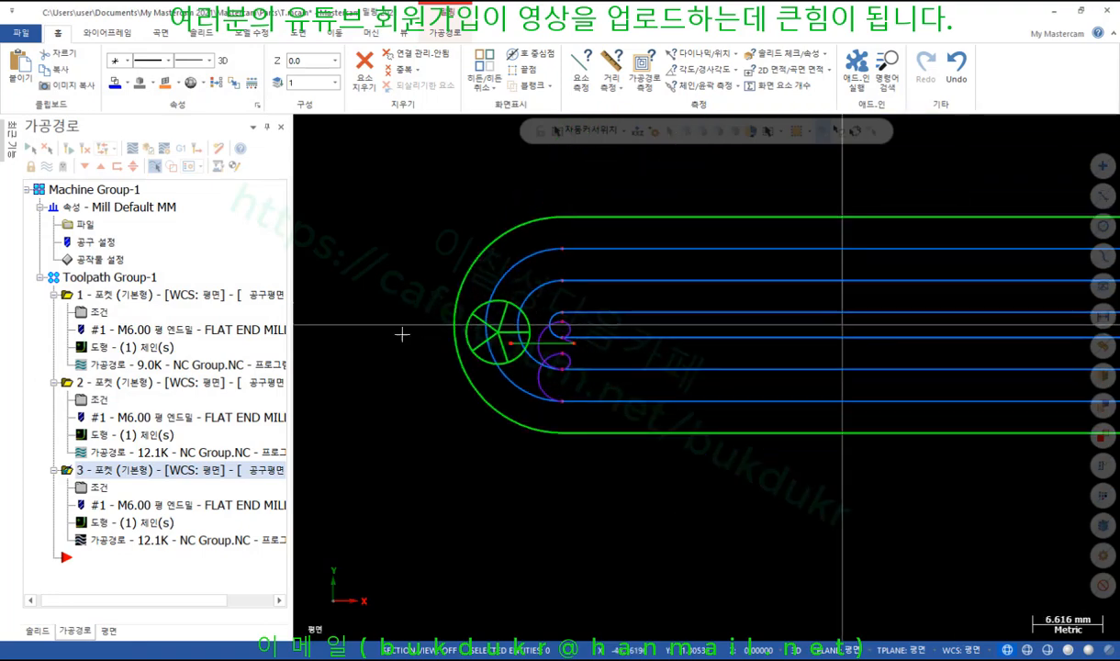
pyautogui.scroll(-1, 364, 280)
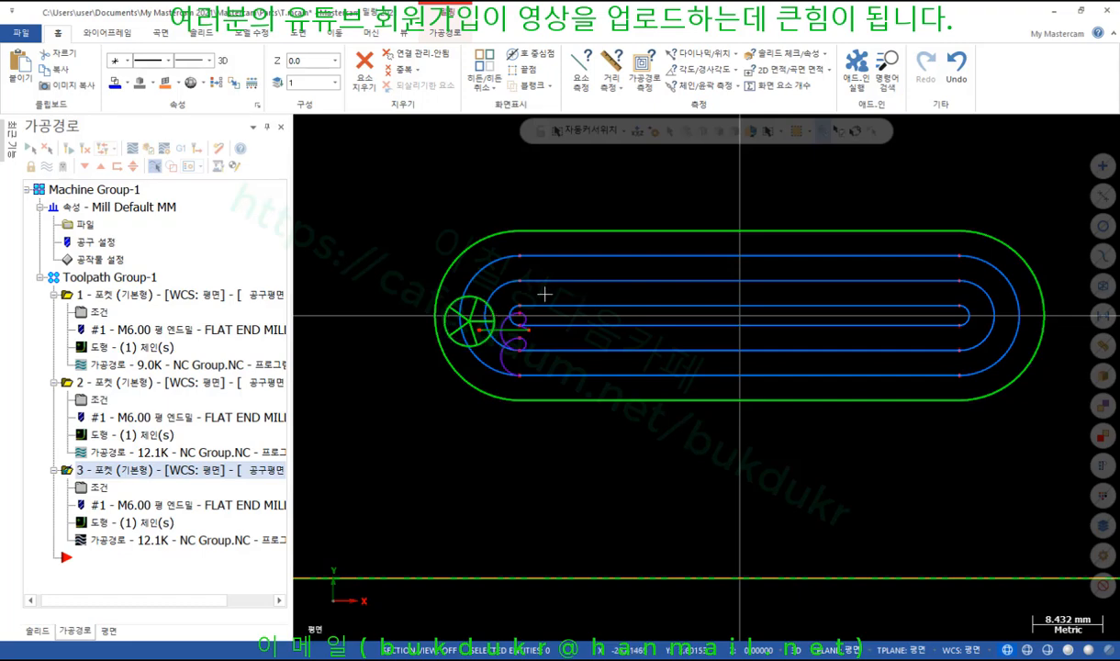
pyautogui.scroll(1, 457, 323)
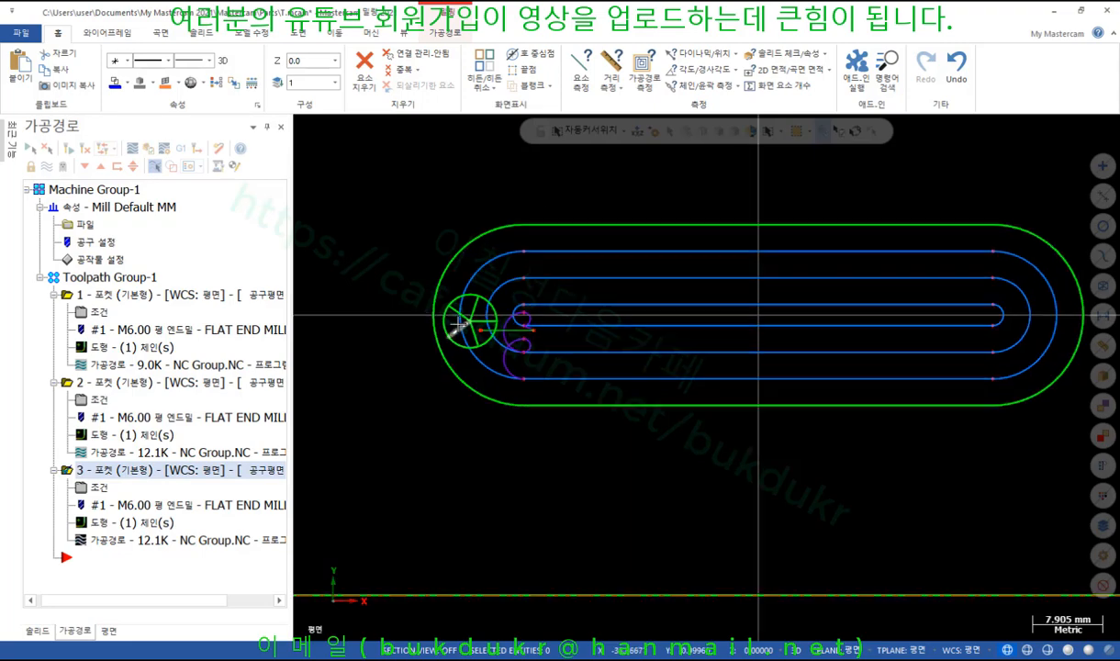
pyautogui.scroll(8, 457, 323)
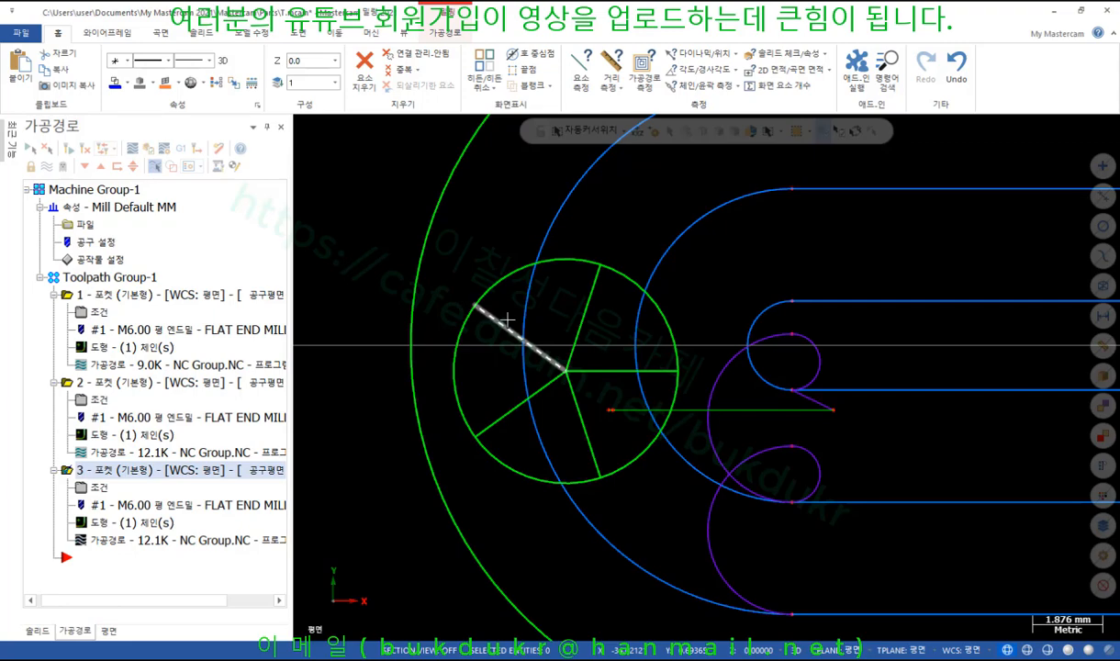
# Enable finishing (정삭) in the third pocket operation and set its 가공간격 to 1
pyautogui.click(104, 493)
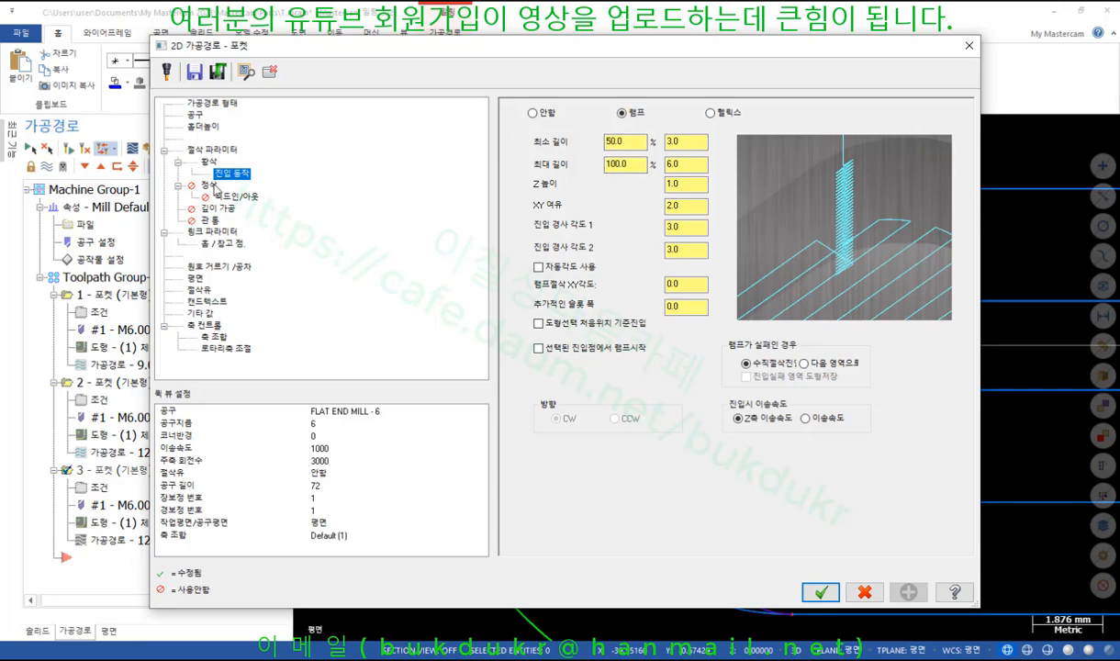
pyautogui.click(211, 185)
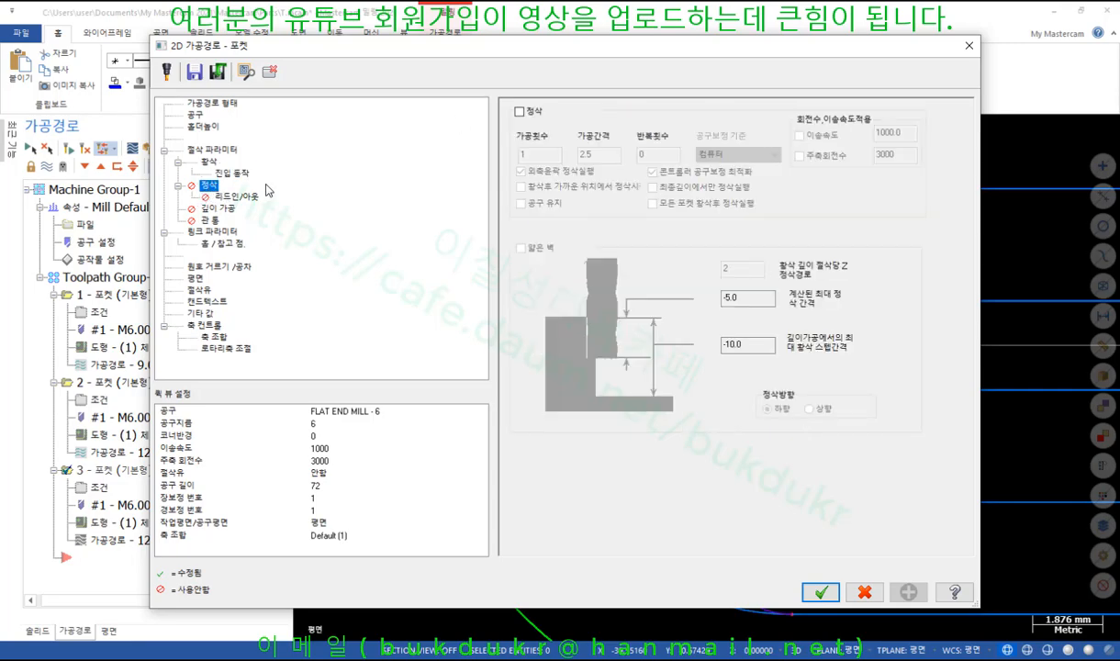
pyautogui.click(519, 111)
pyautogui.click(607, 155)
pyautogui.moveTo(607, 155); pyautogui.dragTo(578, 155)
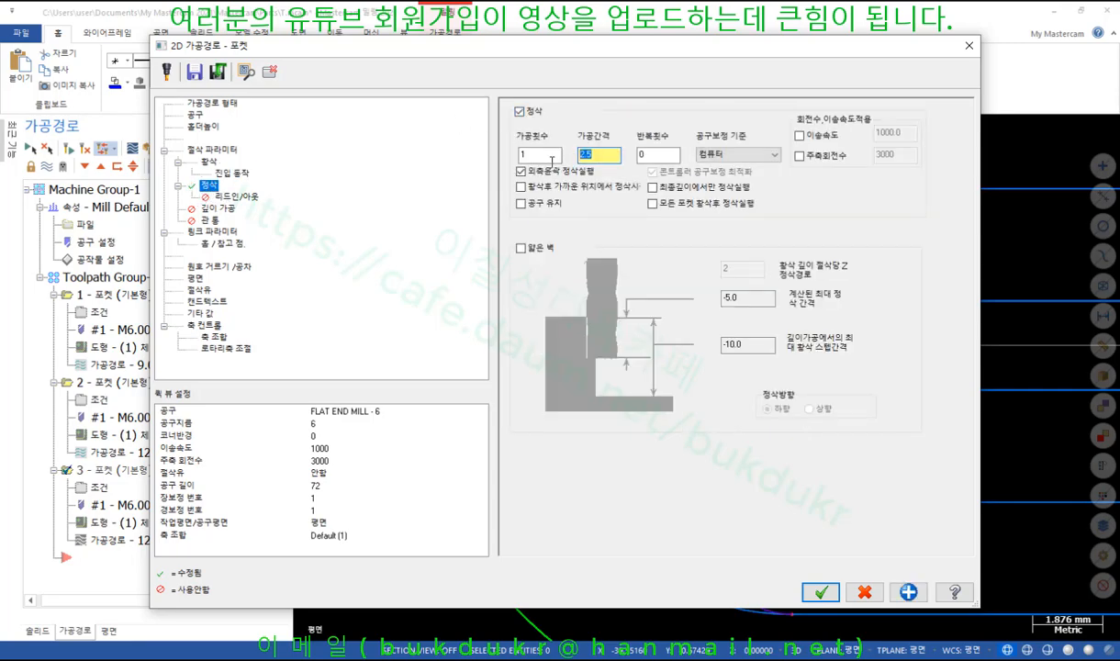
pyautogui.write('1')
# Set the third pocket's ramp XY 여유 to 1.0 and accept the parameters
pyautogui.click(209, 162)
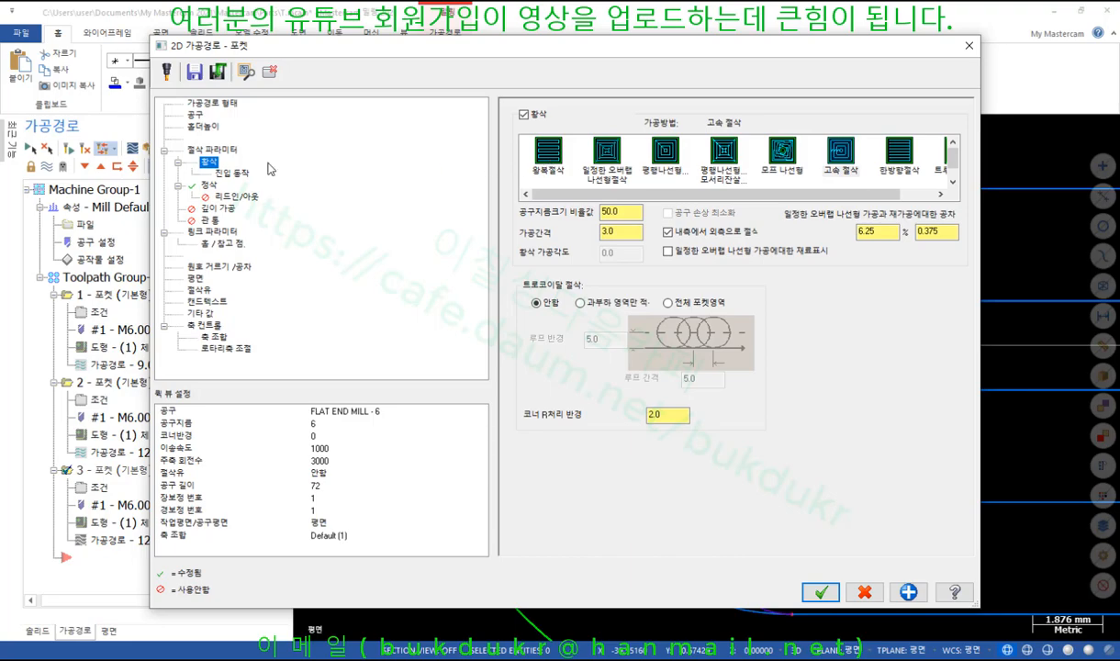
pyautogui.click(241, 176)
pyautogui.click(676, 208)
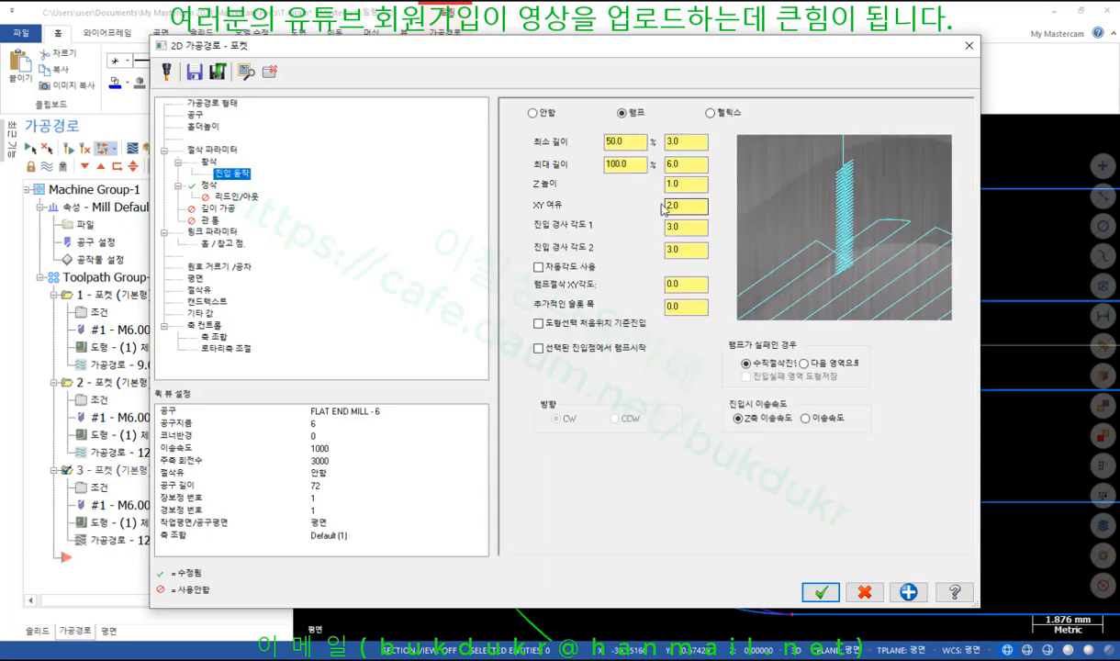
pyautogui.click(685, 207)
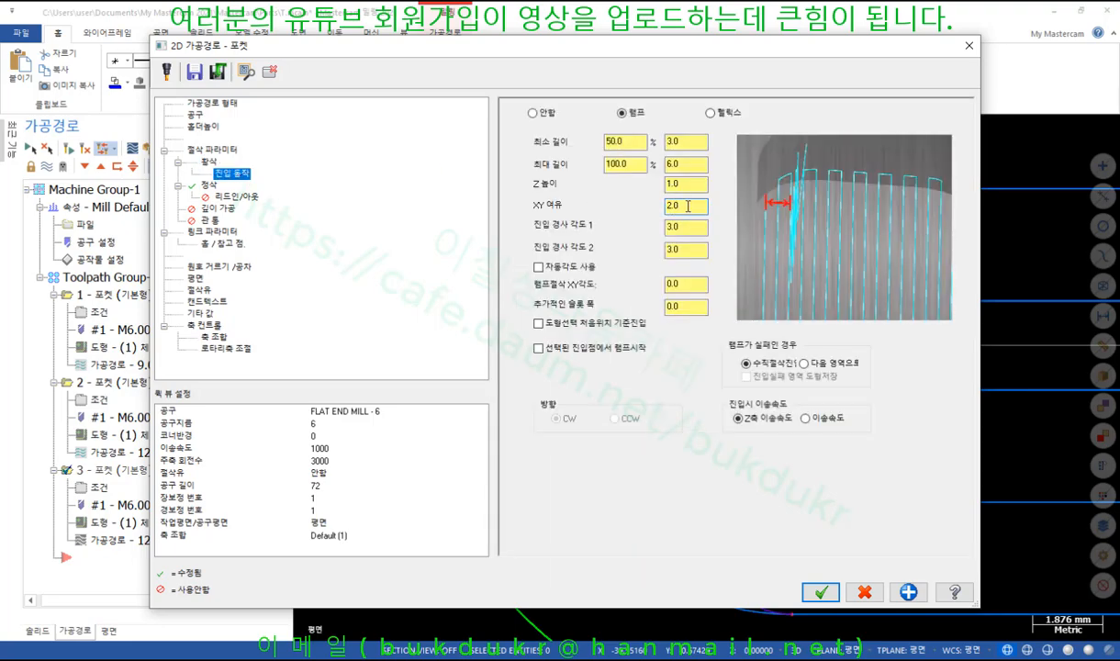
pyautogui.moveTo(685, 208); pyautogui.dragTo(668, 211)
pyautogui.write('1')
pyautogui.click(690, 188)
pyautogui.click(692, 208)
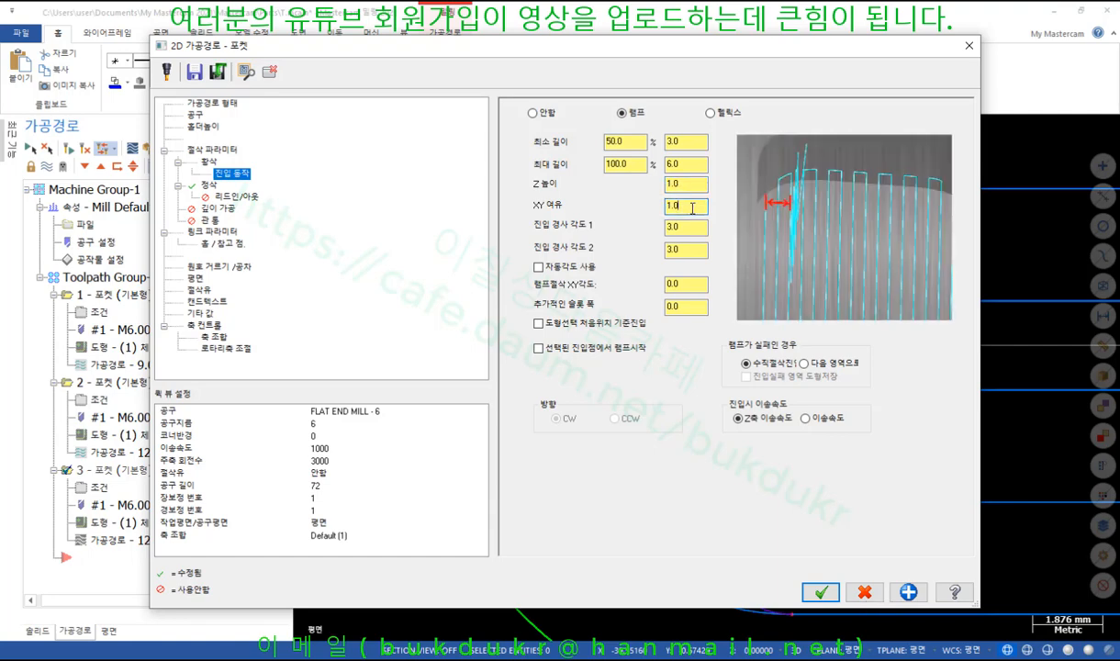
pyautogui.click(820, 593)
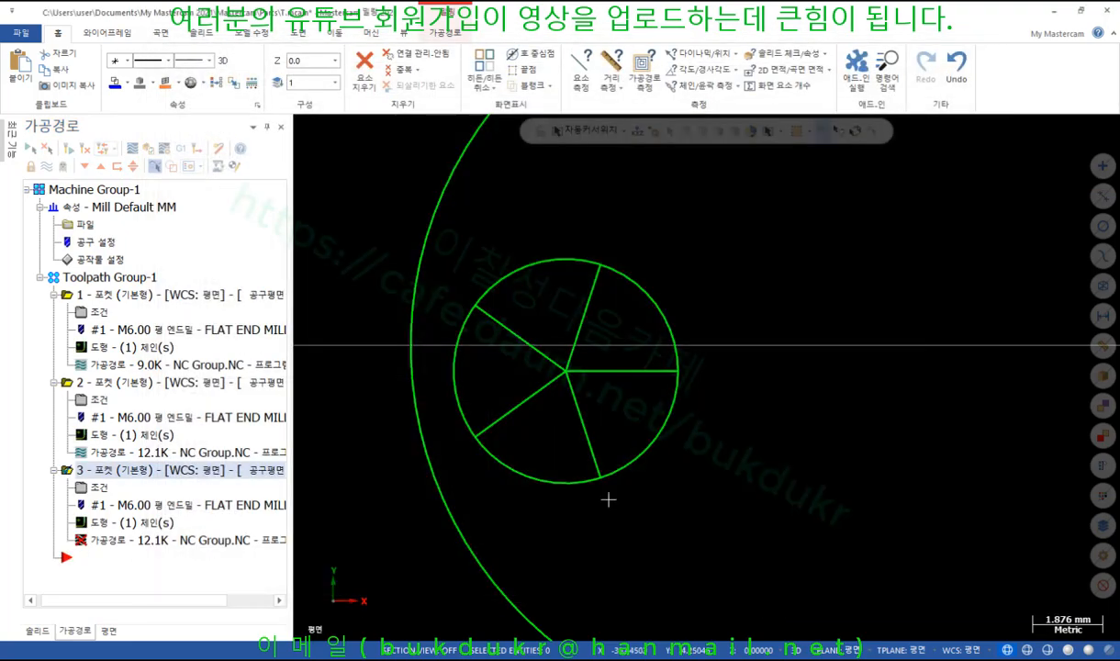
# Regenerate the third pocket operation and compare its toolpath with the second pocket's toolpath
pyautogui.click(72, 148)
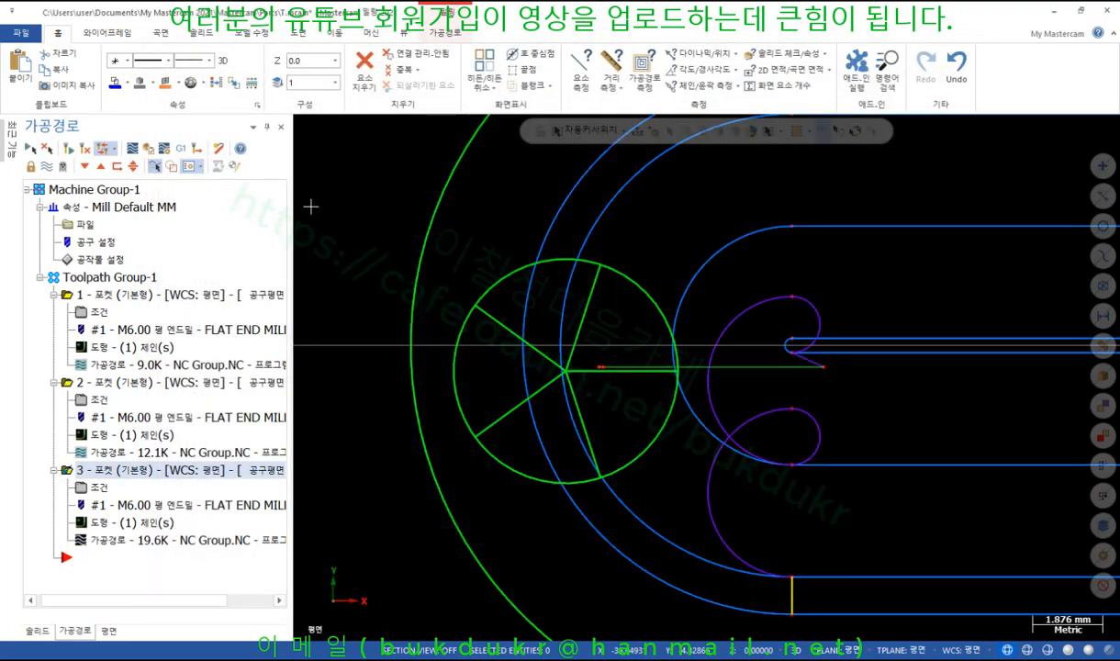
pyautogui.click(107, 387)
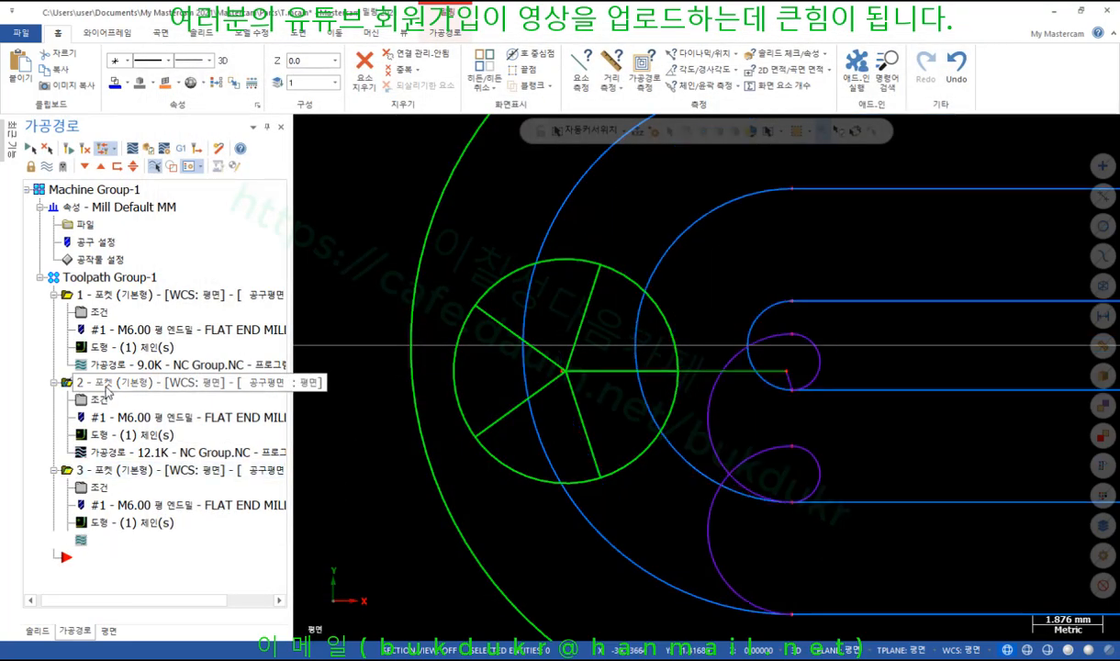
pyautogui.click(114, 470)
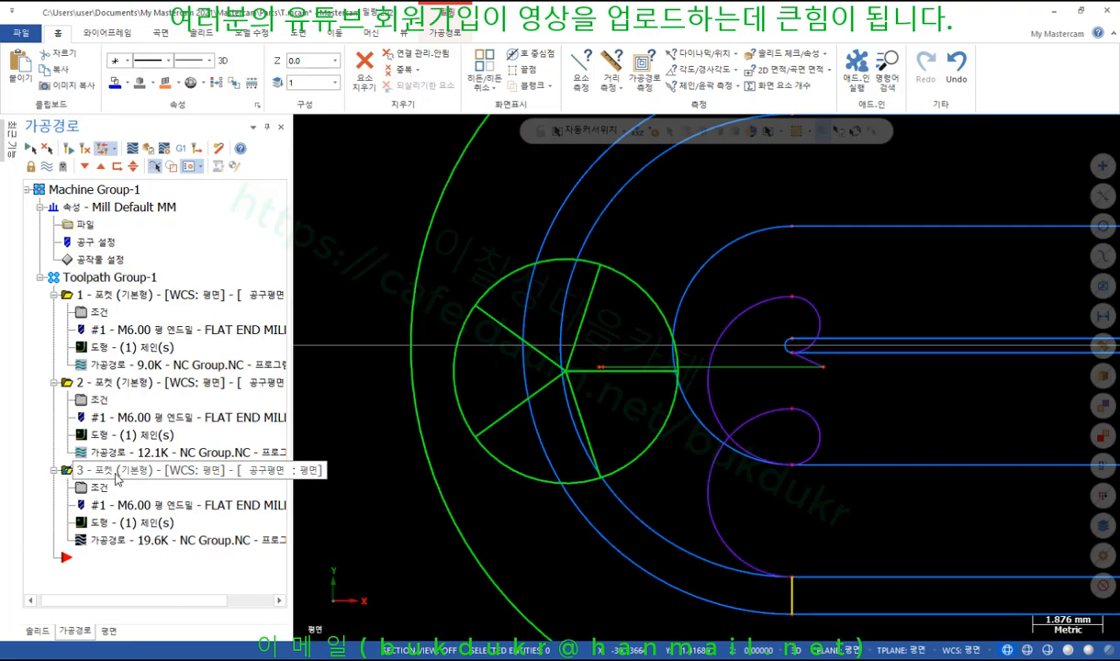
pyautogui.click(136, 383)
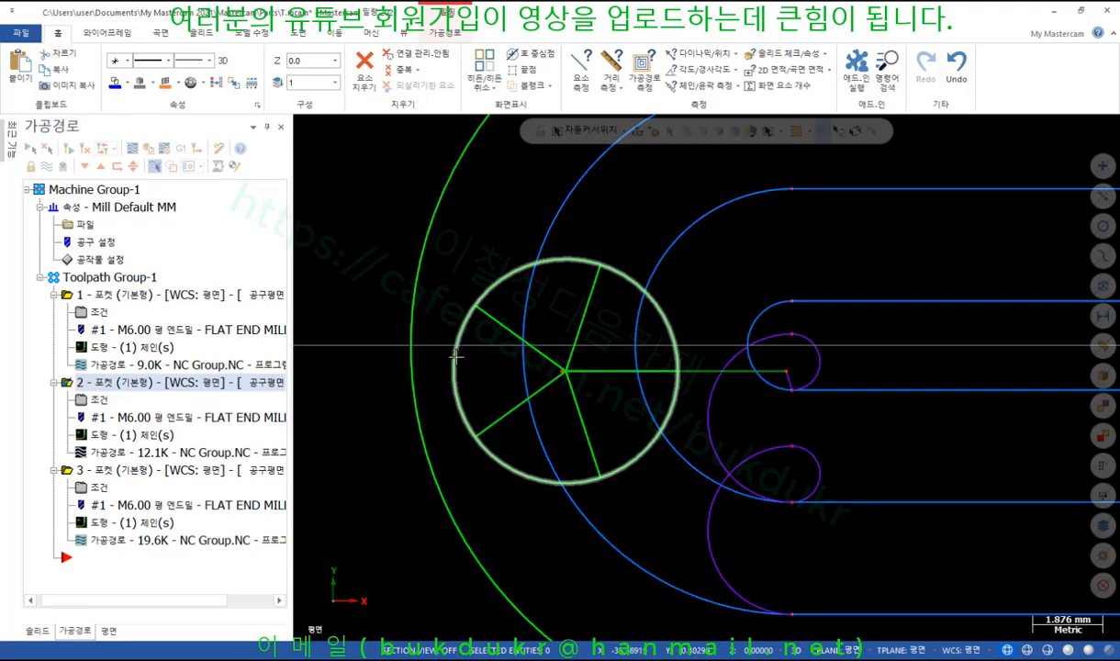
pyautogui.click(129, 474)
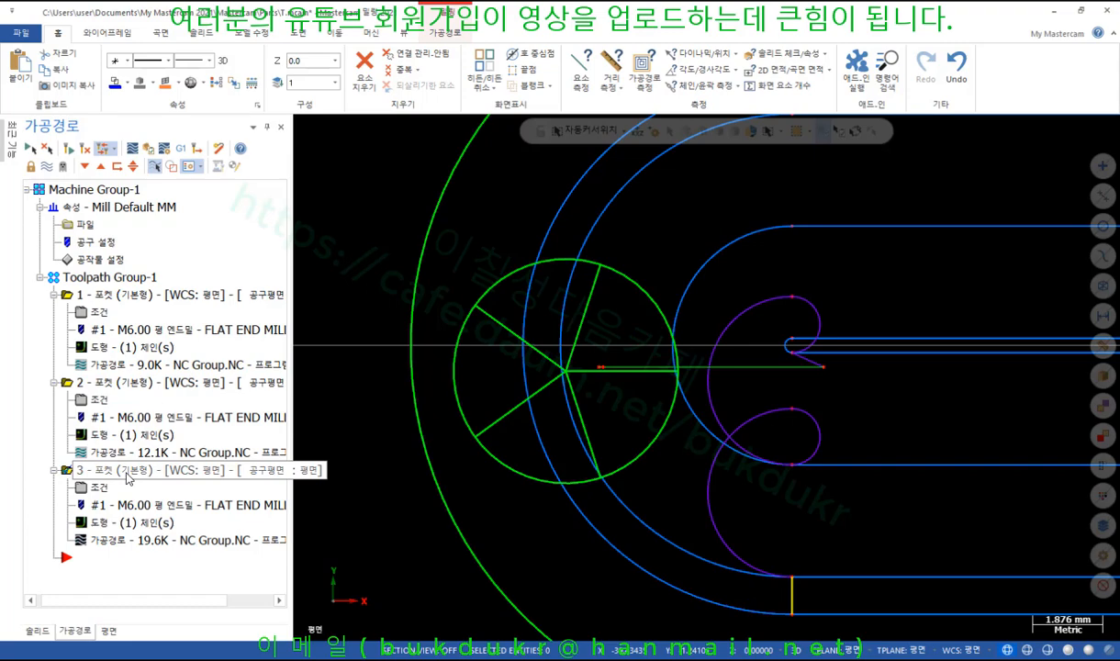
# Backplot the third pocket, save the cutter outline at its entry position as geometry and close the backplot
pyautogui.click(133, 540)
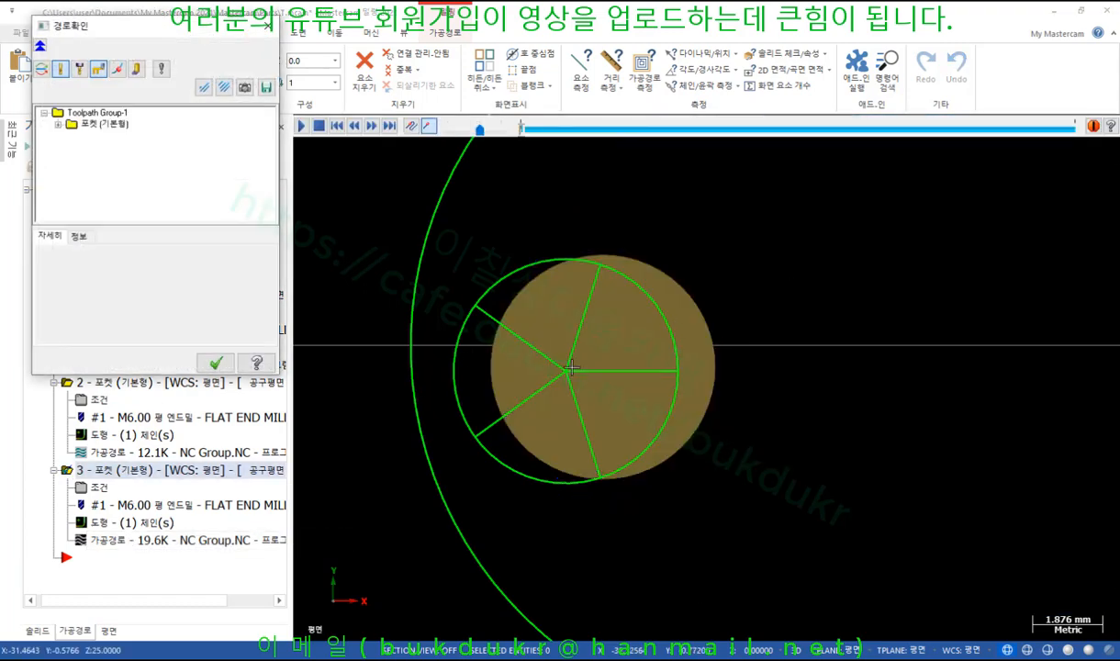
pyautogui.click(250, 88)
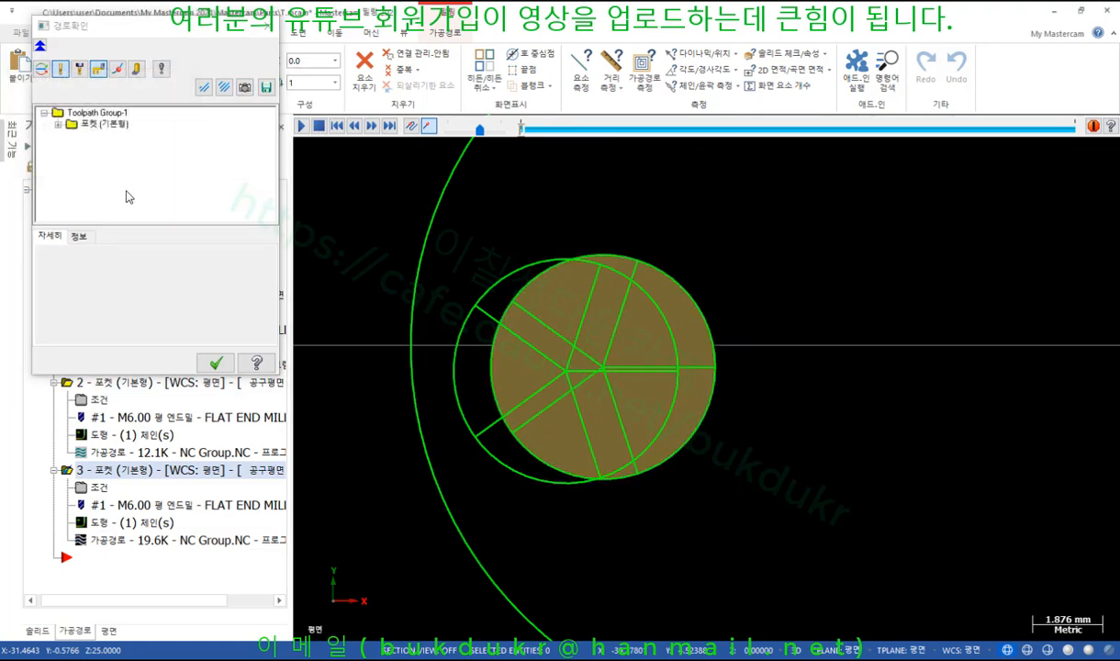
pyautogui.click(216, 363)
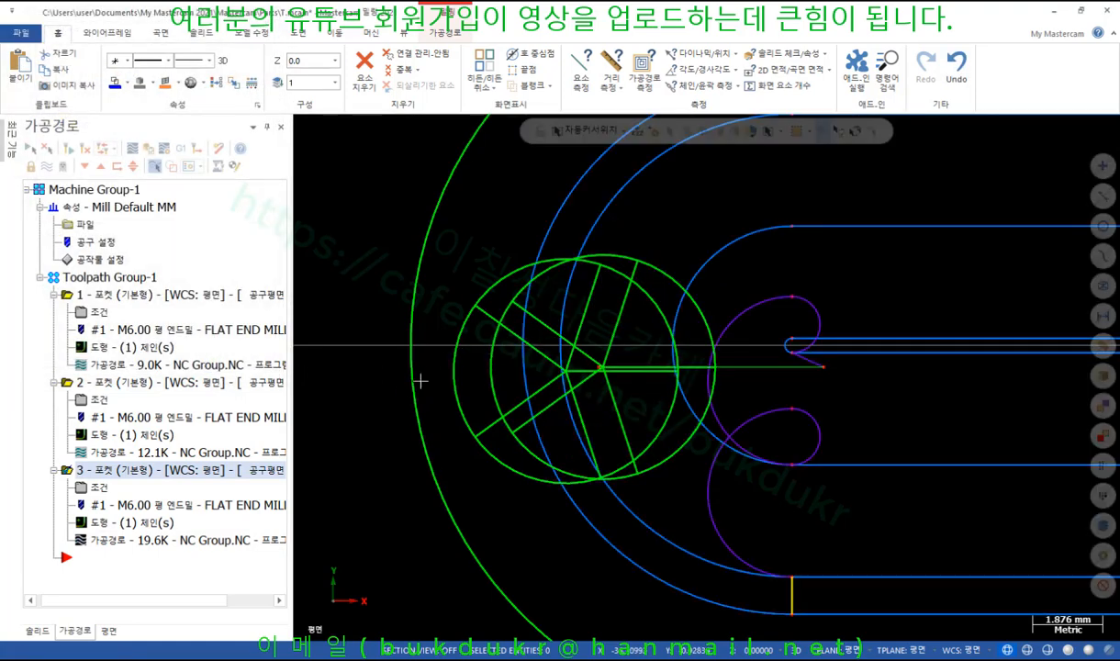
# Mark the gap from the pocket wall to the first cutter outline as 1 and underline the third pocket operation
pyautogui.scroll(2, 401, 372)
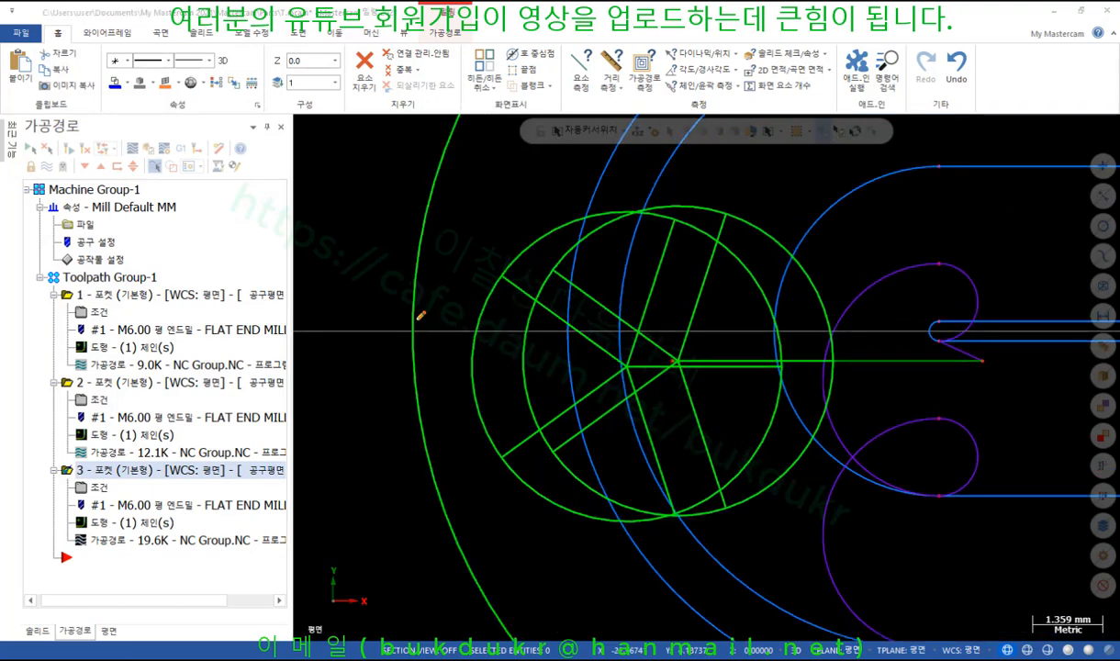
pyautogui.moveTo(416, 312); pyautogui.dragTo(415, 386)
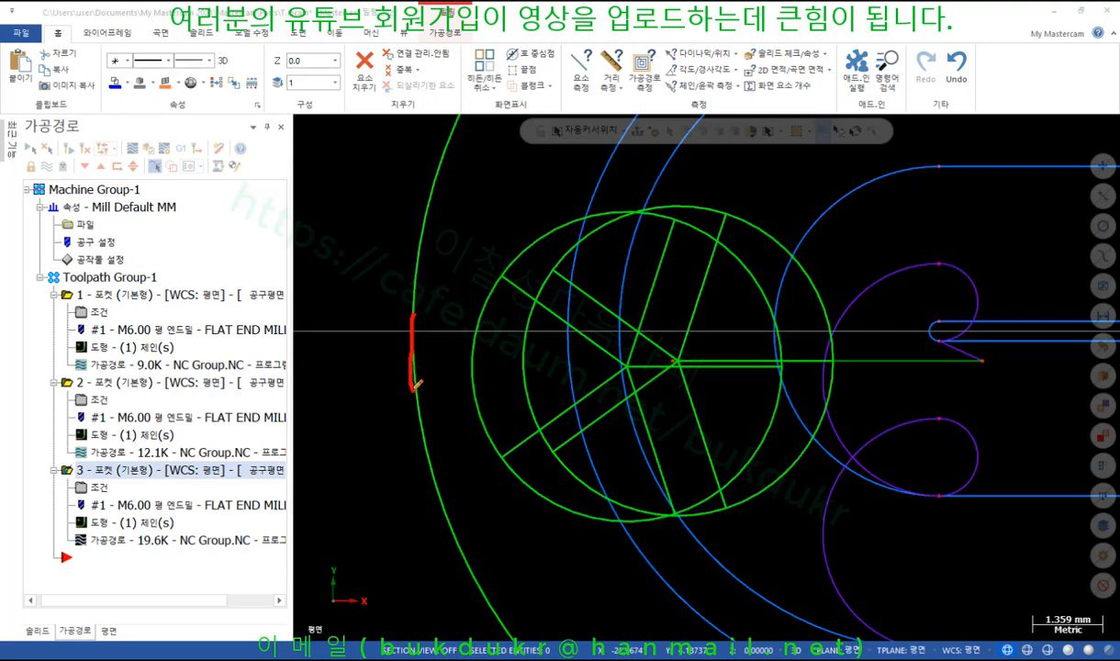
pyautogui.moveTo(418, 342); pyautogui.dragTo(431, 437)
pyautogui.moveTo(415, 374)
pyautogui.mouseDown()
pyautogui.moveTo(476, 376)
pyautogui.moveTo(465, 393)
pyautogui.mouseUp()
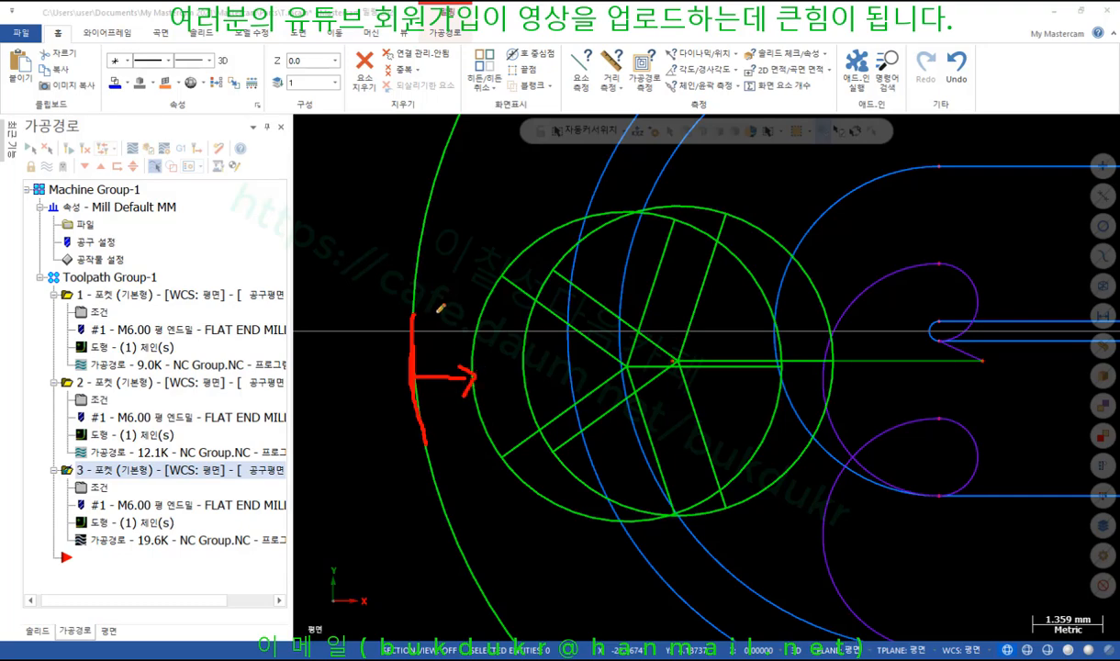
pyautogui.moveTo(438, 310); pyautogui.dragTo(438, 334)
pyautogui.moveTo(73, 481); pyautogui.dragTo(261, 474)
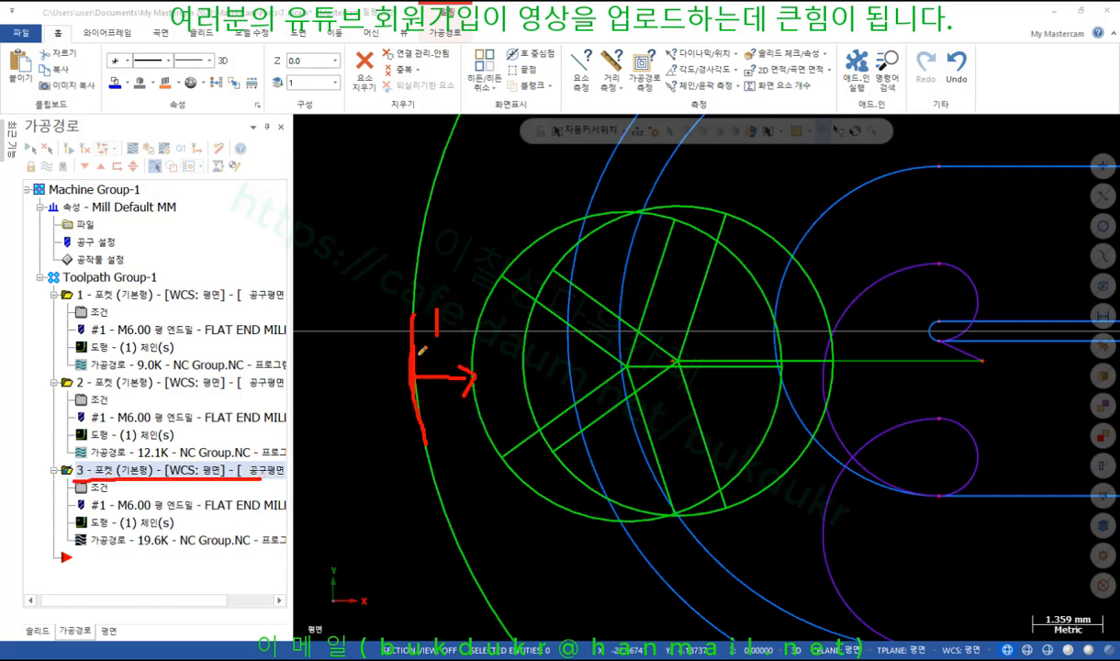
# Mark the offset between the two cutter outlines, draw an arrow along the pocket wall and clear the drawing overlay
pyautogui.moveTo(470, 332); pyautogui.dragTo(487, 456)
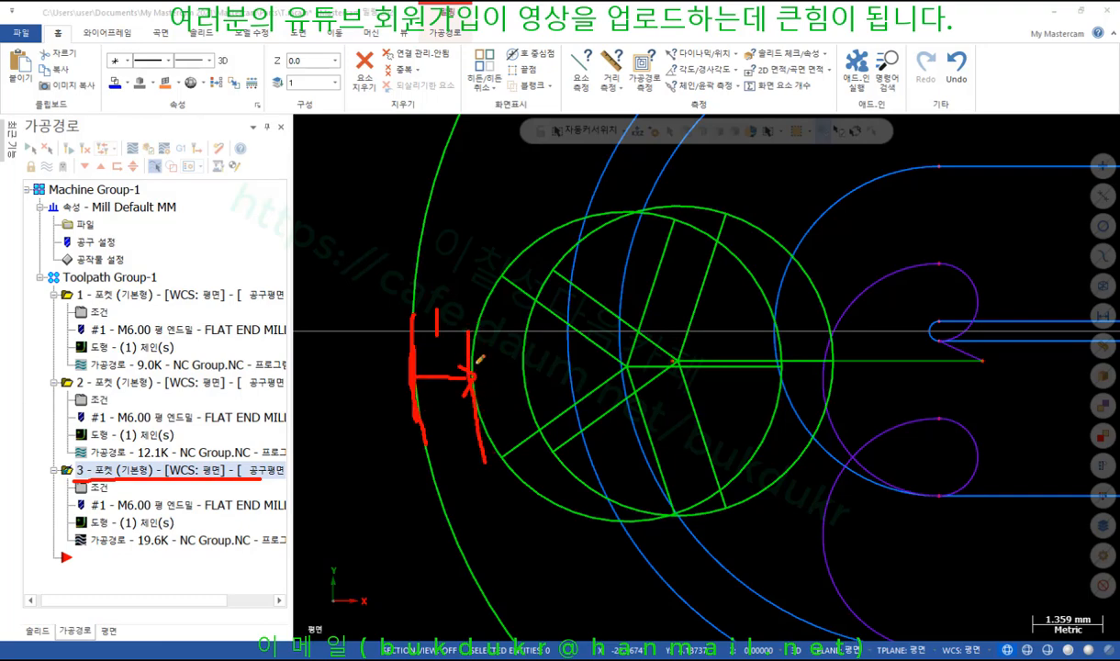
pyautogui.moveTo(474, 370); pyautogui.dragTo(481, 470)
pyautogui.moveTo(471, 372)
pyautogui.mouseDown()
pyautogui.moveTo(517, 370)
pyautogui.moveTo(516, 385)
pyautogui.mouseUp()
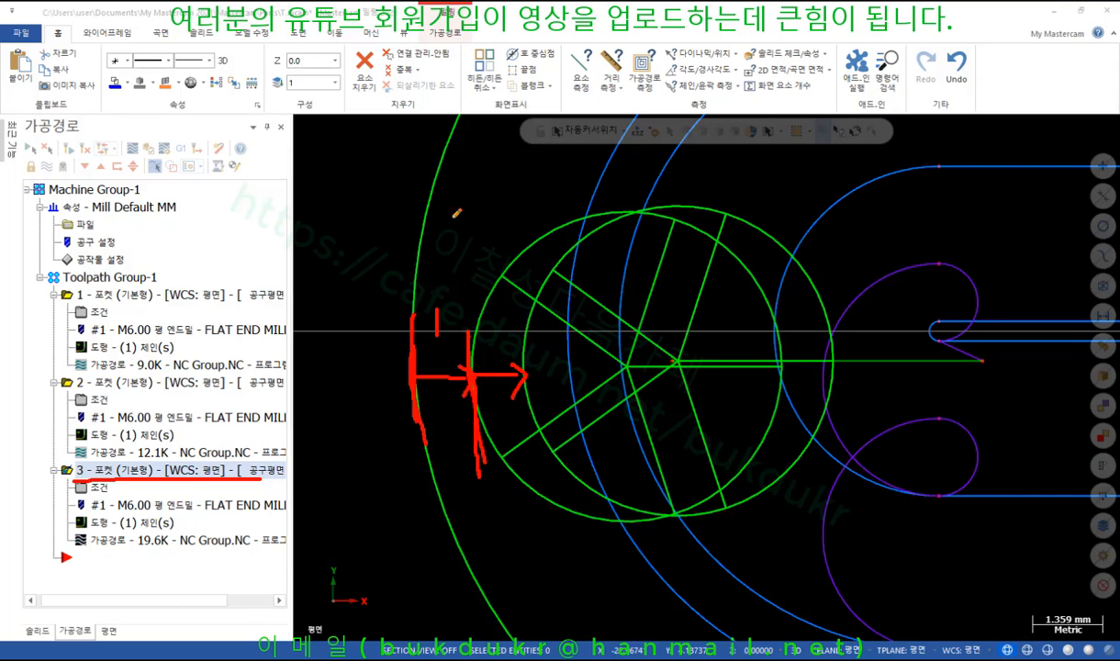
pyautogui.moveTo(441, 161)
pyautogui.mouseDown()
pyautogui.moveTo(400, 266)
pyautogui.moveTo(432, 276)
pyautogui.mouseUp()
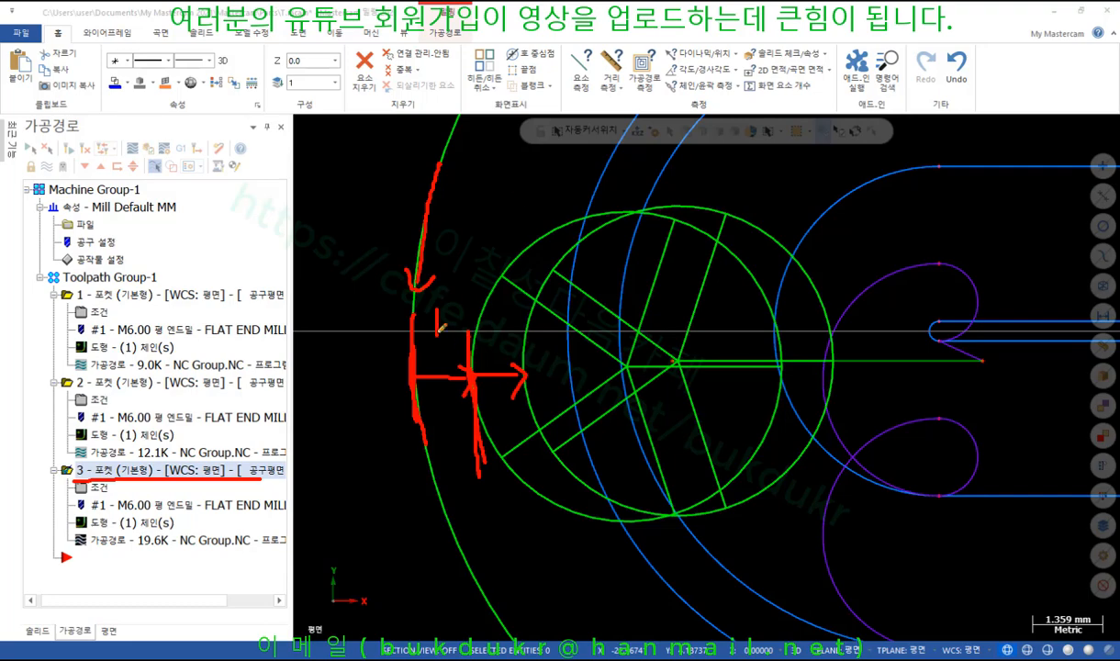
pyautogui.rightClick(290, 194)
pyautogui.click(357, 342)
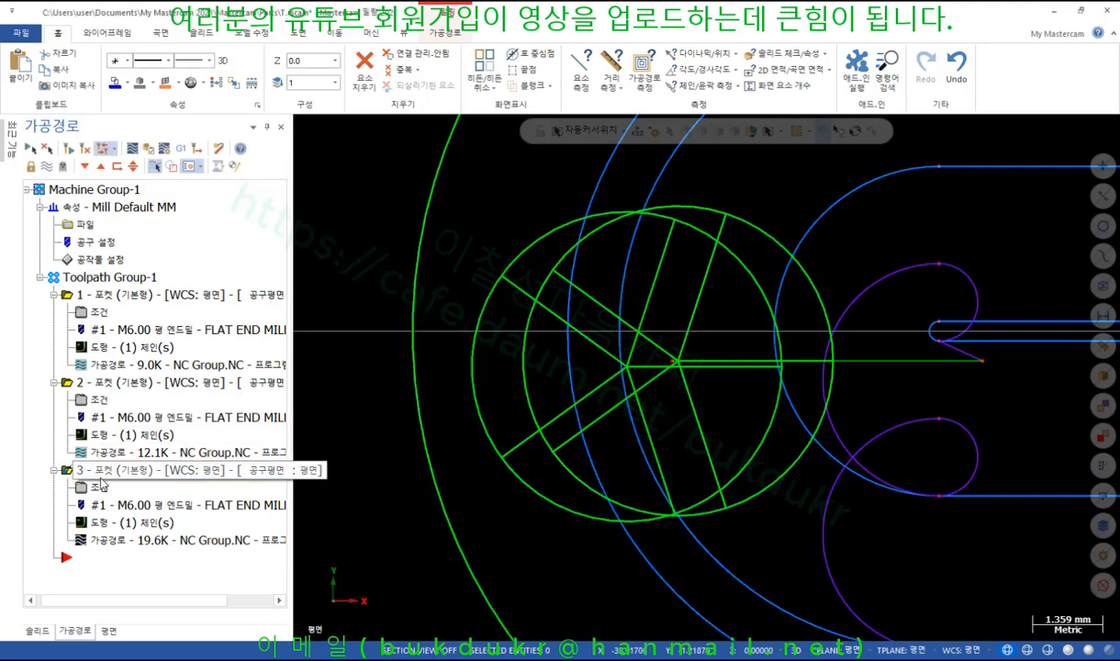
# Set the second pocket's ramp XY 여유 to 0, accept the parameters and regenerate its toolpath
pyautogui.click(99, 399)
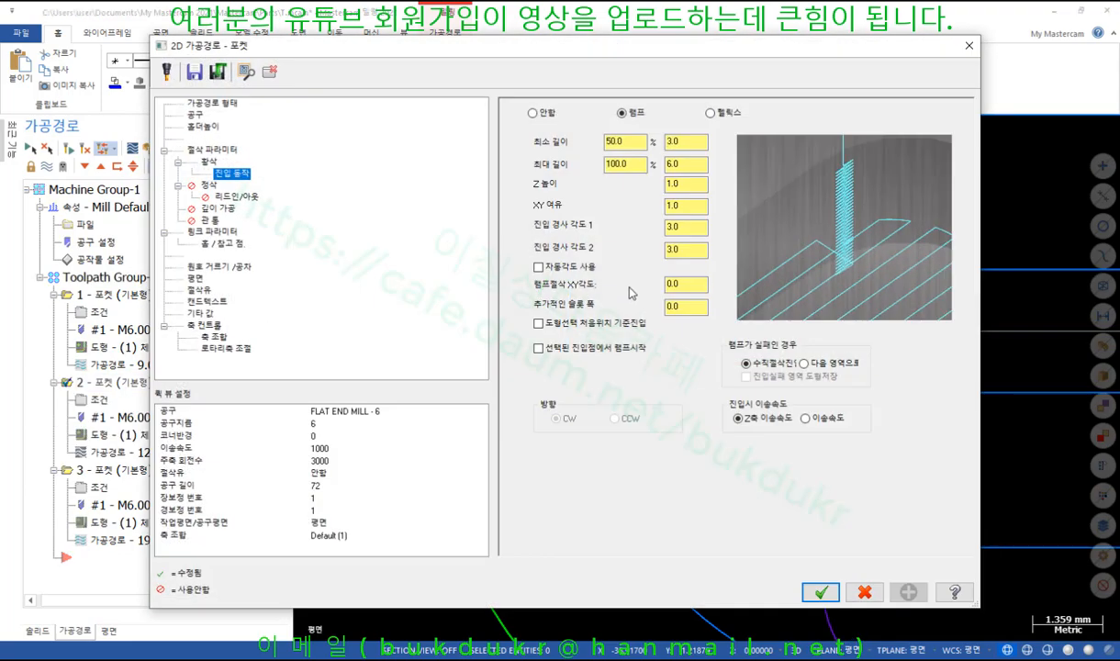
pyautogui.click(675, 205)
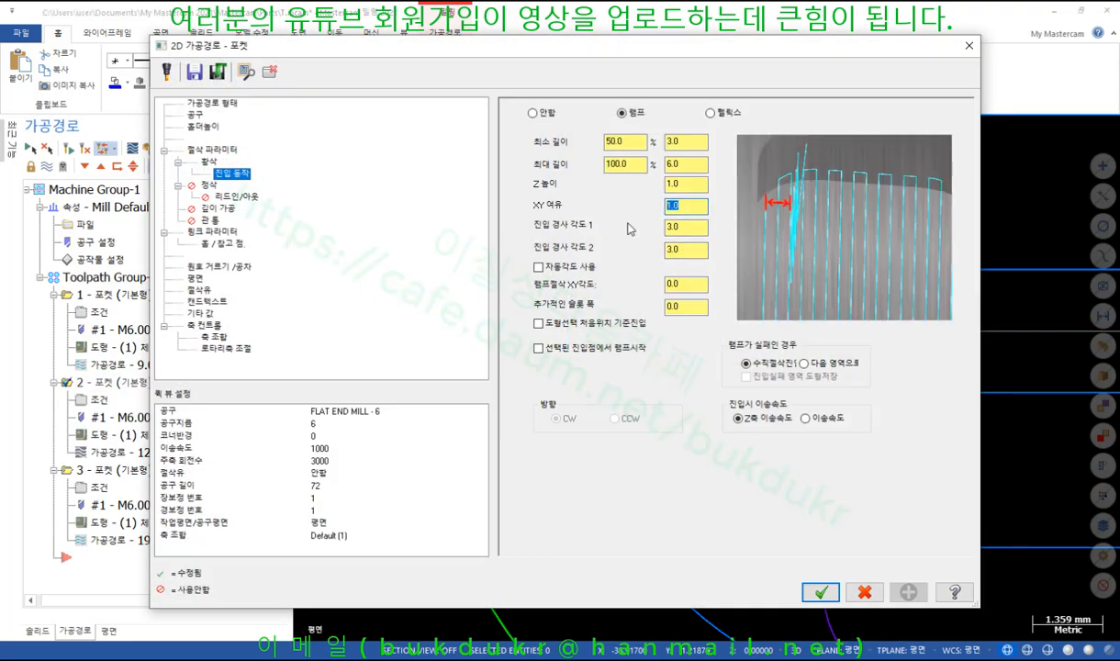
pyautogui.write('0')
pyautogui.click(820, 592)
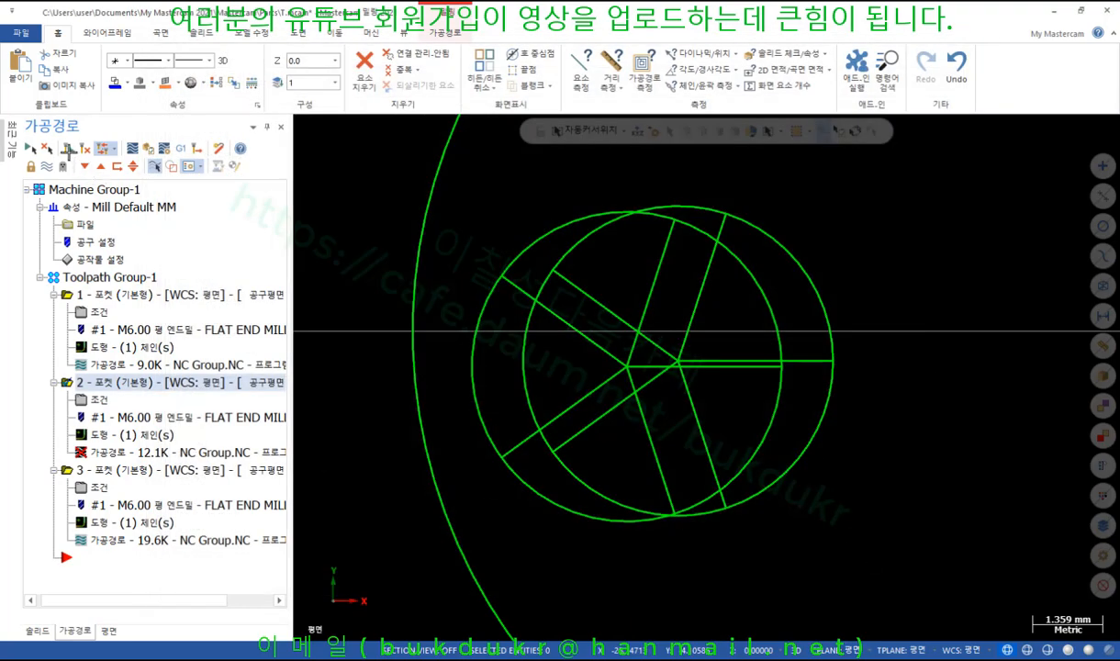
pyautogui.click(68, 148)
pyautogui.click(626, 372)
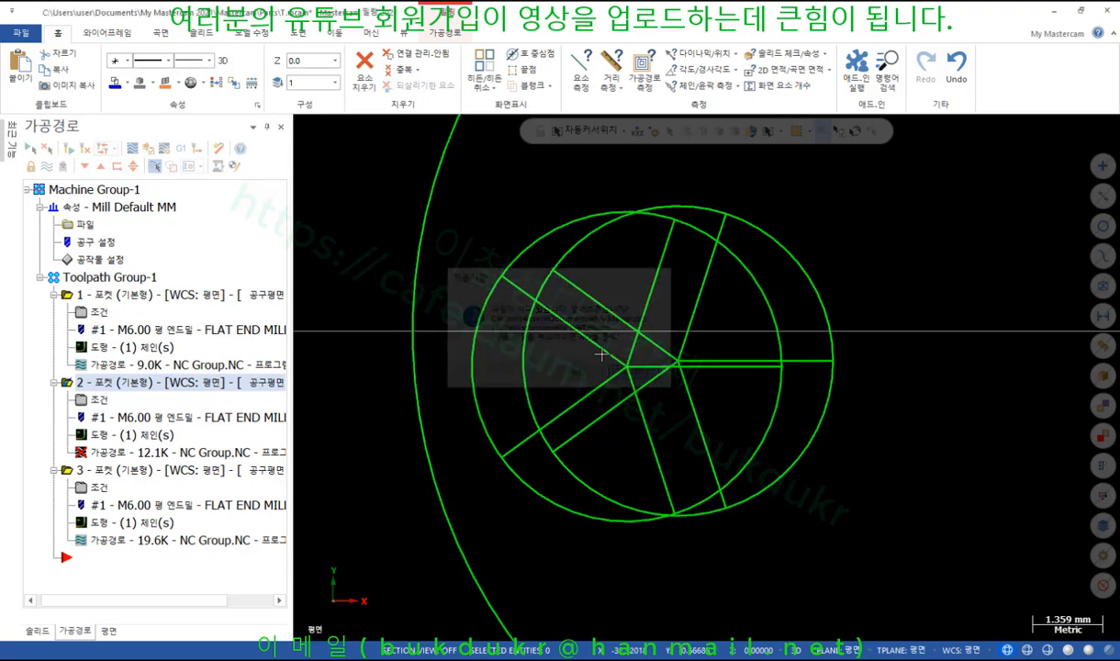
pyautogui.click(104, 149)
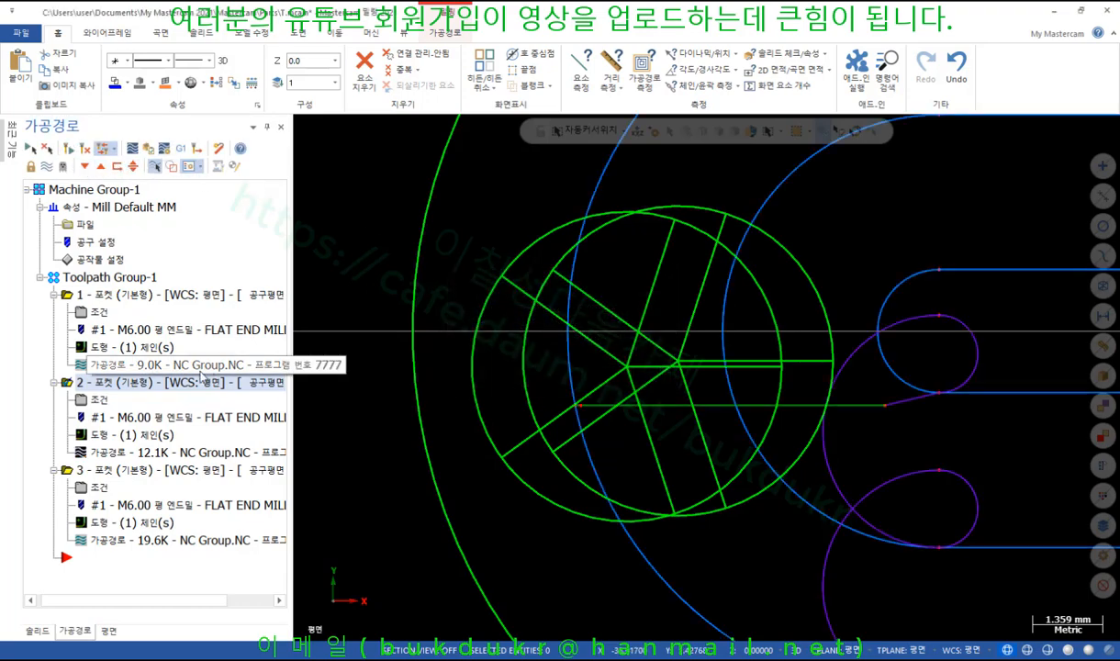
# Backplot the second pocket, mark where the cutter meets the pocket wall, clear the marks and examine that spot closely
pyautogui.click(113, 453)
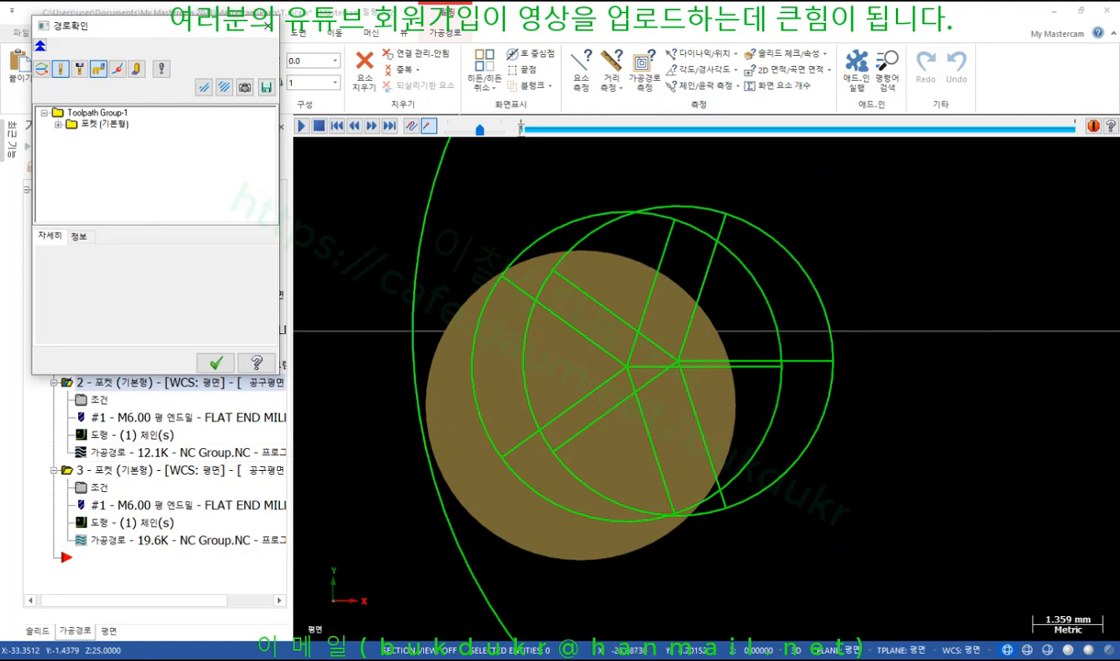
pyautogui.moveTo(442, 466)
pyautogui.mouseDown()
pyautogui.moveTo(408, 433)
pyautogui.moveTo(439, 470)
pyautogui.mouseUp()
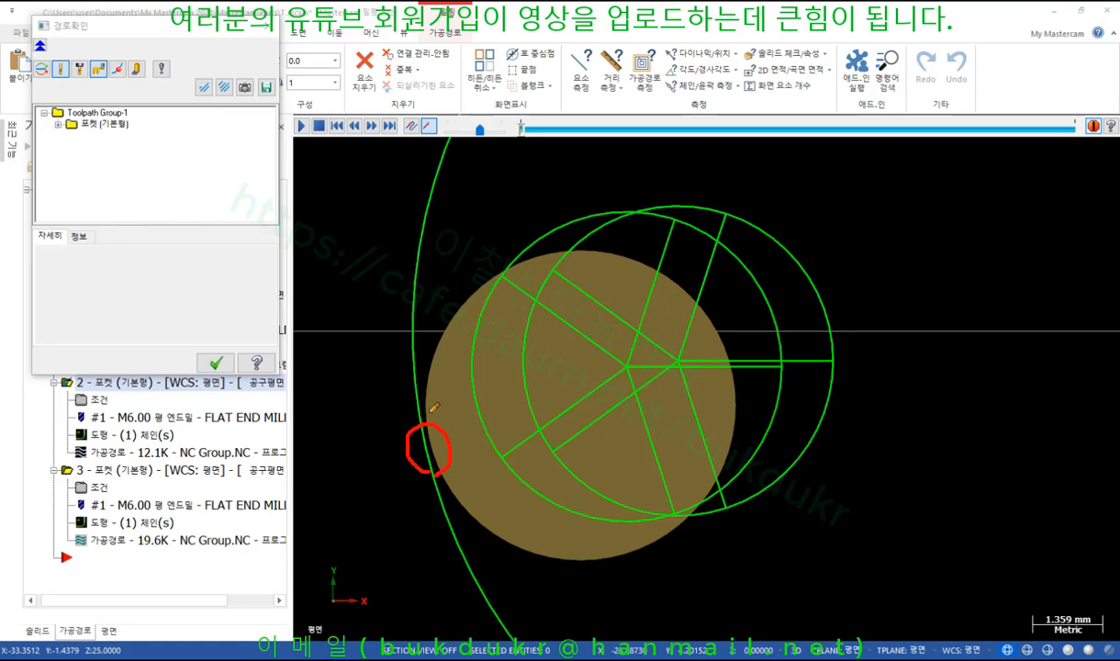
pyautogui.moveTo(419, 410); pyautogui.dragTo(447, 500)
pyautogui.moveTo(424, 390)
pyautogui.mouseDown()
pyautogui.moveTo(431, 463)
pyautogui.moveTo(474, 517)
pyautogui.mouseUp()
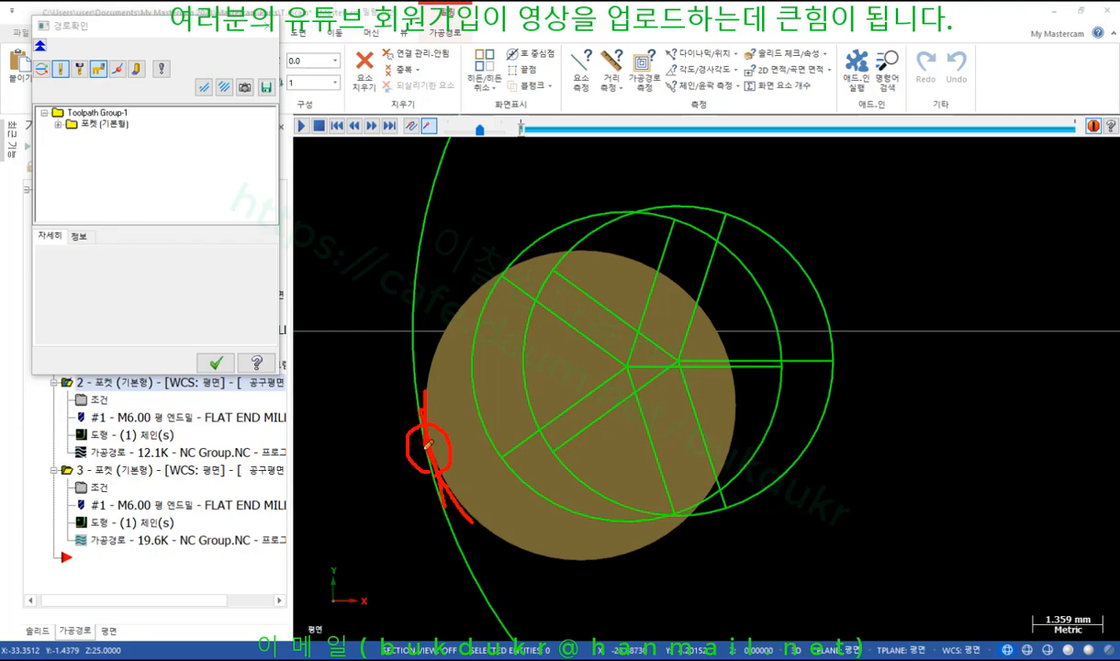
pyautogui.rightClick(407, 213)
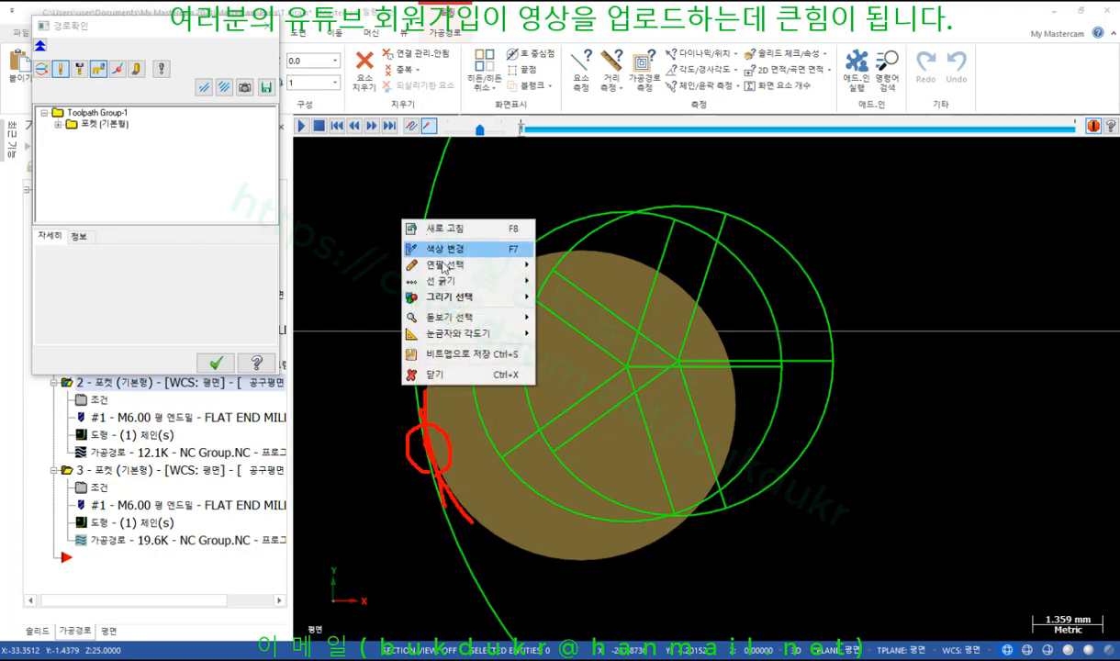
pyautogui.click(436, 373)
pyautogui.scroll(1, 404, 473)
pyautogui.scroll(3, 409, 459)
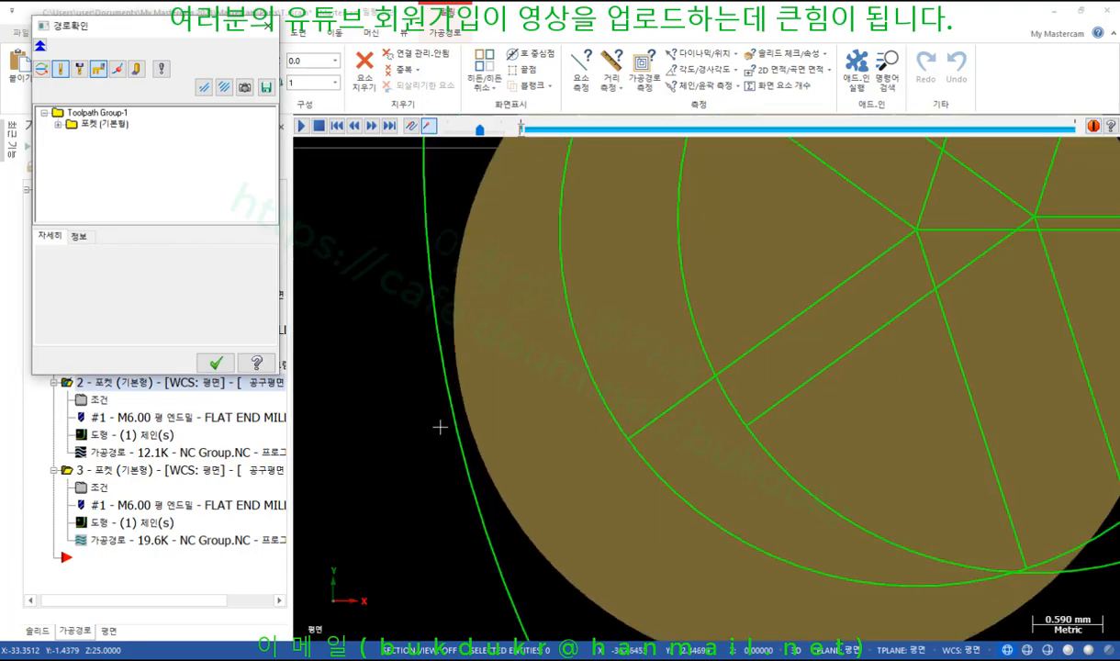
pyautogui.scroll(-4, 422, 422)
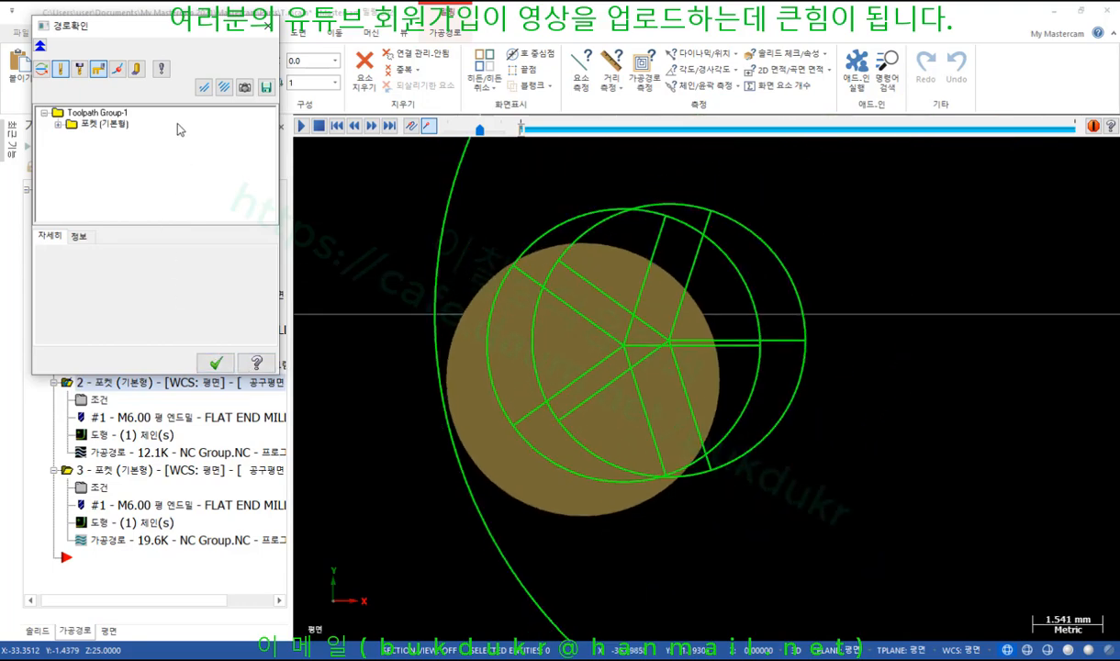
# Save the second pocket's cutter outline as geometry on level 255 and close the backplot
pyautogui.click(246, 88)
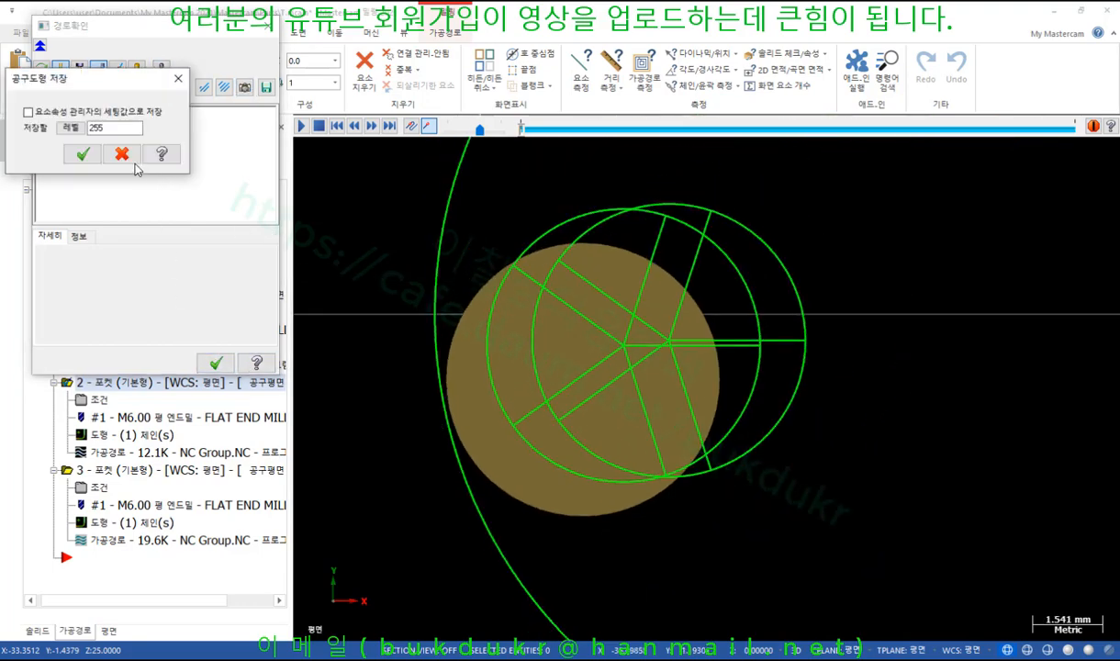
pyautogui.click(83, 151)
pyautogui.click(221, 363)
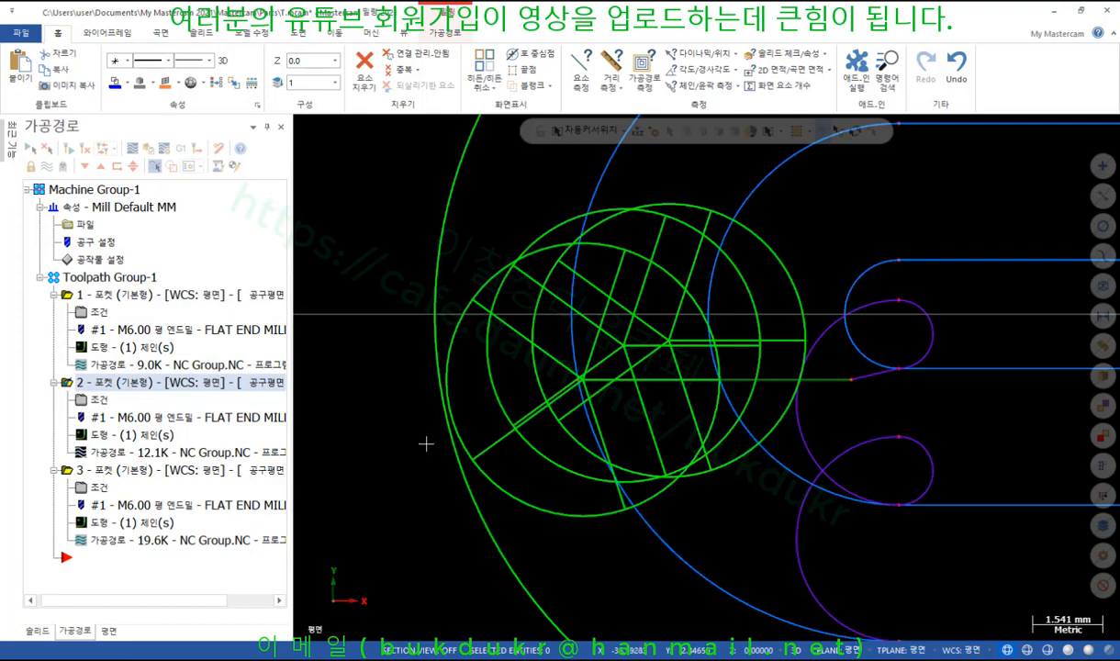
# Circle the wall-side edges of the three saved cutter outlines to compare their clearances, and close the drawing overlay
pyautogui.scroll(1, 431, 439)
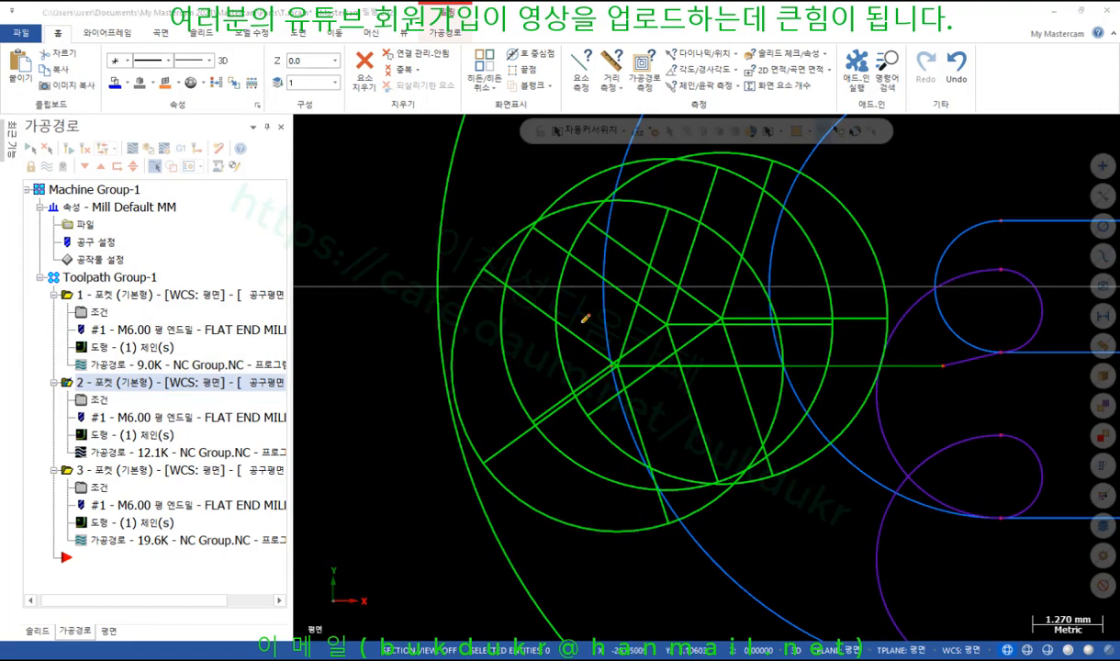
pyautogui.moveTo(462, 417)
pyautogui.mouseDown()
pyautogui.moveTo(441, 386)
pyautogui.moveTo(459, 381)
pyautogui.moveTo(464, 424)
pyautogui.mouseUp()
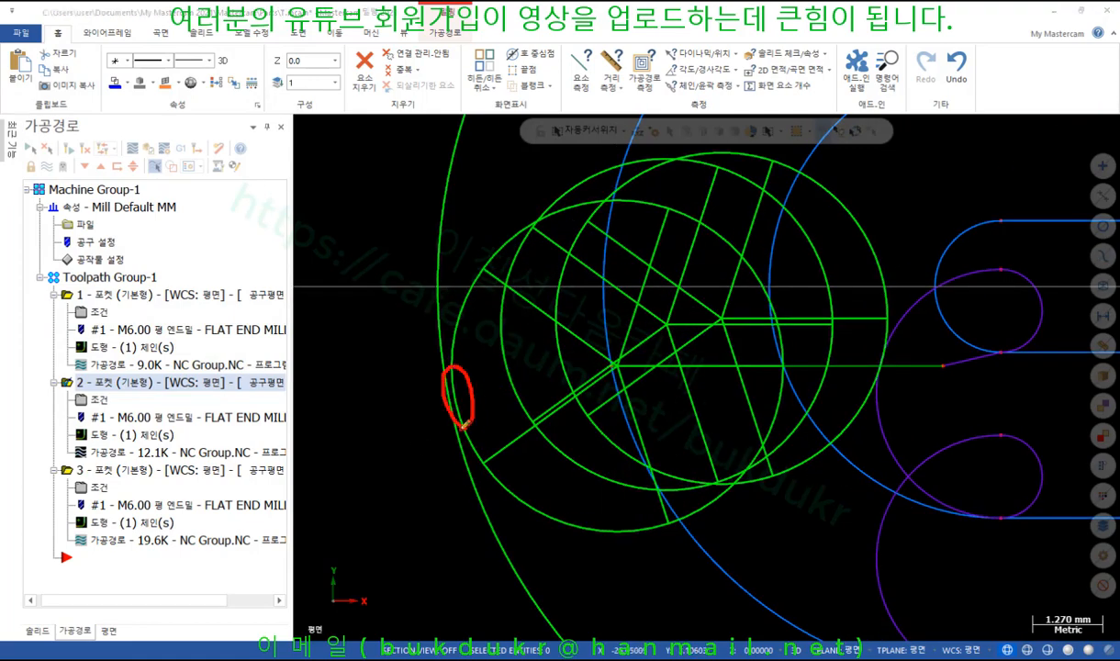
pyautogui.moveTo(503, 348)
pyautogui.mouseDown()
pyautogui.moveTo(496, 327)
pyautogui.moveTo(498, 340)
pyautogui.mouseUp()
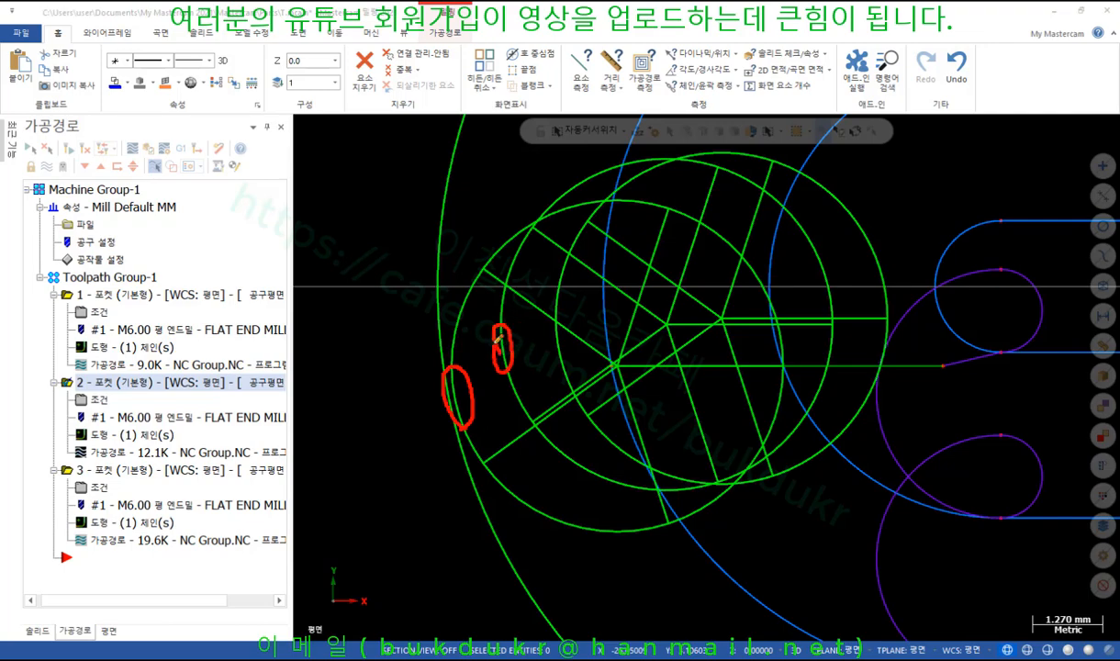
pyautogui.moveTo(567, 359)
pyautogui.mouseDown()
pyautogui.moveTo(549, 346)
pyautogui.moveTo(571, 331)
pyautogui.mouseUp()
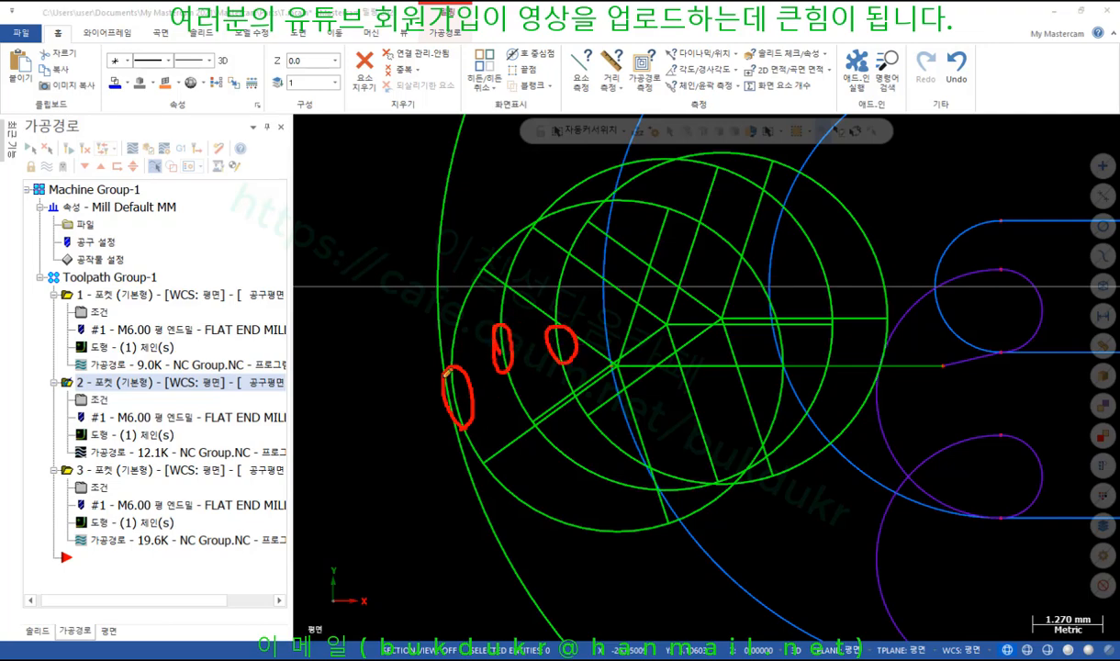
pyautogui.rightClick(395, 313)
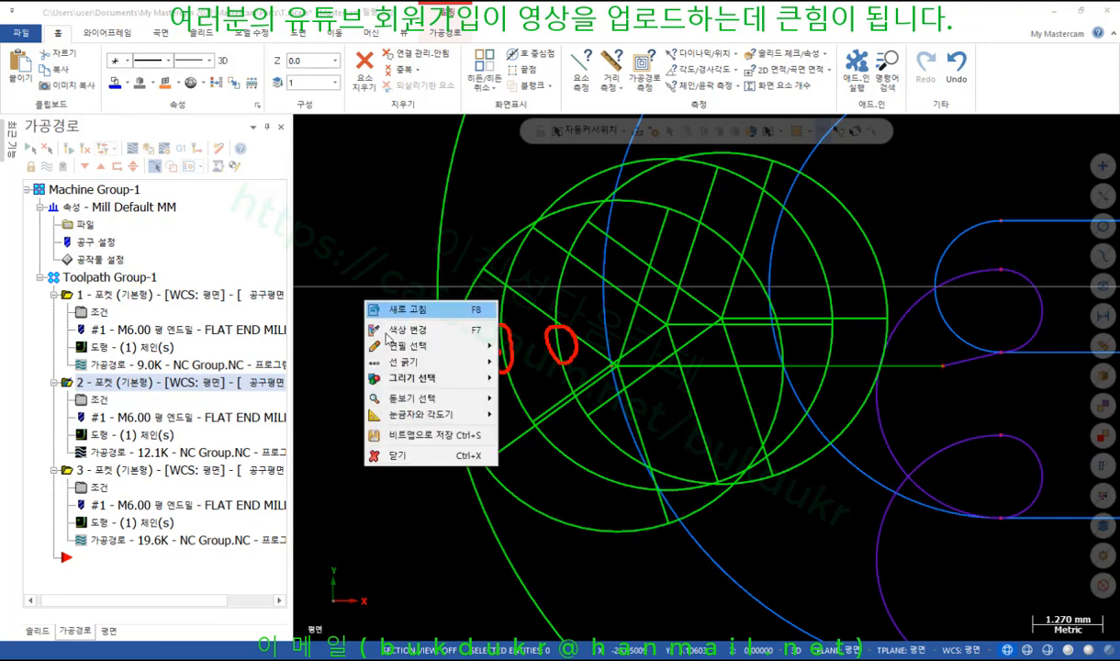
pyautogui.click(404, 436)
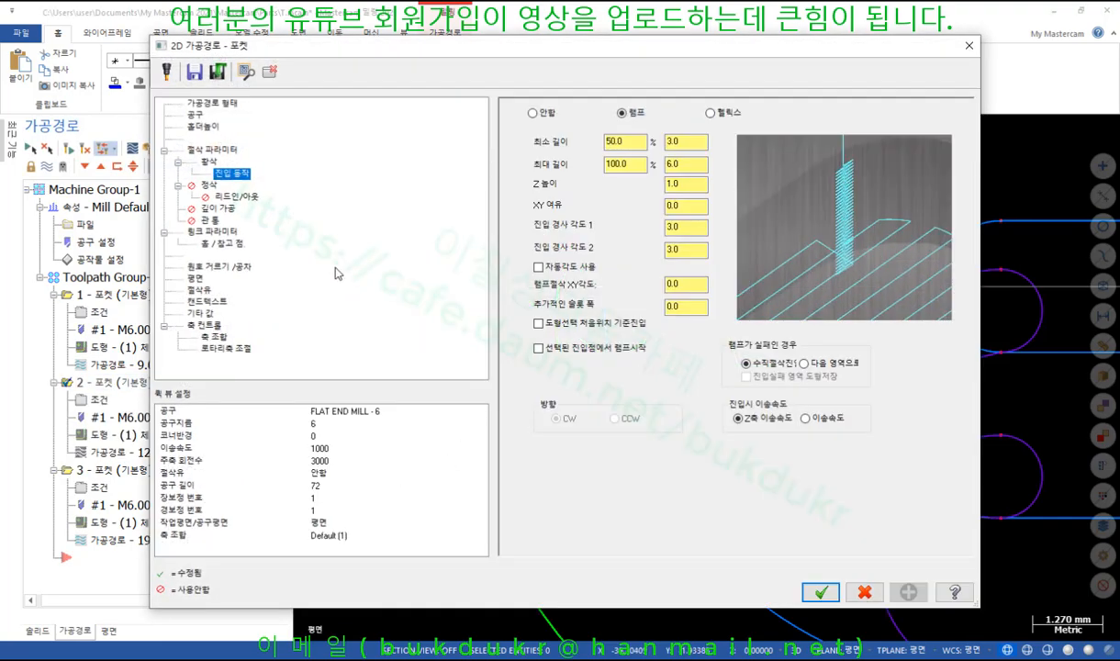
# Examine the second pocket's 원호 거르기/공차 settings, including the total tolerance, and cancel the parameters dialog
pyautogui.click(234, 265)
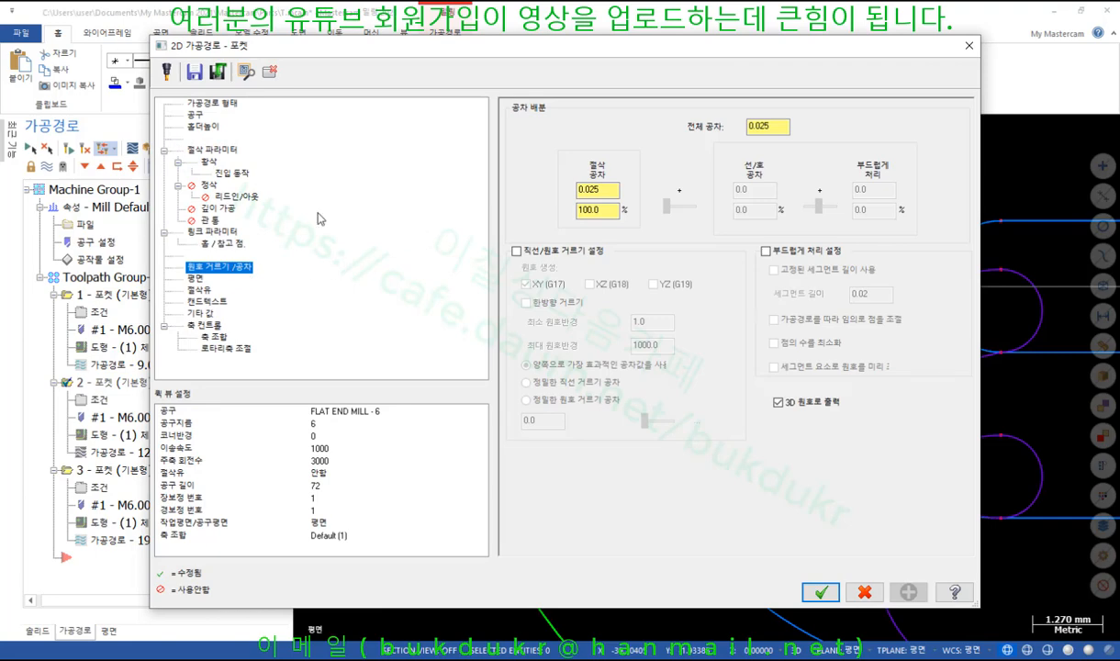
pyautogui.doubleClick(781, 127)
pyautogui.click(863, 593)
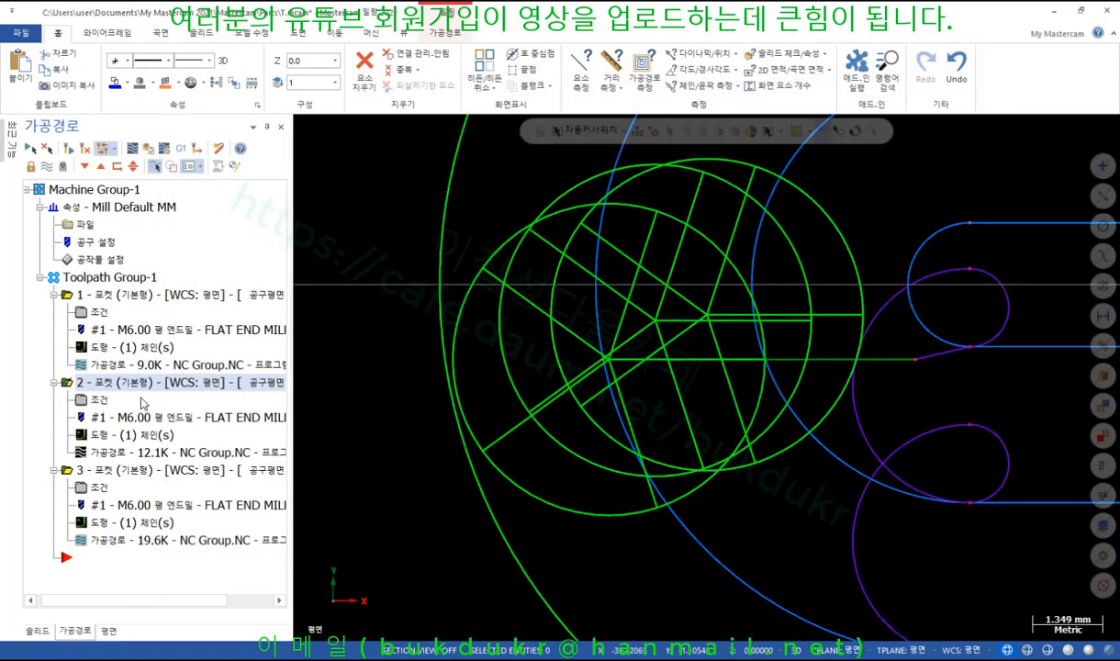
# Switch to the Mastercam textbook PDF in Adobe Acrobat Pro and underline 최소 길이, 최대 길이 and Z높이 in the ramp explanations
pyautogui.hotkey('alt', 'Tab')
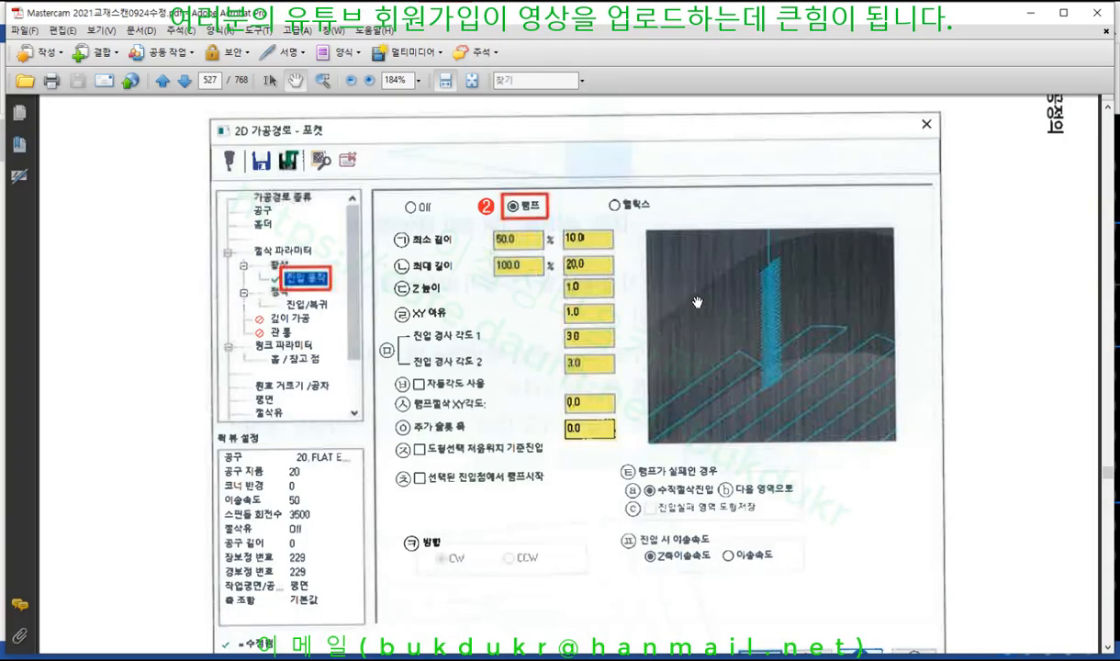
pyautogui.scroll(-10, 541, 340)
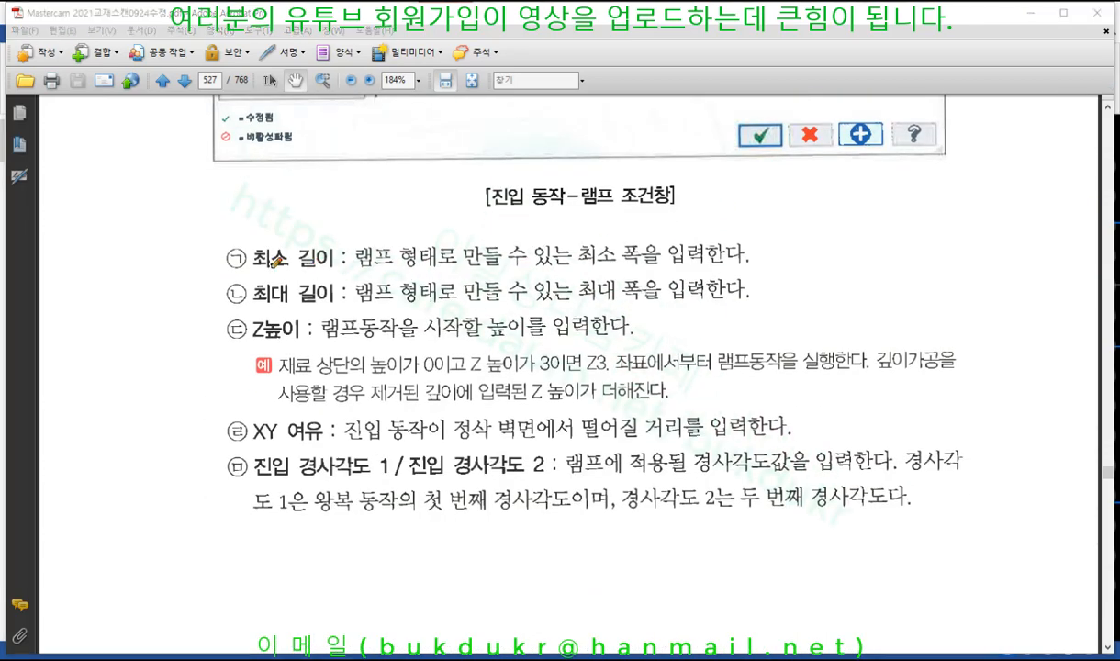
pyautogui.moveTo(250, 265); pyautogui.dragTo(352, 265)
pyautogui.moveTo(252, 310); pyautogui.dragTo(337, 306)
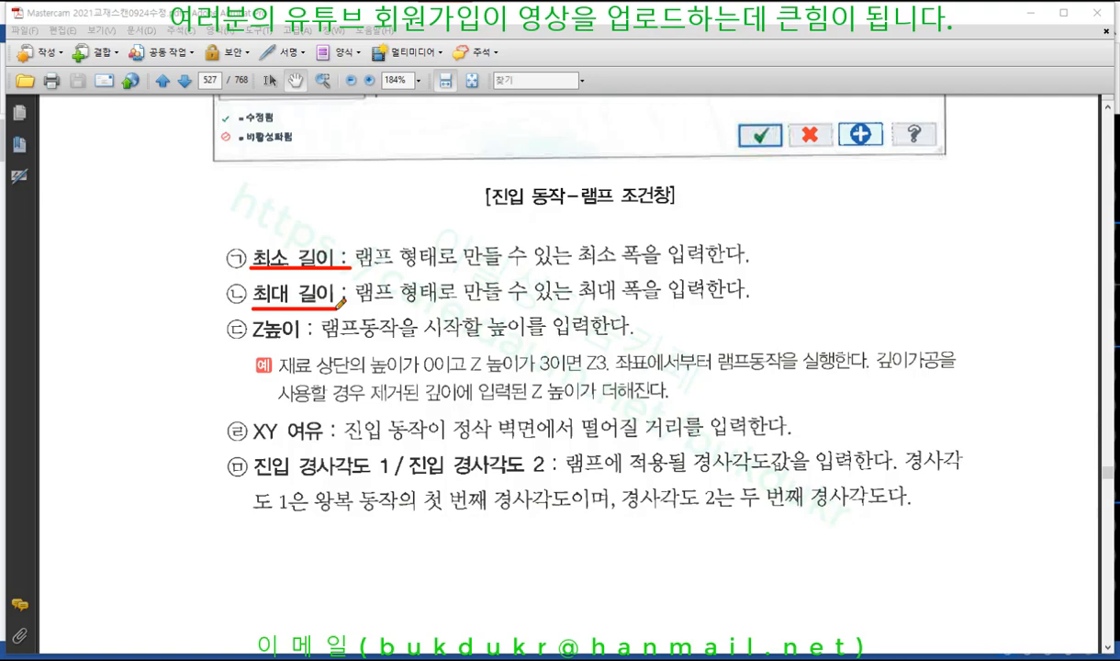
pyautogui.moveTo(249, 346); pyautogui.dragTo(305, 342)
pyautogui.moveTo(236, 346); pyautogui.dragTo(306, 344)
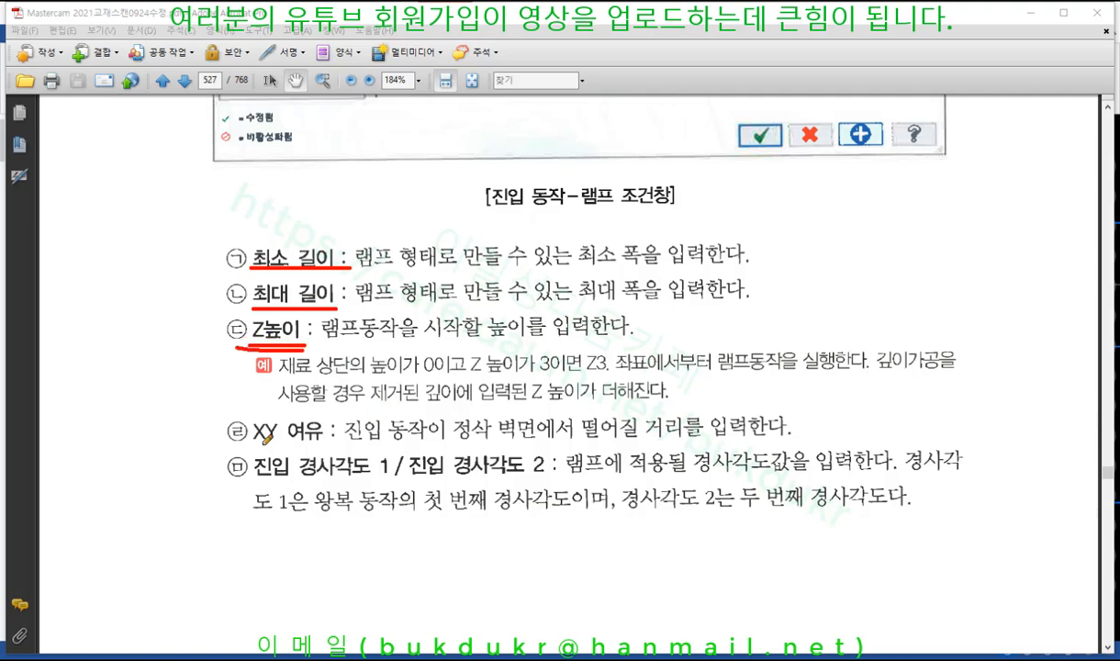
# Underline the XY 여유 definition, box its phrase about the distance from the finishing wall, and close the drawing overlay
pyautogui.moveTo(241, 444); pyautogui.dragTo(679, 440)
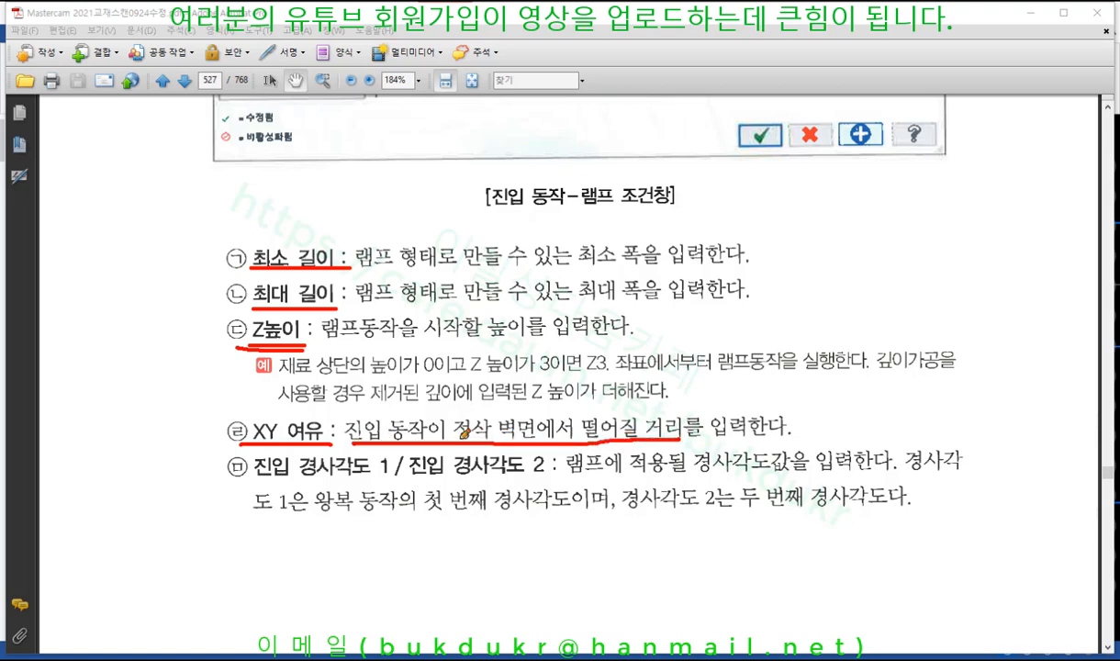
pyautogui.moveTo(452, 440)
pyautogui.mouseDown()
pyautogui.moveTo(454, 414)
pyautogui.moveTo(527, 409)
pyautogui.moveTo(687, 413)
pyautogui.moveTo(684, 435)
pyautogui.mouseUp()
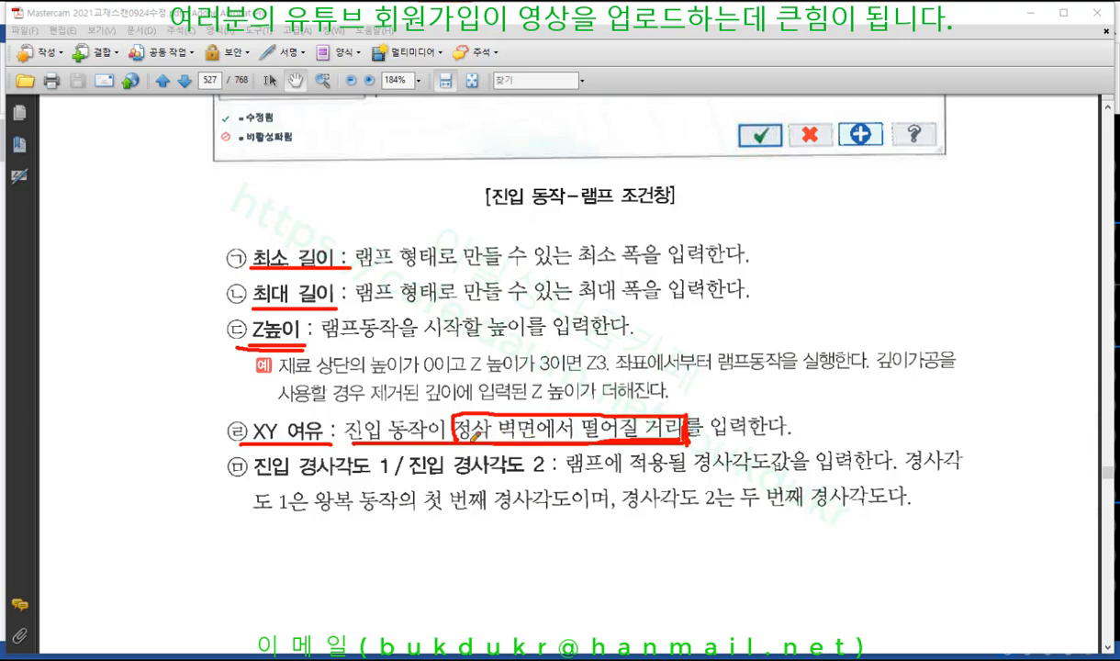
pyautogui.moveTo(538, 418); pyautogui.dragTo(538, 445)
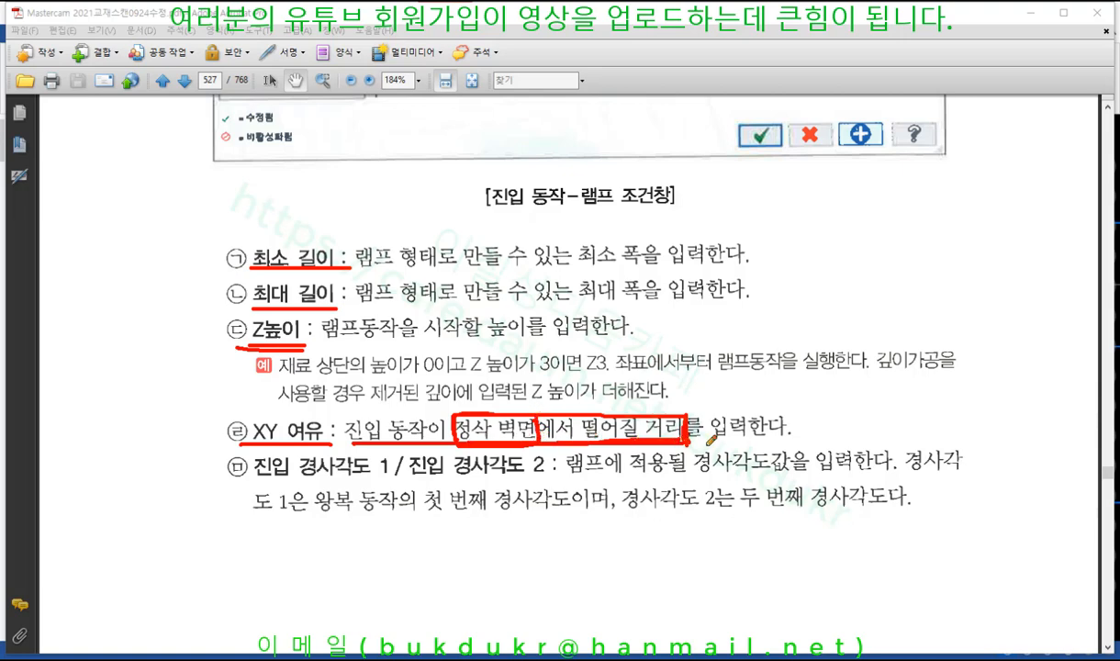
pyautogui.moveTo(689, 445); pyautogui.dragTo(690, 429)
pyautogui.moveTo(824, 418)
pyautogui.mouseDown()
pyautogui.moveTo(813, 437)
pyautogui.moveTo(829, 420)
pyautogui.mouseUp()
pyautogui.rightClick(923, 379)
pyautogui.click(952, 536)
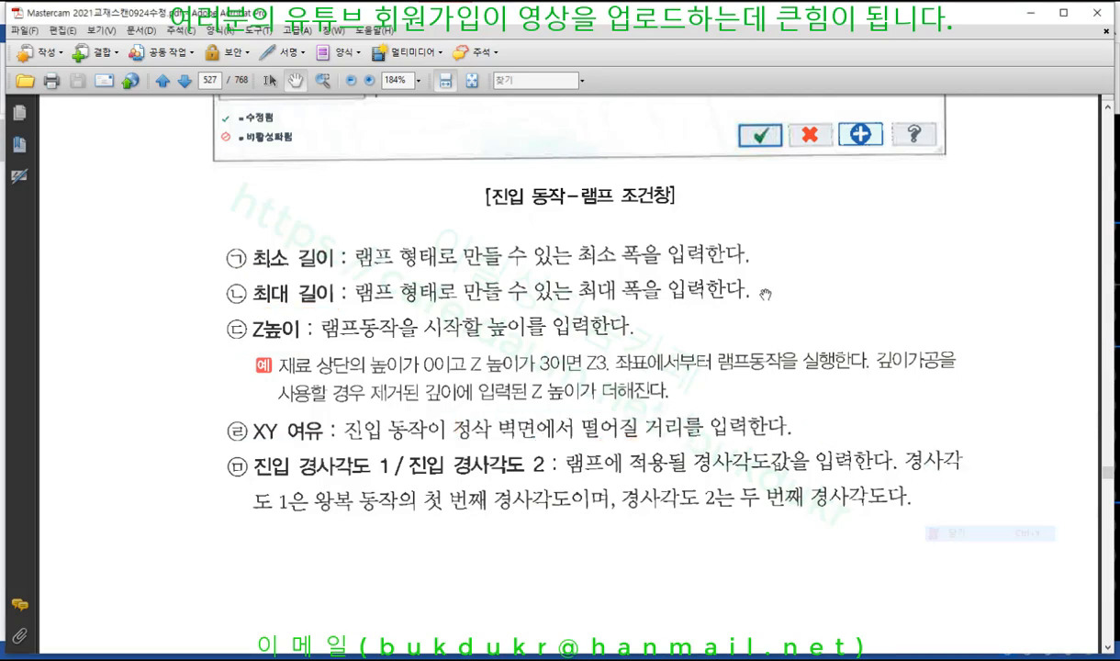
# Mark 진입 경사각도 1 on the ramp angle diagram on page 528, close the drawing overlay and view the 자동각도 사용 explanation
pyautogui.moveTo(368, 486); pyautogui.dragTo(369, 349)
pyautogui.scroll(-10, 543, 347)
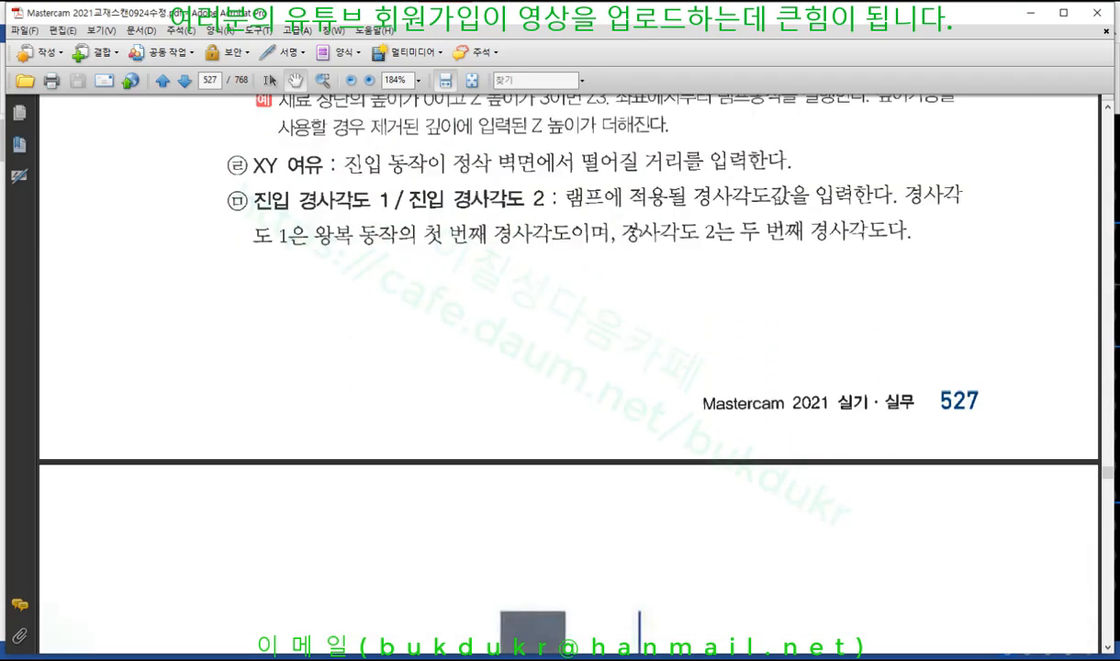
pyautogui.moveTo(657, 355); pyautogui.dragTo(681, 285)
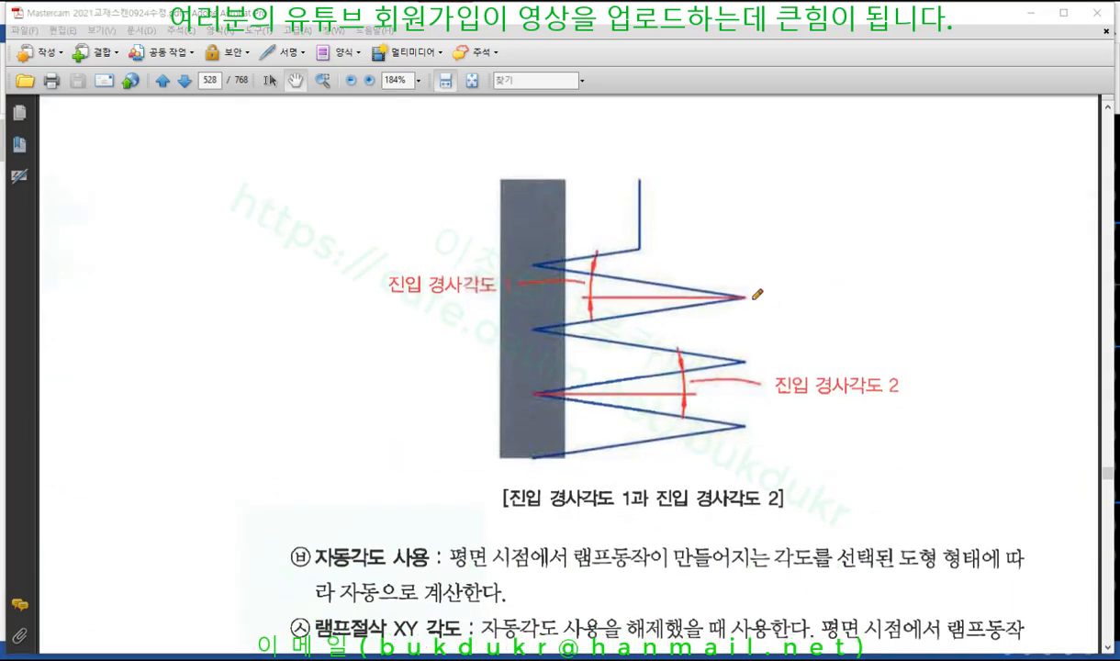
pyautogui.moveTo(379, 300); pyautogui.dragTo(508, 300)
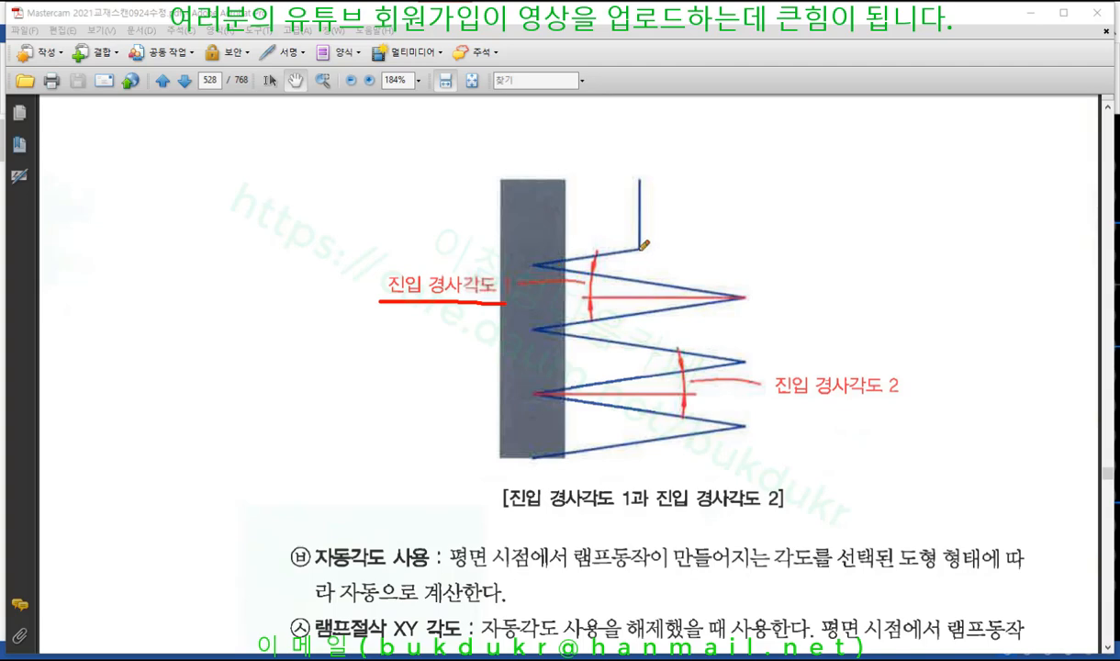
pyautogui.moveTo(585, 246)
pyautogui.mouseDown()
pyautogui.moveTo(576, 262)
pyautogui.moveTo(628, 316)
pyautogui.mouseUp()
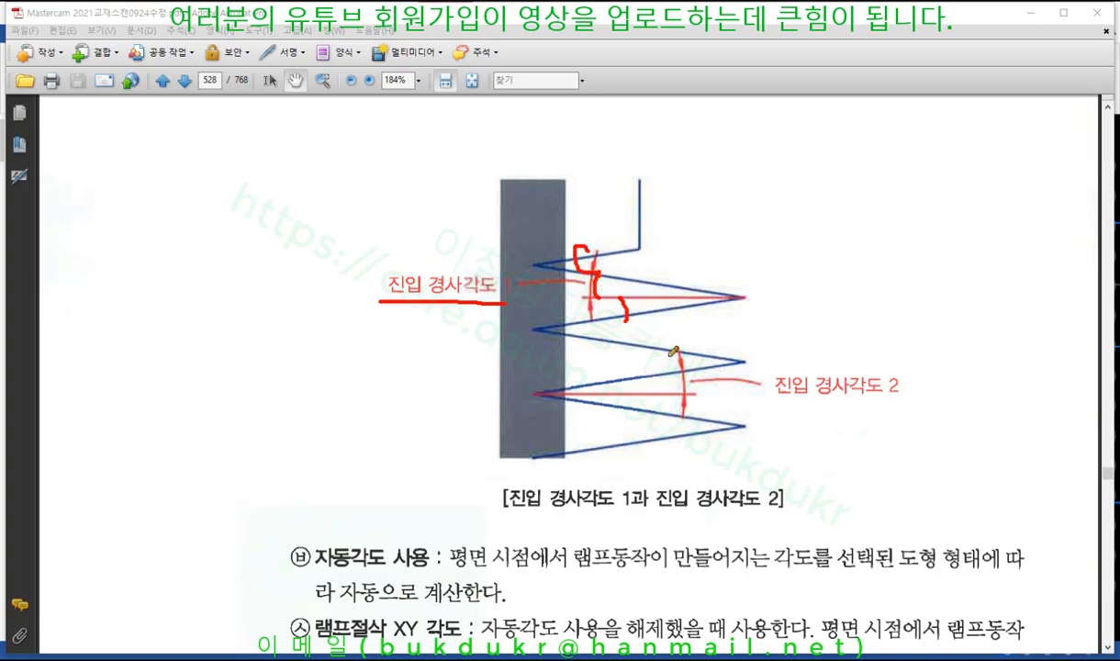
pyautogui.rightClick(878, 278)
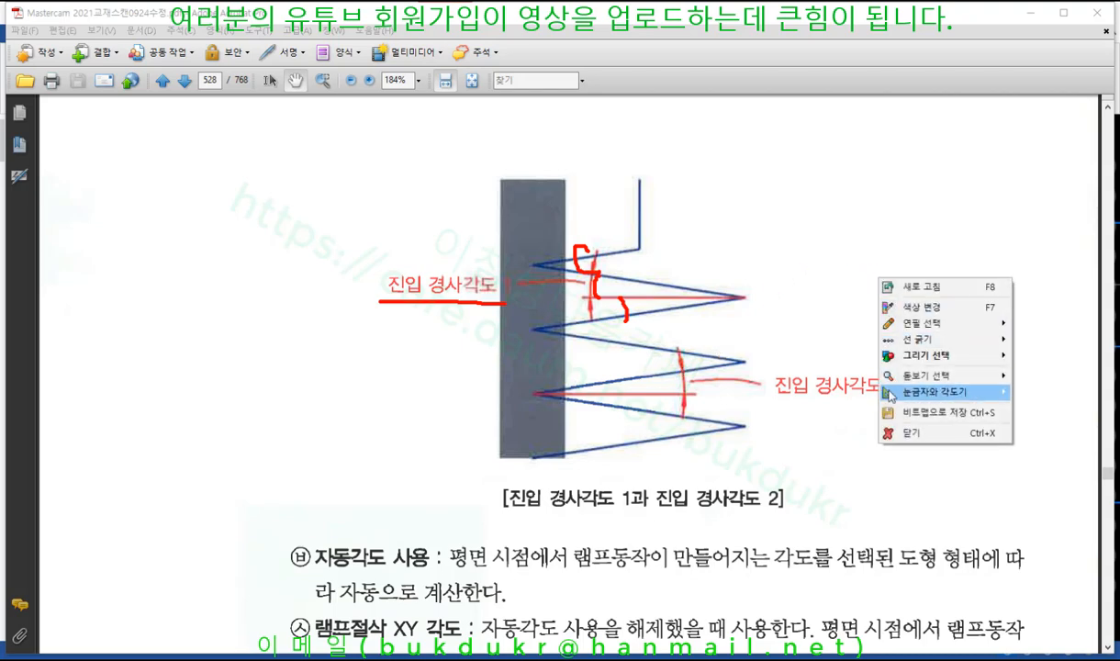
pyautogui.click(896, 433)
pyautogui.scroll(-6, 835, 360)
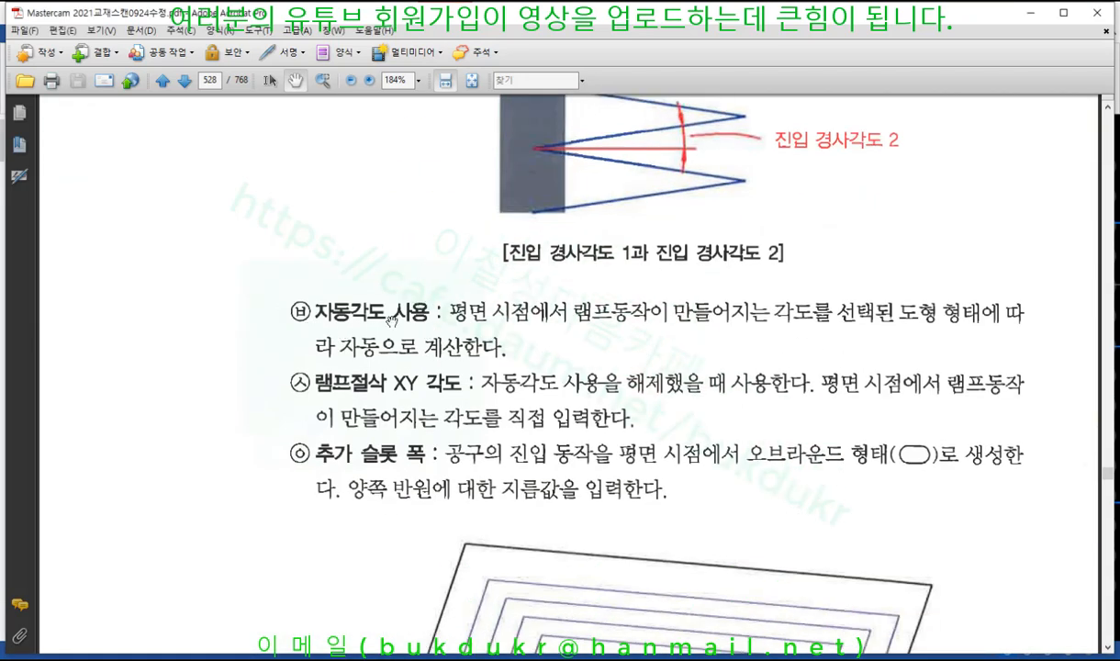
pyautogui.scroll(3, 456, 323)
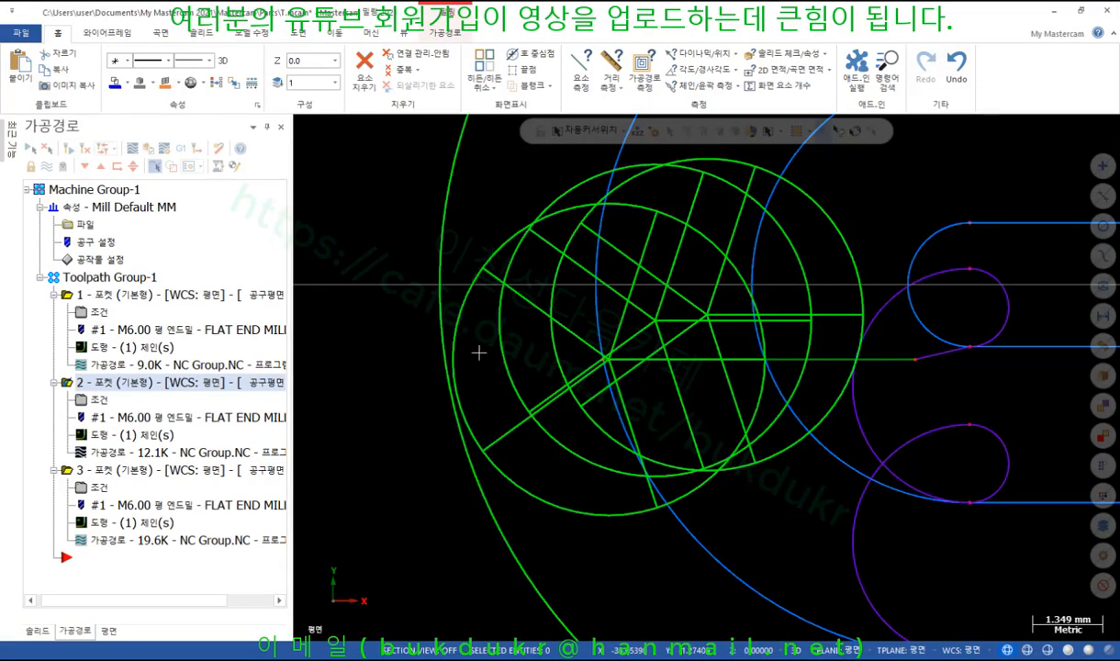
# Back in Mastercam, open the level manager and hide level 255 with the saved cutter outlines
pyautogui.scroll(-5, 459, 335)
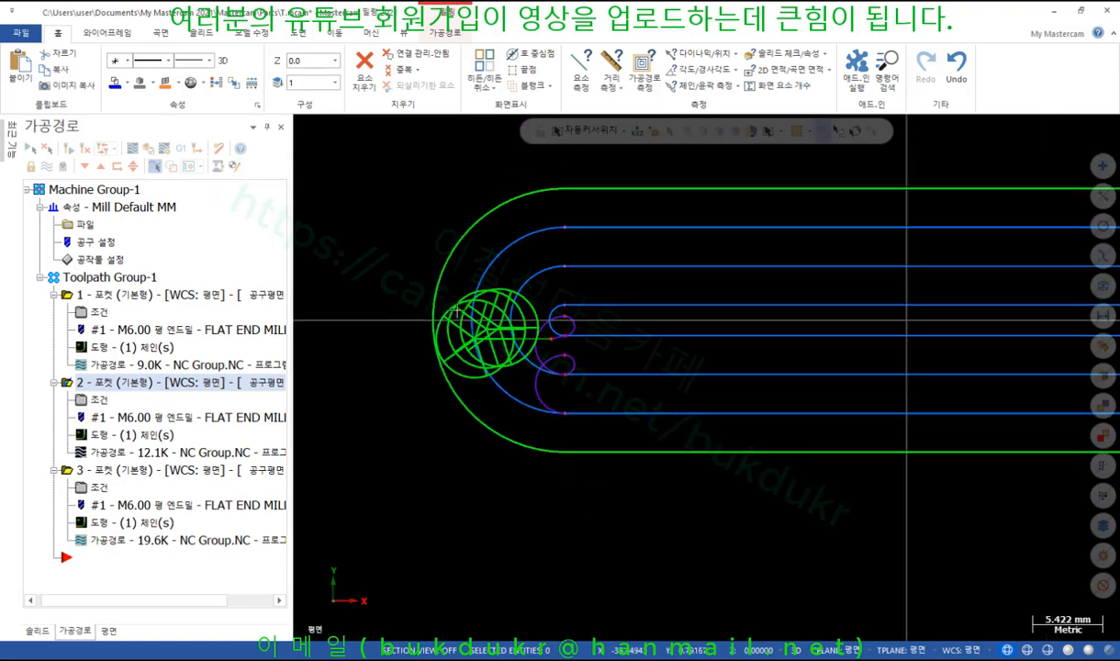
pyautogui.scroll(-2, 708, 332)
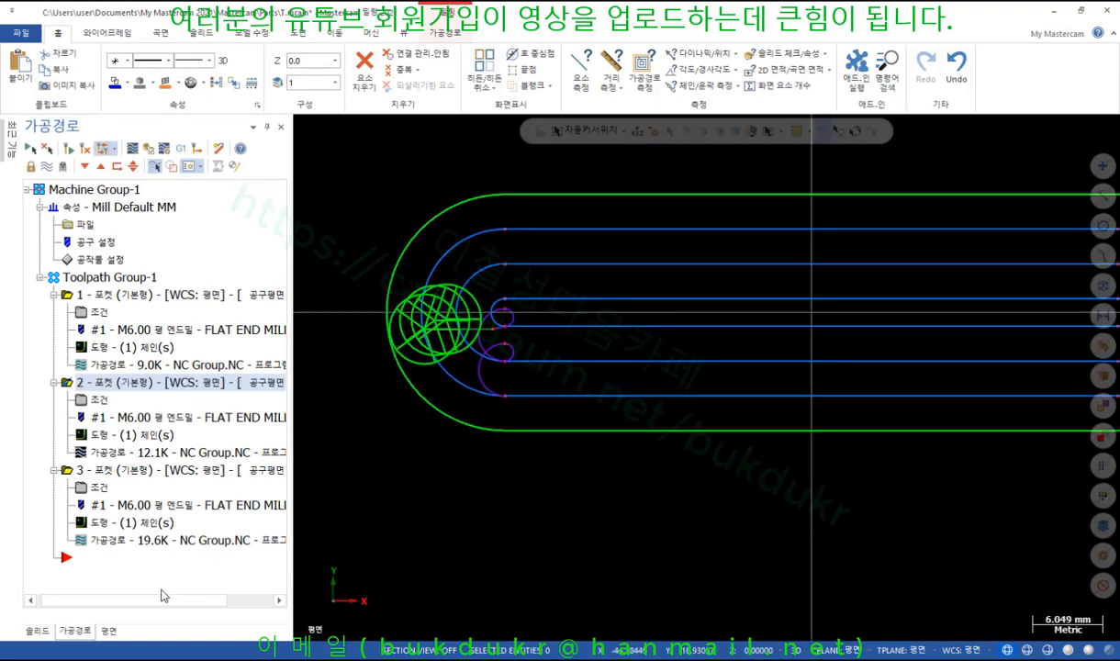
pyautogui.click(404, 32)
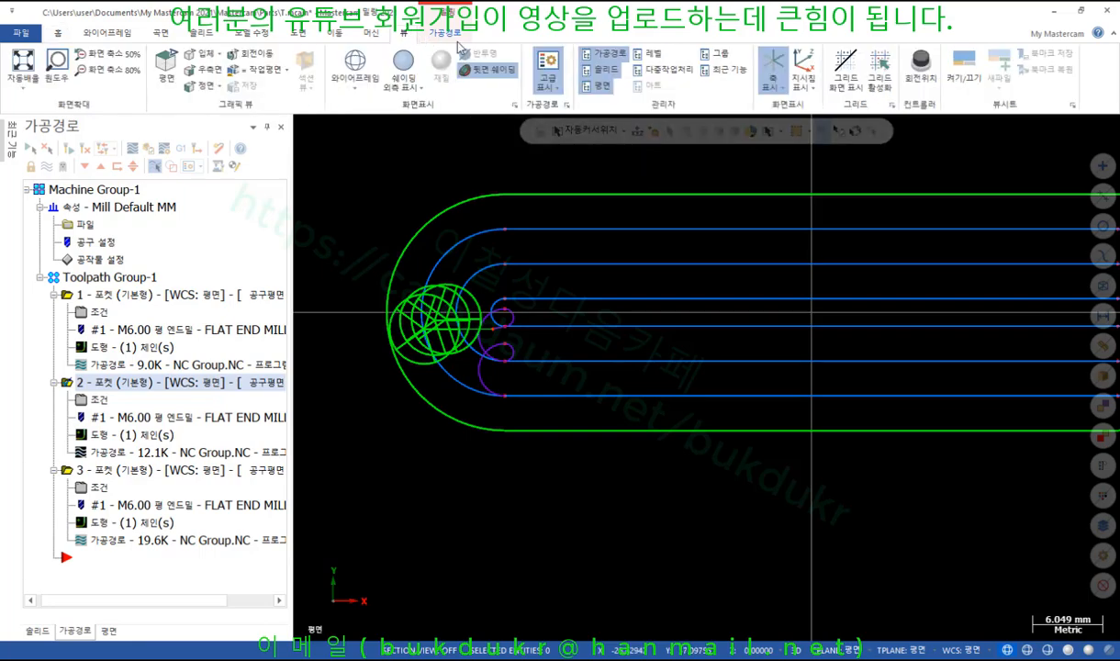
pyautogui.click(650, 53)
pyautogui.click(123, 210)
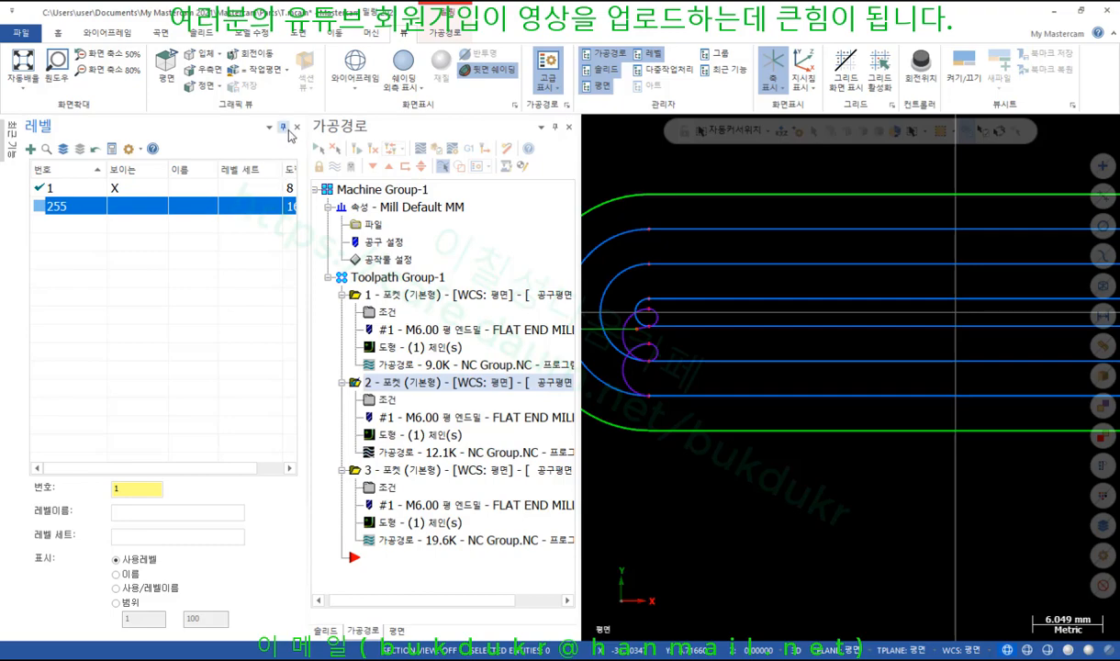
# Collapse the Levels manager and delete the third pocket operation from Toolpath Group-1
pyautogui.click(288, 134)
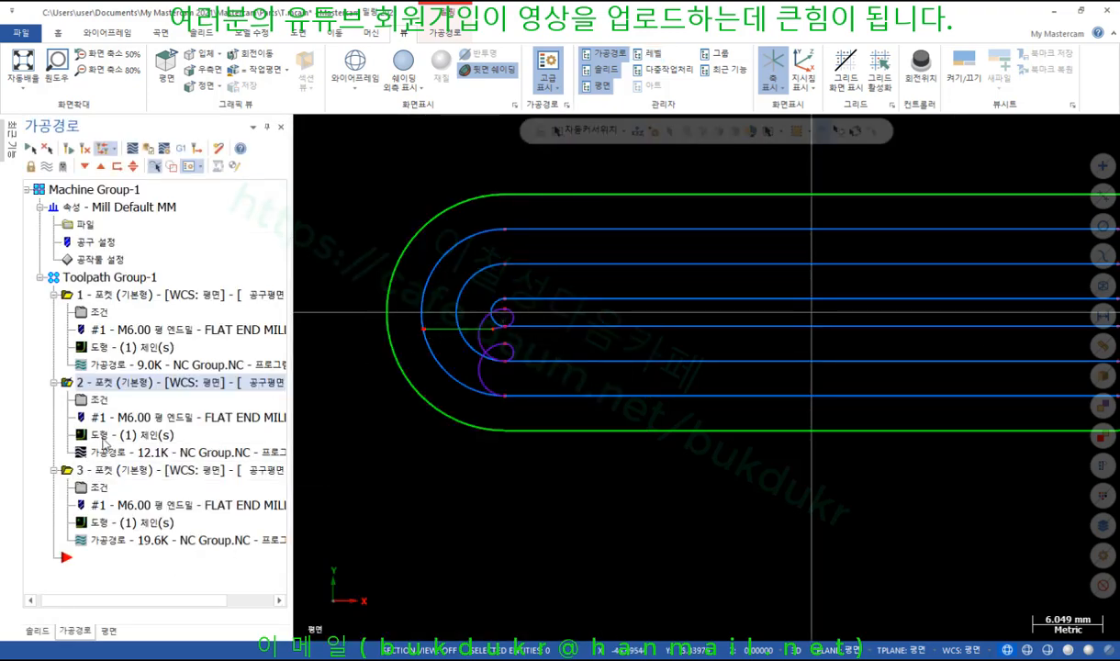
pyautogui.click(110, 469)
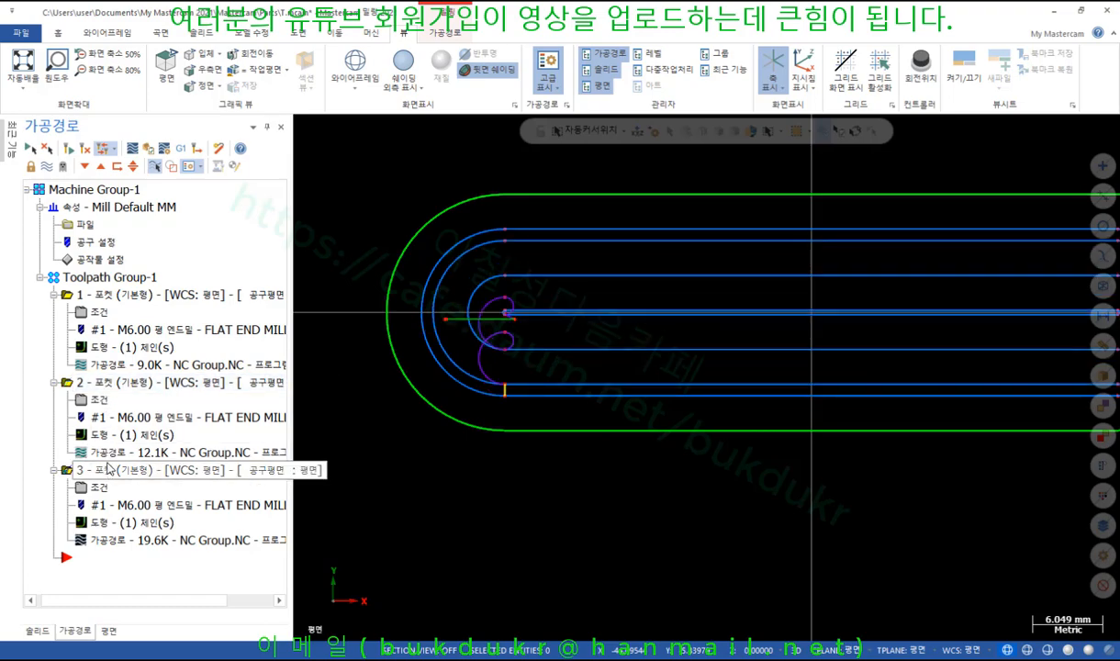
pyautogui.click(101, 381)
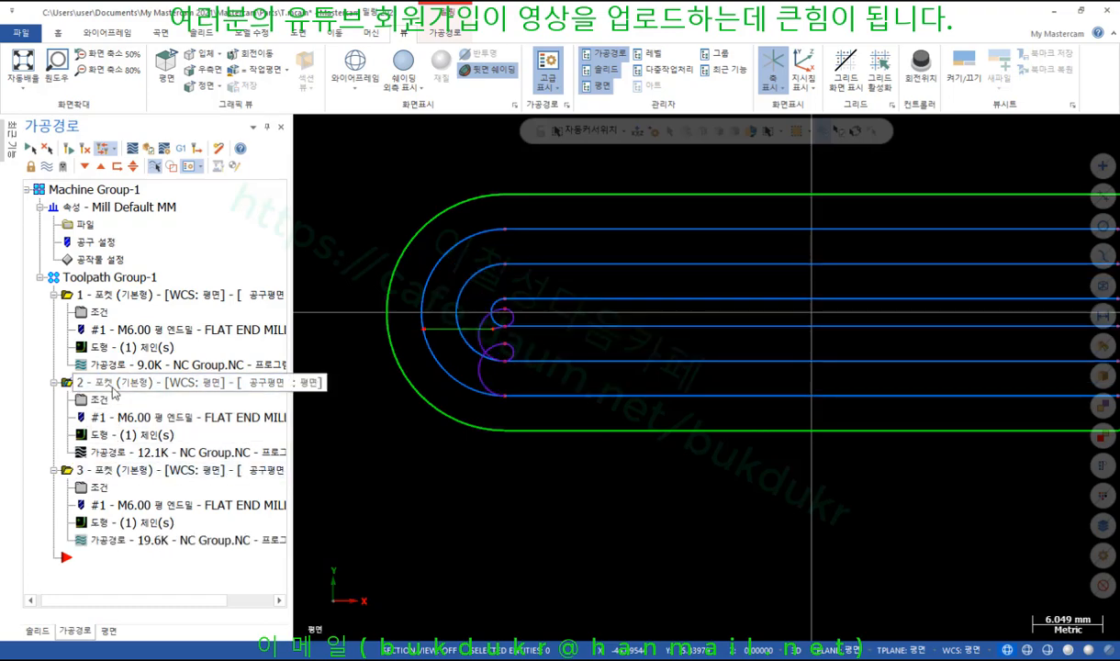
pyautogui.click(136, 475)
pyautogui.press('Delete')
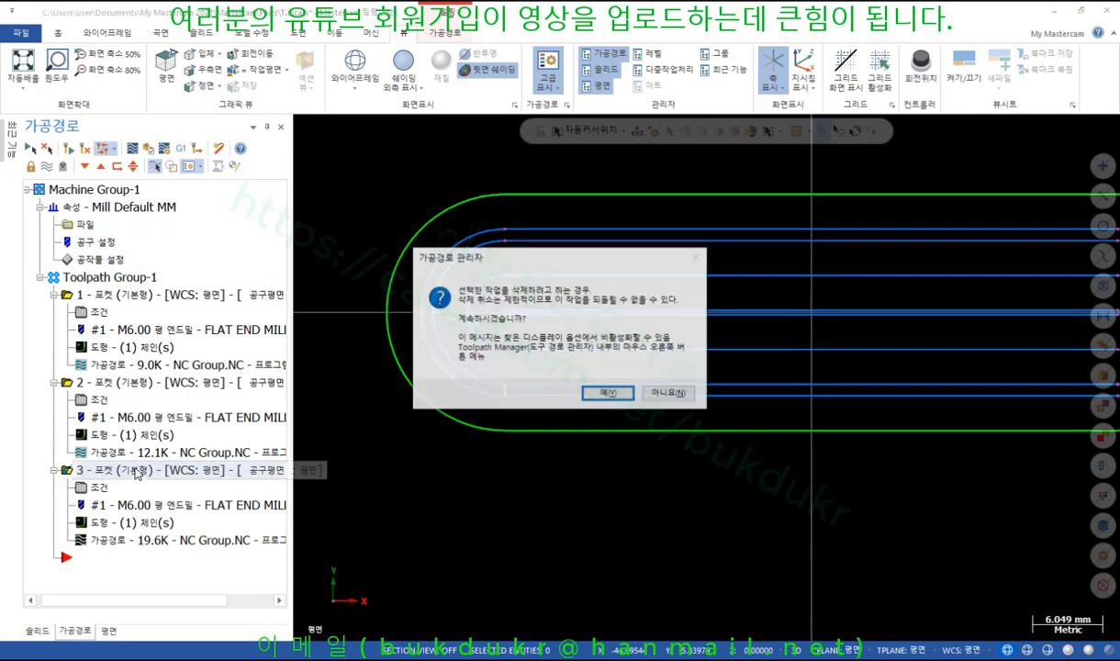
pyautogui.click(578, 378)
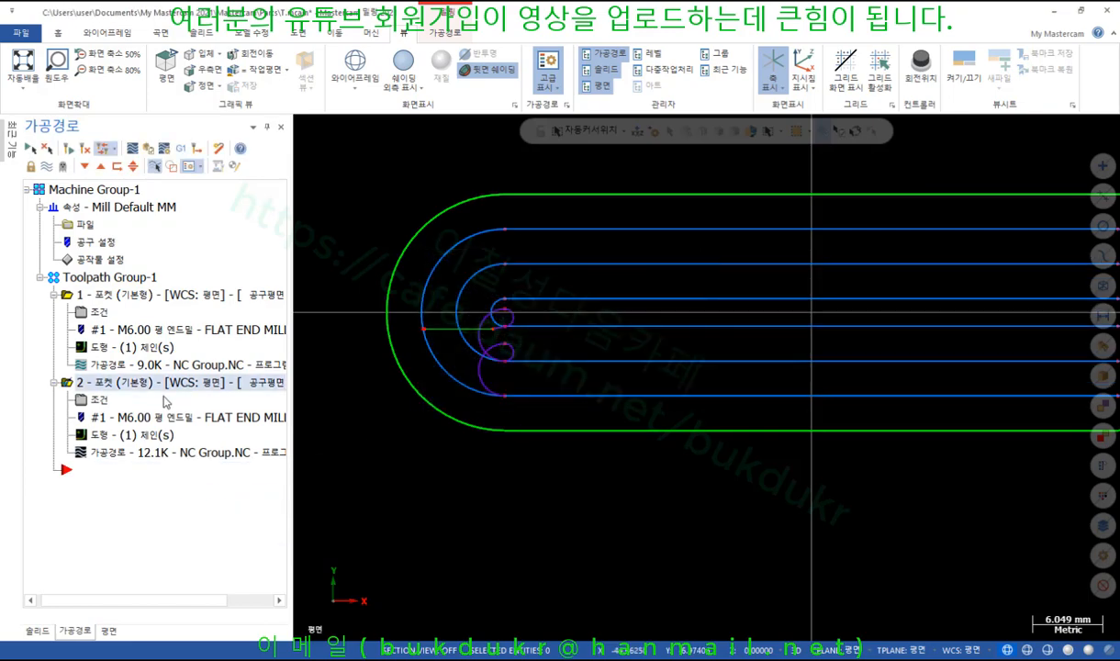
# Set the second pocket operation's ramp entry to a minimum length of 10 and a maximum length of 50, and regenerate its toolpath
pyautogui.click(101, 401)
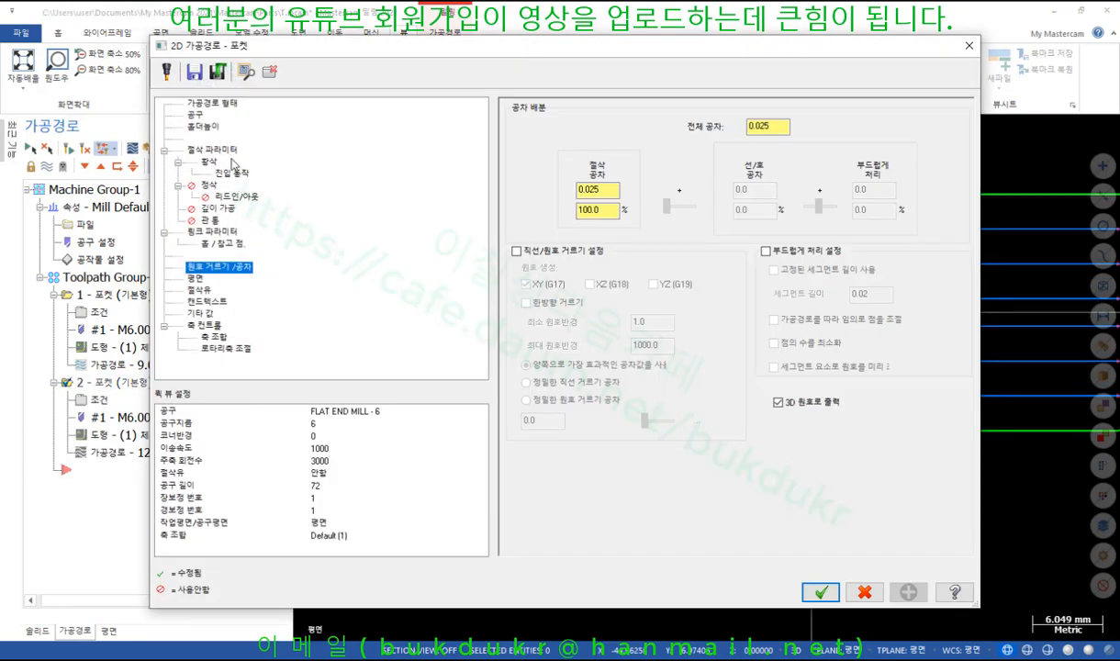
pyautogui.click(233, 174)
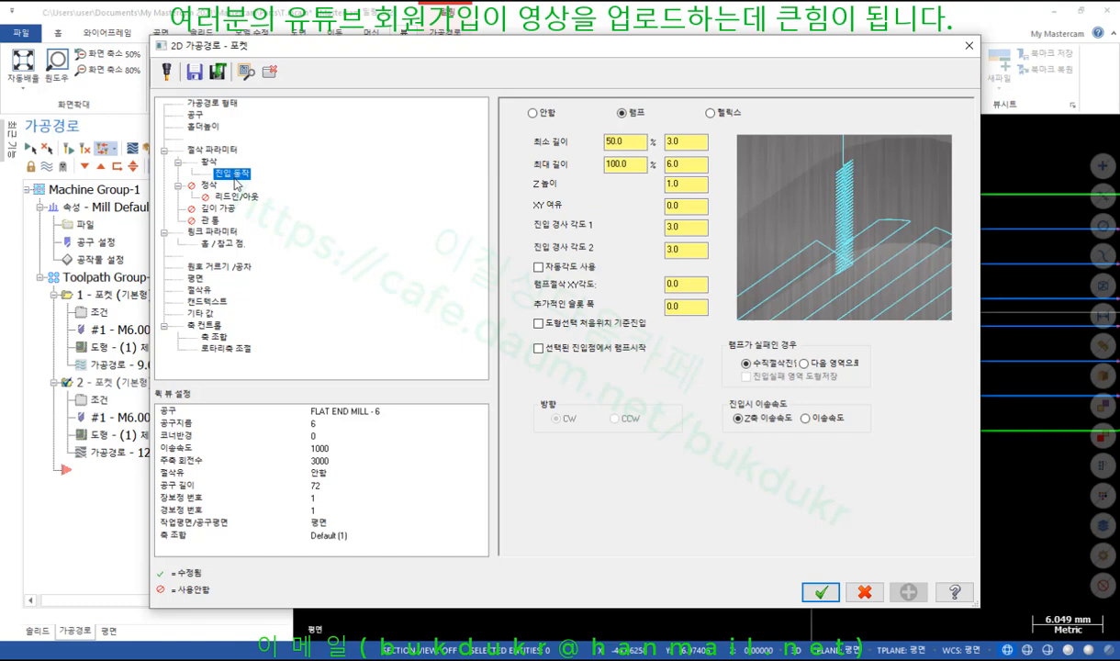
pyautogui.click(685, 140)
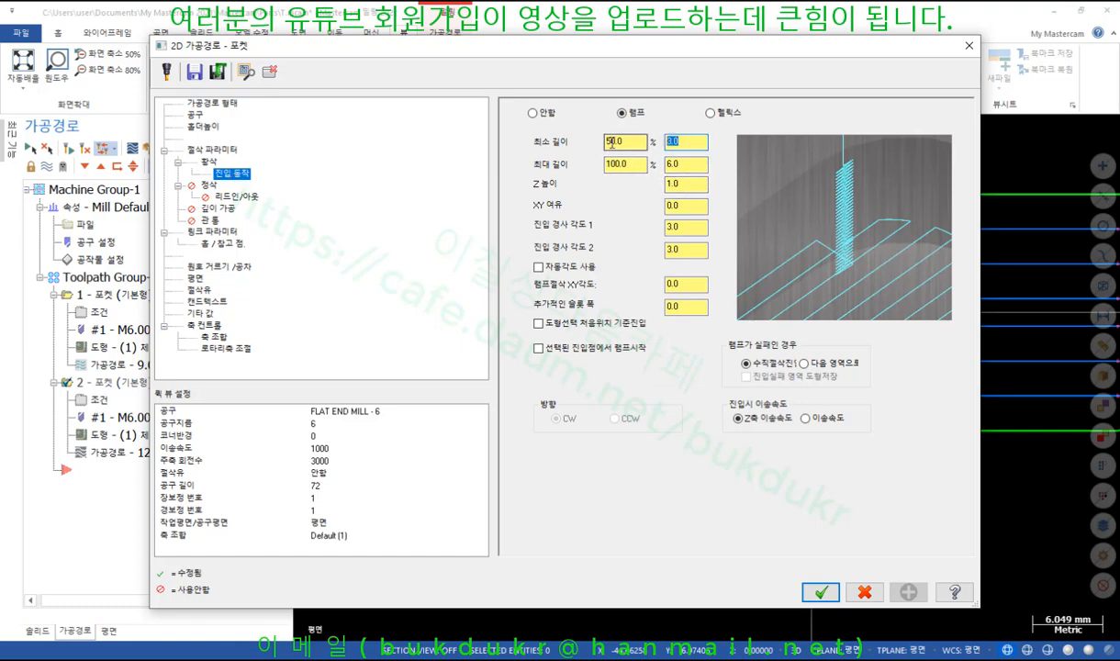
pyautogui.click(674, 163)
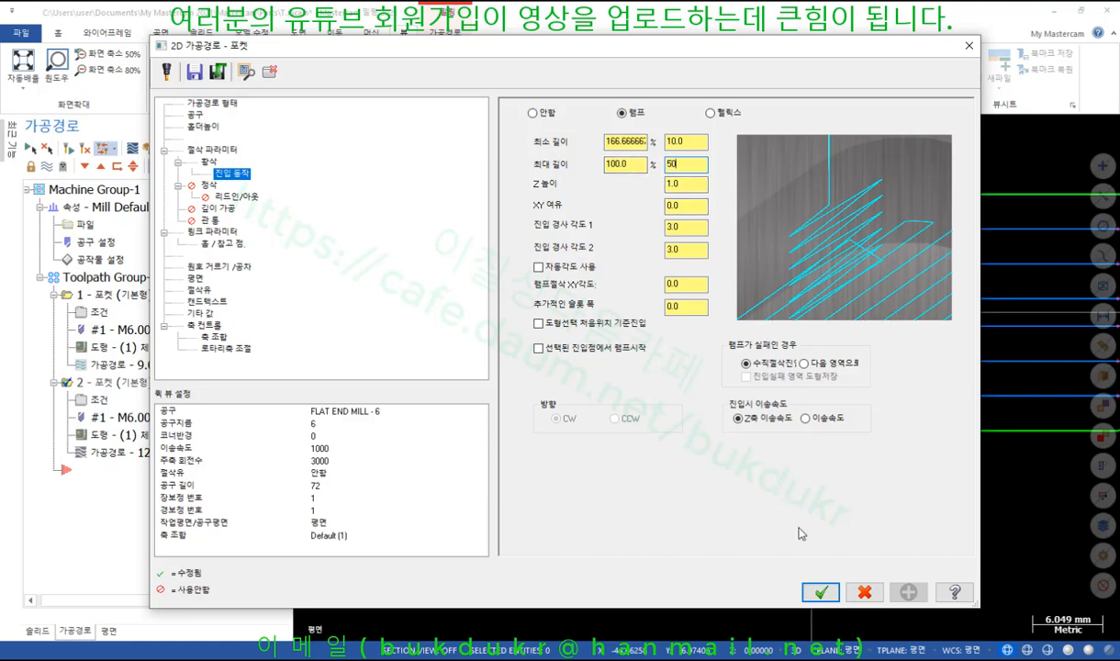
pyautogui.click(820, 591)
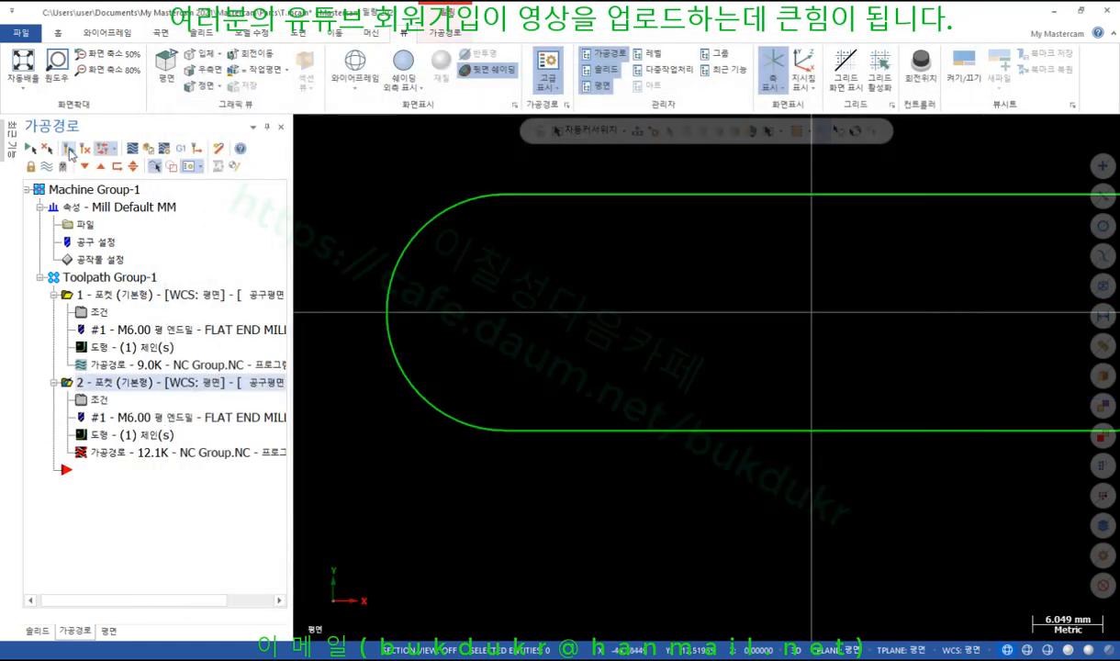
pyautogui.scroll(-2, 504, 312)
pyautogui.moveTo(497, 317); pyautogui.dragTo(578, 465, button='middle')
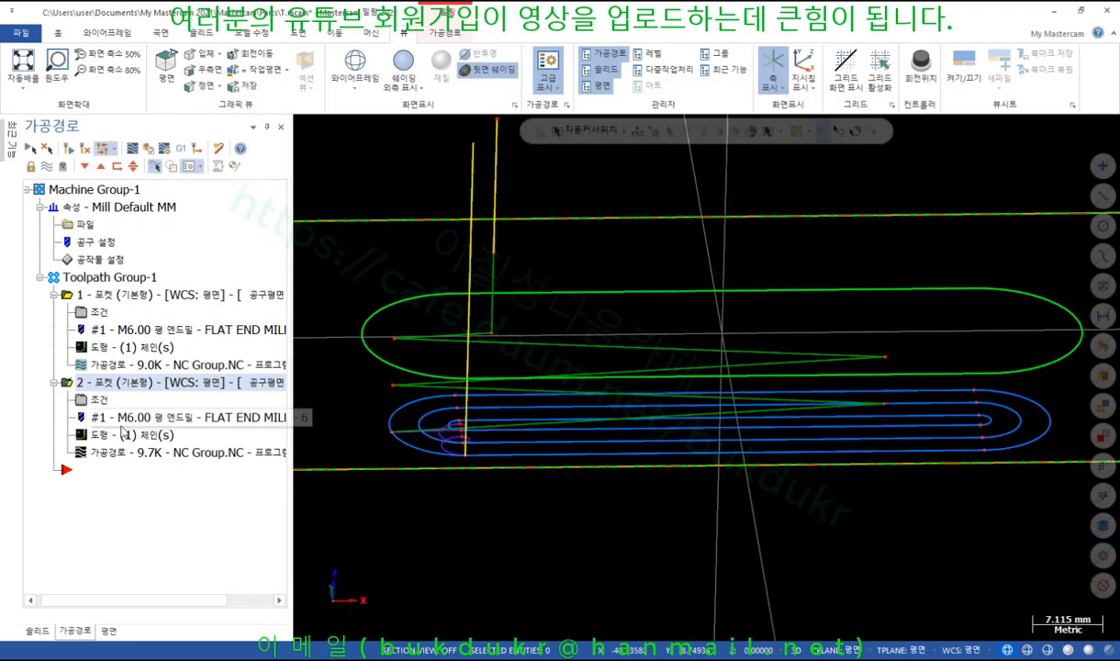
# Backplot the second pocket toolpath and examine the length and direction of its ramp entry moves
pyautogui.click(111, 453)
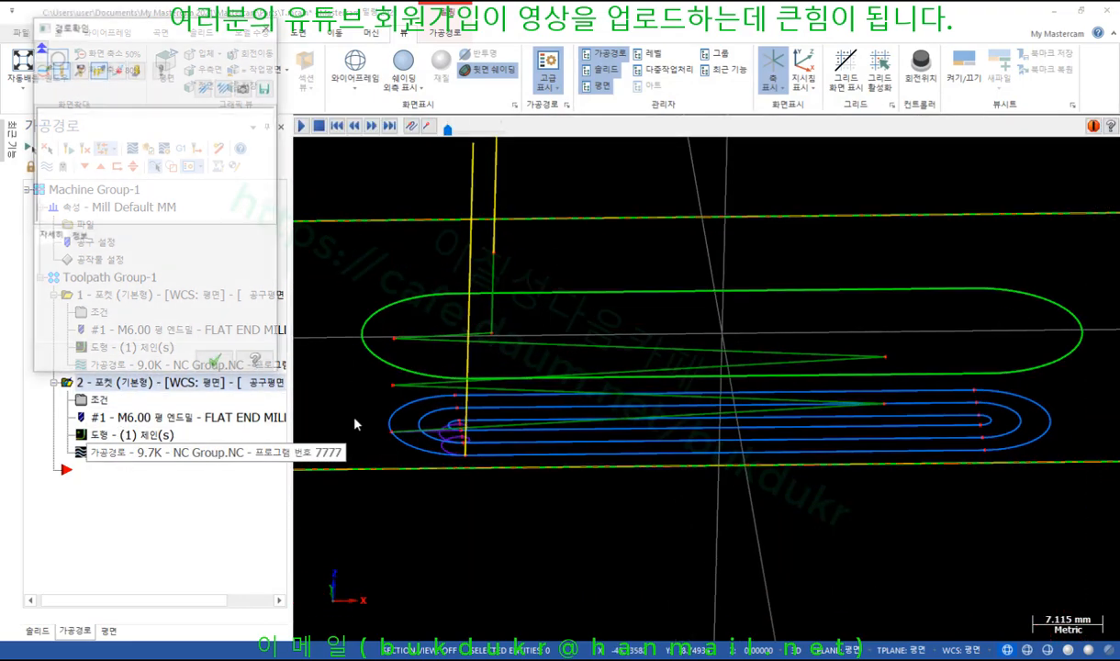
pyautogui.moveTo(520, 130); pyautogui.dragTo(657, 133)
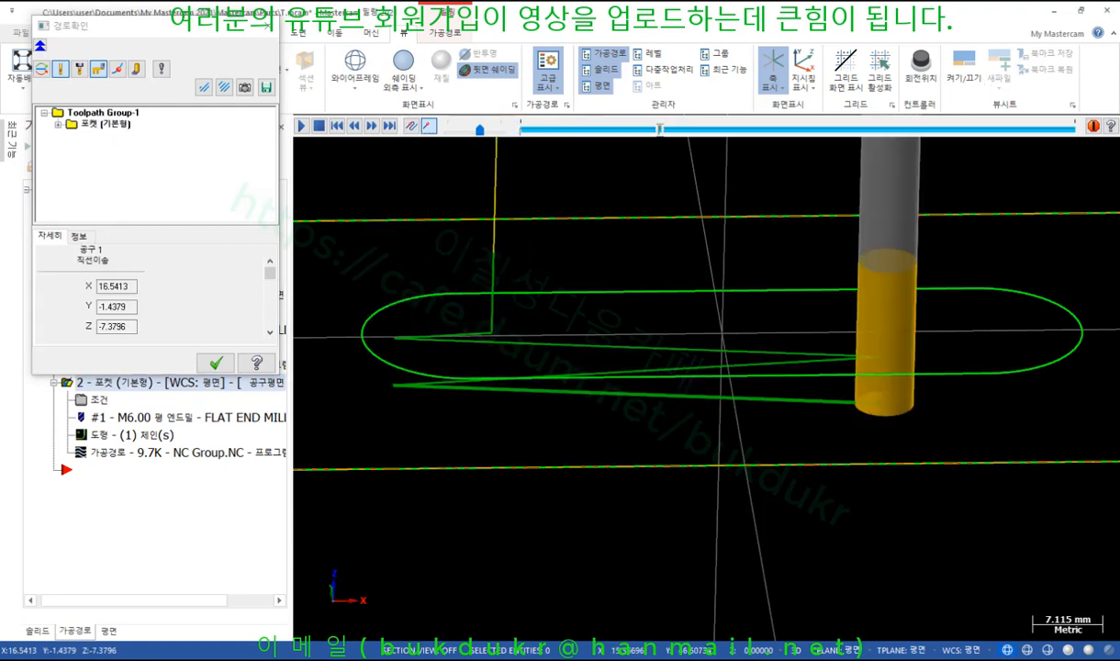
pyautogui.moveTo(390, 320); pyautogui.dragTo(398, 445)
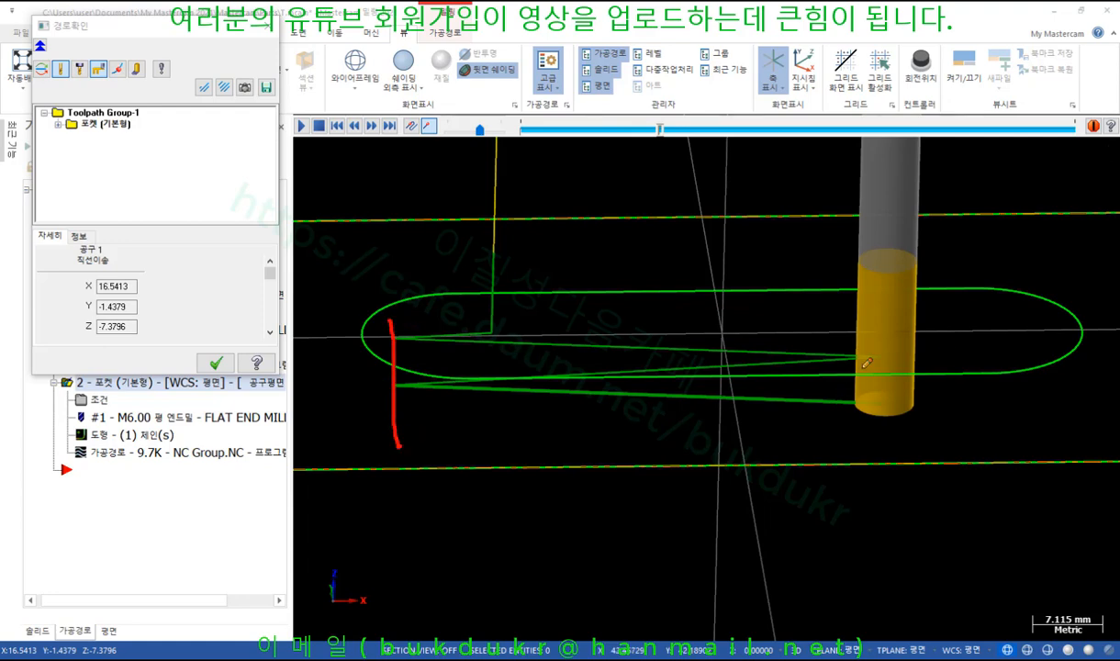
pyautogui.moveTo(887, 326); pyautogui.dragTo(886, 450)
pyautogui.moveTo(691, 424)
pyautogui.mouseDown()
pyautogui.moveTo(725, 459)
pyautogui.moveTo(695, 490)
pyautogui.mouseUp()
pyautogui.moveTo(691, 420); pyautogui.dragTo(760, 431)
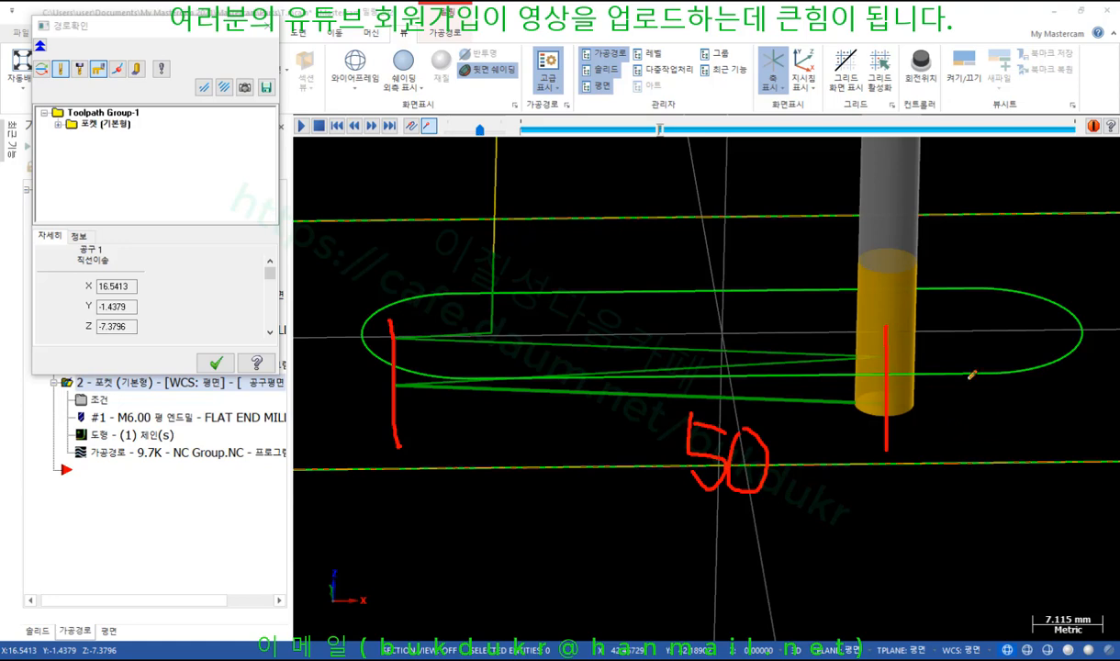
pyautogui.moveTo(886, 355); pyautogui.dragTo(1007, 349)
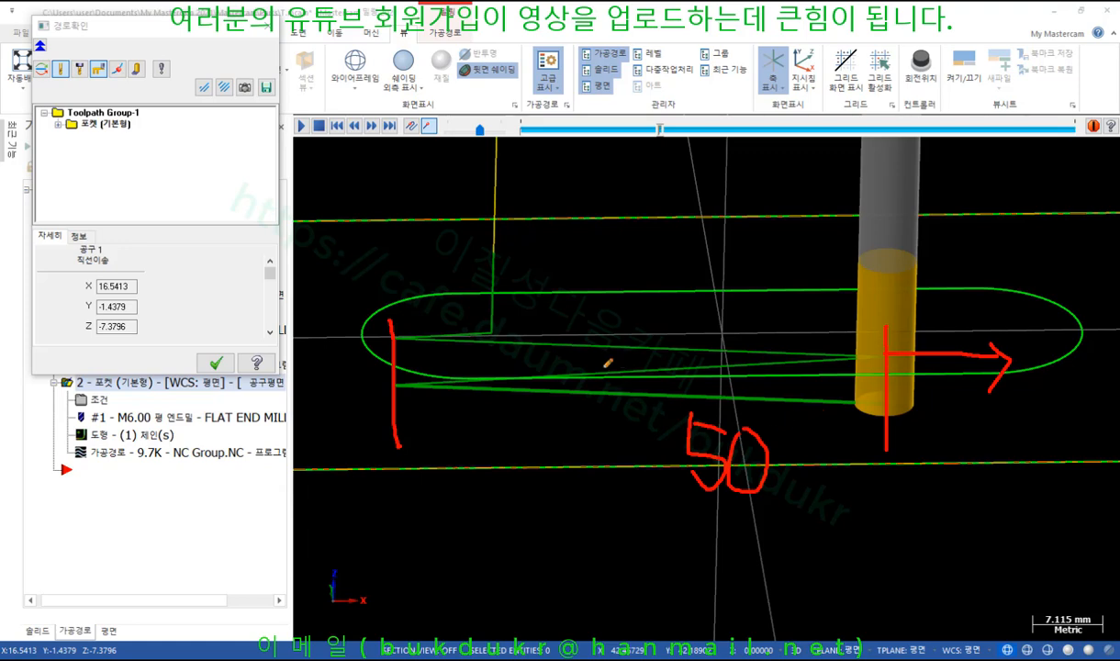
pyautogui.rightClick(649, 290)
pyautogui.click(706, 448)
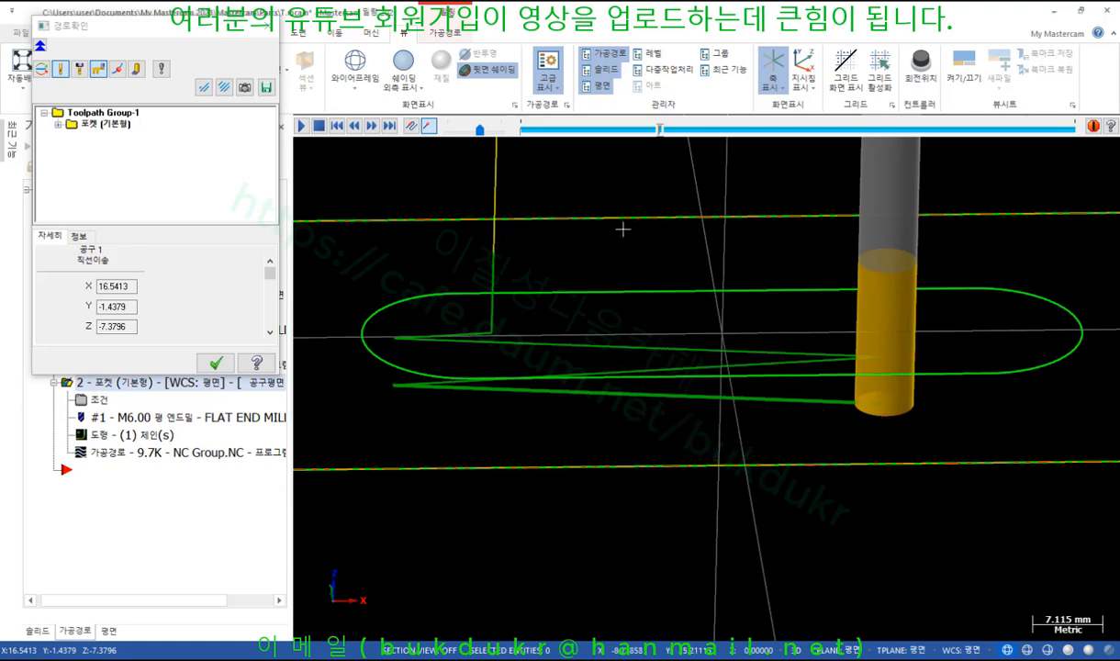
pyautogui.click(215, 362)
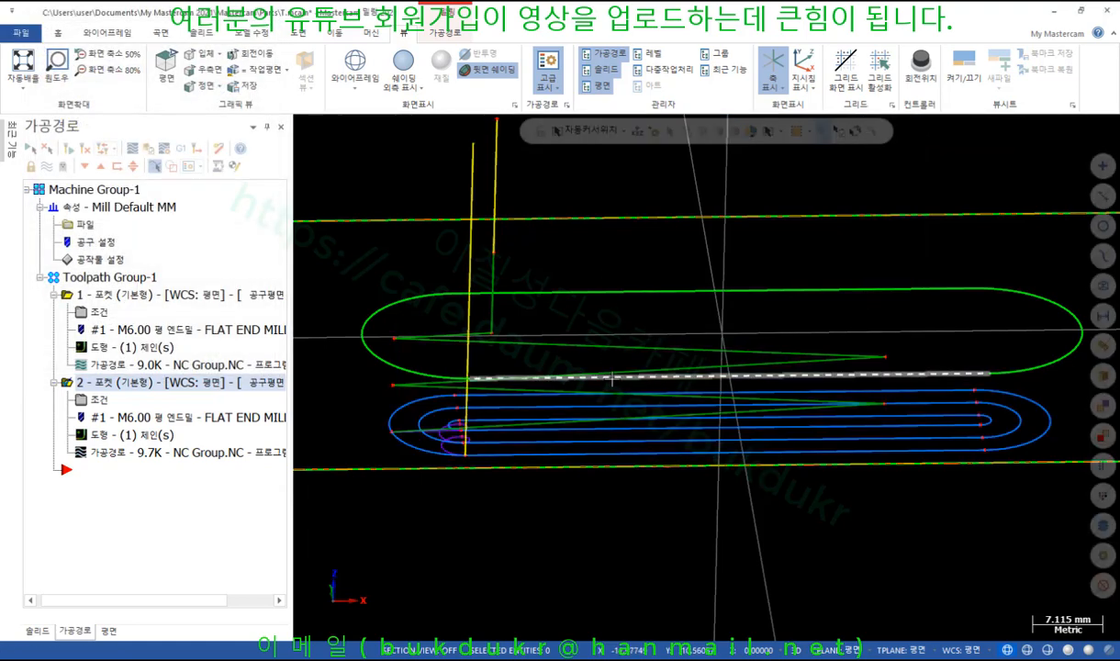
pyautogui.rightClick(614, 379)
pyautogui.click(500, 533)
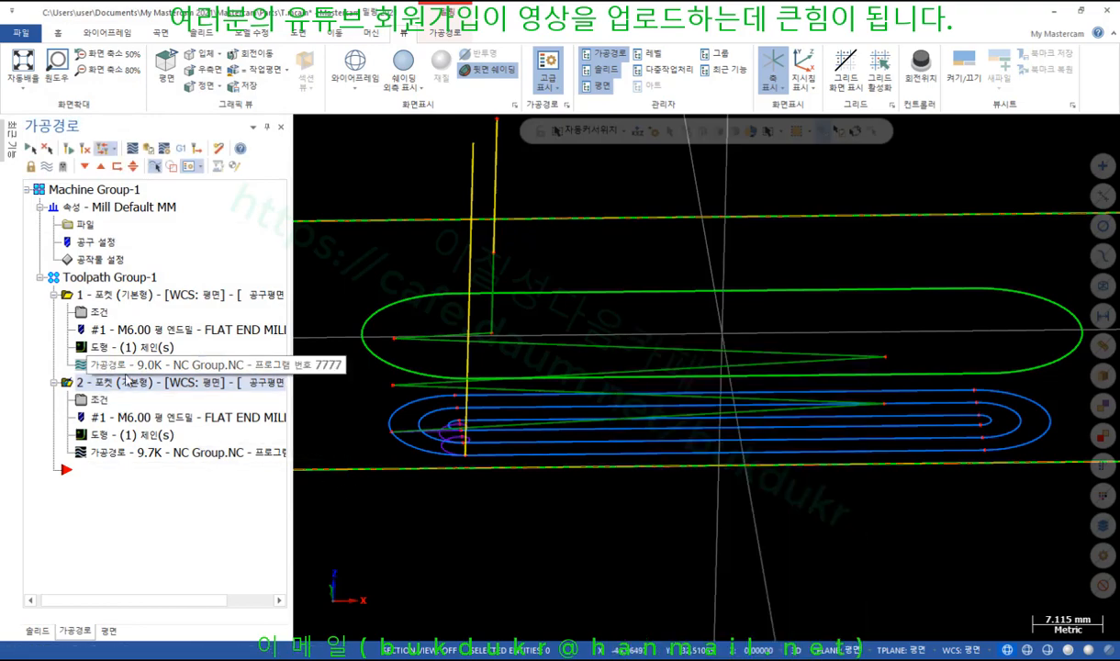
# Review the ramp cutting XY angle in the second pocket's entry parameters and compare it with the ramp direction along the slot
pyautogui.click(152, 407)
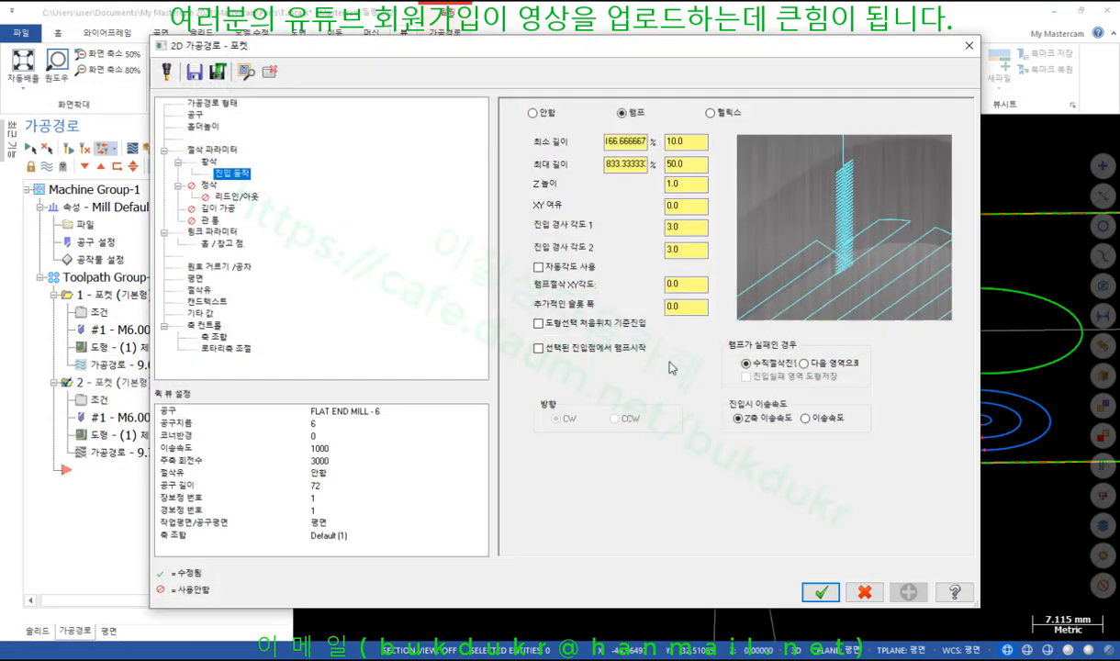
pyautogui.click(680, 284)
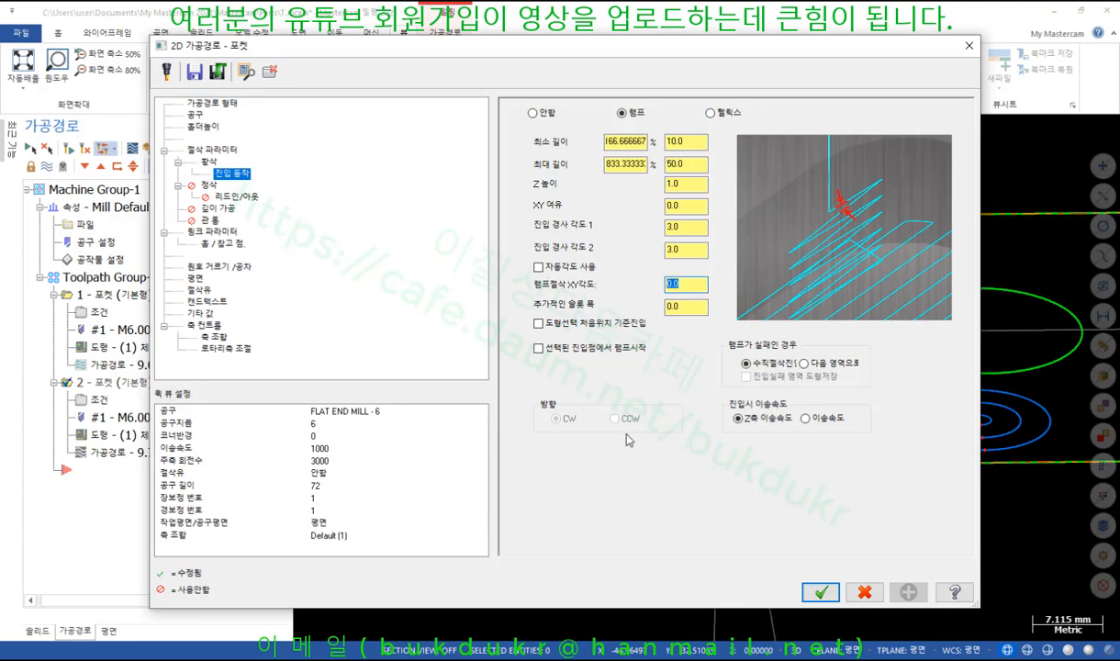
pyautogui.moveTo(855, 50); pyautogui.dragTo(461, 415)
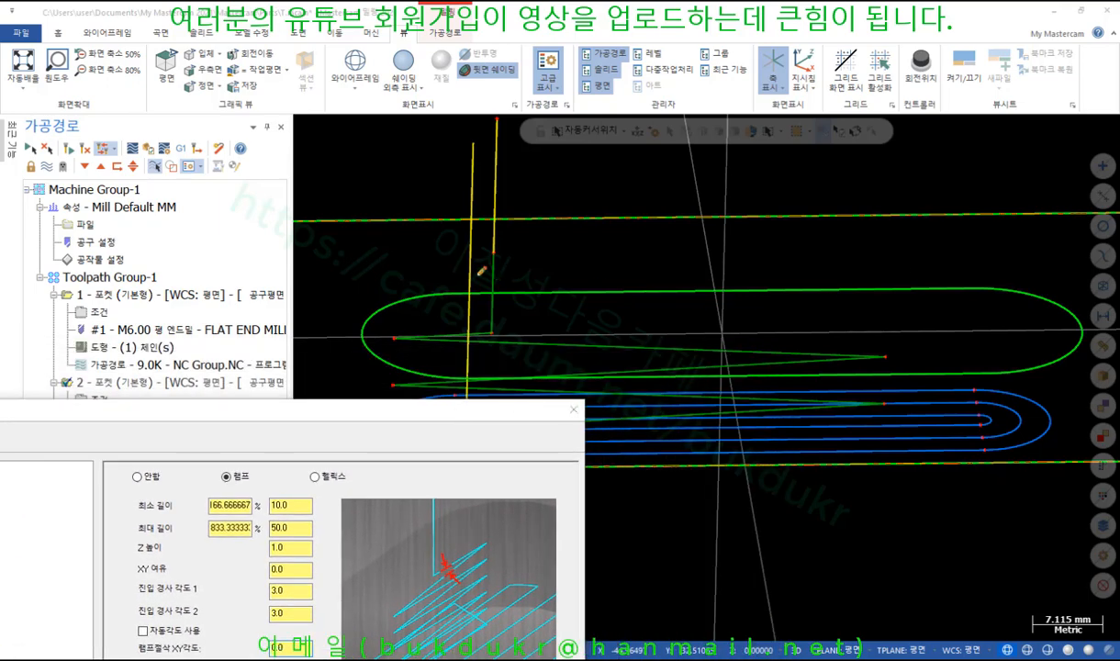
pyautogui.moveTo(481, 270)
pyautogui.mouseDown()
pyautogui.moveTo(954, 268)
pyautogui.moveTo(928, 300)
pyautogui.mouseUp()
pyautogui.moveTo(943, 204); pyautogui.dragTo(914, 236)
pyautogui.moveTo(921, 209); pyautogui.dragTo(940, 220)
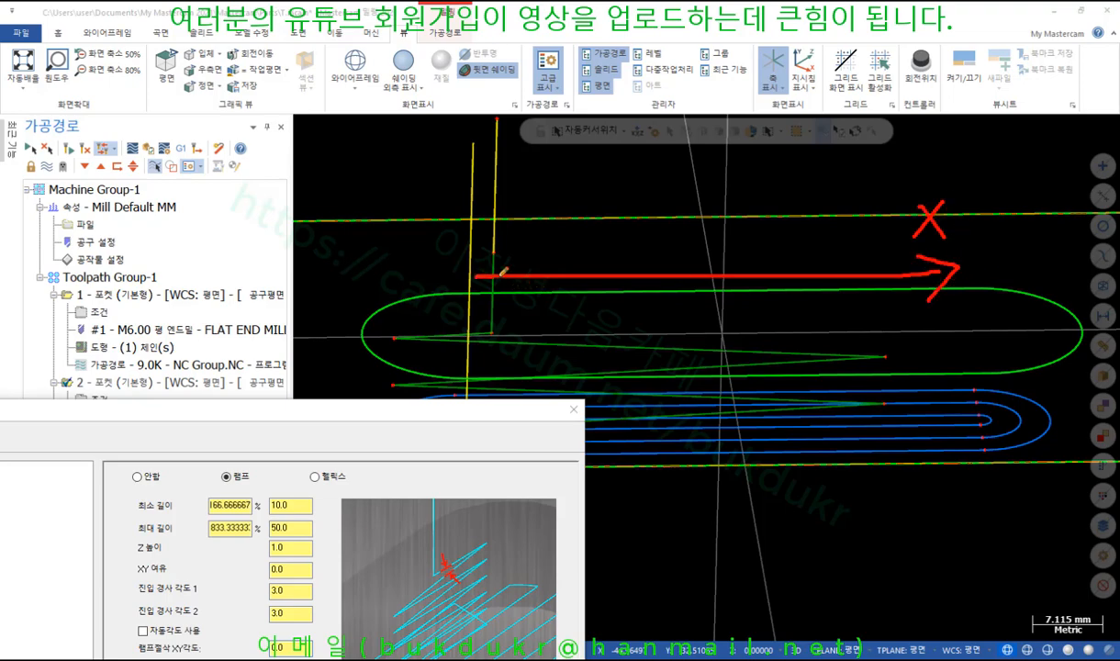
pyautogui.moveTo(502, 274)
pyautogui.mouseDown()
pyautogui.moveTo(959, 268)
pyautogui.moveTo(929, 300)
pyautogui.mouseUp()
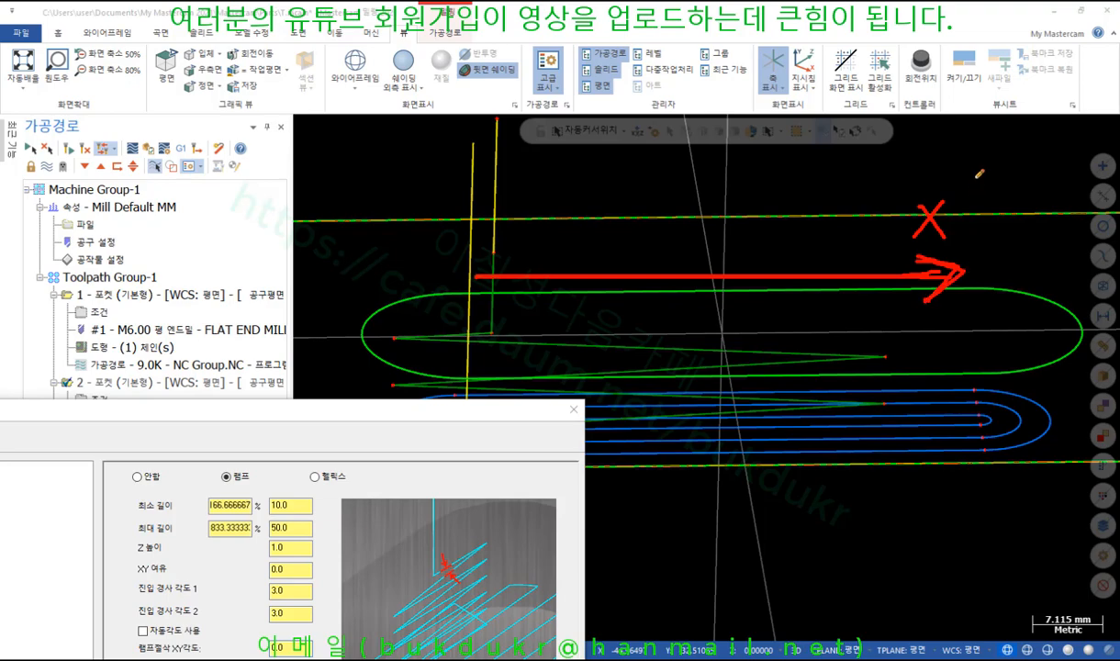
pyautogui.moveTo(978, 180); pyautogui.dragTo(997, 178)
pyautogui.moveTo(433, 370)
pyautogui.mouseDown()
pyautogui.moveTo(368, 286)
pyautogui.moveTo(1014, 268)
pyautogui.moveTo(1062, 354)
pyautogui.moveTo(439, 378)
pyautogui.mouseUp()
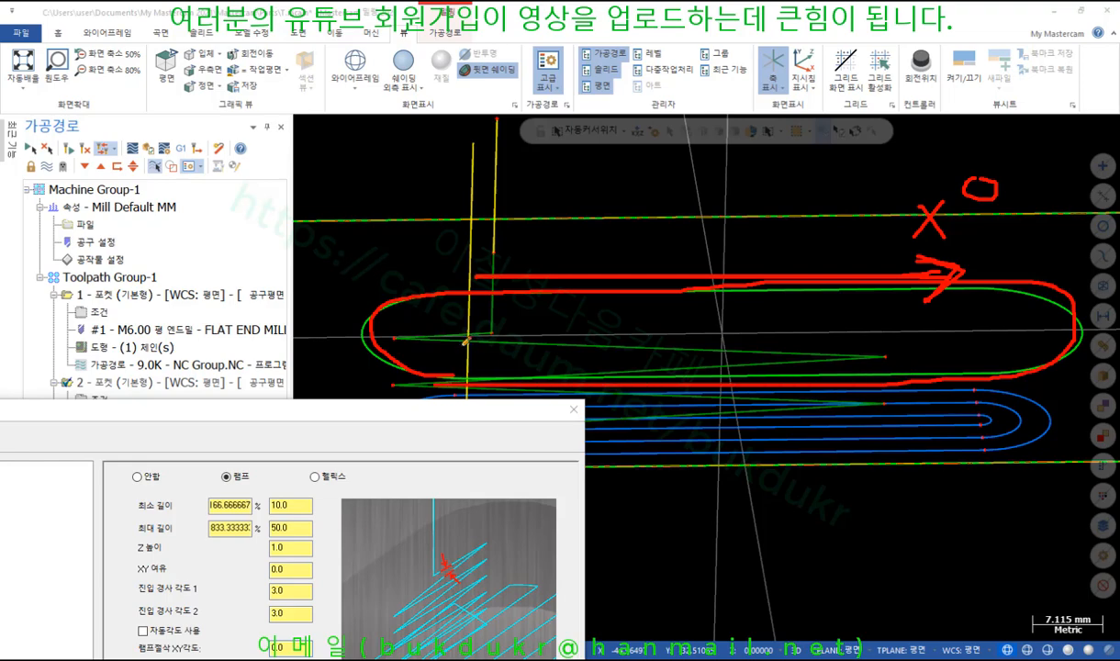
pyautogui.moveTo(466, 341)
pyautogui.mouseDown()
pyautogui.moveTo(890, 352)
pyautogui.moveTo(872, 364)
pyautogui.mouseUp()
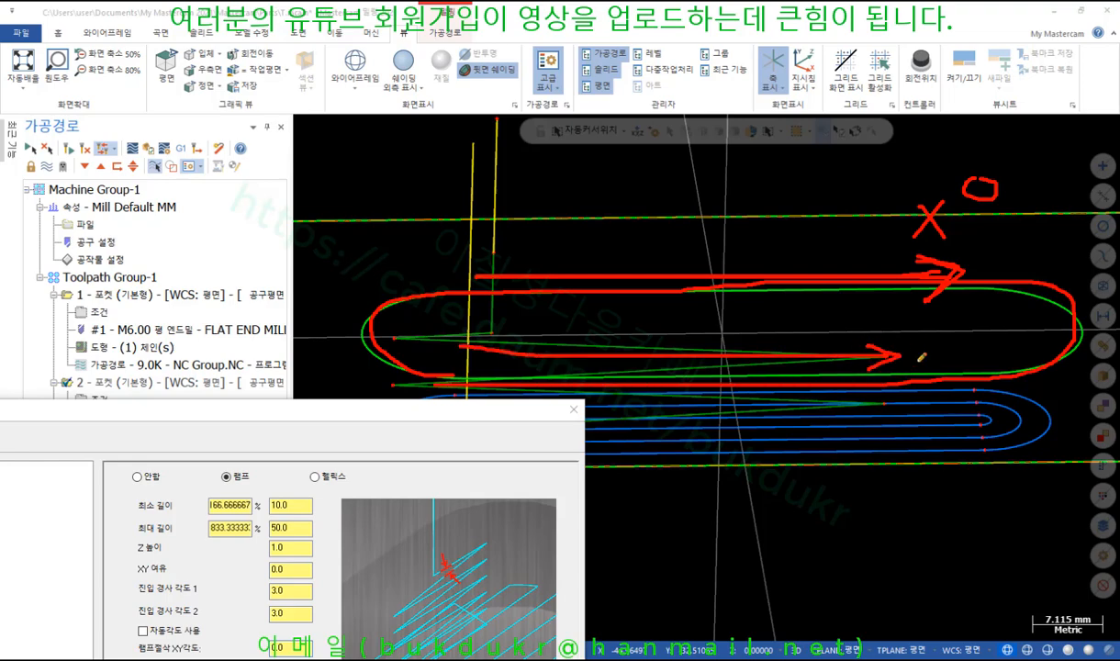
pyautogui.rightClick(732, 220)
pyautogui.click(794, 358)
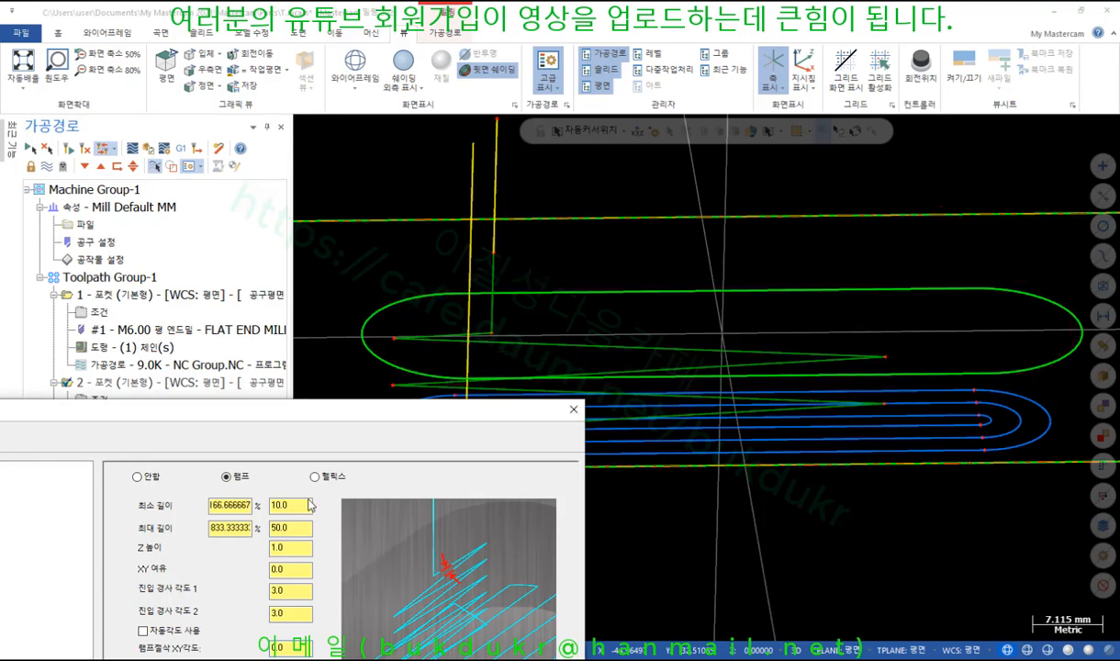
pyautogui.moveTo(296, 415); pyautogui.dragTo(368, 79)
pyautogui.click(496, 614)
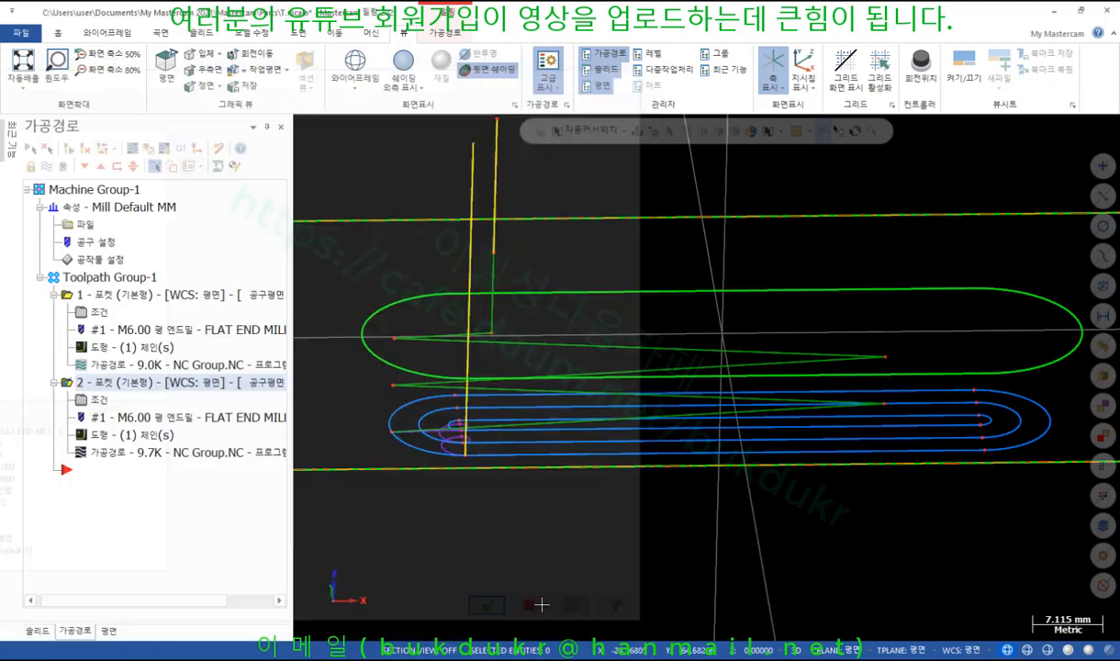
# Rotate the rectangle and slot geometry about the origin with Dynamic Transform so the slot stands at a steep counterclockwise angle
pyautogui.rightClick(696, 273)
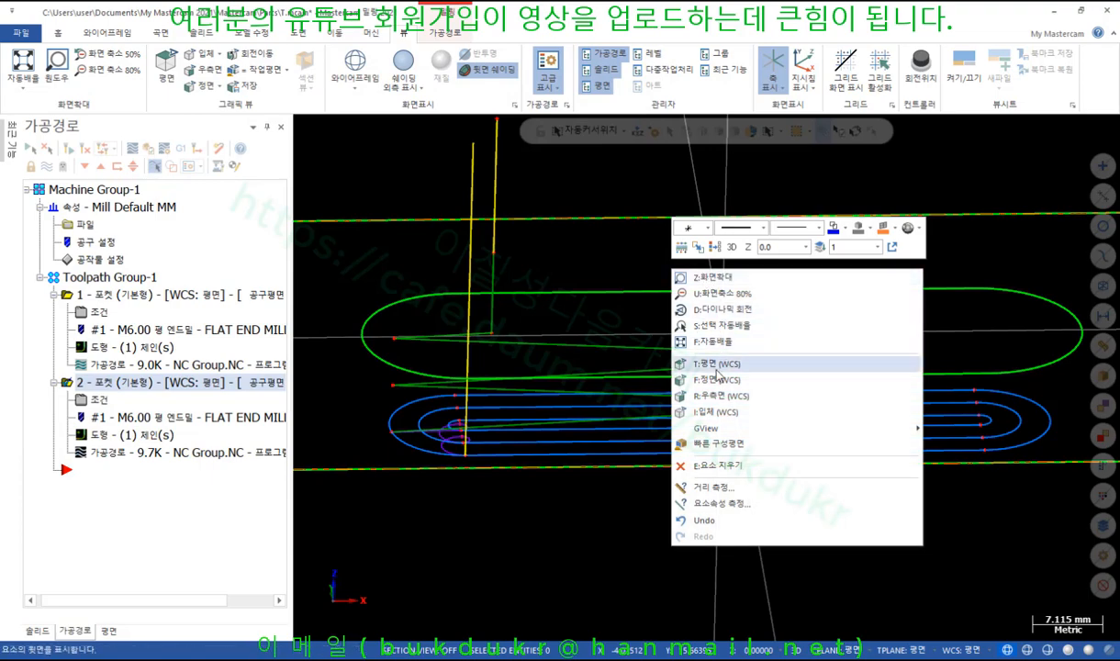
pyautogui.click(690, 363)
pyautogui.scroll(-1, 651, 500)
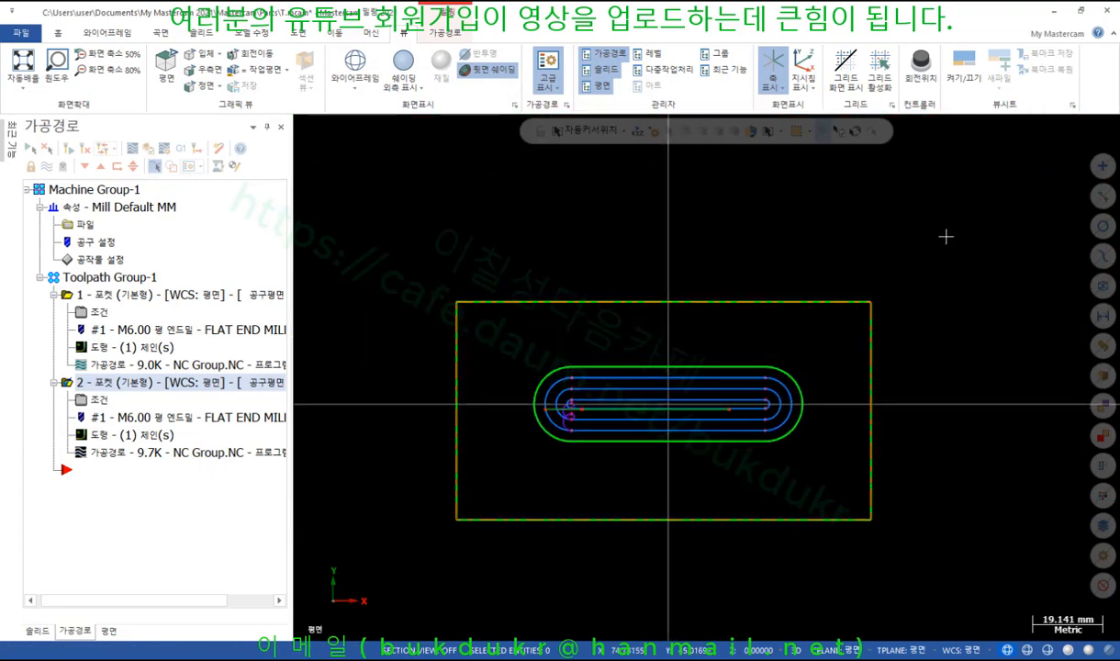
pyautogui.moveTo(902, 225); pyautogui.dragTo(401, 556)
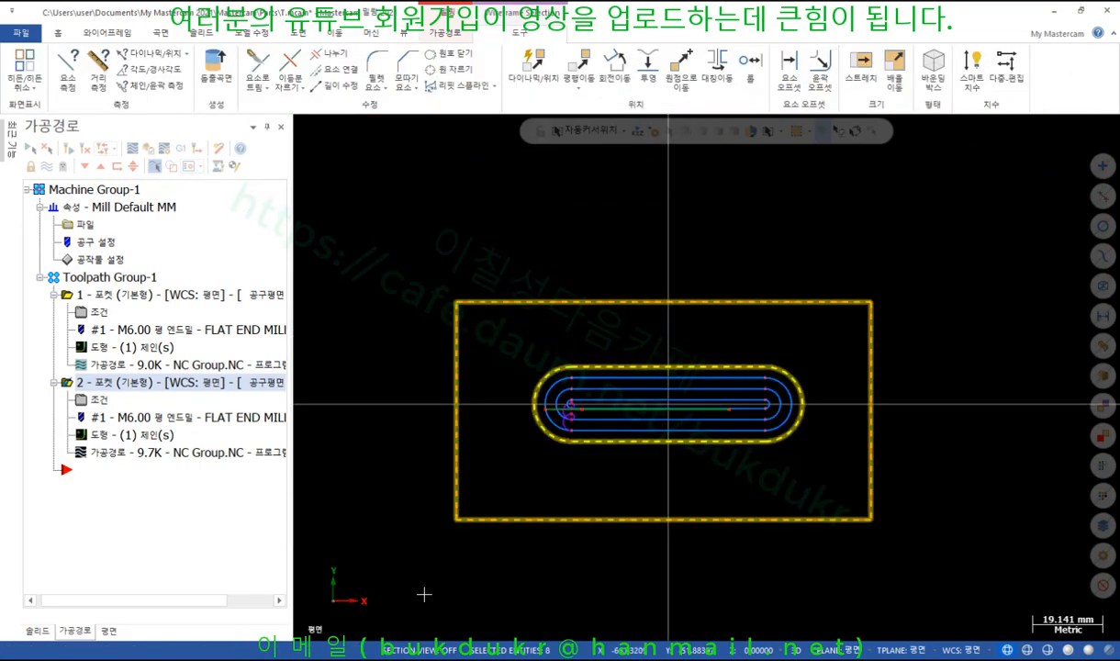
pyautogui.click(329, 33)
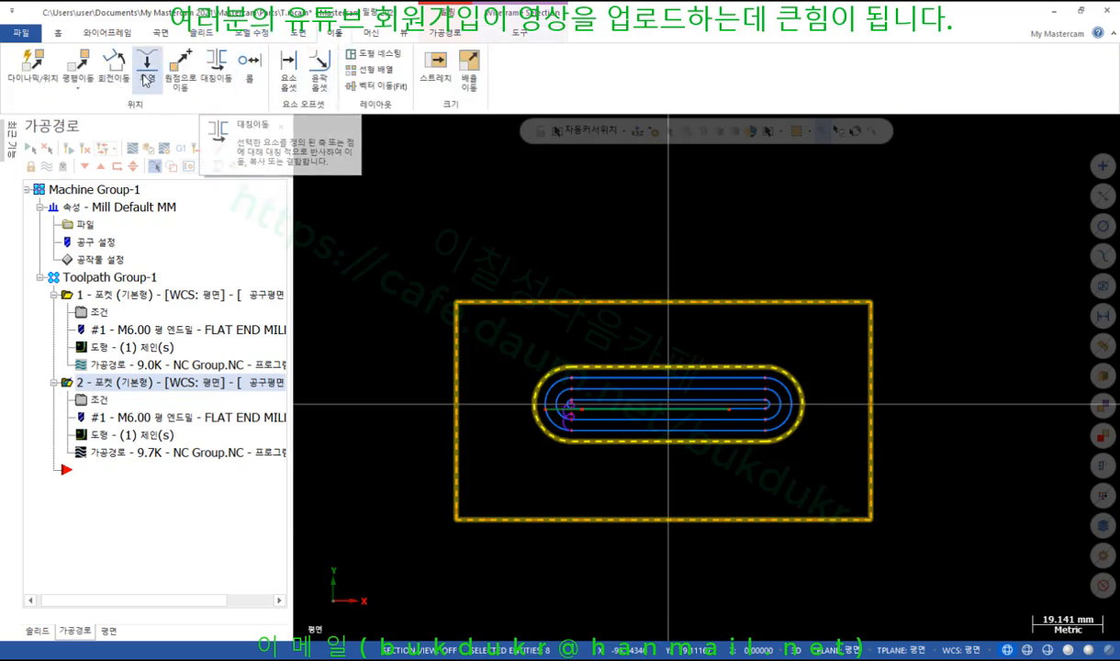
pyautogui.click(32, 66)
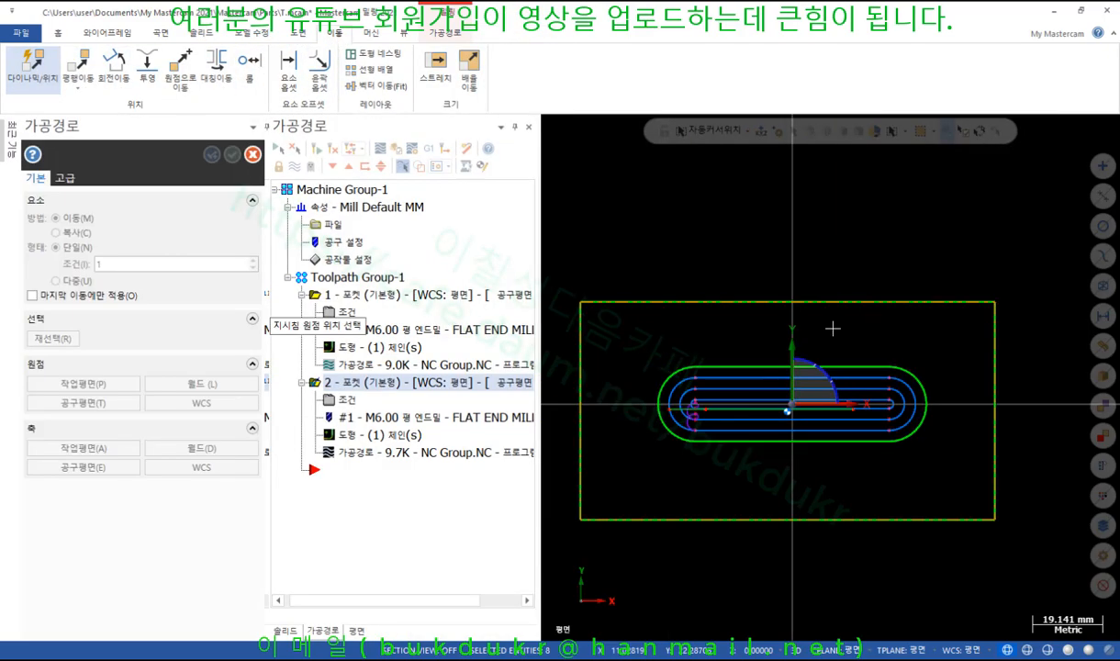
pyautogui.click(797, 409)
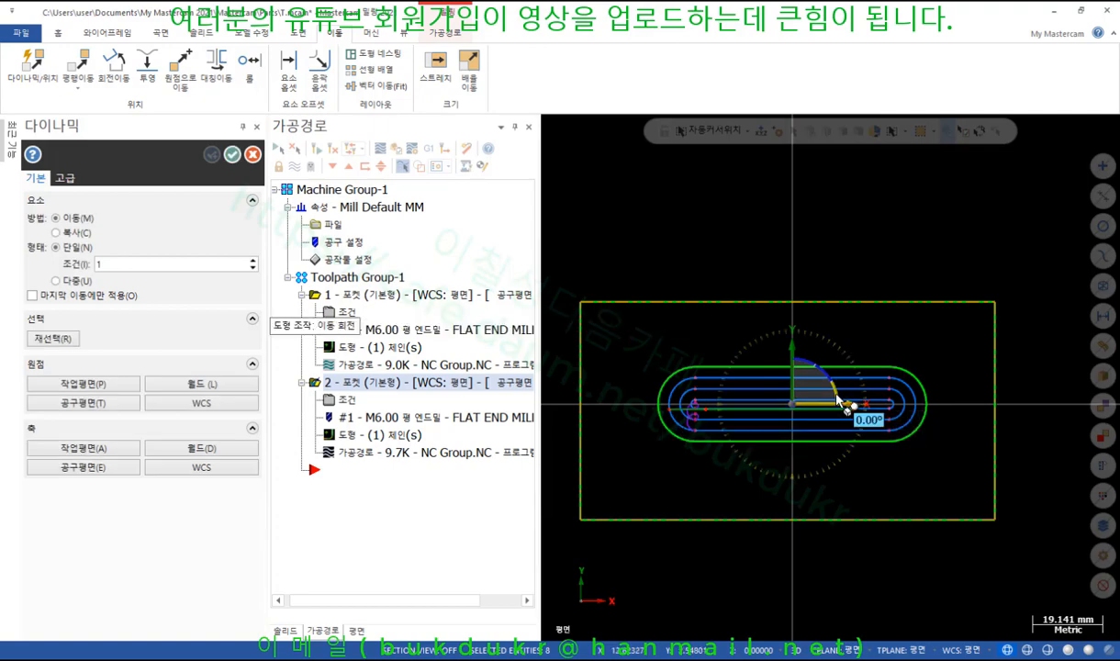
pyautogui.click(837, 398)
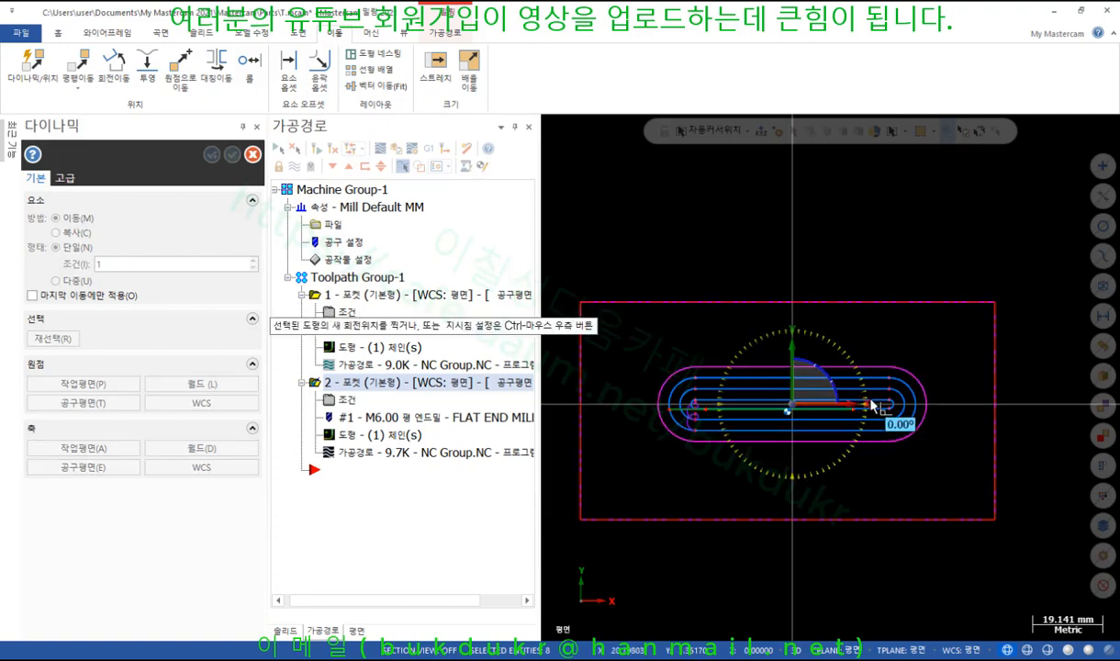
pyautogui.click(854, 253)
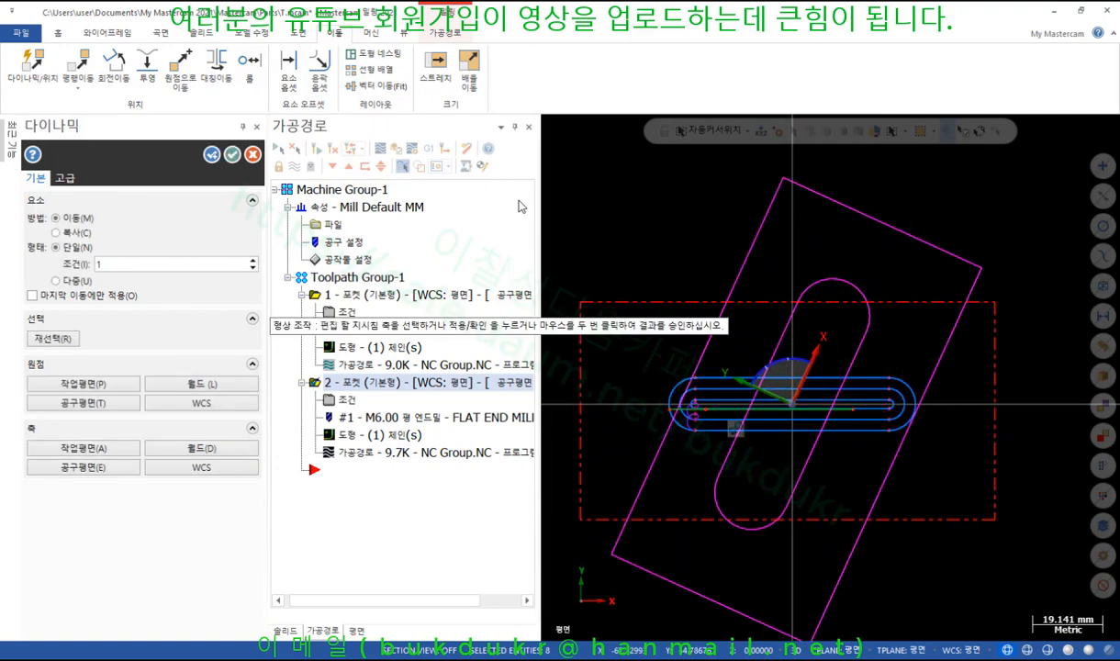
pyautogui.click(233, 155)
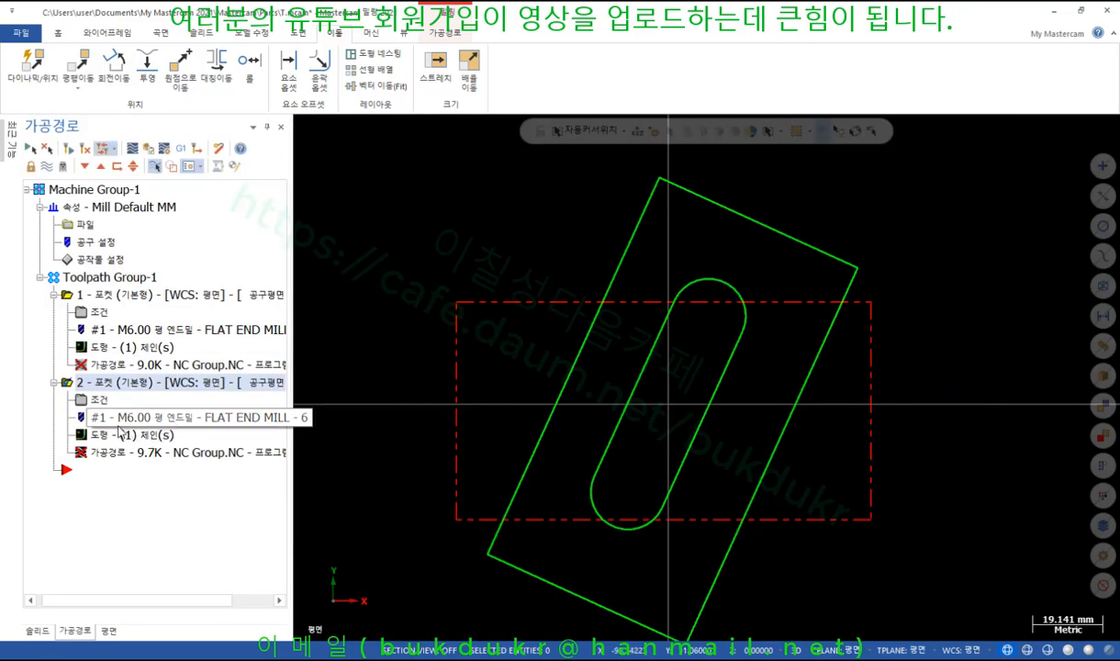
# Regenerate the second pocket operation's toolpath for the rotated slot and inspect its entry moves in 3D
pyautogui.click(70, 150)
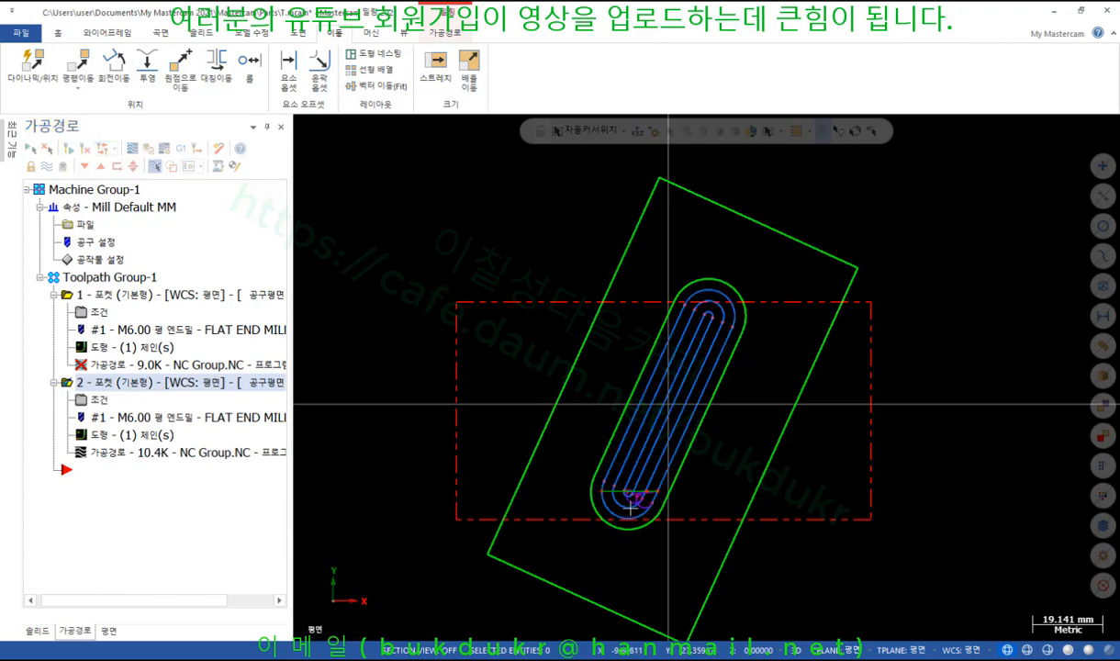
pyautogui.moveTo(633, 513); pyautogui.dragTo(594, 409, button='middle')
pyautogui.scroll(5, 580, 514)
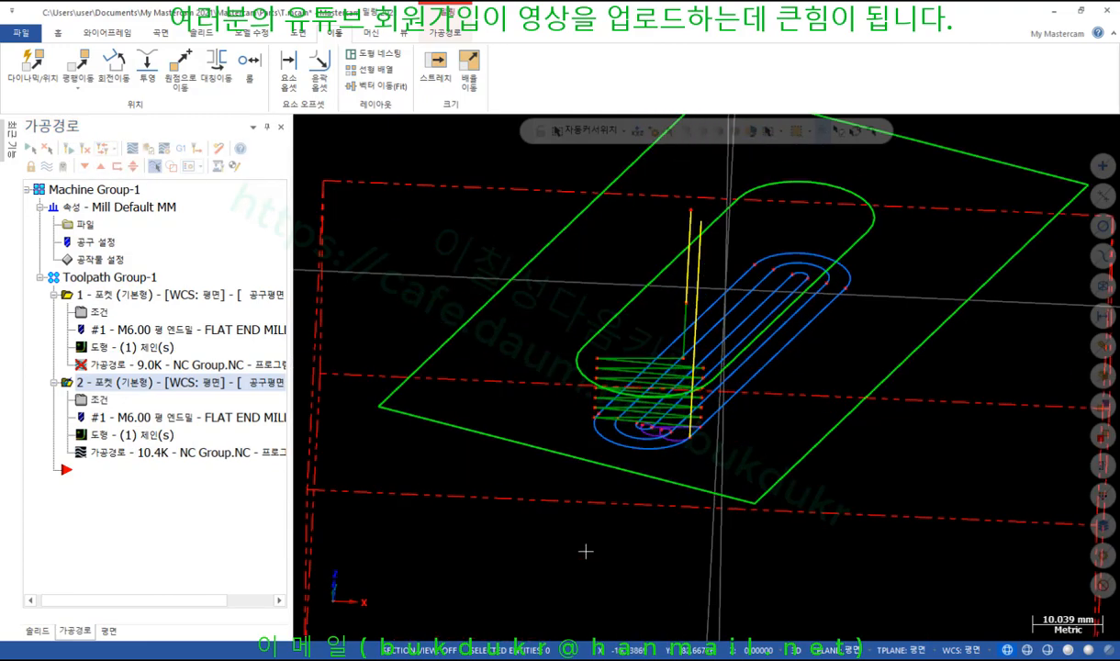
# Backplot the second pocket toolpath through its ramp entry and examine the ramp direction relative to the rotated slot
pyautogui.click(133, 147)
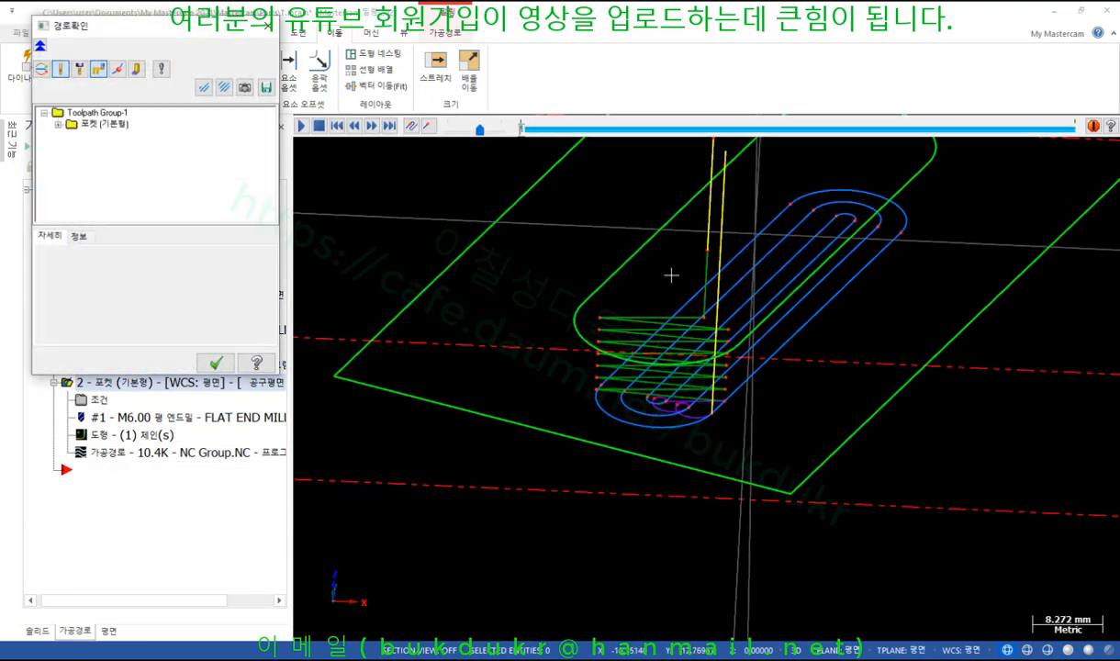
pyautogui.moveTo(521, 129); pyautogui.dragTo(682, 130)
pyautogui.scroll(3, 739, 436)
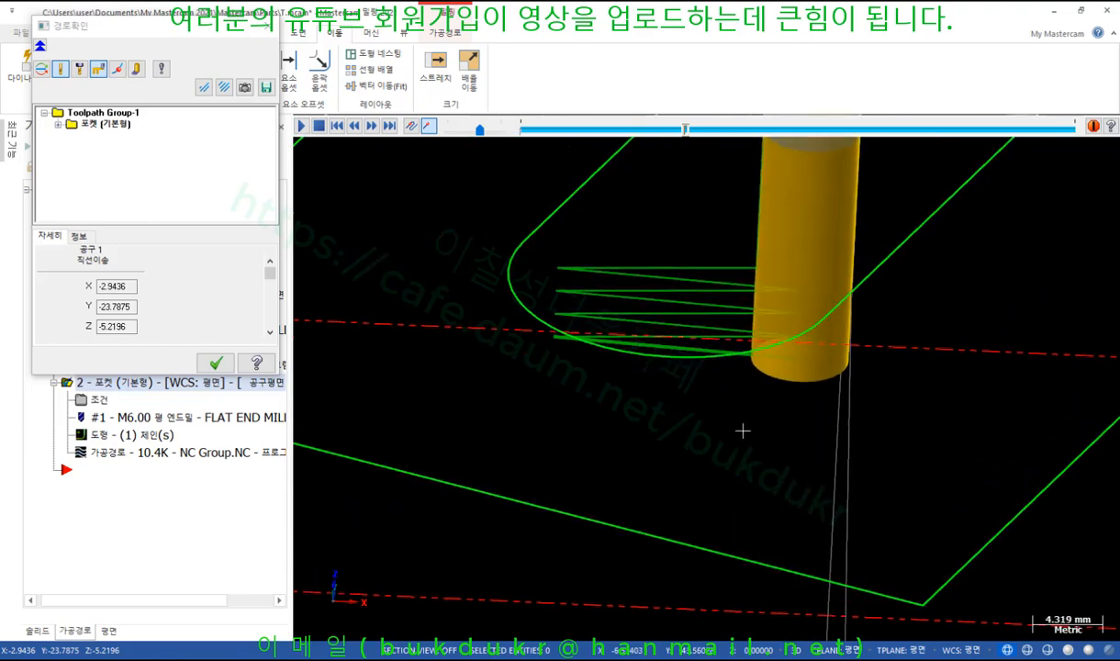
pyautogui.click(216, 363)
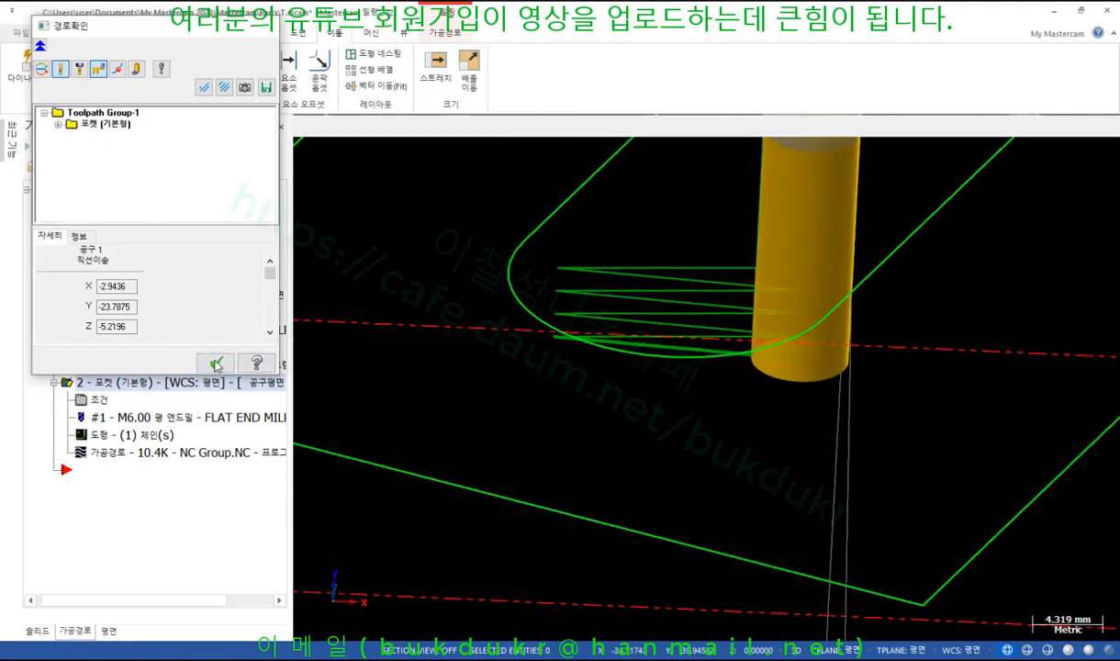
# Review the minimum ramp length in the second pocket's entry parameters without changing them
pyautogui.click(100, 401)
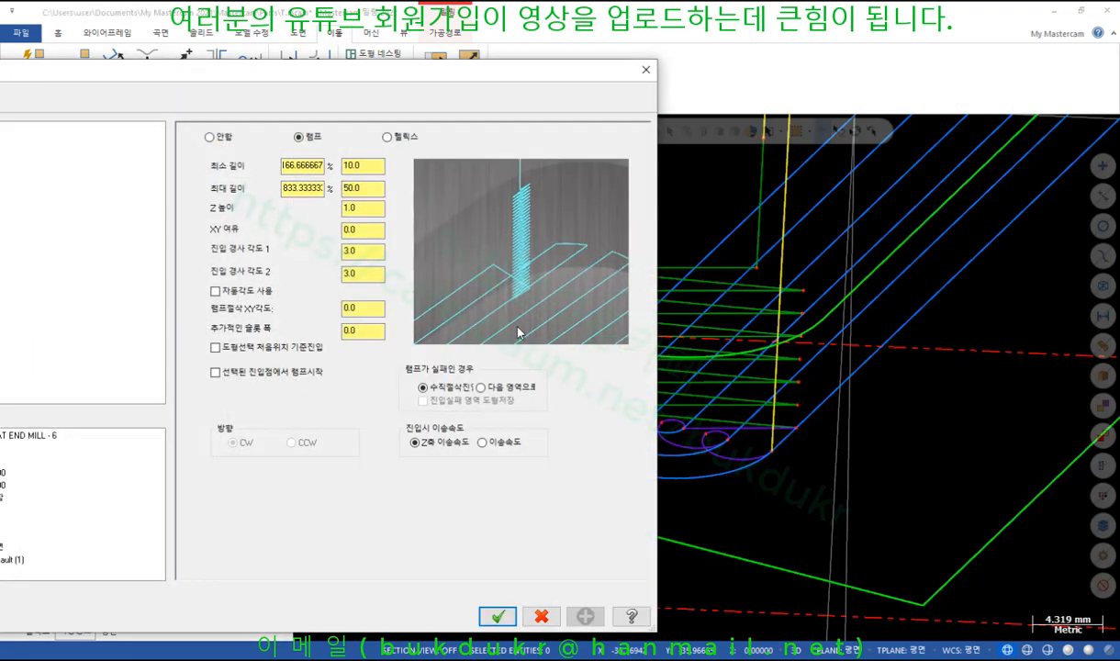
pyautogui.click(359, 164)
pyautogui.click(541, 616)
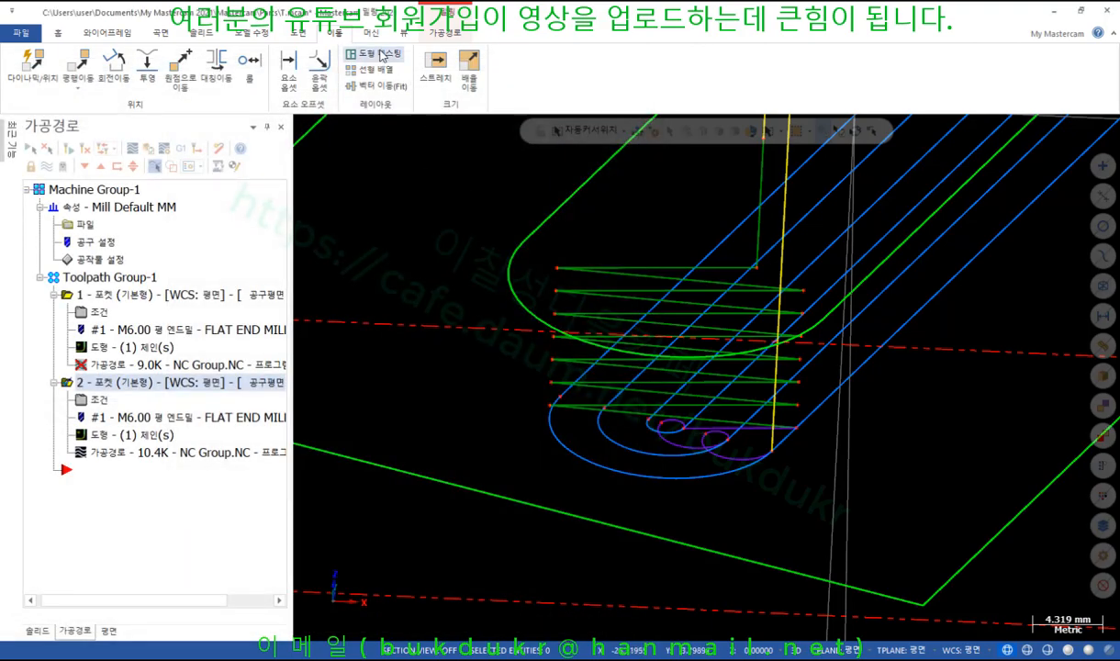
# Analyze the second pocket toolpath to check the ramp entry moves across the rotated slot
pyautogui.click(58, 33)
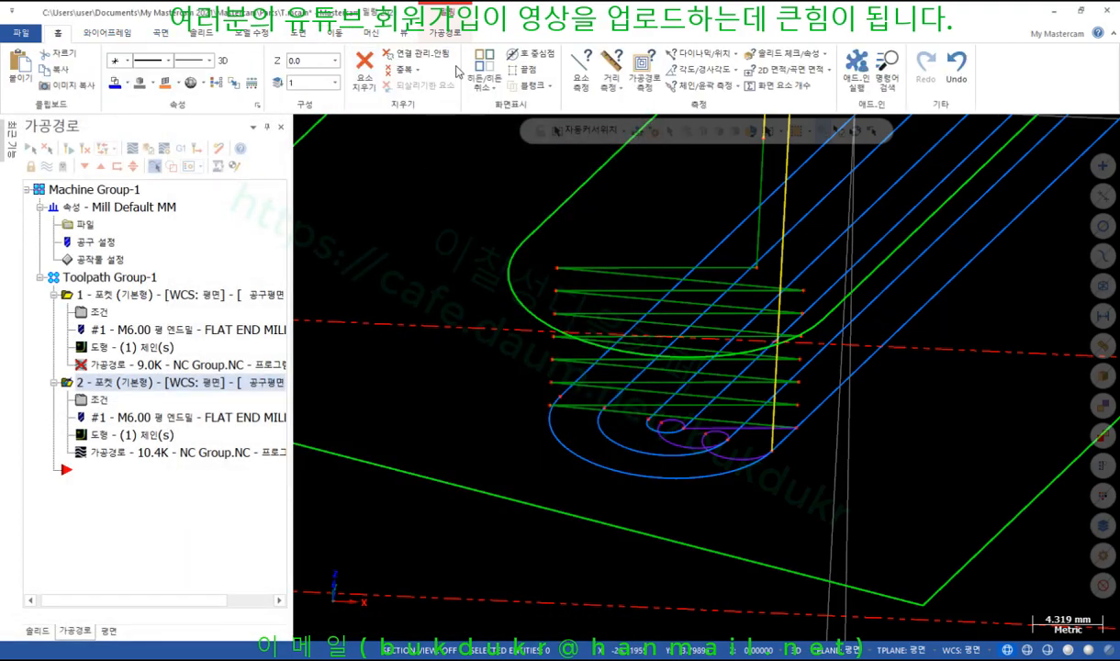
pyautogui.click(644, 68)
pyautogui.moveTo(805, 313)
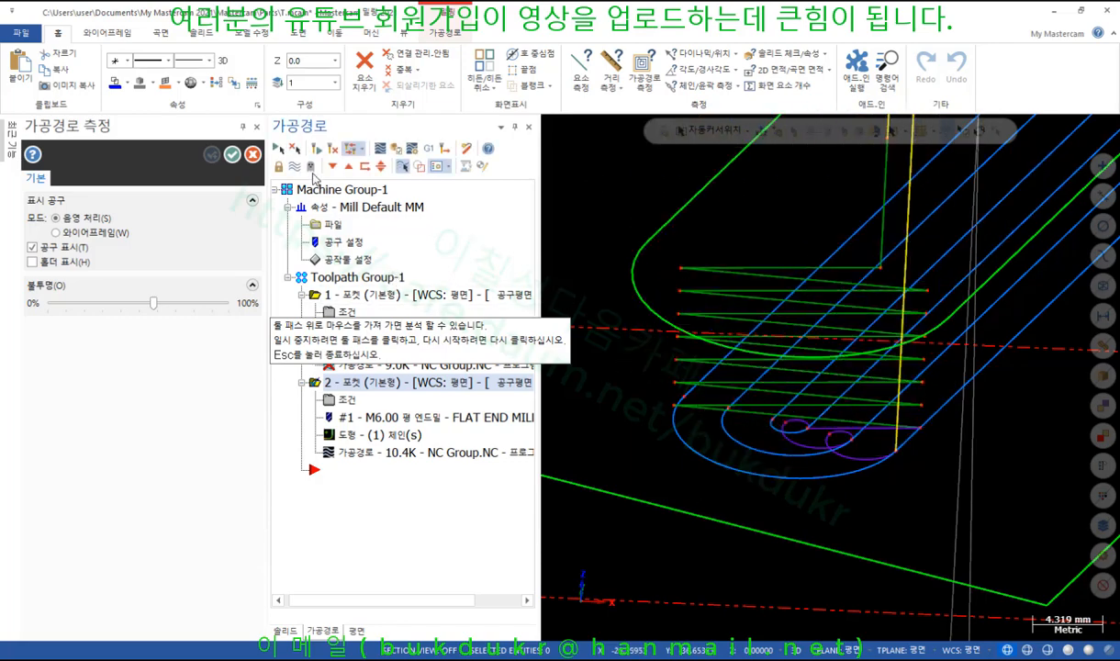
pyautogui.click(232, 154)
# Set the second pocket operation's minimum ramp length to 50 and regenerate its toolpath
pyautogui.click(106, 399)
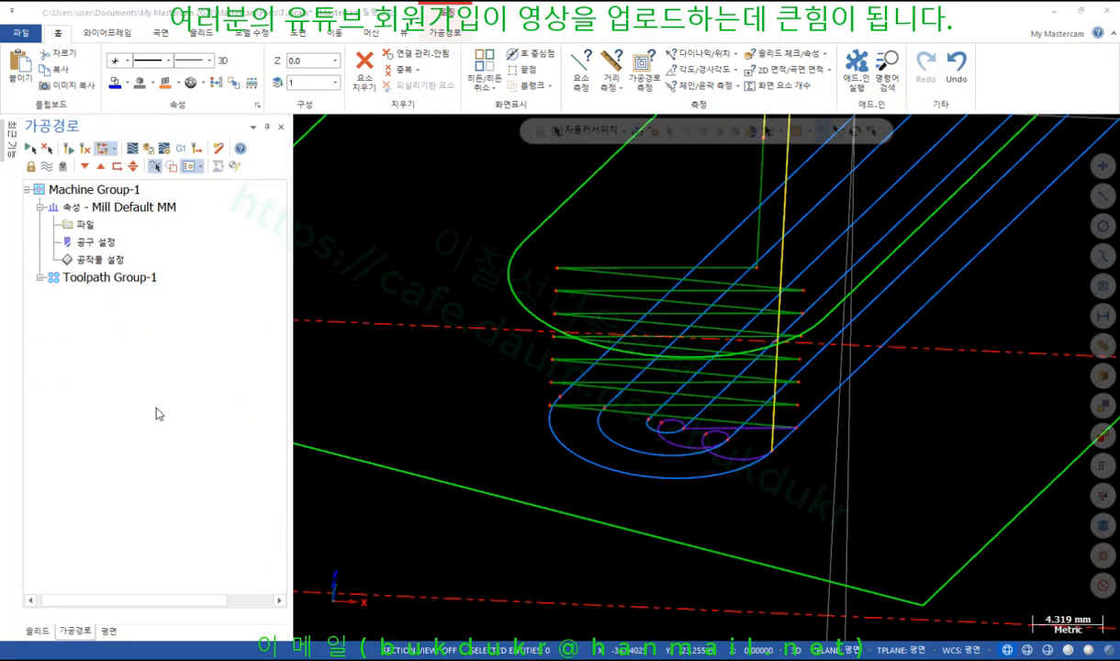
pyautogui.moveTo(382, 169); pyautogui.dragTo(332, 174)
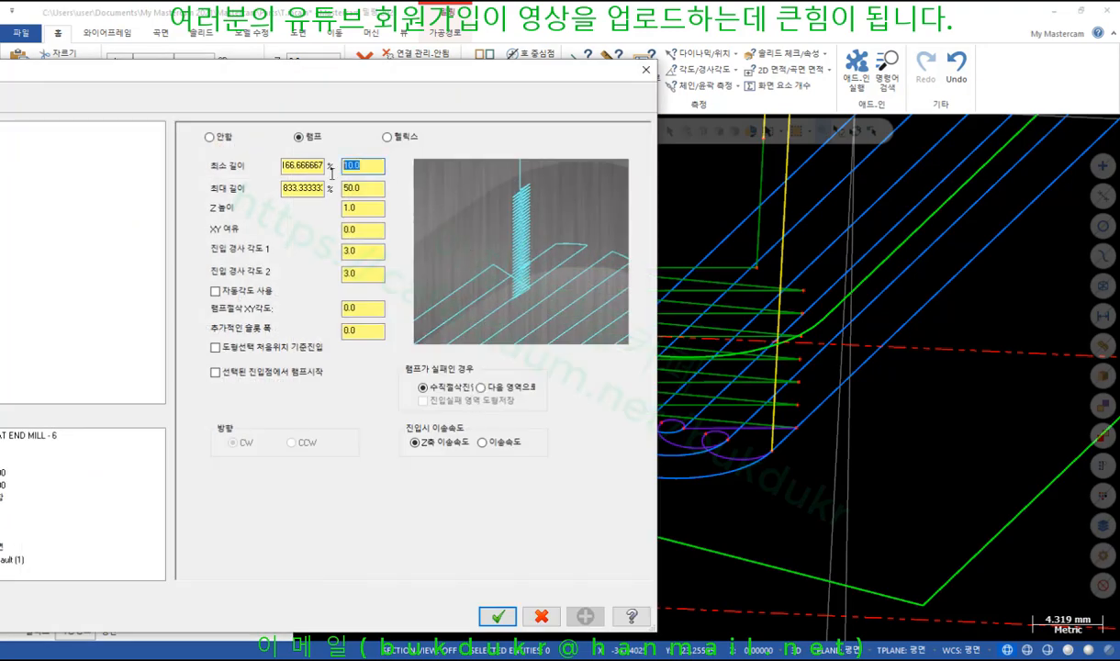
pyautogui.write('50')
pyautogui.click(368, 189)
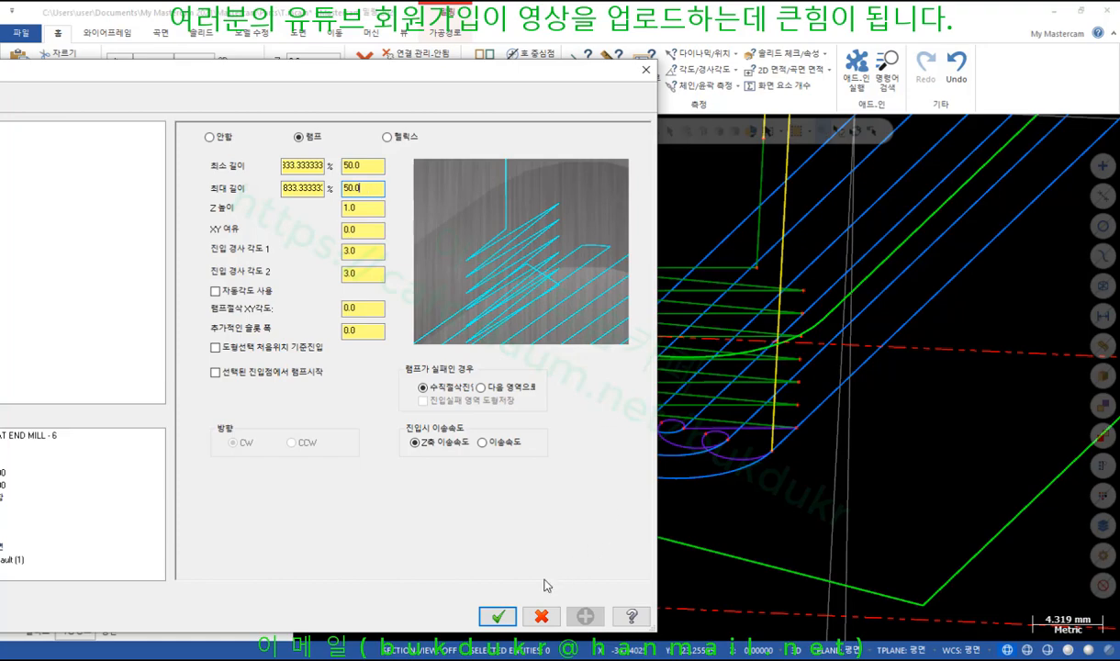
pyautogui.click(496, 612)
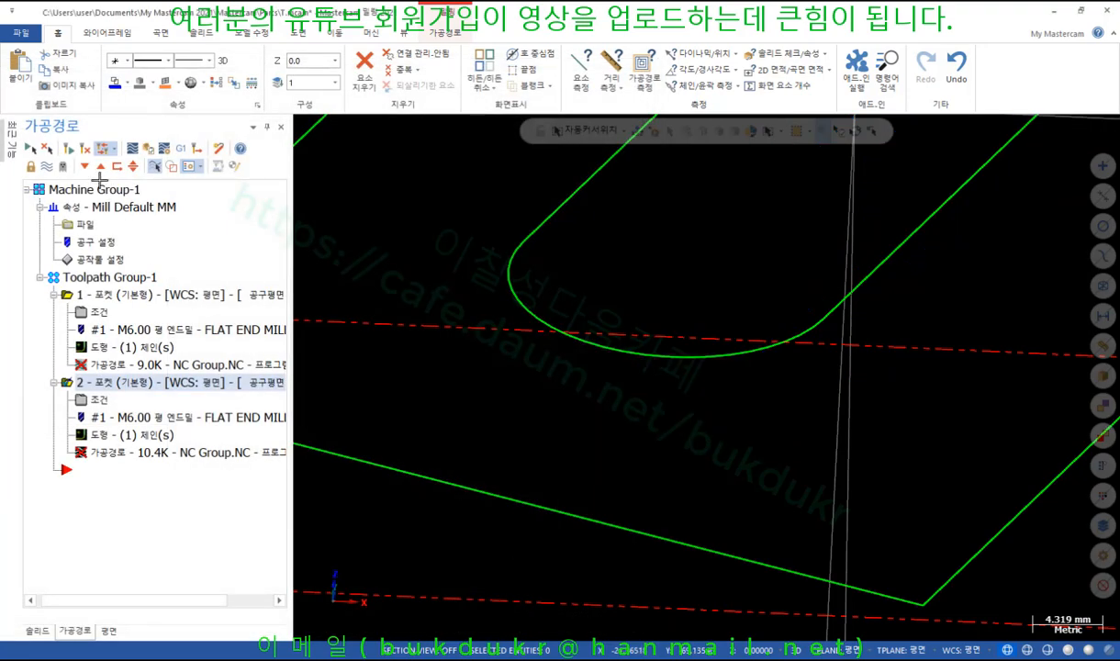
pyautogui.click(71, 151)
pyautogui.scroll(-4, 570, 354)
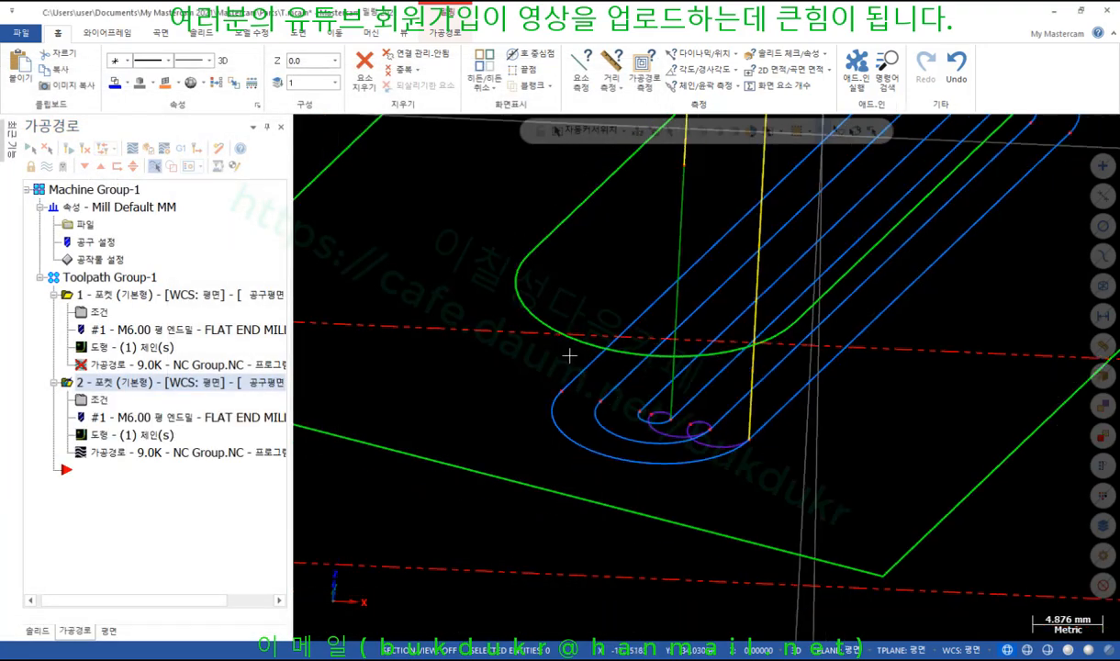
# Backplot the regenerated second pocket toolpath and examine how the tool enters the rotated slot
pyautogui.rightClick(495, 346)
pyautogui.click(540, 440)
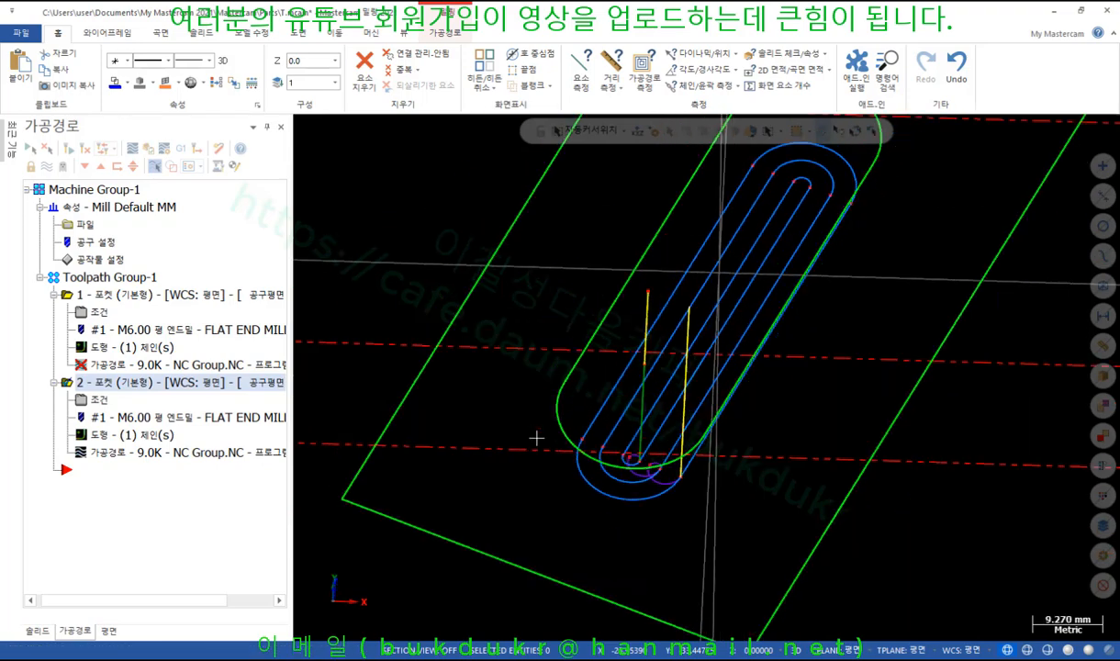
pyautogui.click(169, 454)
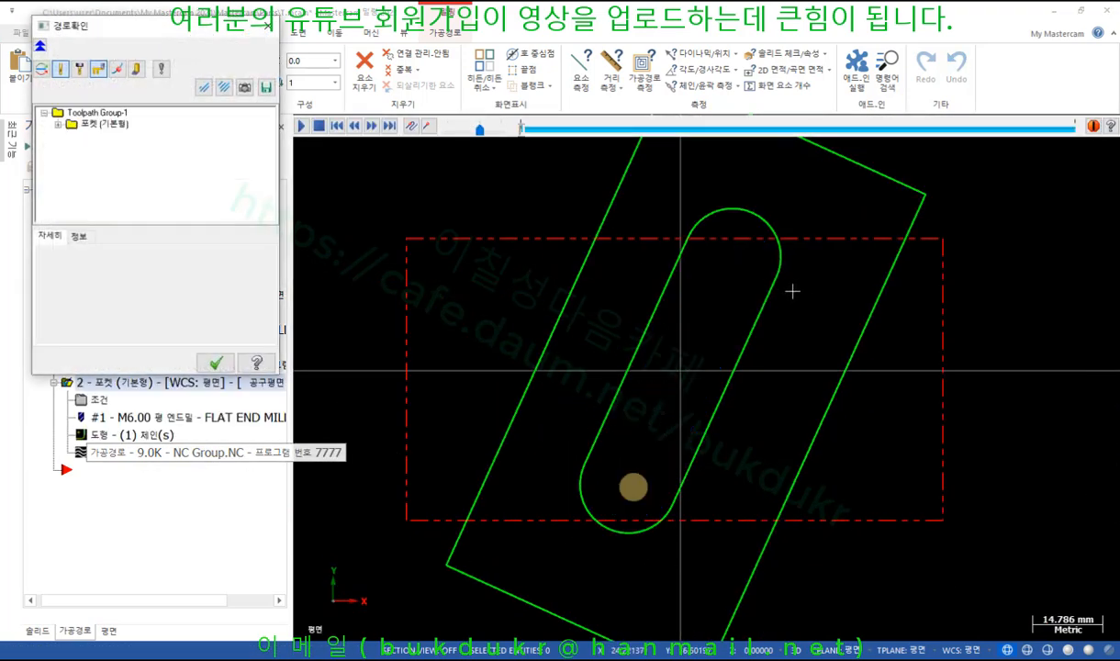
pyautogui.moveTo(522, 129); pyautogui.dragTo(872, 129)
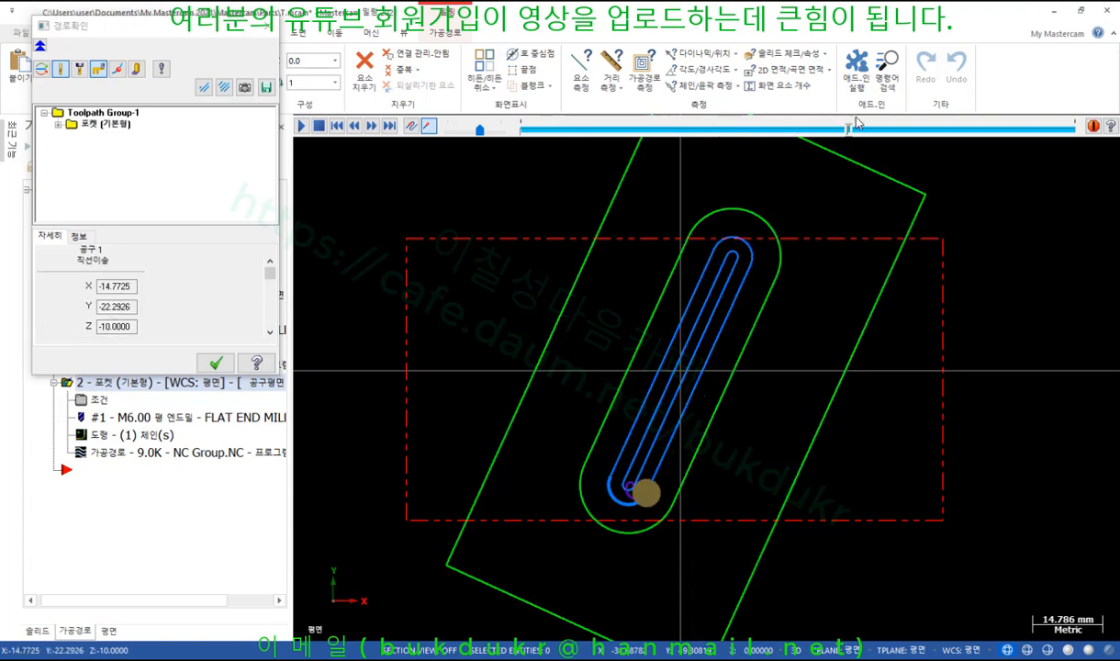
pyautogui.scroll(-1, 672, 459)
pyautogui.moveTo(672, 459); pyautogui.dragTo(674, 387, button='middle')
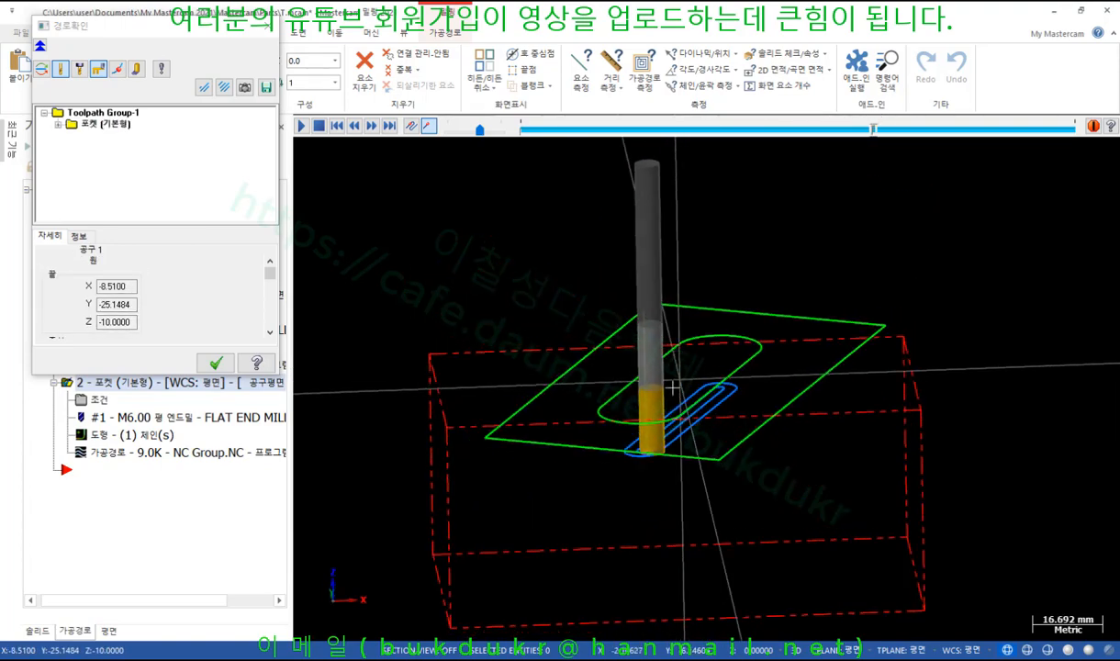
pyautogui.scroll(5, 673, 387)
pyautogui.press('b')
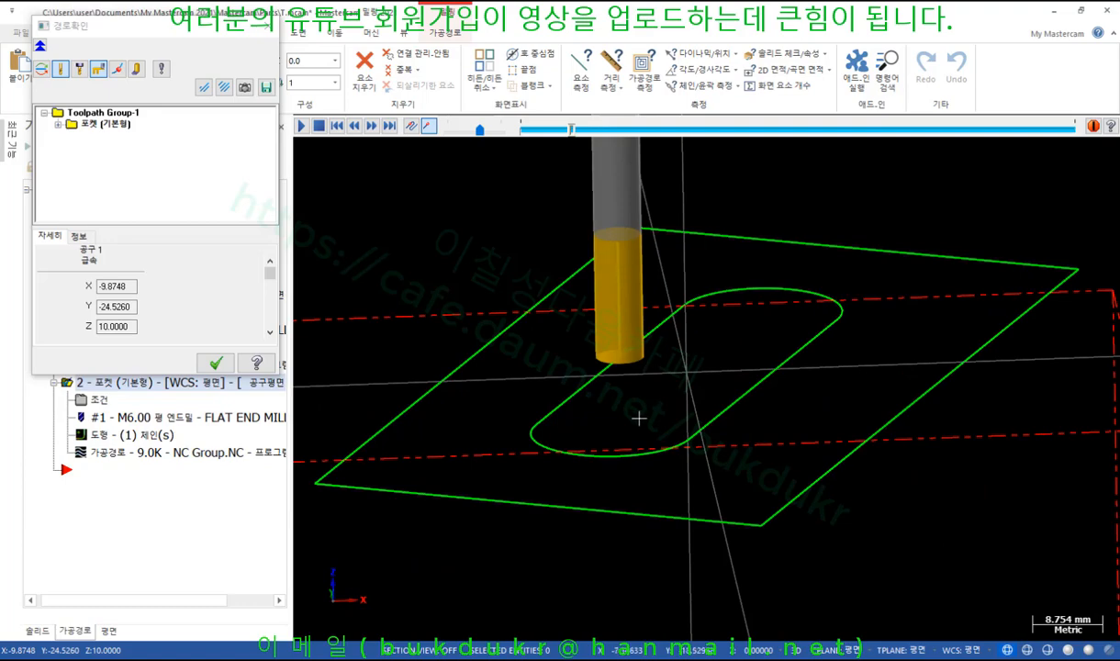
# Compare the horizontal 50 mm ramp length with the width of the angled slot in top view, using temporary screen markings
pyautogui.rightClick(865, 208)
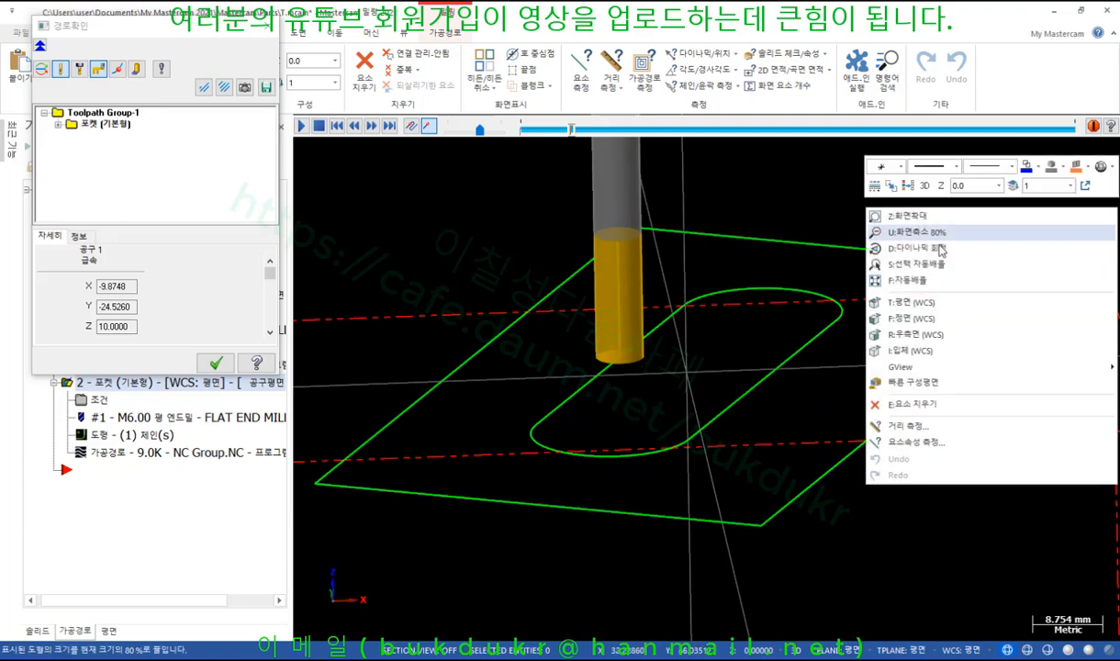
pyautogui.click(918, 303)
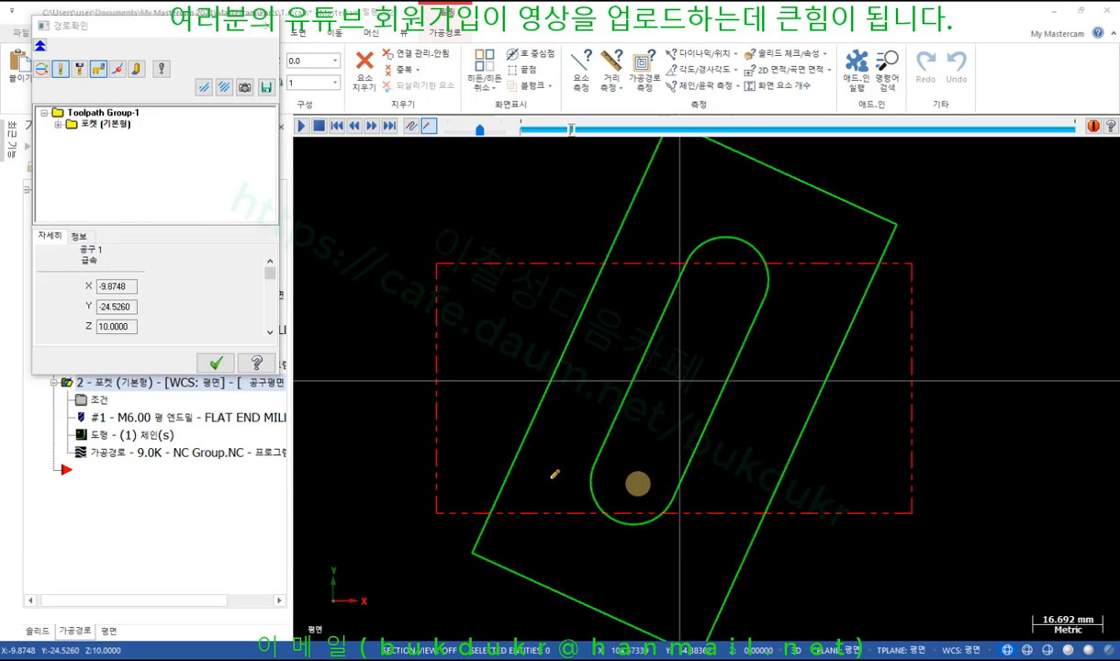
pyautogui.moveTo(549, 478); pyautogui.dragTo(722, 474)
pyautogui.moveTo(556, 448); pyautogui.dragTo(723, 446)
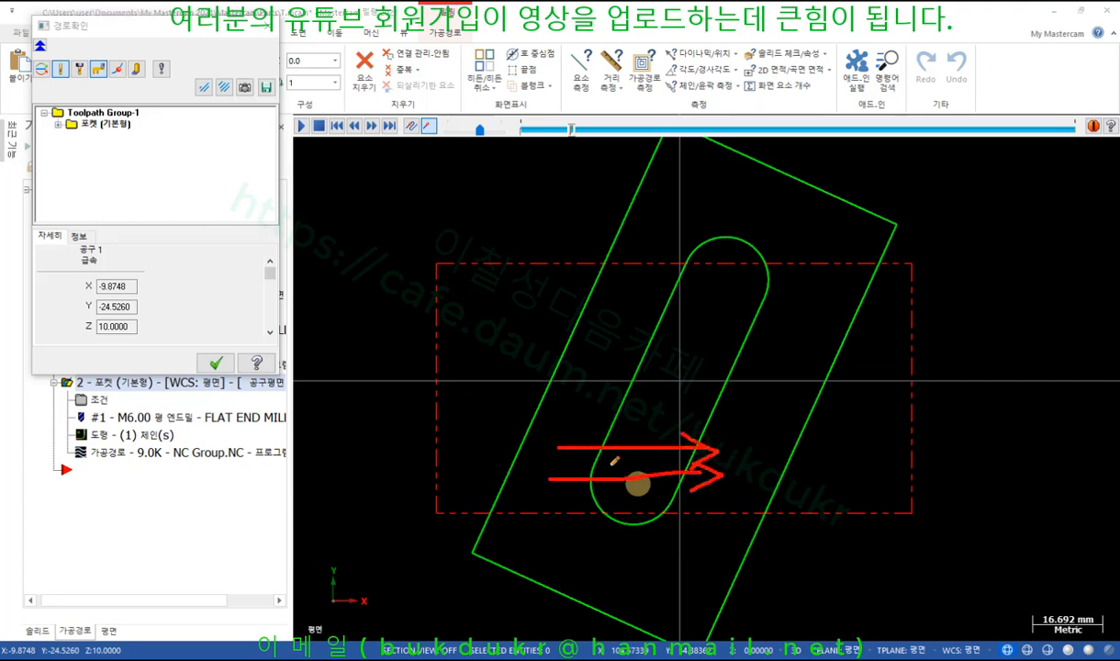
pyautogui.moveTo(545, 417)
pyautogui.mouseDown()
pyautogui.moveTo(537, 468)
pyautogui.moveTo(548, 501)
pyautogui.mouseUp()
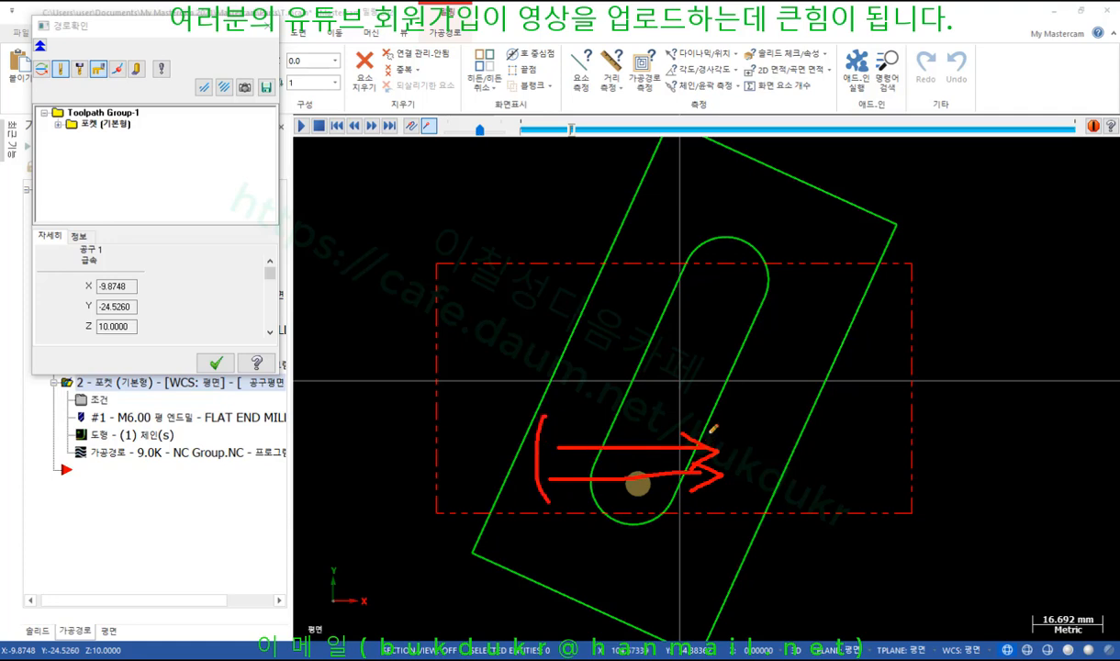
pyautogui.moveTo(717, 420); pyautogui.dragTo(726, 491)
pyautogui.moveTo(630, 350)
pyautogui.mouseDown()
pyautogui.moveTo(647, 388)
pyautogui.moveTo(685, 363)
pyautogui.mouseUp()
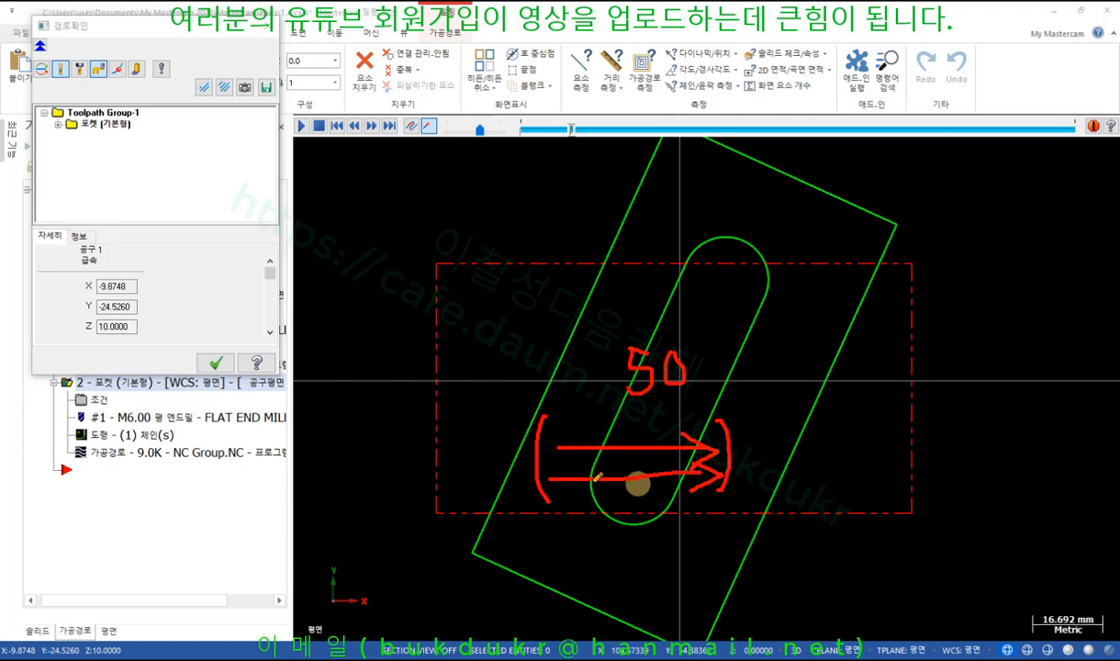
pyautogui.moveTo(603, 418); pyautogui.dragTo(730, 416)
pyautogui.moveTo(642, 382); pyautogui.dragTo(725, 377)
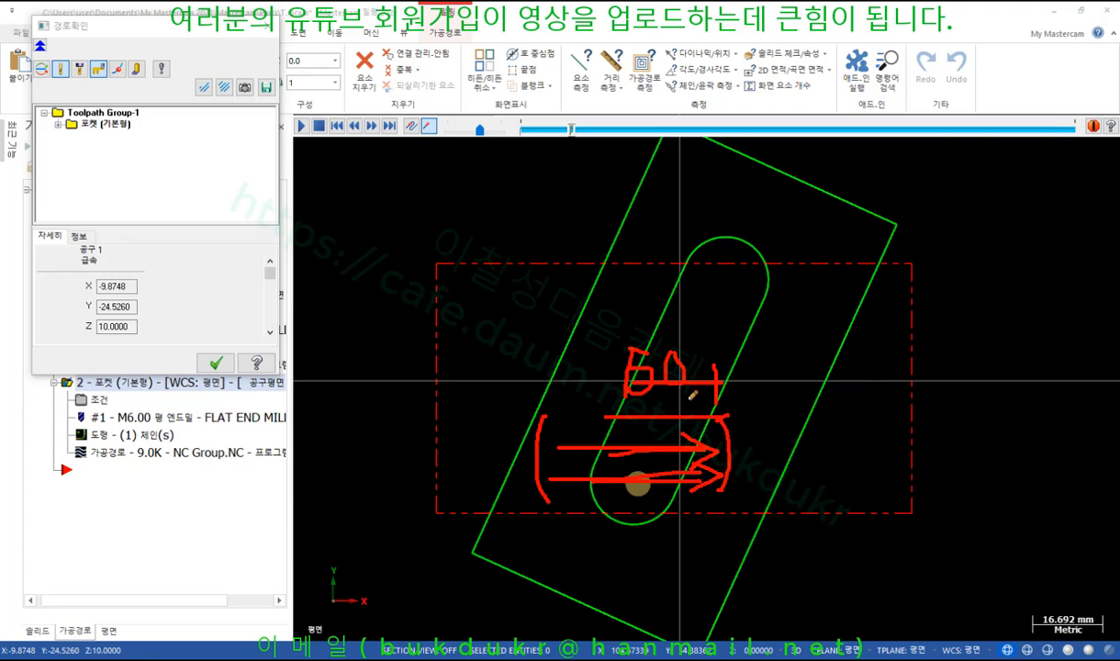
pyautogui.rightClick(433, 290)
pyautogui.click(494, 450)
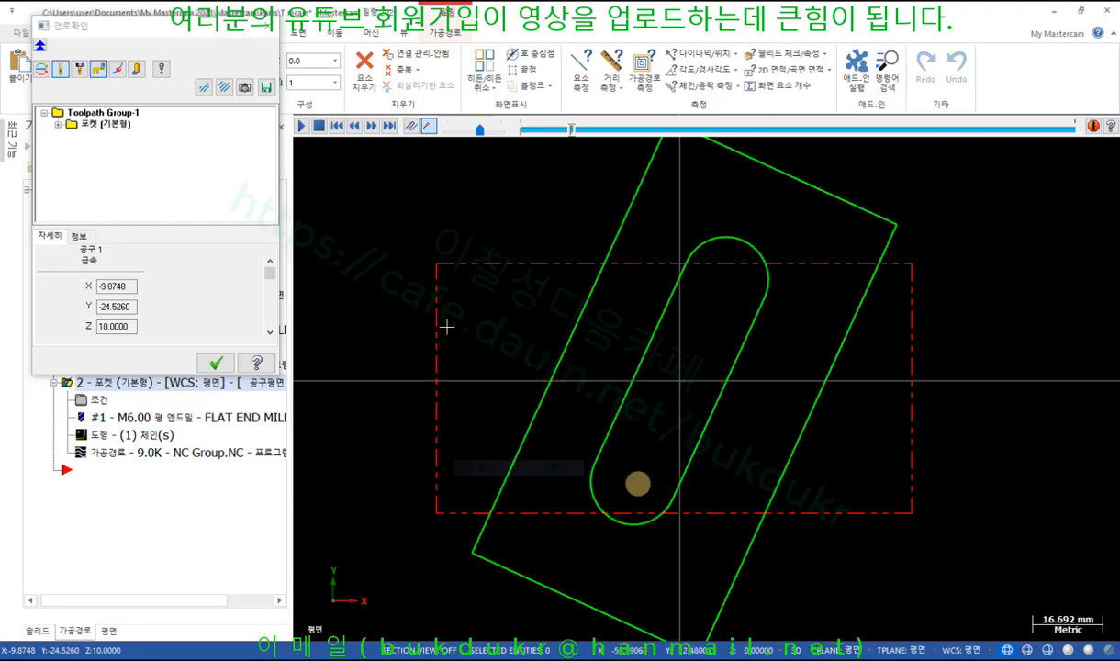
# Set the second pocket operation's ramp XY angle to 65.486193 from a line of the rotated geometry and regenerate the toolpath
pyautogui.click(218, 363)
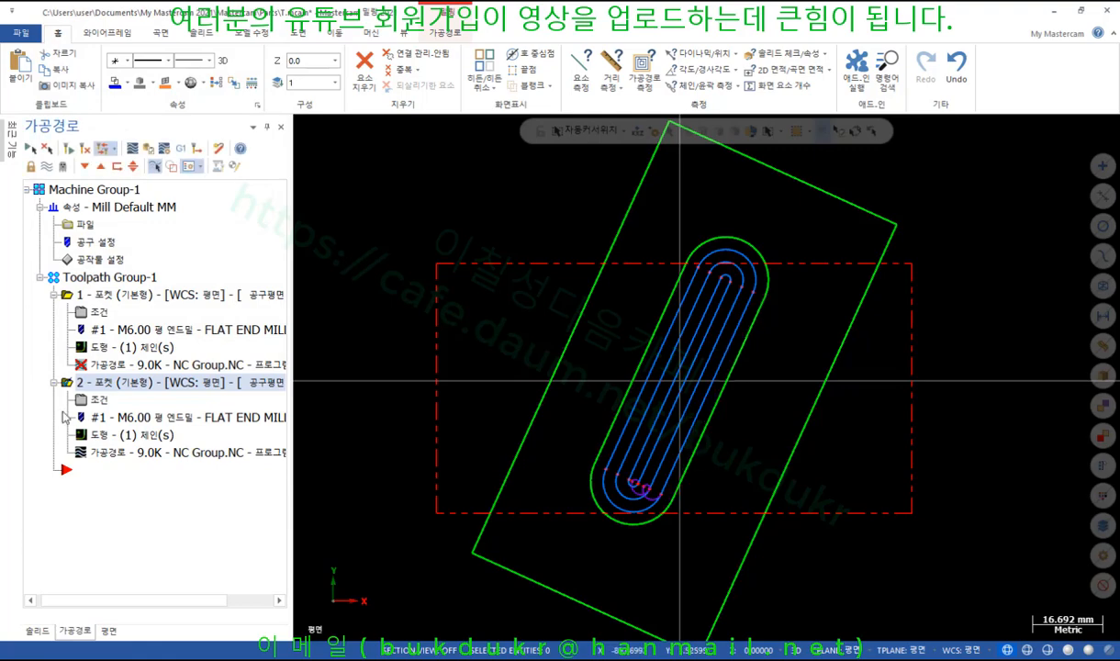
pyautogui.click(101, 400)
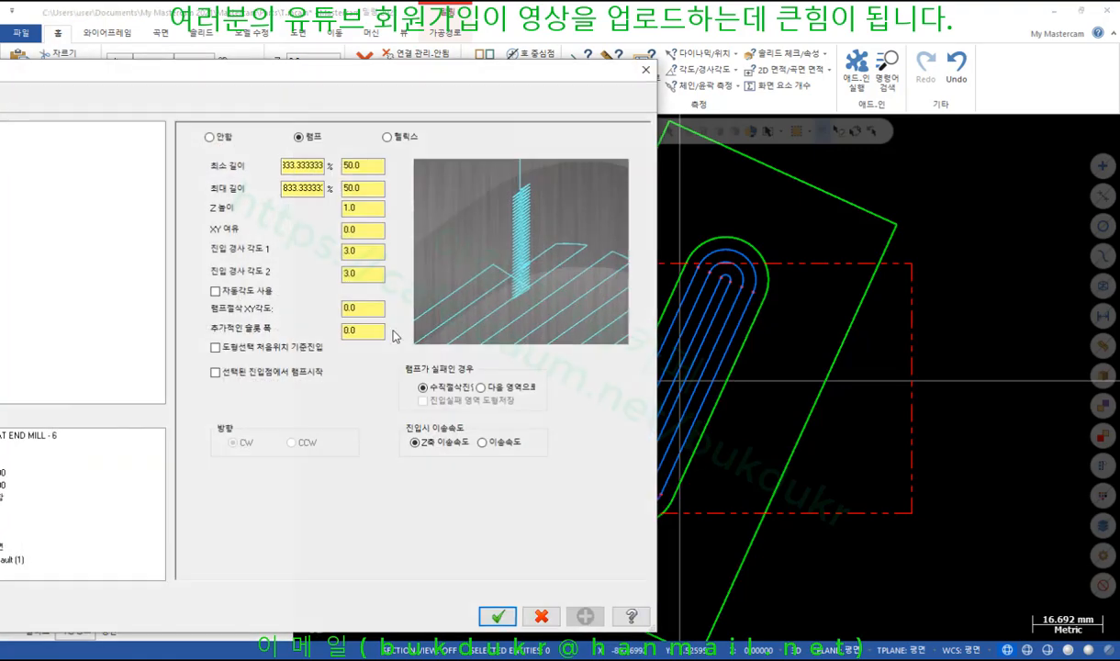
pyautogui.click(365, 309)
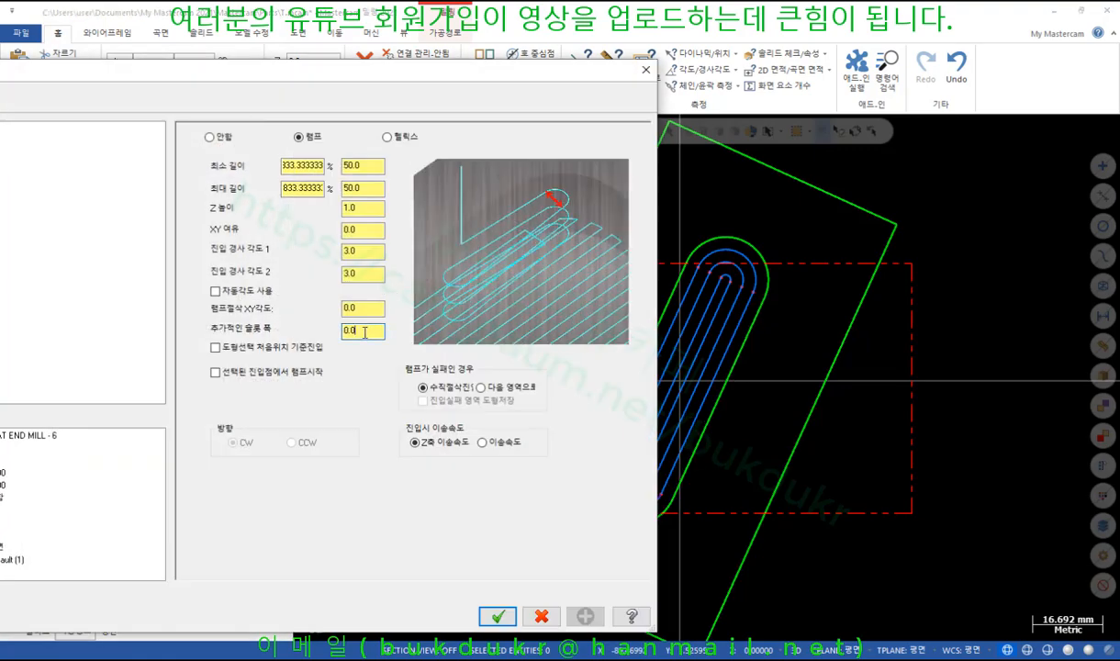
pyautogui.rightClick(366, 310)
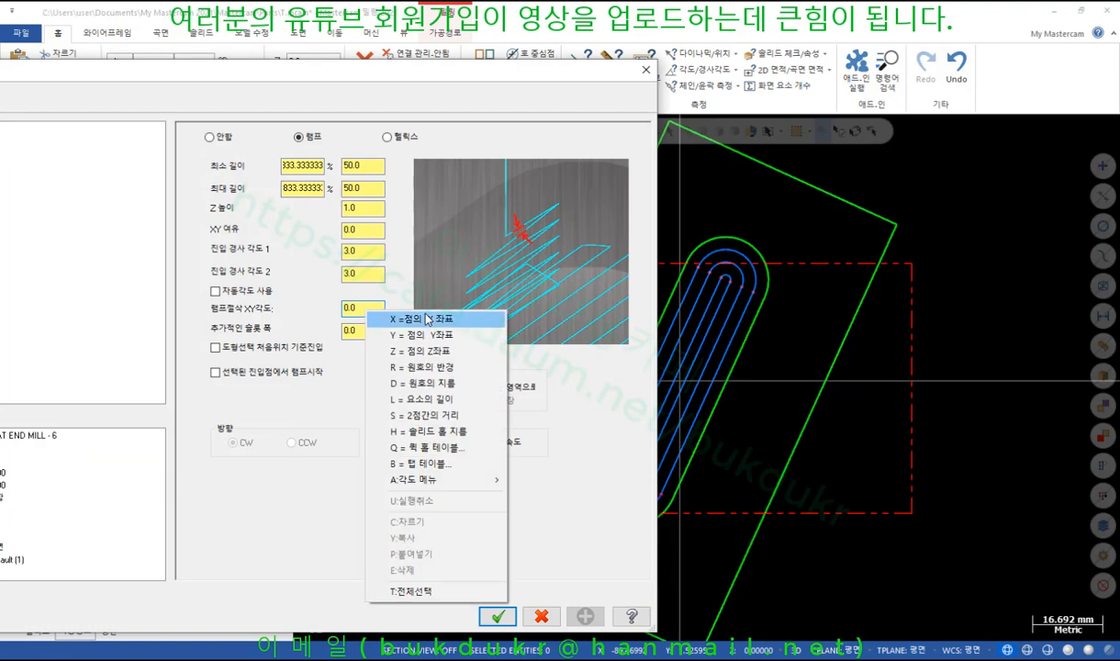
pyautogui.moveTo(413, 478)
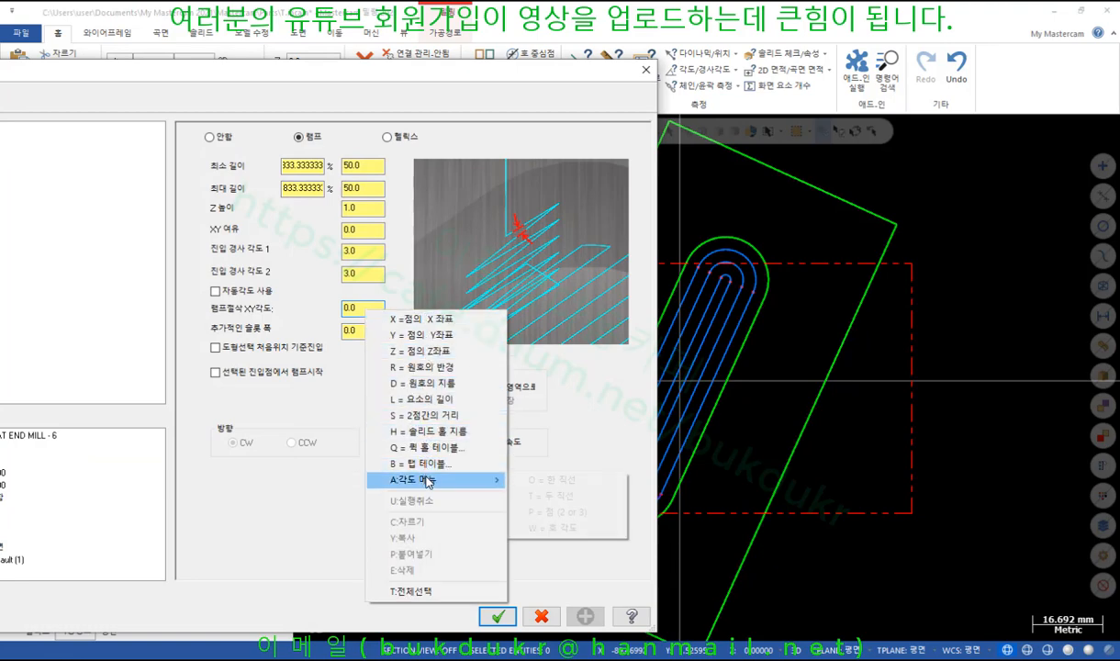
pyautogui.click(569, 480)
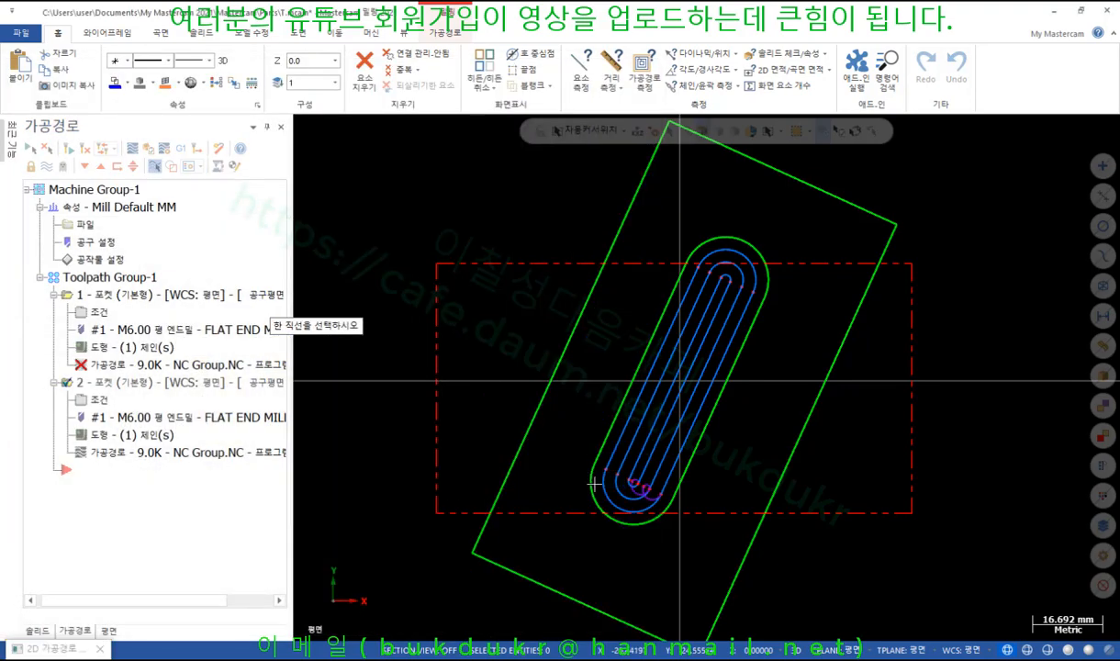
pyautogui.click(569, 424)
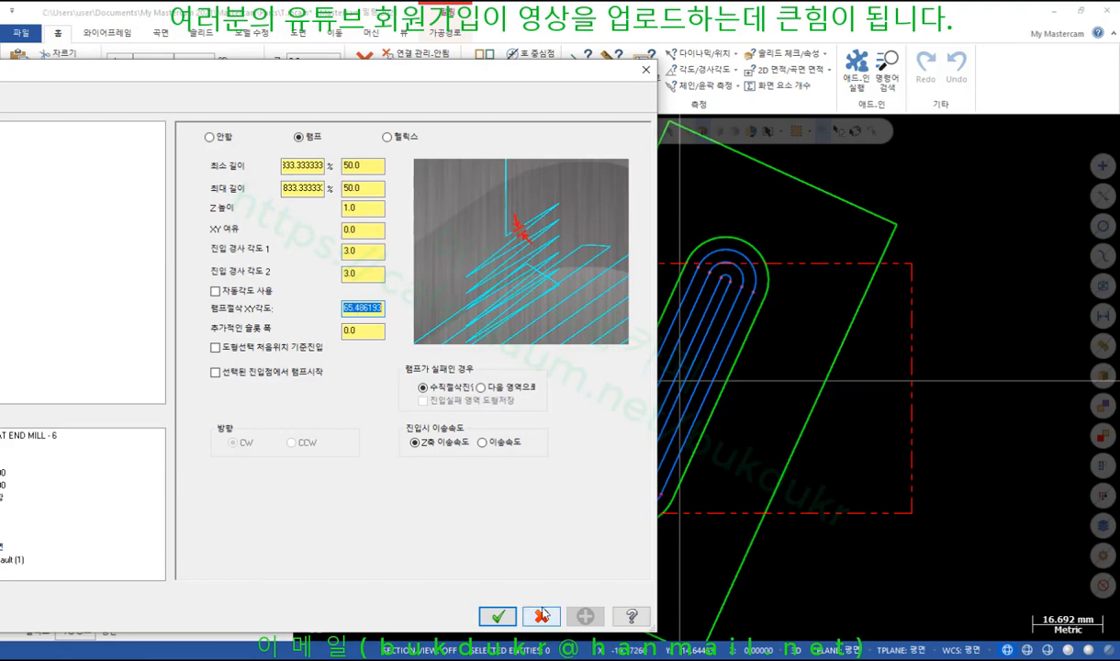
pyautogui.click(497, 615)
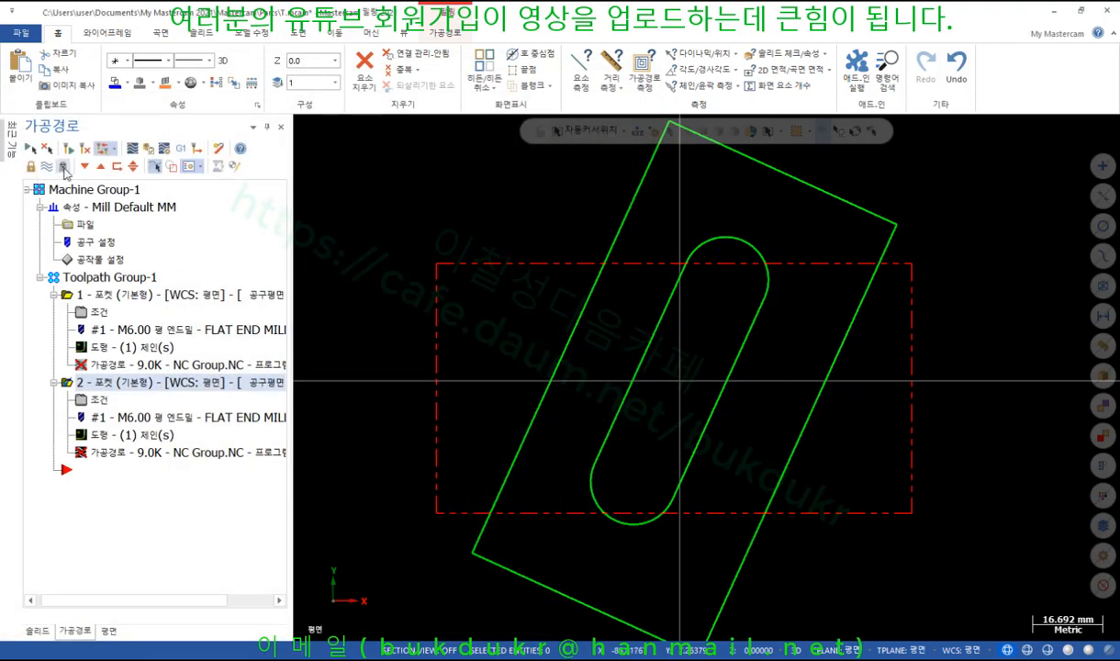
pyautogui.click(68, 148)
# Backplot the regenerated second pocket toolpath and examine the ramp entry along the slot in 3D
pyautogui.moveTo(662, 399); pyautogui.dragTo(530, 370, button='middle')
pyautogui.scroll(5, 529, 370)
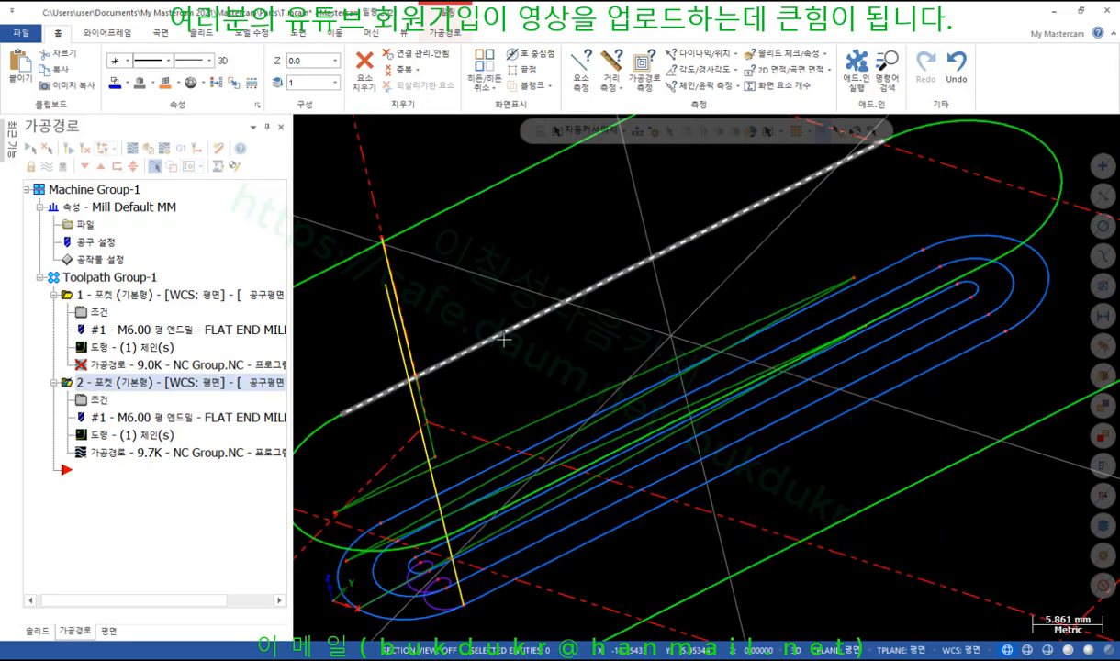
pyautogui.scroll(-4, 502, 413)
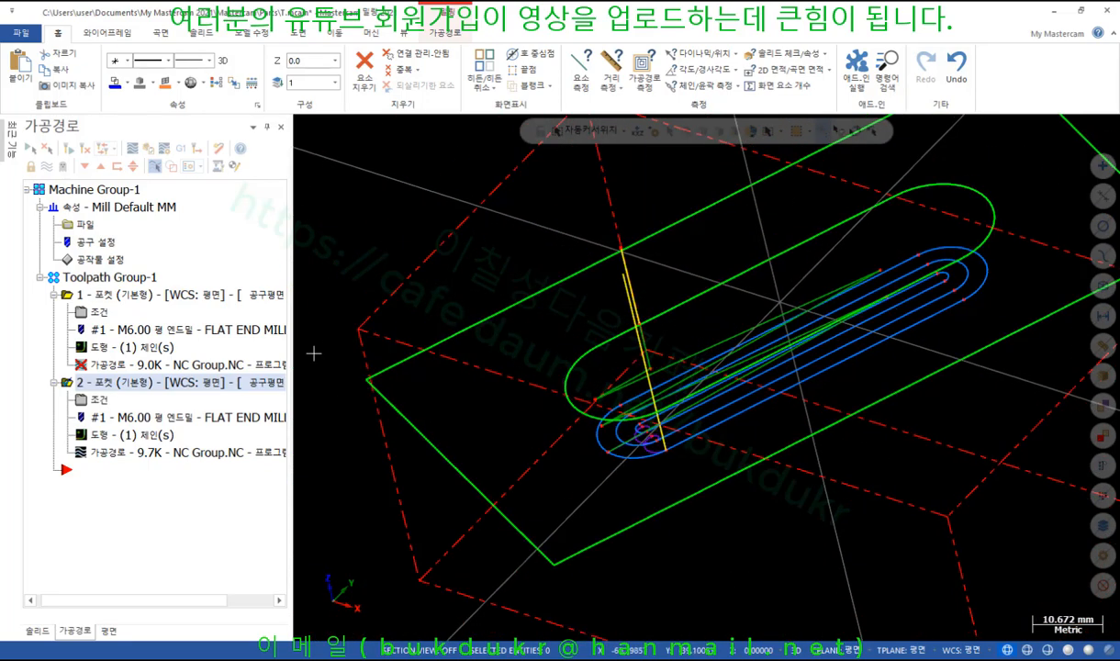
pyautogui.click(138, 452)
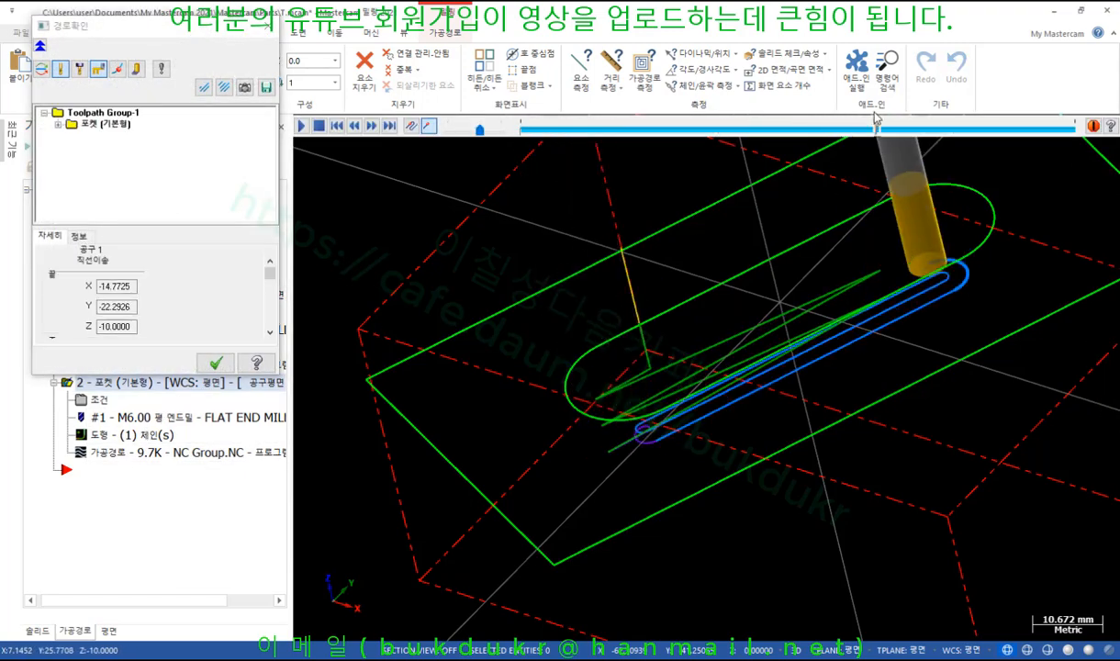
pyautogui.click(216, 363)
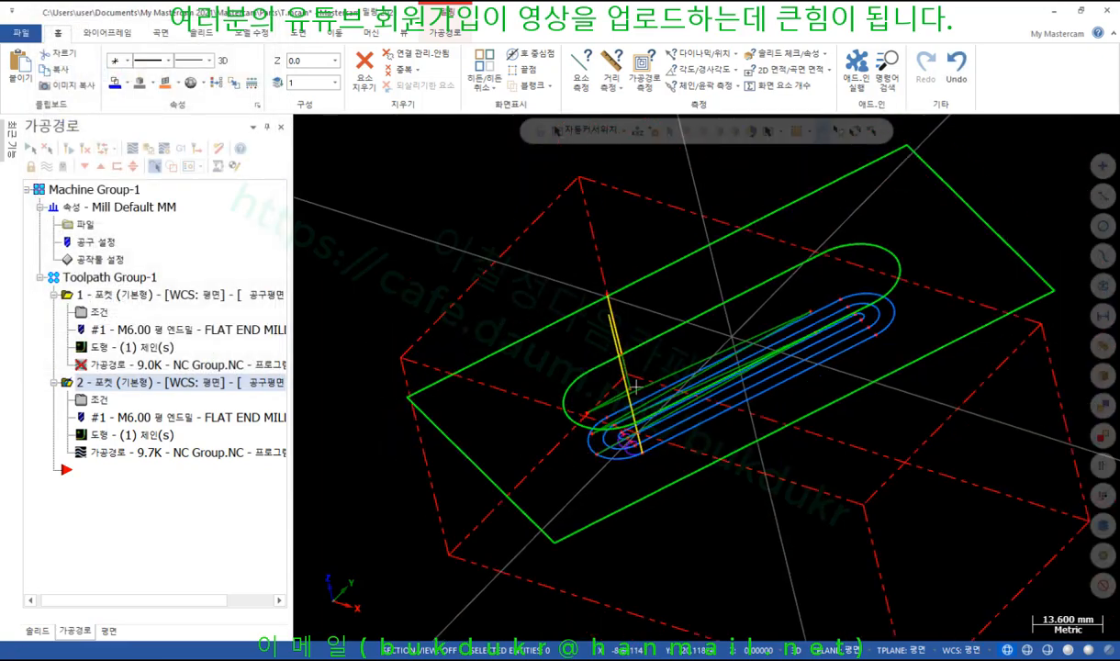
pyautogui.moveTo(706, 377); pyautogui.dragTo(706, 378, button='middle')
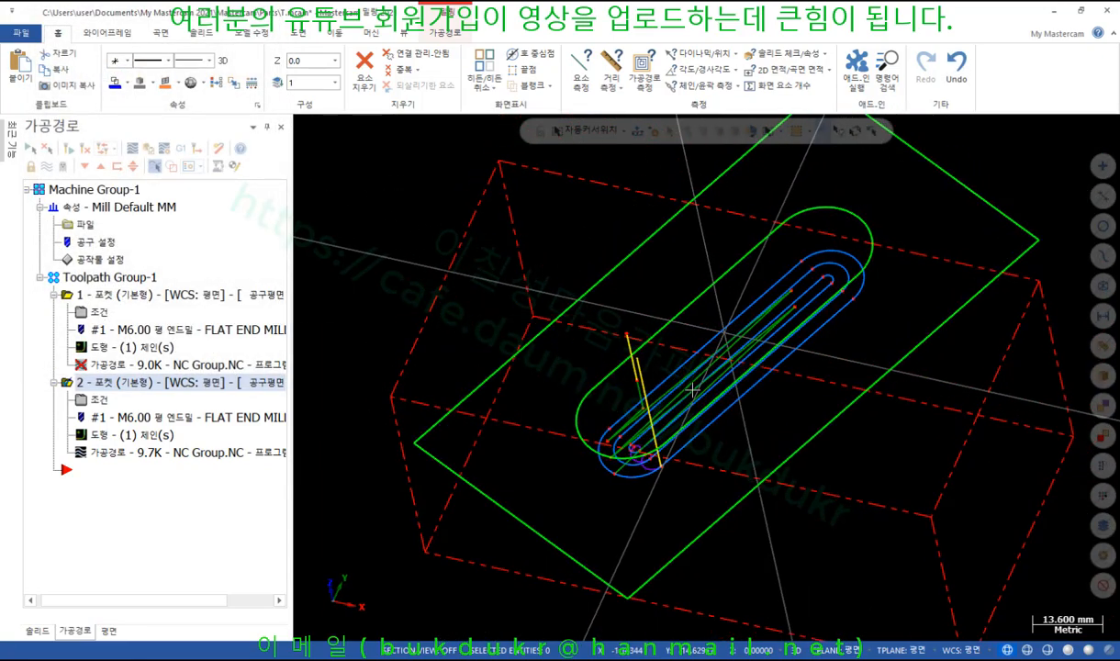
# Turn on the automatic angle option for the second pocket's ramp entry, regenerate the toolpath and inspect the ramp moves
pyautogui.click(97, 399)
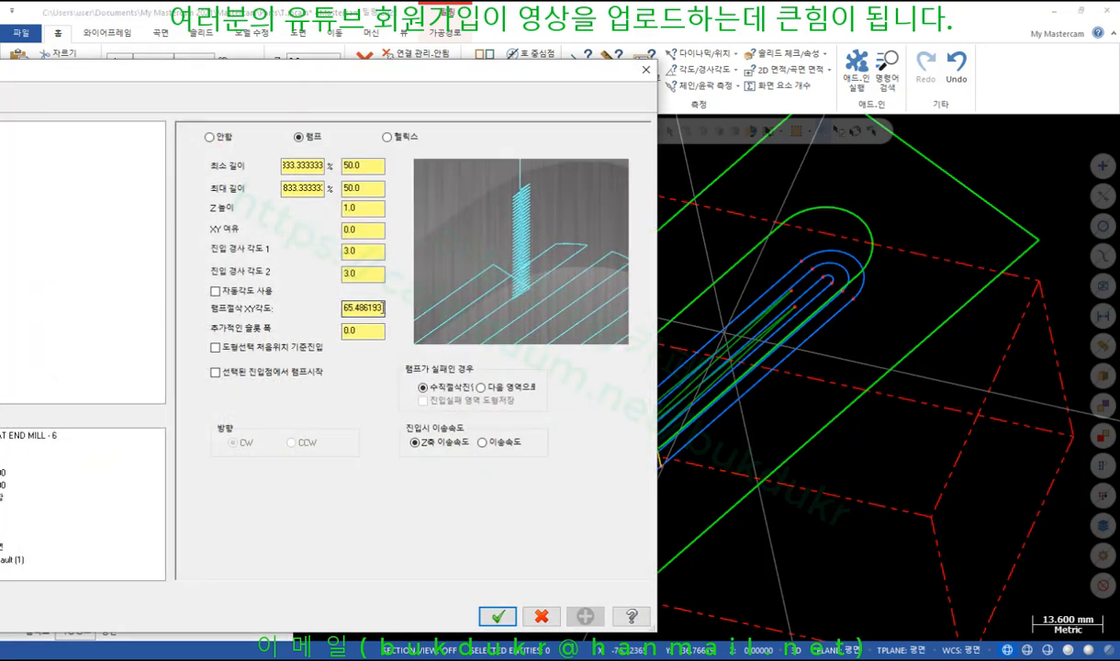
pyautogui.click(217, 292)
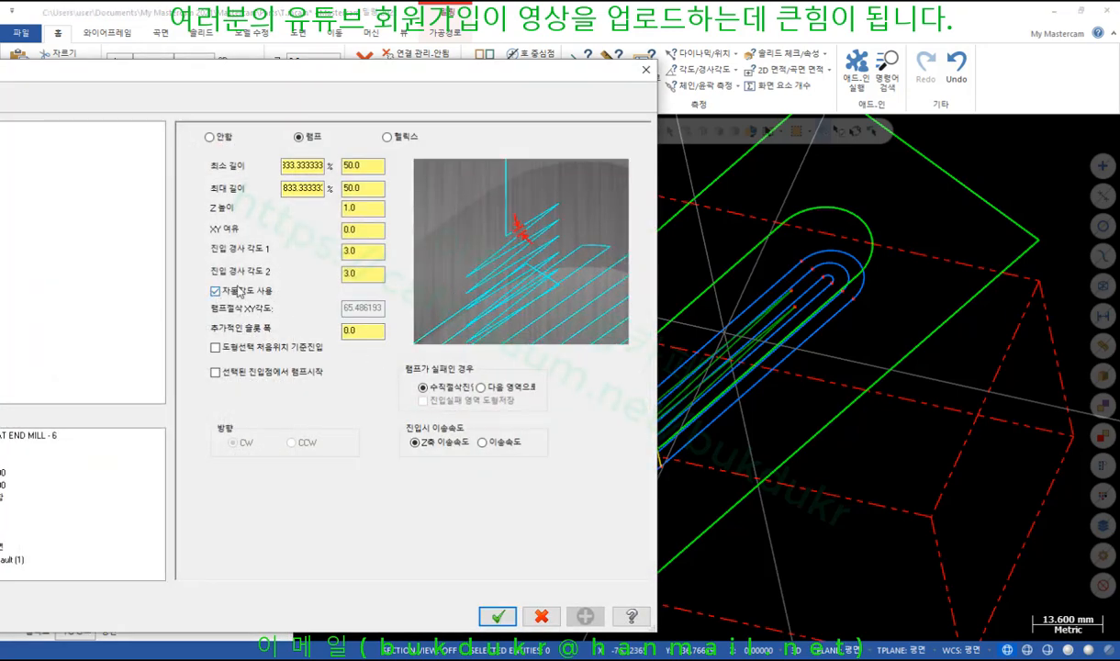
pyautogui.click(497, 616)
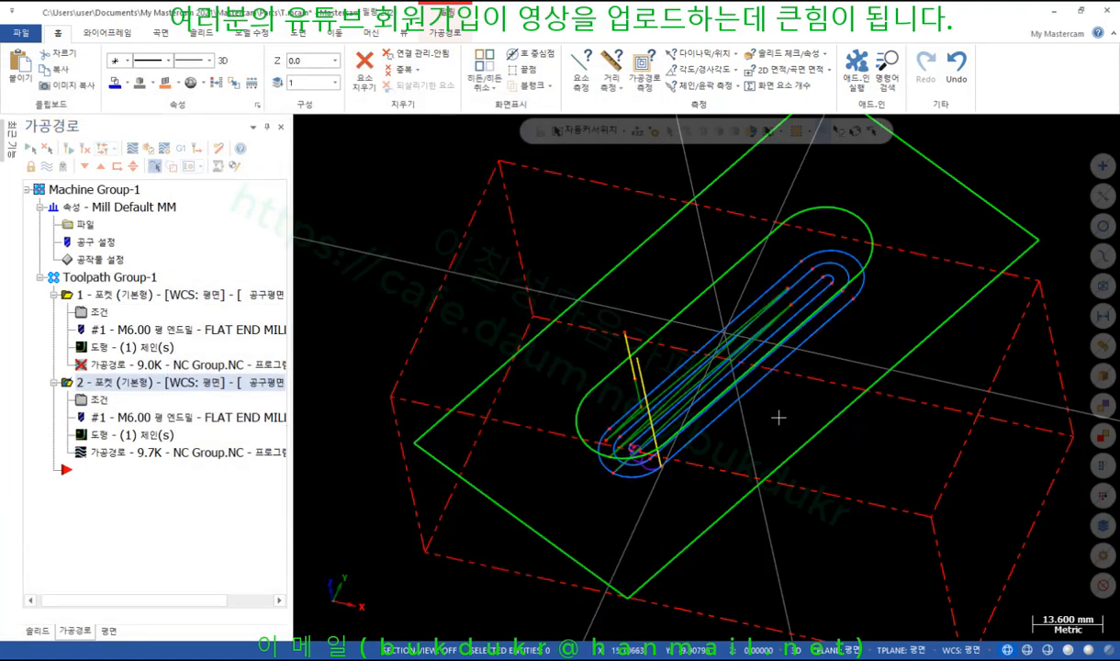
pyautogui.moveTo(684, 404); pyautogui.dragTo(690, 303, button='middle')
pyautogui.scroll(5, 625, 320)
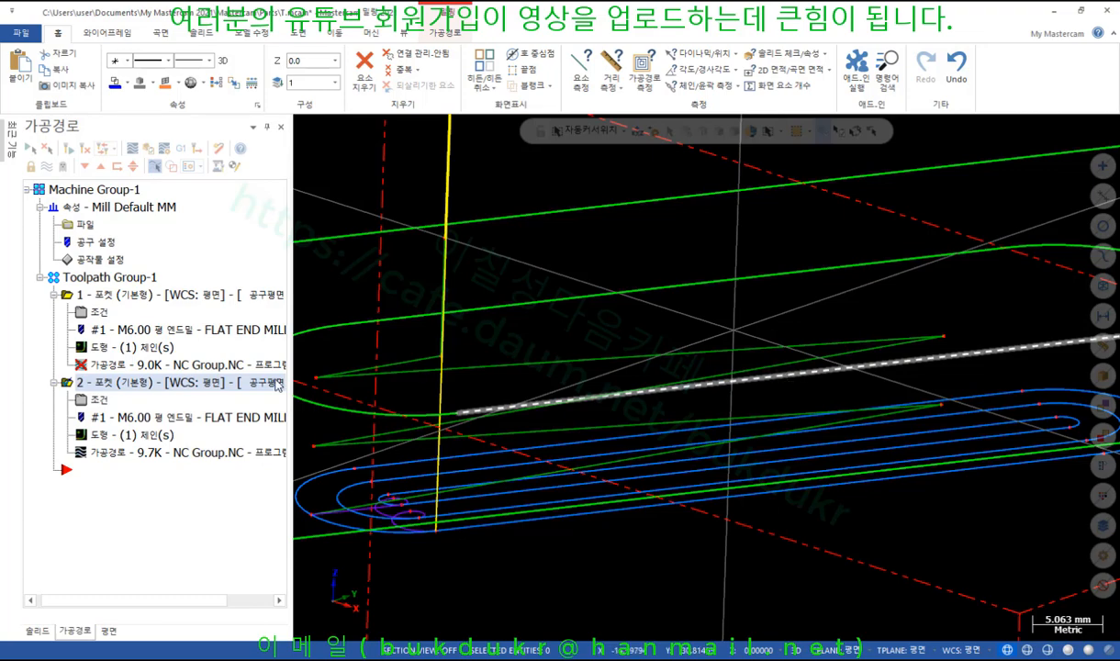
pyautogui.scroll(-3, 754, 393)
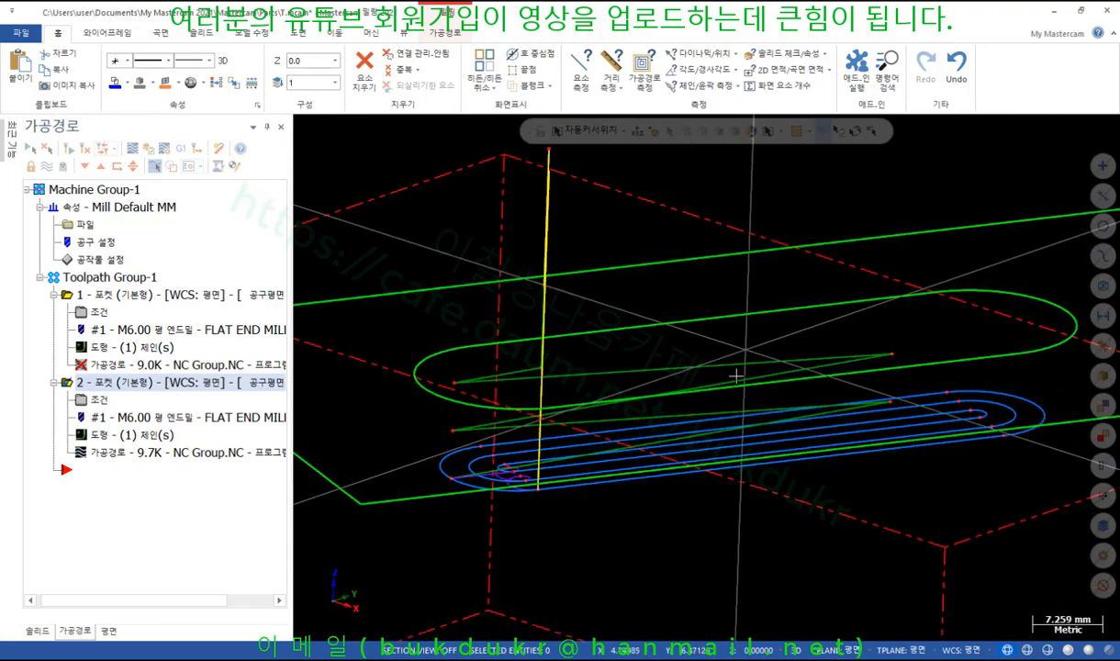
# Show the part in top view and hide the 절삭 동작 and 이송형태 동작 motions in the advanced toolpath display
pyautogui.rightClick(698, 183)
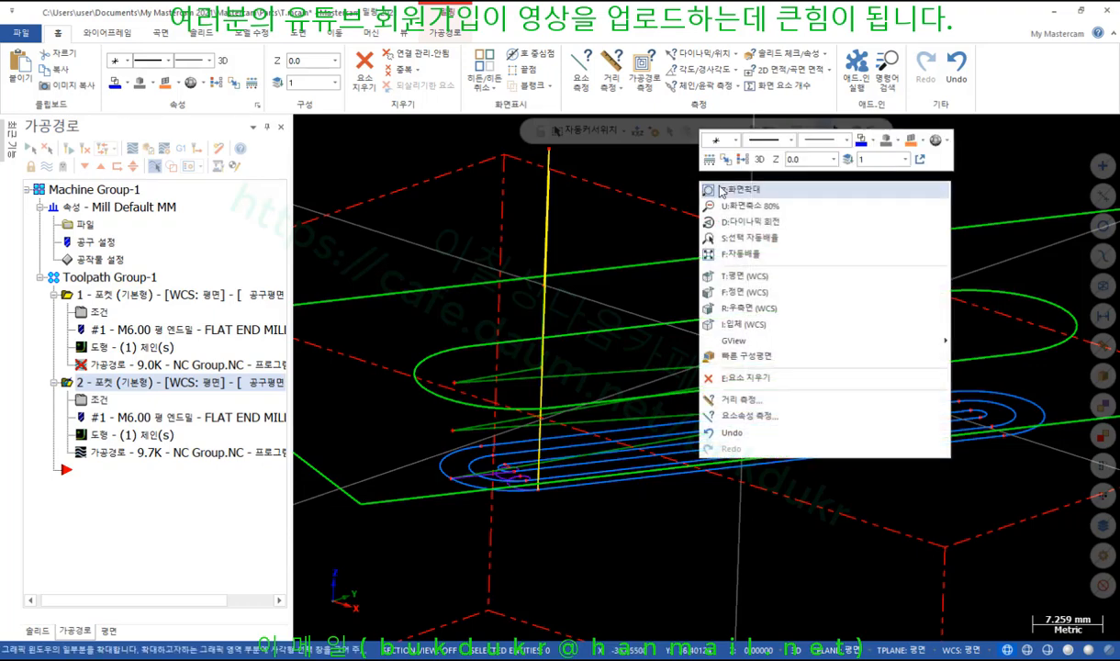
pyautogui.click(739, 253)
pyautogui.scroll(3, 720, 390)
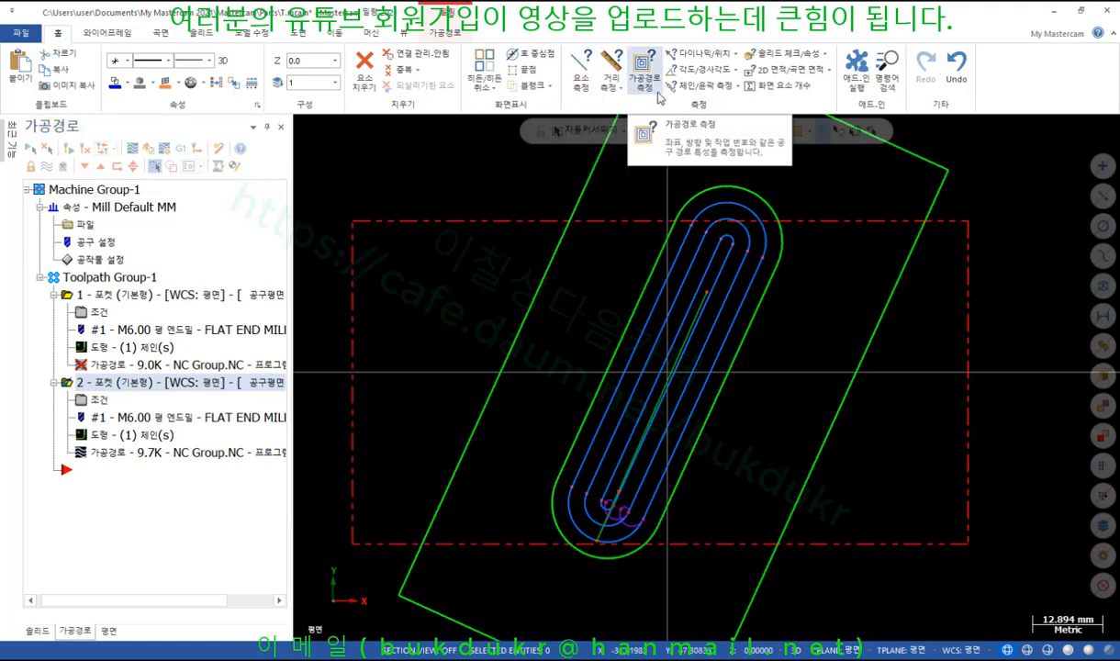
pyautogui.click(402, 32)
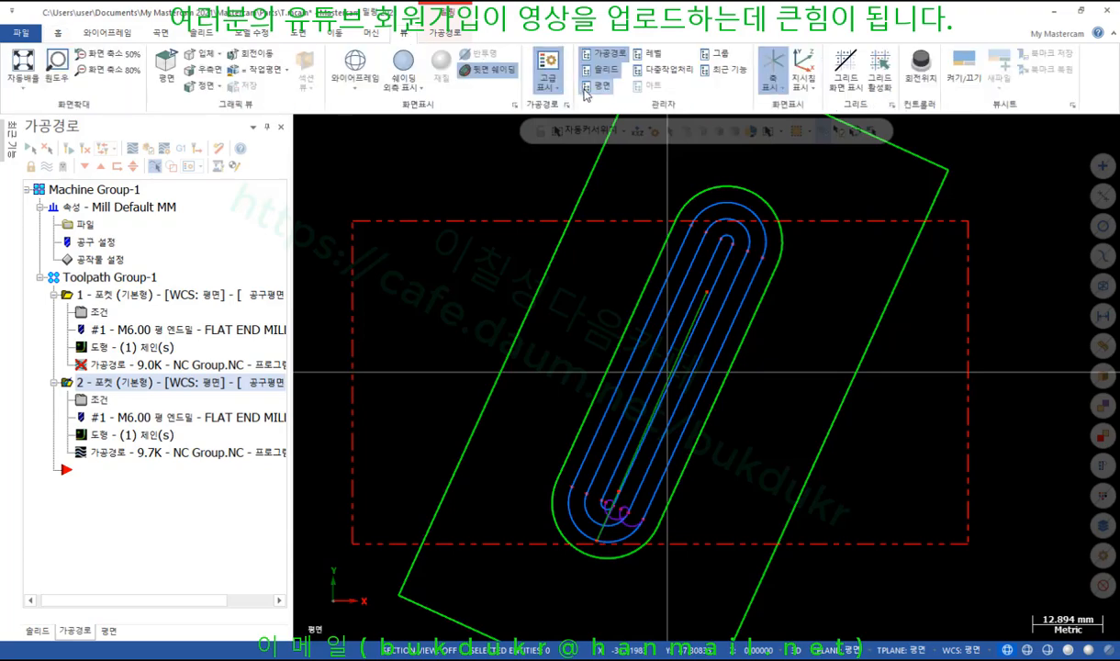
pyautogui.click(546, 83)
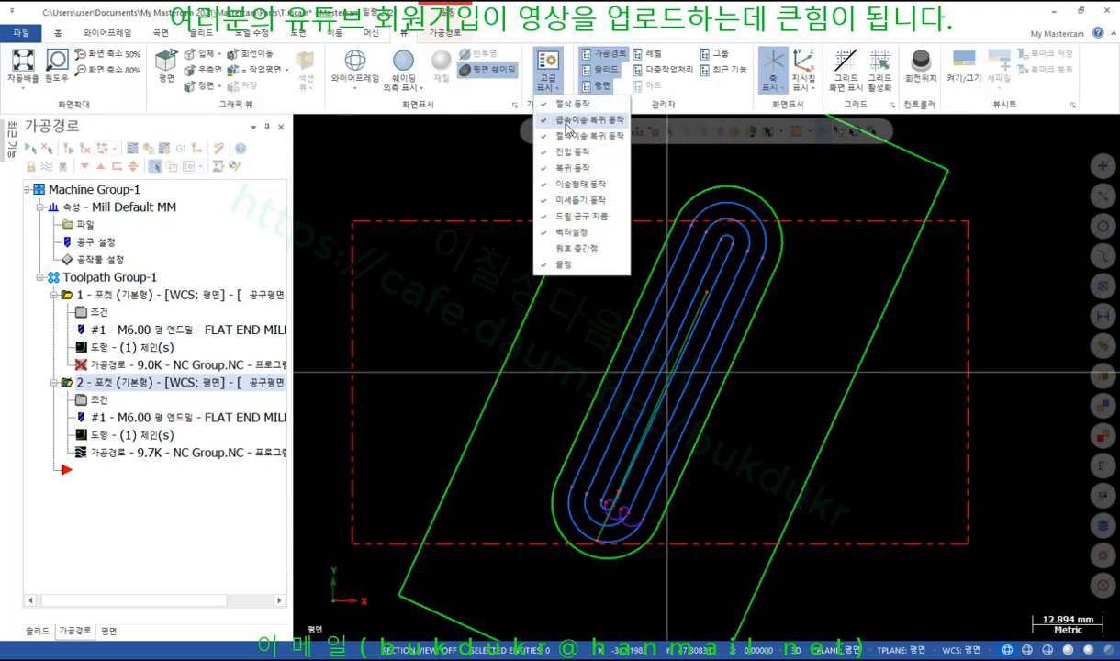
pyautogui.click(551, 106)
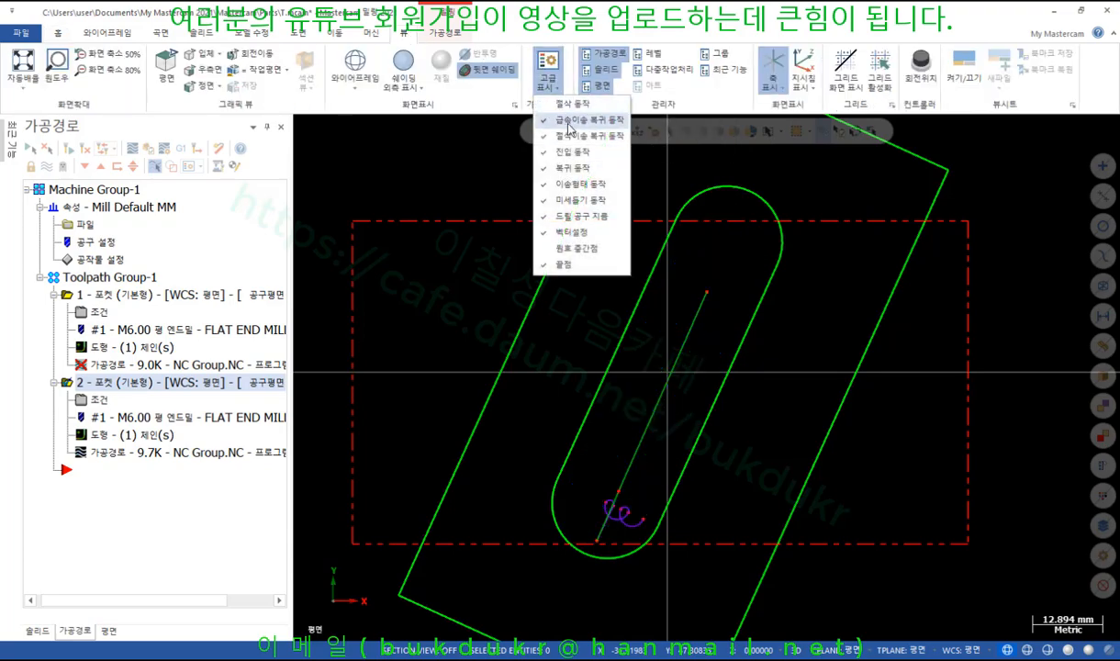
pyautogui.click(553, 187)
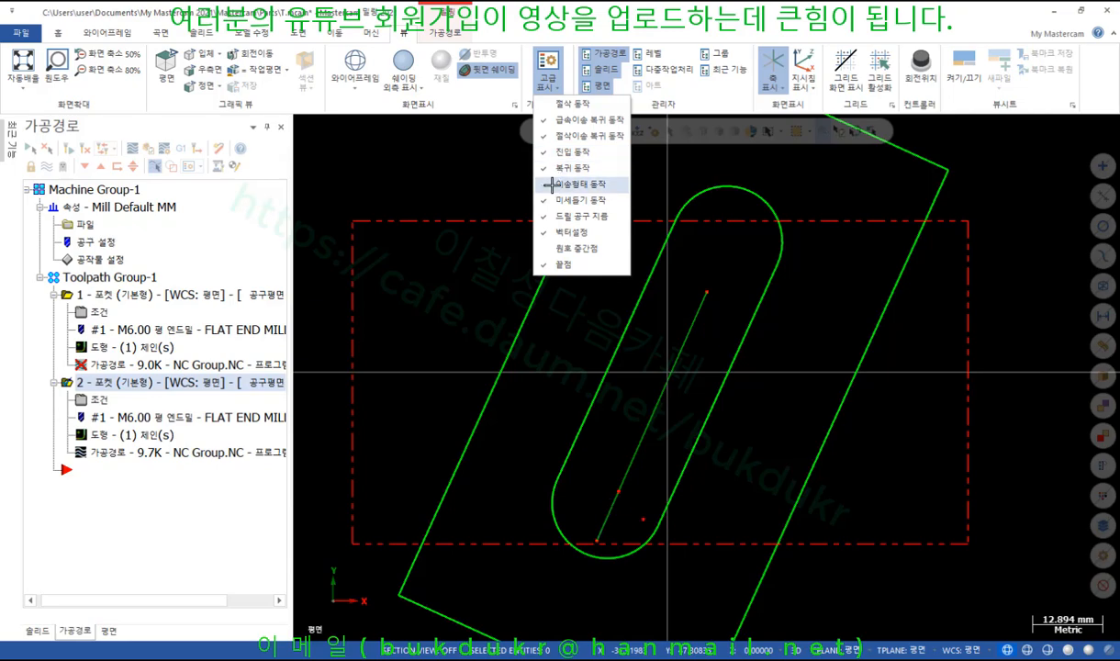
pyautogui.click(482, 171)
# Examine the isolated zigzag ramp entry moves inside the slot from several 3D angles
pyautogui.scroll(-4, 655, 355)
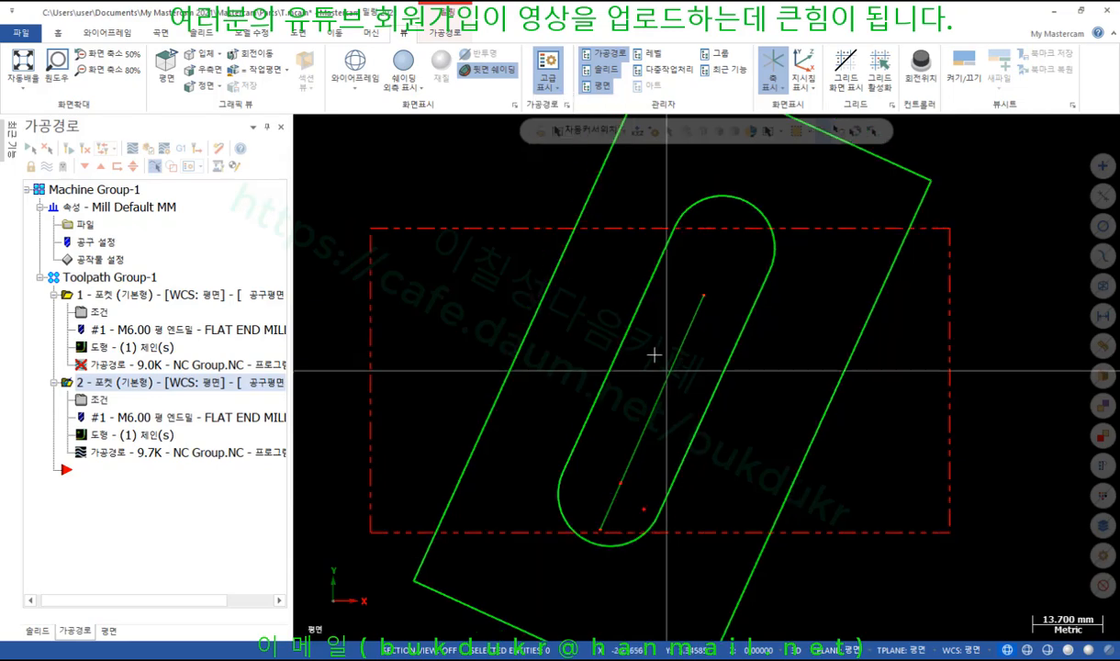
pyautogui.moveTo(653, 392); pyautogui.dragTo(599, 303, button='middle')
pyautogui.scroll(4, 606, 390)
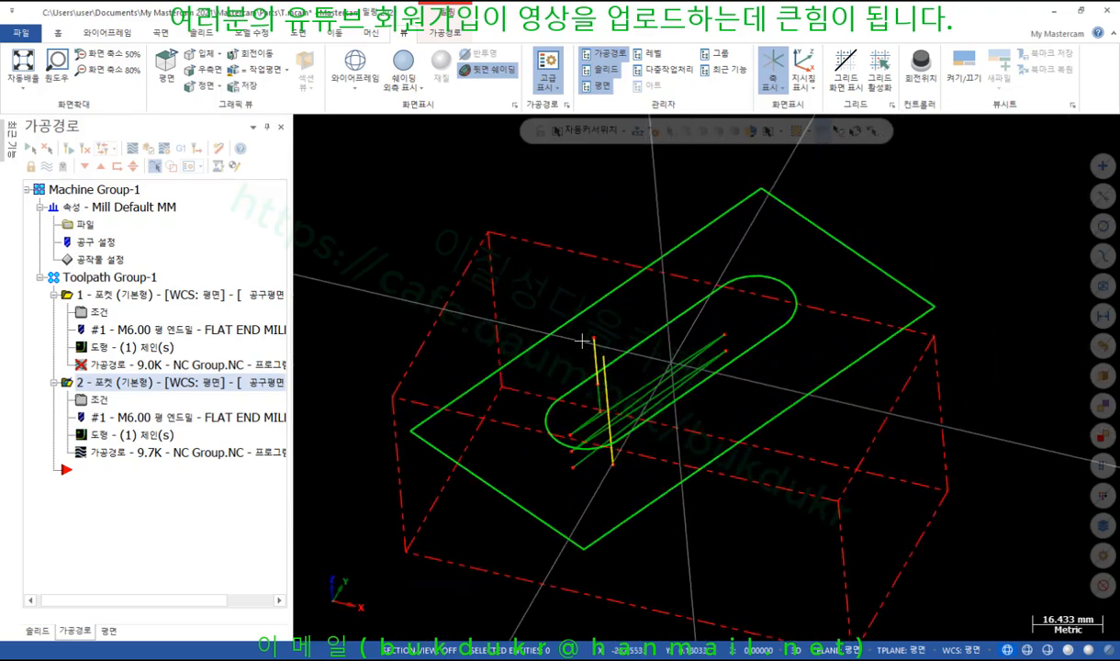
pyautogui.moveTo(607, 390); pyautogui.dragTo(706, 377, button='middle')
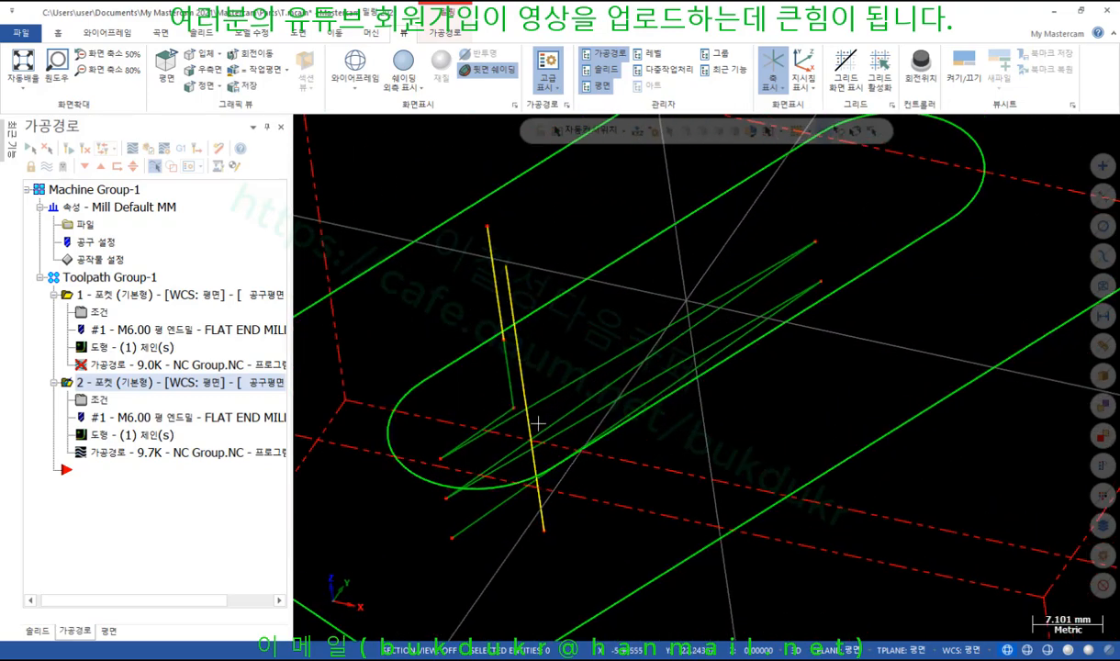
pyautogui.scroll(-3, 647, 338)
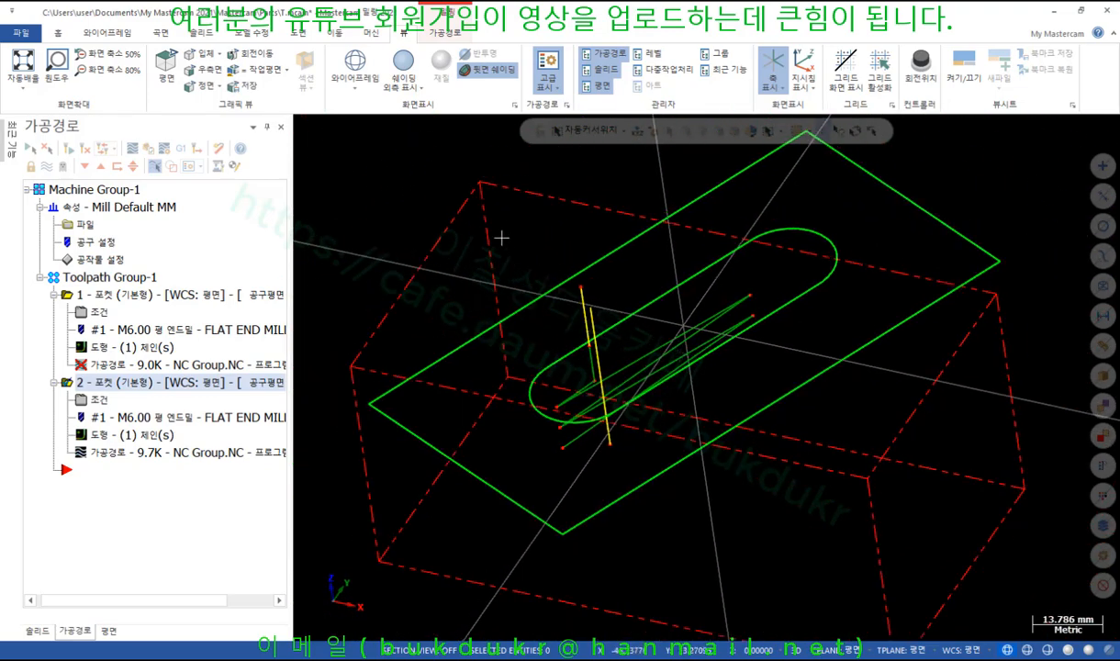
pyautogui.rightClick(501, 238)
pyautogui.click(528, 323)
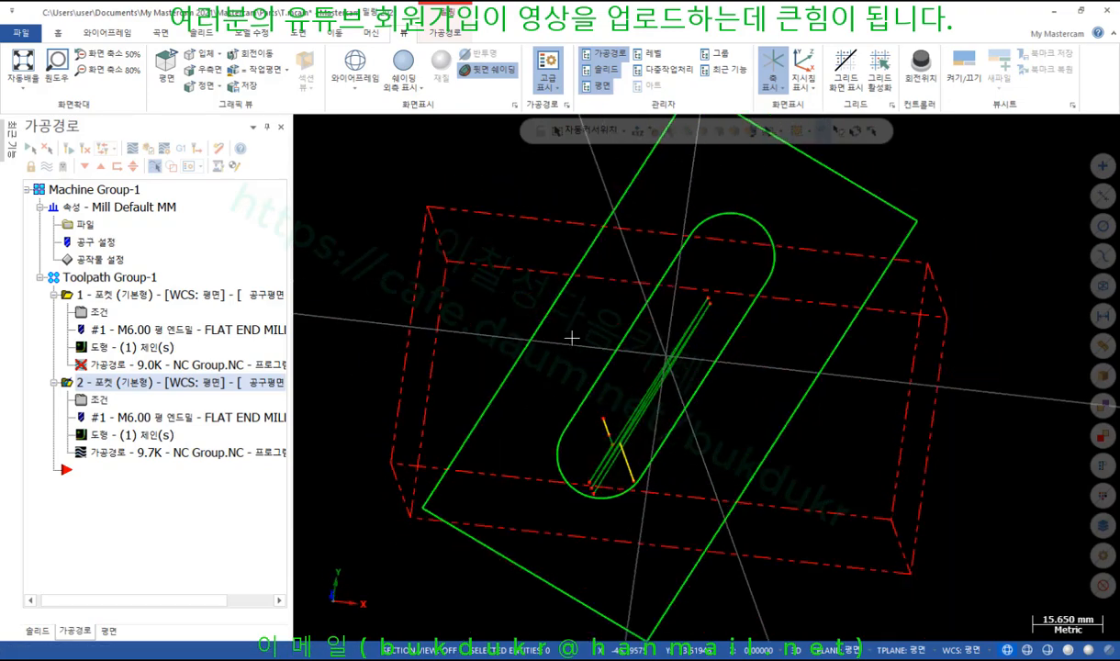
# Rotate the rectangle and slot together about the origin with Dynamic transform until the slot stands roughly vertical
pyautogui.moveTo(814, 192); pyautogui.dragTo(514, 592)
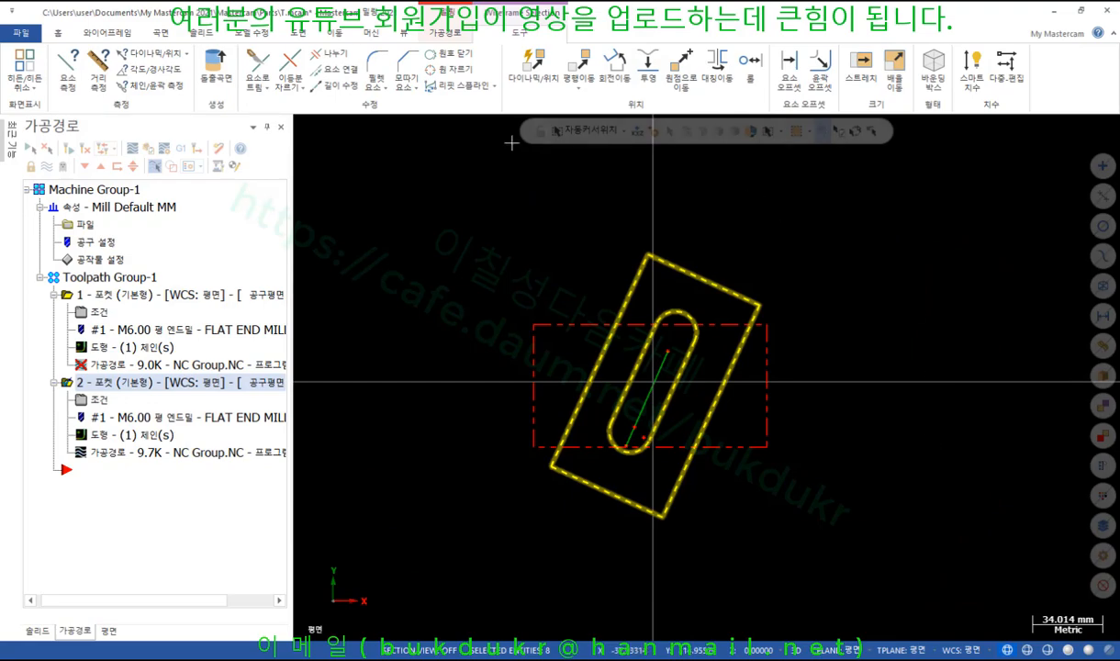
pyautogui.click(335, 32)
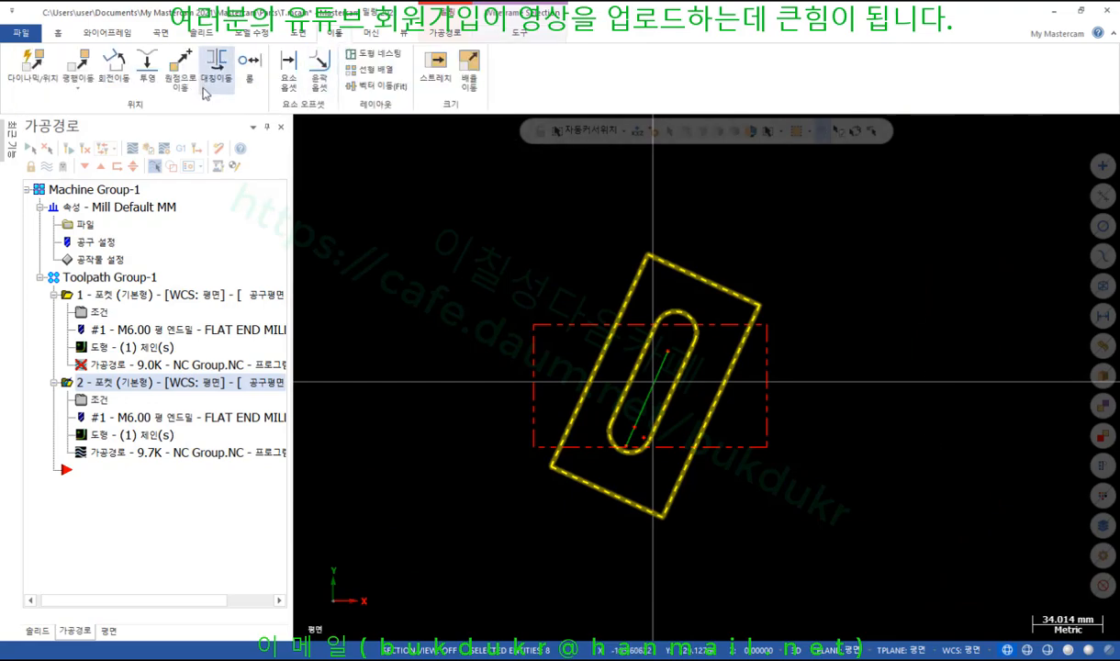
pyautogui.click(33, 66)
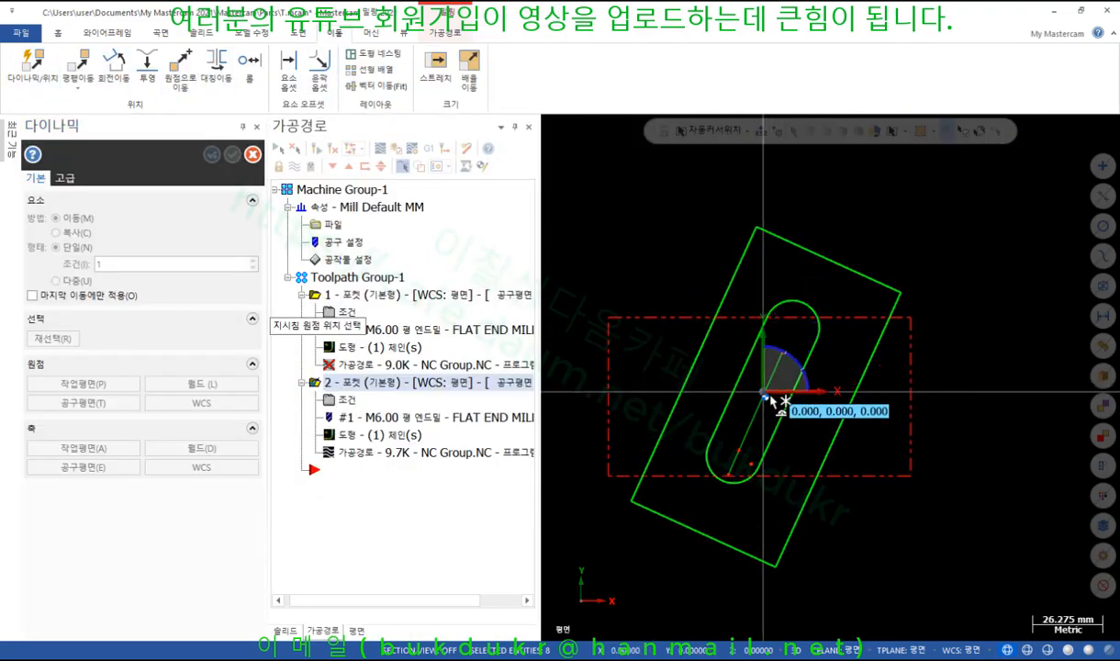
pyautogui.click(771, 401)
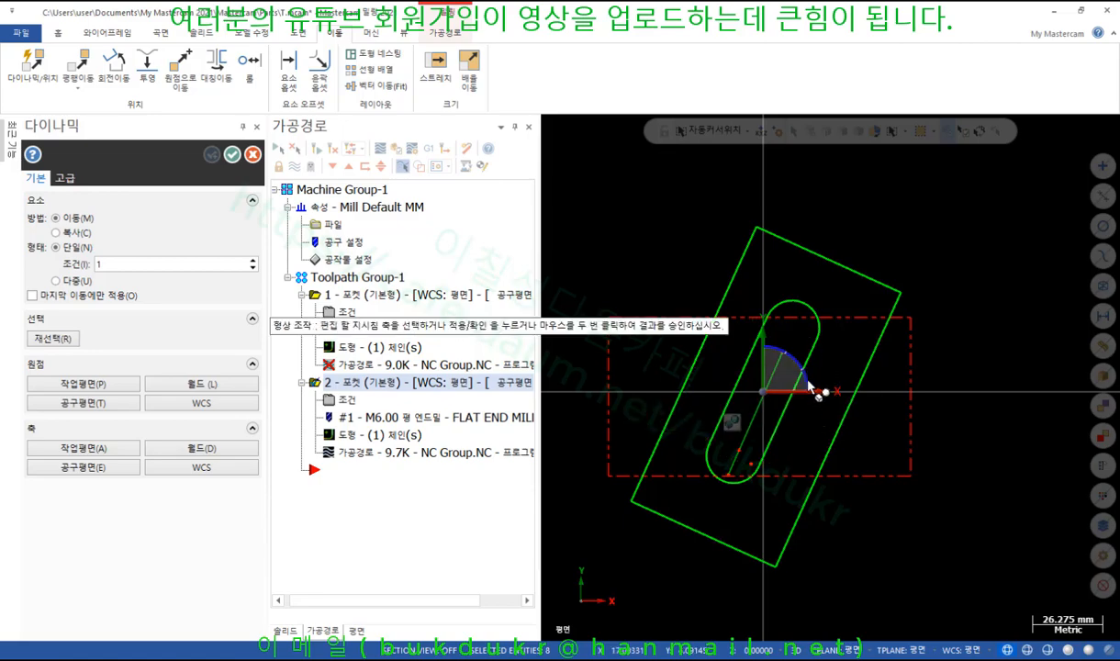
pyautogui.click(812, 390)
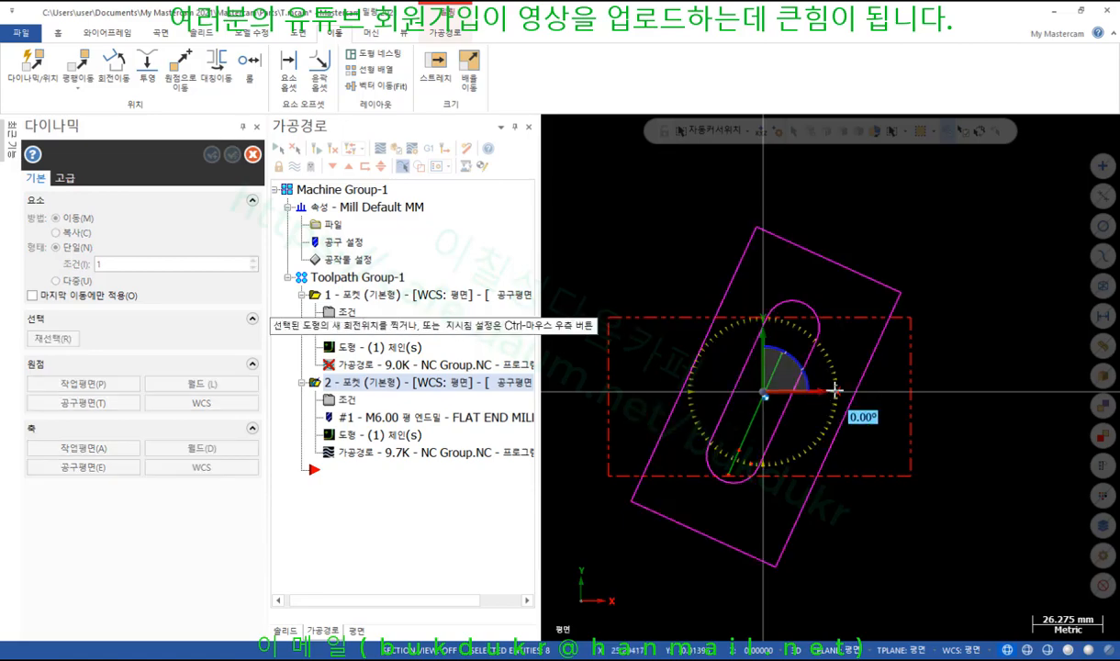
pyautogui.click(948, 305)
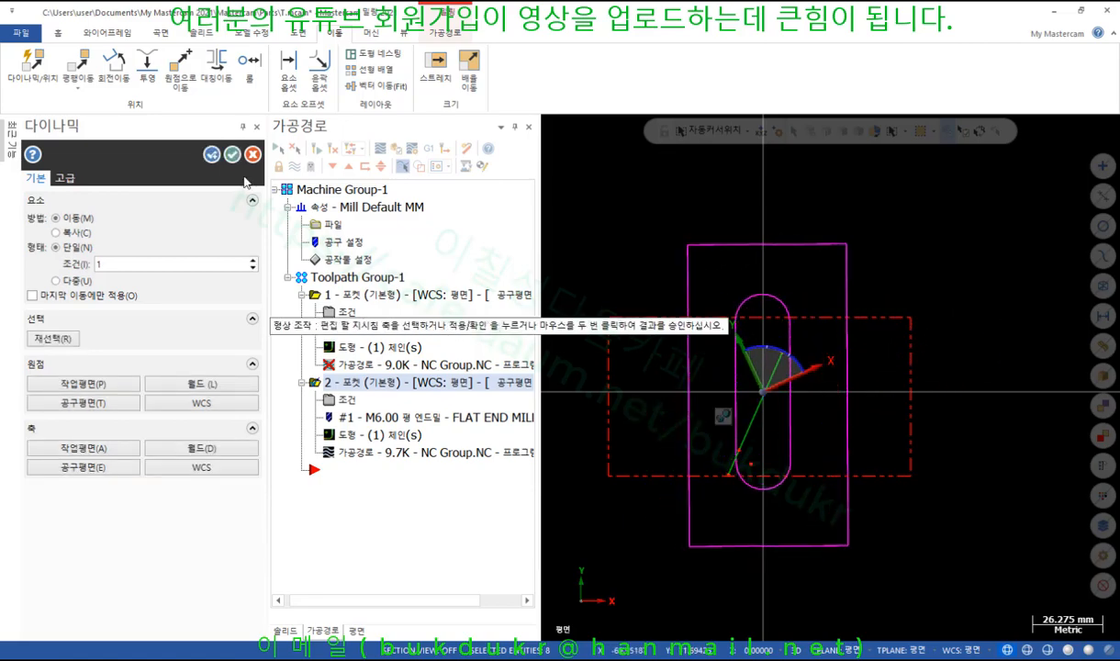
pyautogui.click(229, 153)
pyautogui.scroll(1, 544, 379)
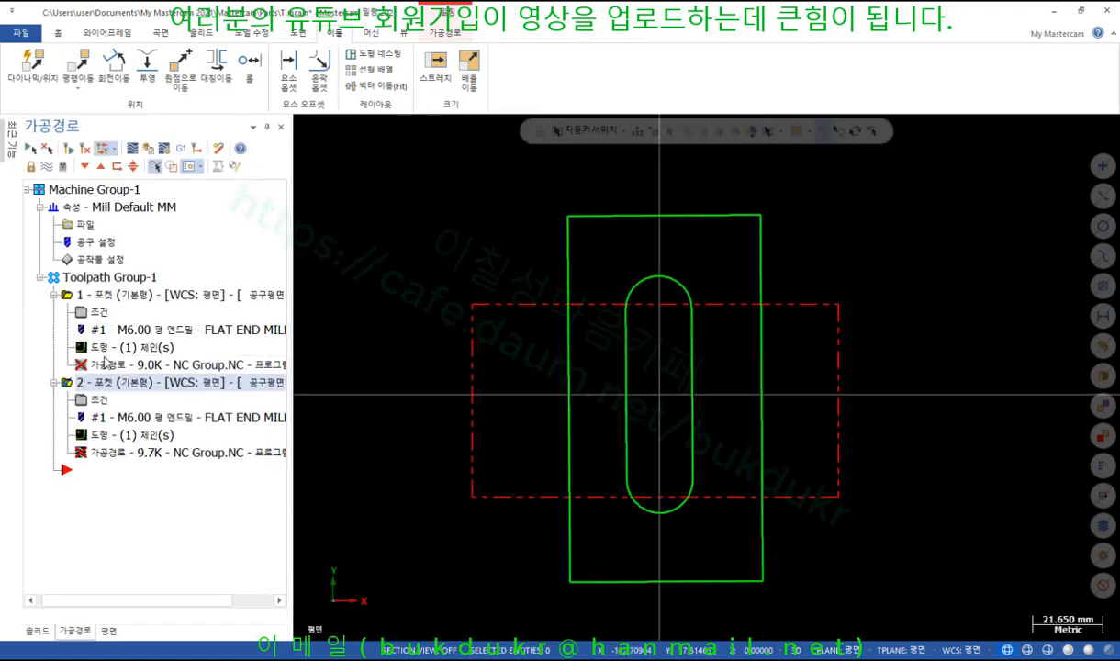
# Regenerate the second pocket toolpath and examine the ramp entry moves along the vertical slot in 3D
pyautogui.click(71, 149)
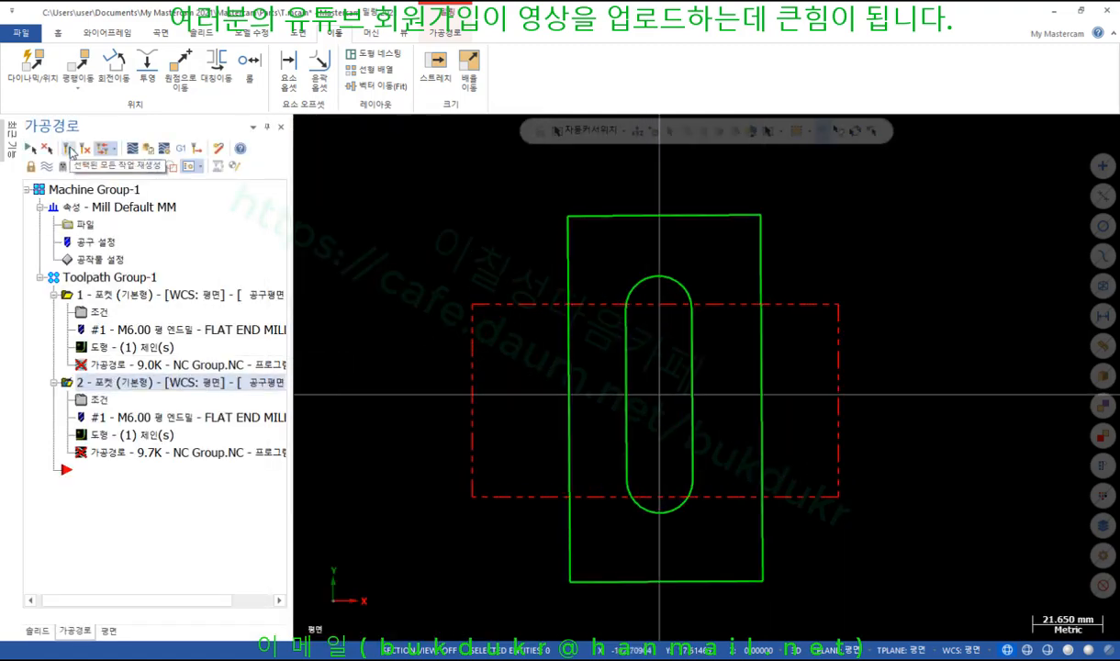
pyautogui.moveTo(680, 470); pyautogui.dragTo(650, 393, button='middle')
pyautogui.scroll(5, 649, 389)
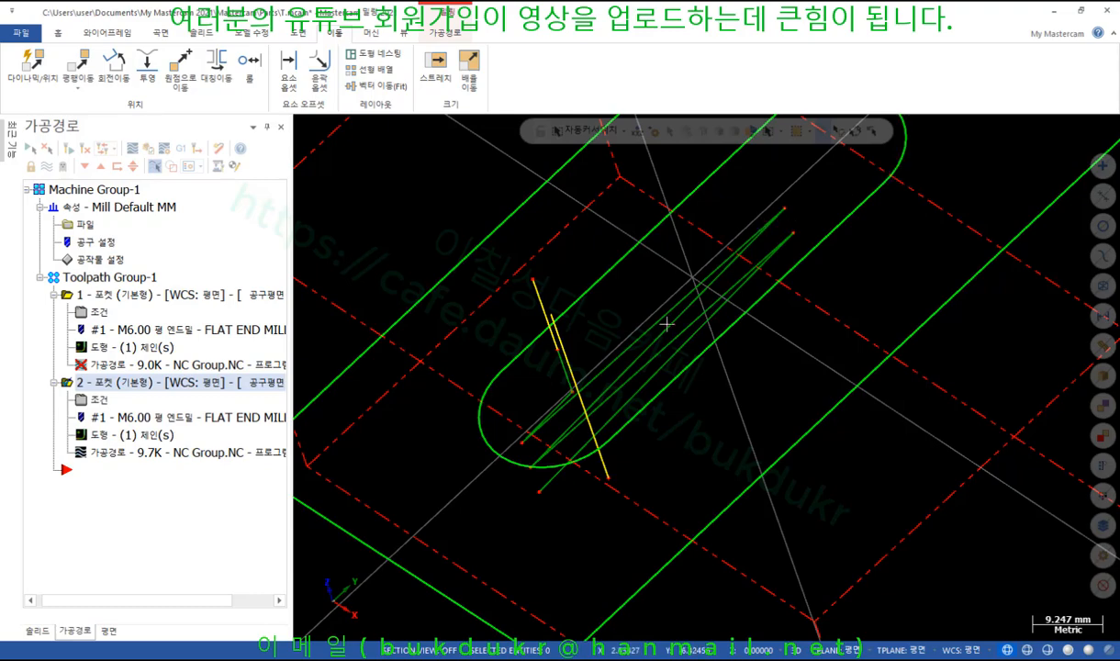
pyautogui.moveTo(666, 323)
pyautogui.mouseDown(button='middle')
pyautogui.moveTo(657, 317)
pyautogui.moveTo(680, 317)
pyautogui.moveTo(616, 287)
pyautogui.moveTo(603, 347)
pyautogui.mouseUp(button='middle')
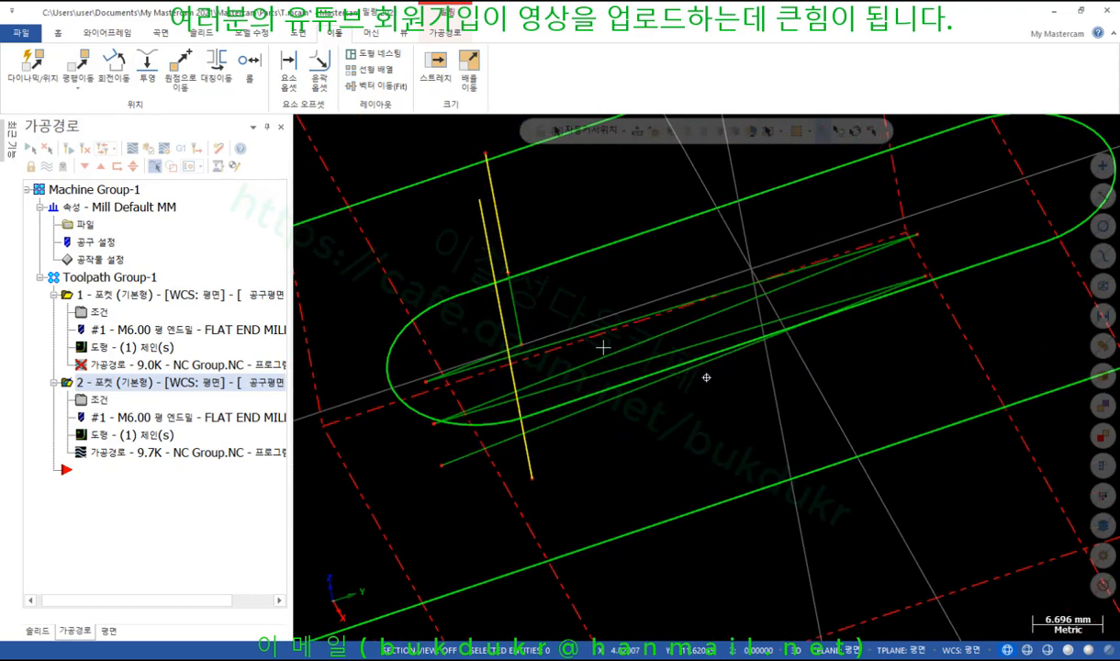
pyautogui.scroll(1, 707, 374)
pyautogui.scroll(-3, 707, 373)
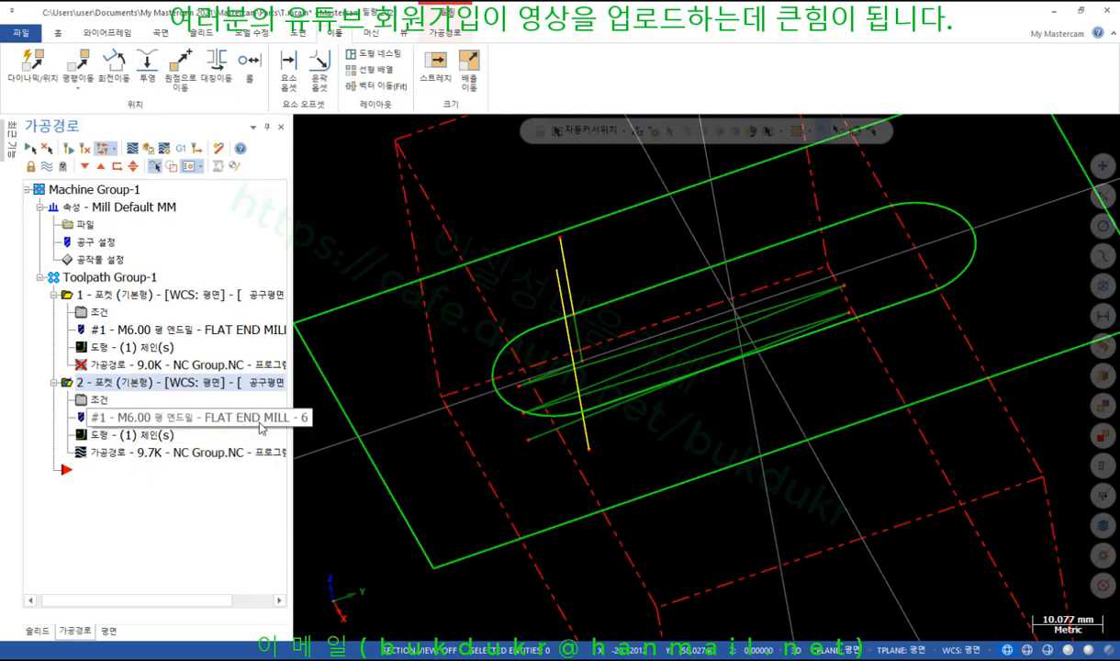
pyautogui.scroll(-2, 723, 422)
pyautogui.moveTo(723, 422); pyautogui.dragTo(678, 383, button='middle')
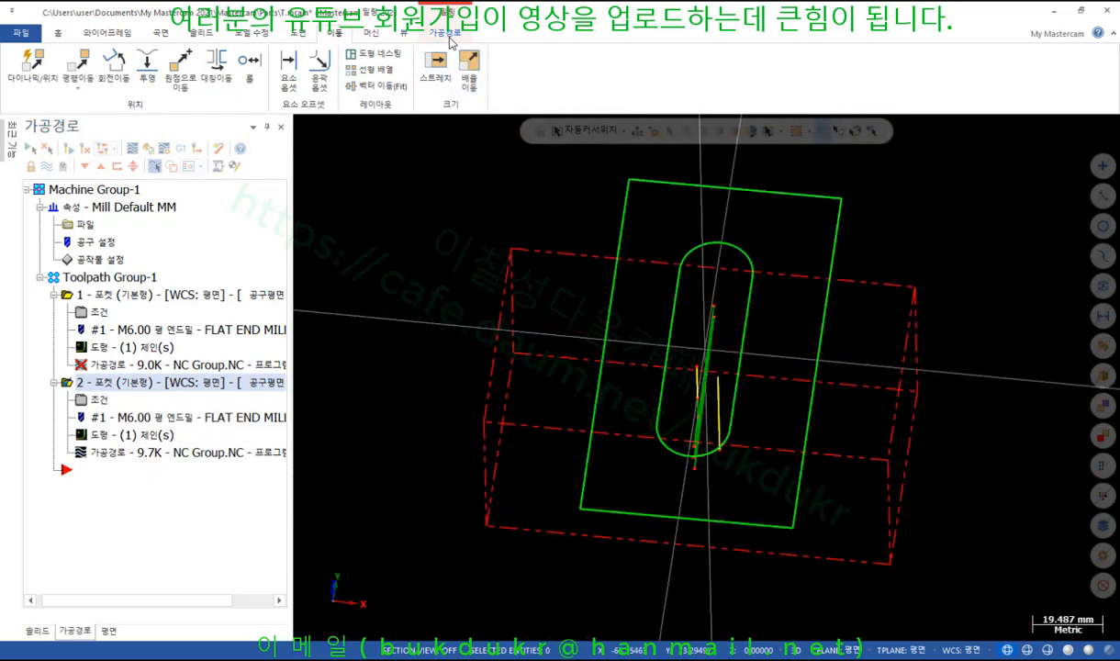
# Hide the stock outline and show the part in top view
pyautogui.click(448, 34)
pyautogui.click(752, 64)
pyautogui.scroll(-2, 424, 268)
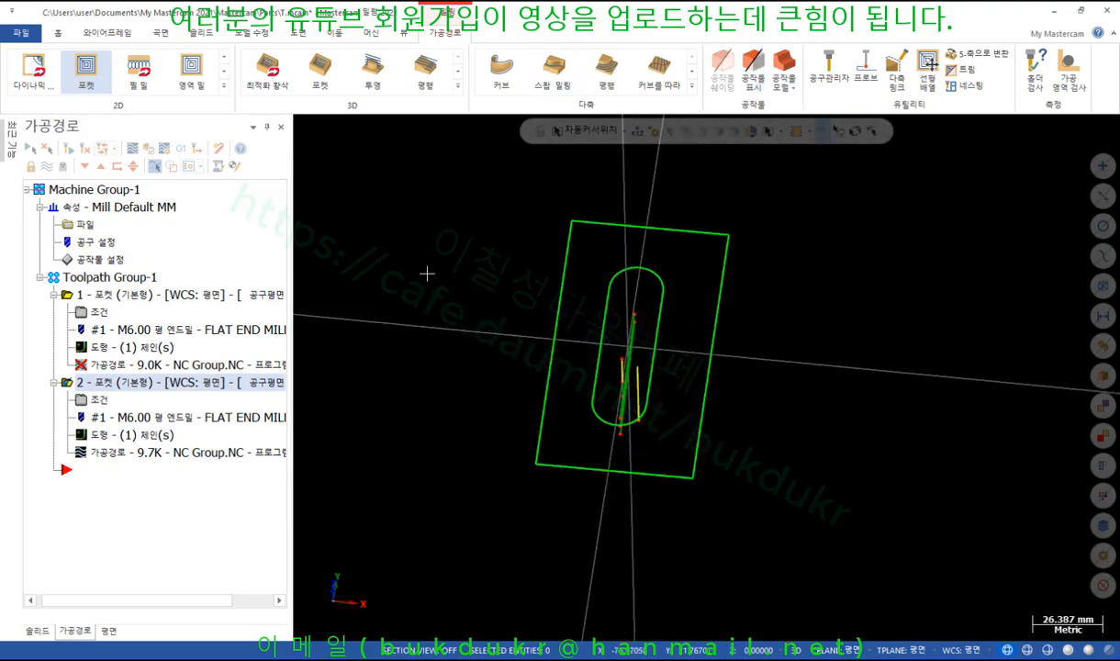
pyautogui.rightClick(424, 257)
pyautogui.click(464, 347)
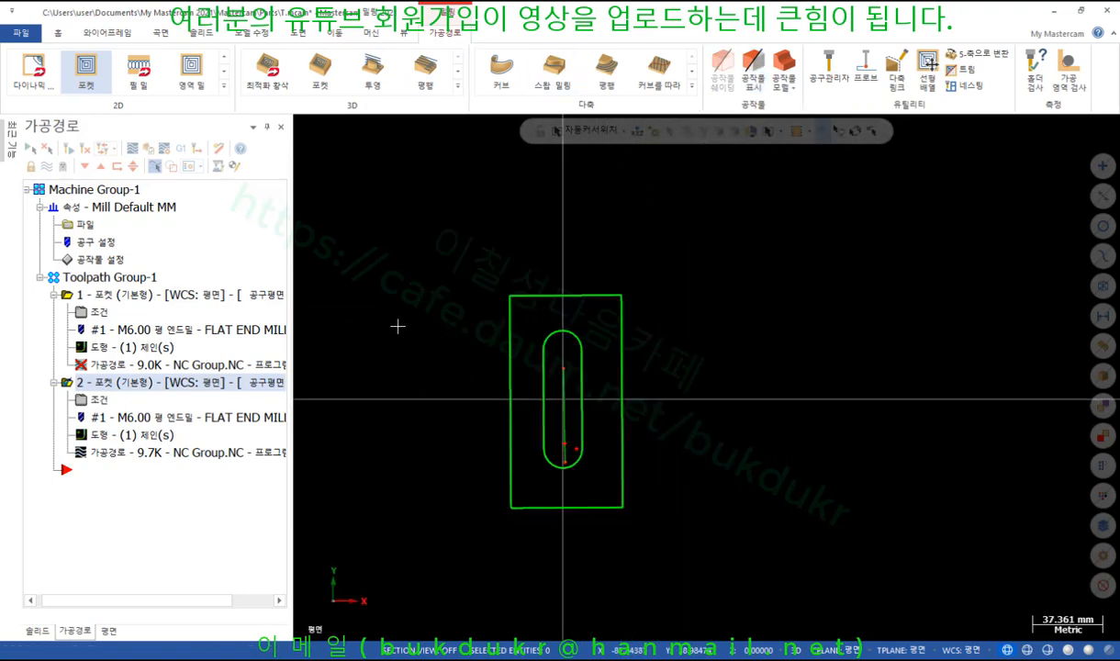
# Copy the rectangle and slot about 144 mm along positive X with Dynamic transform
pyautogui.moveTo(655, 334); pyautogui.dragTo(437, 555)
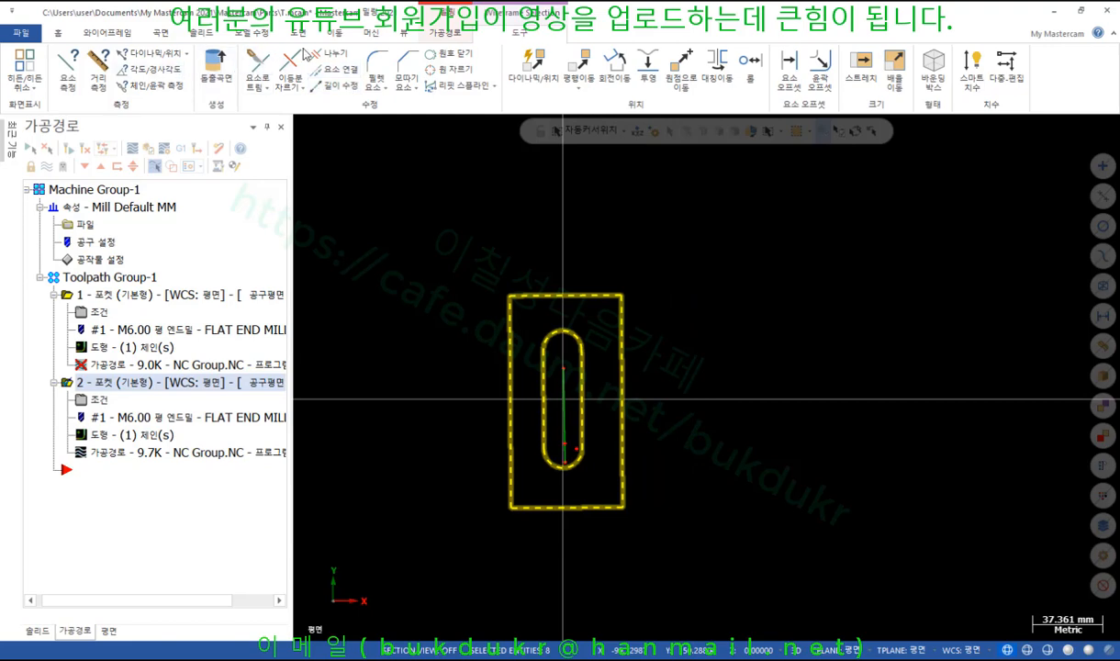
pyautogui.click(335, 33)
pyautogui.click(33, 67)
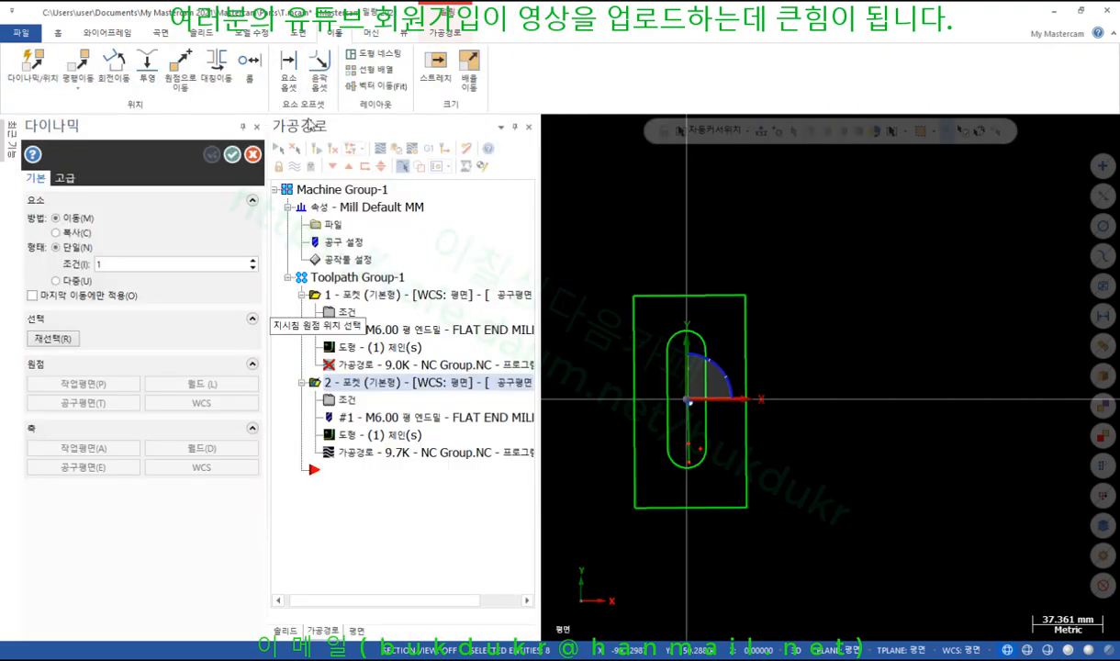
pyautogui.click(56, 232)
pyautogui.click(688, 401)
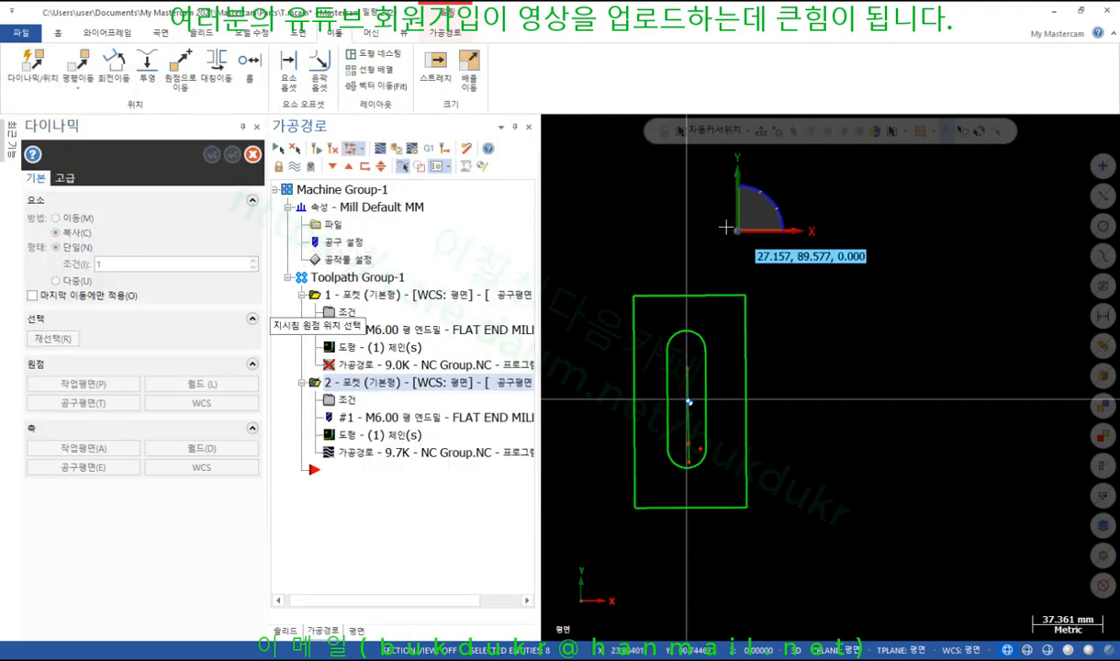
pyautogui.click(725, 225)
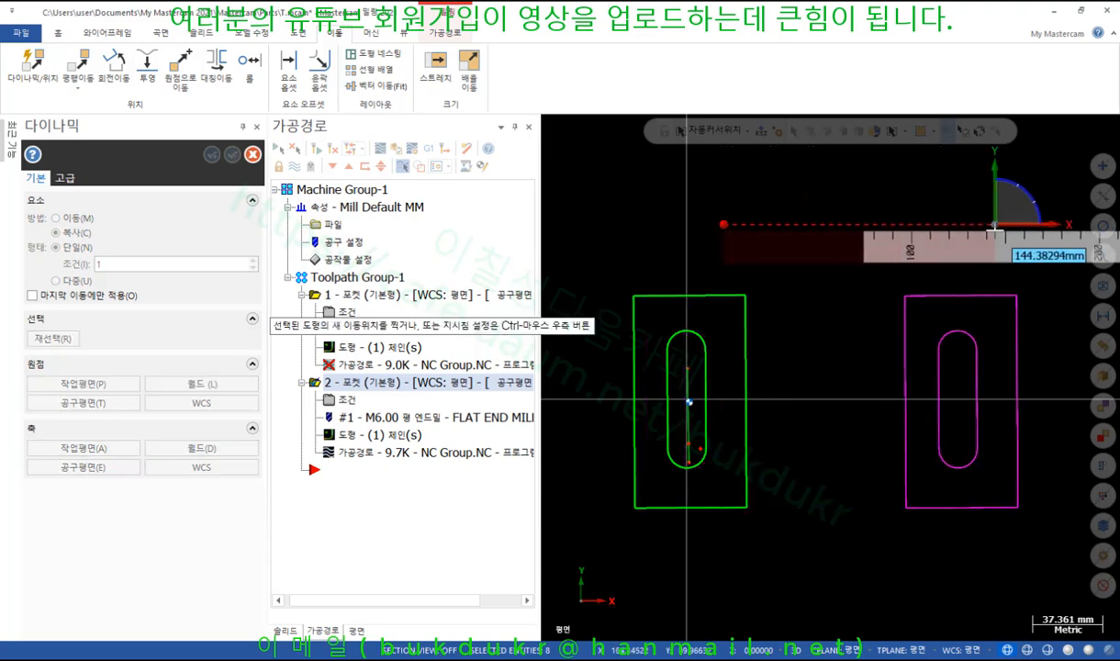
pyautogui.click(998, 236)
pyautogui.click(212, 155)
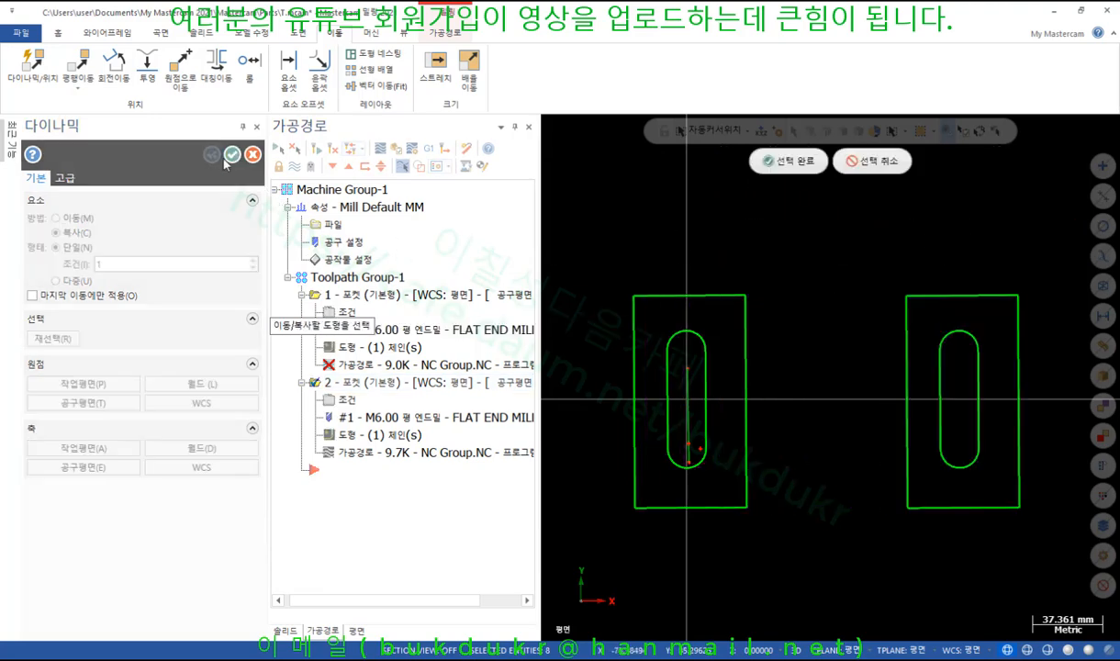
# Create a copy of the new rectangle and slot rotated -90° about the slot's centre
pyautogui.scroll(-3, 577, 292)
pyautogui.scroll(2, 892, 347)
pyautogui.moveTo(932, 225); pyautogui.dragTo(714, 520)
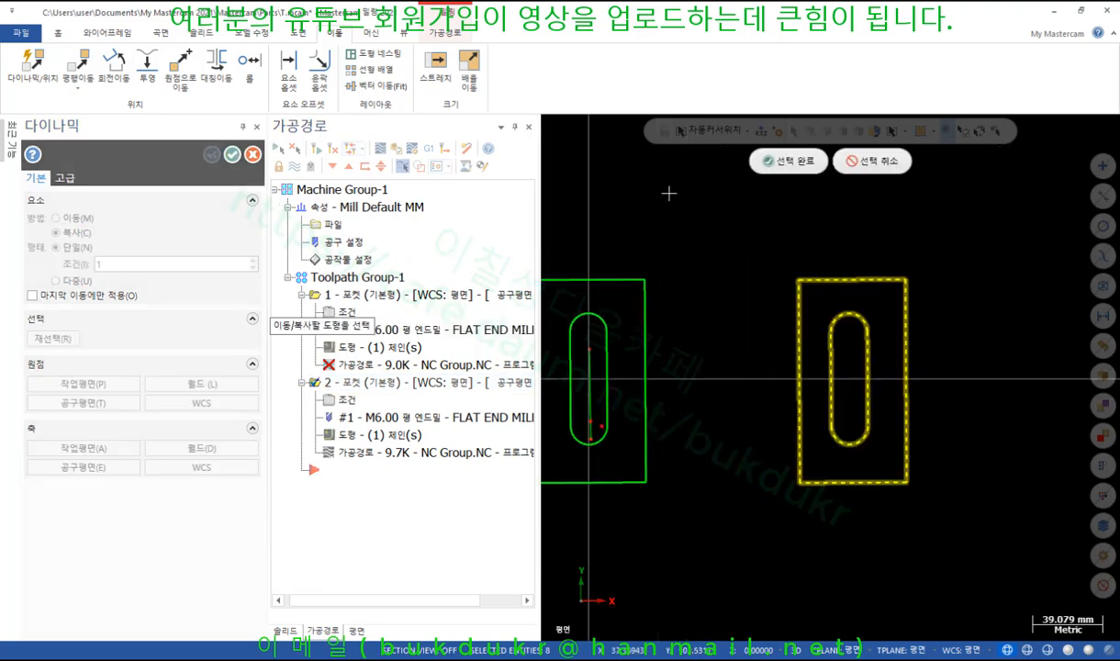
pyautogui.click(794, 161)
pyautogui.click(854, 380)
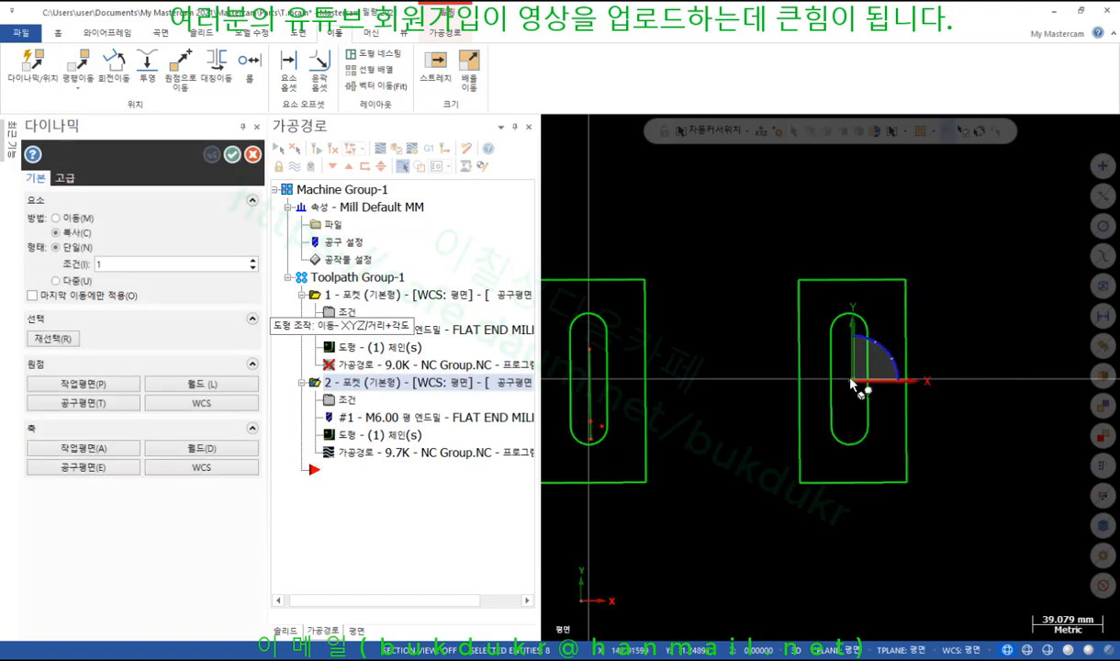
pyautogui.click(892, 367)
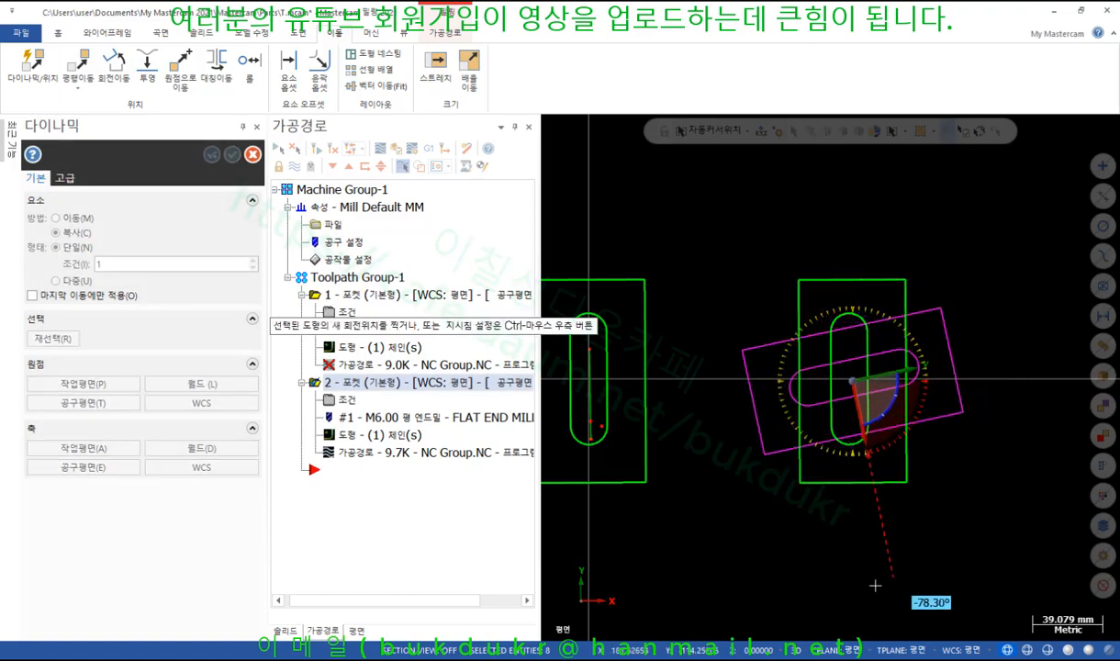
pyautogui.click(847, 594)
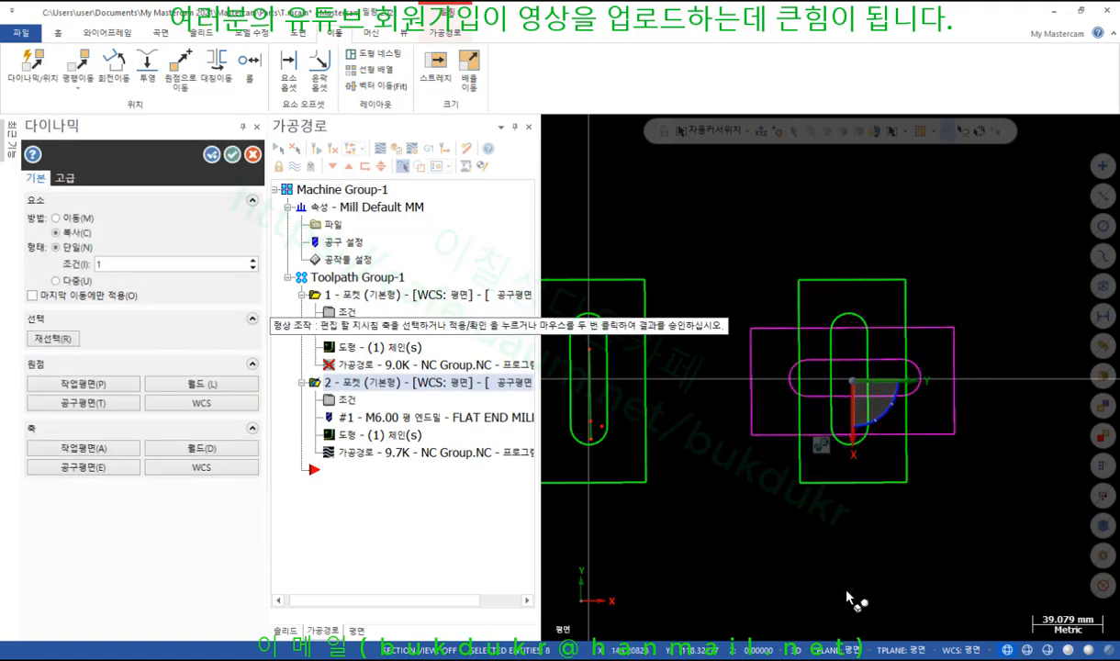
pyautogui.click(232, 155)
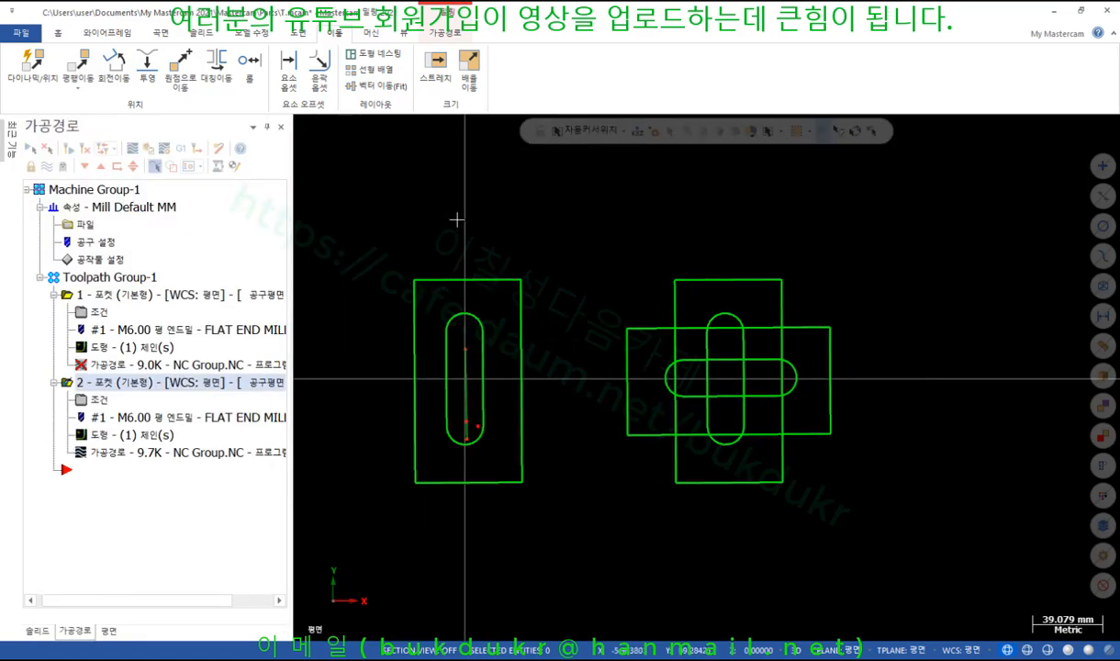
# Delete the vertical rectangle and slot that overlap the rotated copy
pyautogui.click(766, 282)
pyautogui.click(719, 317)
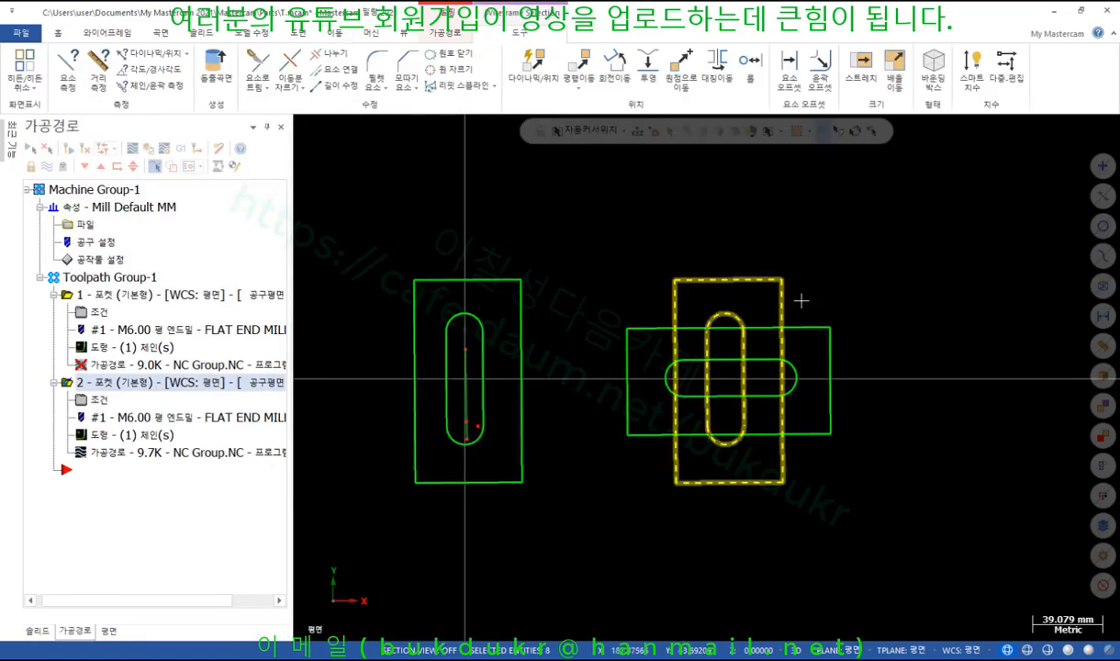
pyautogui.press('Delete')
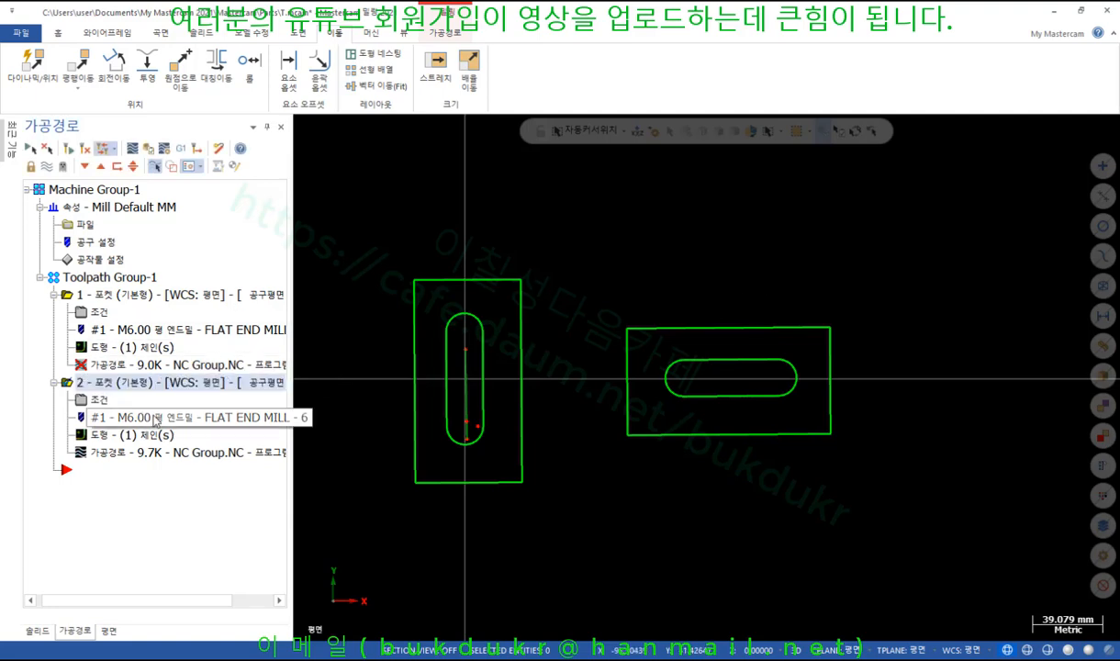
# Add the horizontal slot as another chain to the second pocket operation and regenerate its toolpath
pyautogui.click(132, 434)
pyautogui.rightClick(265, 376)
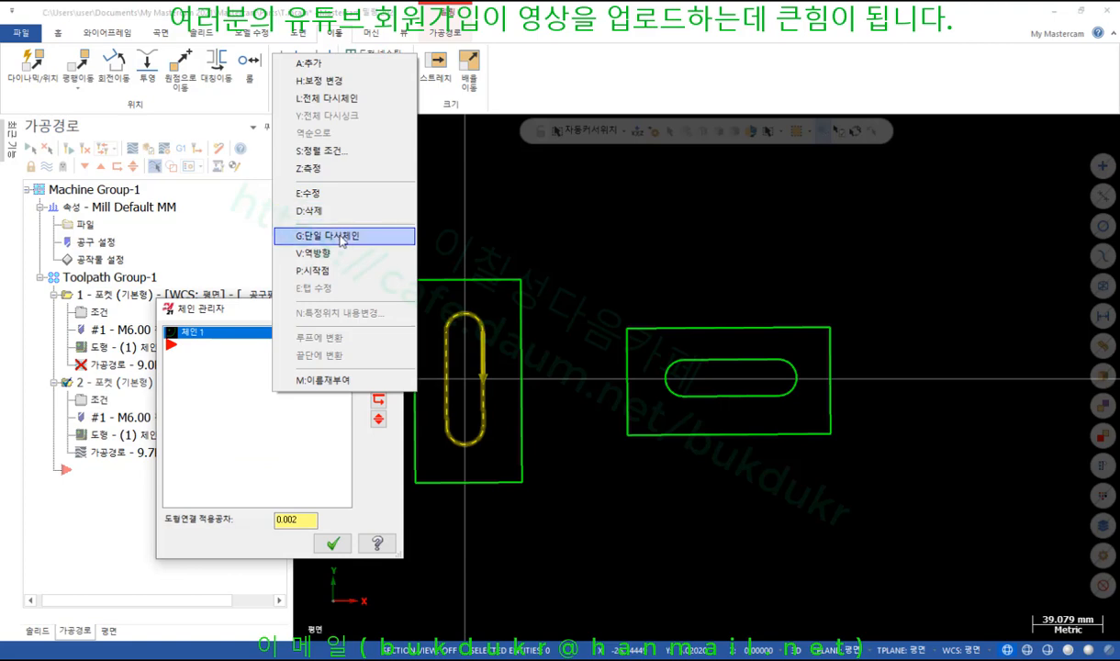
pyautogui.click(317, 63)
pyautogui.click(695, 362)
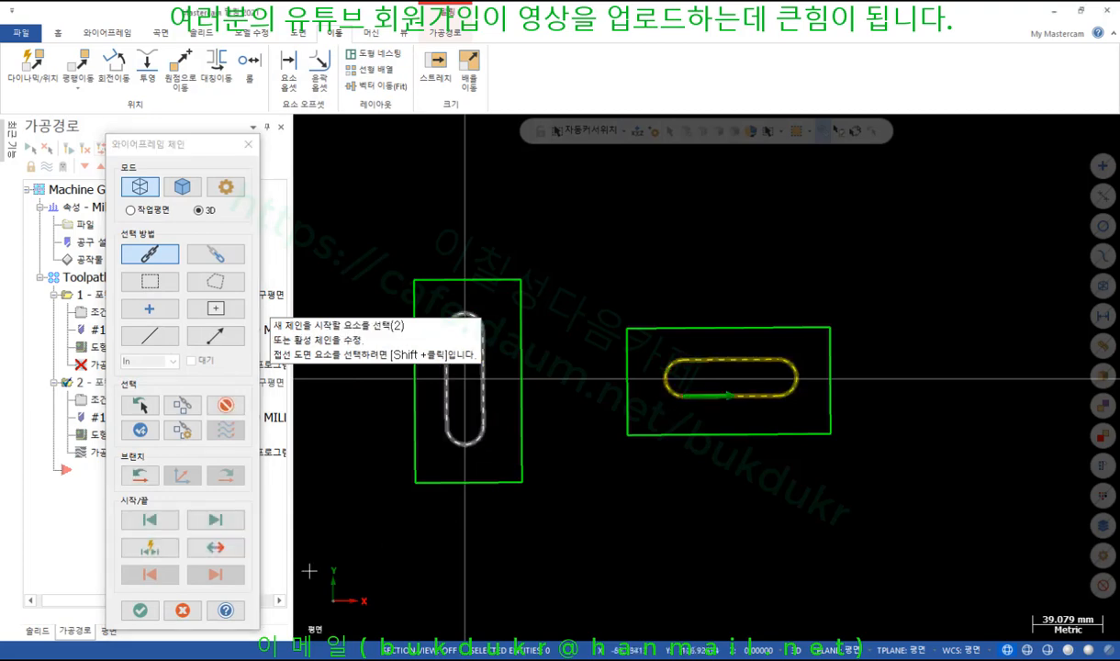
pyautogui.press('Return')
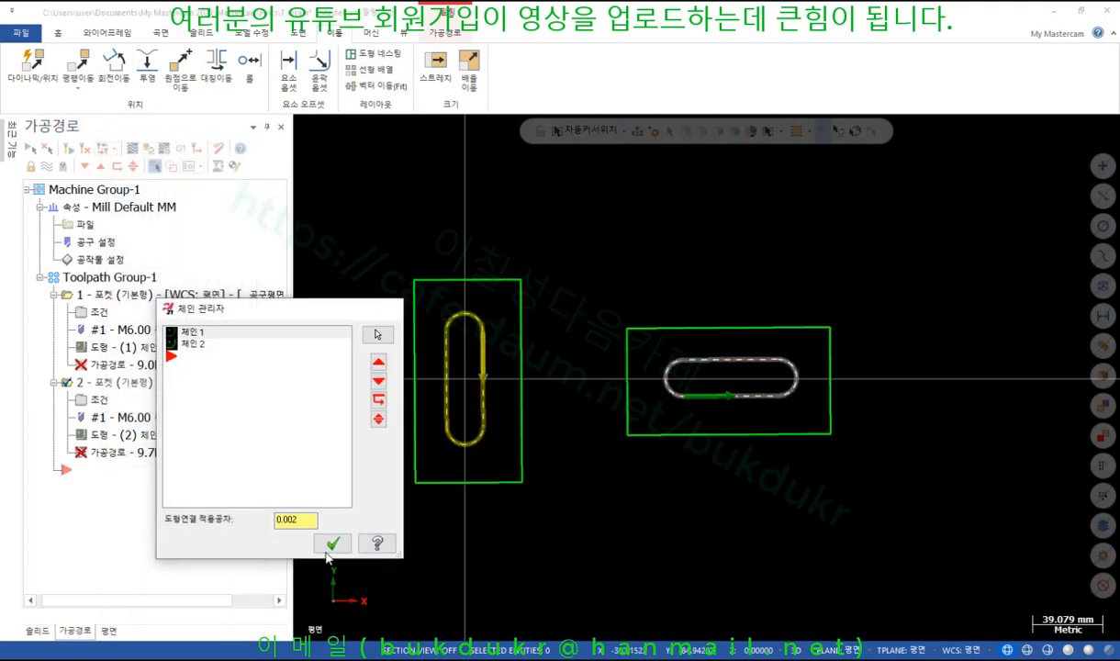
pyautogui.click(332, 543)
pyautogui.click(68, 148)
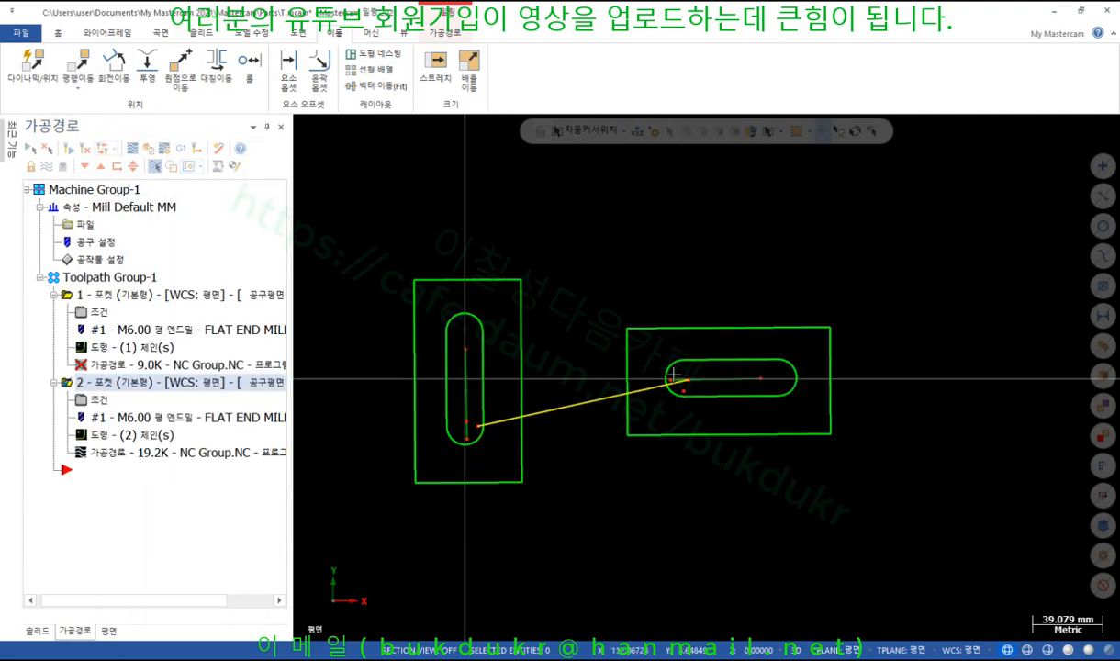
# Compare the ramp entry moves in the vertical and horizontal slots in a 3D view
pyautogui.moveTo(610, 539); pyautogui.dragTo(517, 368, button='middle')
pyautogui.scroll(3, 517, 368)
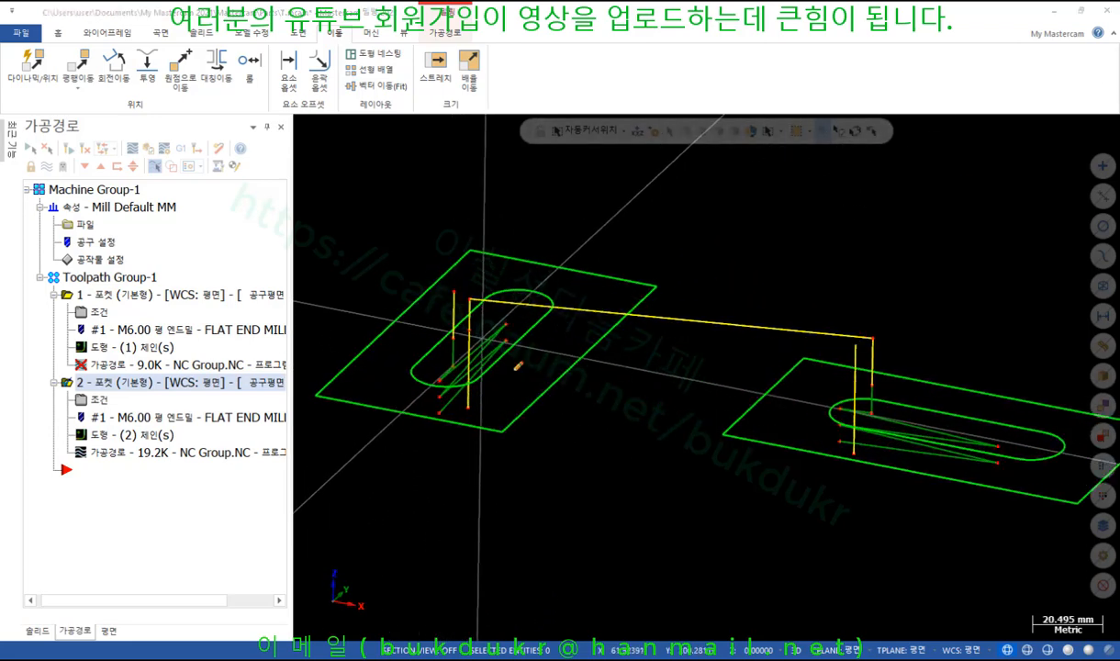
pyautogui.moveTo(962, 484); pyautogui.dragTo(952, 441)
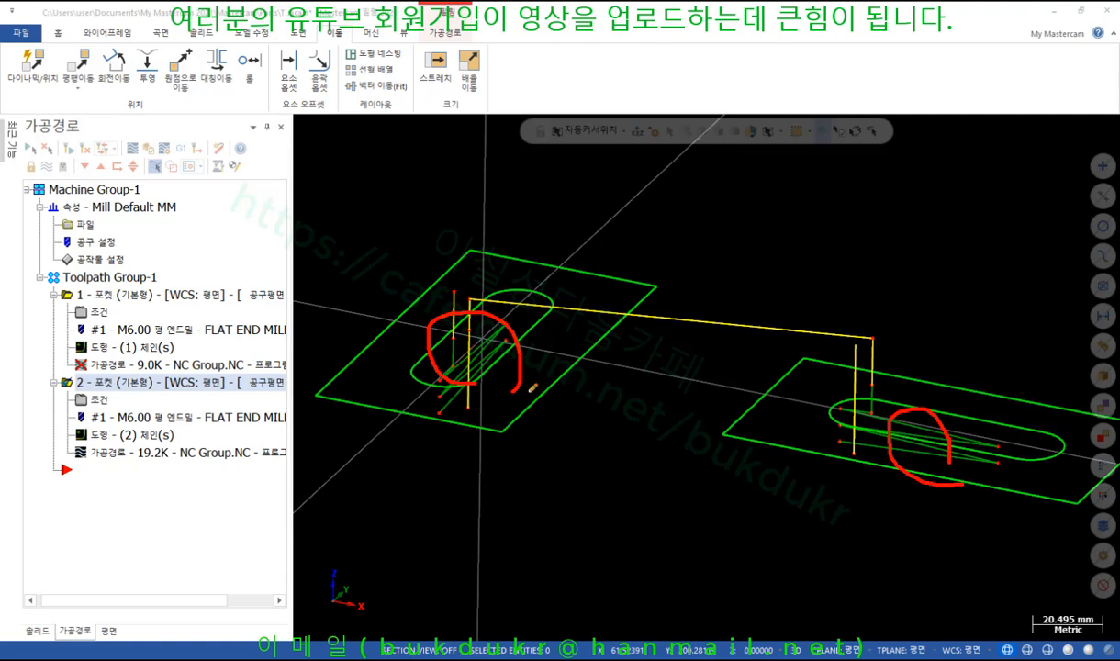
pyautogui.rightClick(742, 415)
pyautogui.click(770, 545)
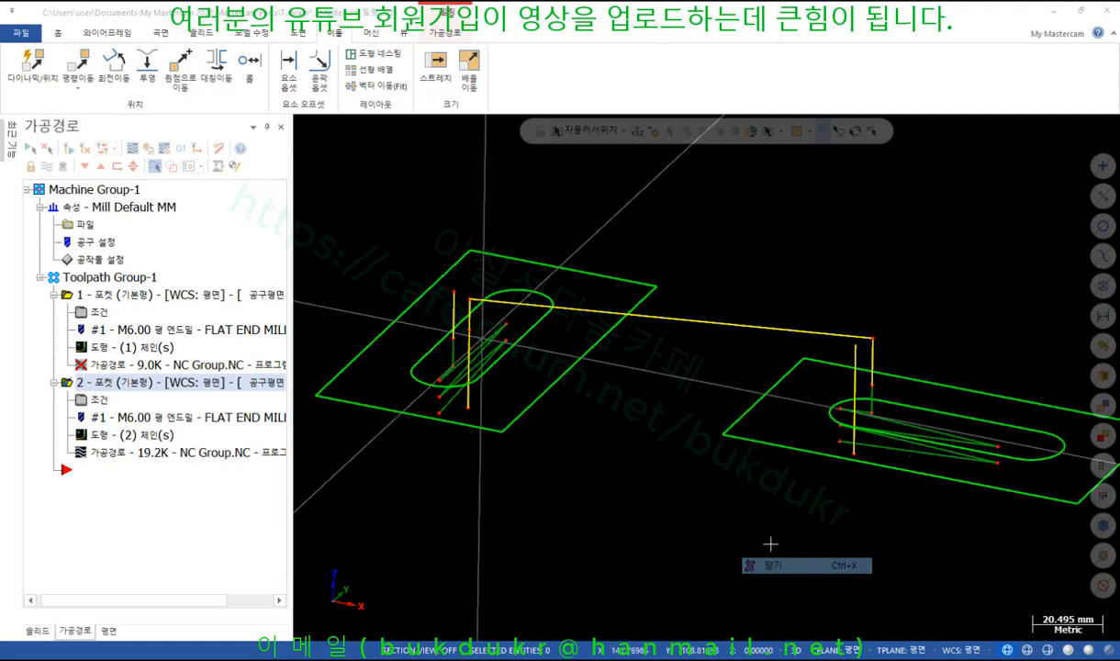
# Turn off the automatic angle in the second pocket's ramp settings and take the ramp XY angle from a line of the vertical slot
pyautogui.click(97, 401)
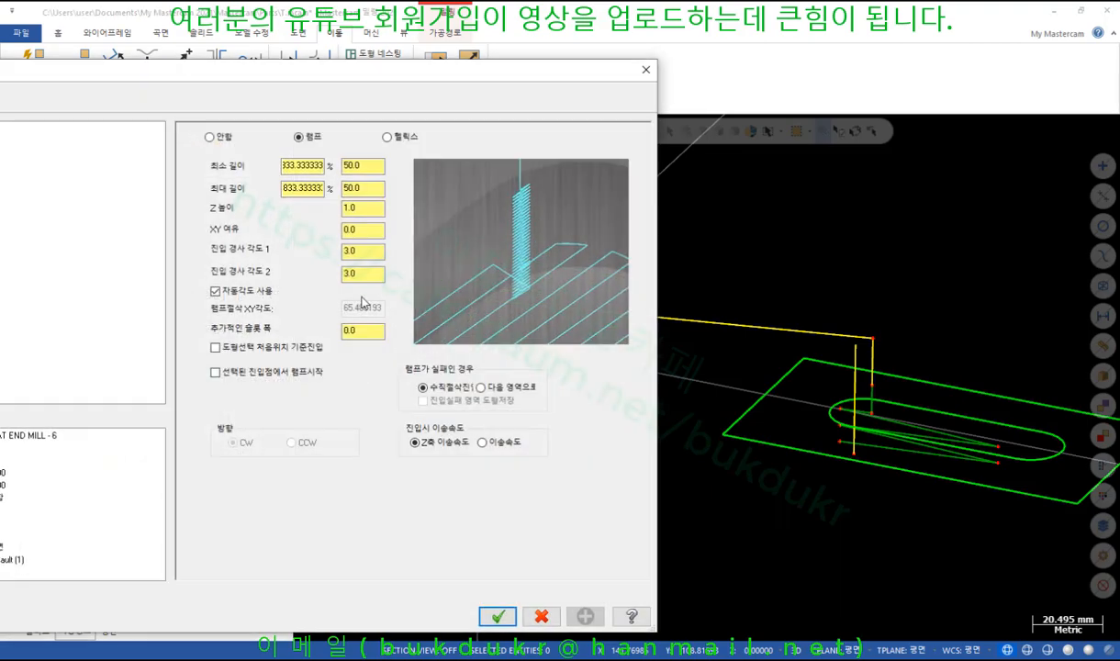
pyautogui.click(361, 274)
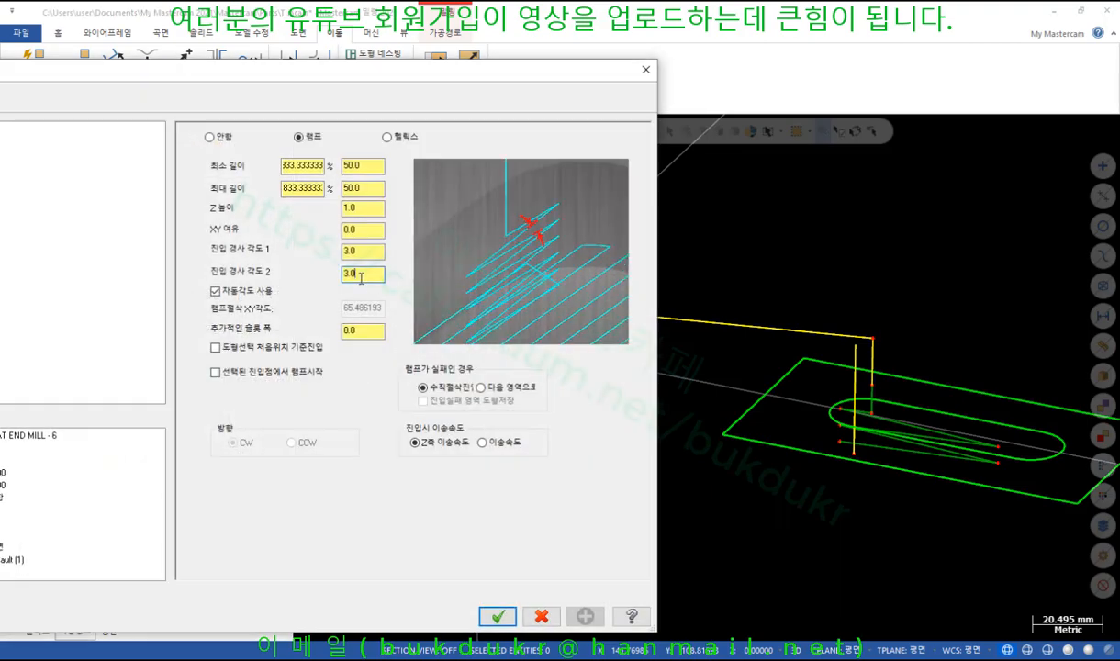
pyautogui.click(214, 292)
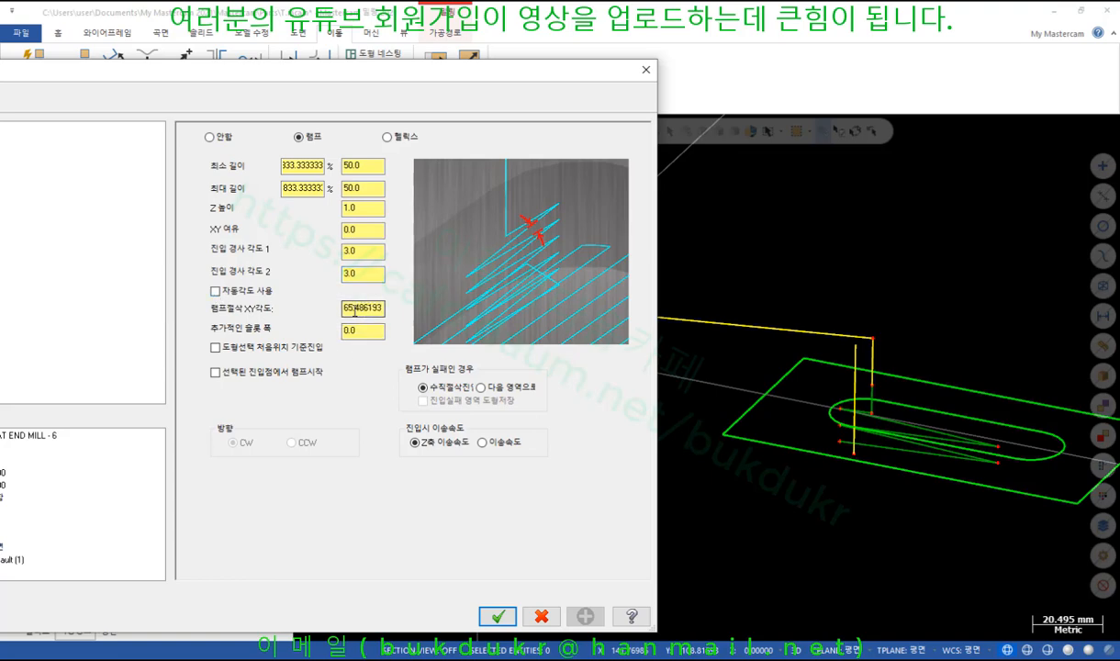
pyautogui.rightClick(358, 312)
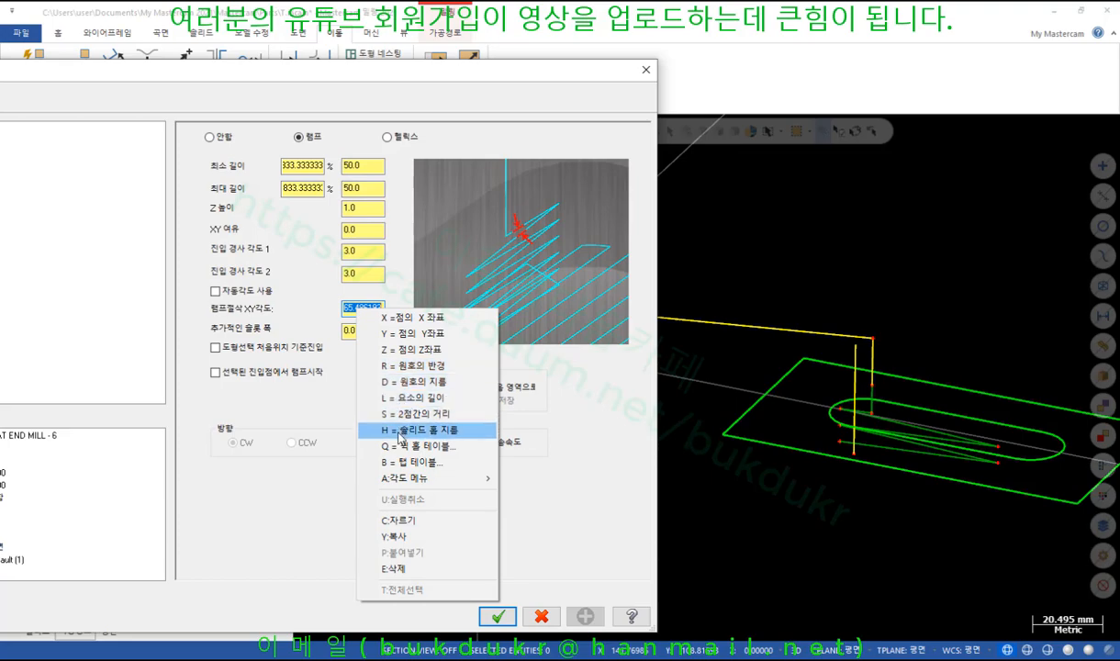
pyautogui.moveTo(404, 477)
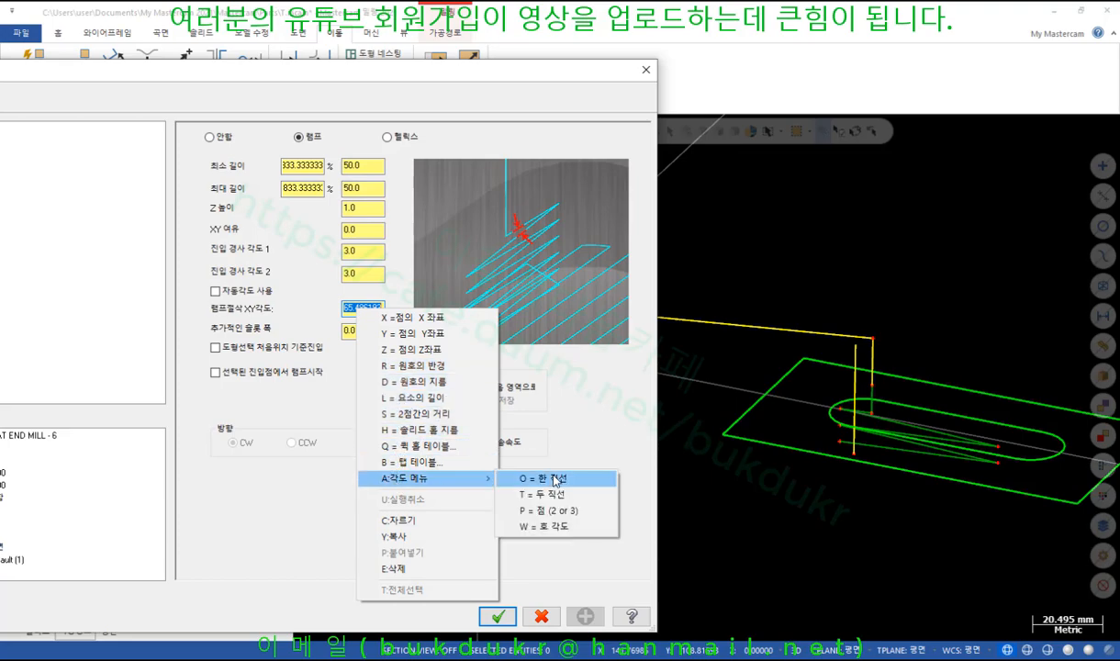
pyautogui.click(555, 479)
pyautogui.click(462, 341)
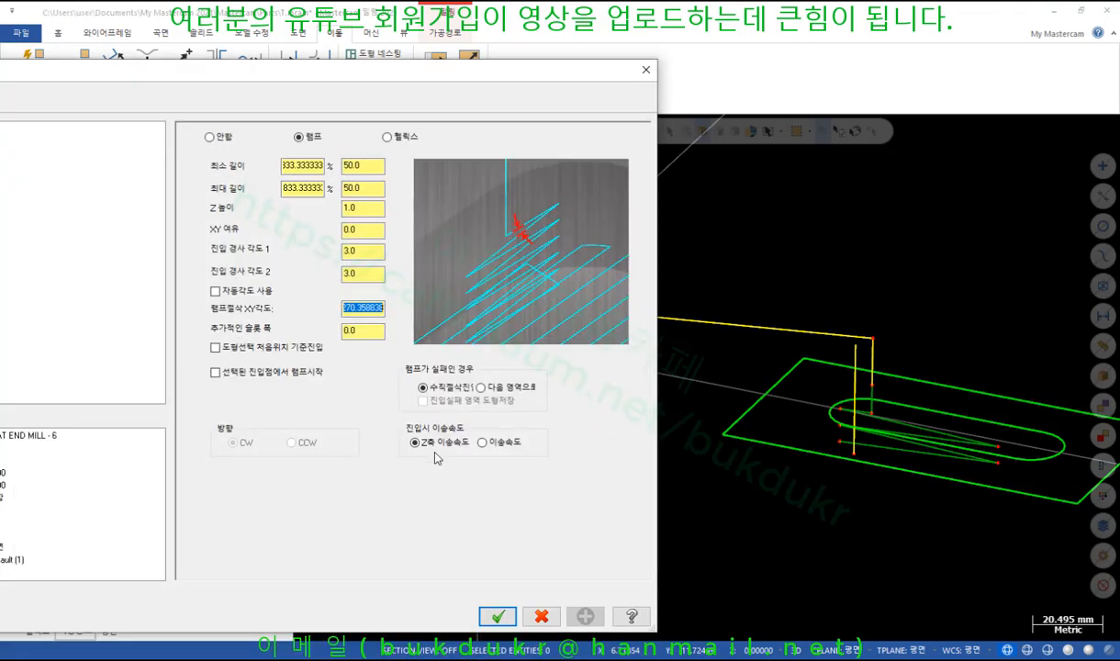
pyautogui.click(497, 616)
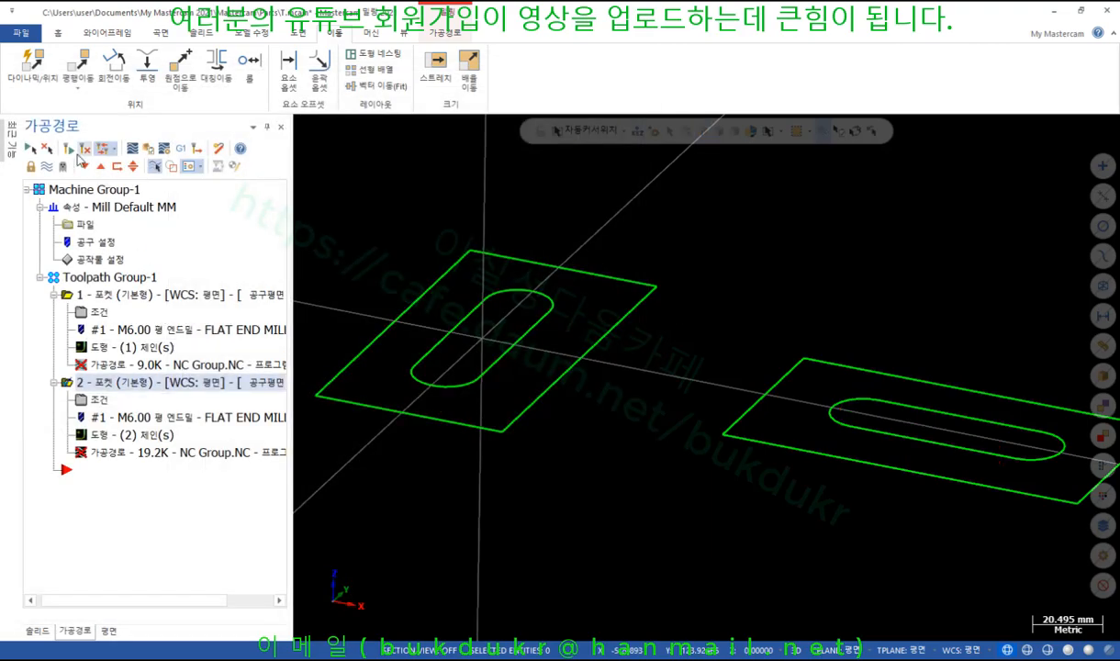
# Regenerate the second pocket toolpath and compare the entry moves in the vertical and horizontal slots
pyautogui.click(84, 149)
pyautogui.scroll(3, 416, 333)
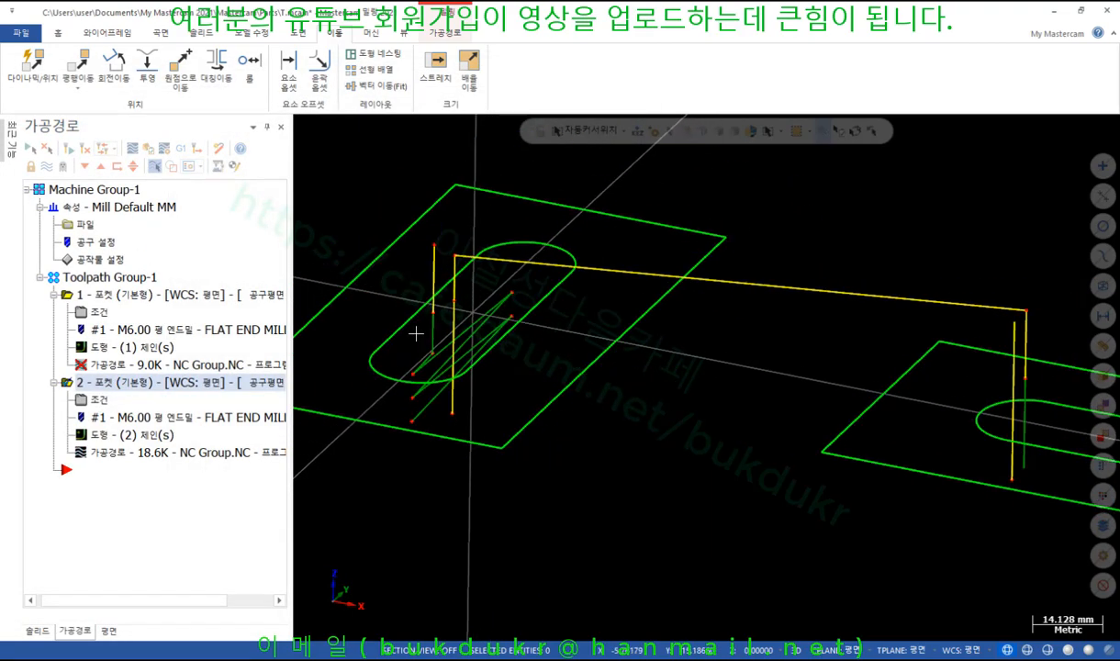
pyautogui.scroll(1, 971, 451)
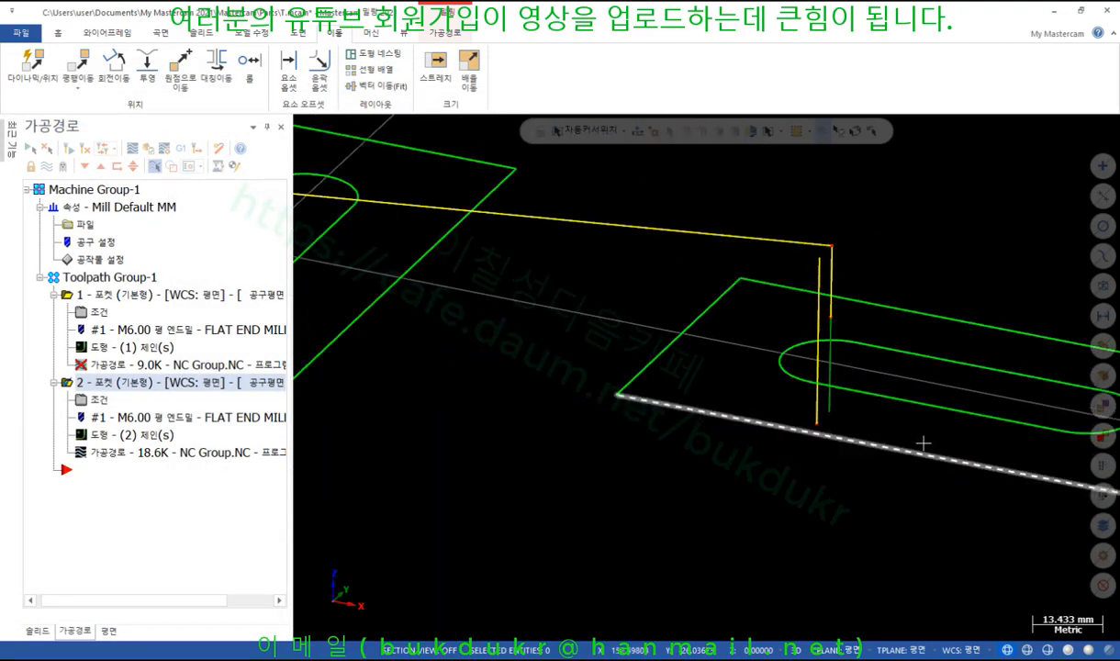
pyautogui.scroll(-2, 922, 443)
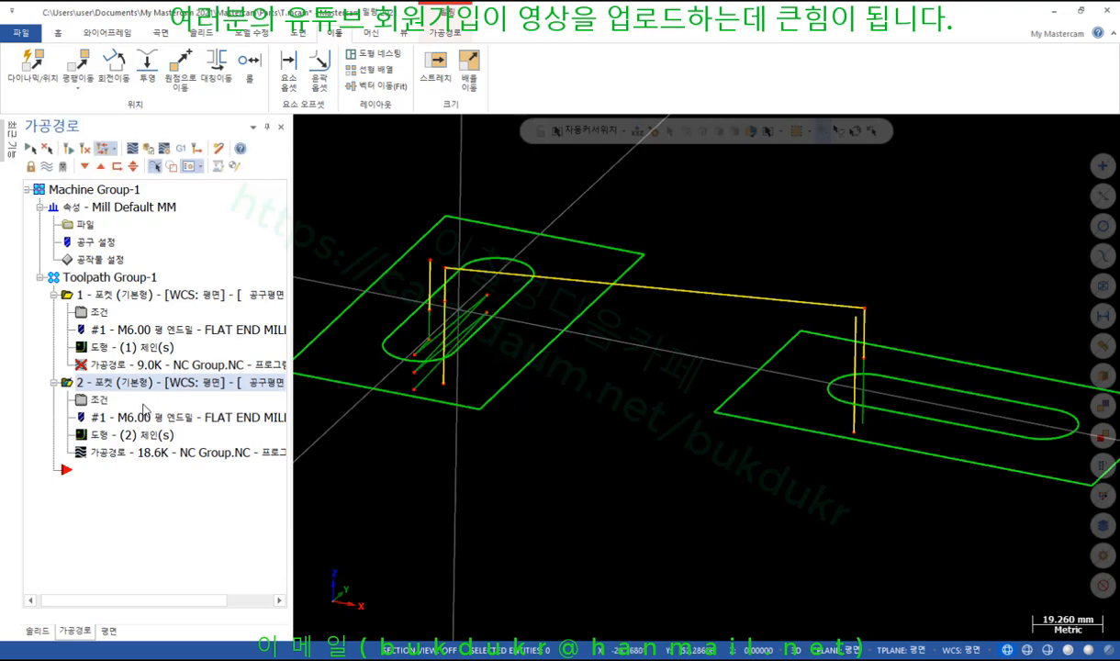
# Turn the automatic ramp angle back on for the second pocket operation and regenerate its toolpath to check both slots
pyautogui.click(106, 404)
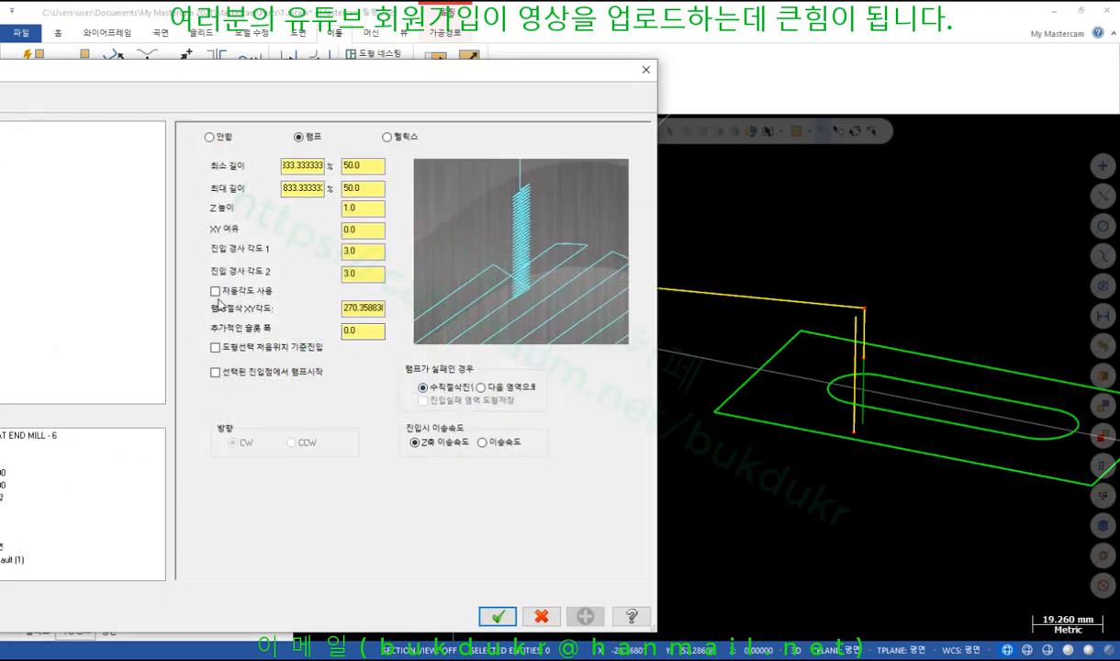
pyautogui.click(216, 291)
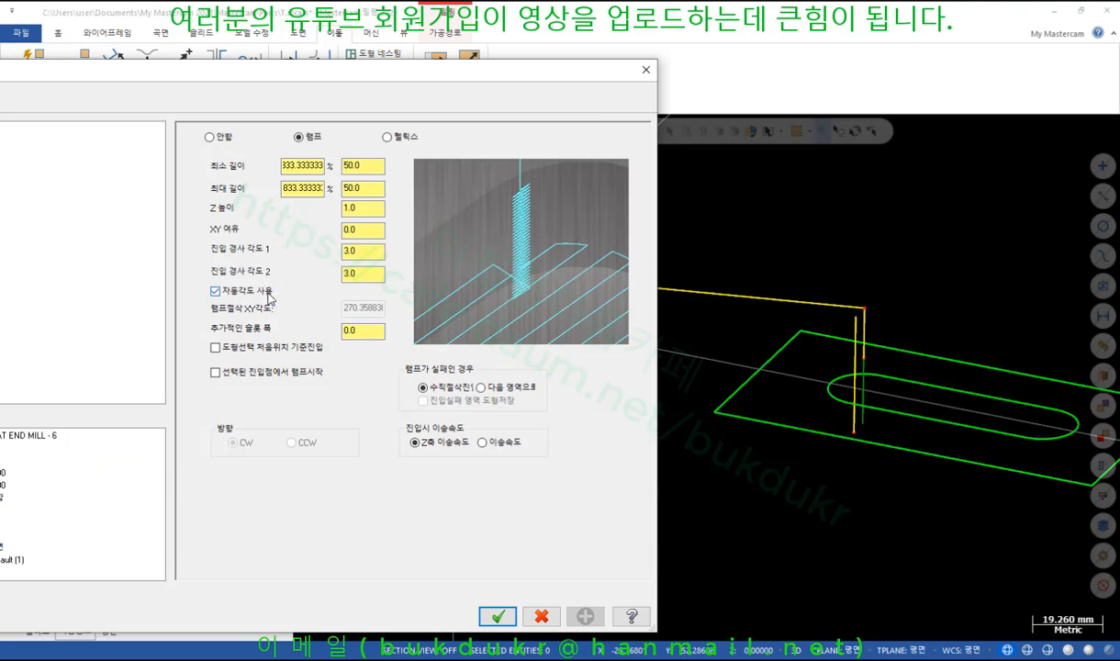
pyautogui.click(367, 330)
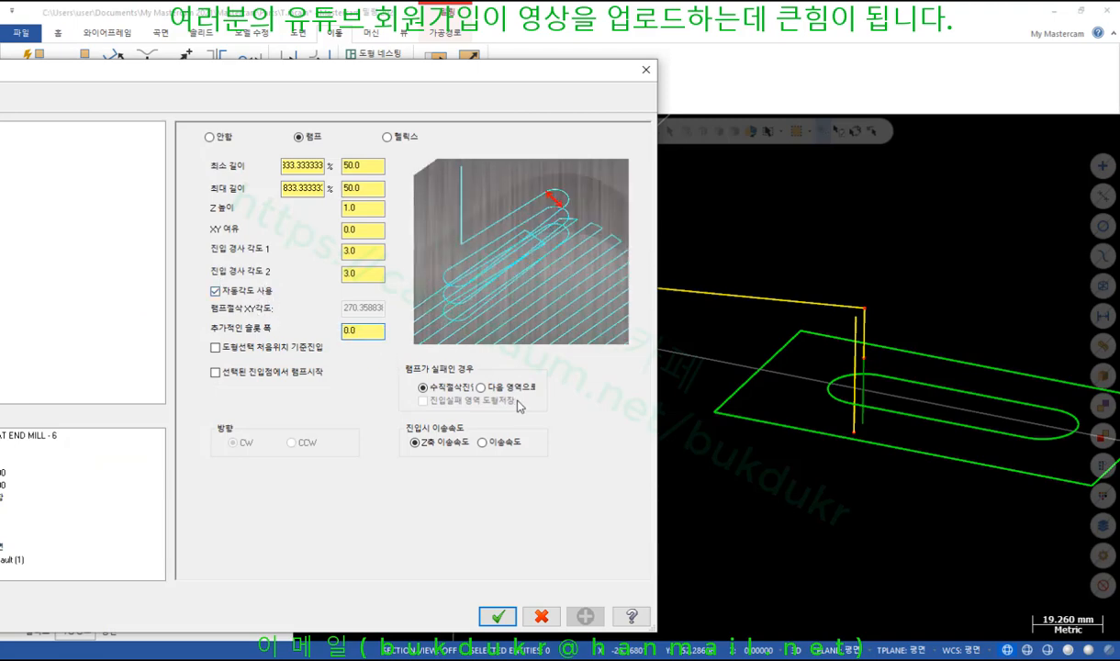
pyautogui.click(497, 616)
pyautogui.click(73, 150)
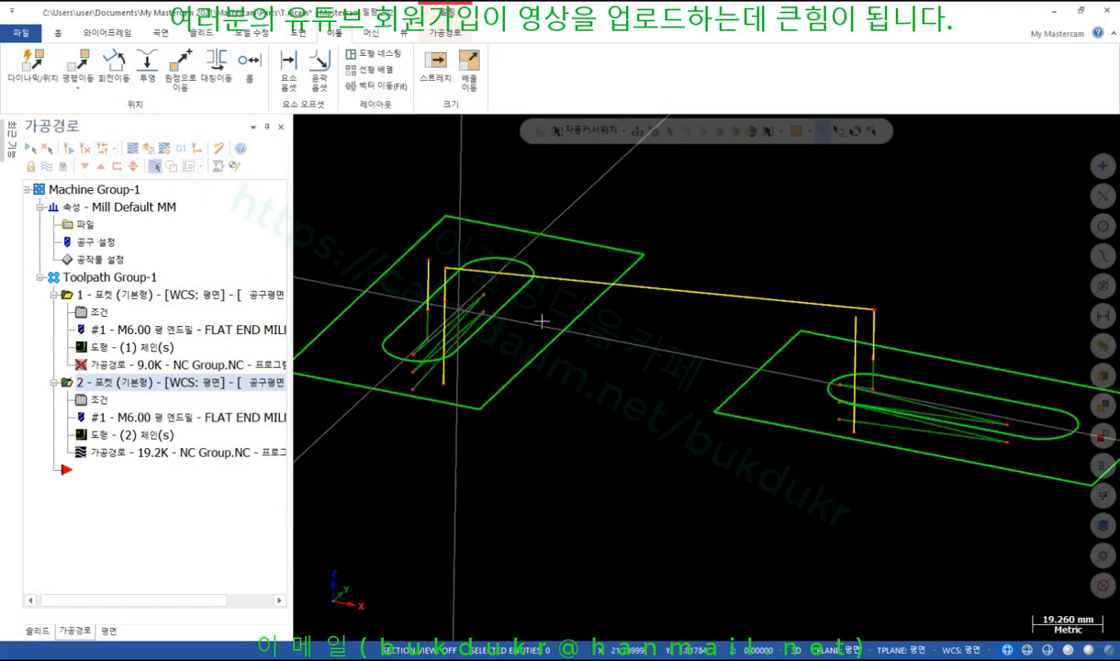
pyautogui.moveTo(540, 320); pyautogui.dragTo(748, 482, button='middle')
pyautogui.scroll(6, 795, 275)
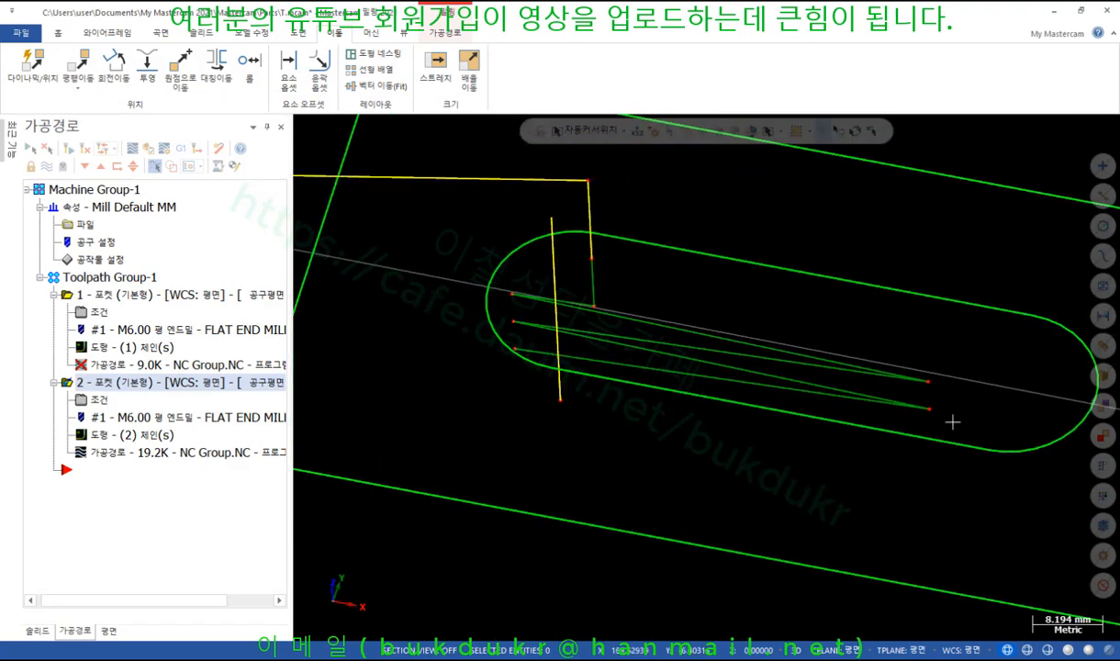
pyautogui.scroll(-6, 823, 328)
pyautogui.moveTo(823, 328)
pyautogui.mouseDown(button='middle')
pyautogui.moveTo(786, 257)
pyautogui.moveTo(821, 270)
pyautogui.mouseUp(button='middle')
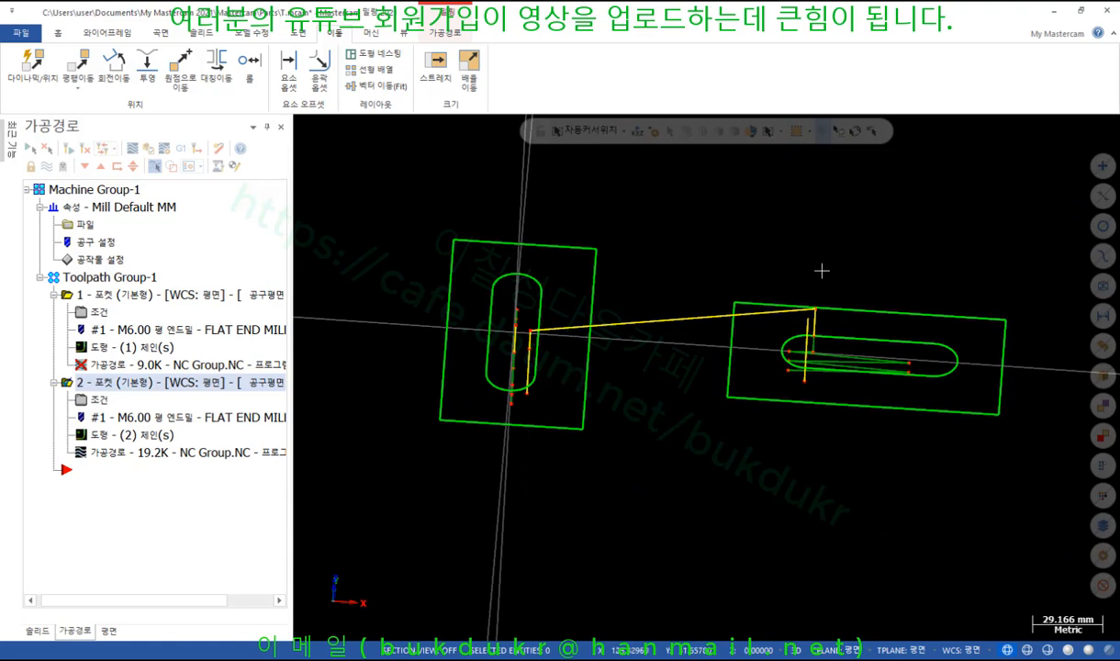
pyautogui.scroll(-1, 551, 350)
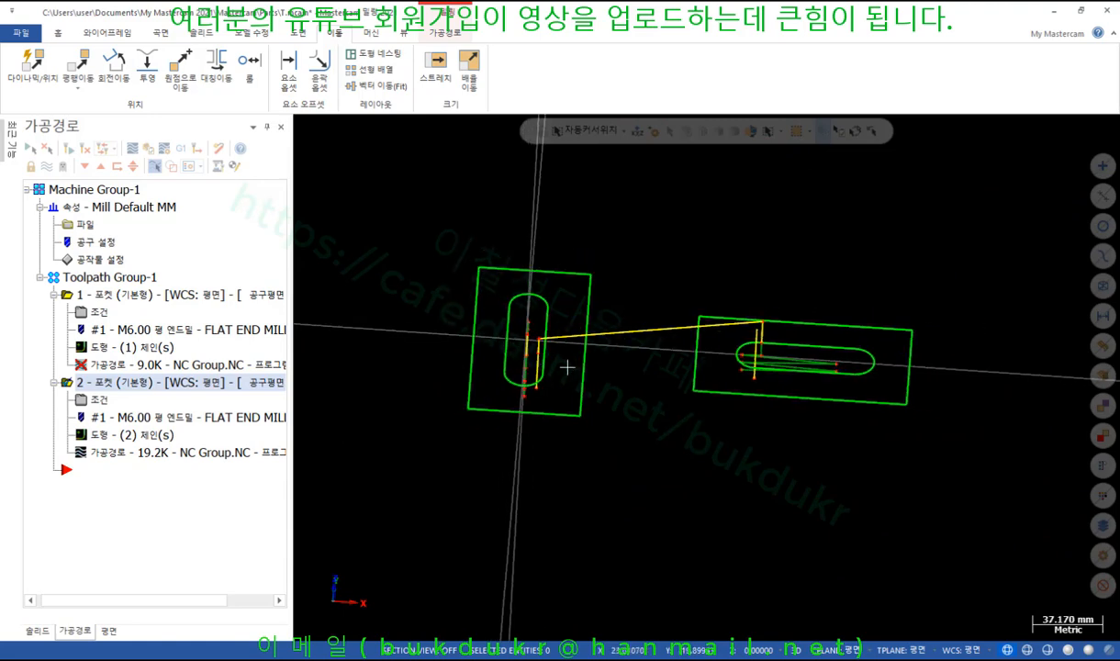
# Define the stock from two opposite corners of the horizontal slot's rectangle with a Z height of 50, declining the autosave overwrite
pyautogui.doubleClick(101, 260)
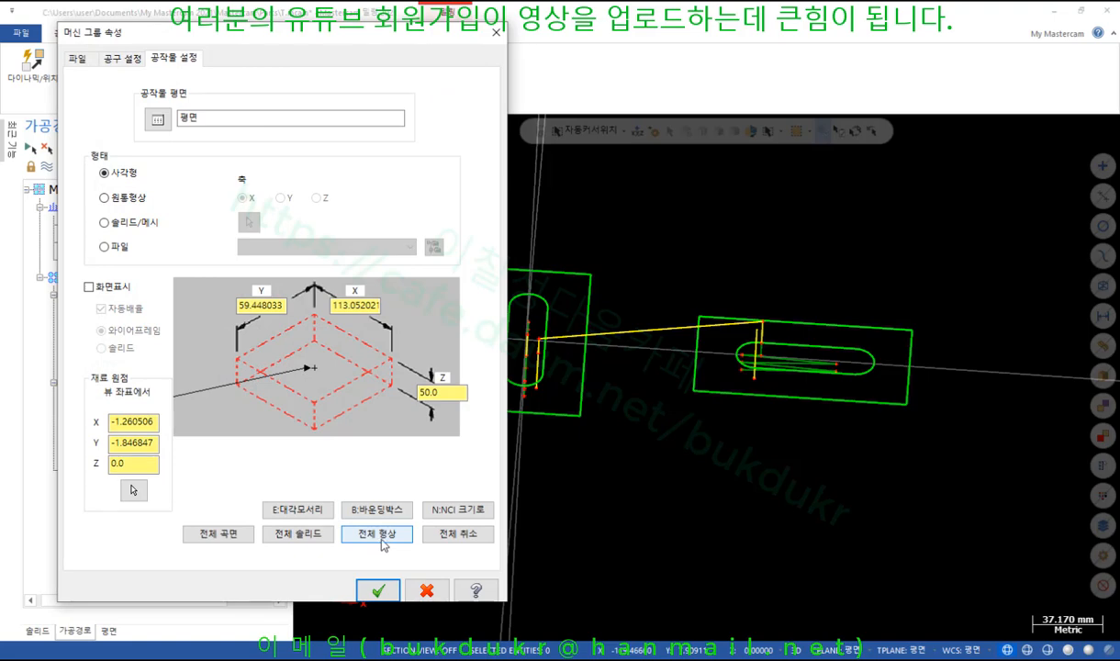
pyautogui.click(298, 509)
pyautogui.click(697, 393)
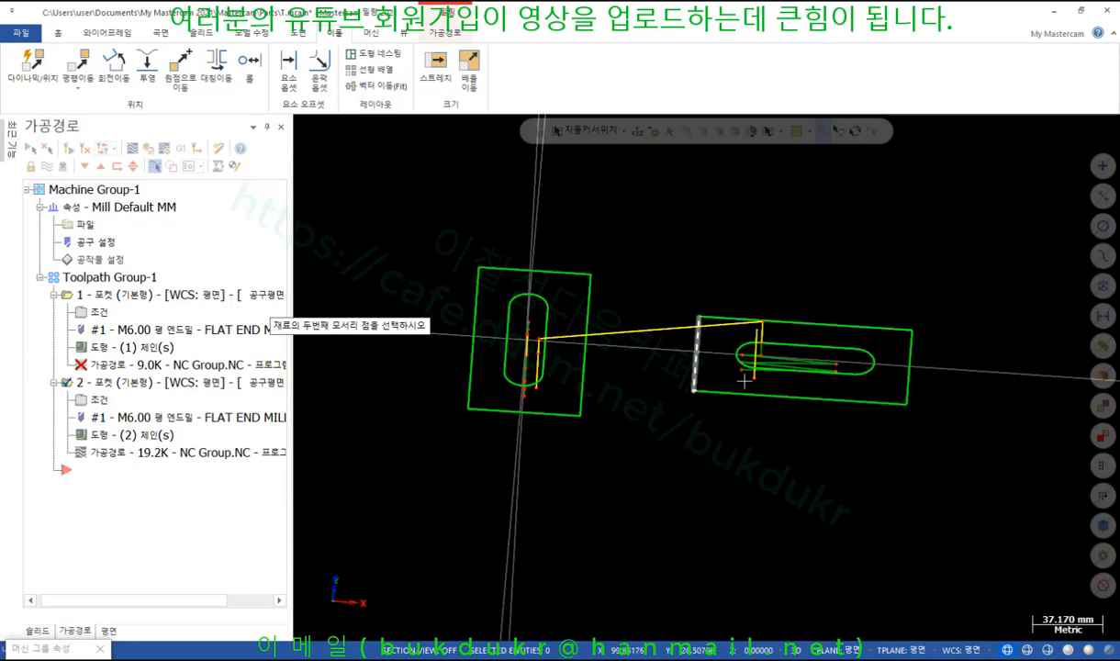
pyautogui.click(911, 328)
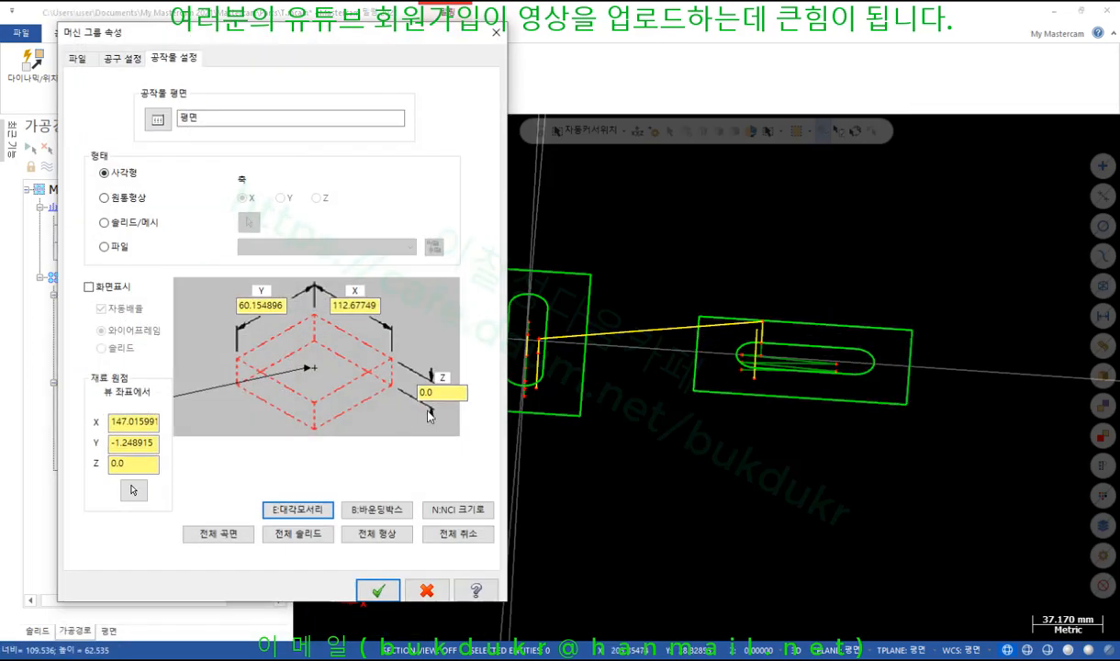
pyautogui.moveTo(443, 393); pyautogui.dragTo(370, 394)
pyautogui.write('50')
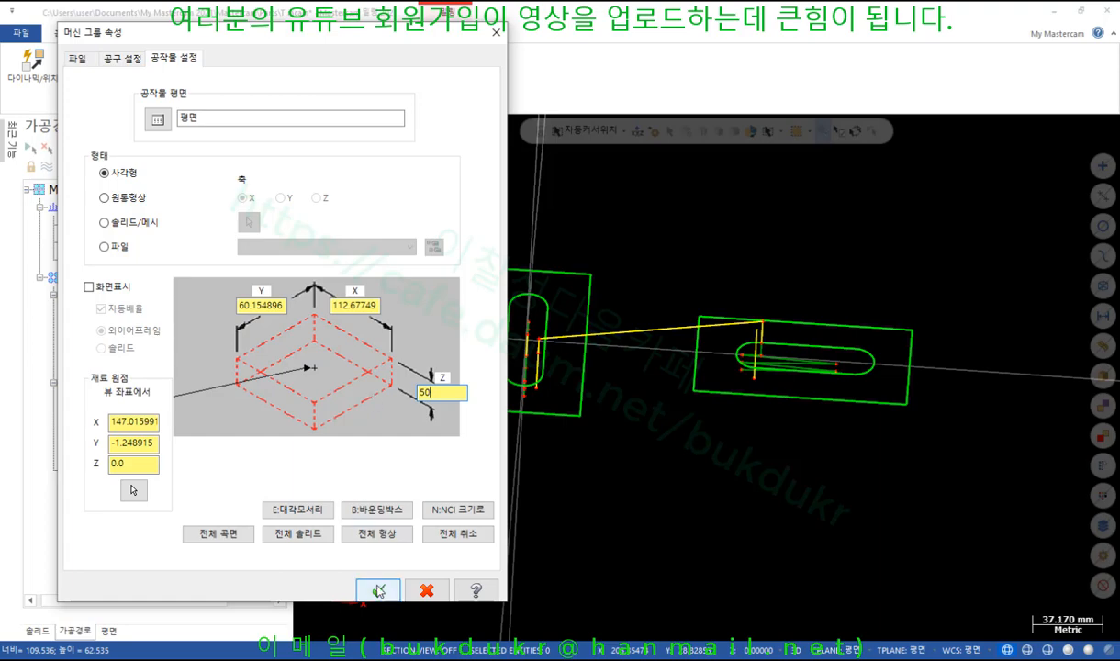
pyautogui.hotkey('alt', 'e')
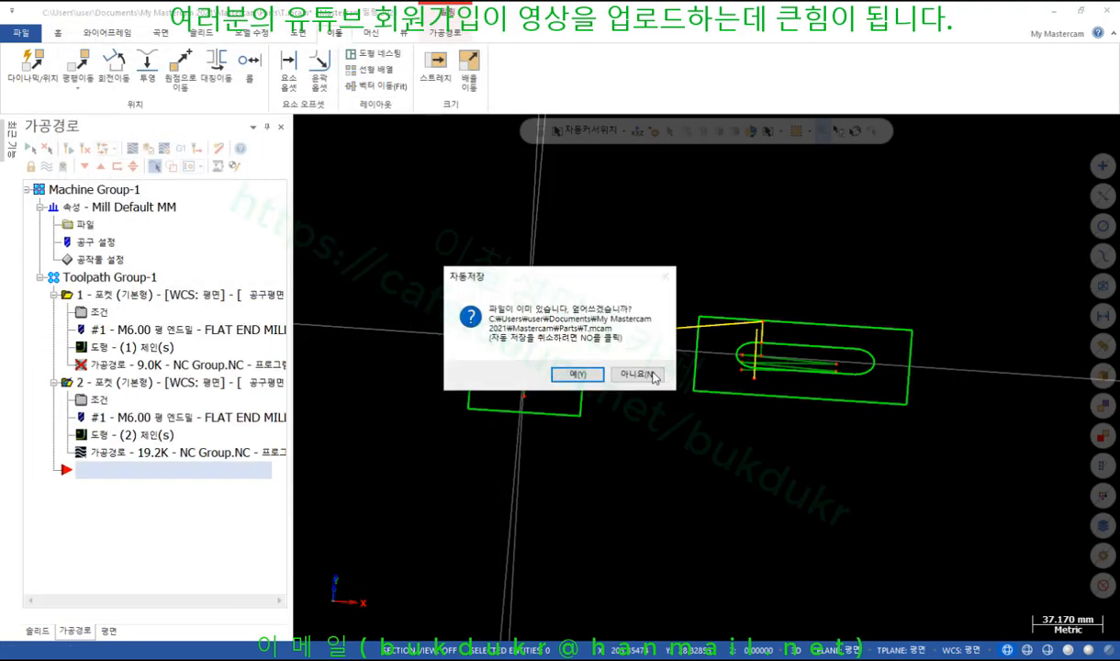
pyautogui.click(638, 375)
# Display the stock outline around the horizontal slot and view it in 3D
pyautogui.scroll(2, 655, 376)
pyautogui.click(446, 33)
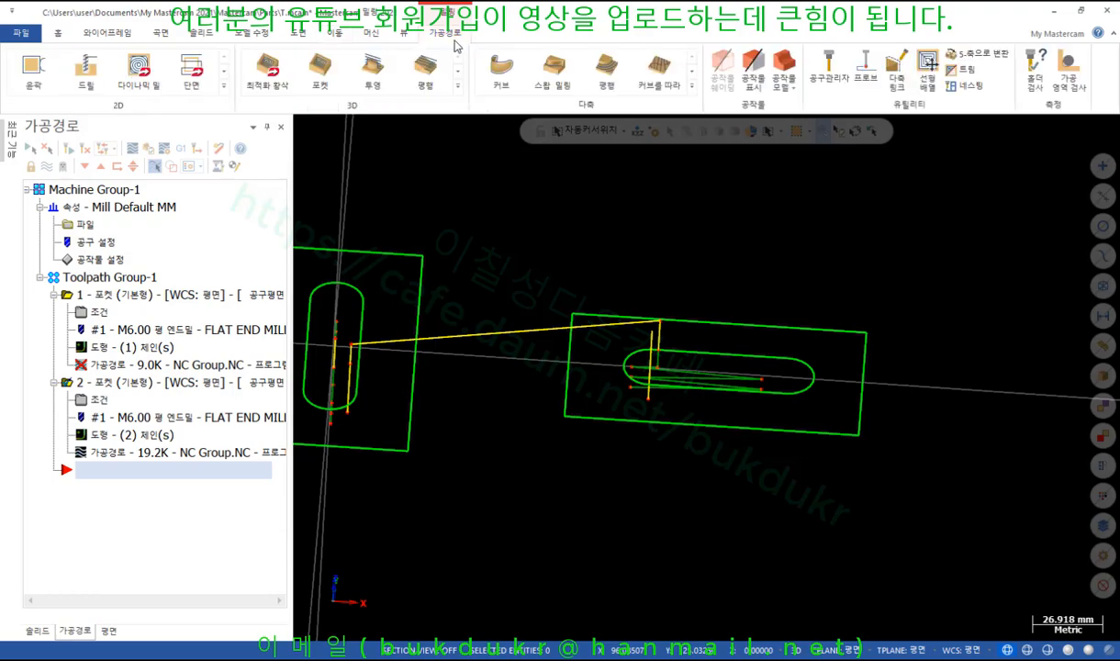
pyautogui.click(754, 73)
pyautogui.scroll(4, 819, 330)
pyautogui.moveTo(798, 400); pyautogui.dragTo(745, 333, button='middle')
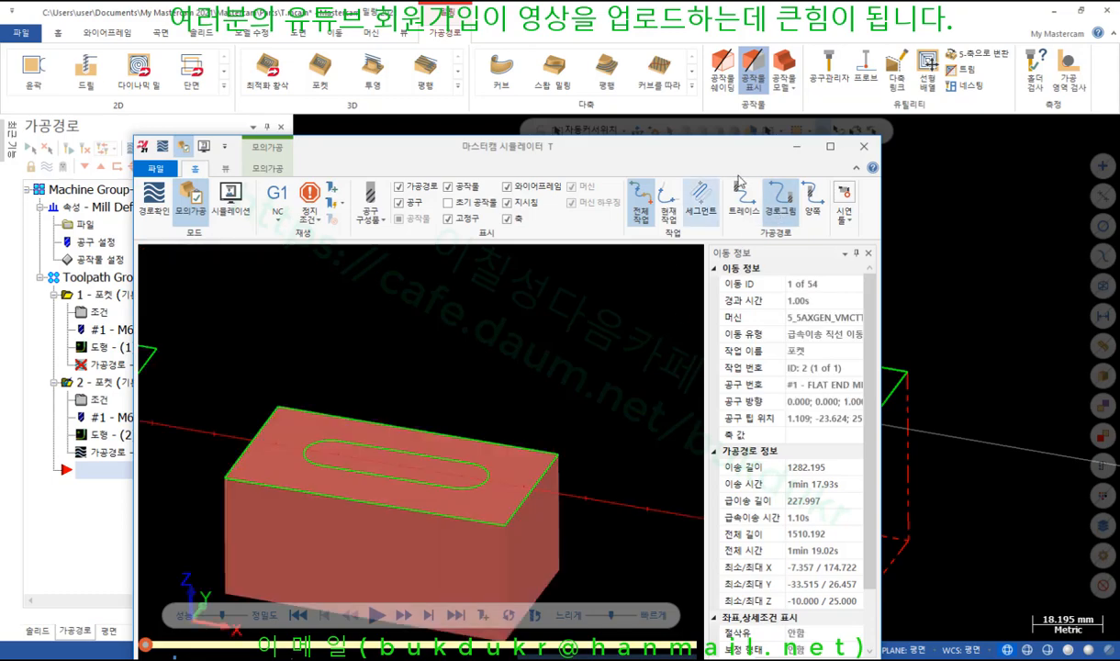
# Run the machining simulation in a maximized window, rewind to the start of the horizontal slot's entry, and return to the model
pyautogui.click(830, 147)
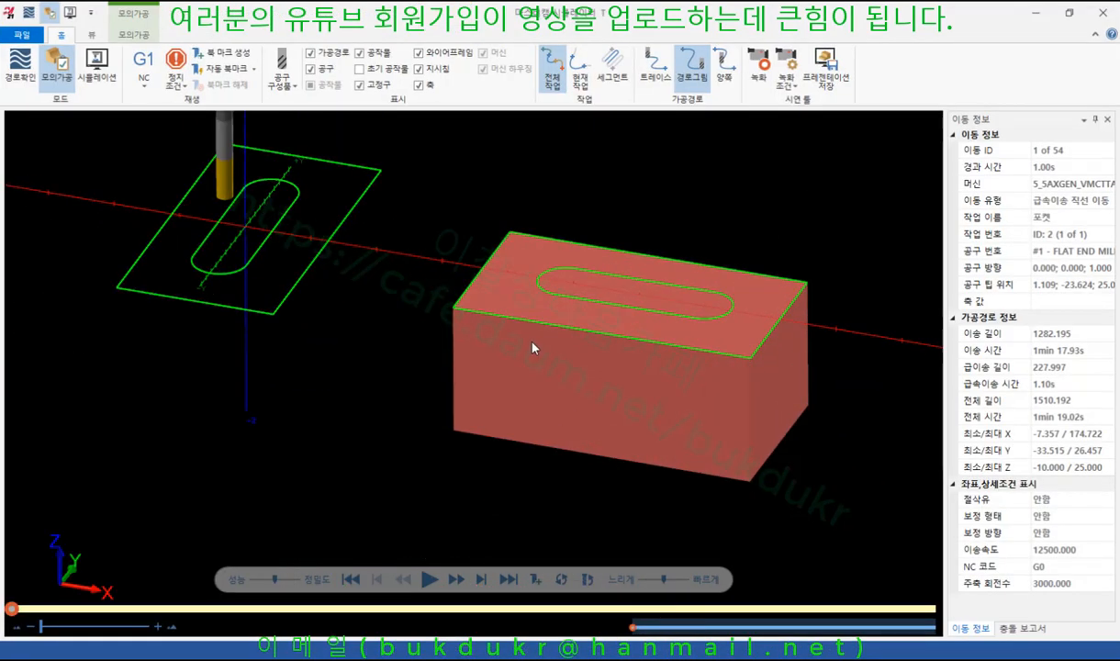
pyautogui.click(436, 585)
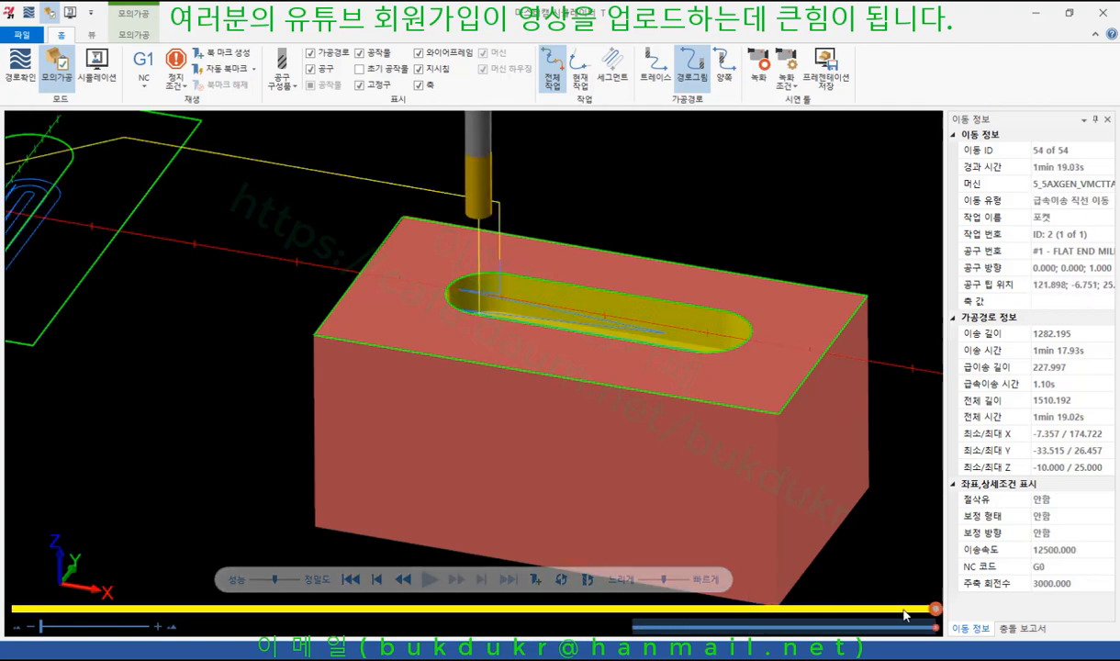
pyautogui.click(512, 607)
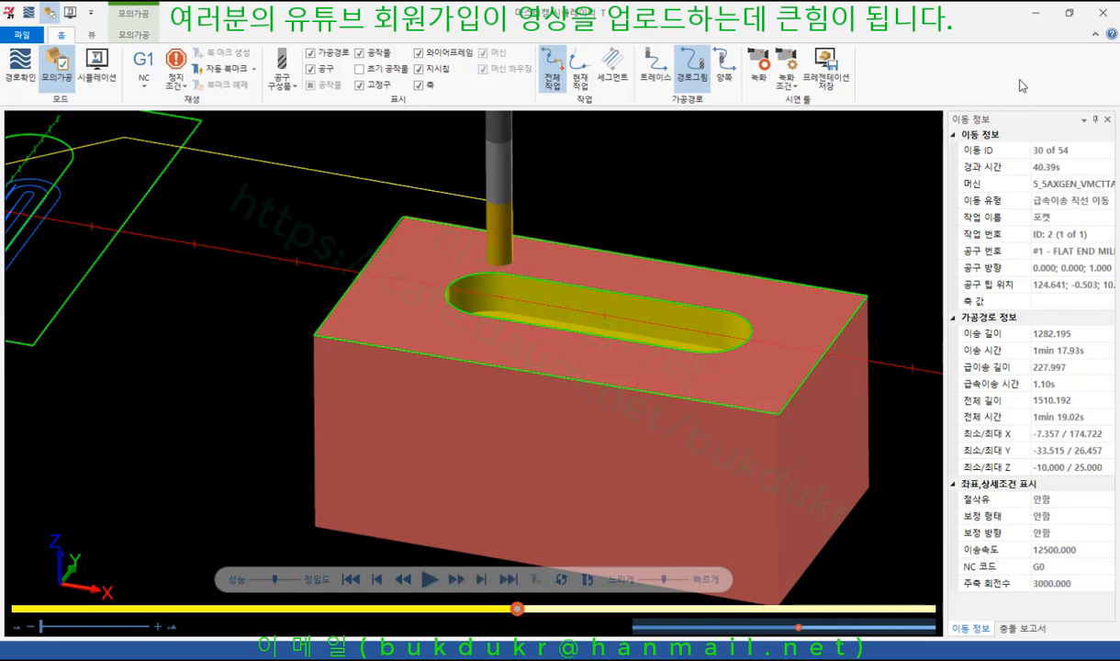
pyautogui.click(1037, 13)
# Delete the vertical rectangle and slot, and regenerate the second pocket toolpath for the horizontal slot only
pyautogui.scroll(-3, 593, 433)
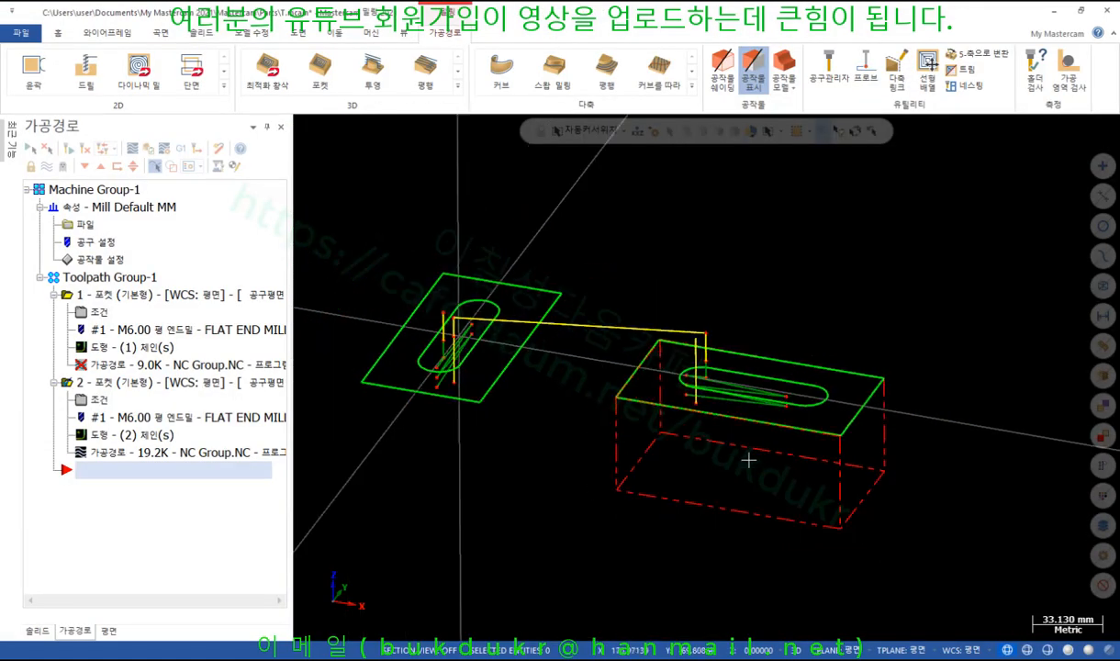
pyautogui.moveTo(597, 239); pyautogui.dragTo(371, 454)
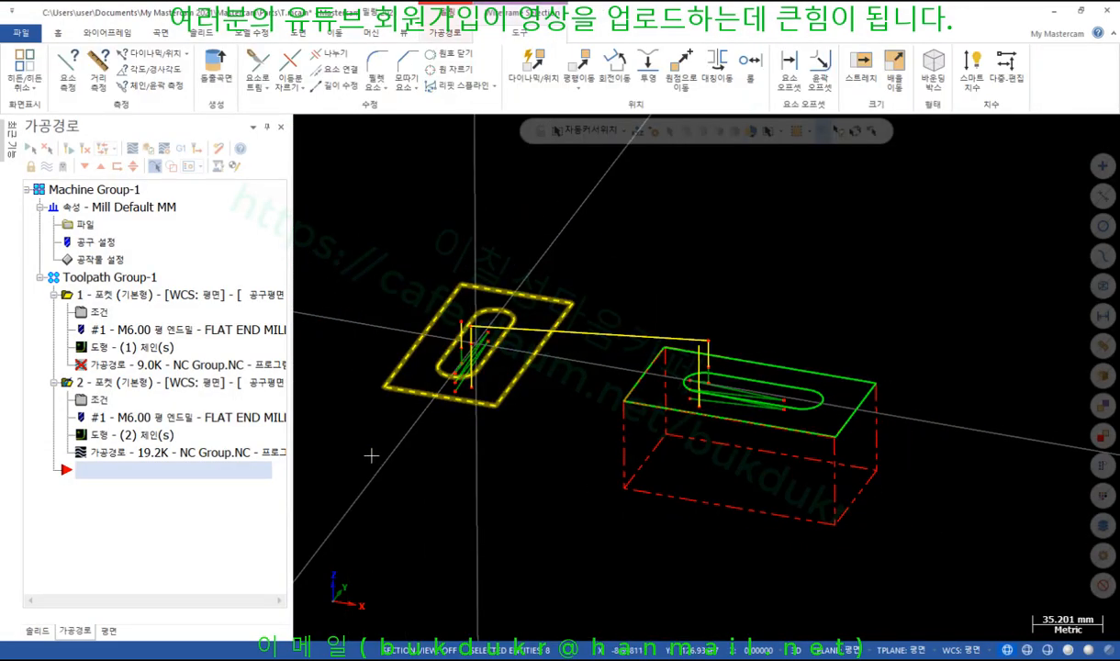
pyautogui.press('Delete')
pyautogui.click(276, 260)
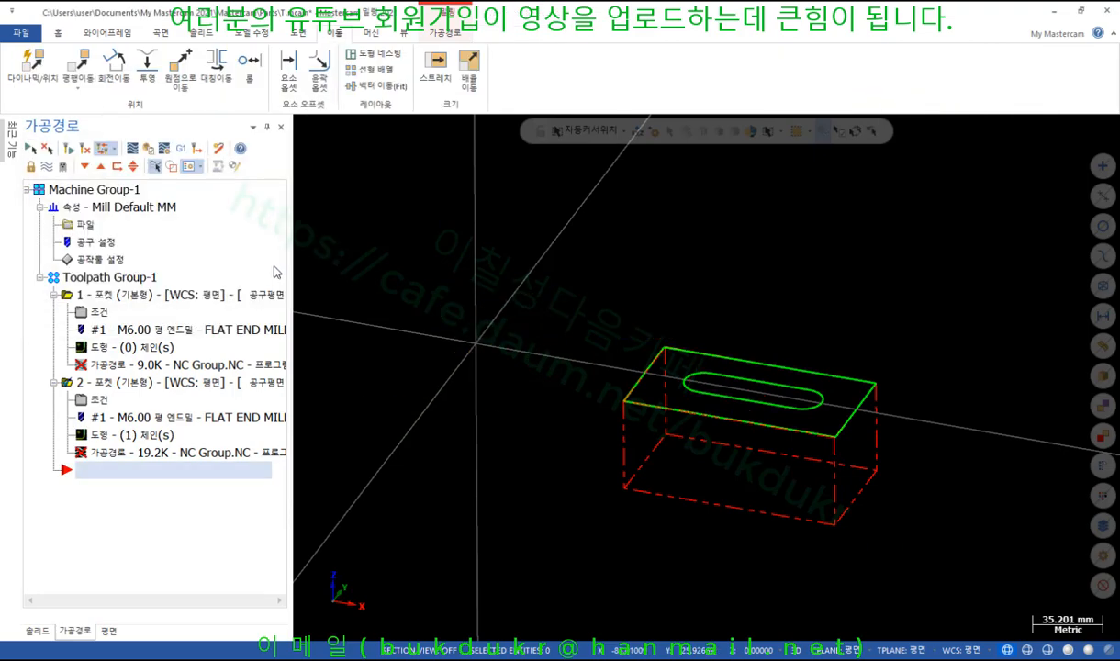
pyautogui.click(82, 149)
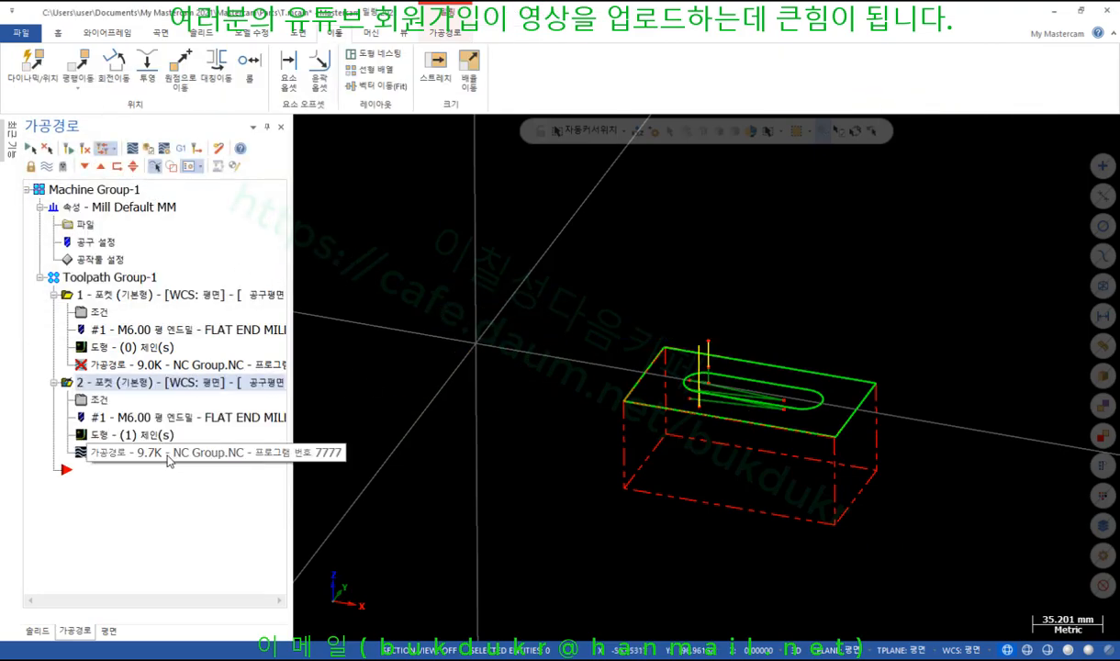
# Simulate the second pocket toolpath move by move and examine the ramp entry cuts in the horizontal slot up close
pyautogui.click(133, 147)
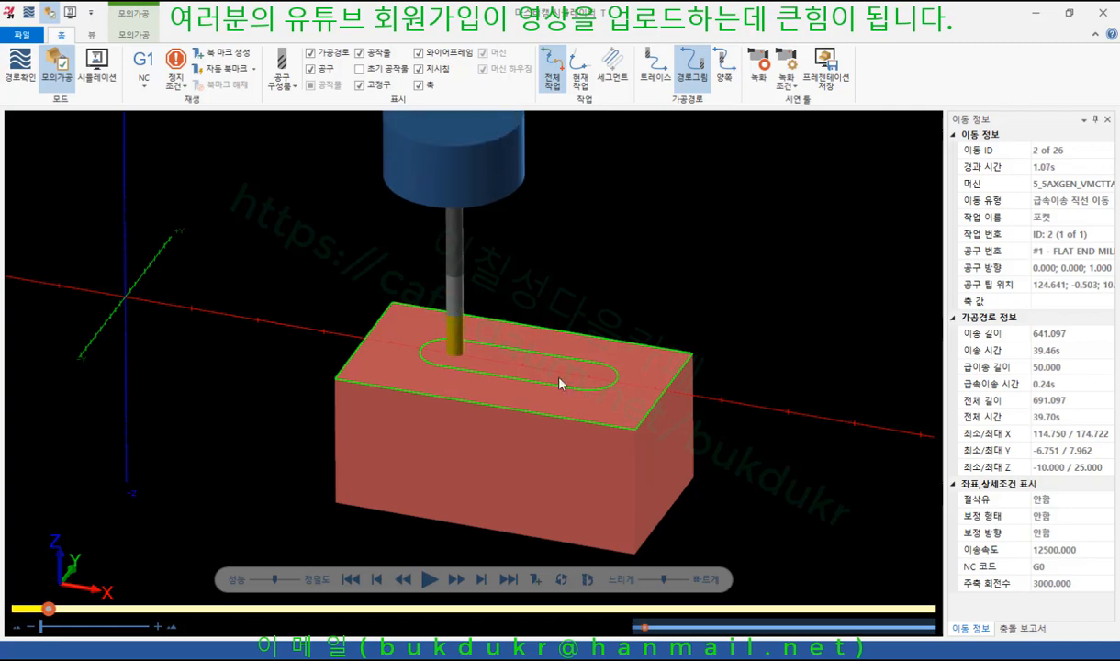
pyautogui.scroll(5, 512, 374)
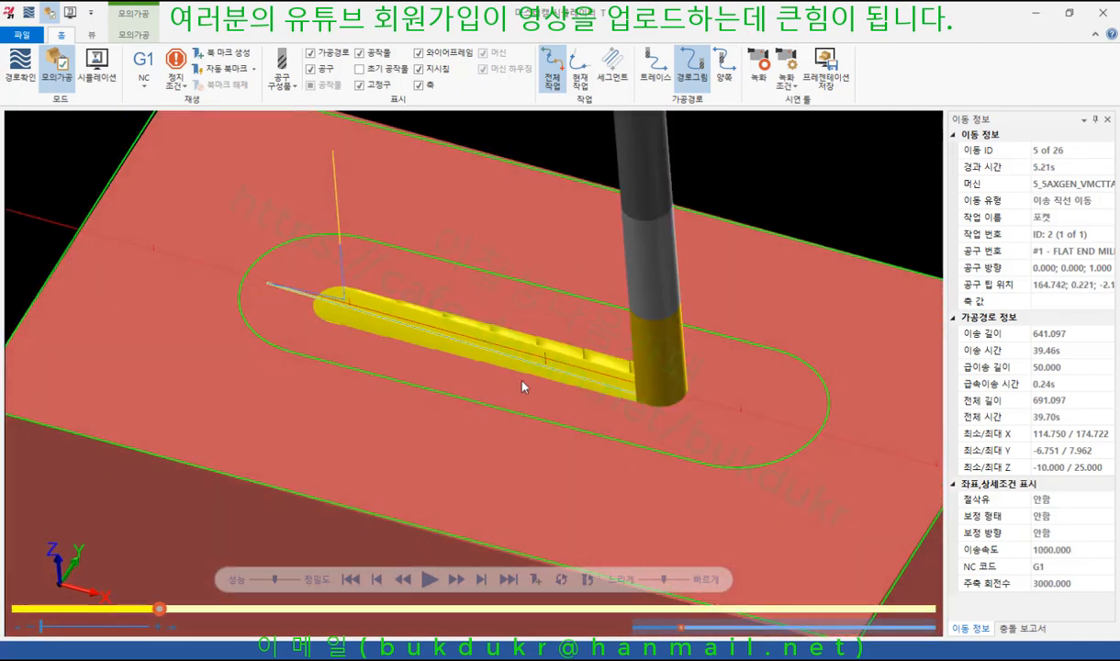
pyautogui.scroll(2, 555, 352)
pyautogui.moveTo(556, 353)
pyautogui.mouseDown(button='middle')
pyautogui.moveTo(588, 393)
pyautogui.moveTo(544, 350)
pyautogui.mouseUp(button='middle')
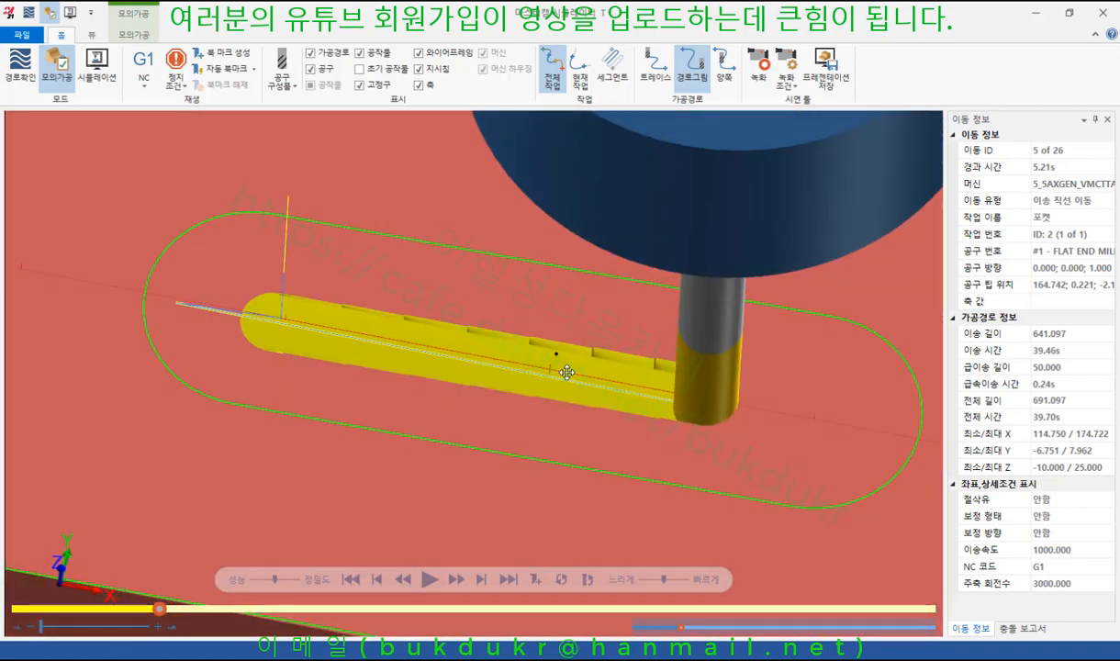
pyautogui.scroll(2, 540, 354)
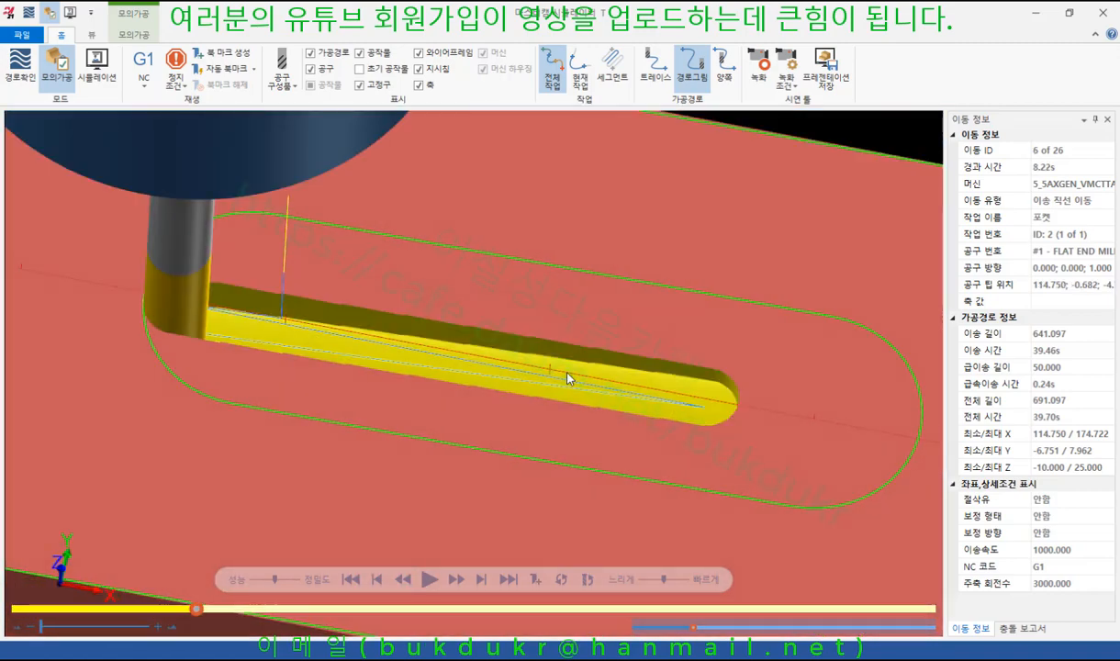
pyautogui.moveTo(567, 378); pyautogui.dragTo(611, 395, button='middle')
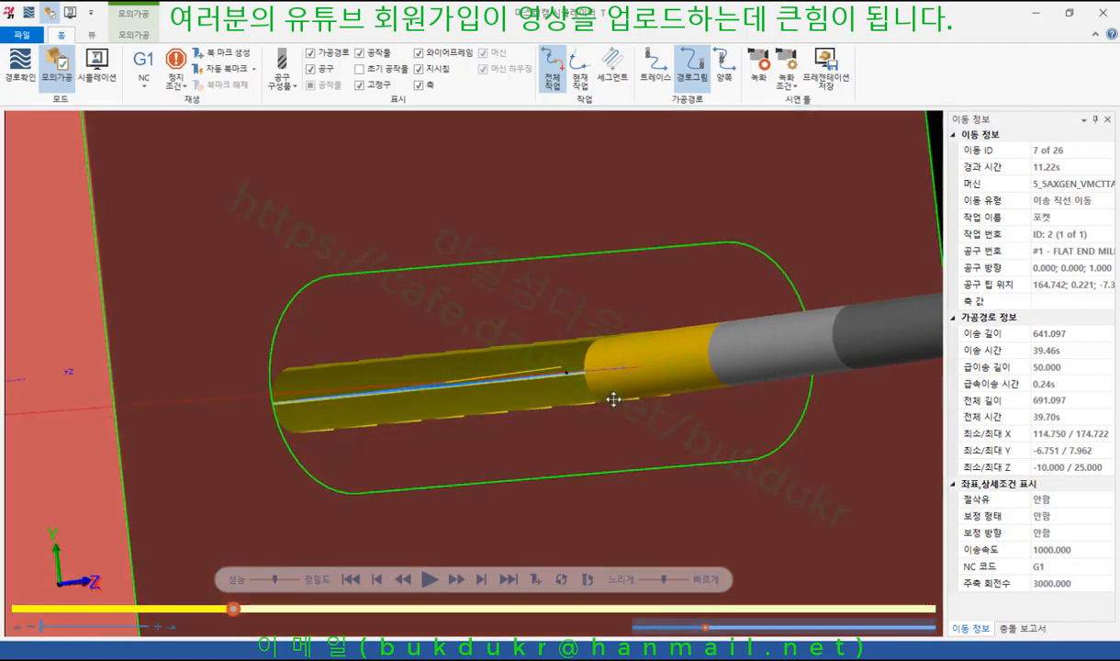
pyautogui.scroll(3, 633, 392)
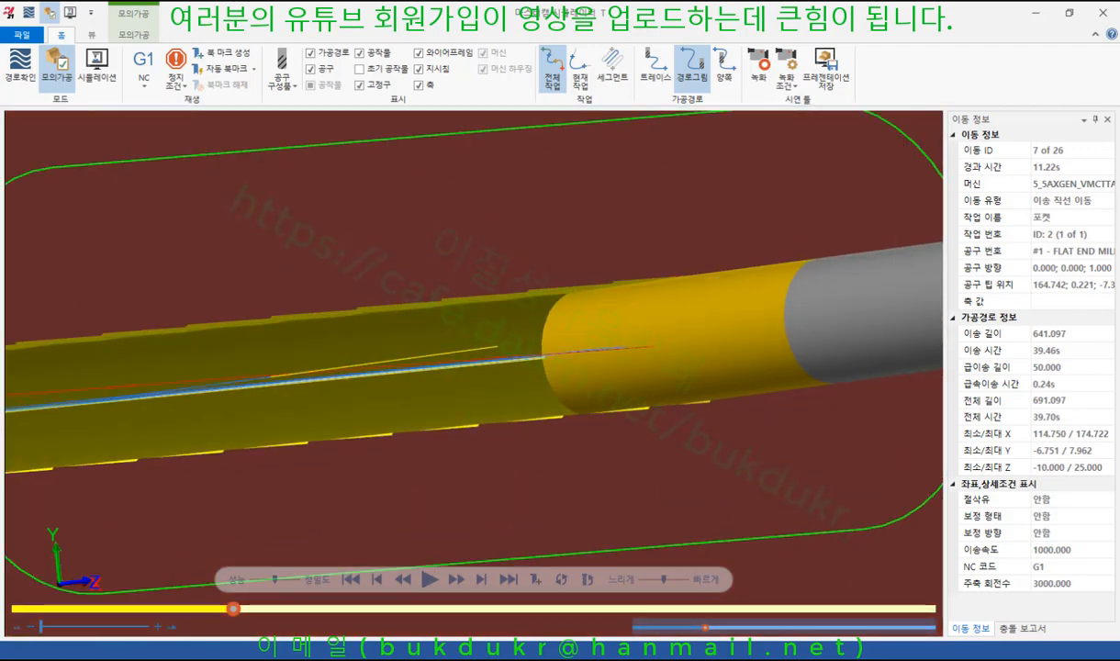
pyautogui.moveTo(588, 403)
pyautogui.mouseDown()
pyautogui.moveTo(601, 274)
pyautogui.moveTo(628, 408)
pyautogui.mouseUp()
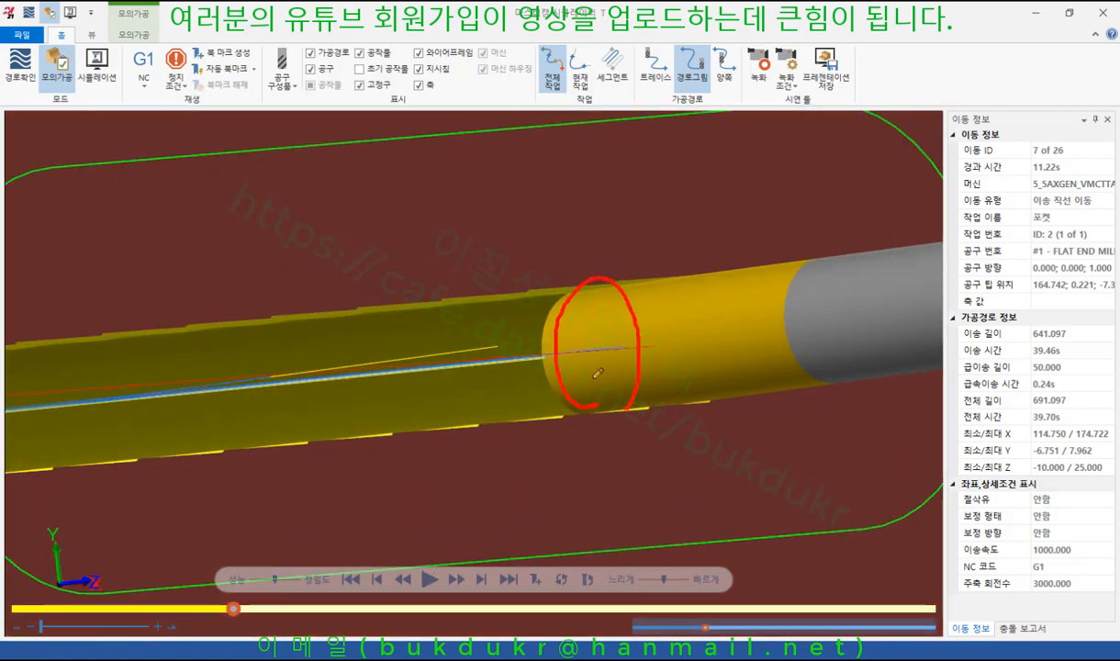
pyautogui.moveTo(595, 353); pyautogui.dragTo(531, 355)
pyautogui.moveTo(352, 372); pyautogui.dragTo(607, 356)
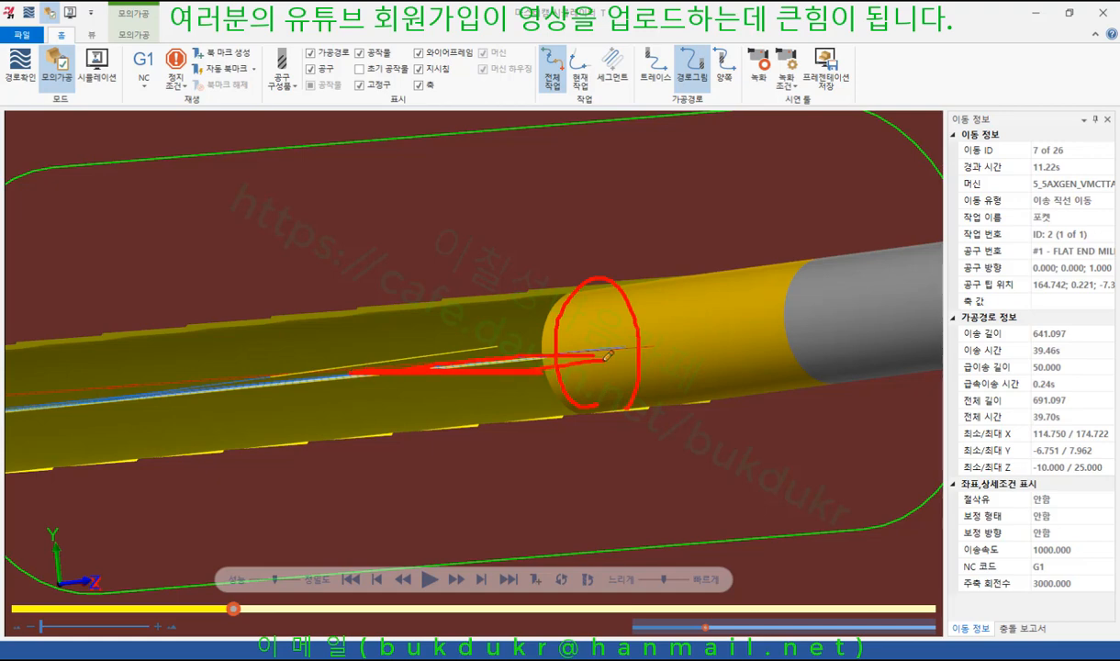
pyautogui.moveTo(564, 288); pyautogui.dragTo(635, 288)
pyautogui.moveTo(566, 418); pyautogui.dragTo(647, 409)
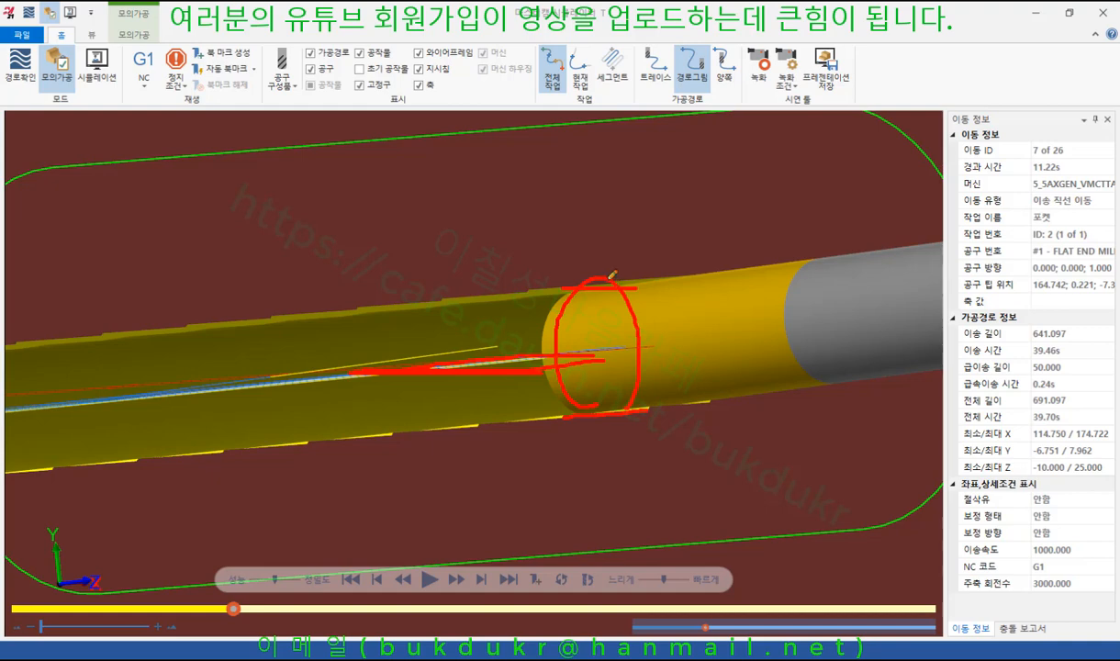
pyautogui.moveTo(630, 287)
pyautogui.mouseDown()
pyautogui.moveTo(553, 276)
pyautogui.moveTo(595, 288)
pyautogui.mouseUp()
pyautogui.moveTo(637, 440); pyautogui.dragTo(617, 396)
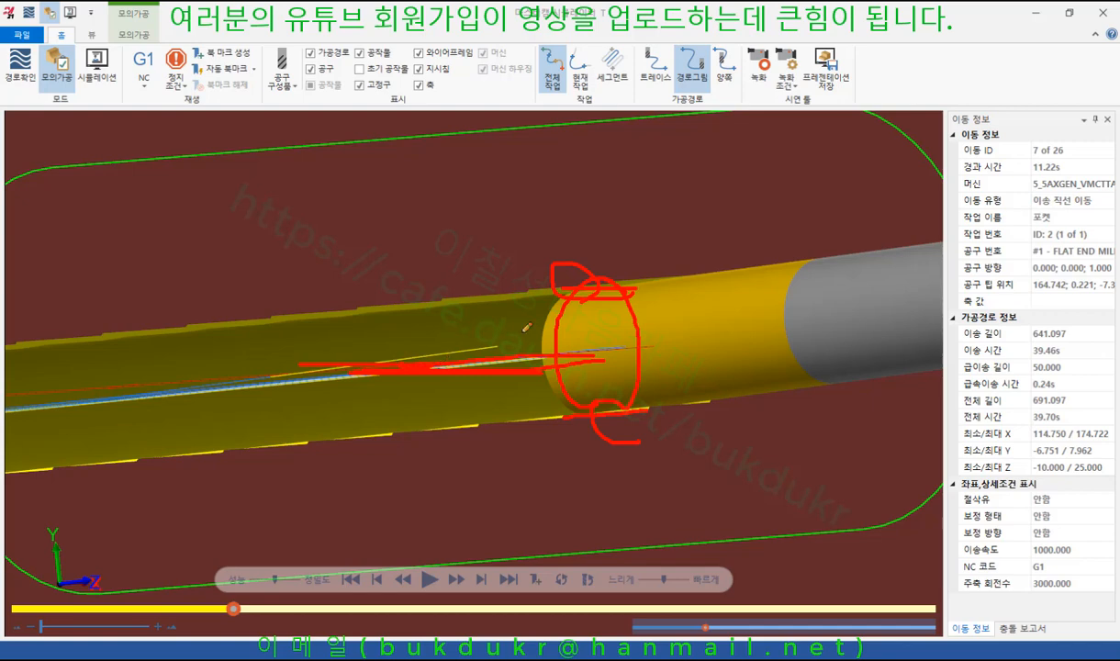
pyautogui.moveTo(592, 277); pyautogui.dragTo(592, 360)
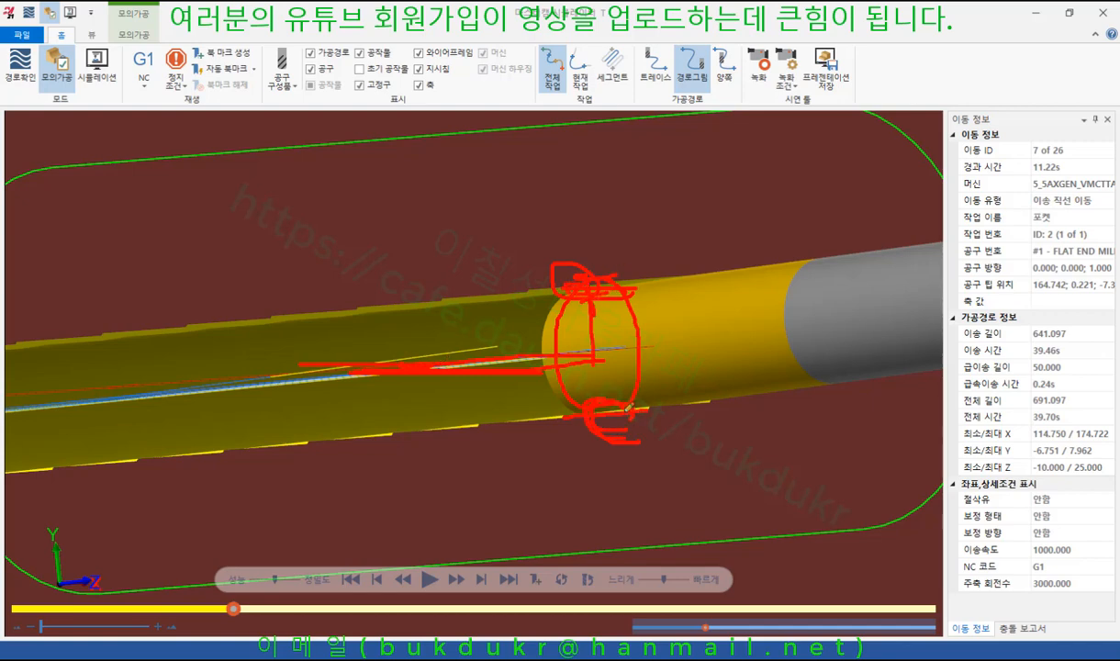
pyautogui.rightClick(705, 254)
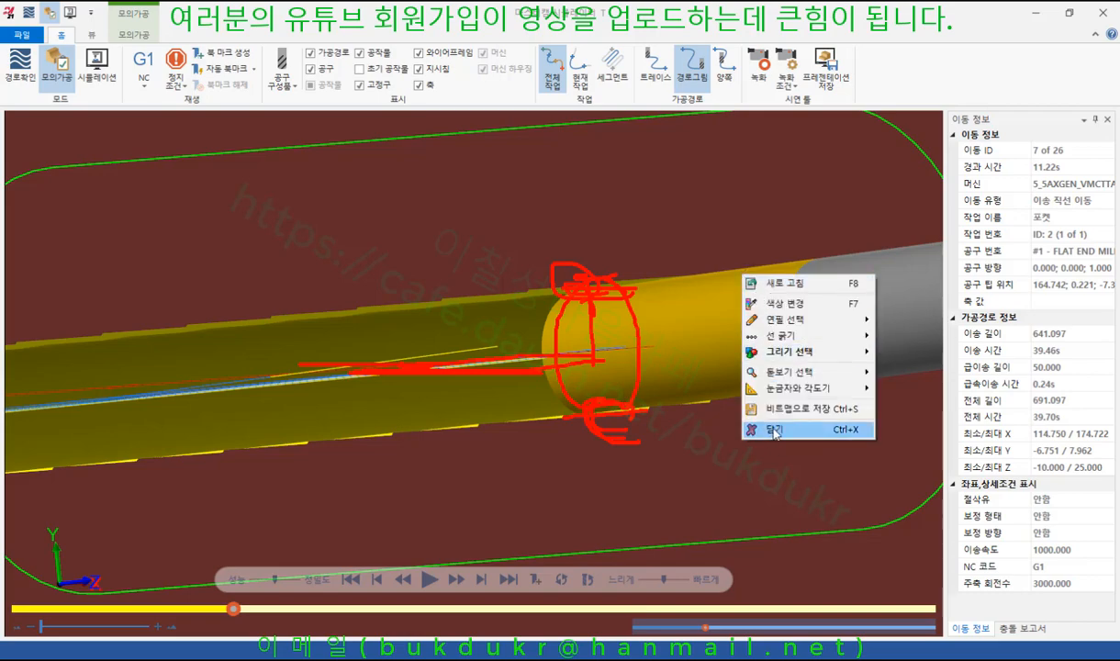
pyautogui.click(771, 418)
# Close the simulation and duplicate the second pocket operation at the end of the toolpath group
pyautogui.click(1046, 12)
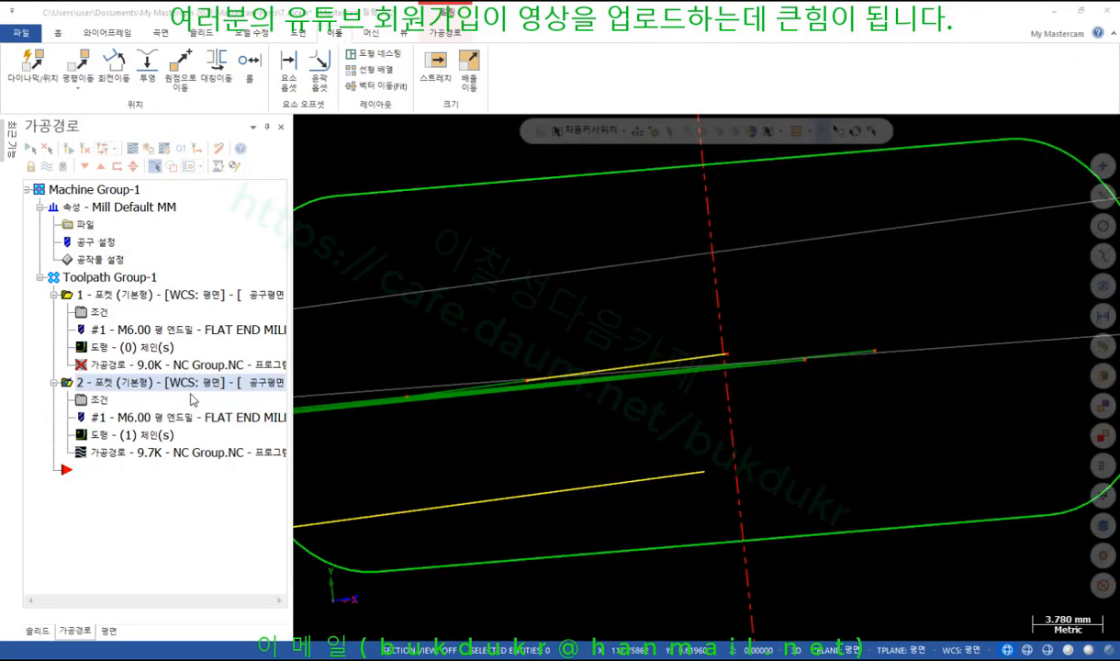
pyautogui.click(88, 387)
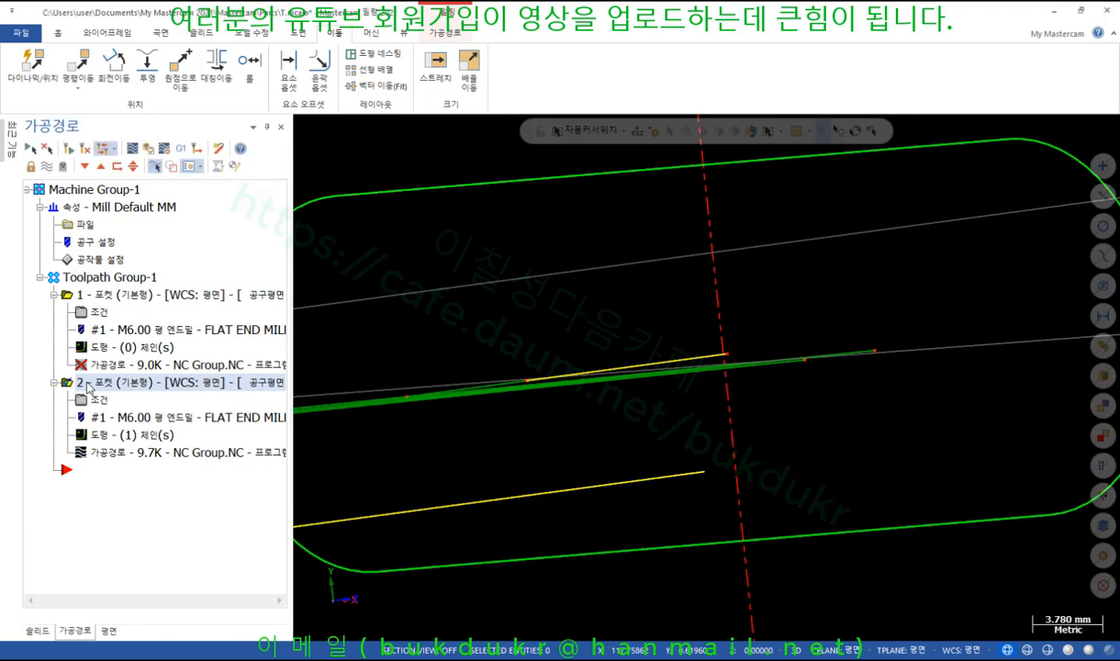
pyautogui.click(121, 504)
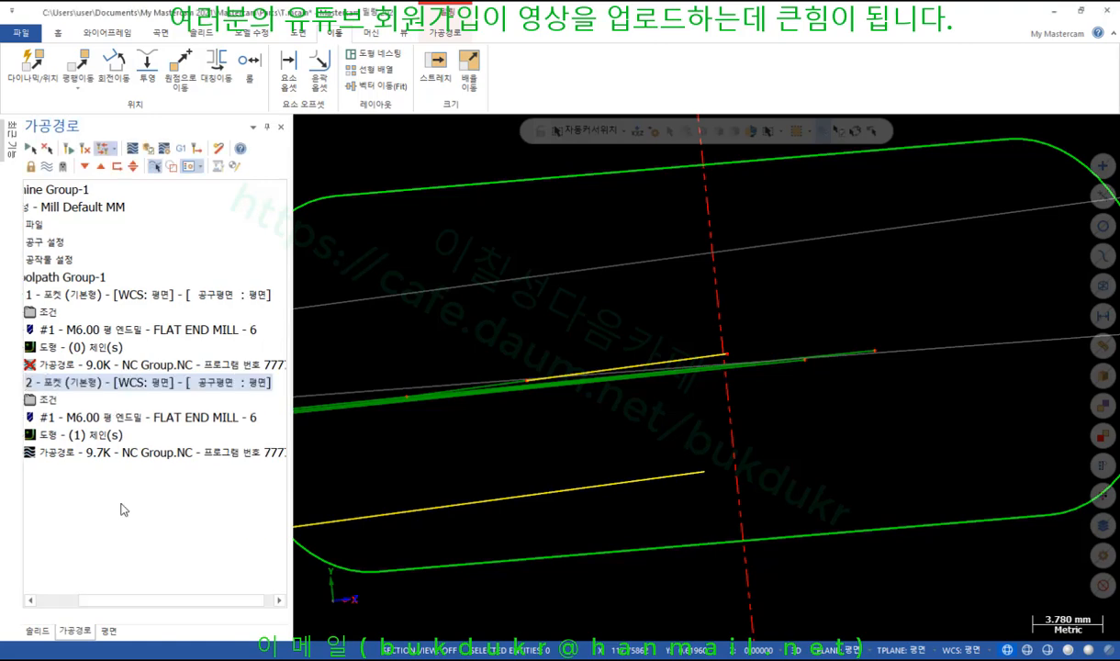
pyautogui.moveTo(81, 600); pyautogui.dragTo(39, 600)
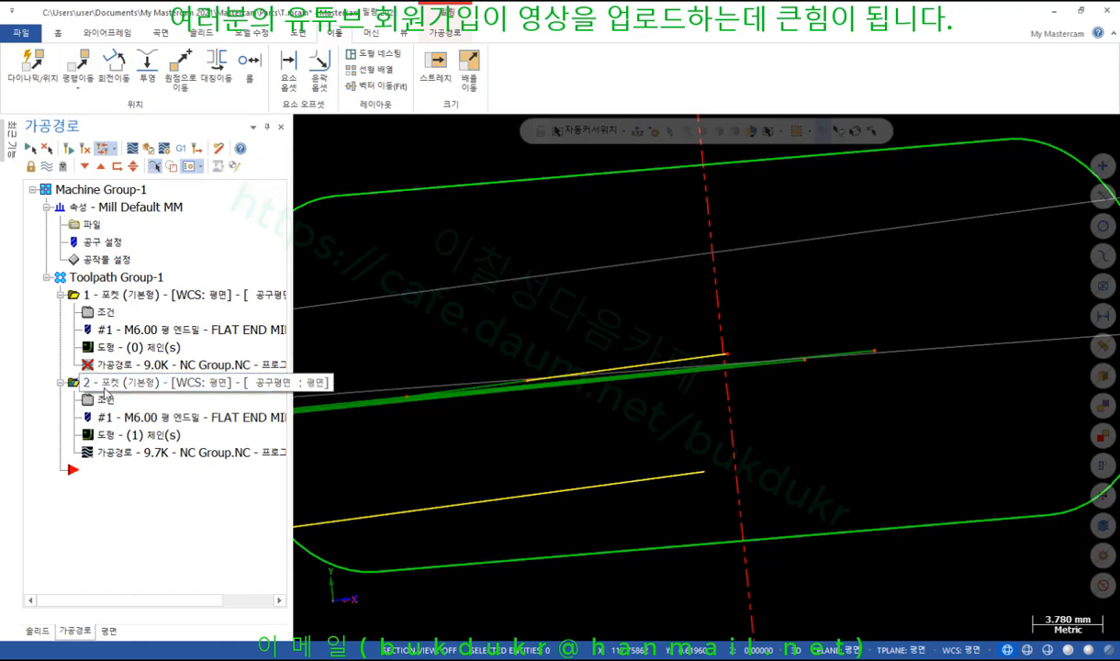
pyautogui.hotkey('ctrl', 'v')
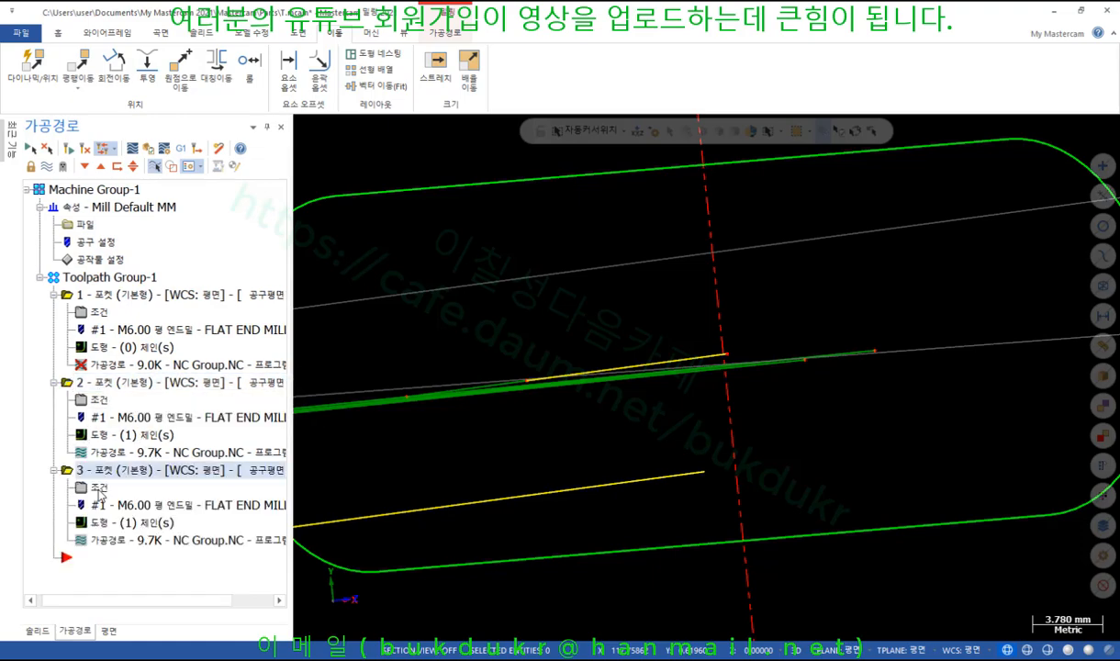
# Set the additional slot width to 3 in the third pocket operation's ramp entry and regenerate its toolpath
pyautogui.click(100, 488)
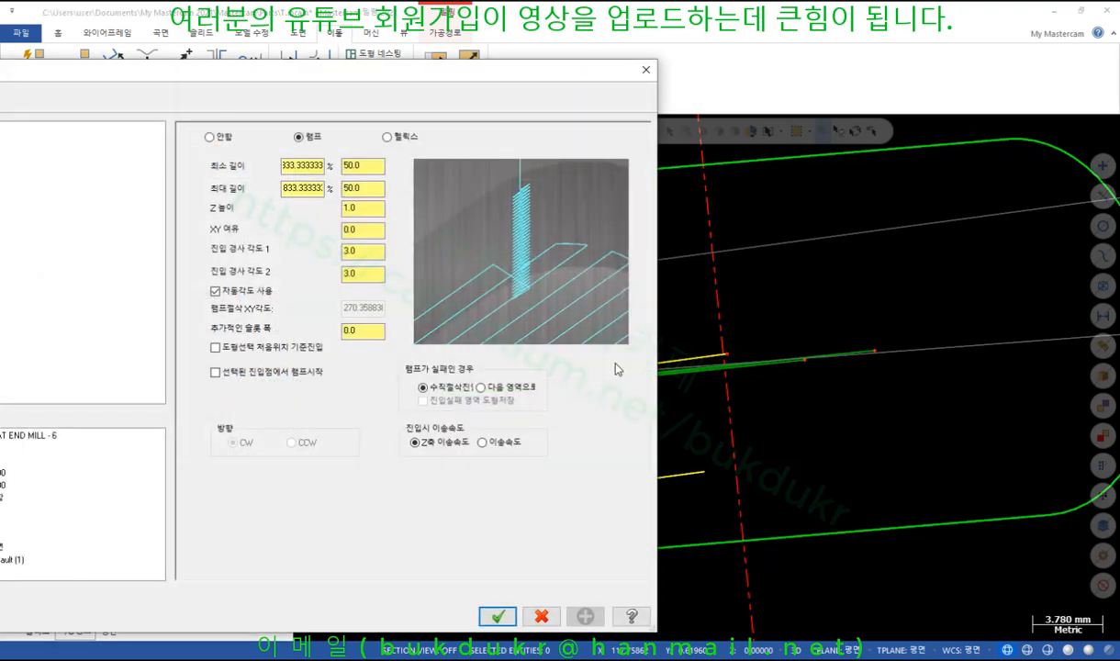
pyautogui.click(358, 330)
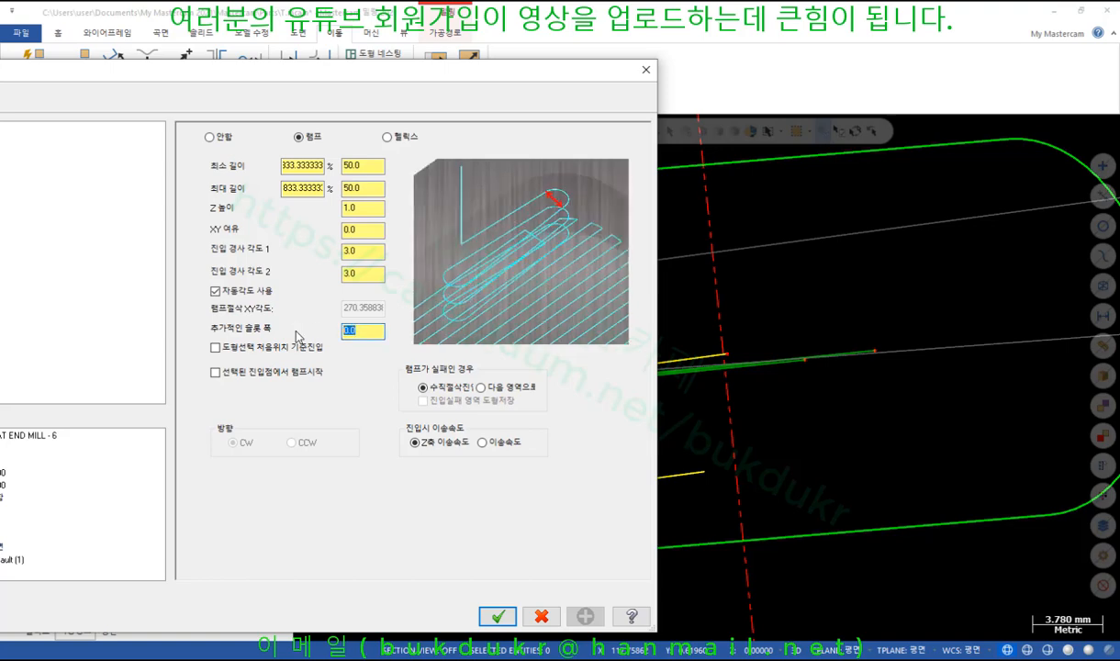
pyautogui.write('3')
pyautogui.click(497, 616)
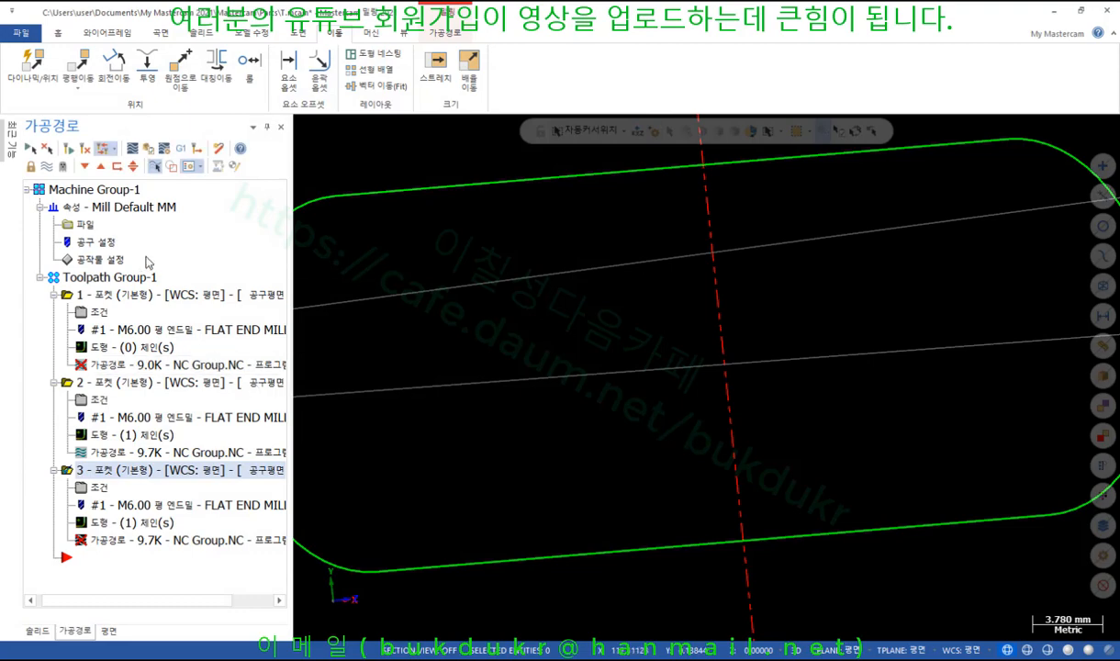
pyautogui.click(70, 149)
# Examine the third pocket's ramp path in the horizontal slot and compare it with the second pocket's path
pyautogui.scroll(-5, 920, 328)
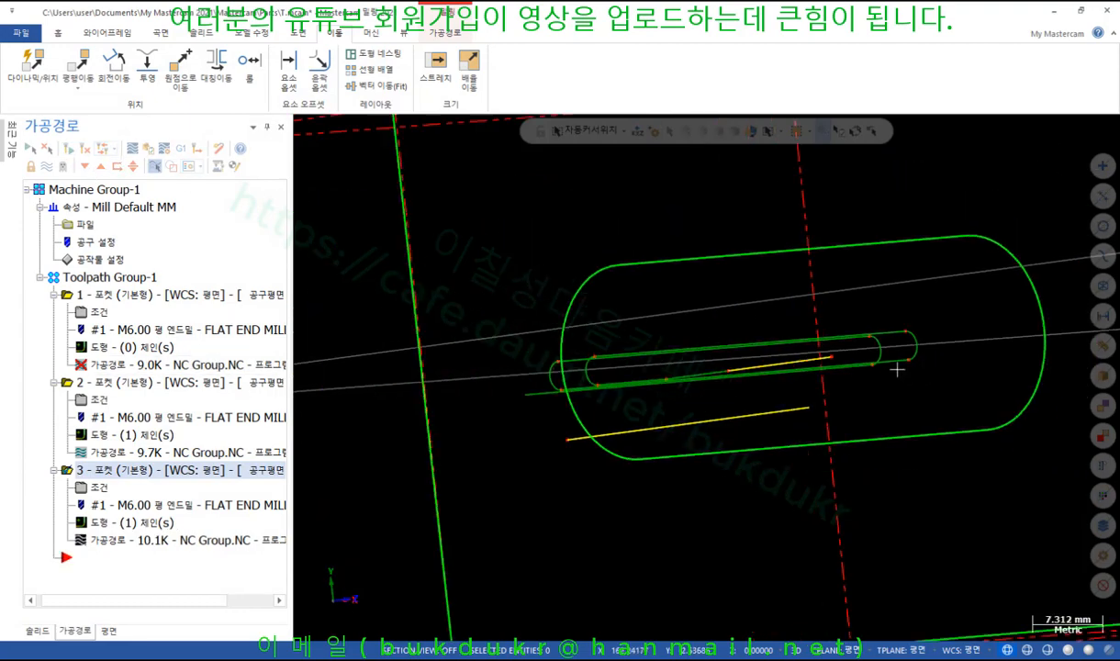
pyautogui.moveTo(897, 369)
pyautogui.mouseDown(button='middle')
pyautogui.moveTo(850, 305)
pyautogui.moveTo(672, 310)
pyautogui.moveTo(690, 337)
pyautogui.moveTo(734, 359)
pyautogui.mouseUp(button='middle')
pyautogui.scroll(3, 614, 276)
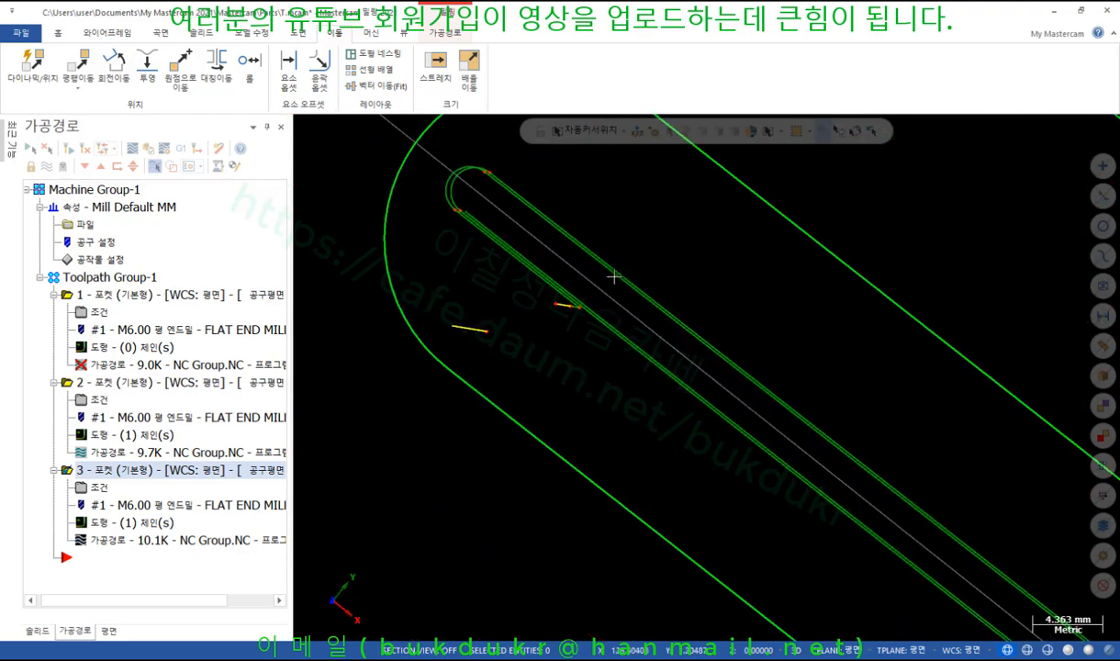
pyautogui.moveTo(599, 234); pyautogui.dragTo(546, 308)
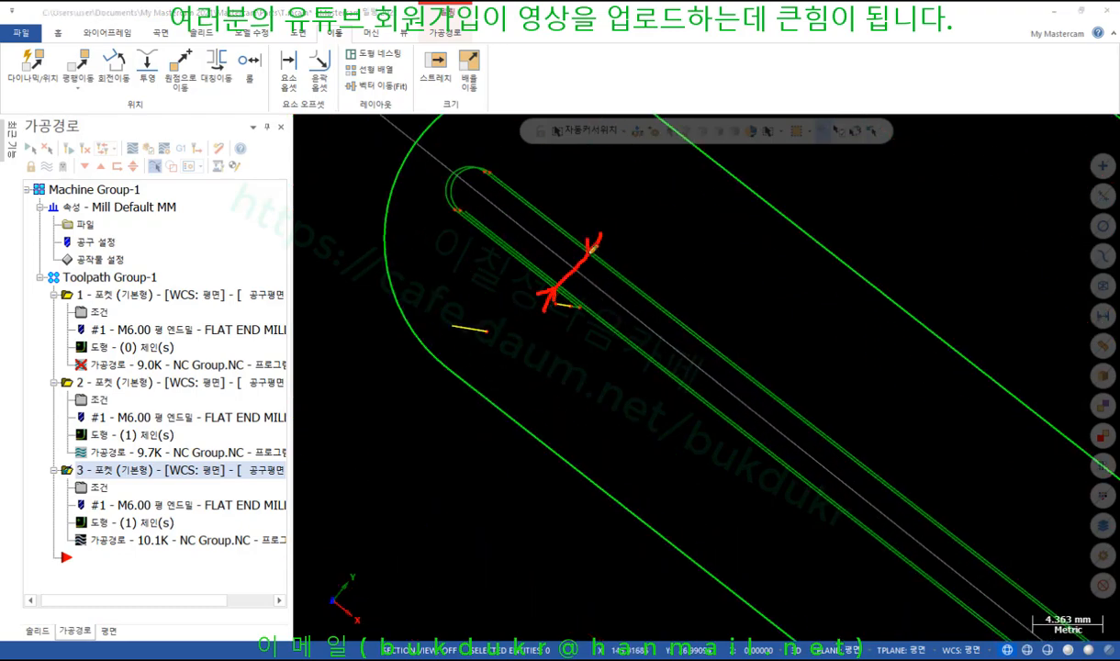
pyautogui.rightClick(720, 264)
pyautogui.click(739, 408)
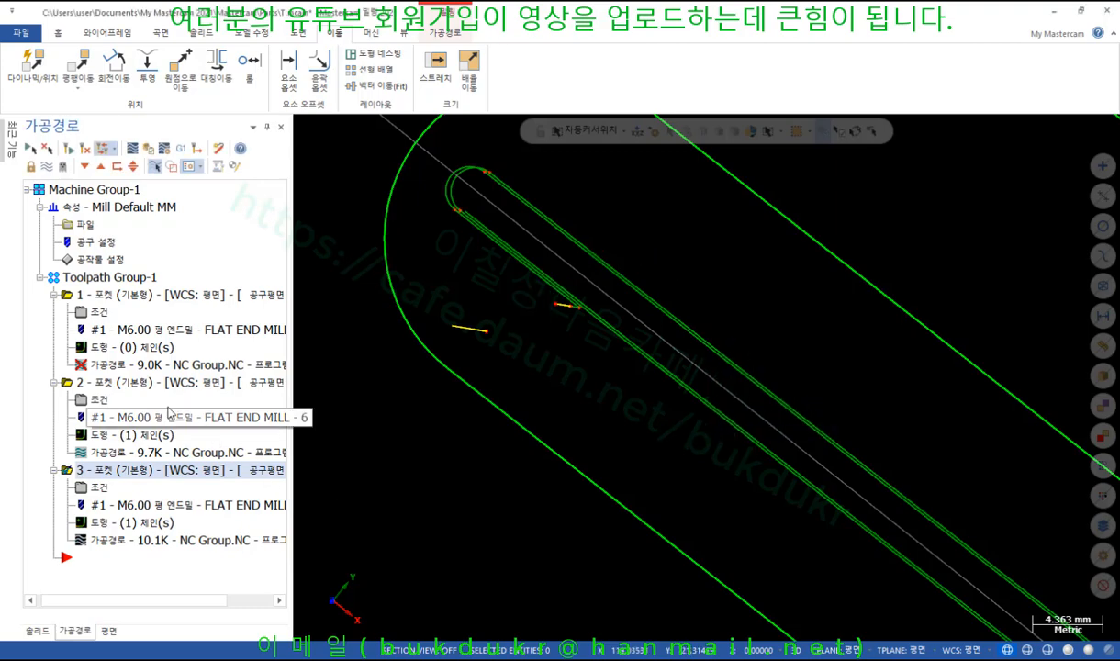
pyautogui.click(123, 387)
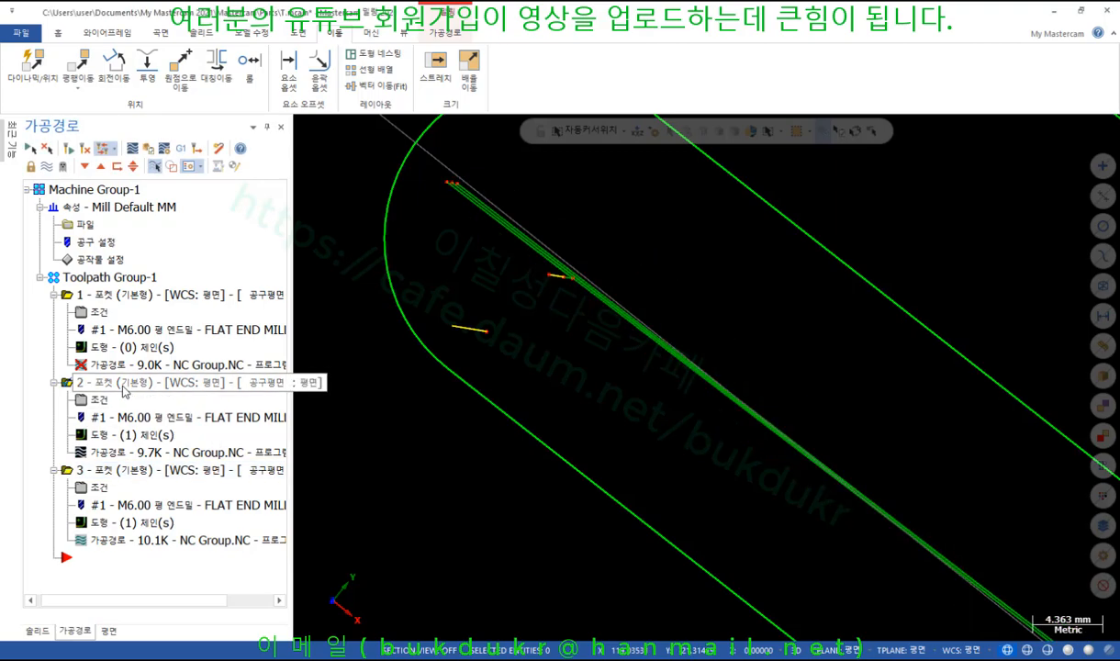
pyautogui.click(123, 472)
pyautogui.click(112, 385)
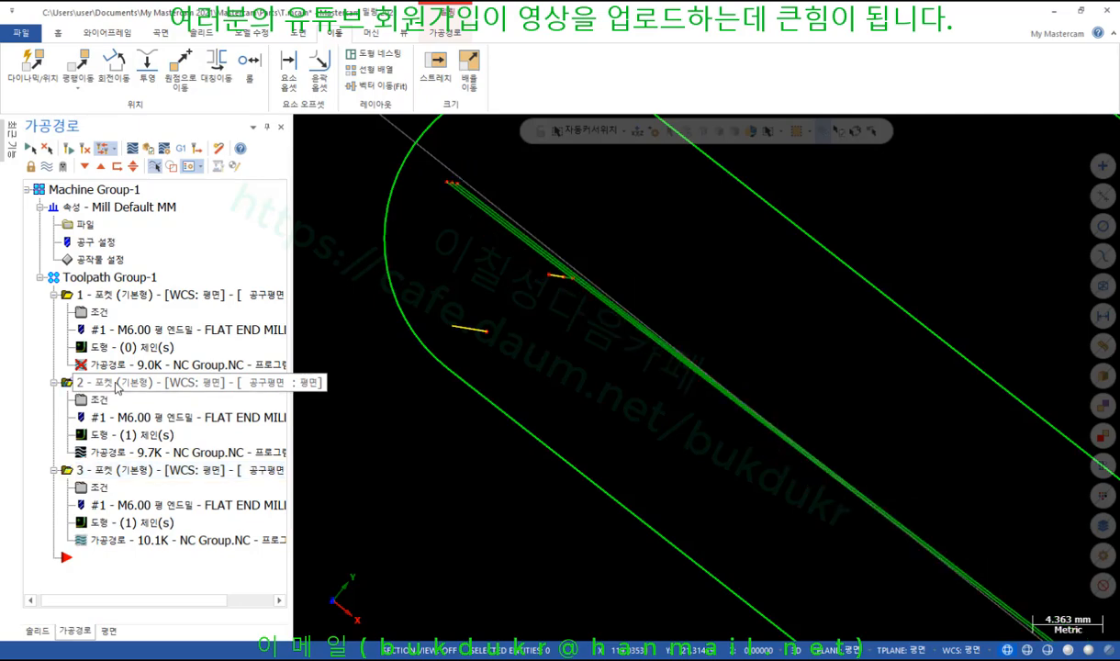
pyautogui.click(106, 475)
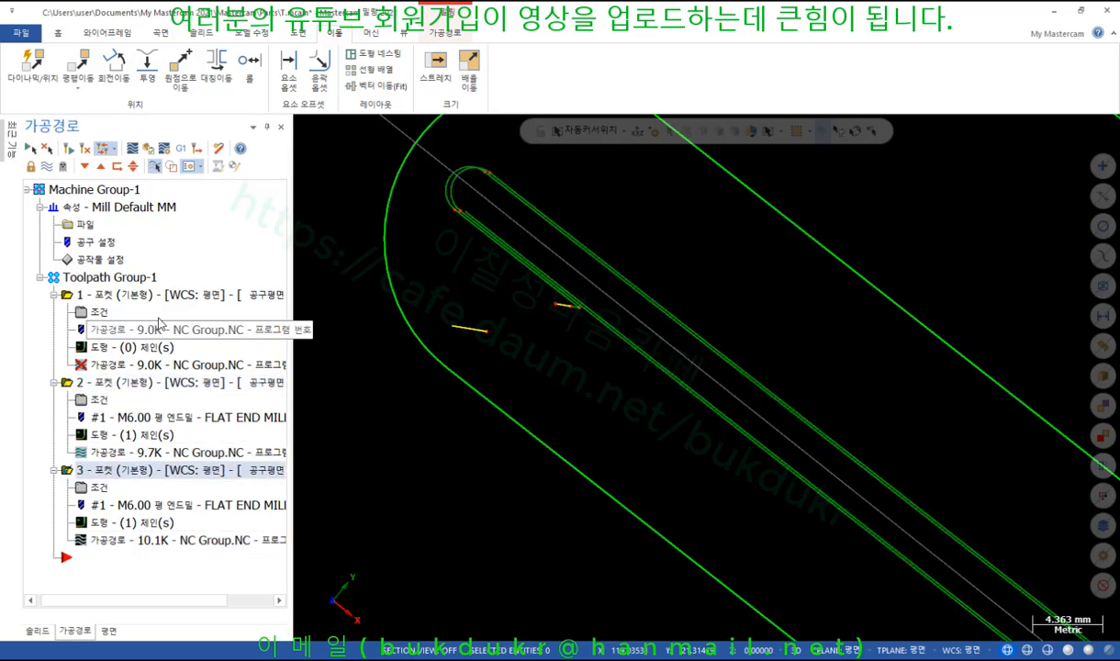
# Simulate the third pocket toolpath up to its first ramp pass and examine the cut from above
pyautogui.click(148, 149)
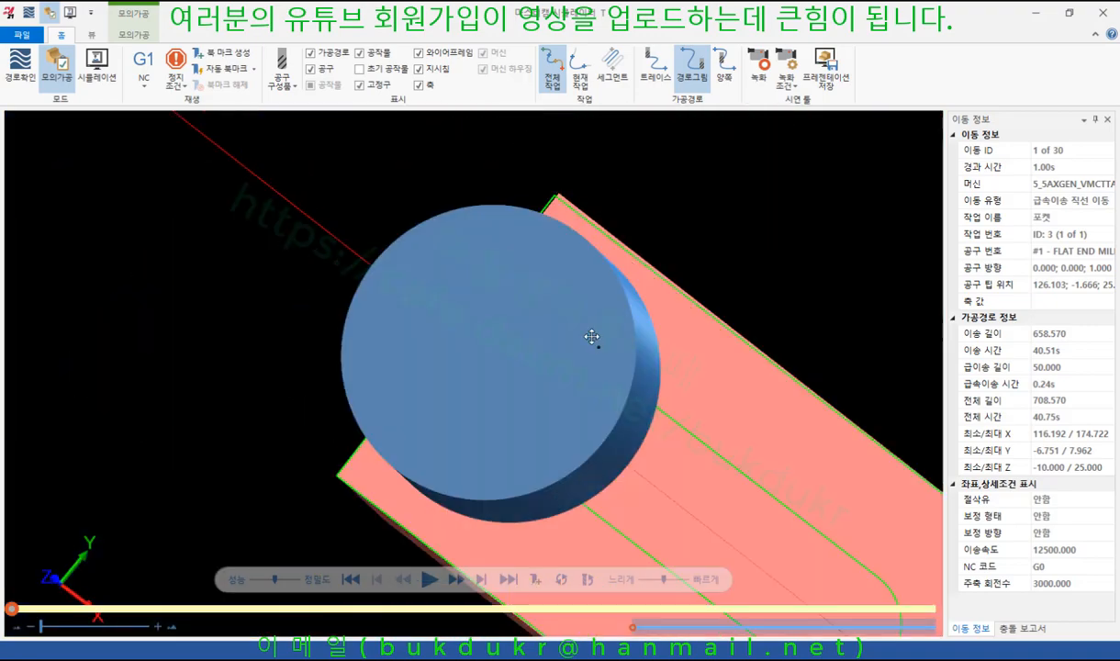
pyautogui.scroll(5, 562, 456)
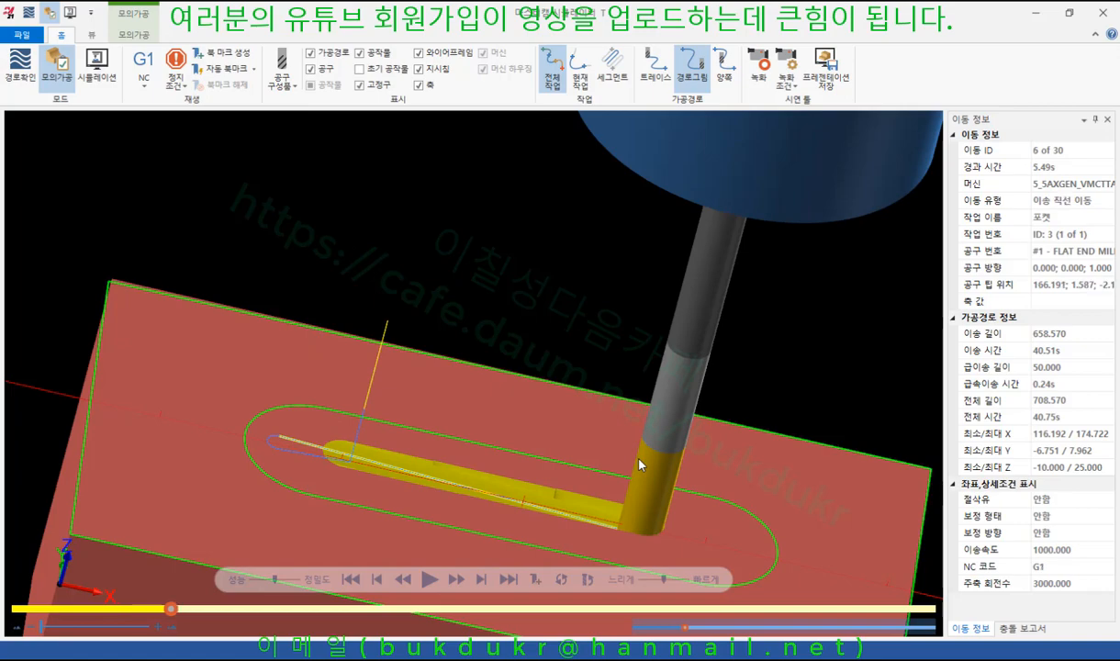
pyautogui.scroll(-3, 541, 402)
pyautogui.moveTo(528, 400); pyautogui.dragTo(552, 468, button='middle')
pyautogui.scroll(5, 578, 560)
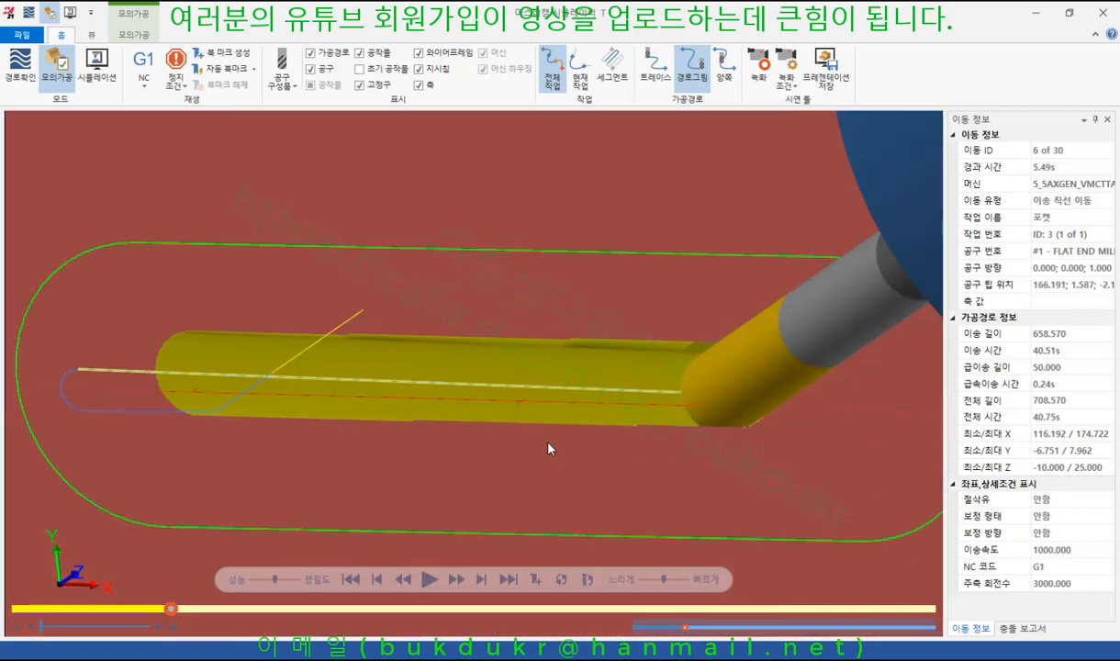
pyautogui.moveTo(564, 352)
pyautogui.mouseDown()
pyautogui.moveTo(534, 316)
pyautogui.moveTo(530, 339)
pyautogui.moveTo(560, 346)
pyautogui.mouseUp()
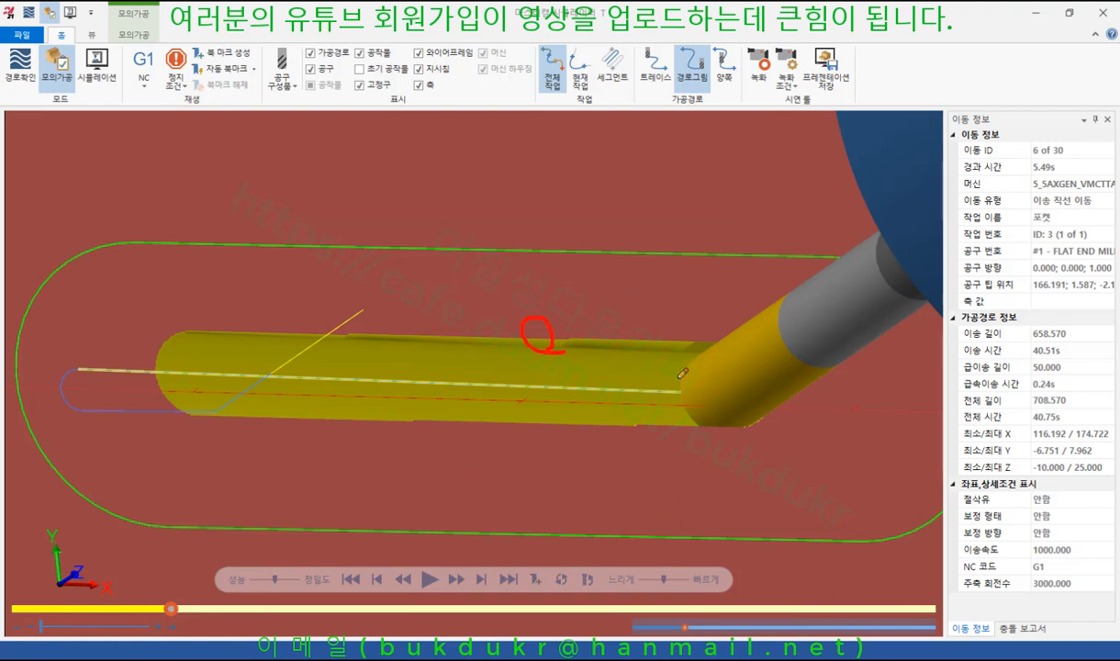
pyautogui.moveTo(699, 400)
pyautogui.mouseDown()
pyautogui.moveTo(500, 386)
pyautogui.moveTo(515, 405)
pyautogui.mouseUp()
pyautogui.moveTo(567, 349)
pyautogui.mouseDown()
pyautogui.moveTo(580, 338)
pyautogui.moveTo(560, 351)
pyautogui.mouseUp()
pyautogui.rightClick(633, 245)
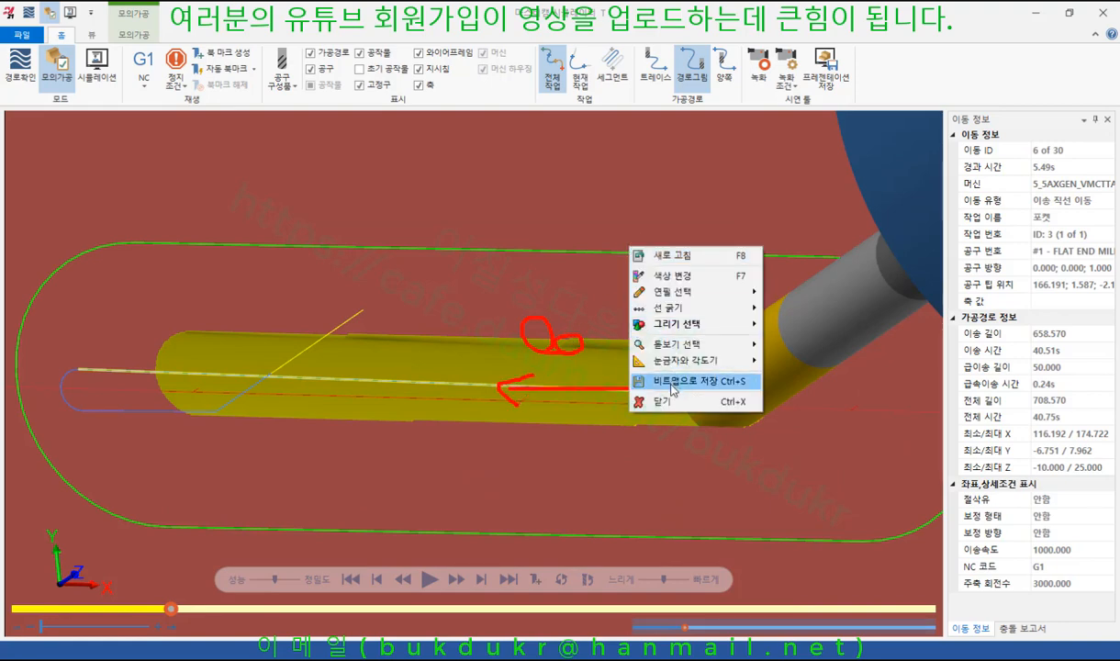
pyautogui.click(642, 358)
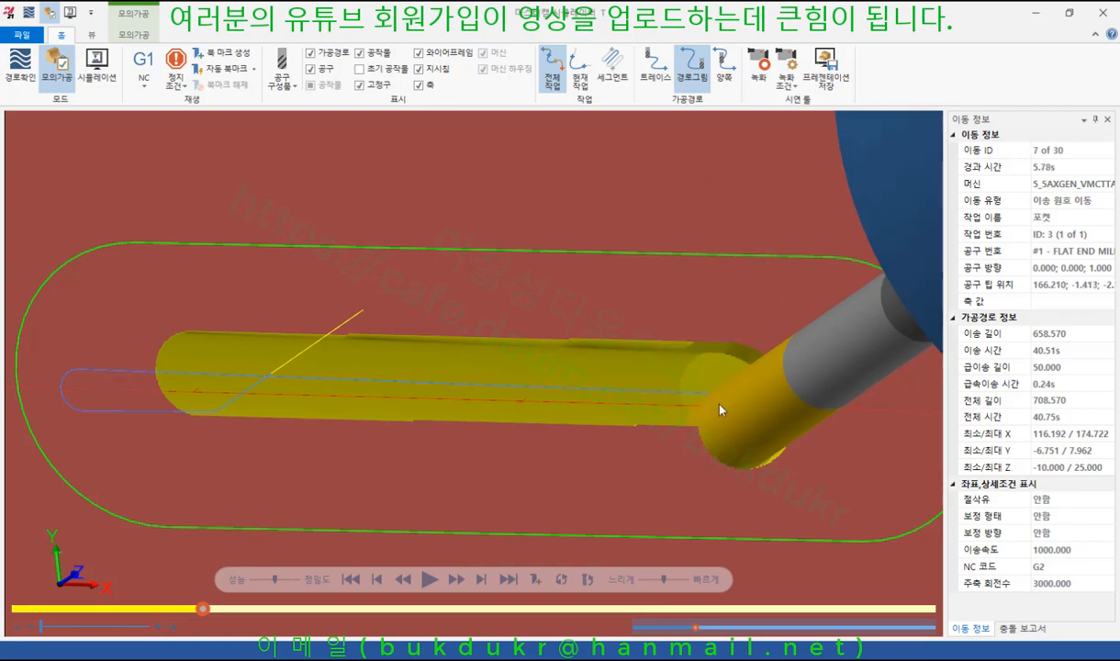
# Advance the simulation through the return ramp pass and inspect the widened slot entry in 3D
pyautogui.press('s')
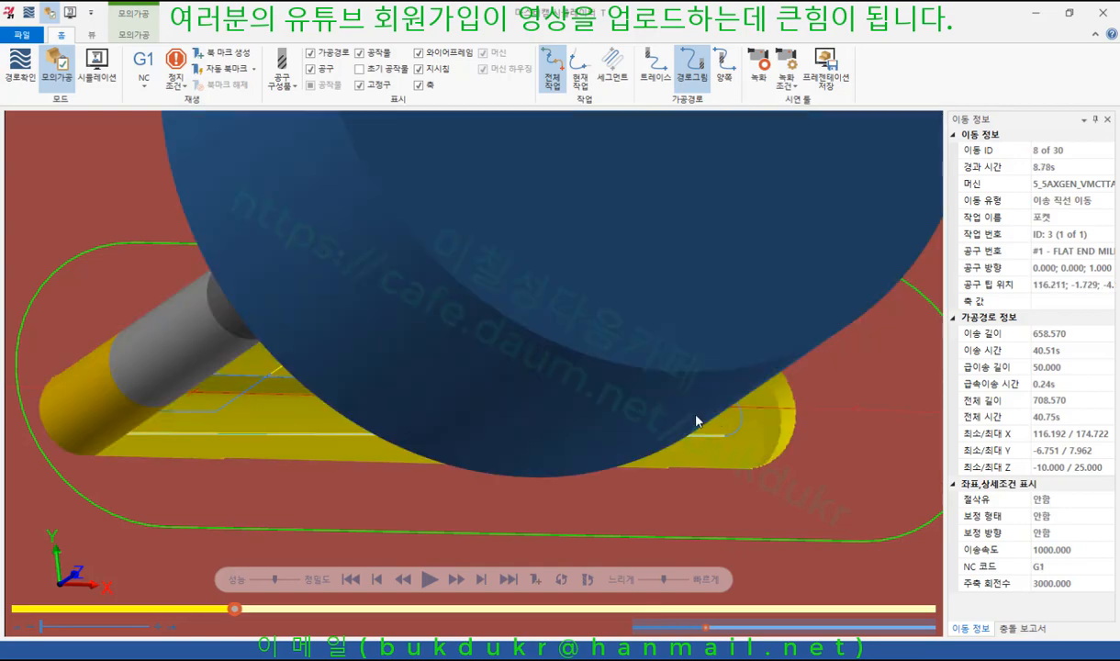
pyautogui.moveTo(694, 416); pyautogui.dragTo(649, 406, button='middle')
pyautogui.scroll(-5, 382, 215)
pyautogui.scroll(5, 618, 369)
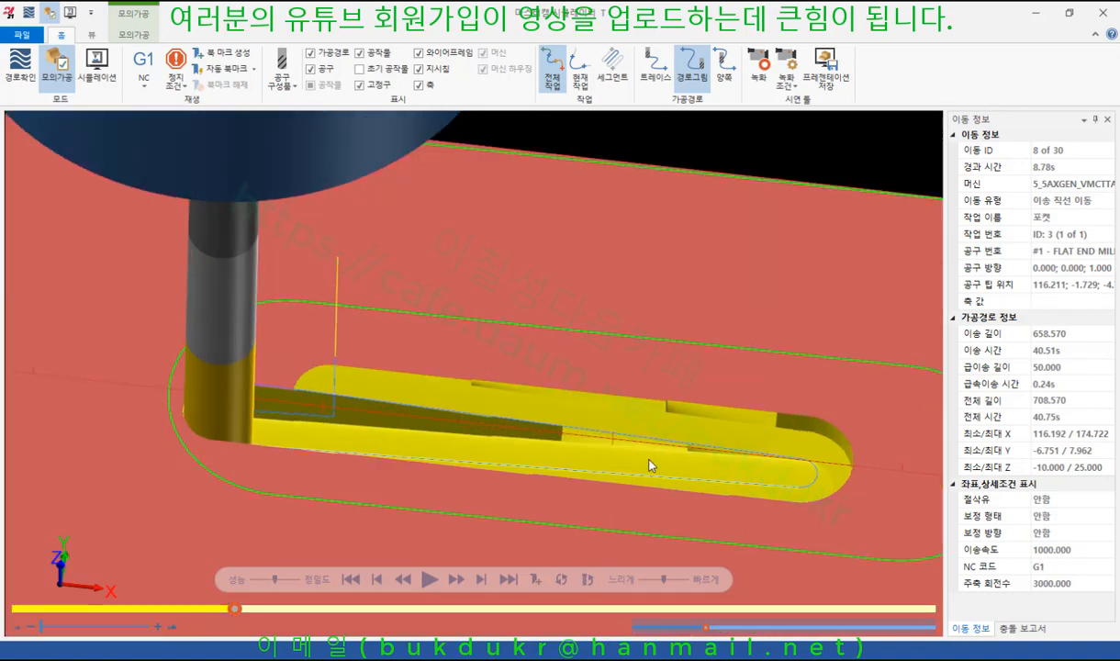
# Examine the stepped areas along the slot's walls and floor after the return ramp pass in the simulation
pyautogui.moveTo(631, 463); pyautogui.dragTo(605, 468, button='middle')
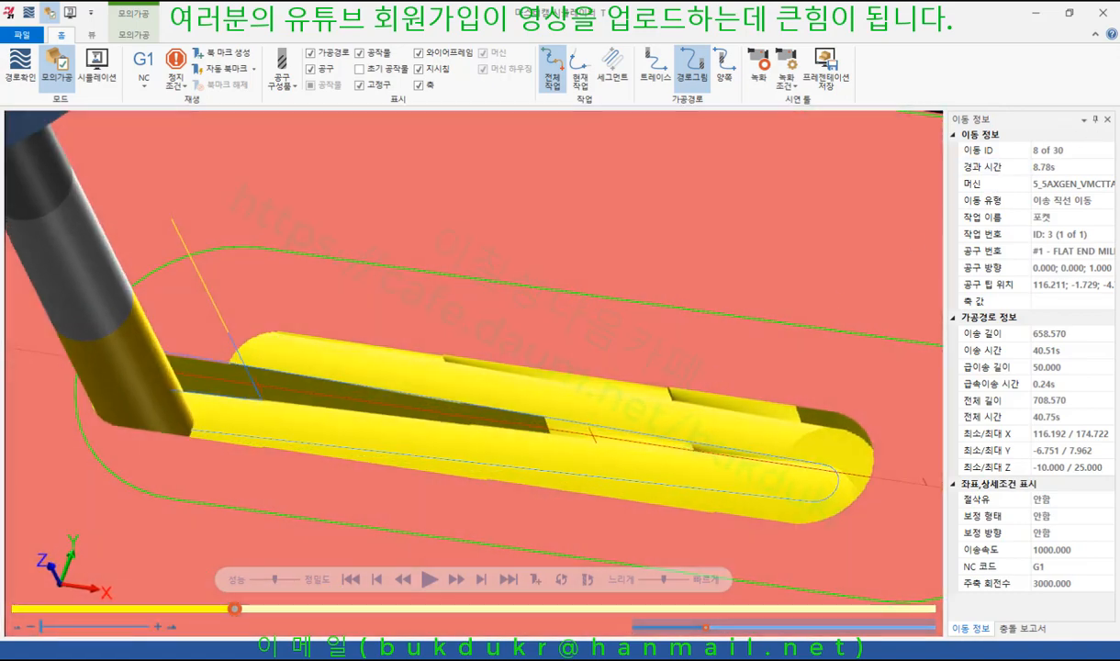
pyautogui.moveTo(761, 383)
pyautogui.mouseDown()
pyautogui.moveTo(739, 390)
pyautogui.moveTo(766, 415)
pyautogui.mouseUp()
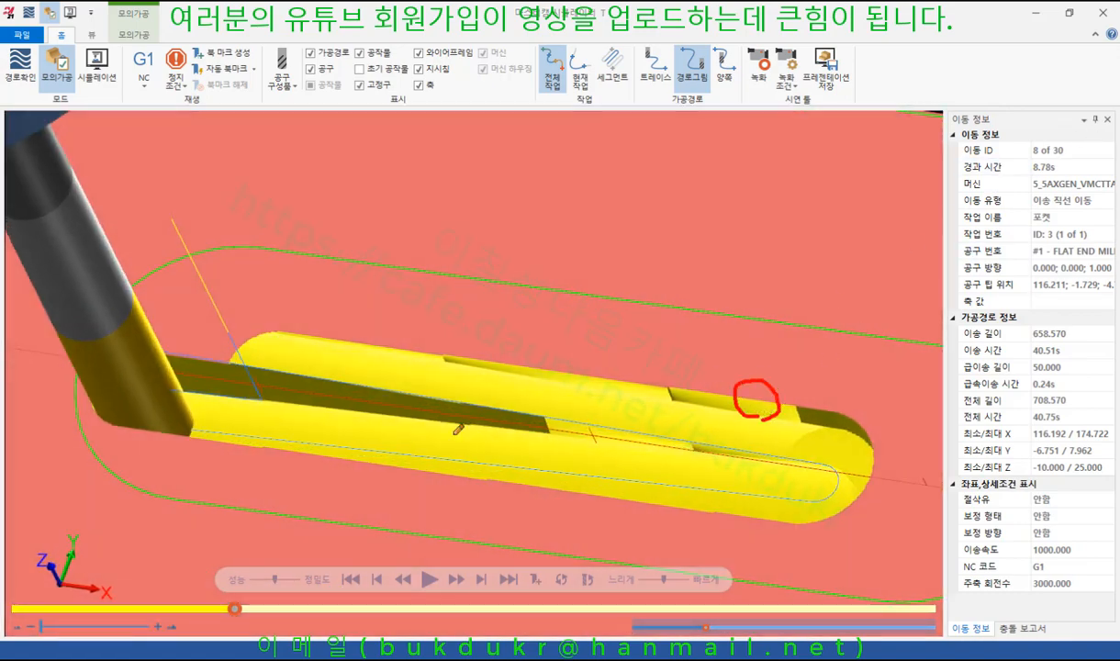
pyautogui.moveTo(488, 415)
pyautogui.mouseDown()
pyautogui.moveTo(470, 424)
pyautogui.moveTo(500, 409)
pyautogui.mouseUp()
pyautogui.moveTo(645, 494)
pyautogui.mouseDown()
pyautogui.moveTo(626, 510)
pyautogui.moveTo(655, 531)
pyautogui.mouseUp()
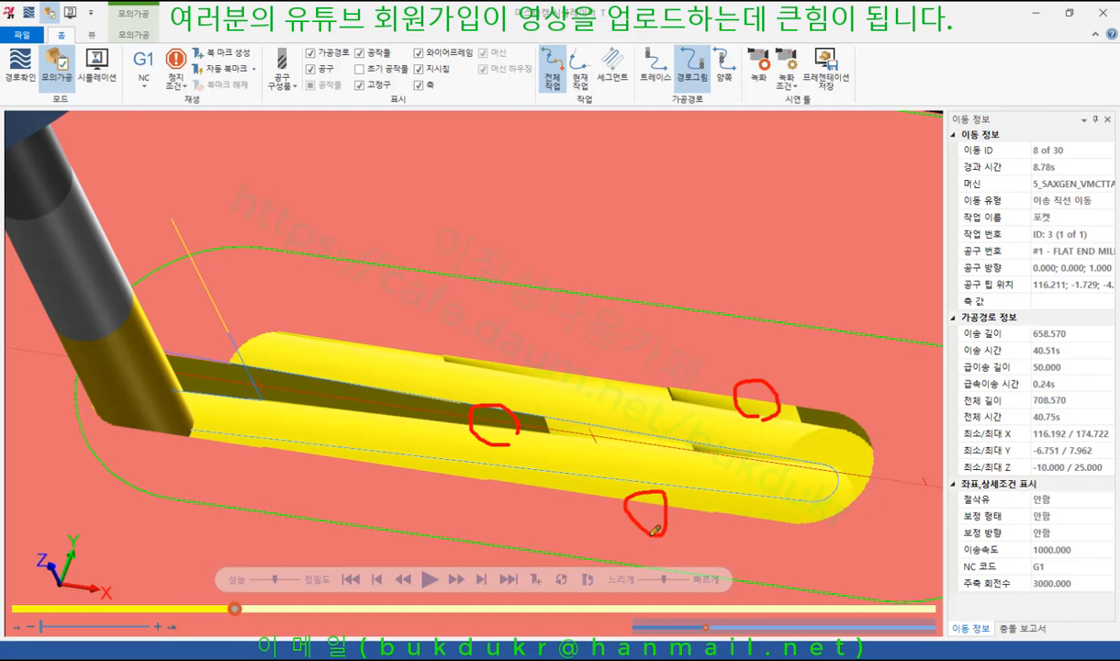
pyautogui.moveTo(722, 389); pyautogui.dragTo(747, 416)
pyautogui.moveTo(751, 389); pyautogui.dragTo(724, 418)
pyautogui.rightClick(795, 300)
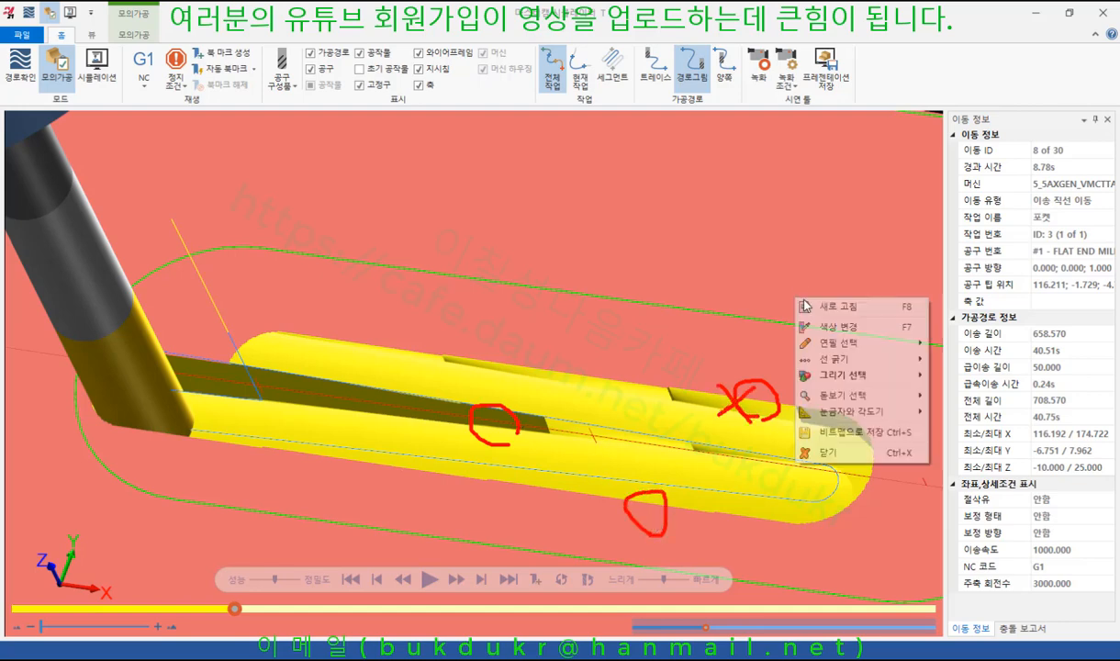
pyautogui.click(829, 453)
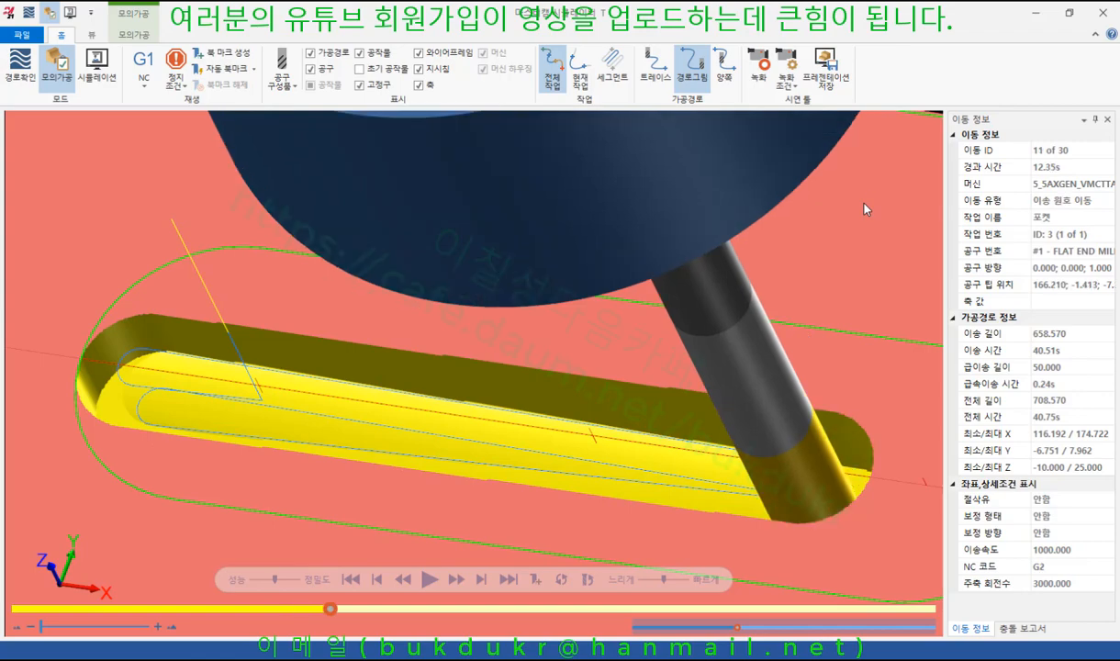
# Advance the simulation to move 11 and inspect the slot's upper wall near the tool
pyautogui.moveTo(755, 301); pyautogui.dragTo(914, 201)
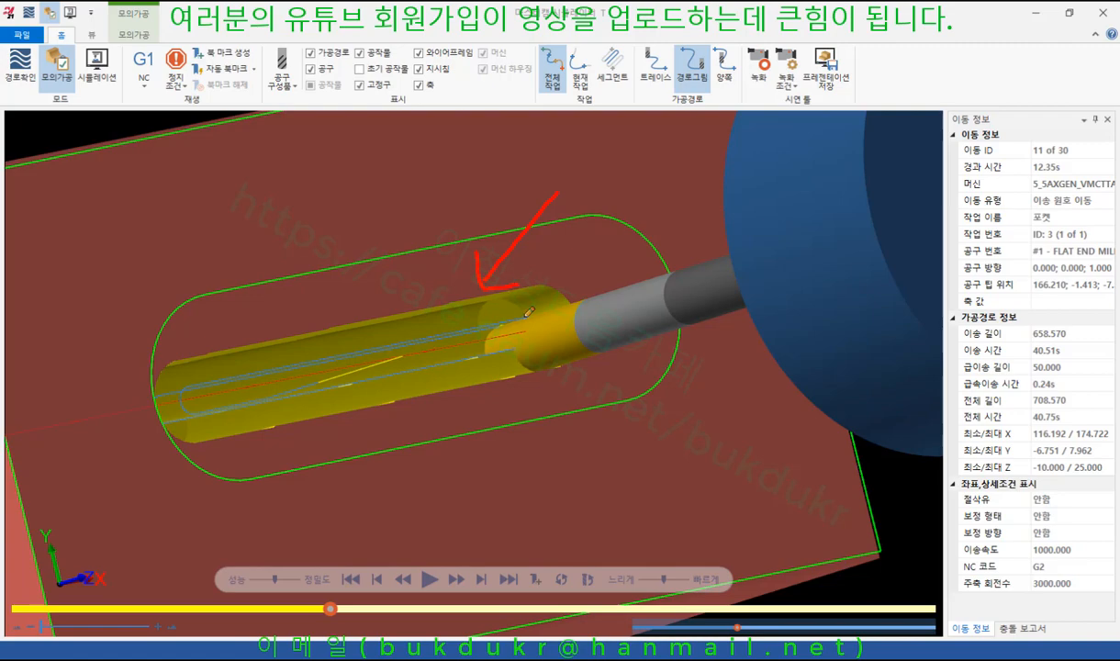
pyautogui.moveTo(485, 303); pyautogui.dragTo(463, 299)
pyautogui.rightClick(513, 231)
pyautogui.click(574, 392)
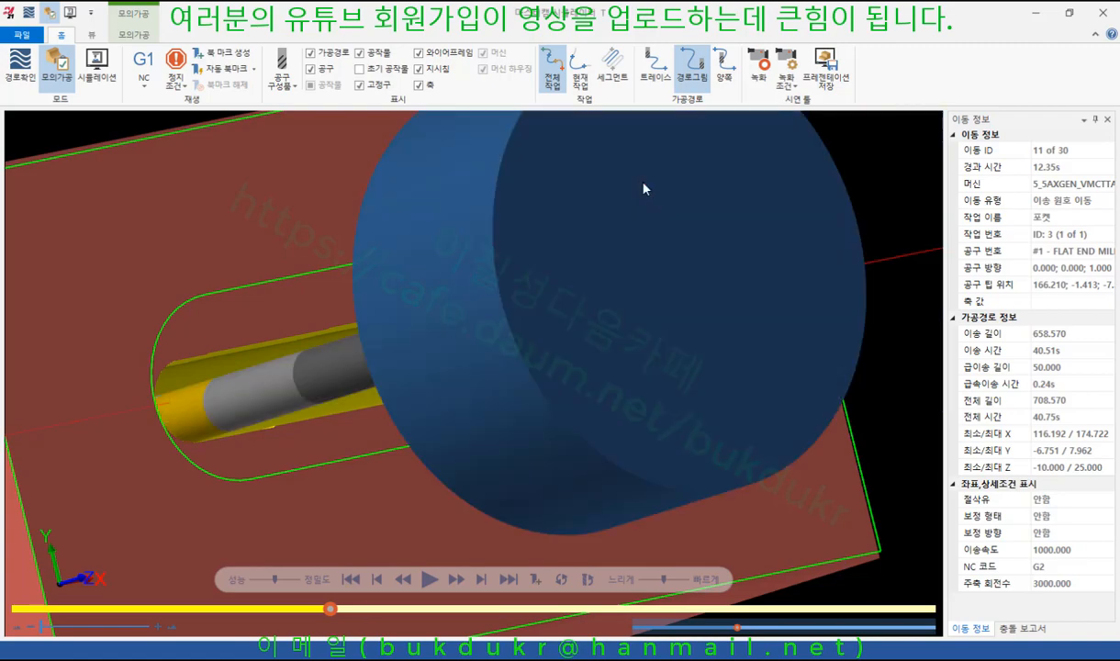
# Advance the simulation to move 12 and hide the milling tool holder to expose the ramped slot
pyautogui.click(282, 71)
pyautogui.click(280, 121)
pyautogui.scroll(2, 551, 293)
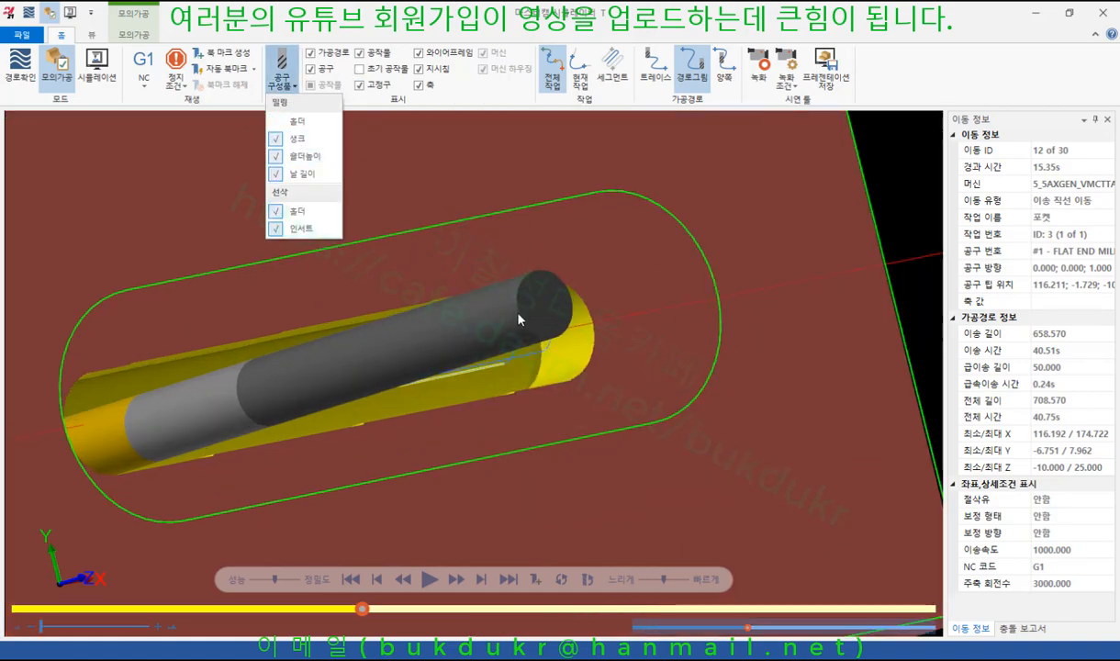
pyautogui.scroll(-3, 519, 294)
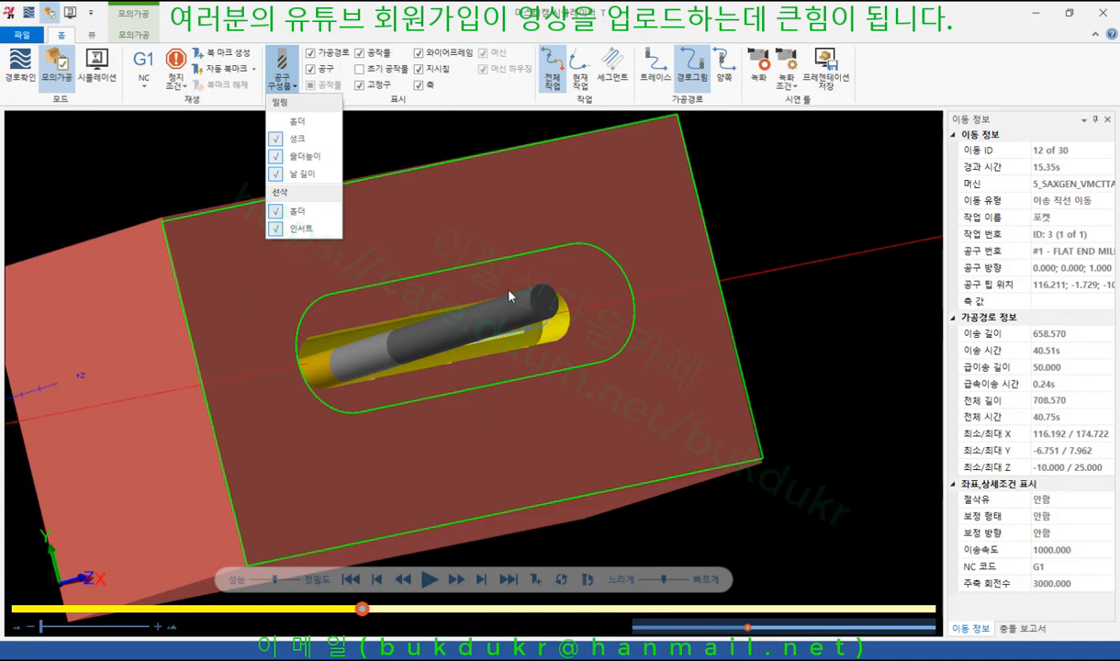
pyautogui.scroll(-3, 509, 295)
pyautogui.moveTo(479, 322); pyautogui.dragTo(465, 321, button='middle')
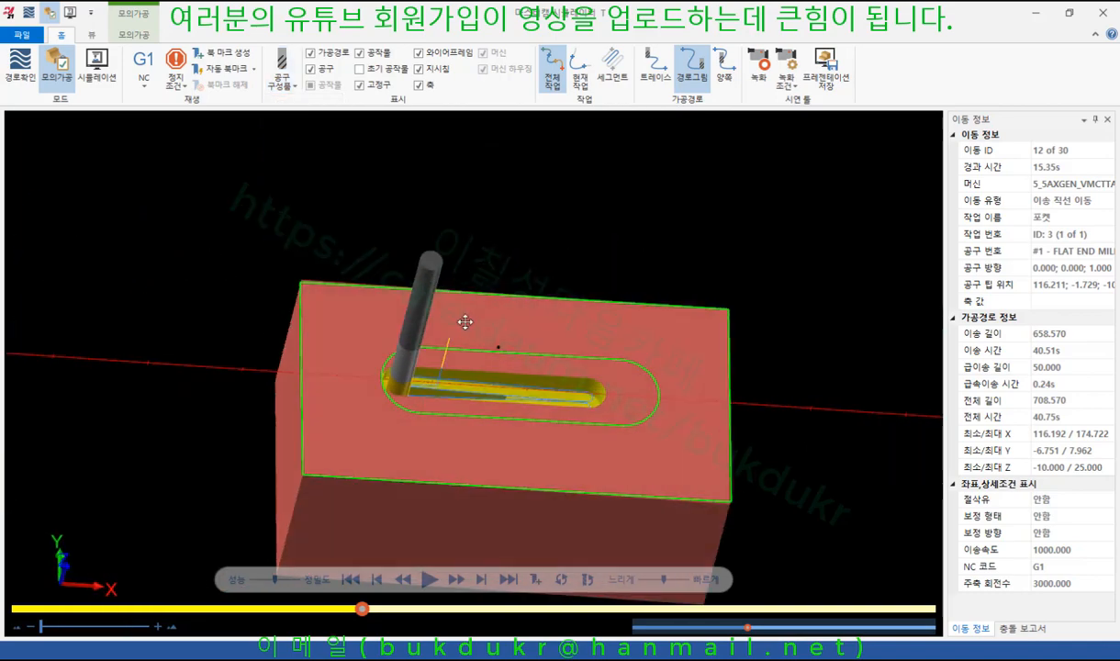
pyautogui.scroll(6, 445, 327)
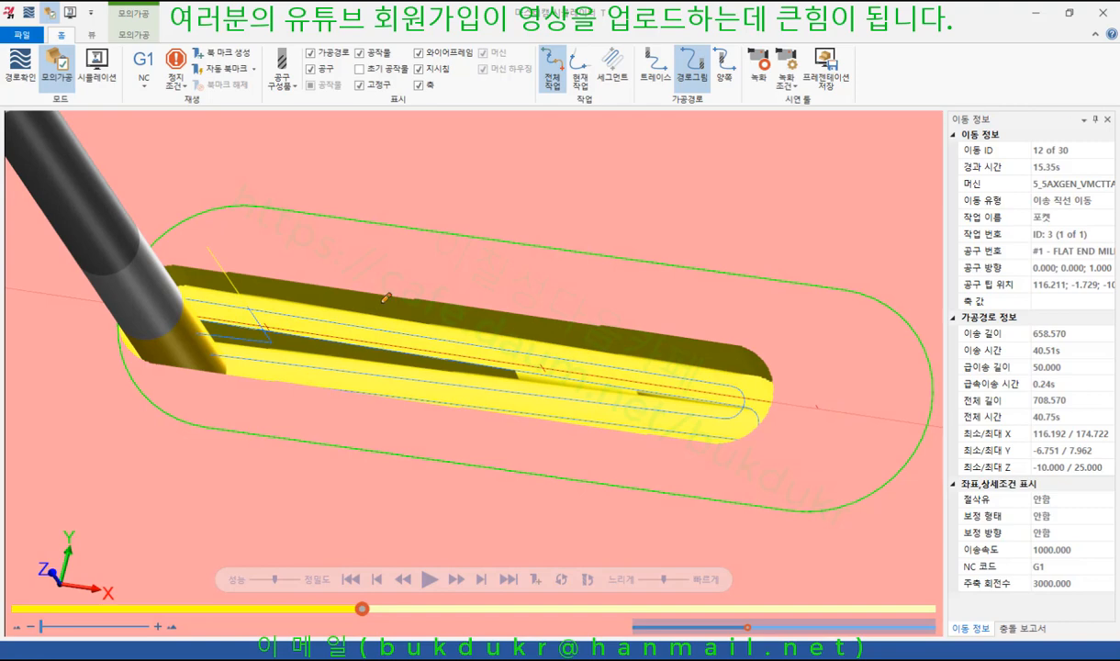
# Examine the widened slot's walls and ramped floor after the latest ramp pass in the simulation
pyautogui.moveTo(383, 299)
pyautogui.mouseDown()
pyautogui.moveTo(367, 303)
pyautogui.moveTo(394, 298)
pyautogui.mouseUp()
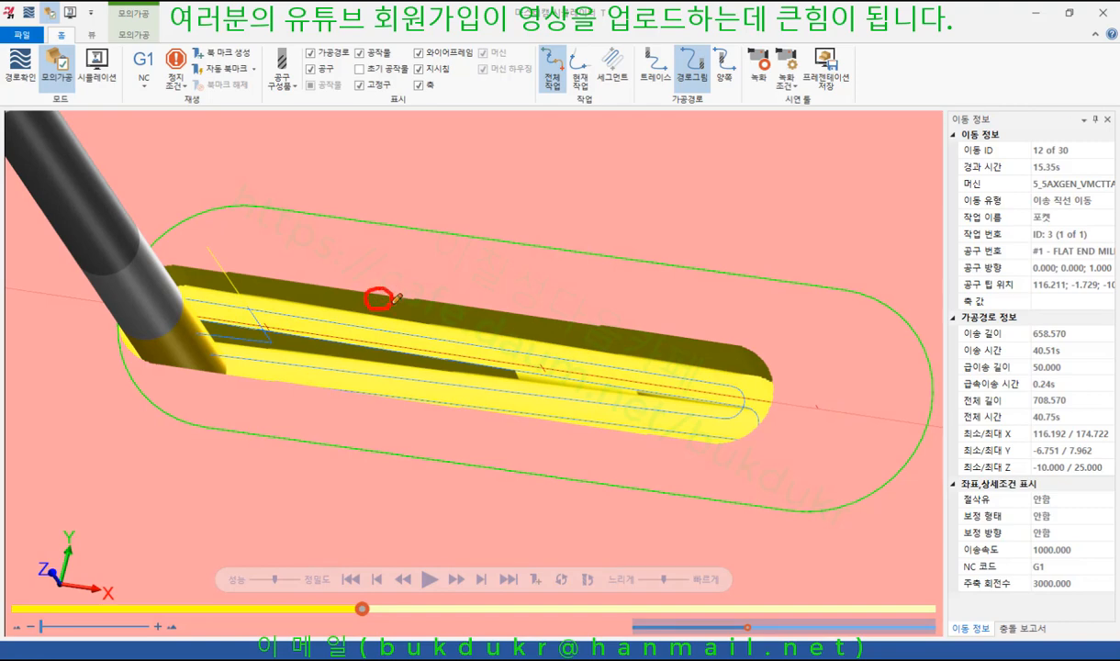
pyautogui.moveTo(453, 407); pyautogui.dragTo(470, 429)
pyautogui.moveTo(363, 301); pyautogui.dragTo(384, 287)
pyautogui.moveTo(218, 353); pyautogui.dragTo(205, 314)
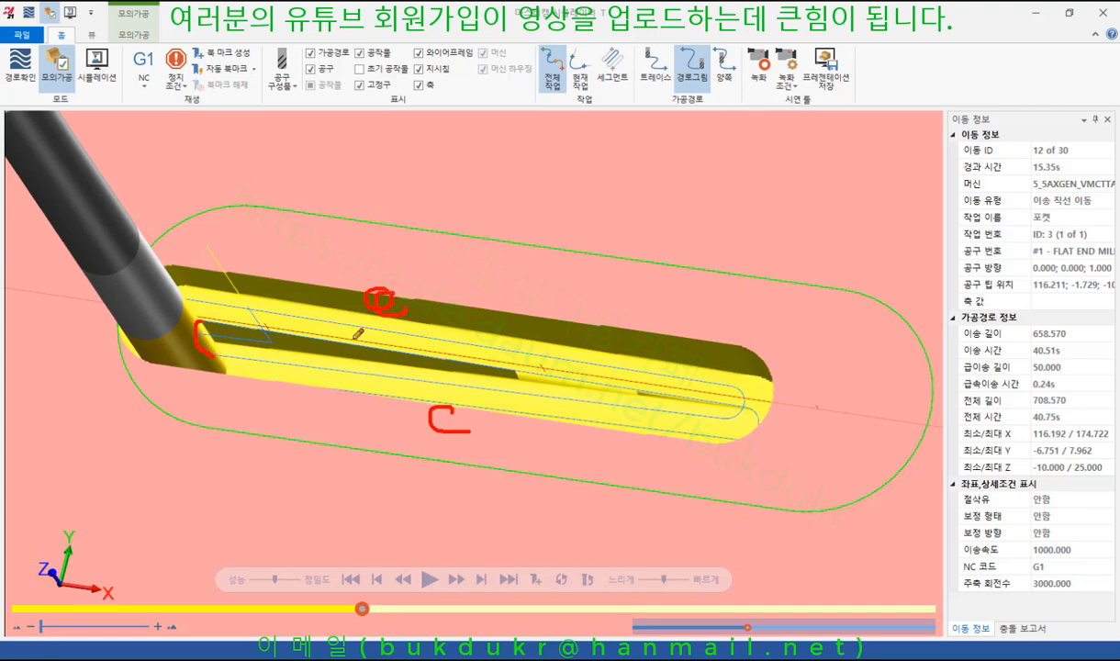
pyautogui.moveTo(491, 415)
pyautogui.mouseDown()
pyautogui.moveTo(463, 369)
pyautogui.moveTo(527, 404)
pyautogui.mouseUp()
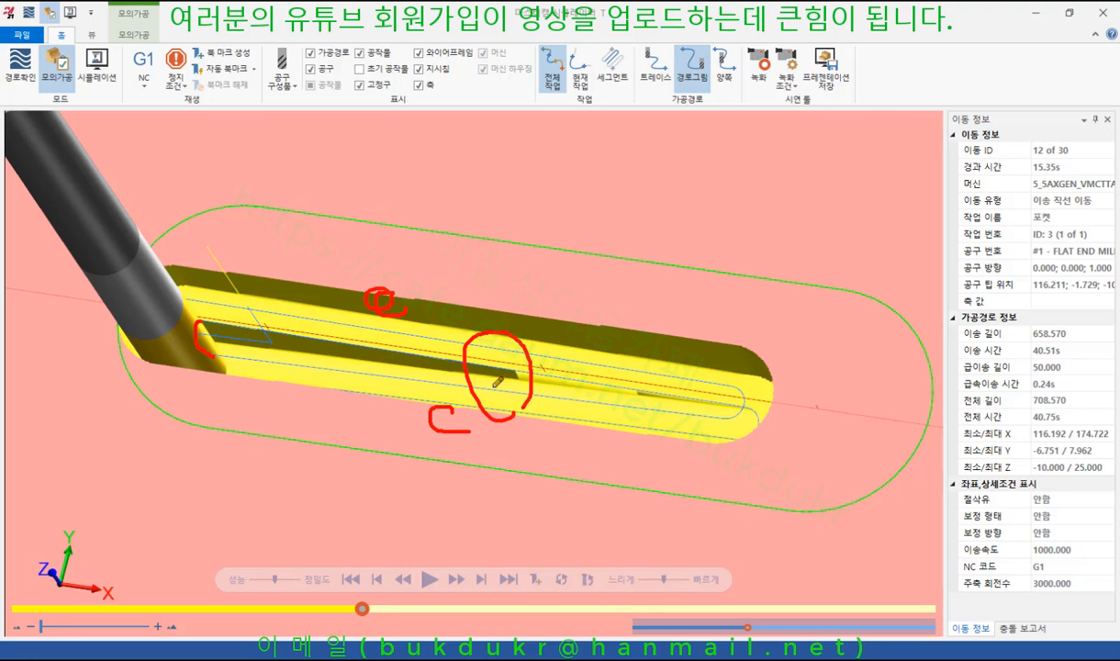
pyautogui.rightClick(553, 197)
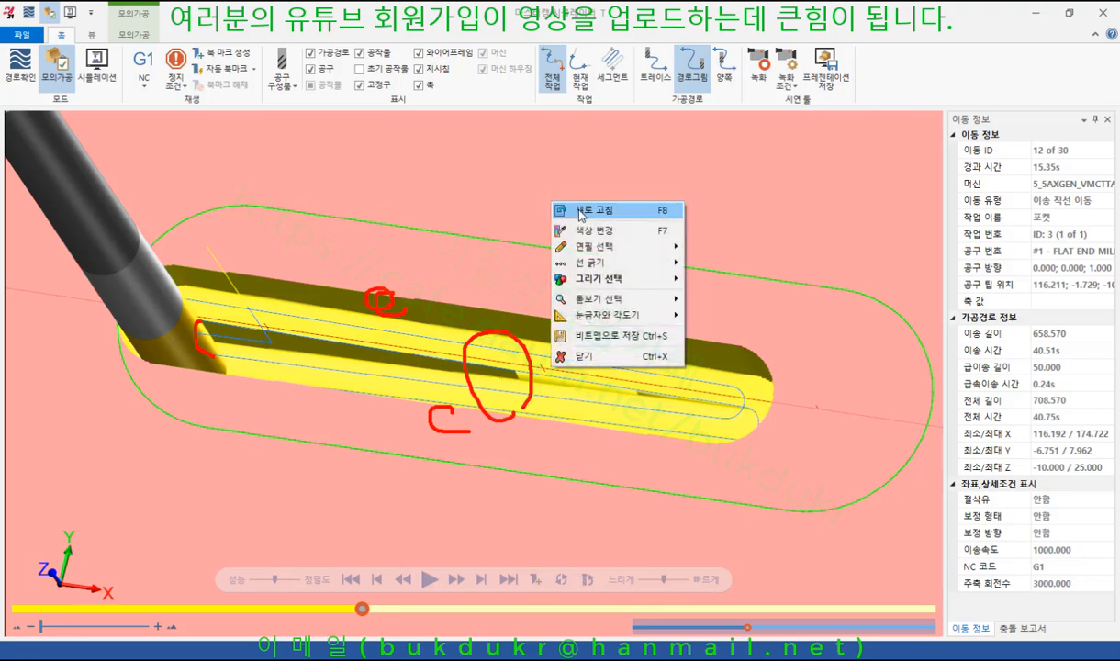
pyautogui.click(578, 353)
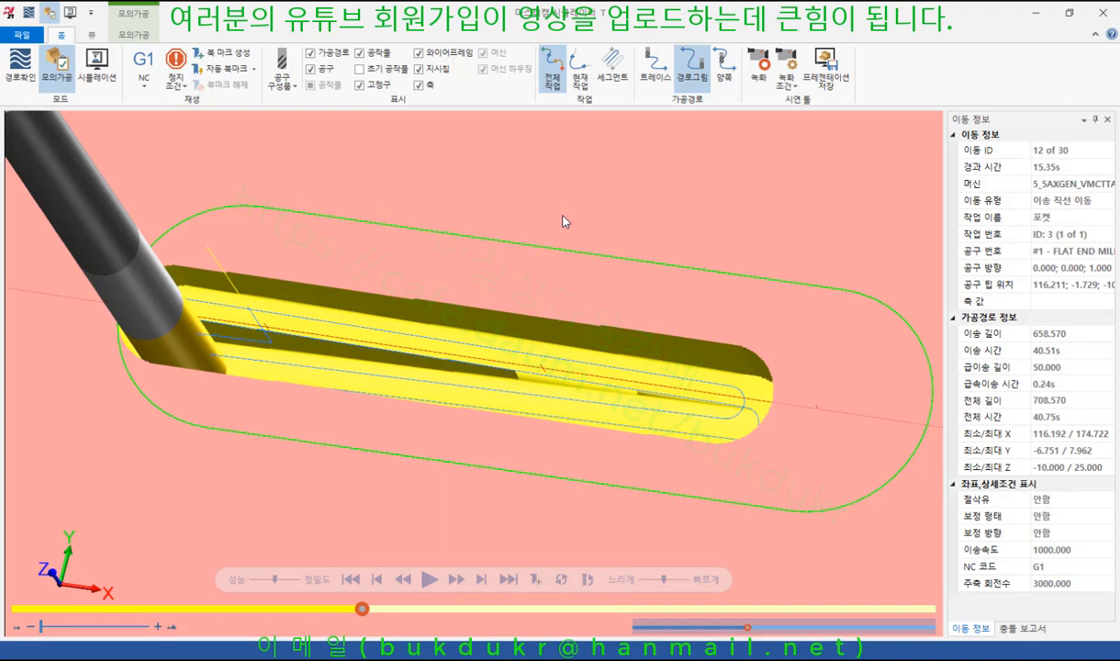
pyautogui.scroll(-3, 670, 267)
pyautogui.scroll(2, 671, 267)
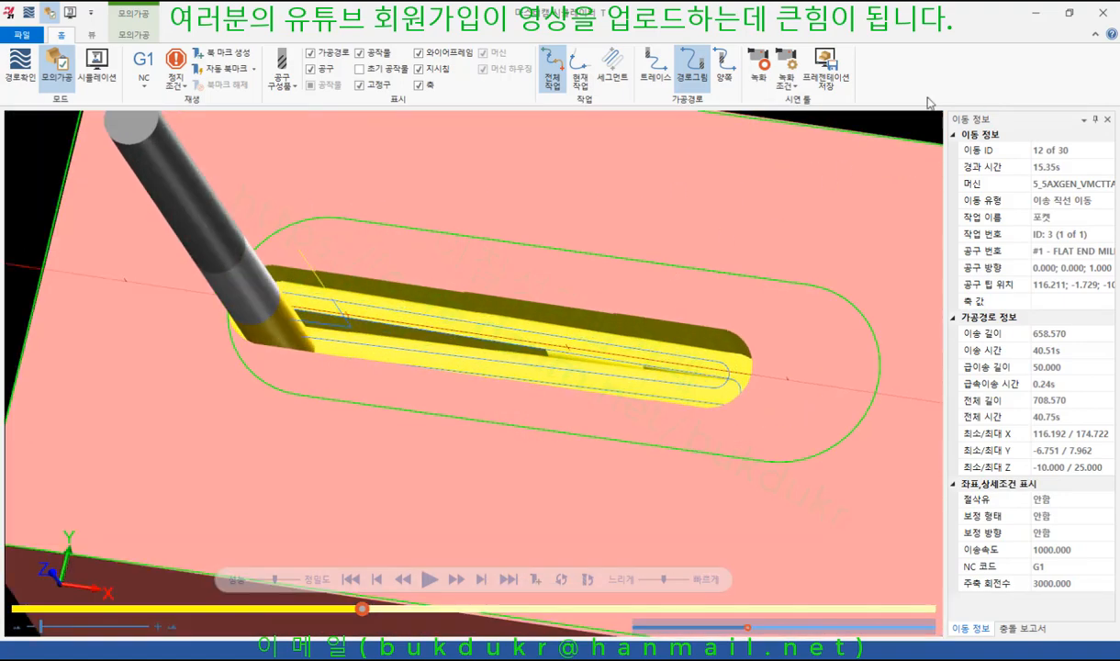
# Leave the simulator and set the third pocket's ramp entry to a minimum length of 10% (0.6) and a maximum of 100% (6.0)
pyautogui.click(1039, 18)
pyautogui.click(170, 468)
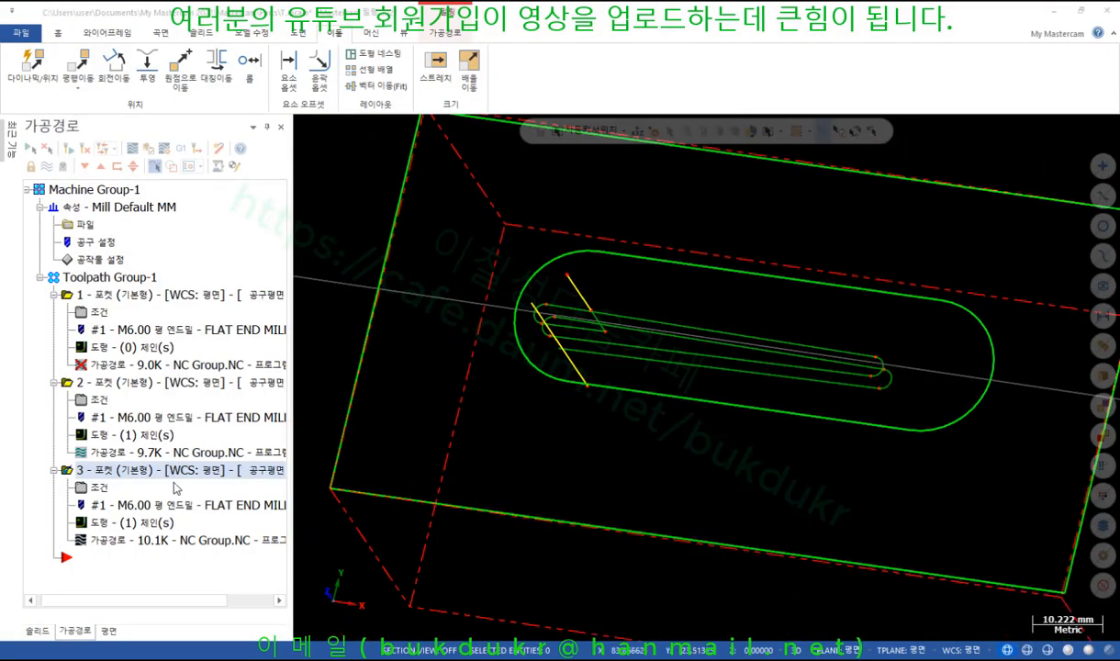
pyautogui.click(101, 489)
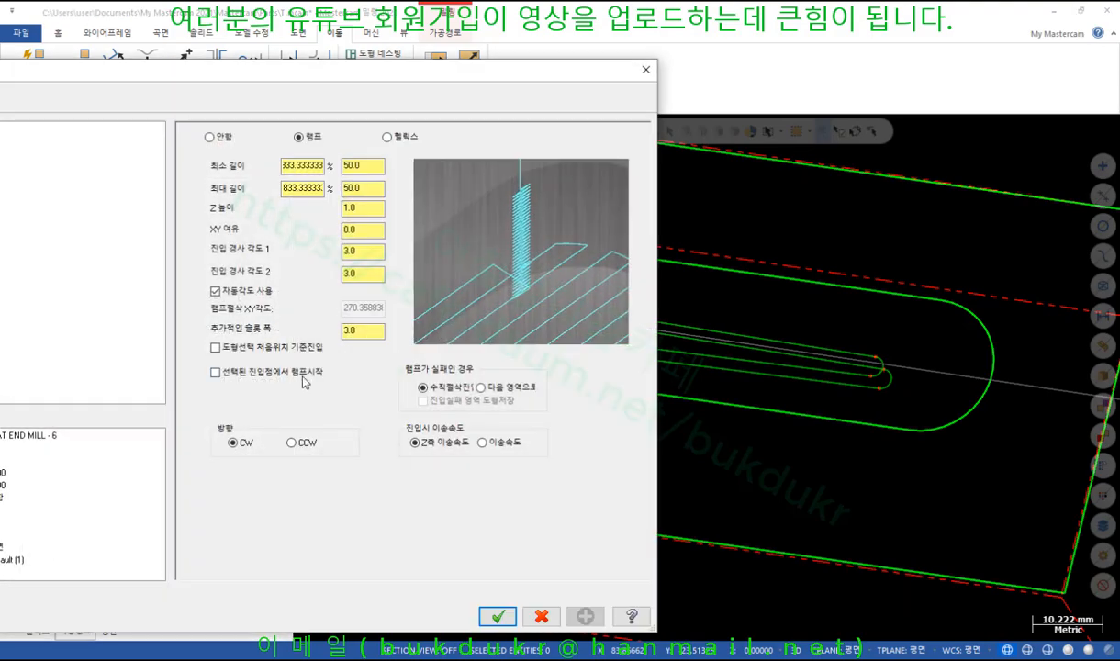
pyautogui.click(345, 333)
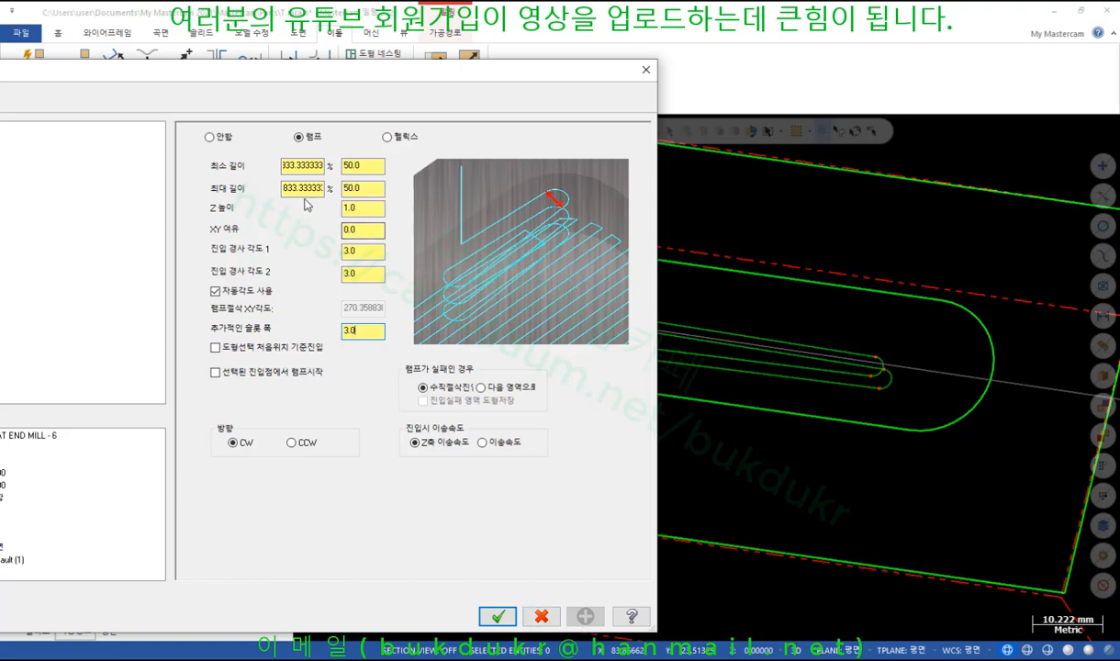
pyautogui.click(366, 187)
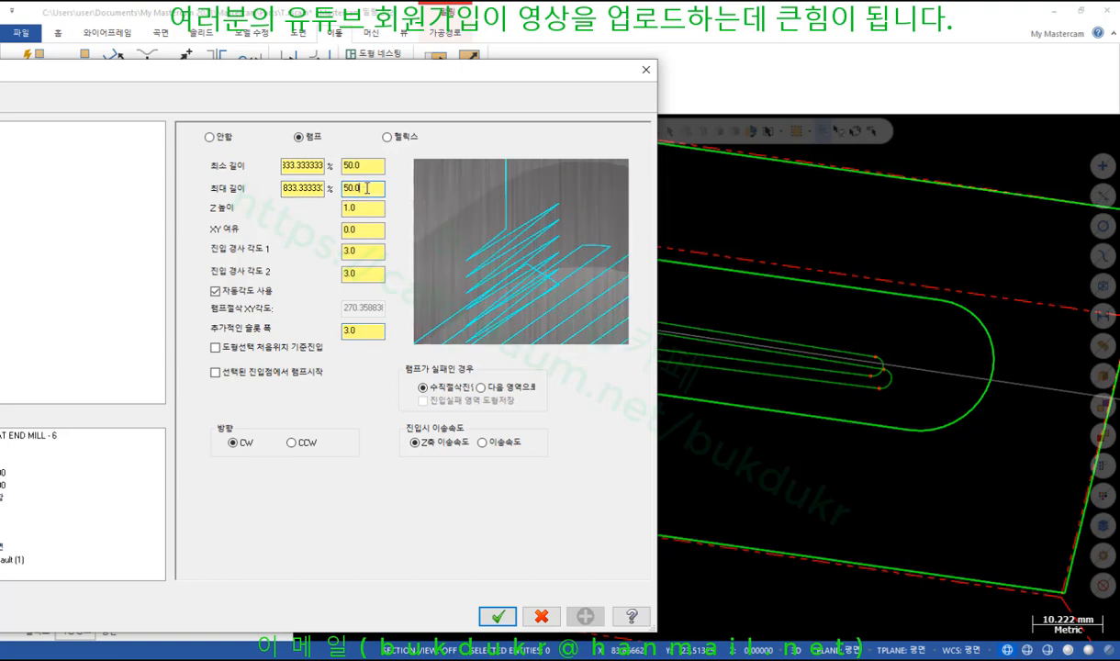
pyautogui.doubleClick(313, 193)
pyautogui.write('100')
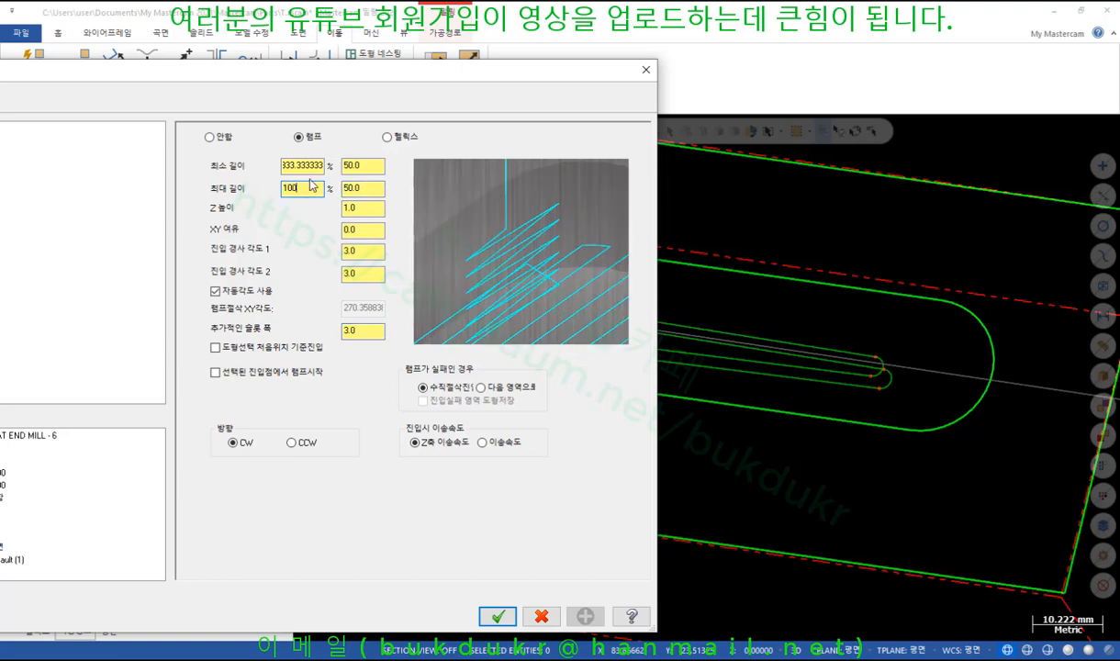
pyautogui.click(313, 165)
pyautogui.doubleClick(313, 165)
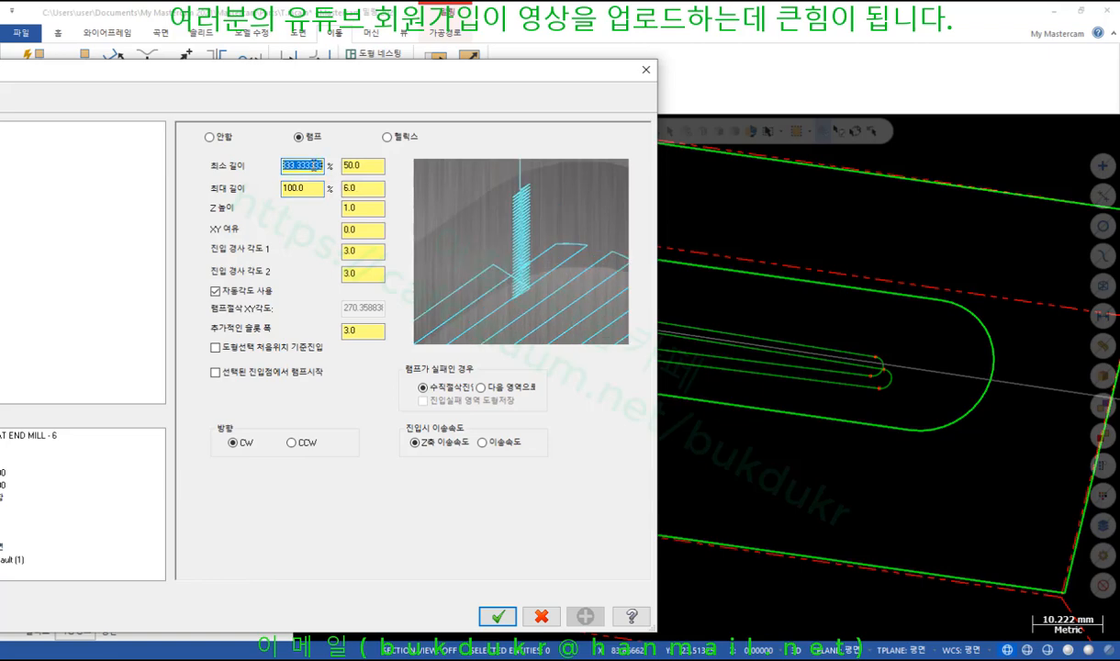
pyautogui.write('10')
pyautogui.click(345, 167)
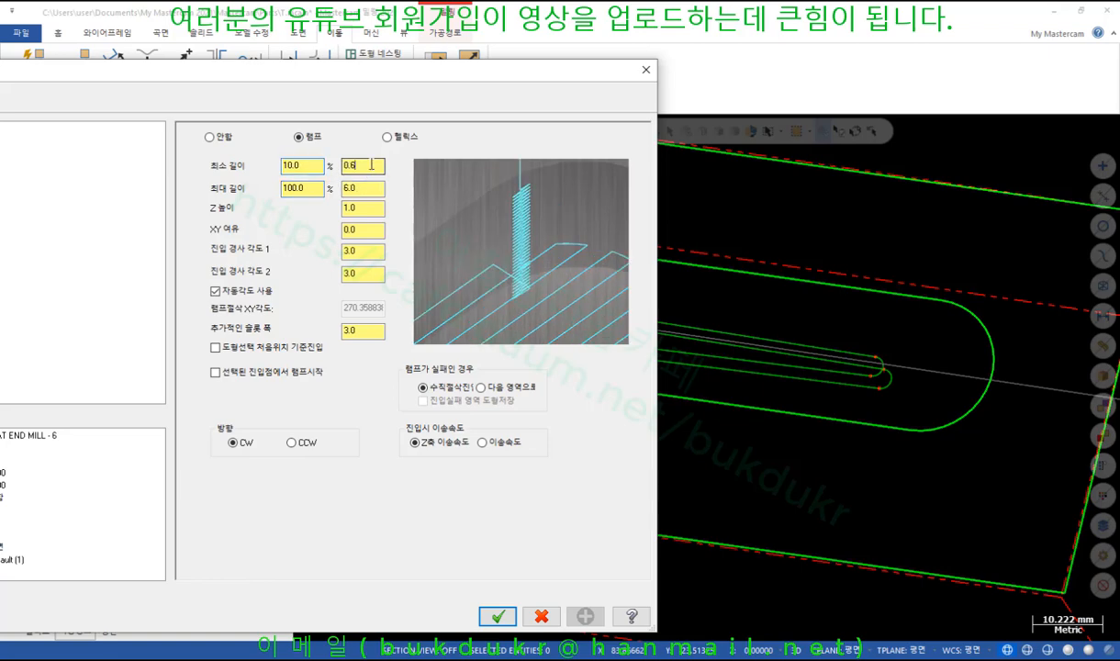
pyautogui.write('0.6')
# Check the third pocket's additional slot width and second entry angle, accept the ramp entry settings, and regenerate the toolpath
pyautogui.click(366, 332)
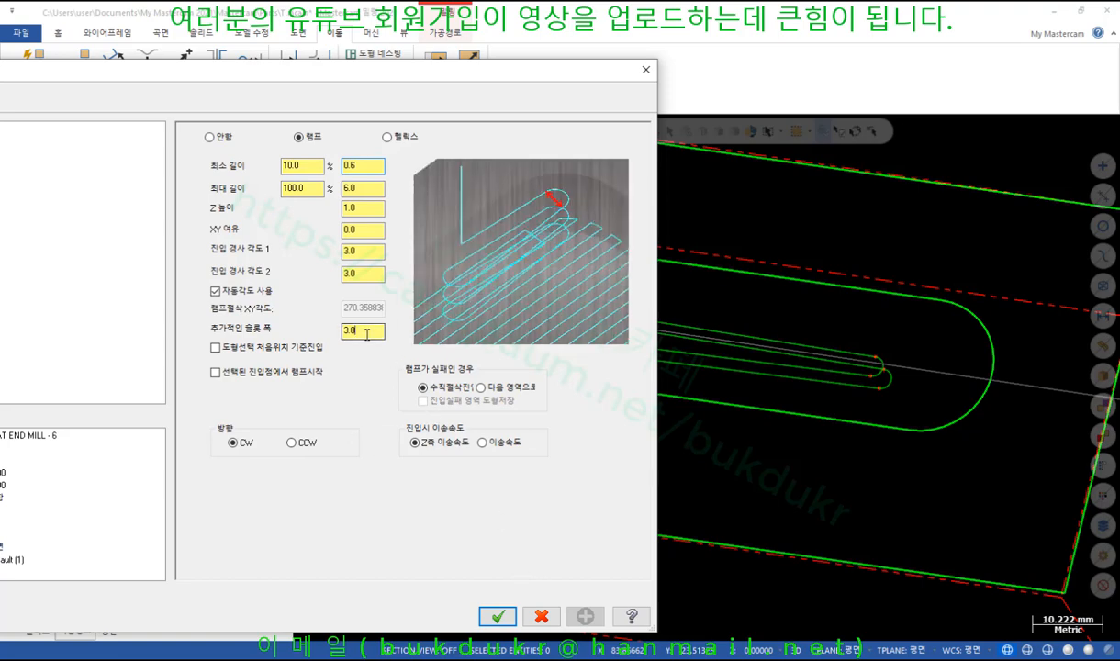
pyautogui.click(370, 273)
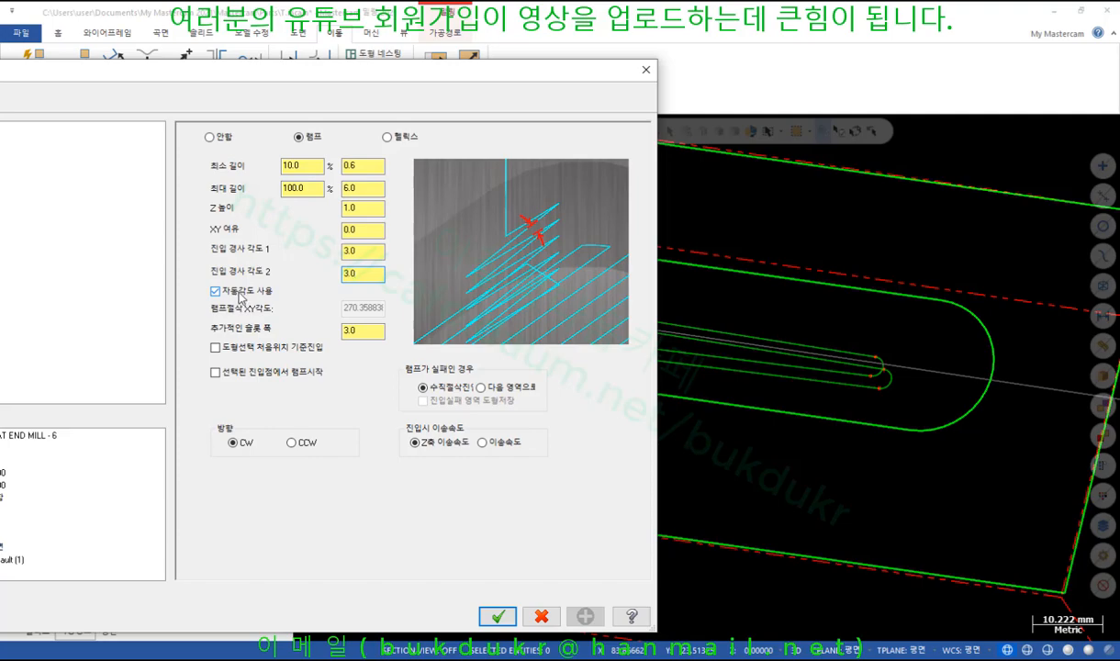
pyautogui.click(498, 614)
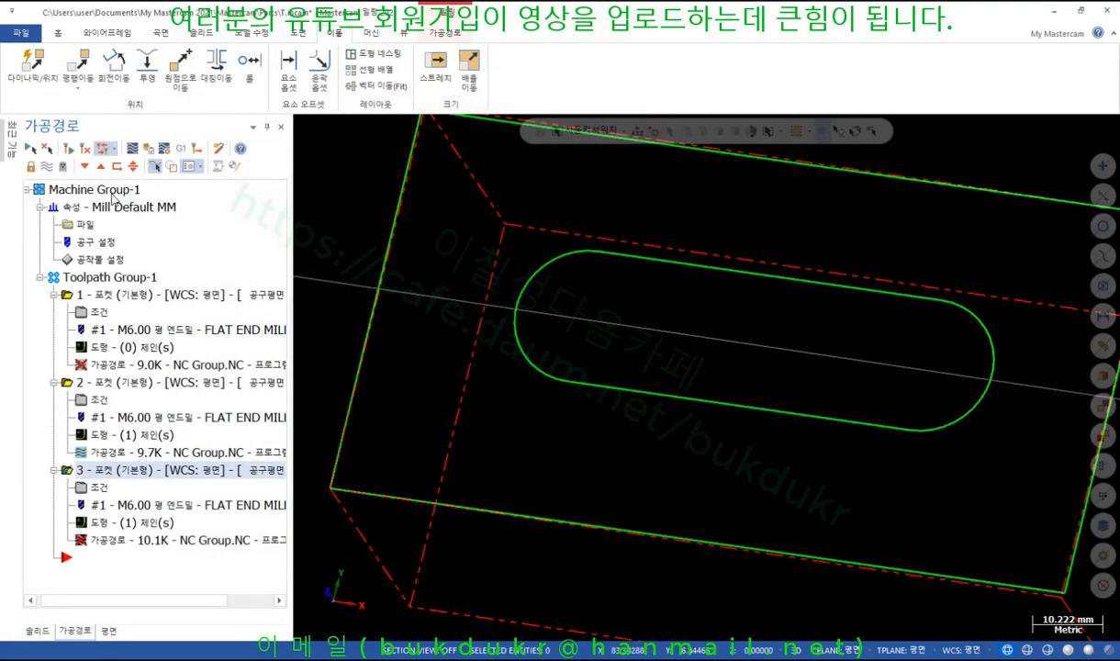
# Examine the shortened ramp entry of the third pocket against the slot's left rounded end
pyautogui.moveTo(749, 325)
pyautogui.mouseDown(button='middle')
pyautogui.moveTo(686, 303)
pyautogui.moveTo(725, 290)
pyautogui.moveTo(834, 312)
pyautogui.moveTo(744, 302)
pyautogui.moveTo(746, 322)
pyautogui.mouseUp(button='middle')
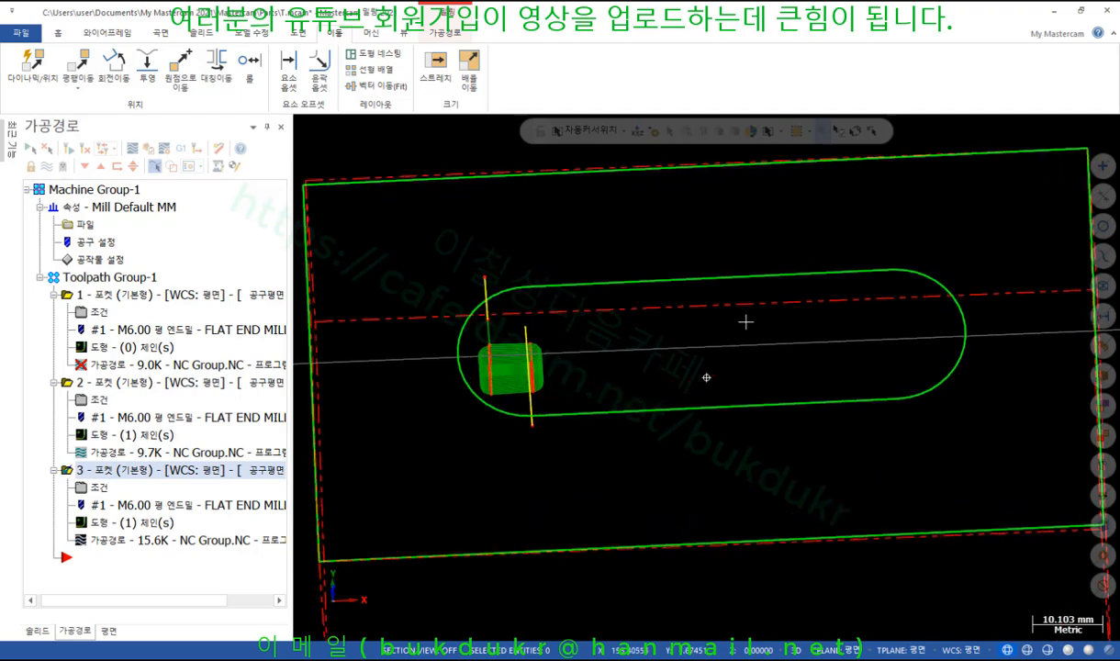
pyautogui.scroll(2, 642, 349)
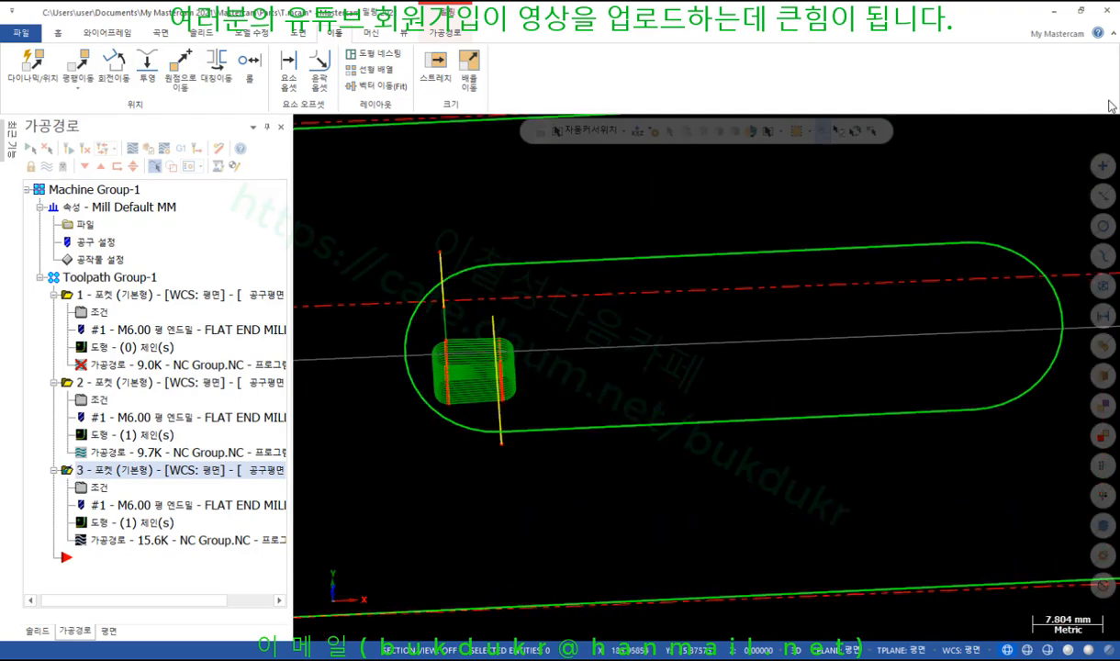
pyautogui.moveTo(434, 384); pyautogui.dragTo(524, 383)
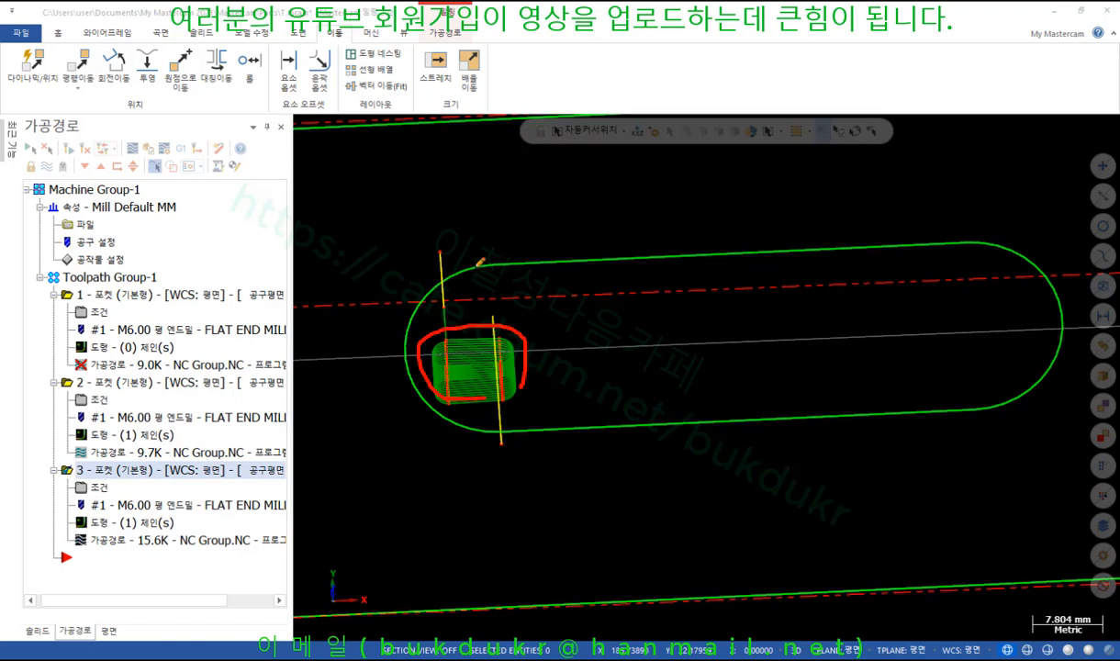
pyautogui.moveTo(468, 268)
pyautogui.mouseDown()
pyautogui.moveTo(429, 299)
pyautogui.moveTo(409, 342)
pyautogui.moveTo(413, 386)
pyautogui.moveTo(500, 438)
pyautogui.mouseUp()
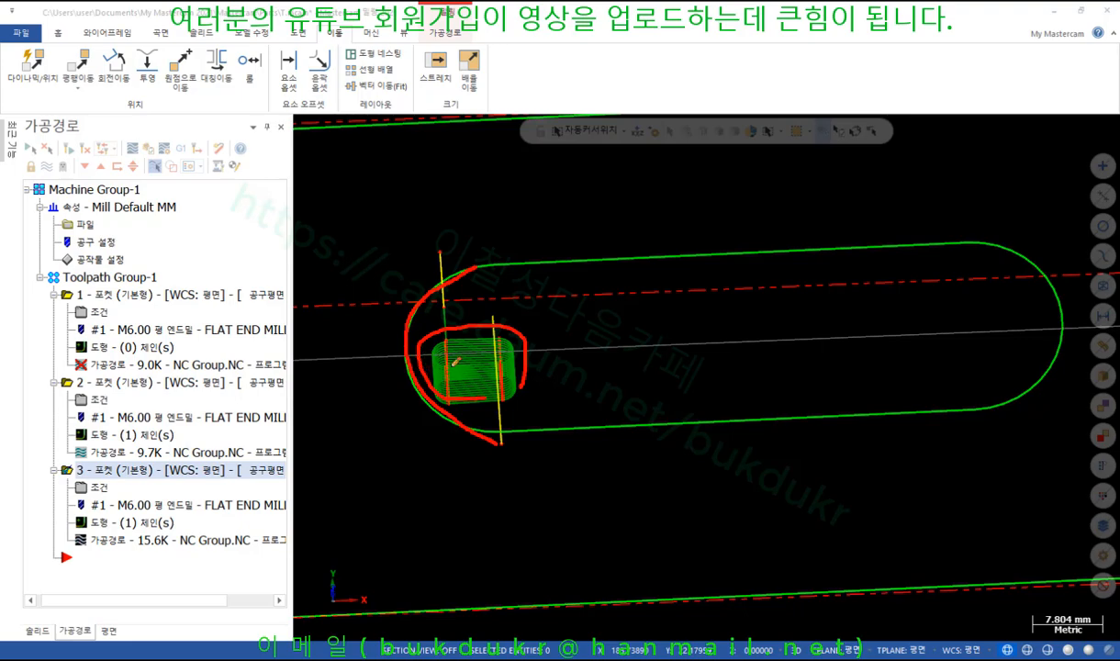
pyautogui.rightClick(554, 193)
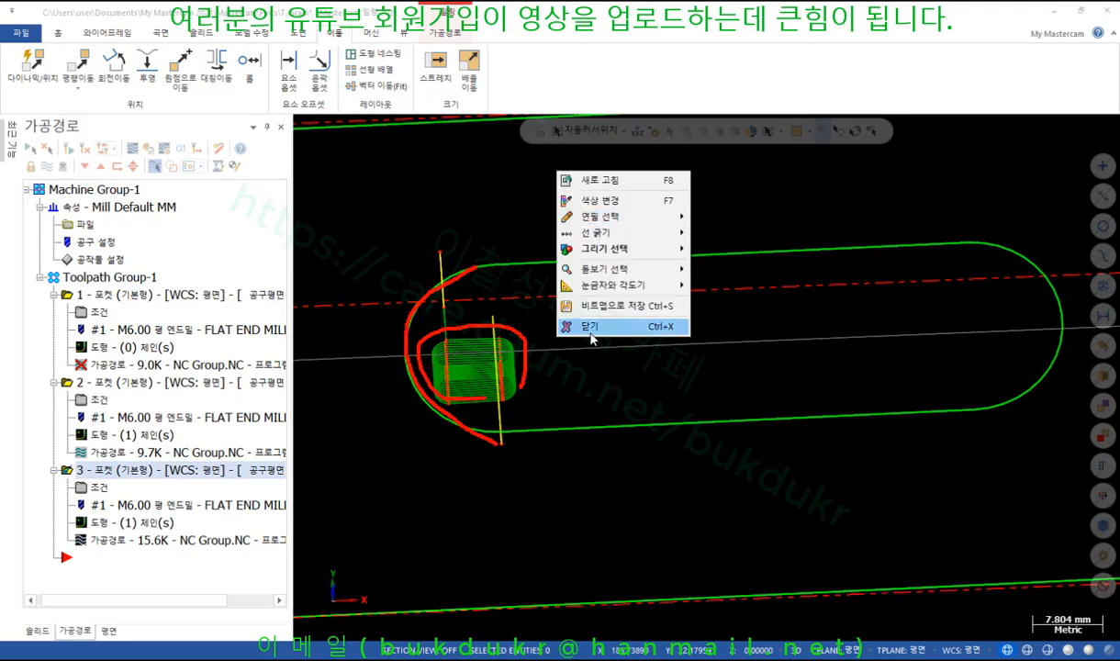
pyautogui.click(605, 312)
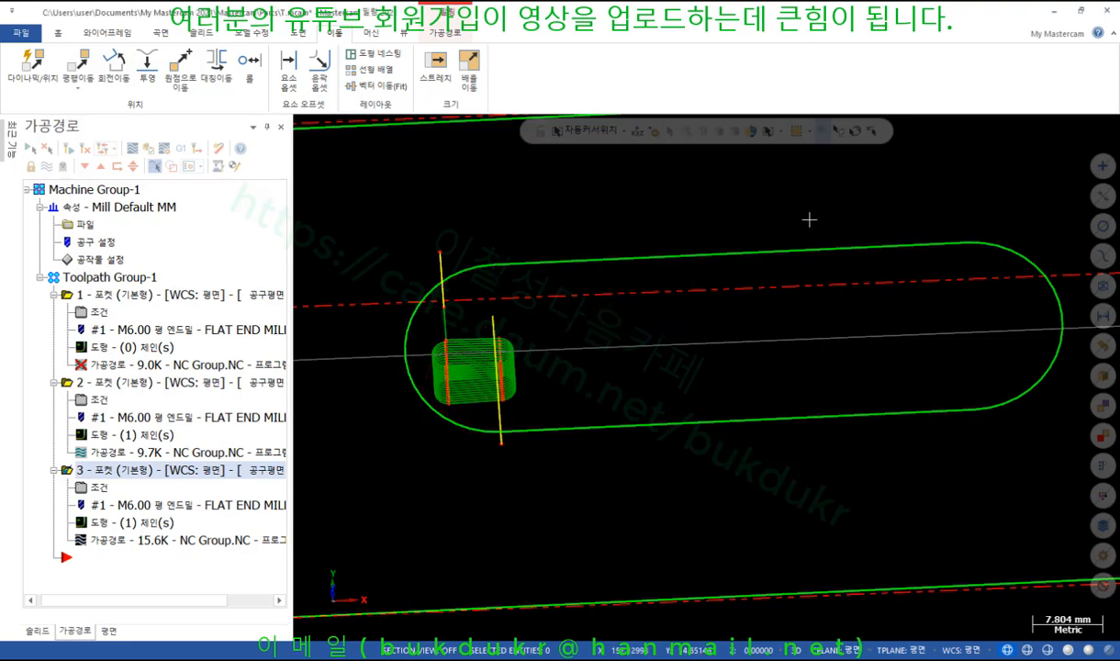
# Switch the graphics to the Top view and inspect the third pocket's ramp entry outline
pyautogui.rightClick(688, 193)
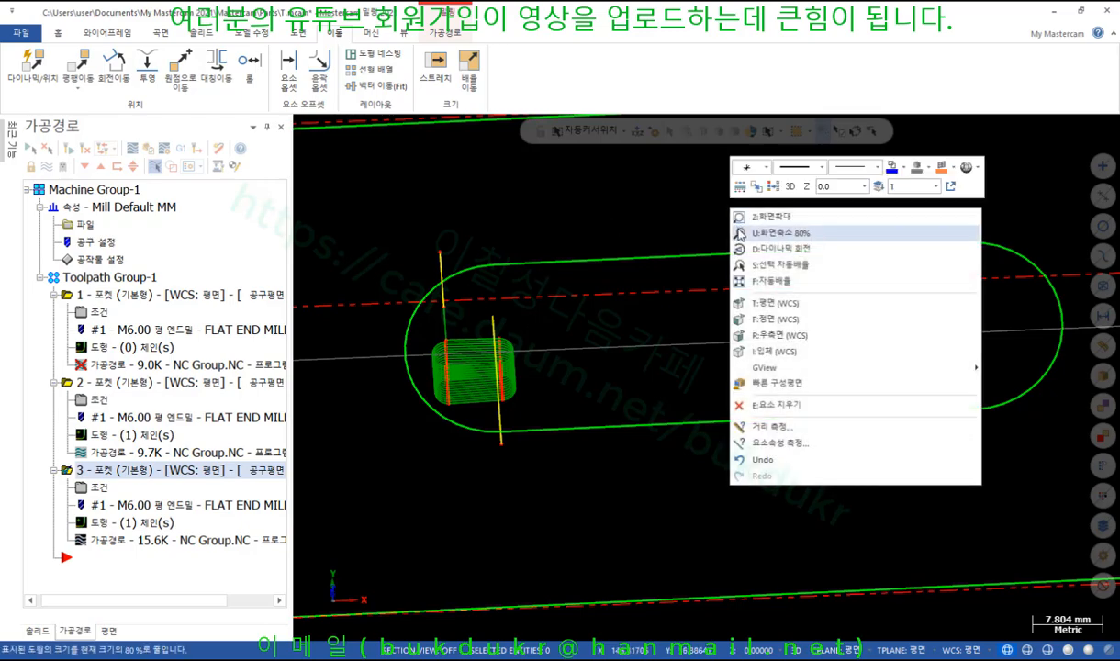
pyautogui.click(743, 295)
pyautogui.scroll(5, 698, 367)
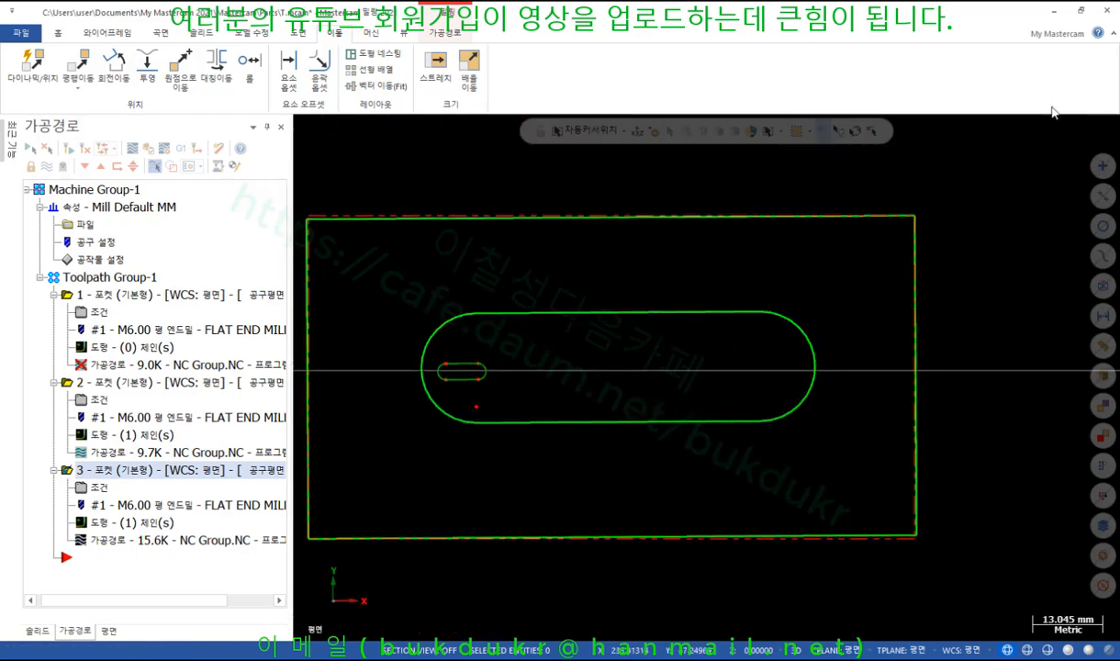
# Create only the center point of the slot contour with a rectangular bounding box aligned to the work plane
pyautogui.click(590, 316)
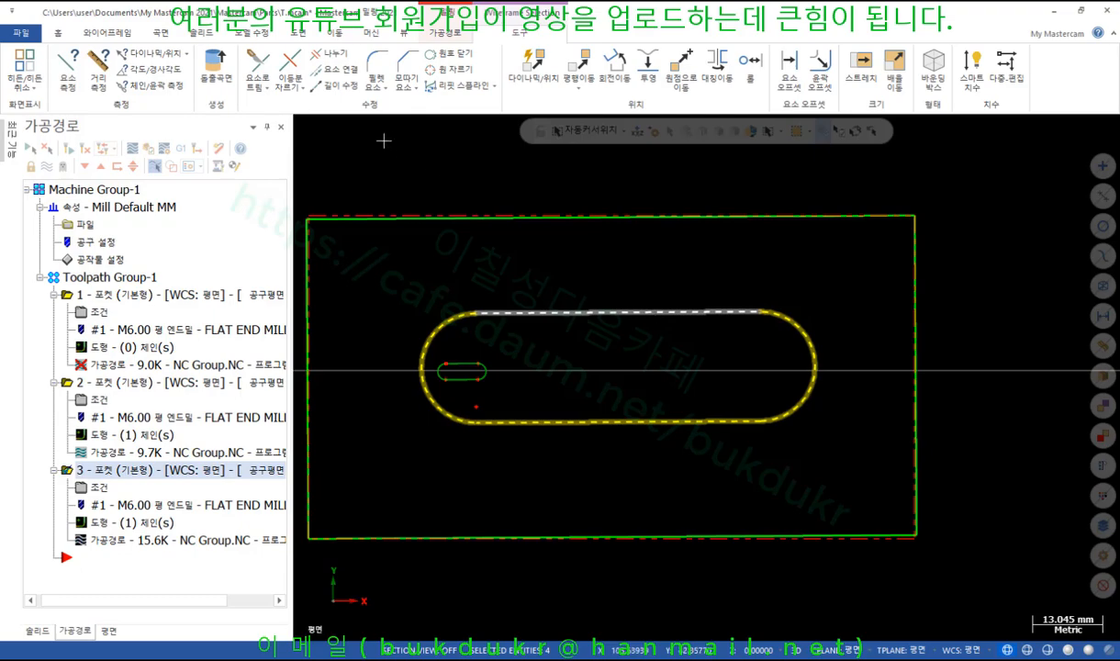
pyautogui.click(336, 34)
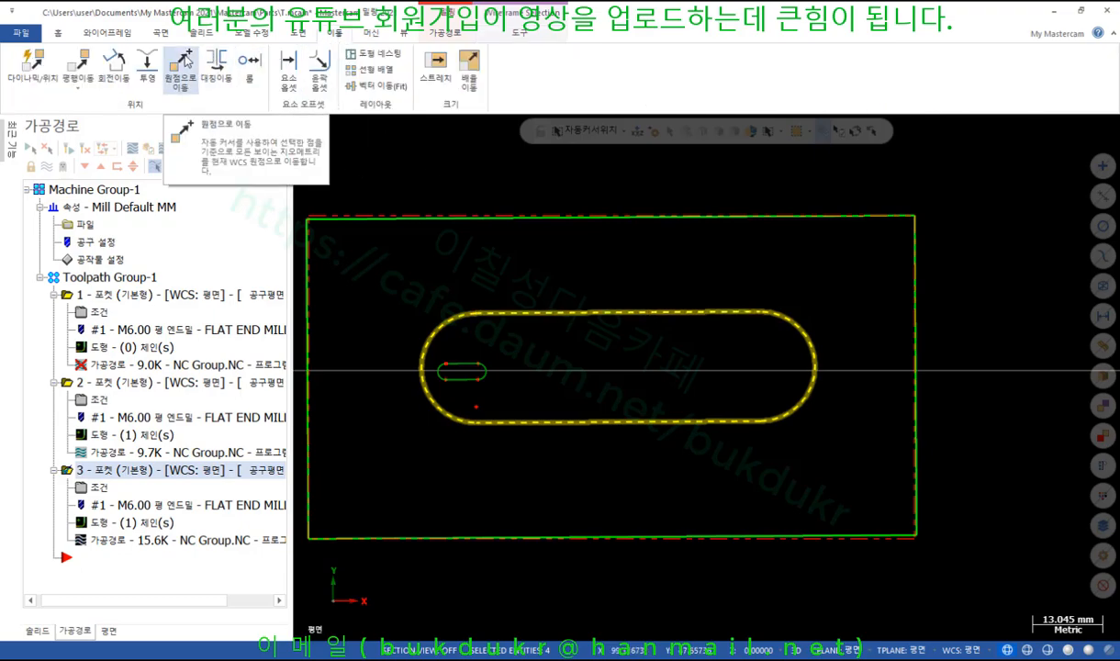
pyautogui.click(107, 33)
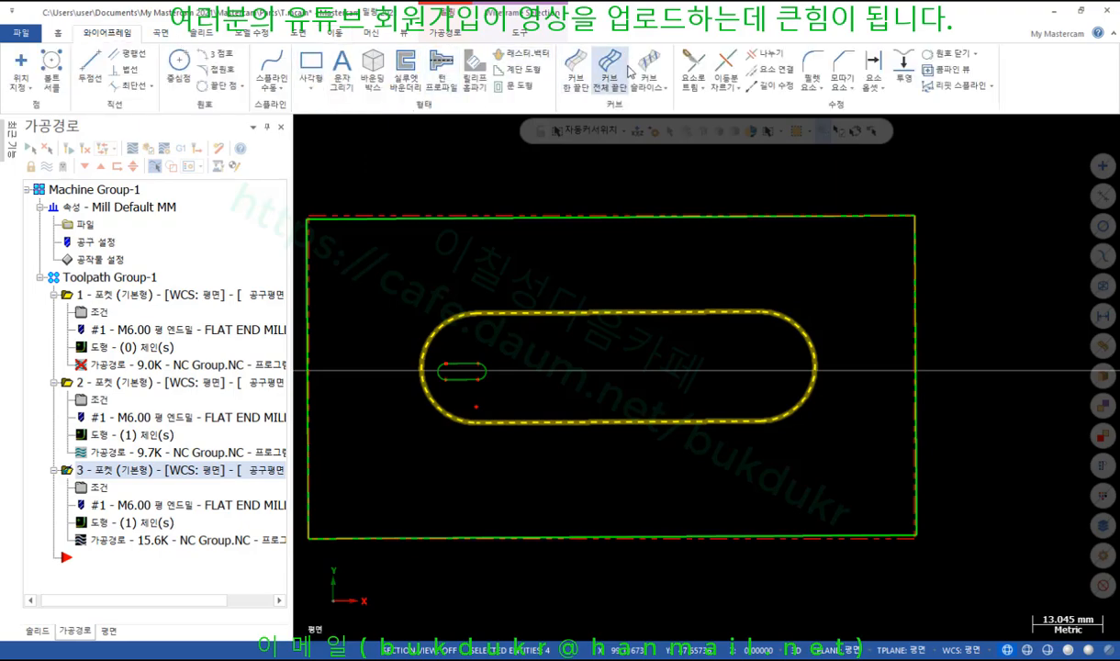
pyautogui.click(372, 66)
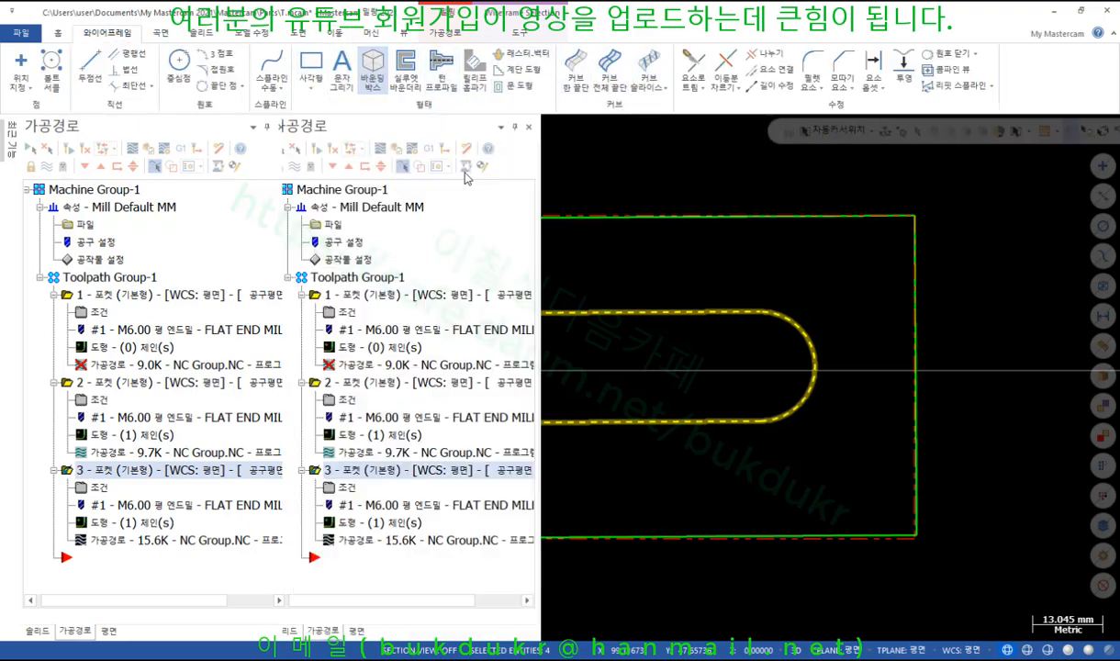
pyautogui.scroll(-1, 818, 288)
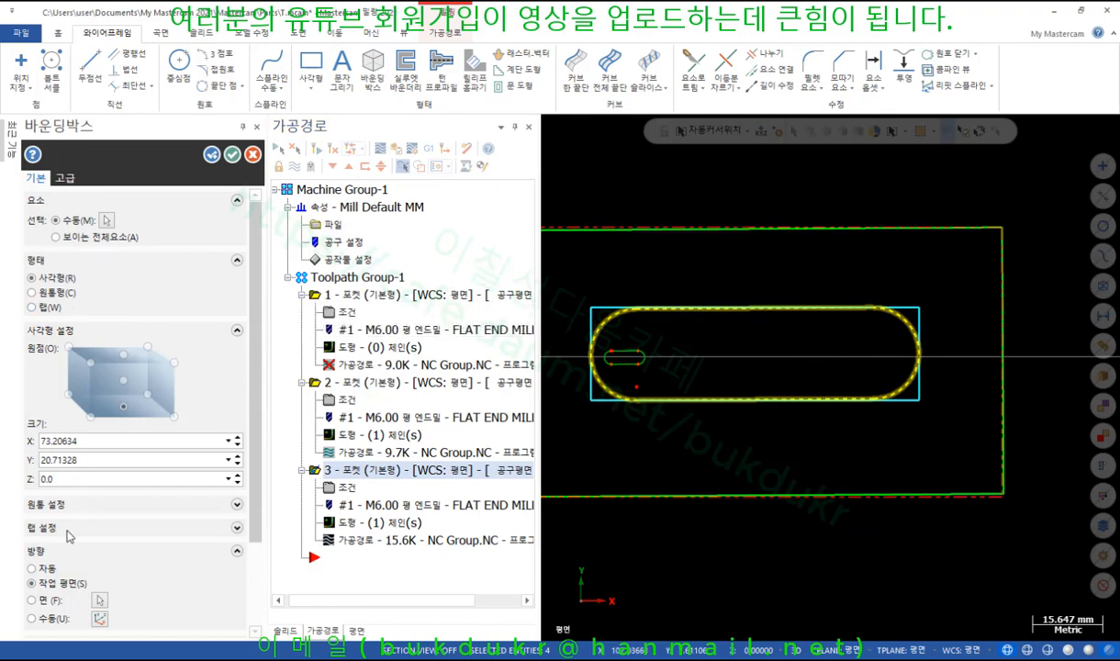
pyautogui.moveTo(254, 478); pyautogui.dragTo(257, 559)
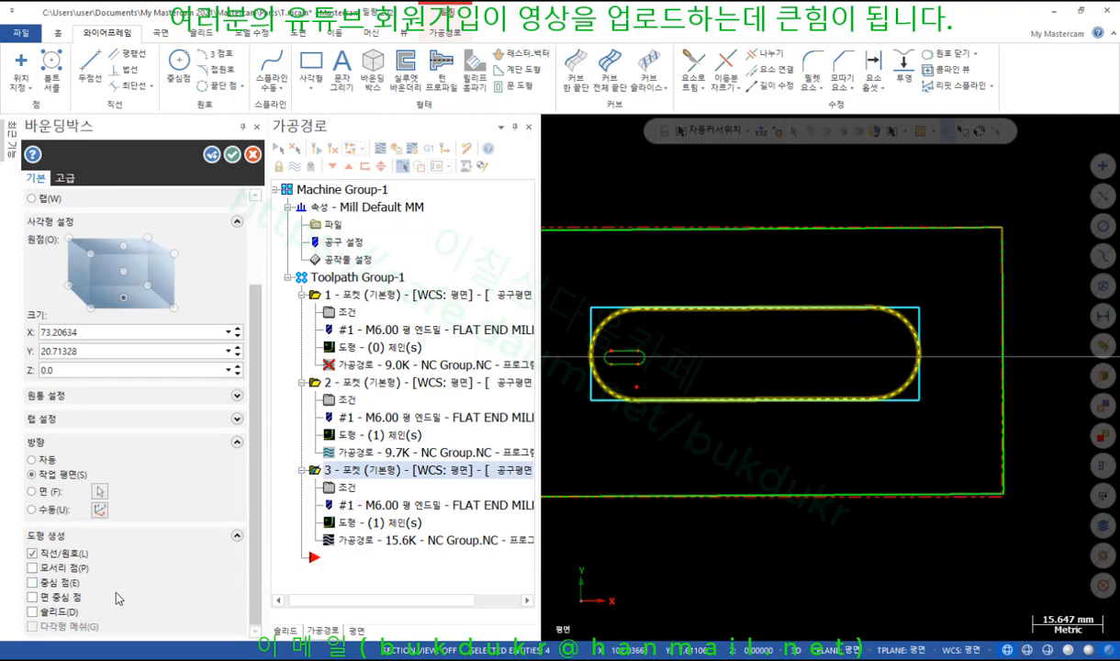
pyautogui.click(32, 582)
pyautogui.moveTo(255, 333); pyautogui.dragTo(244, 231)
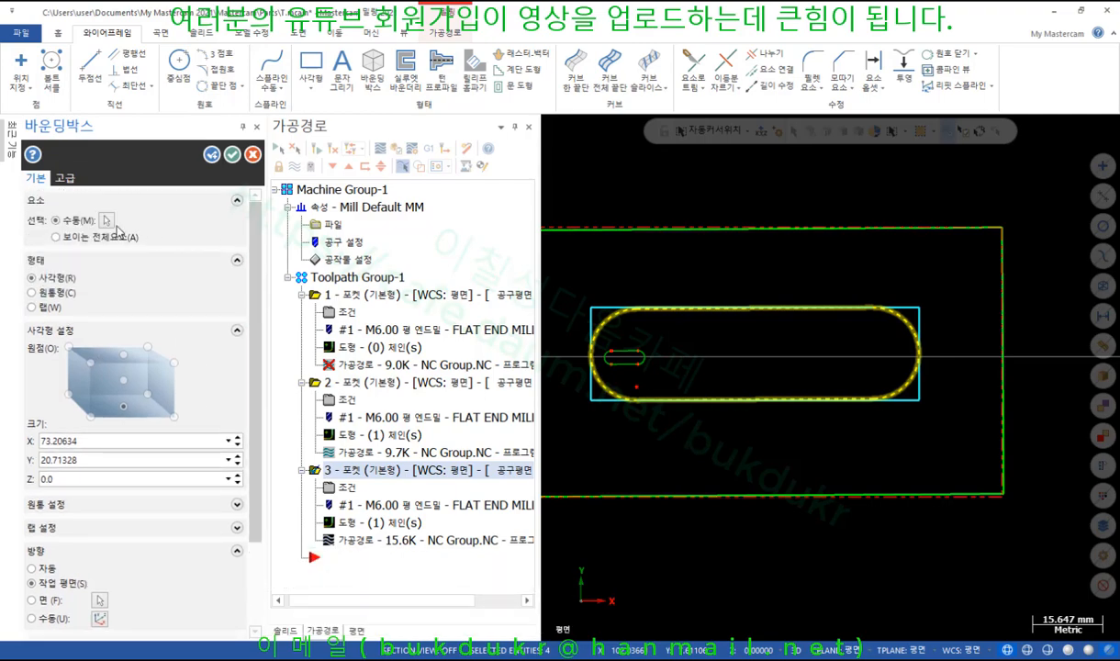
pyautogui.click(232, 154)
# Try basing the third pocket's ramp entry on the first selected geometry position
pyautogui.scroll(2, 615, 343)
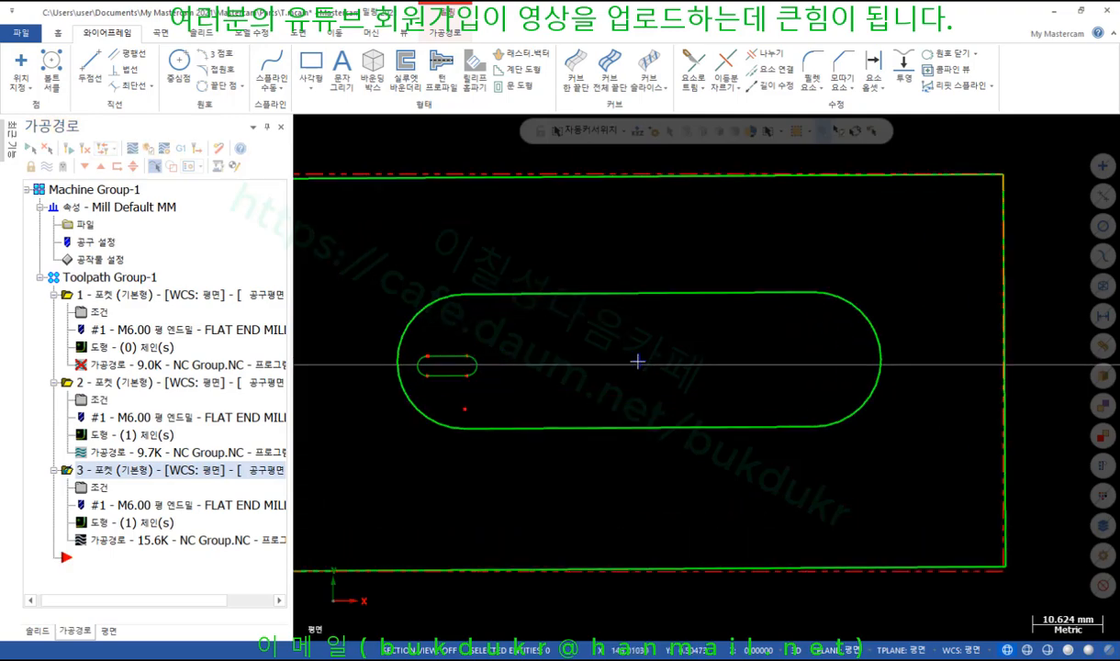
pyautogui.click(640, 427)
pyautogui.scroll(3, 557, 400)
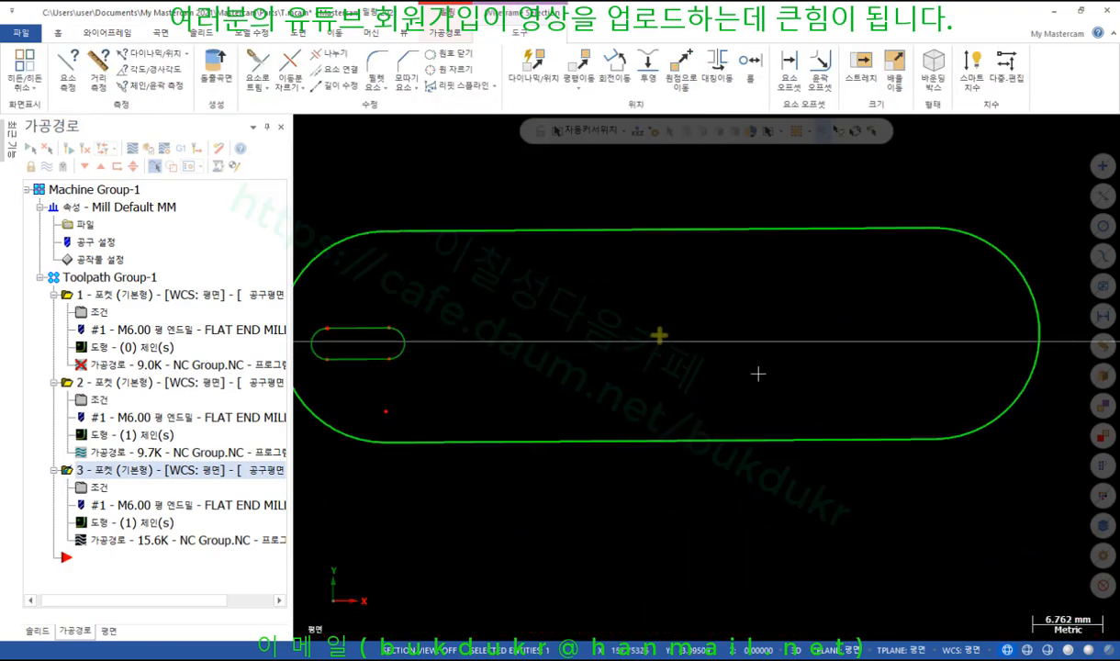
pyautogui.scroll(-1, 757, 370)
pyautogui.moveTo(696, 365); pyautogui.dragTo(703, 332, button='middle')
pyautogui.scroll(2, 685, 349)
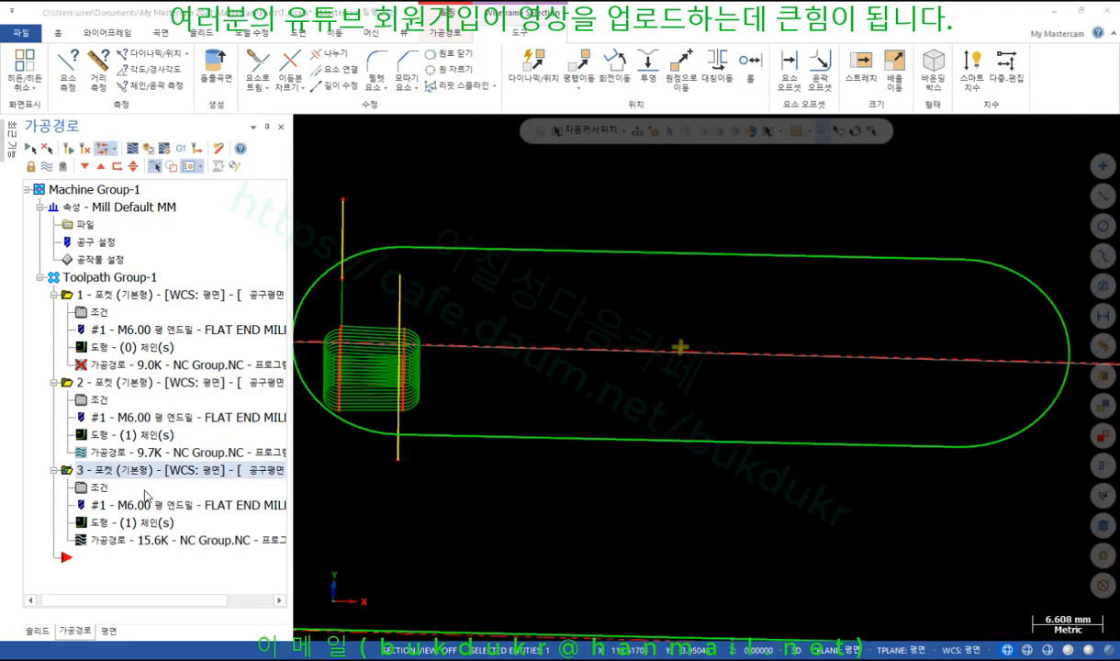
pyautogui.click(101, 489)
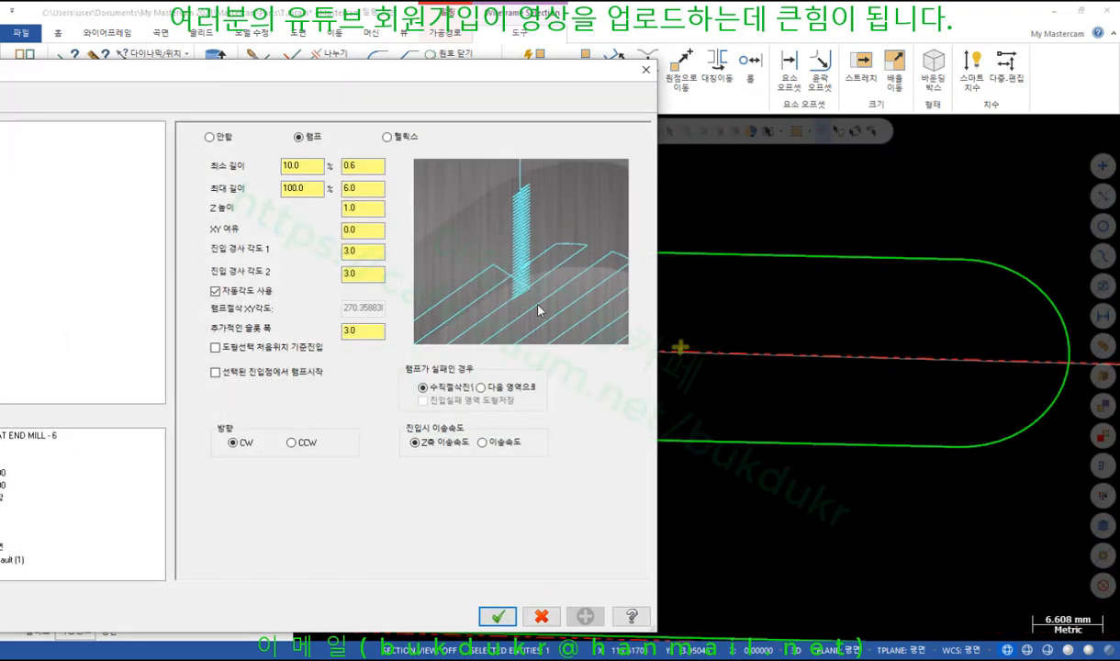
pyautogui.click(216, 348)
pyautogui.moveTo(322, 68); pyautogui.dragTo(681, 187)
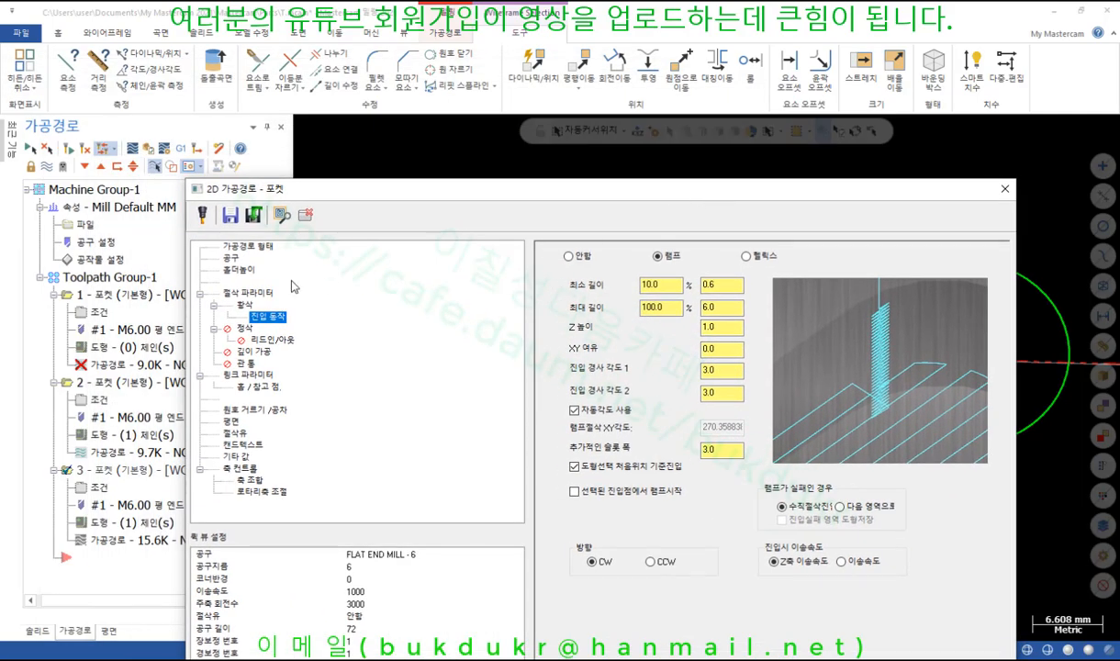
# Add the slot's center point as a second chain to the third pocket's geometry
pyautogui.click(250, 245)
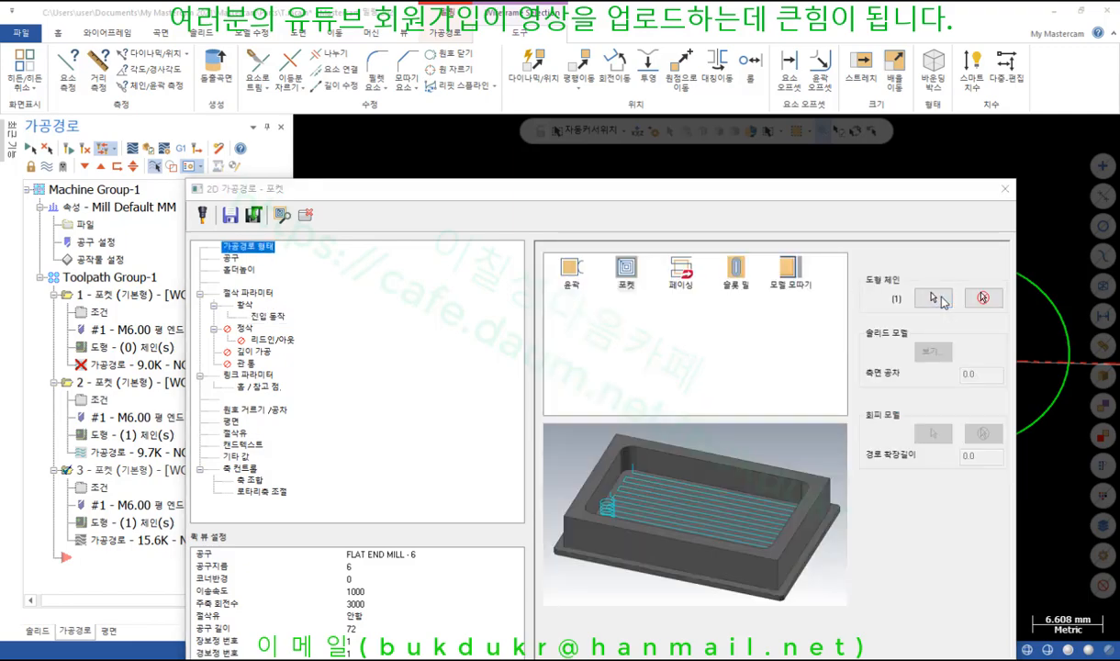
pyautogui.click(901, 289)
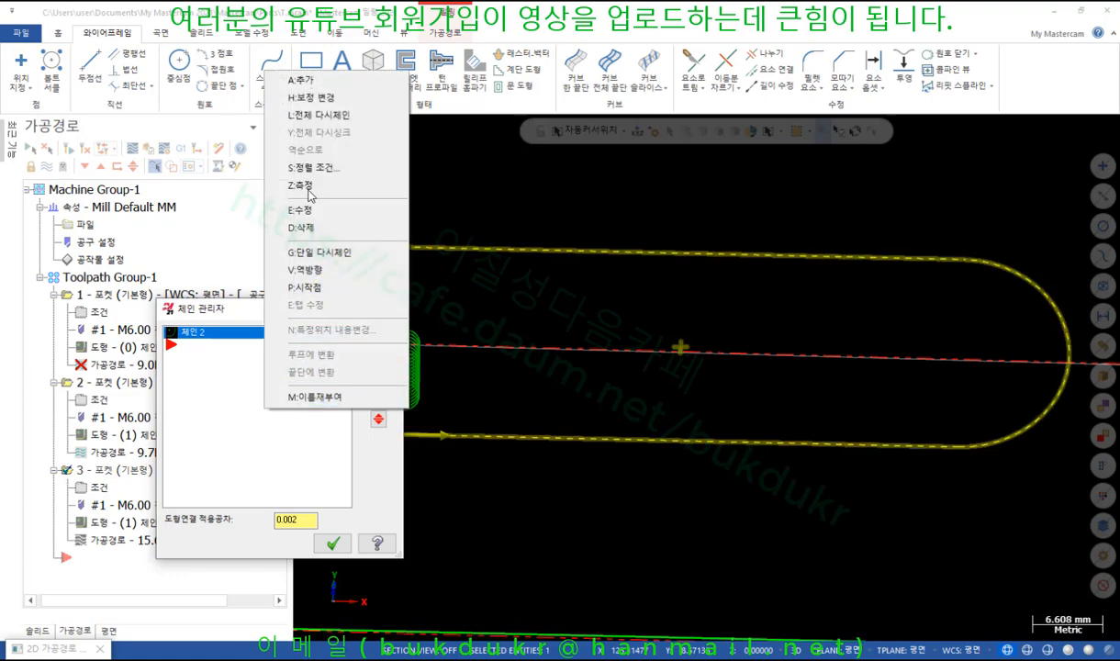
pyautogui.click(299, 77)
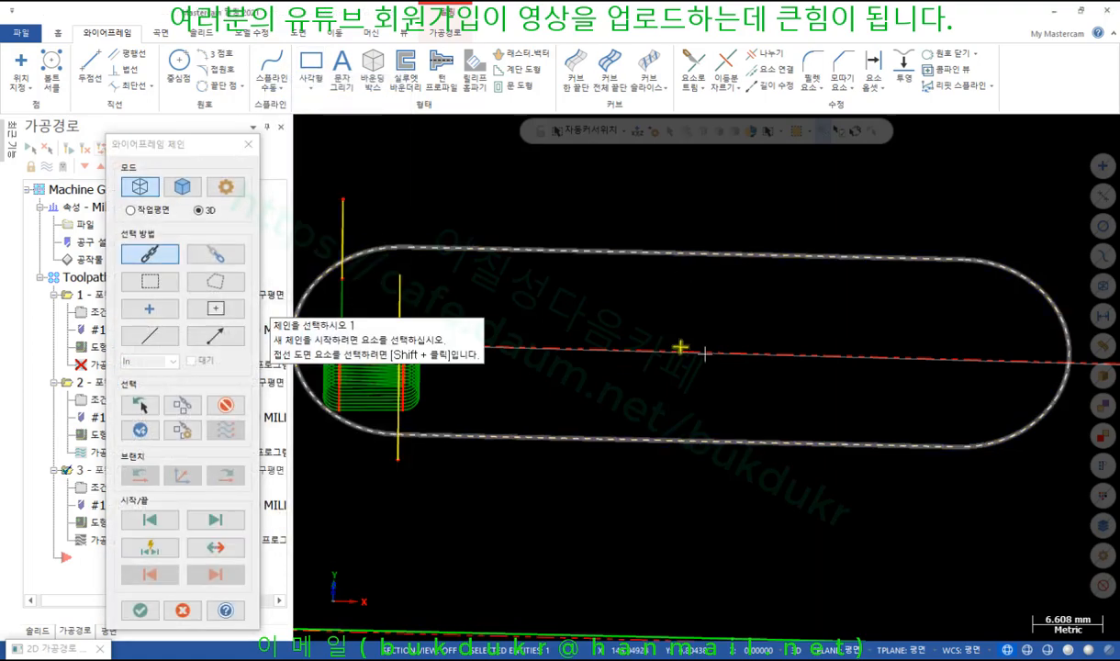
pyautogui.click(139, 611)
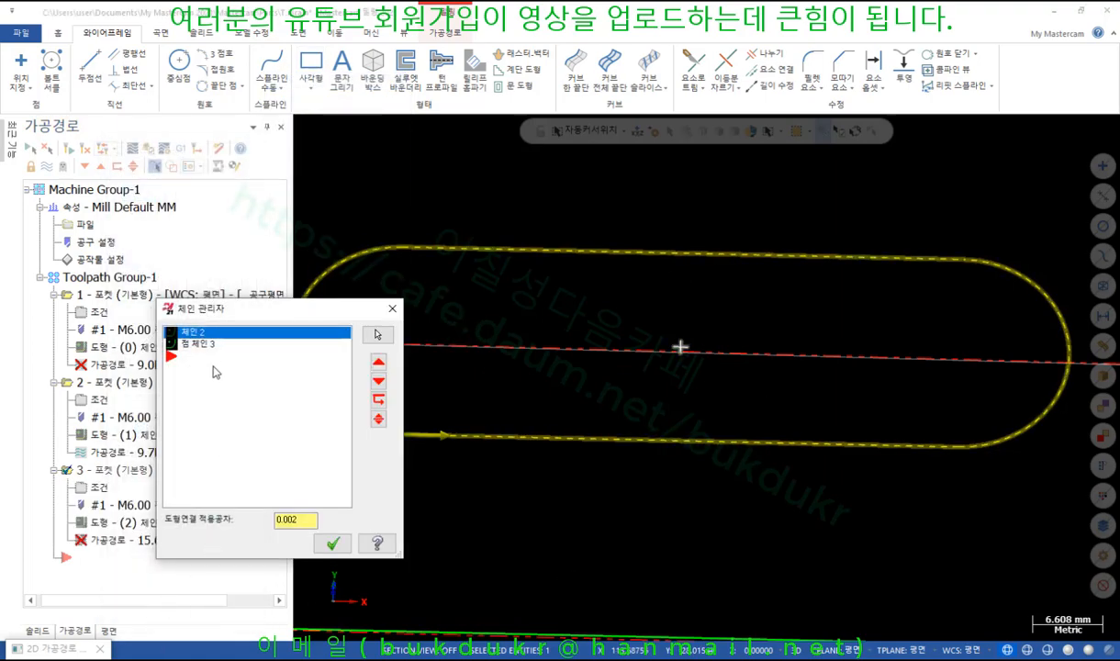
# Move the point chain ahead of the slot's contour chain and accept the chain order
pyautogui.click(212, 356)
pyautogui.click(225, 343)
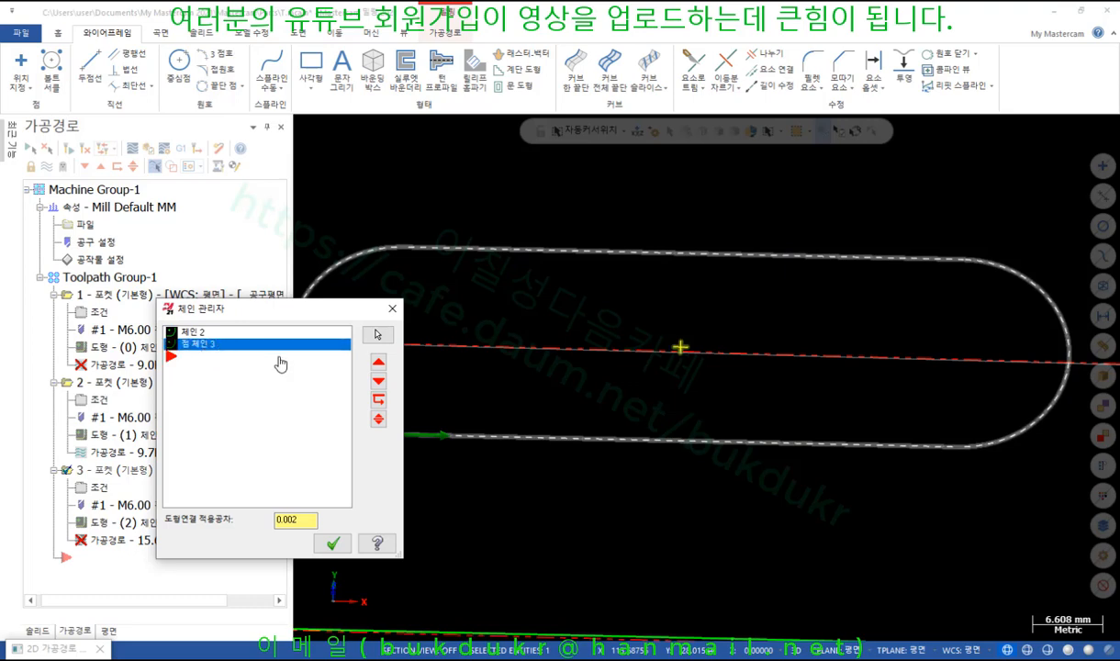
pyautogui.click(378, 363)
pyautogui.click(206, 358)
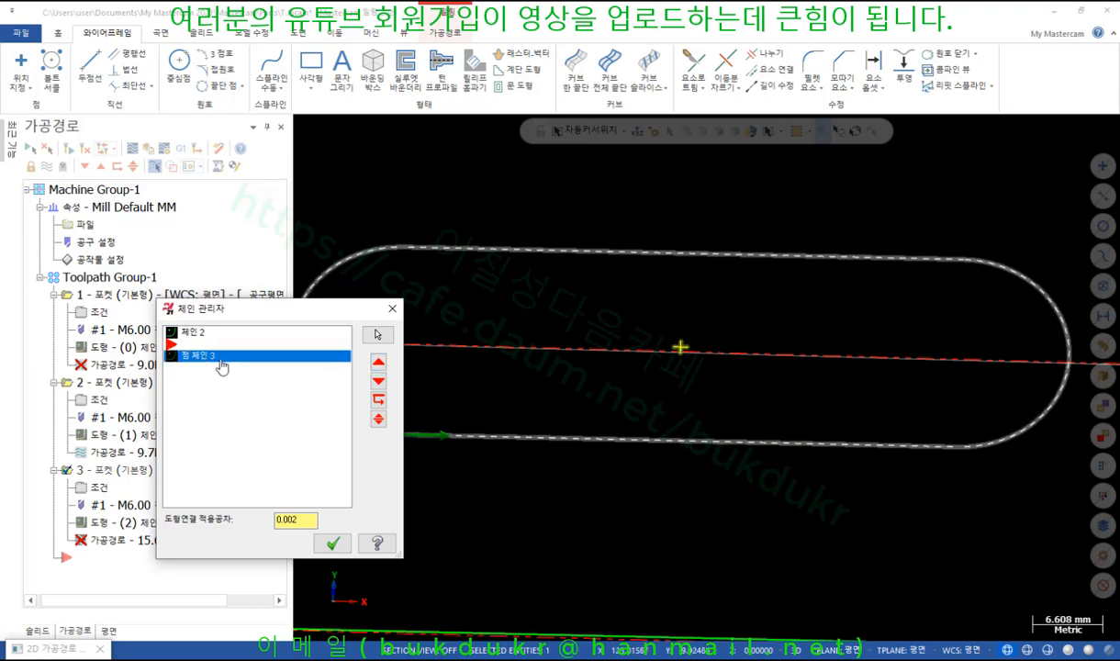
pyautogui.moveTo(202, 364); pyautogui.dragTo(204, 332)
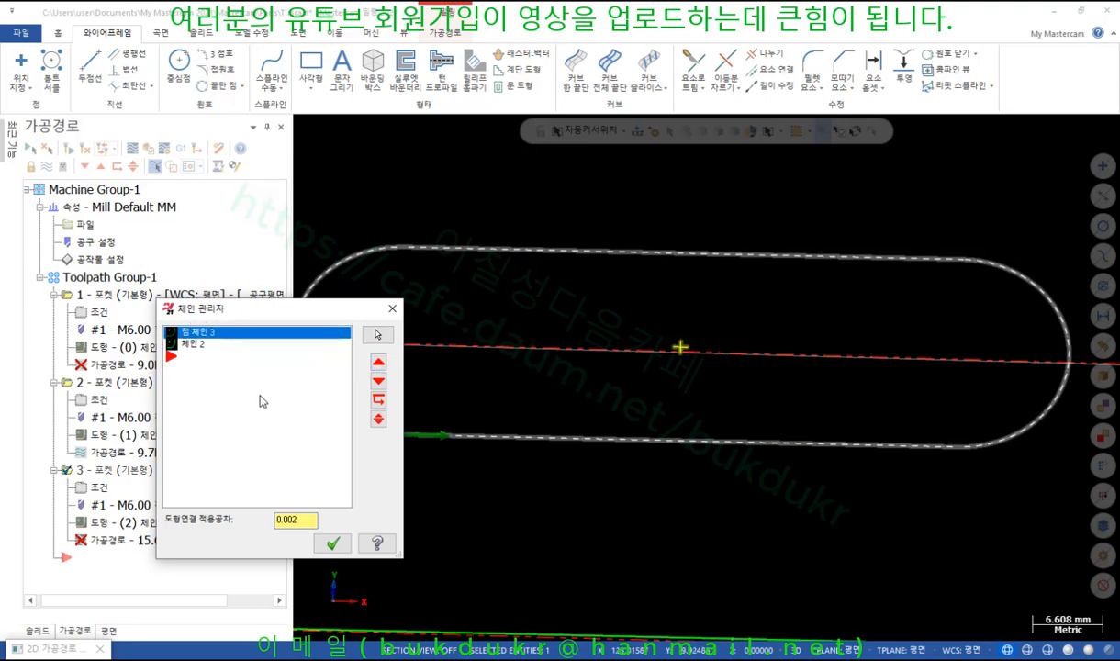
pyautogui.click(333, 543)
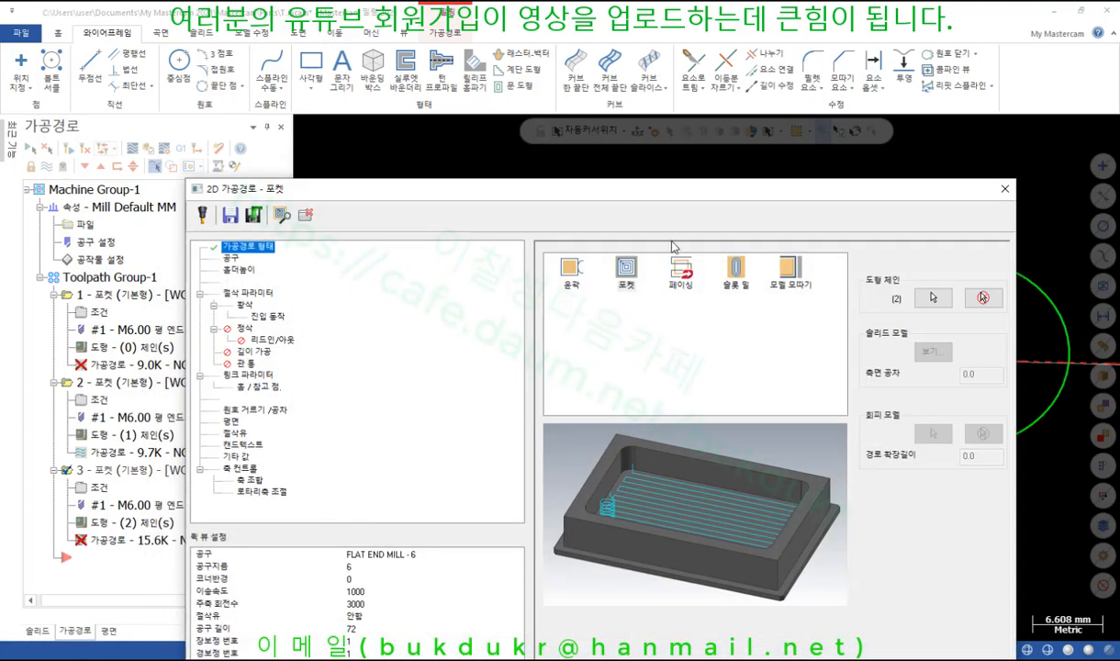
# Preview the third pocket's toolpath with the point chain, review its entry motion settings, and discard the parameter changes
pyautogui.moveTo(538, 203); pyautogui.dragTo(704, 480)
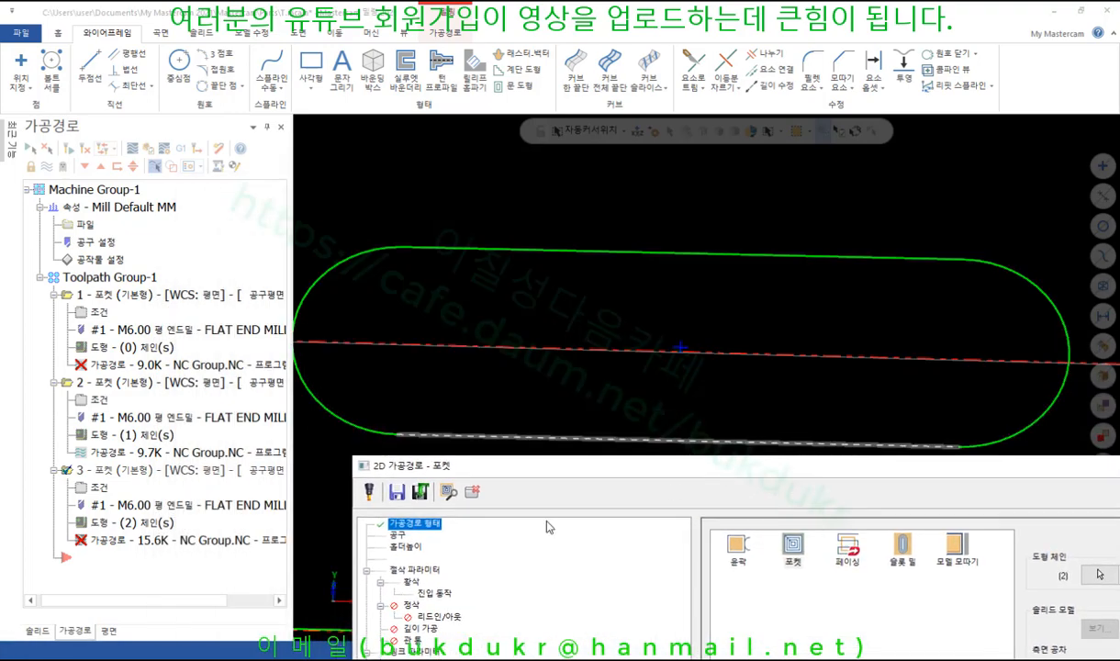
pyautogui.click(449, 492)
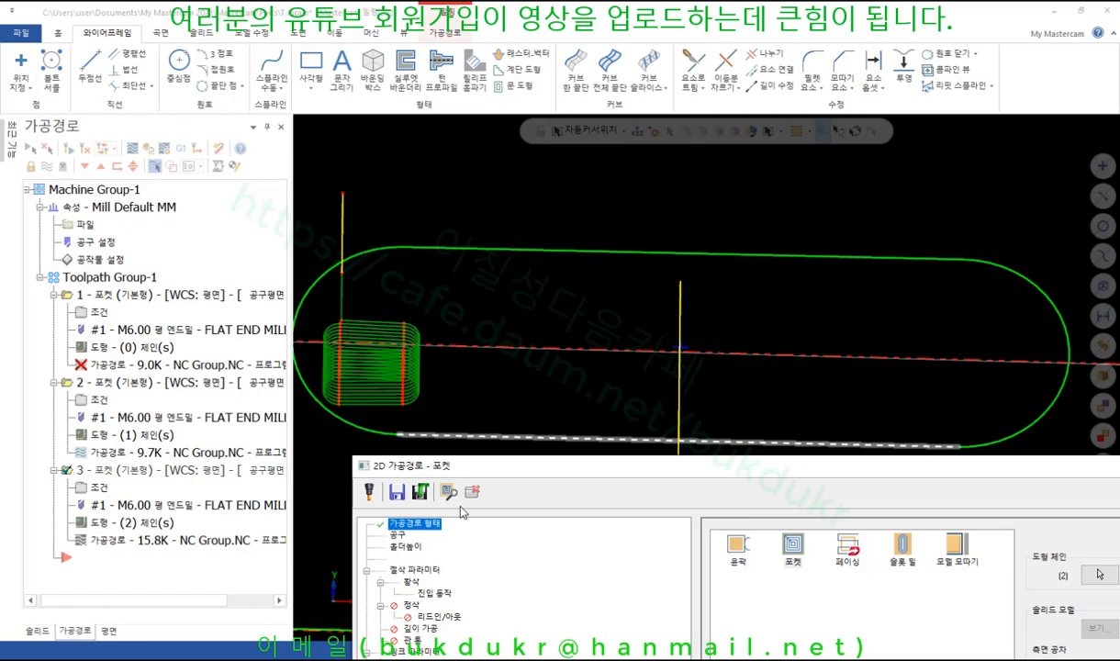
pyautogui.moveTo(570, 466); pyautogui.dragTo(424, 51)
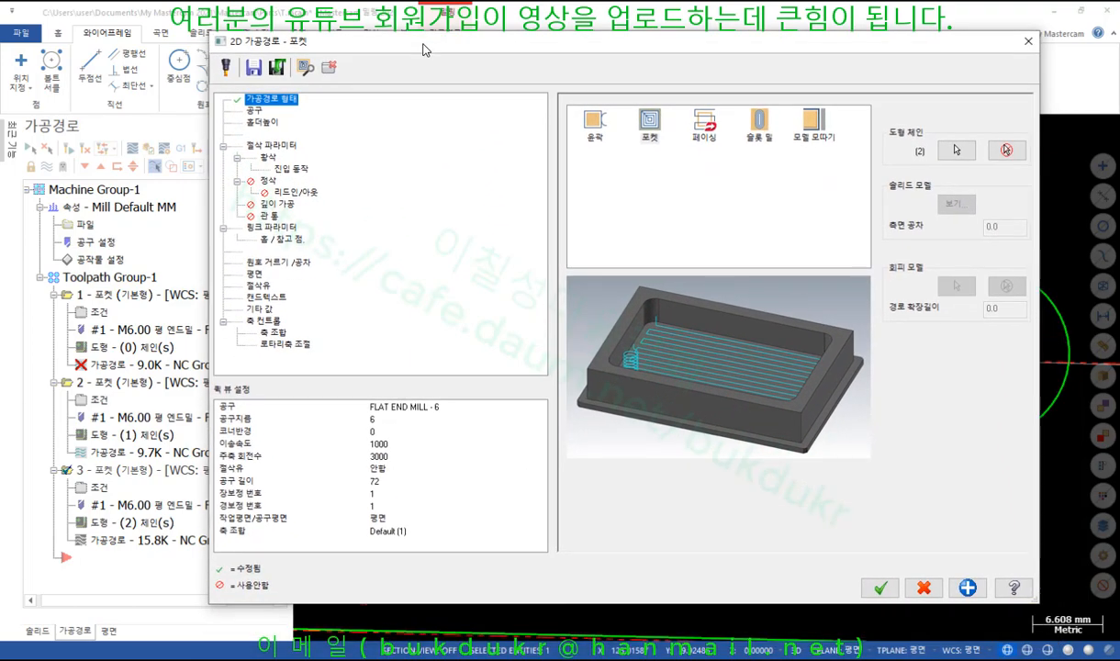
pyautogui.click(300, 170)
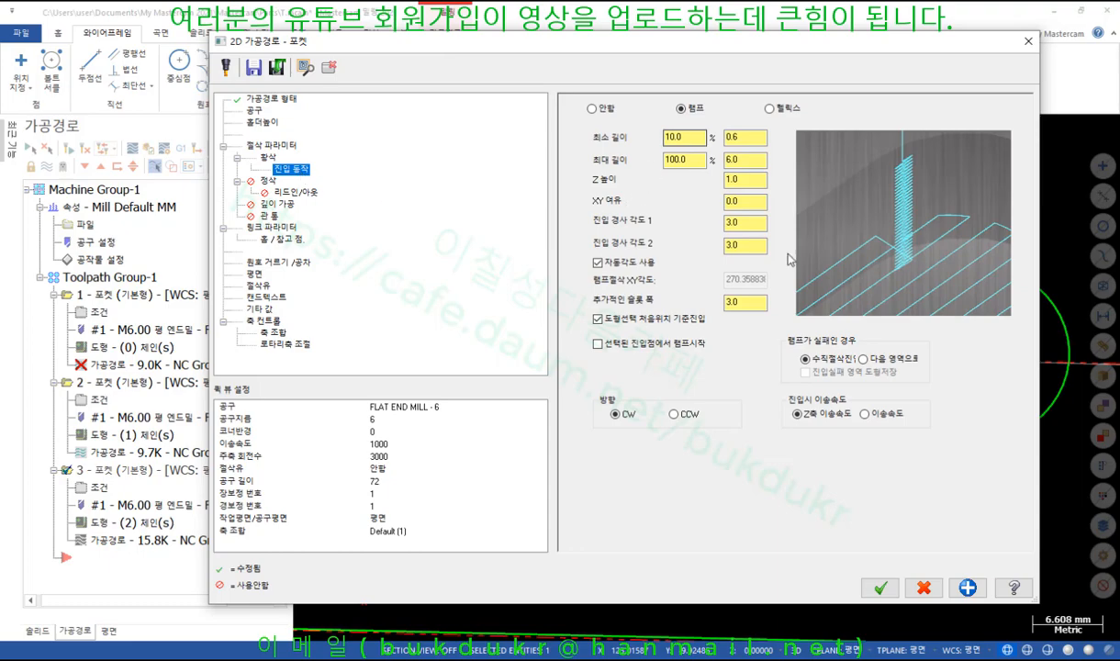
pyautogui.click(879, 588)
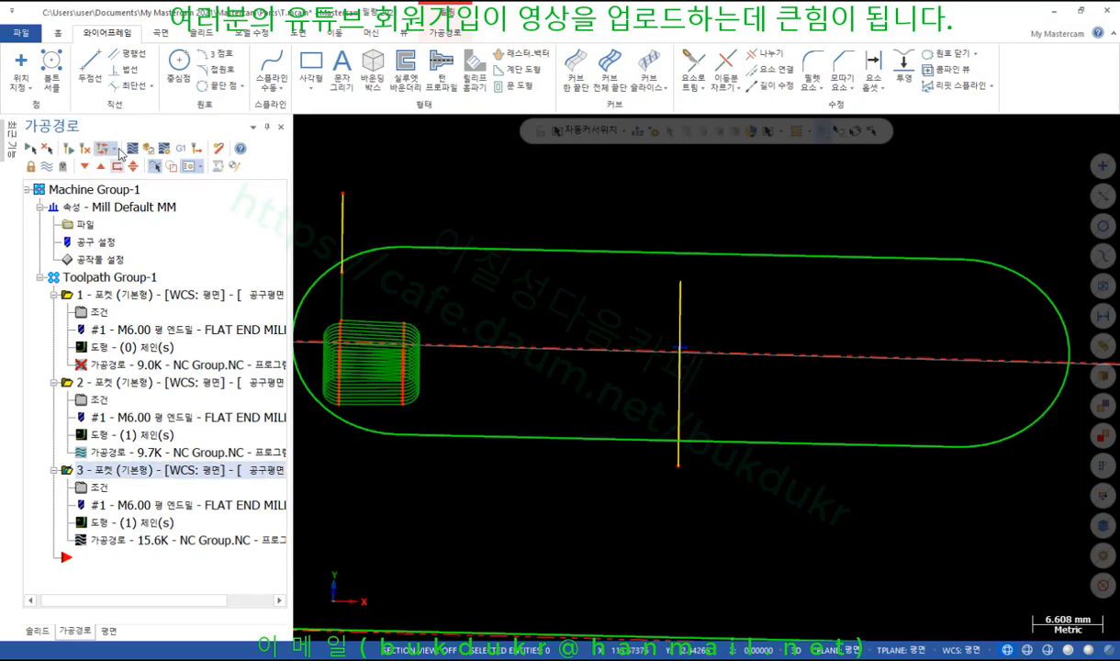
pyautogui.click(68, 150)
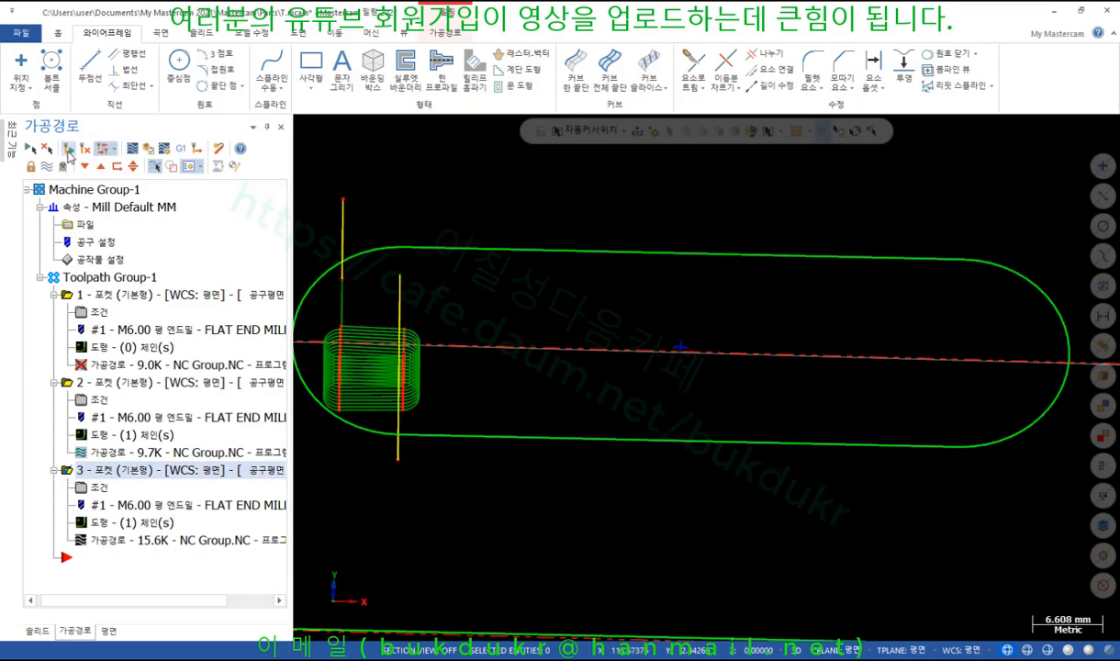
# Turn on the toolpath display of feed-type and cutting moves, and compare the second and third pockets' toolpaths
pyautogui.scroll(-2, 762, 393)
pyautogui.moveTo(760, 393); pyautogui.dragTo(776, 366, button='middle')
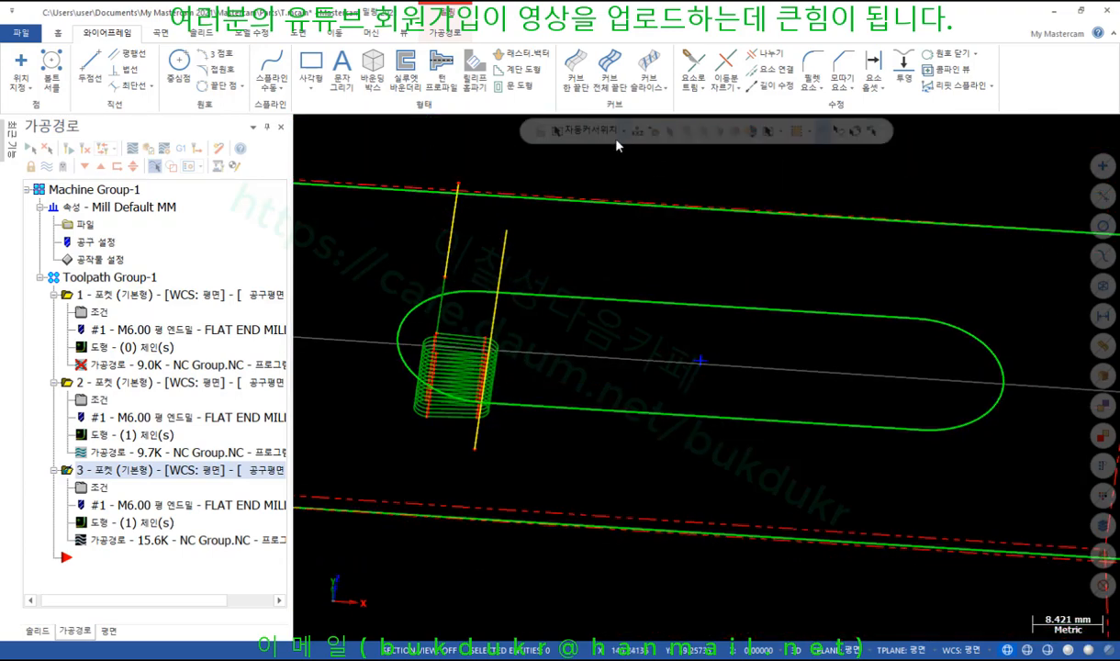
pyautogui.click(404, 34)
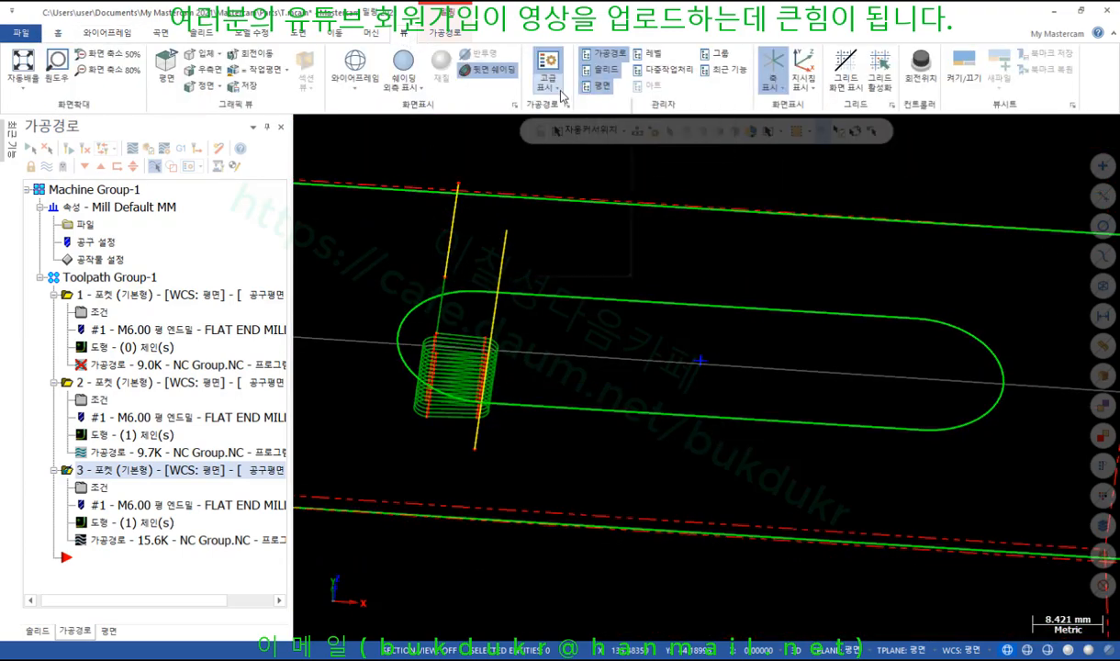
pyautogui.click(547, 76)
pyautogui.click(578, 183)
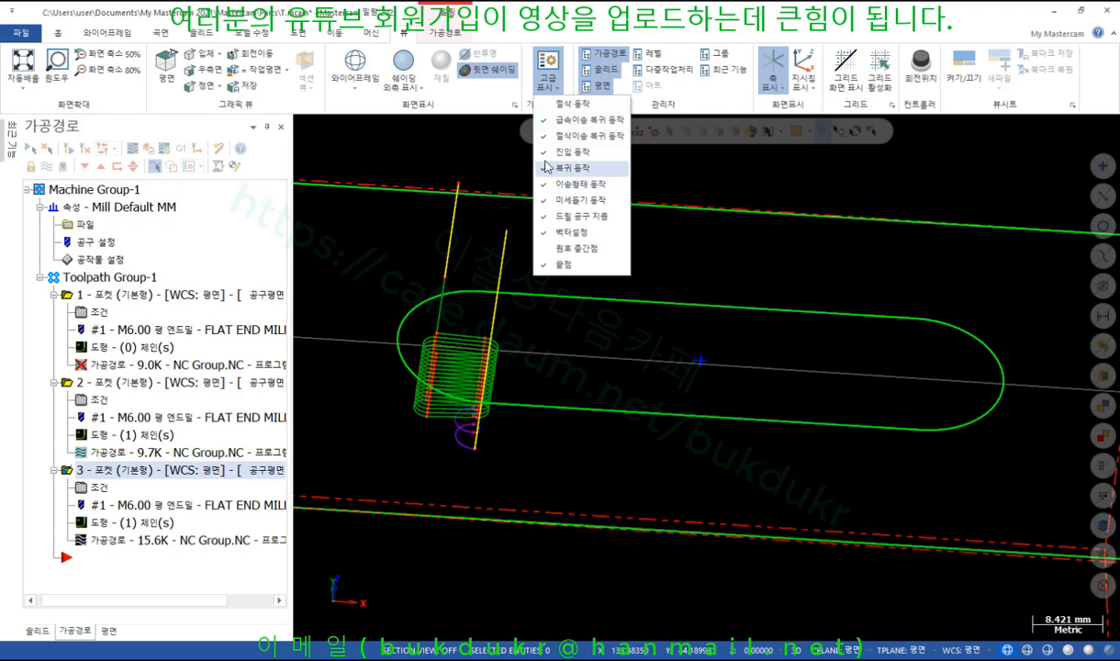
pyautogui.click(572, 104)
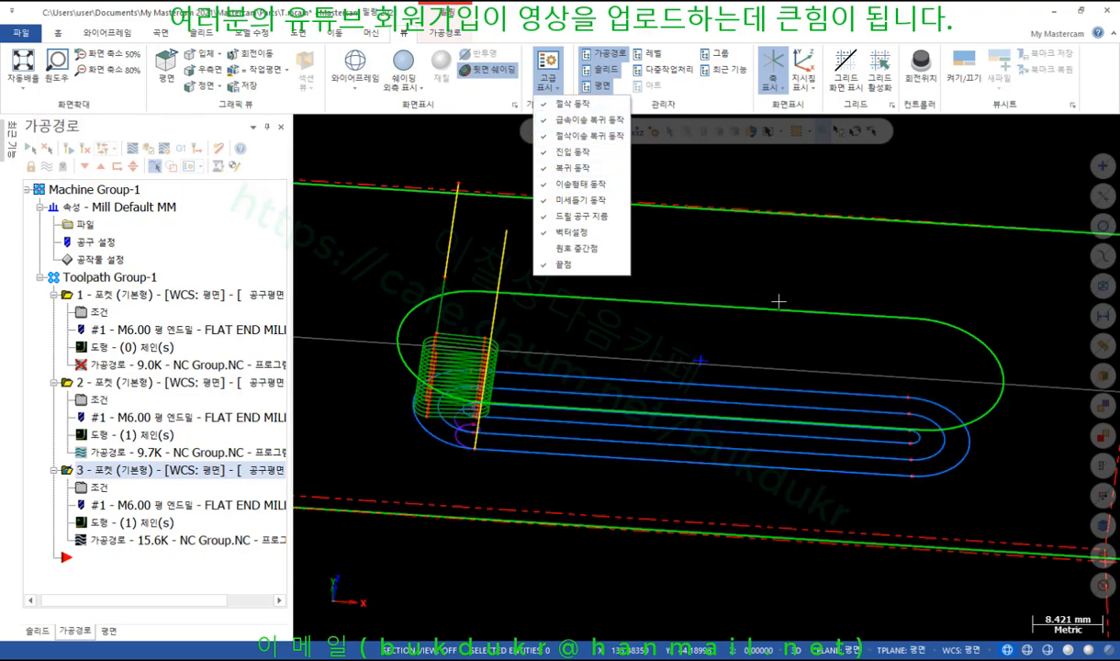
pyautogui.click(742, 284)
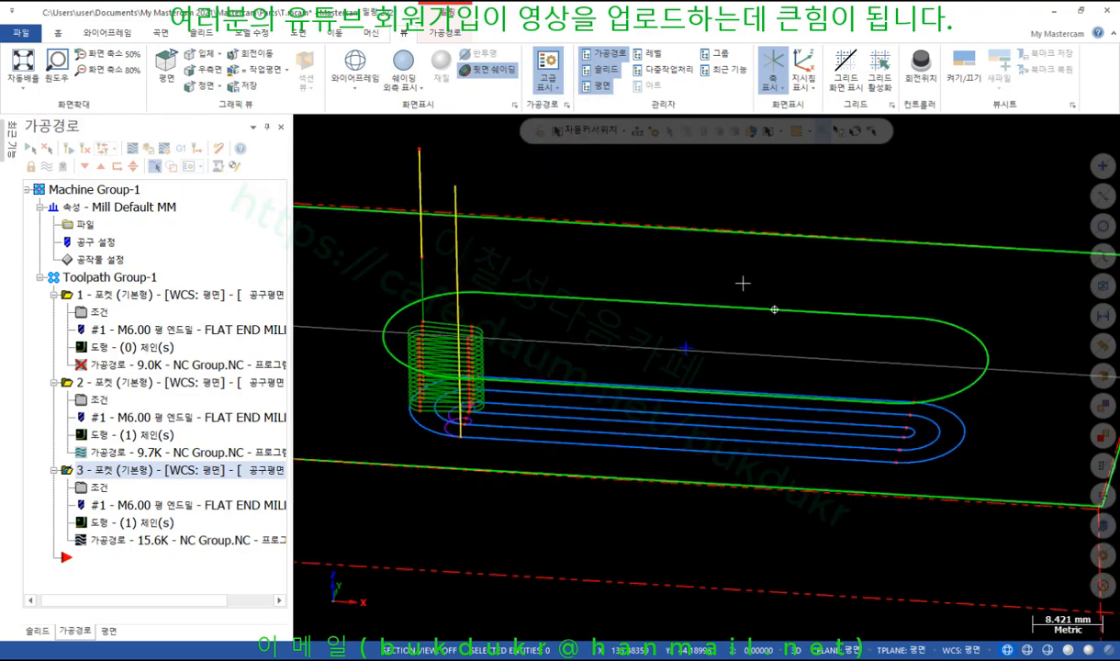
pyautogui.click(128, 384)
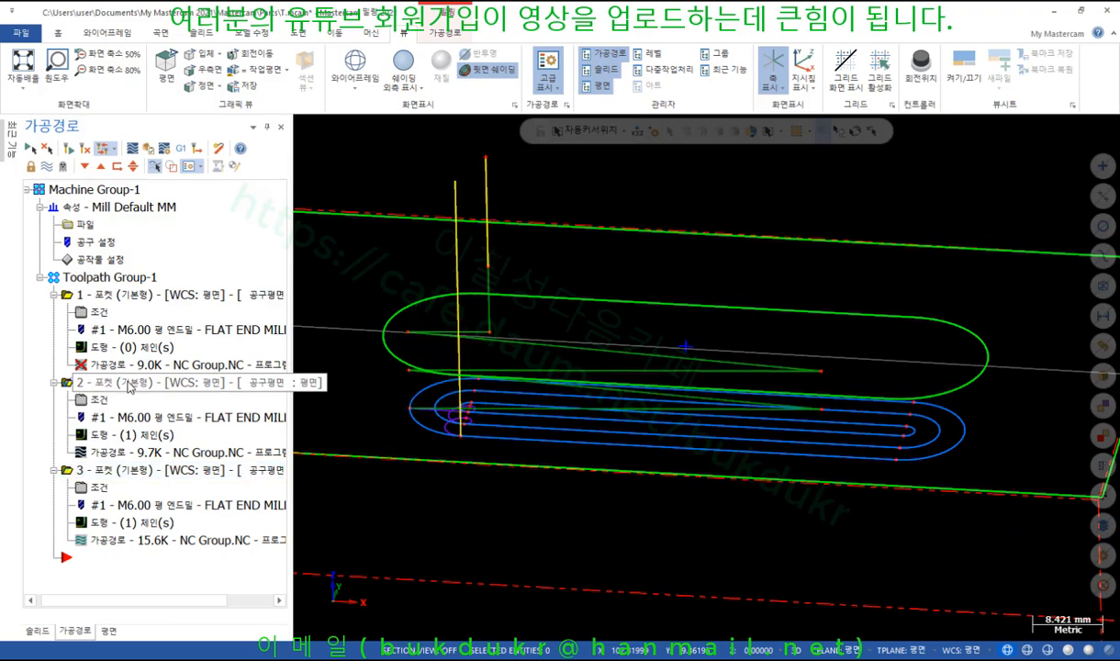
pyautogui.click(142, 474)
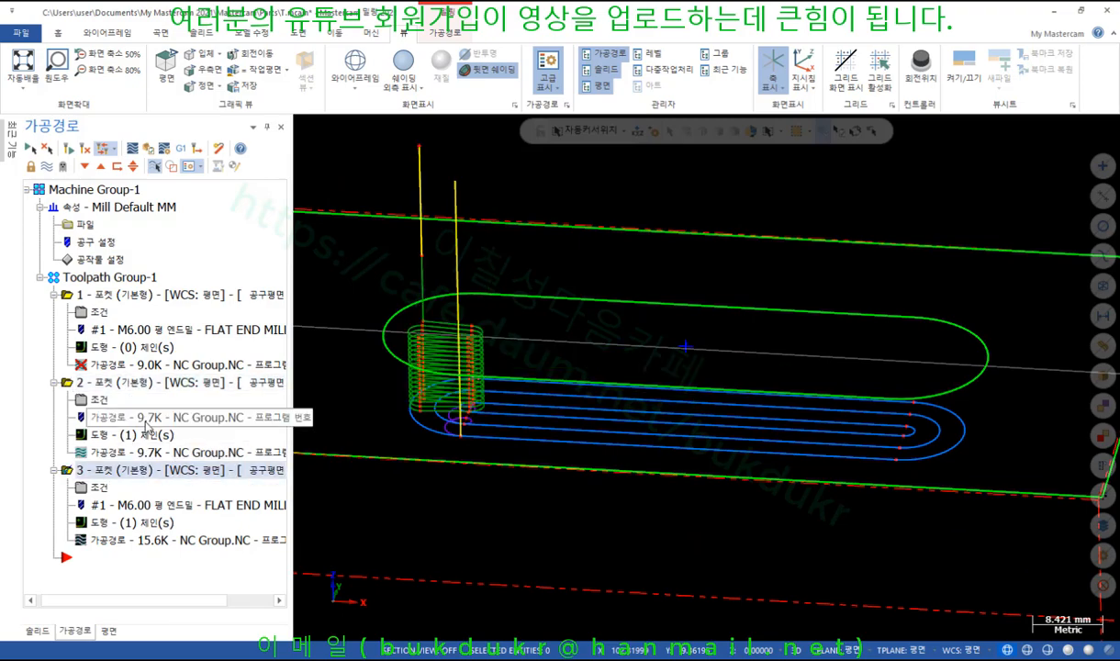
# Delete the first pocket operation, which has no geometry chain, from the toolpath group
pyautogui.click(145, 300)
pyautogui.press('Delete')
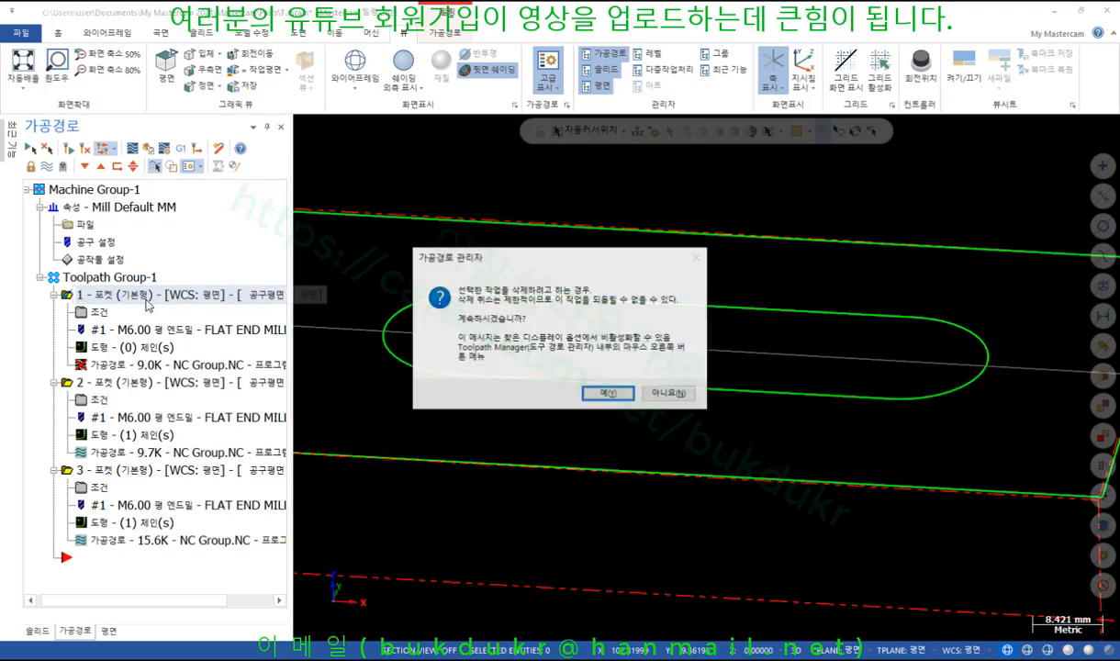
pyautogui.click(597, 389)
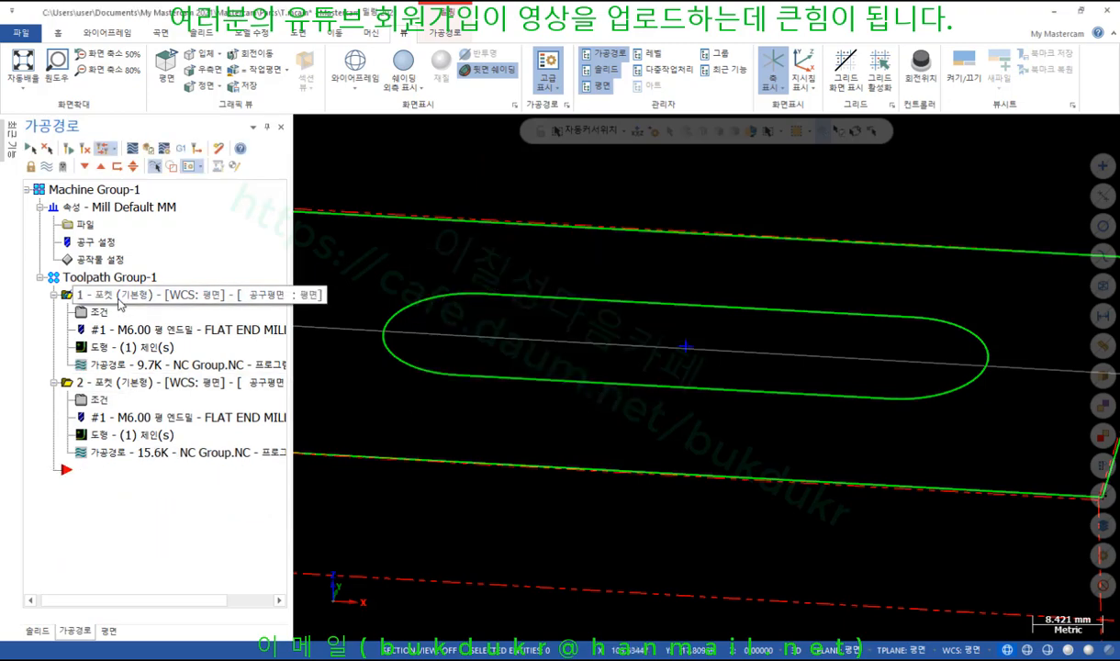
# Delete the first of the two pocket operations and check the remaining pocket's point and contour chains
pyautogui.press('Delete')
pyautogui.click(610, 394)
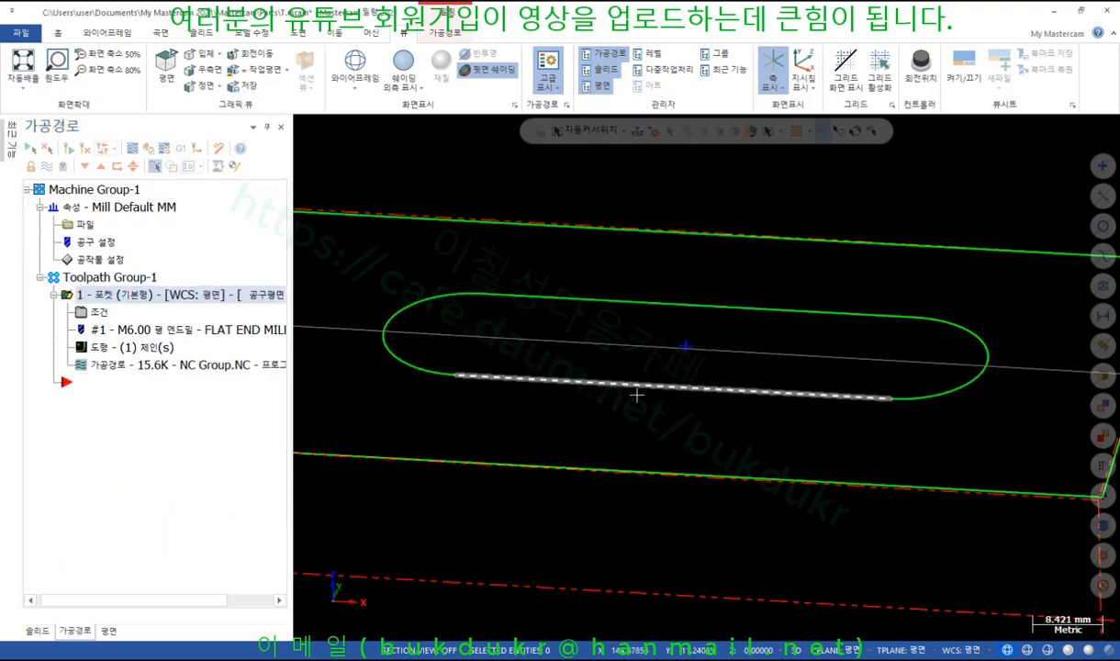
pyautogui.click(106, 351)
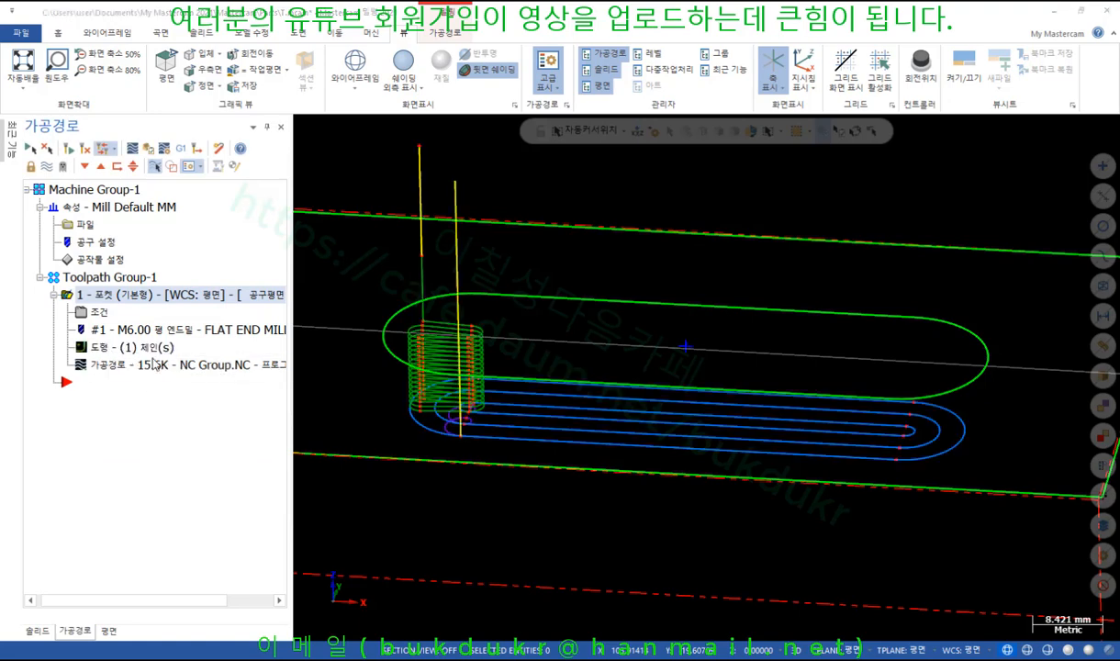
pyautogui.click(209, 334)
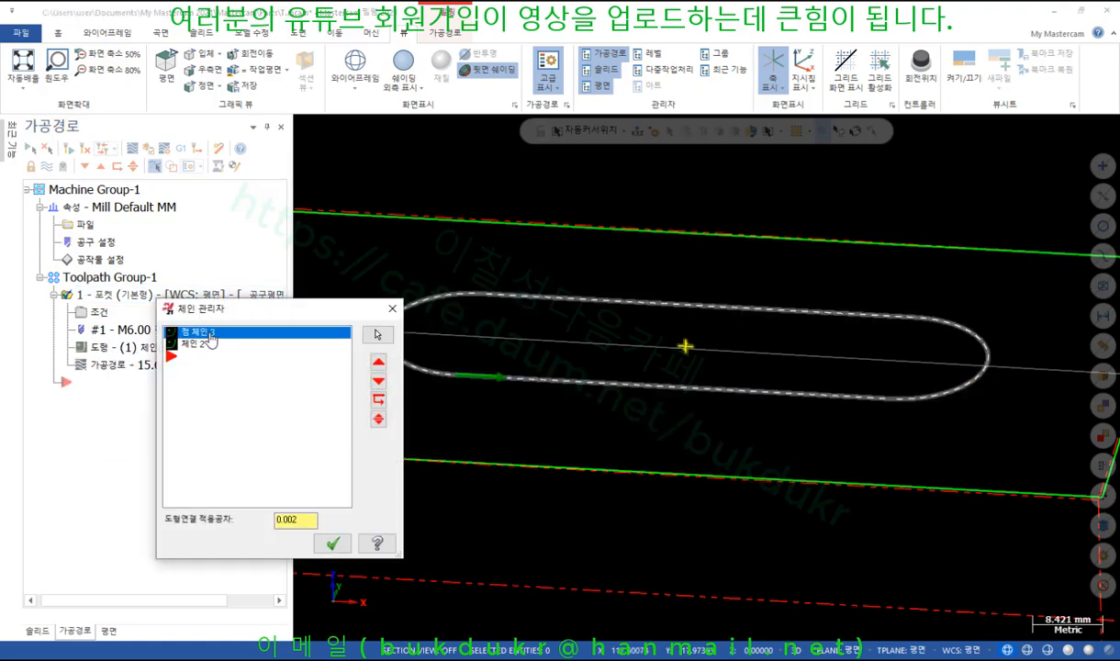
pyautogui.click(195, 344)
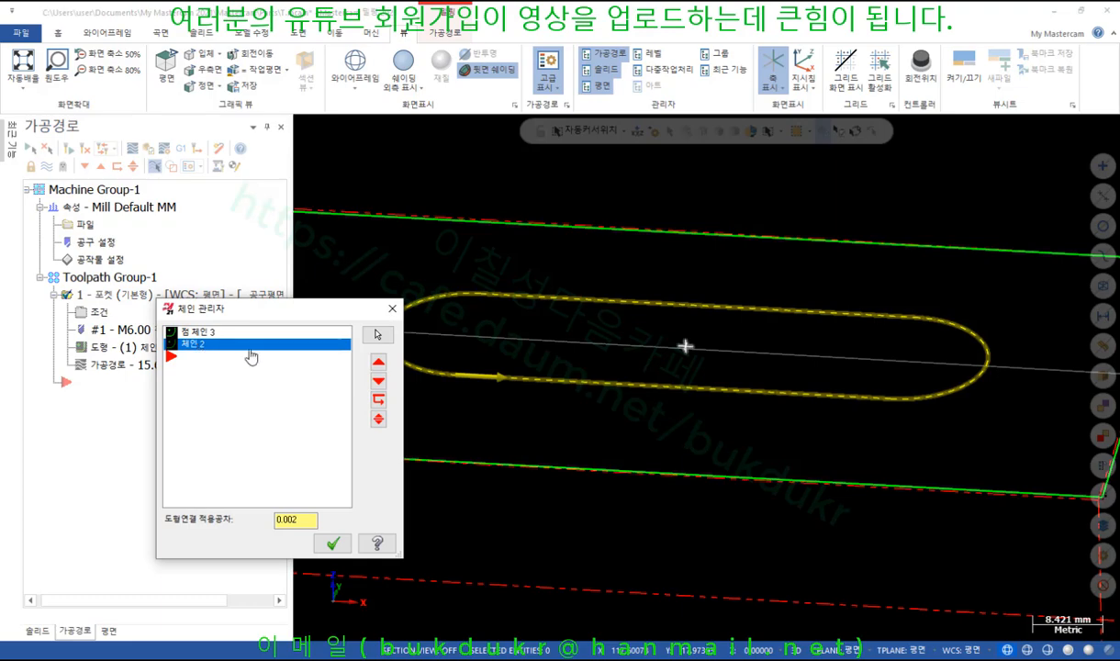
pyautogui.click(332, 542)
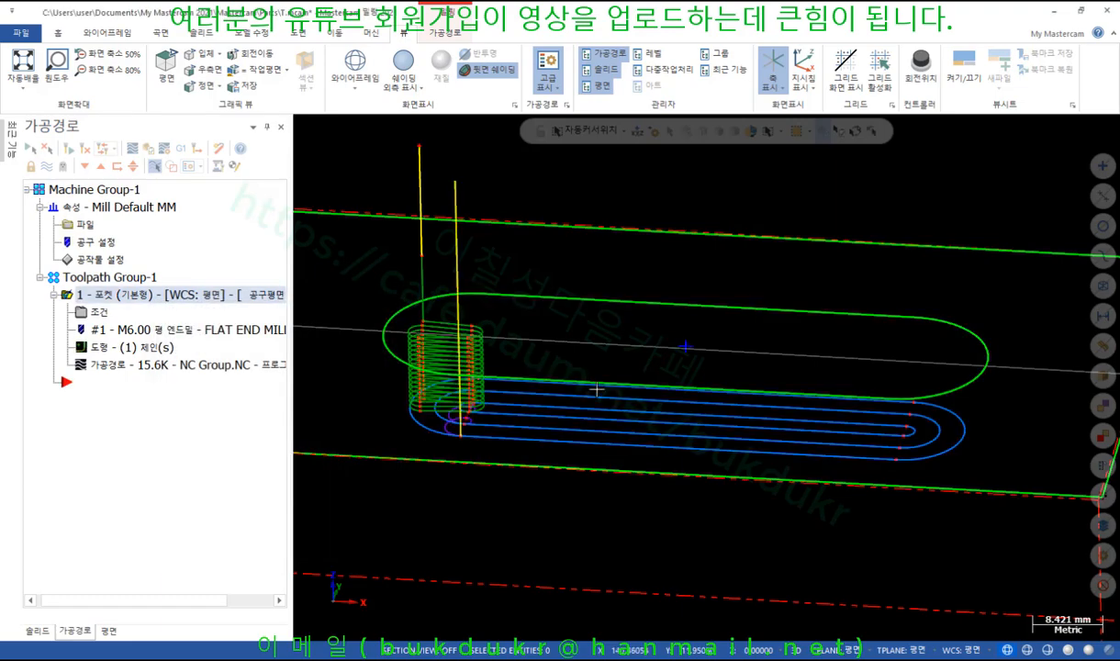
# Enable entry at the first selected geometry position (도형선택 처음위치 기준진입) in the pocket's ramp entry settings and regenerate the toolpath
pyautogui.scroll(3, 489, 353)
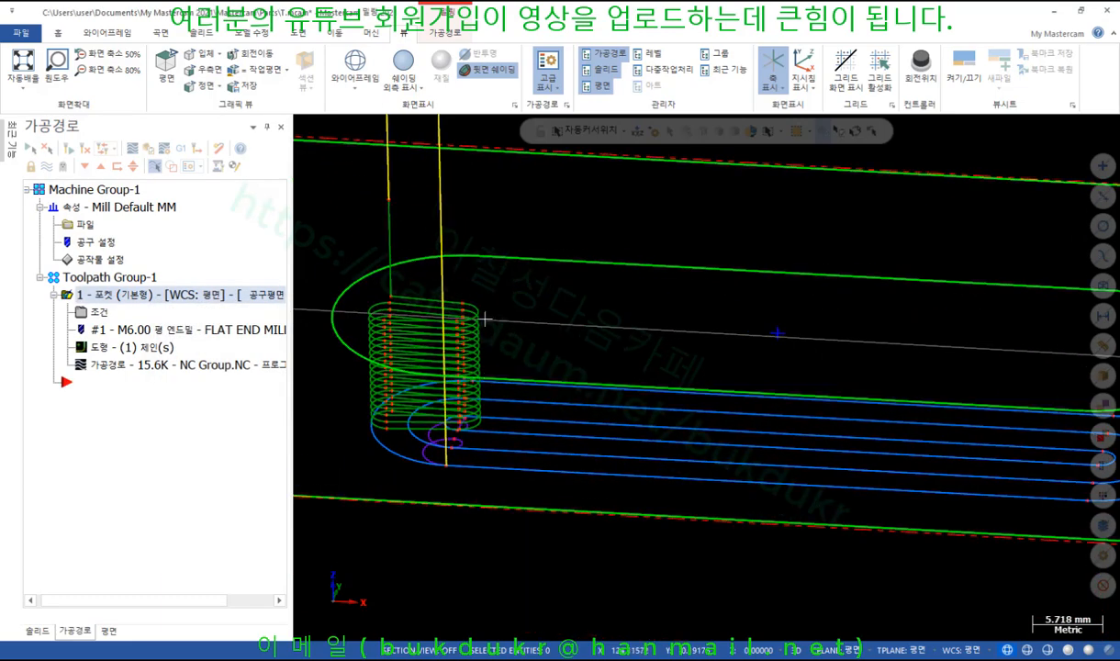
pyautogui.moveTo(485, 319); pyautogui.dragTo(490, 325, button='middle')
pyautogui.click(99, 314)
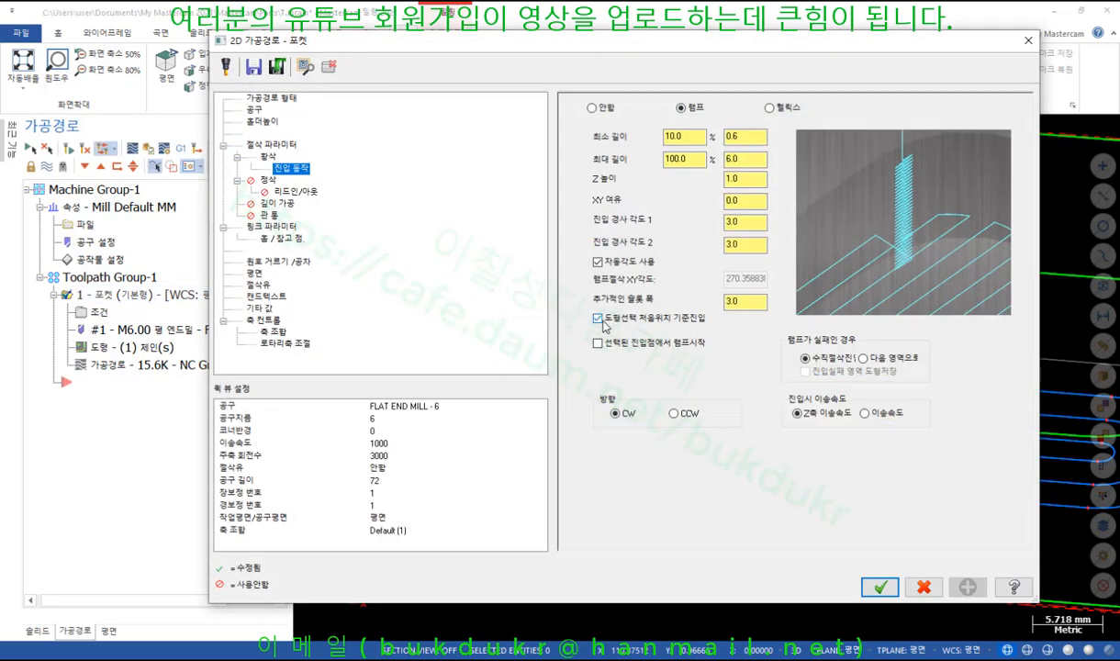
pyautogui.click(867, 584)
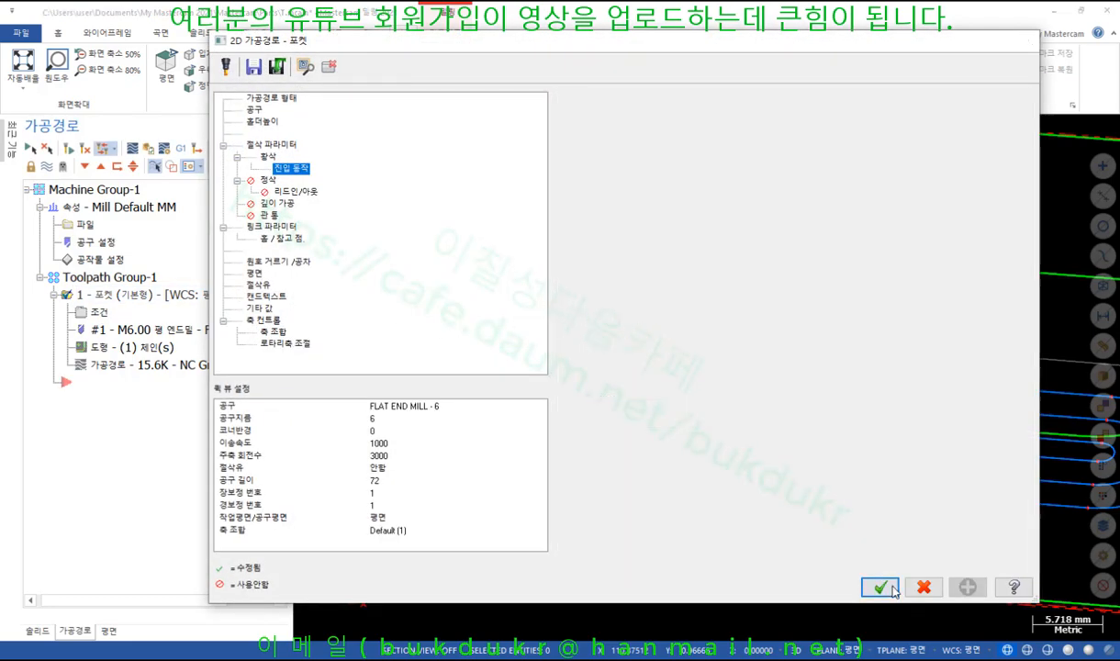
pyautogui.click(67, 149)
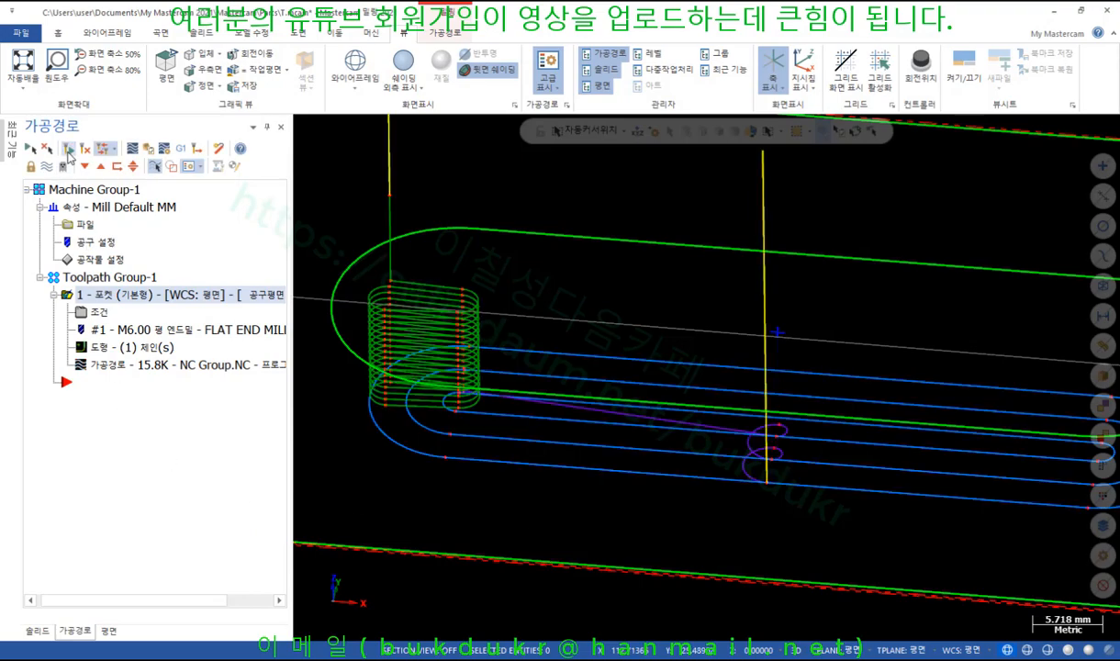
# Backplot the regenerated pocket toolpath through the ramp entry and floor passes, and inspect the tool's motion
pyautogui.scroll(-1, 420, 325)
pyautogui.moveTo(421, 325)
pyautogui.mouseDown(button='middle')
pyautogui.moveTo(470, 273)
pyautogui.moveTo(479, 321)
pyautogui.mouseUp(button='middle')
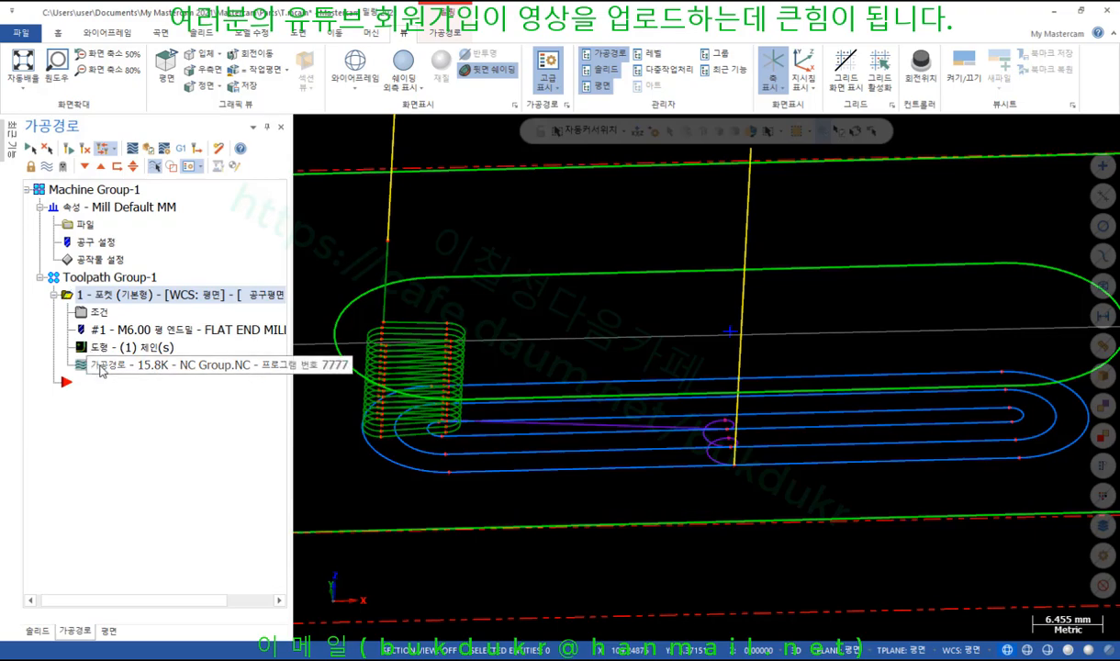
pyautogui.click(101, 365)
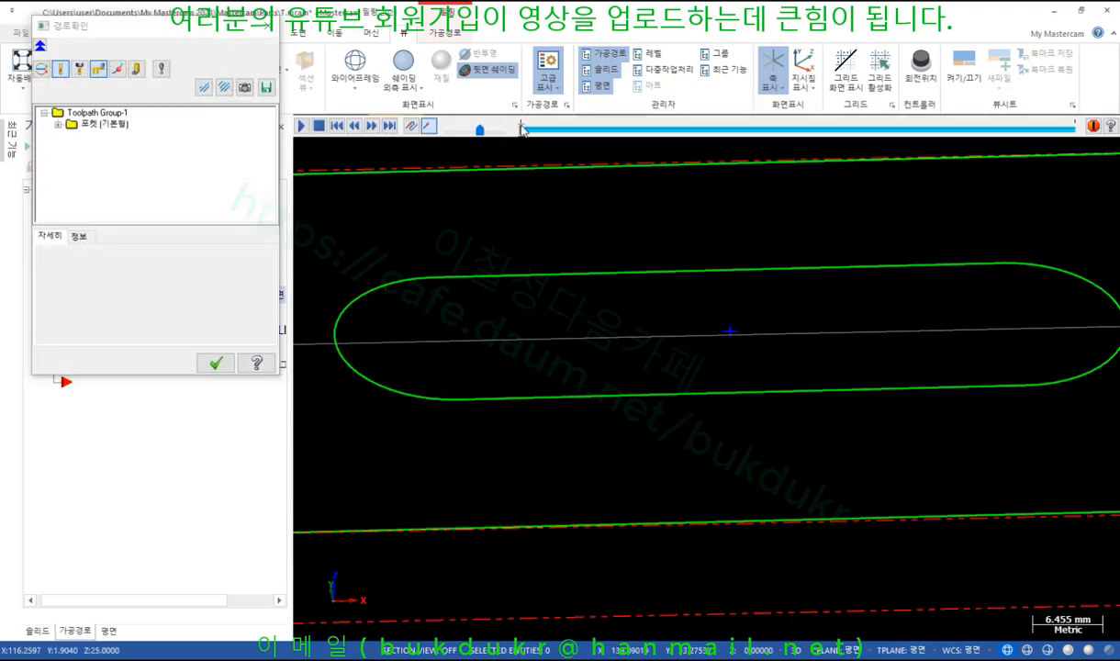
pyautogui.moveTo(520, 129)
pyautogui.mouseDown()
pyautogui.moveTo(762, 130)
pyautogui.moveTo(922, 168)
pyautogui.moveTo(992, 170)
pyautogui.mouseUp()
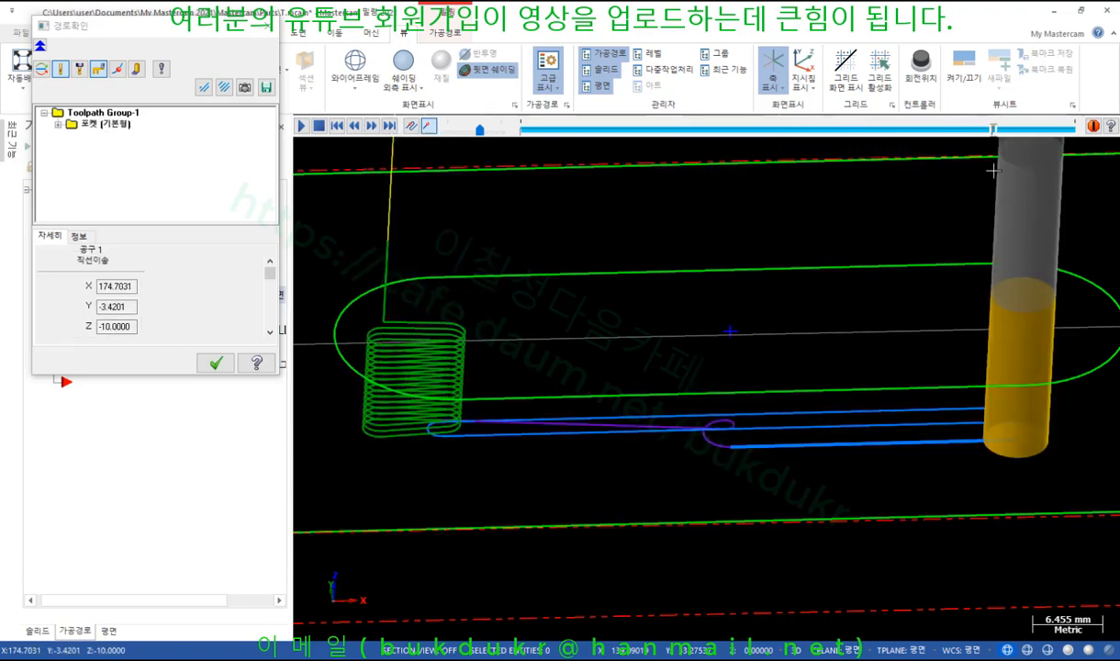
pyautogui.moveTo(992, 170); pyautogui.dragTo(349, 328, button='middle')
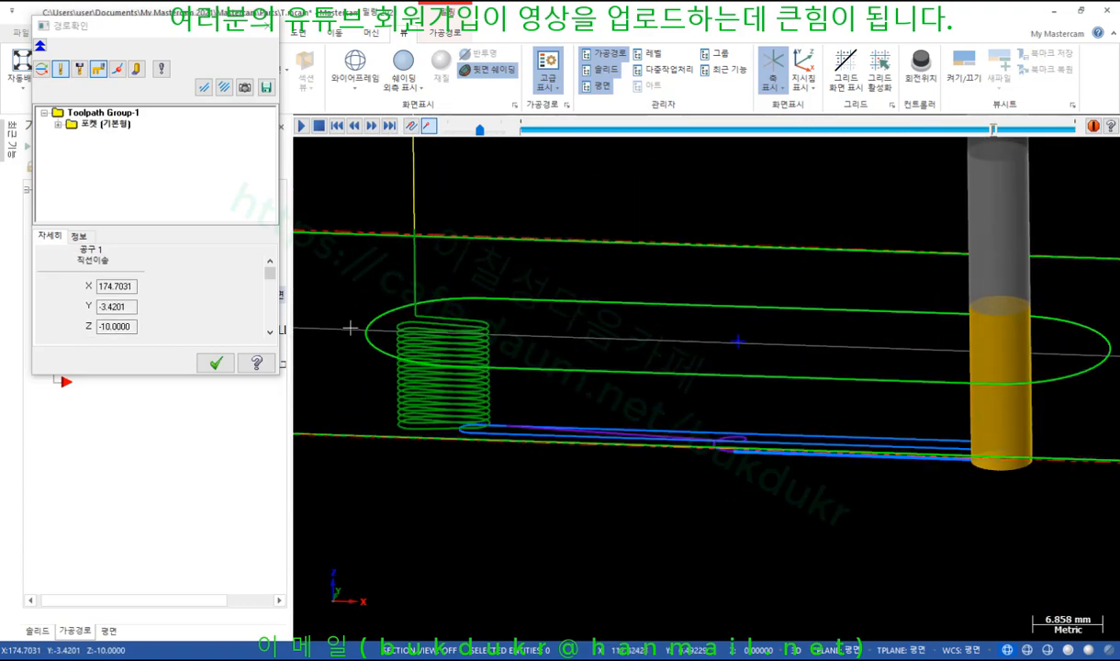
pyautogui.click(216, 362)
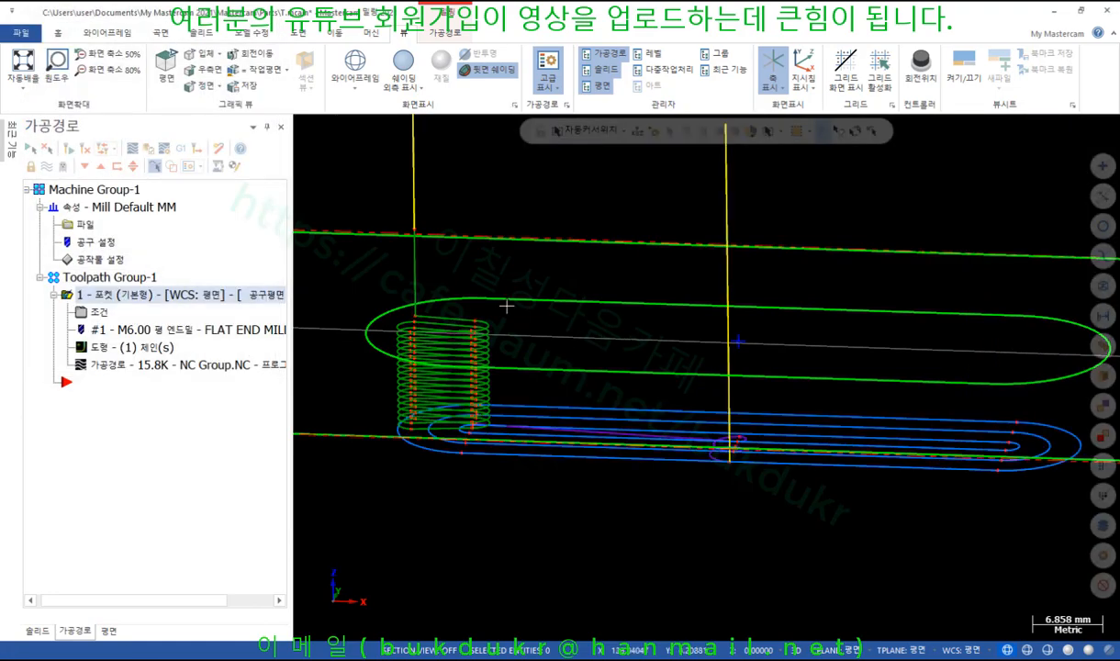
# Review the pocket's ramp entry settings and the order of its point and contour chains against the displayed toolpath
pyautogui.click(101, 312)
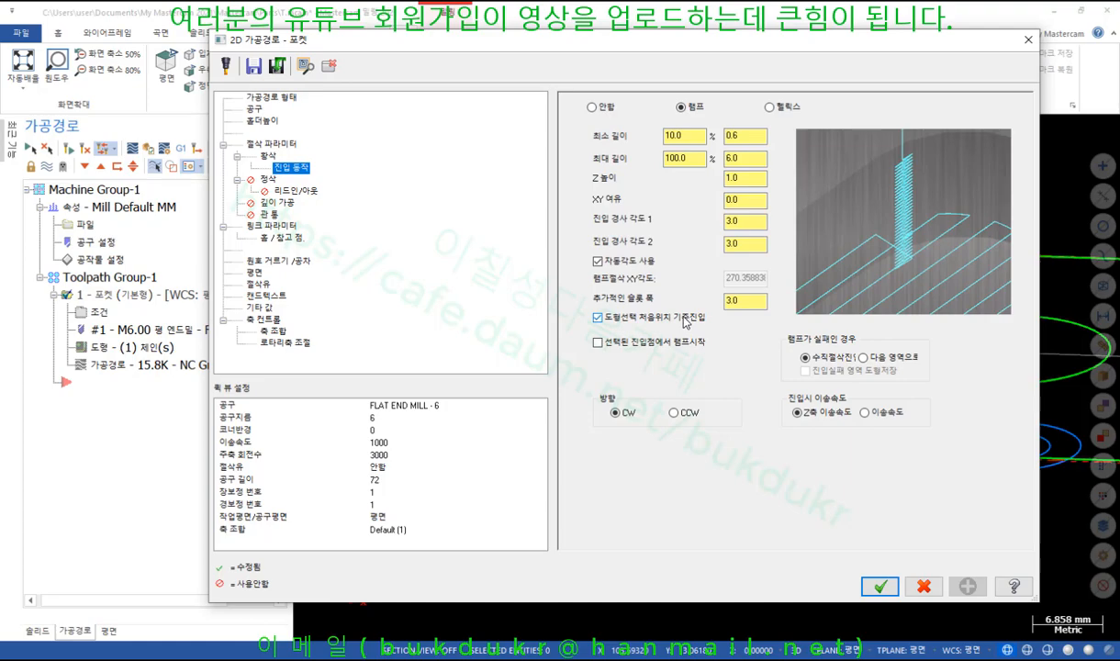
pyautogui.click(879, 586)
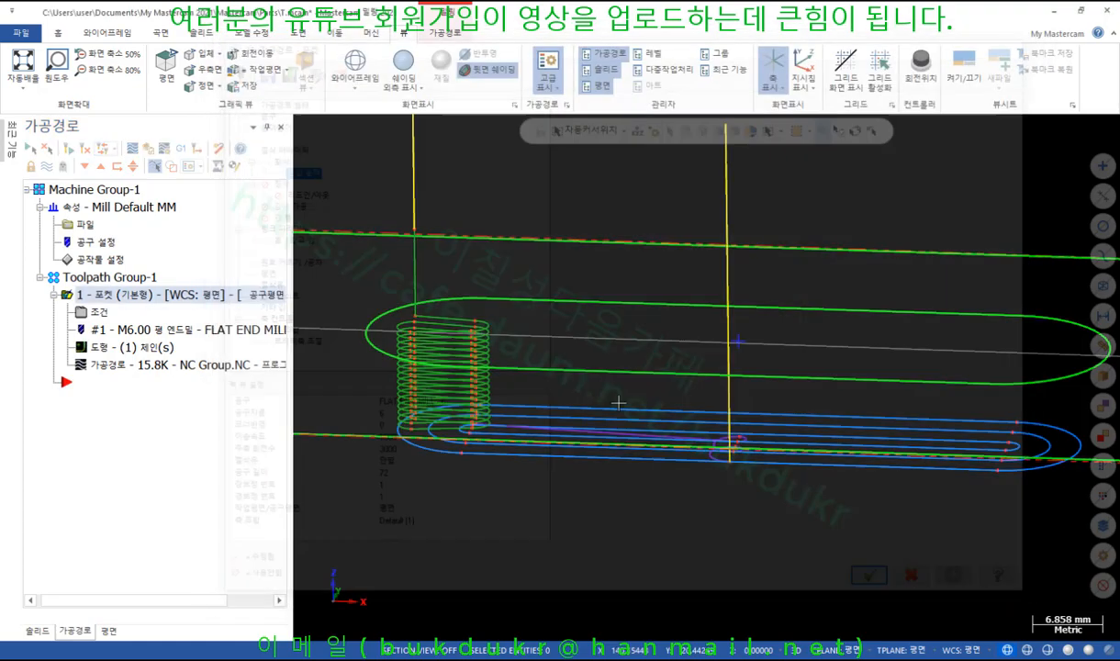
pyautogui.click(128, 347)
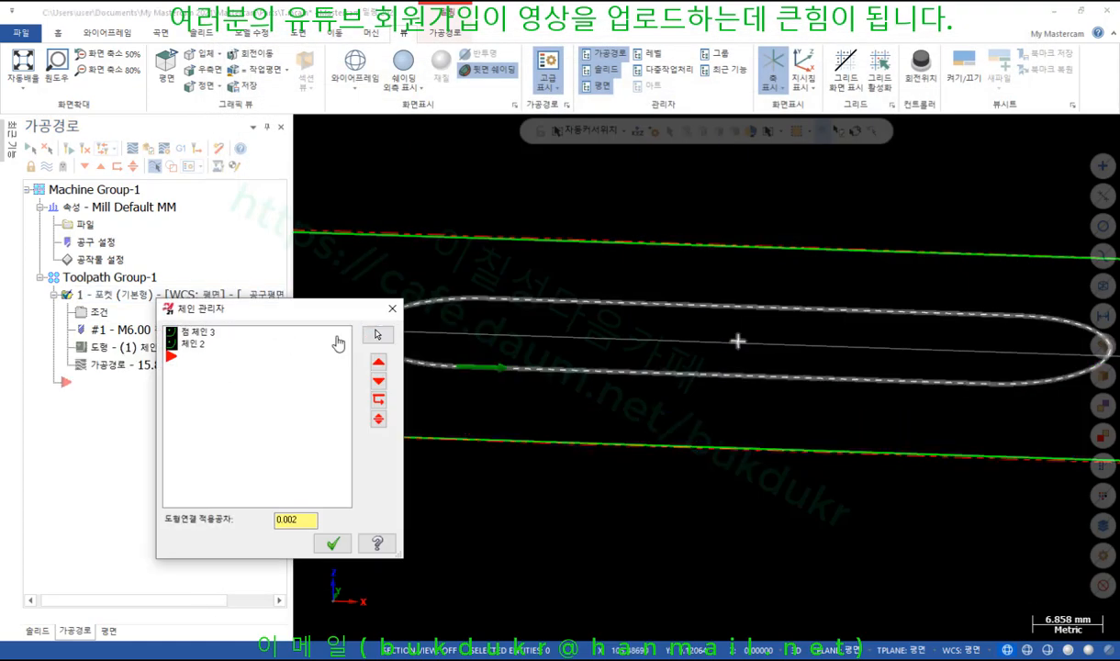
pyautogui.click(212, 335)
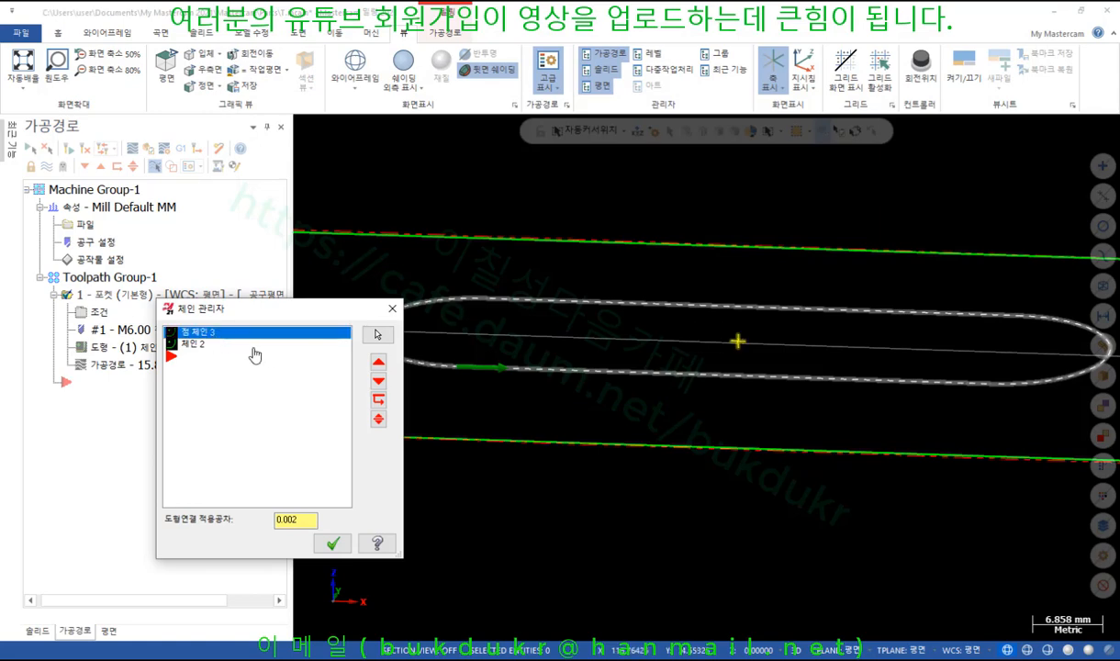
pyautogui.click(194, 345)
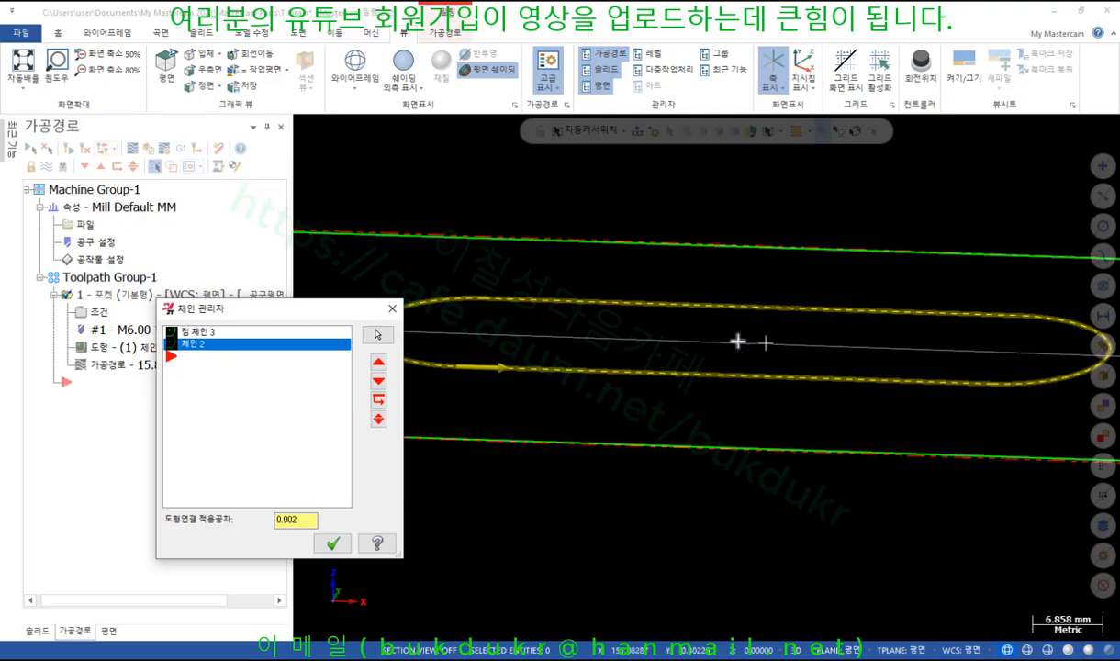
pyautogui.click(351, 542)
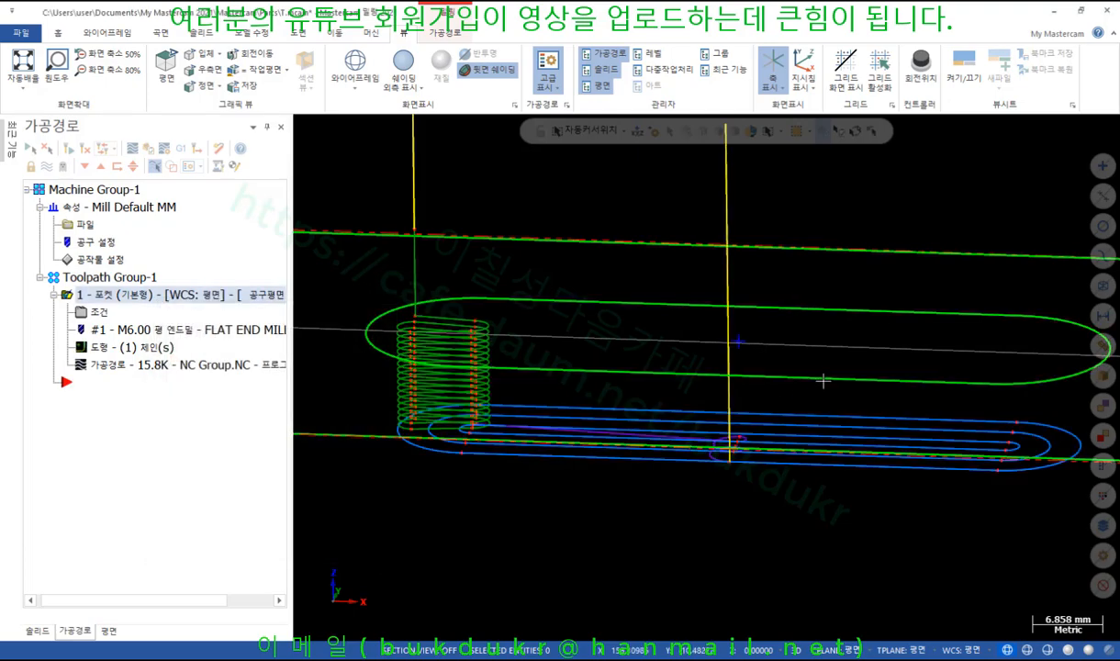
pyautogui.scroll(1, 721, 342)
pyautogui.moveTo(707, 377)
pyautogui.mouseDown(button='middle')
pyautogui.moveTo(726, 396)
pyautogui.moveTo(719, 374)
pyautogui.mouseUp(button='middle')
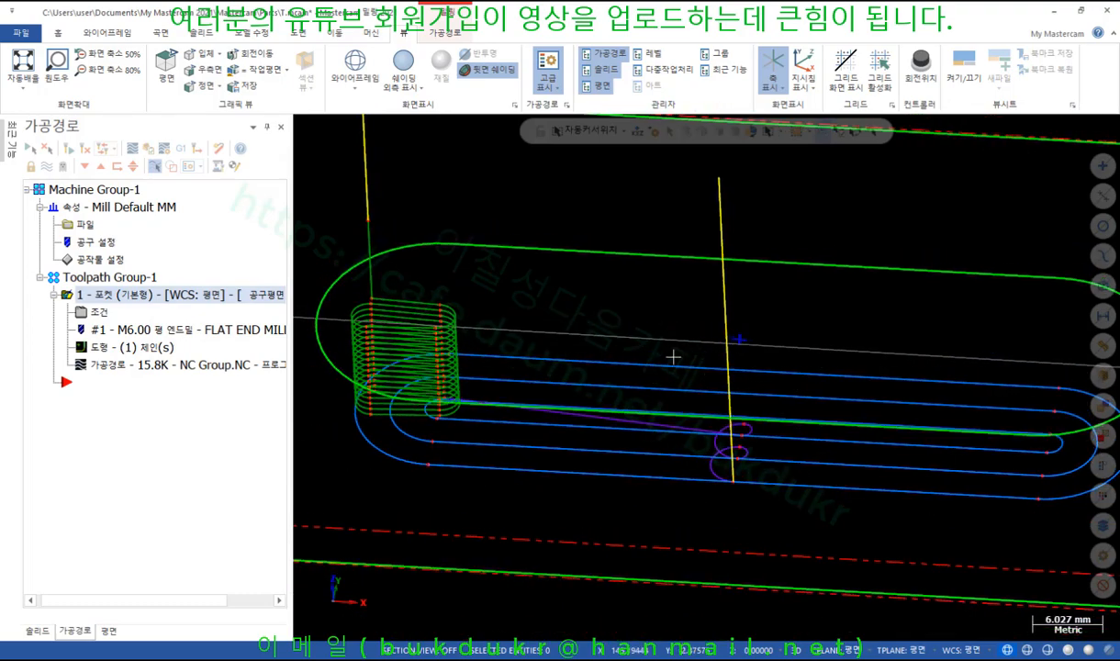
# Switch to the Mastercam 2021 textbook PDF in Adobe Acrobat, read the ramp entry option descriptions, and return to Mastercam
pyautogui.hotkey('alt', 'Tab')
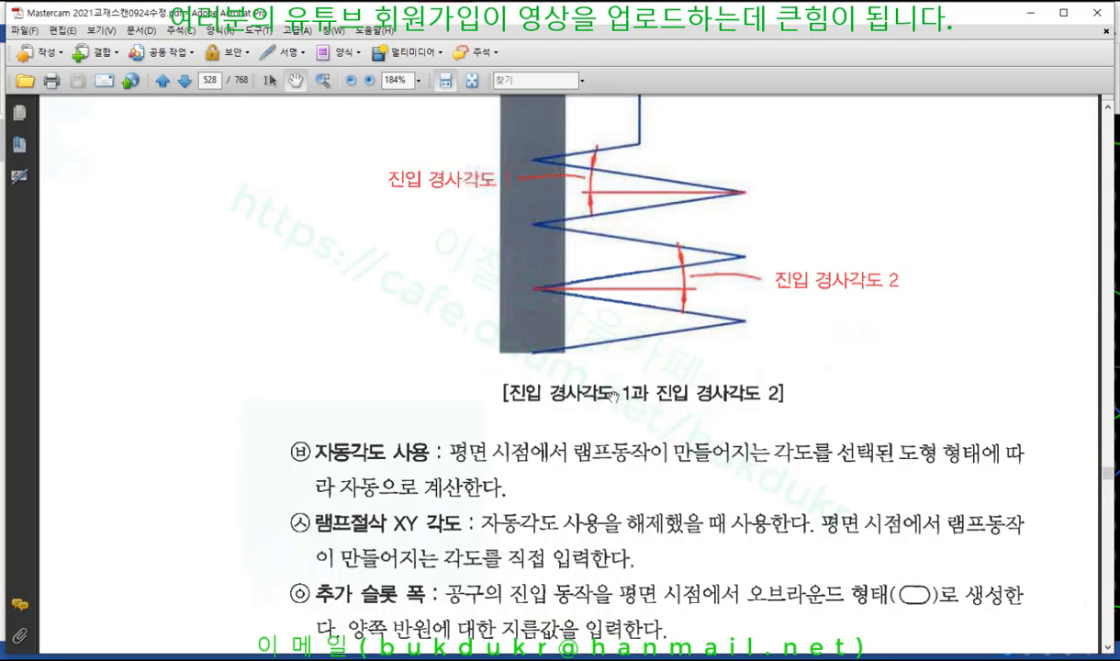
pyautogui.scroll(-10, 612, 494)
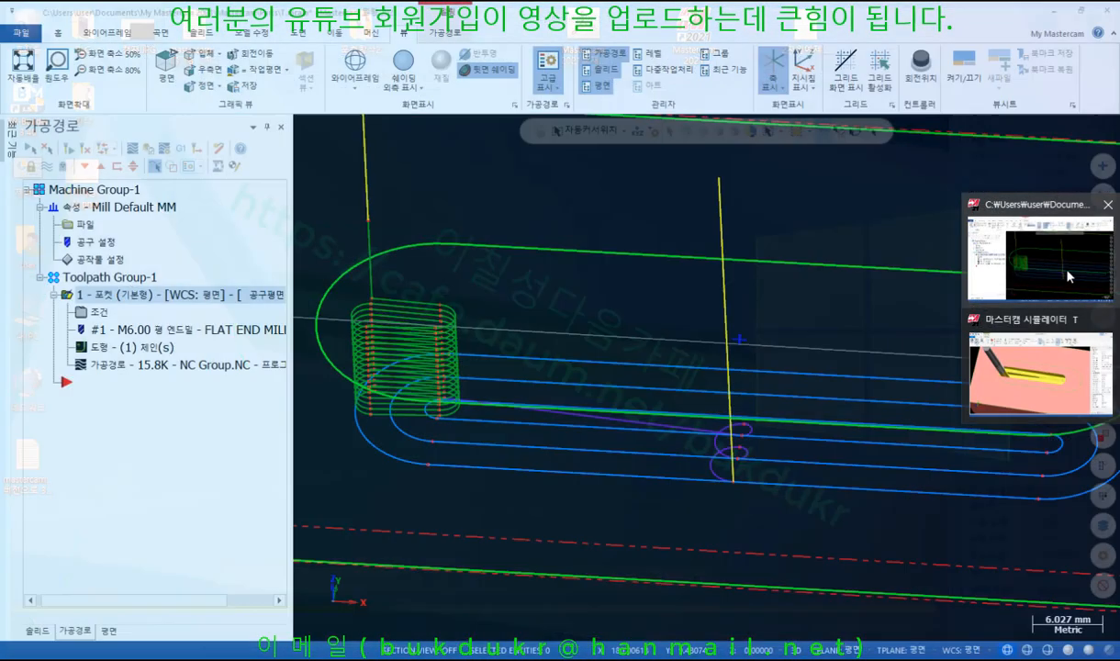
pyautogui.click(1039, 261)
# Set the pocket ramp entry's additional slot width to 0 and regenerate the toolpath
pyautogui.moveTo(514, 358)
pyautogui.mouseDown(button='middle')
pyautogui.moveTo(598, 317)
pyautogui.moveTo(609, 263)
pyautogui.moveTo(610, 300)
pyautogui.moveTo(570, 320)
pyautogui.mouseUp(button='middle')
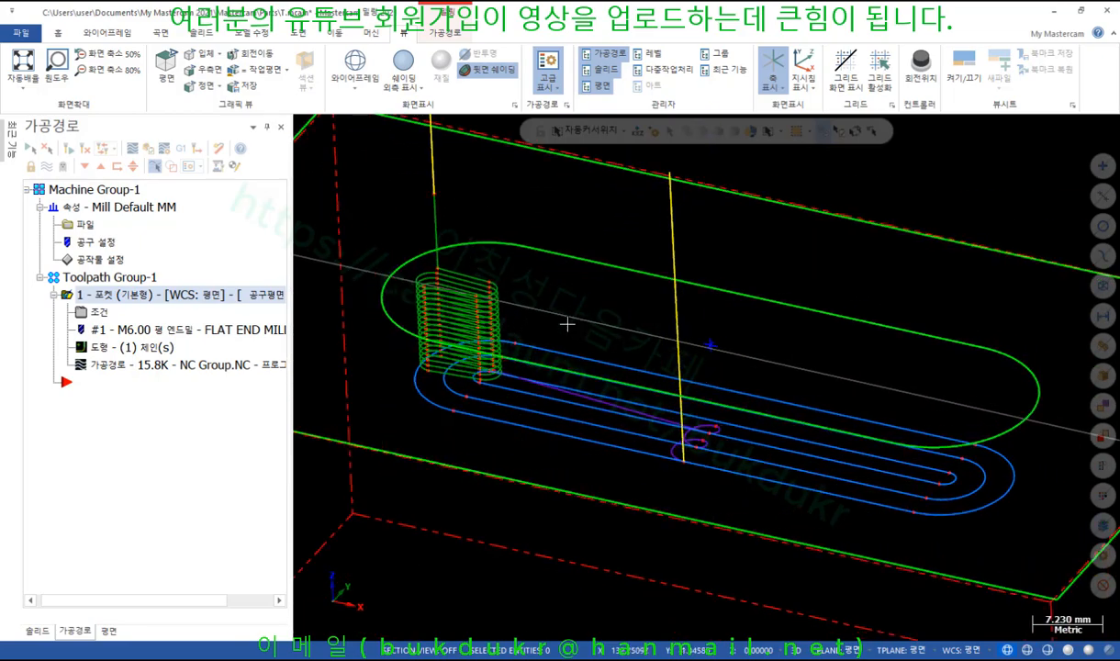
pyautogui.click(97, 311)
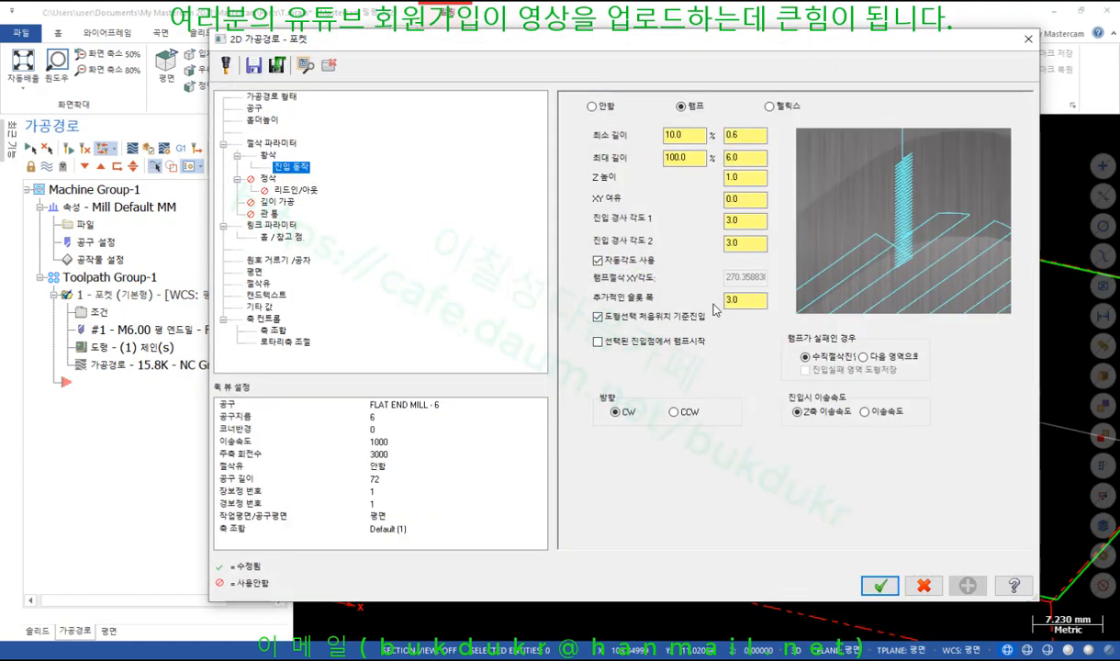
pyautogui.moveTo(758, 300); pyautogui.dragTo(676, 308)
pyautogui.write('0')
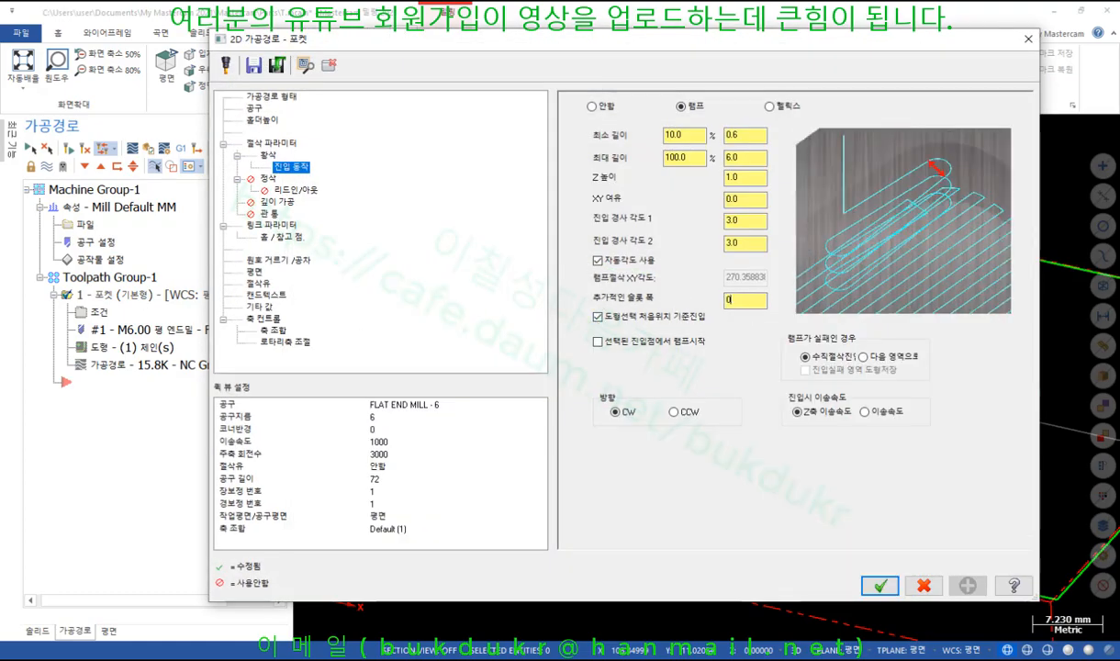
pyautogui.click(879, 585)
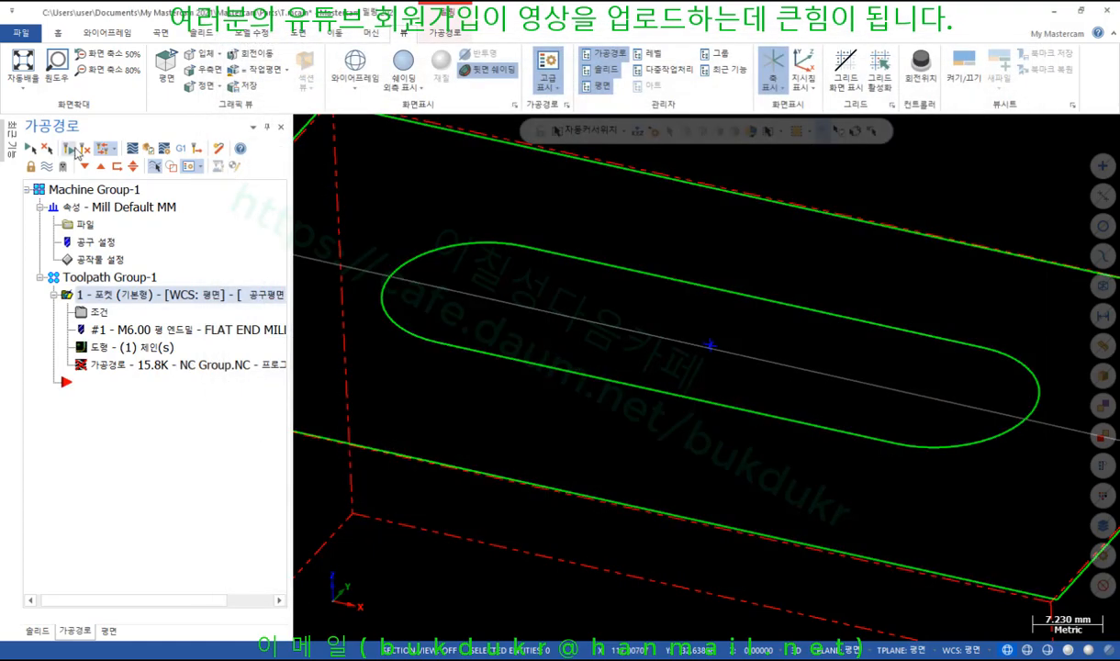
pyautogui.click(69, 149)
# Set the pocket ramp entry's maximum length to 50 mm
pyautogui.moveTo(661, 302); pyautogui.dragTo(705, 377, button='middle')
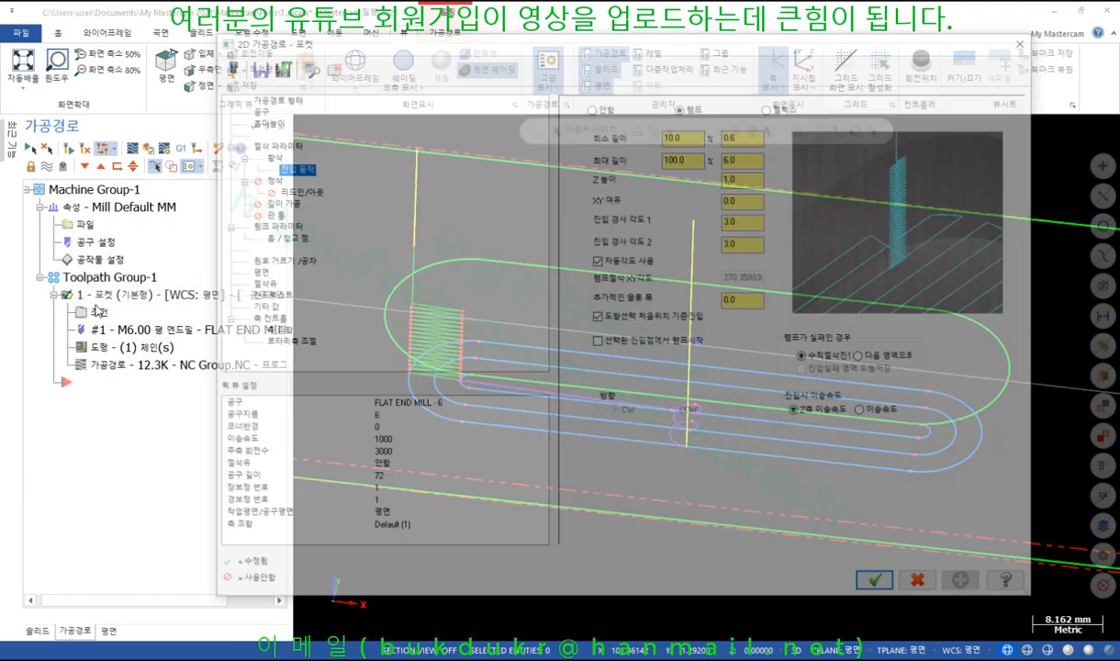
pyautogui.click(99, 312)
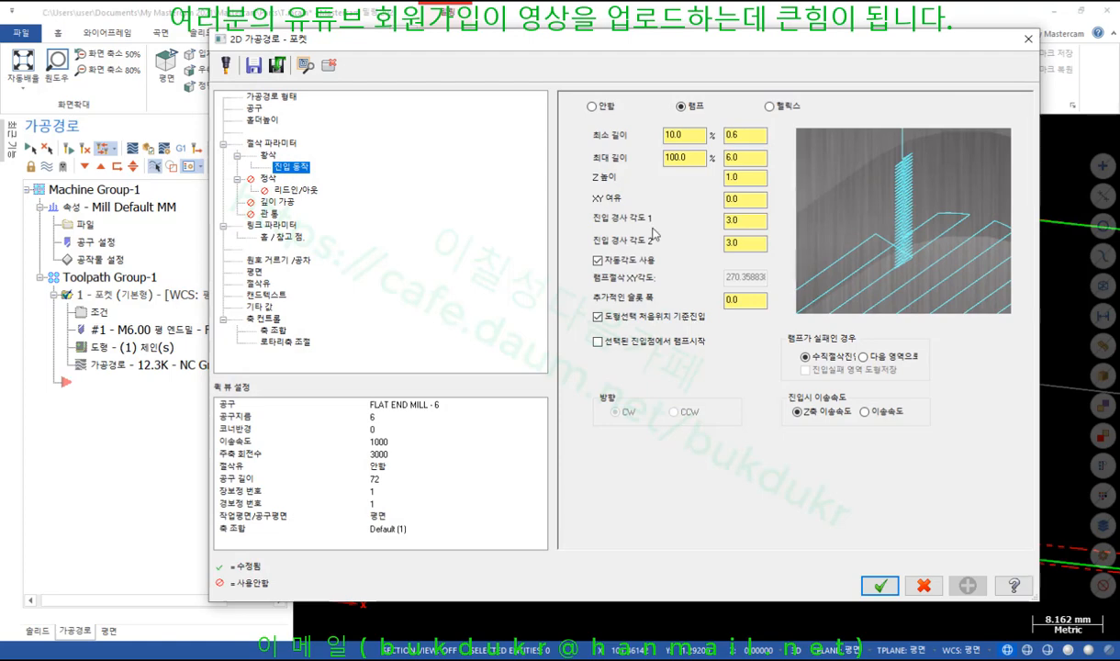
pyautogui.moveTo(754, 160); pyautogui.dragTo(720, 158)
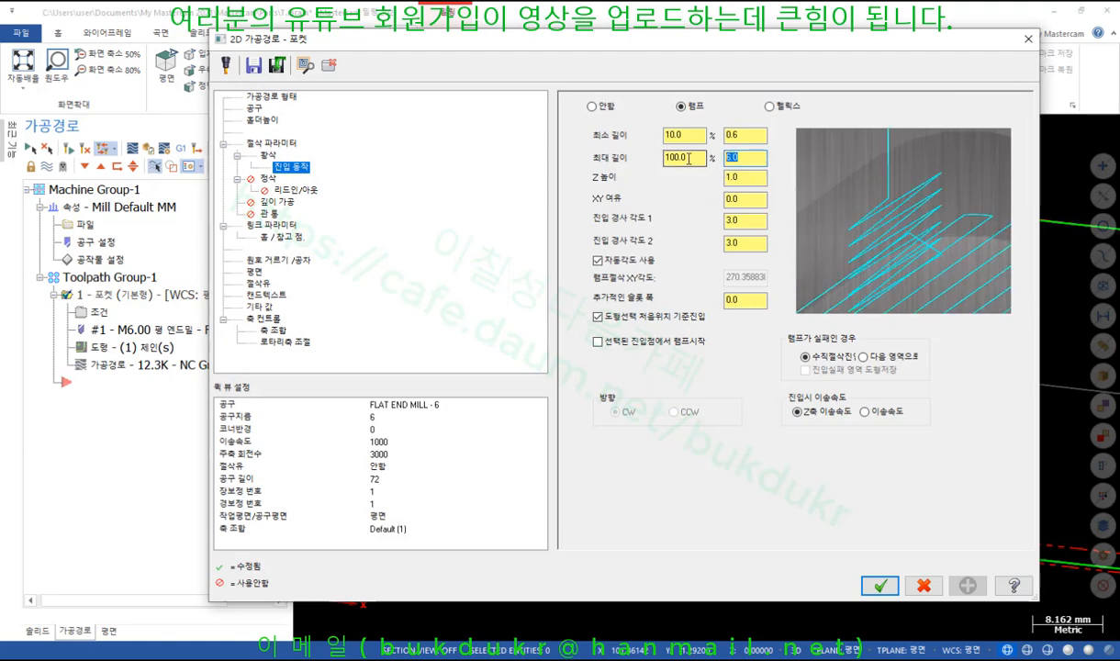
pyautogui.write('50')
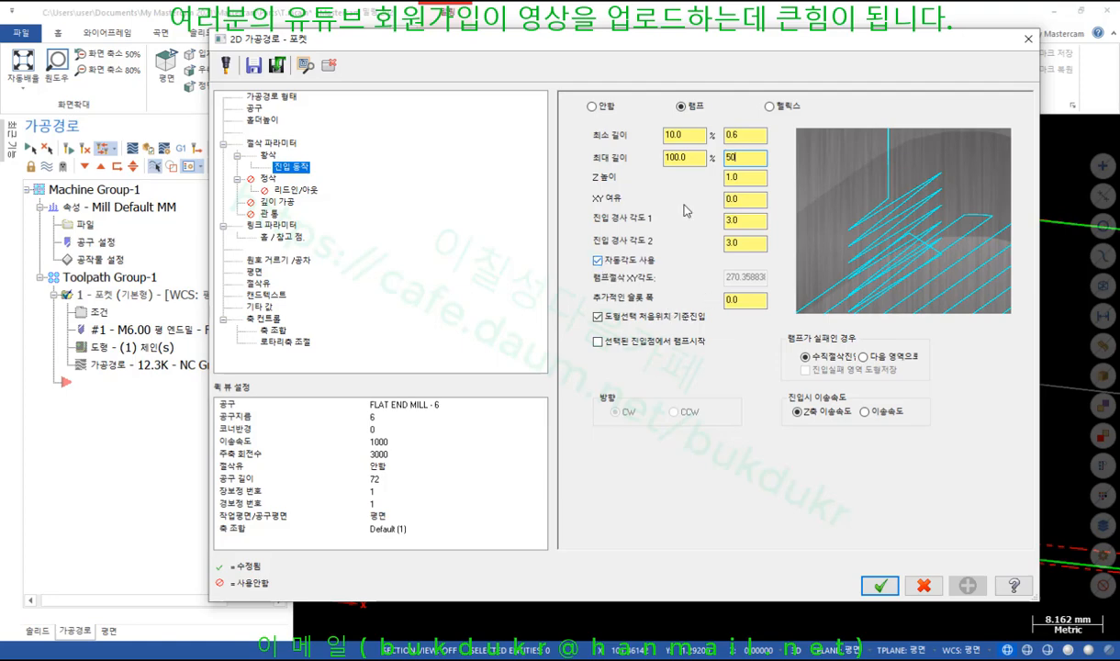
pyautogui.click(694, 158)
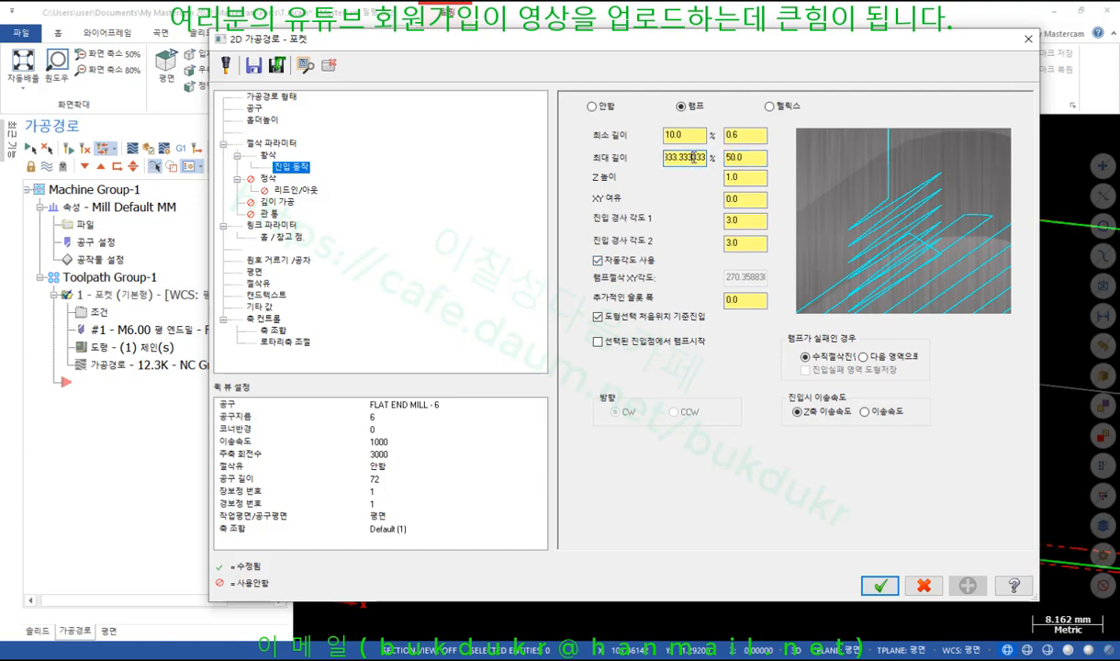
# Set the pocket's maximum ramp length to 100%, turn off automatic angle for the ramp, and regenerate the toolpath
pyautogui.doubleClick(694, 158)
pyautogui.write('100.0')
pyautogui.click(604, 262)
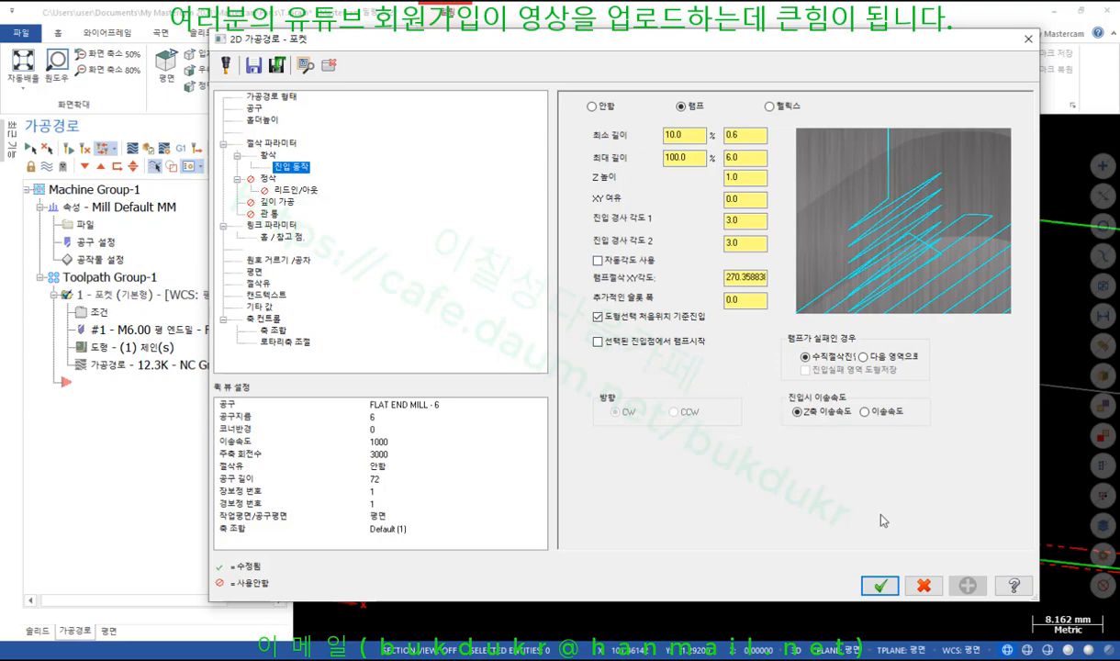
pyautogui.click(879, 584)
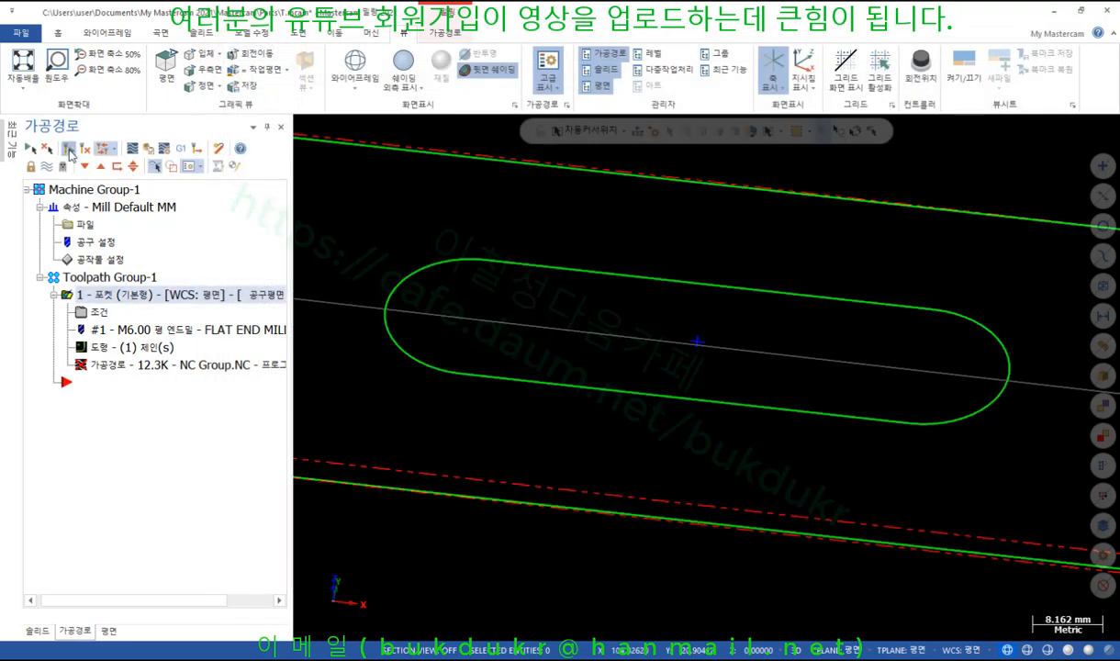
pyautogui.click(69, 149)
# Examine the pocket's ramp entry in 3D and from the top, and step through the toolpath in Backplot
pyautogui.scroll(-1, 688, 399)
pyautogui.moveTo(688, 399); pyautogui.dragTo(790, 390, button='middle')
pyautogui.moveTo(758, 380); pyautogui.dragTo(619, 339, button='middle')
pyautogui.scroll(5, 631, 397)
pyautogui.scroll(-1, 680, 397)
pyautogui.rightClick(569, 261)
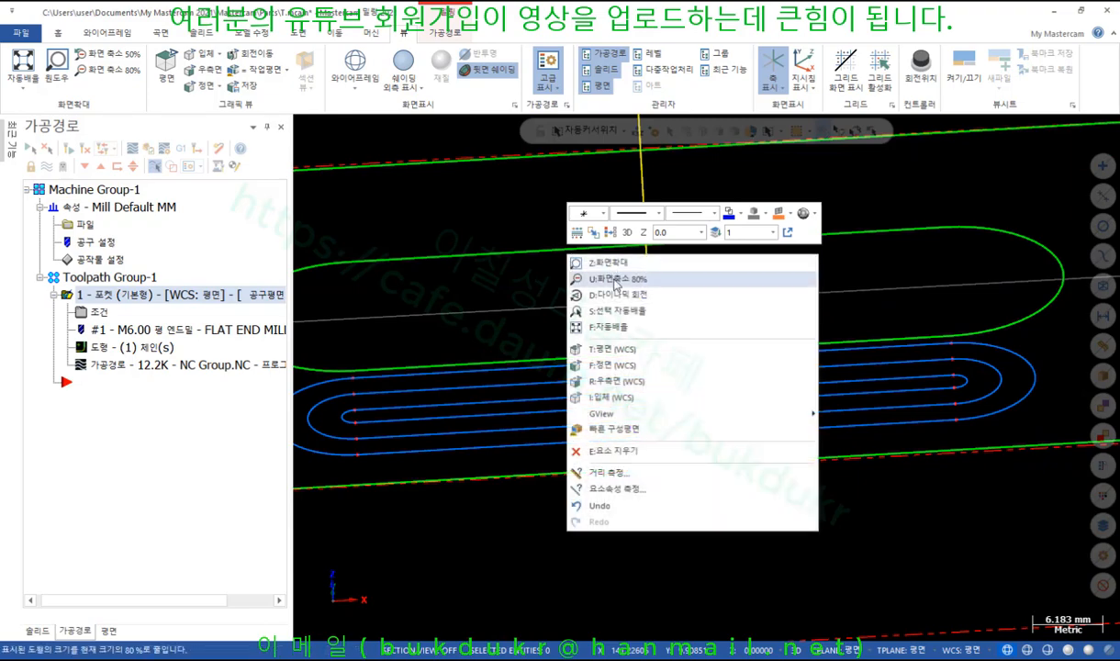
pyautogui.click(601, 349)
pyautogui.scroll(2, 723, 347)
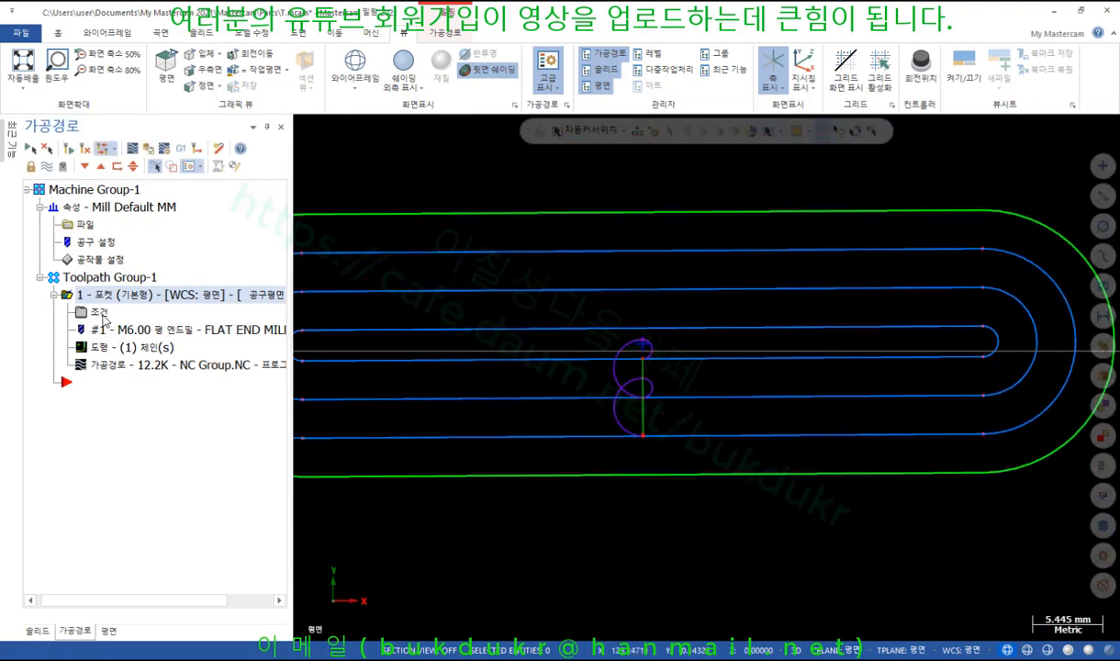
pyautogui.hotkey('alt', 't')
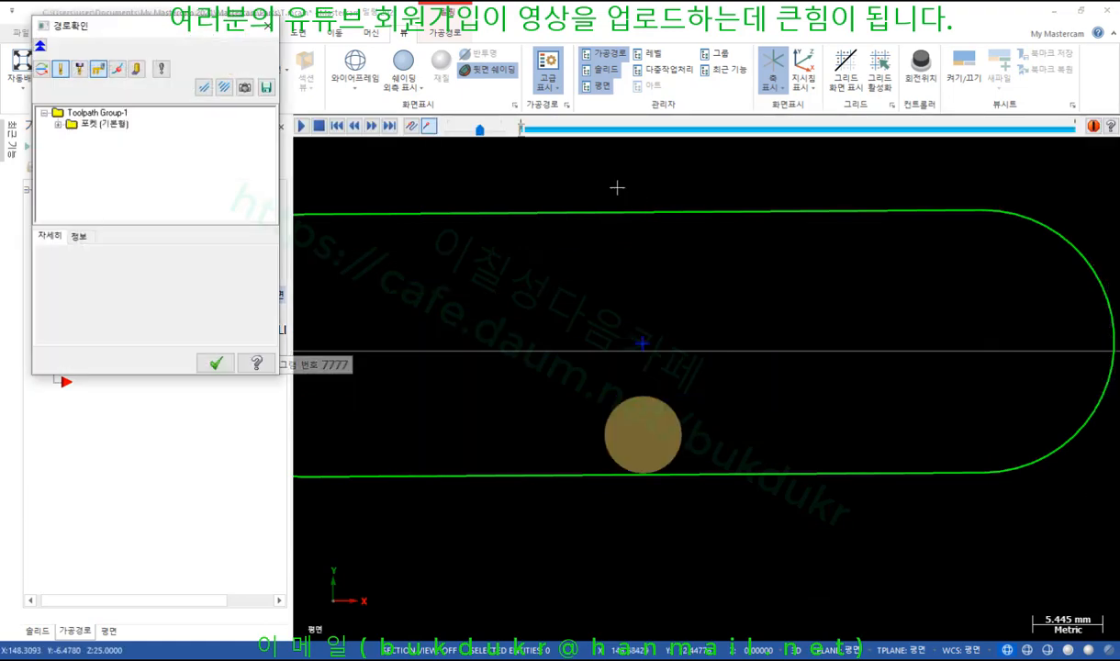
pyautogui.moveTo(523, 131); pyautogui.dragTo(677, 130)
pyautogui.click(217, 367)
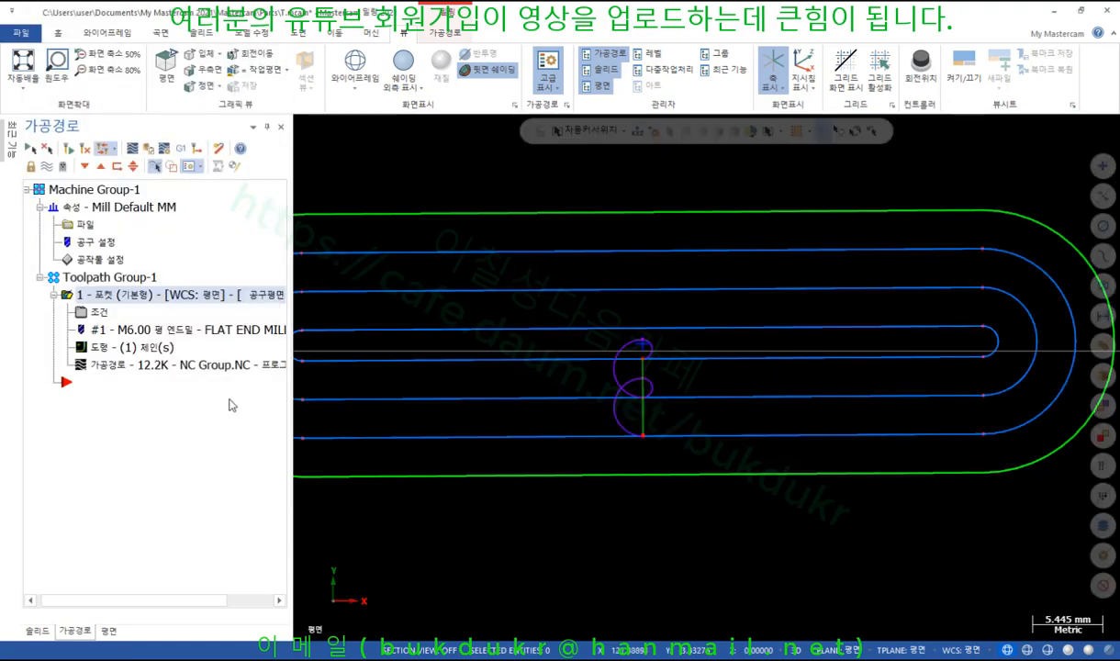
# Set the pocket's ramp XY angle to 0, regenerate the toolpath, and inspect the ramp entry from the top view
pyautogui.click(92, 311)
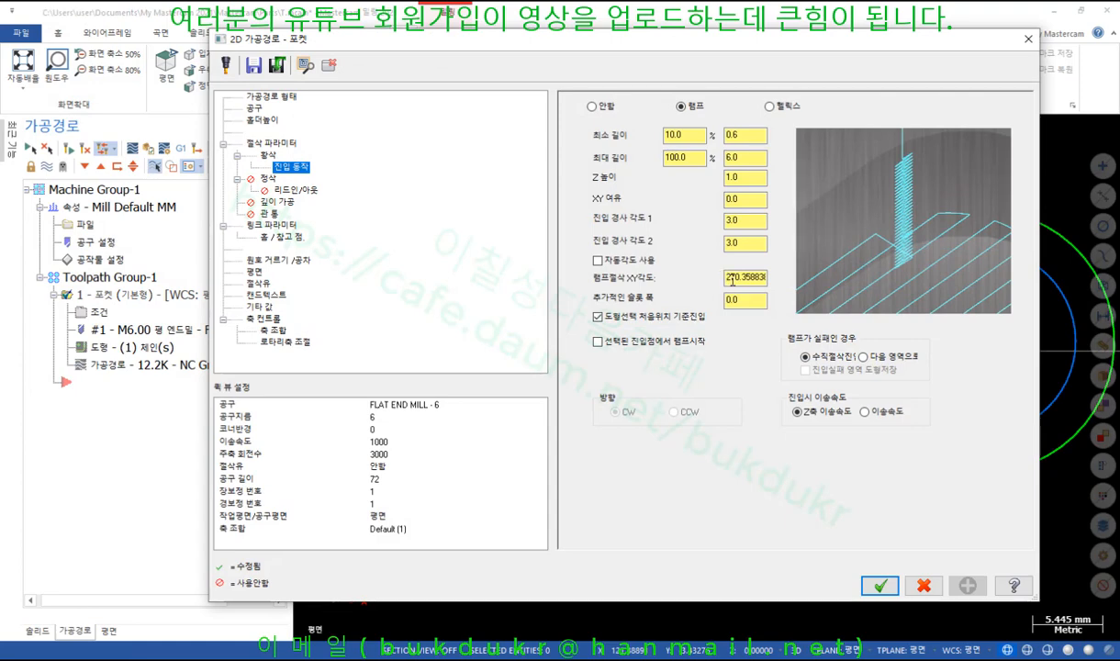
pyautogui.doubleClick(754, 278)
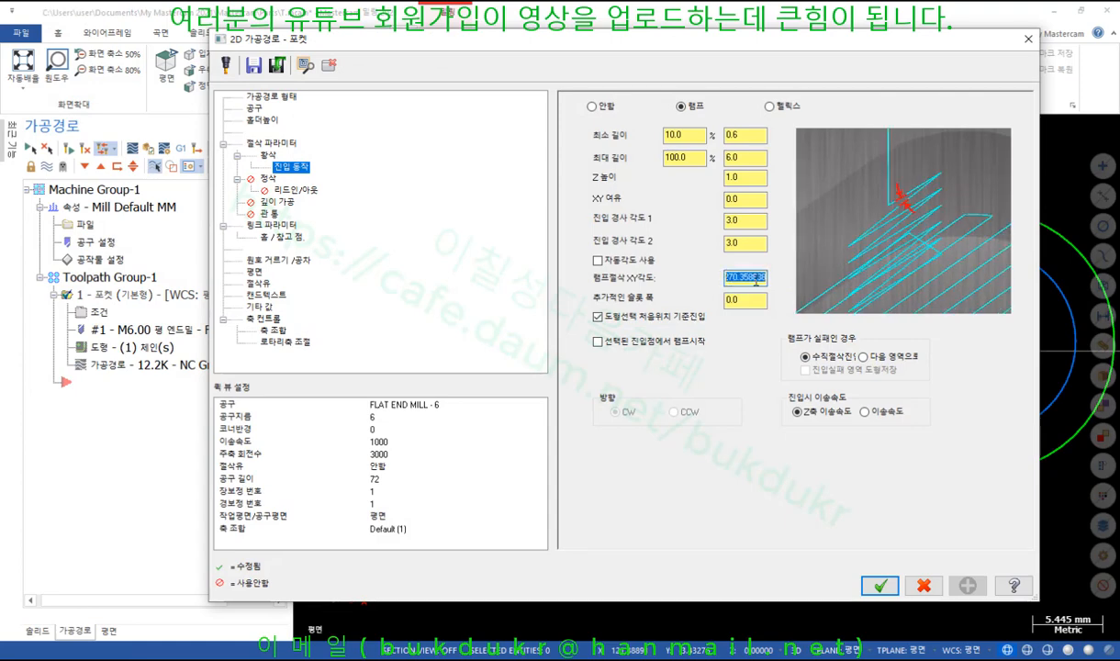
pyautogui.write('0')
pyautogui.click(880, 585)
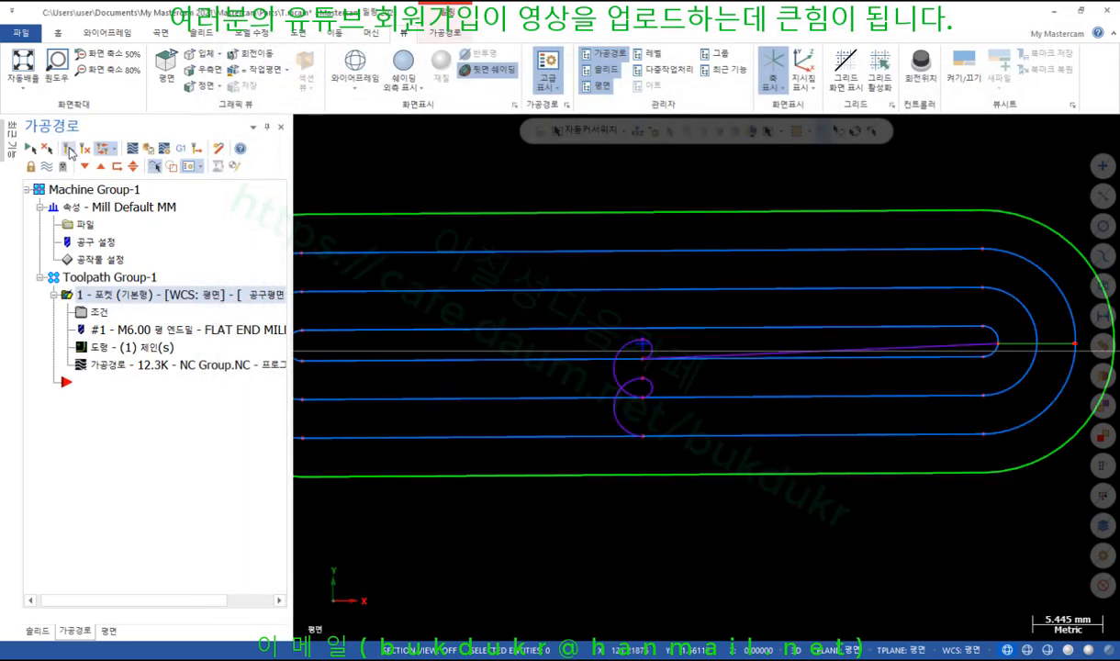
pyautogui.moveTo(712, 445)
pyautogui.mouseDown(button='middle')
pyautogui.moveTo(706, 379)
pyautogui.moveTo(712, 400)
pyautogui.moveTo(748, 401)
pyautogui.moveTo(710, 375)
pyautogui.moveTo(734, 410)
pyautogui.moveTo(712, 394)
pyautogui.moveTo(712, 432)
pyautogui.mouseUp(button='middle')
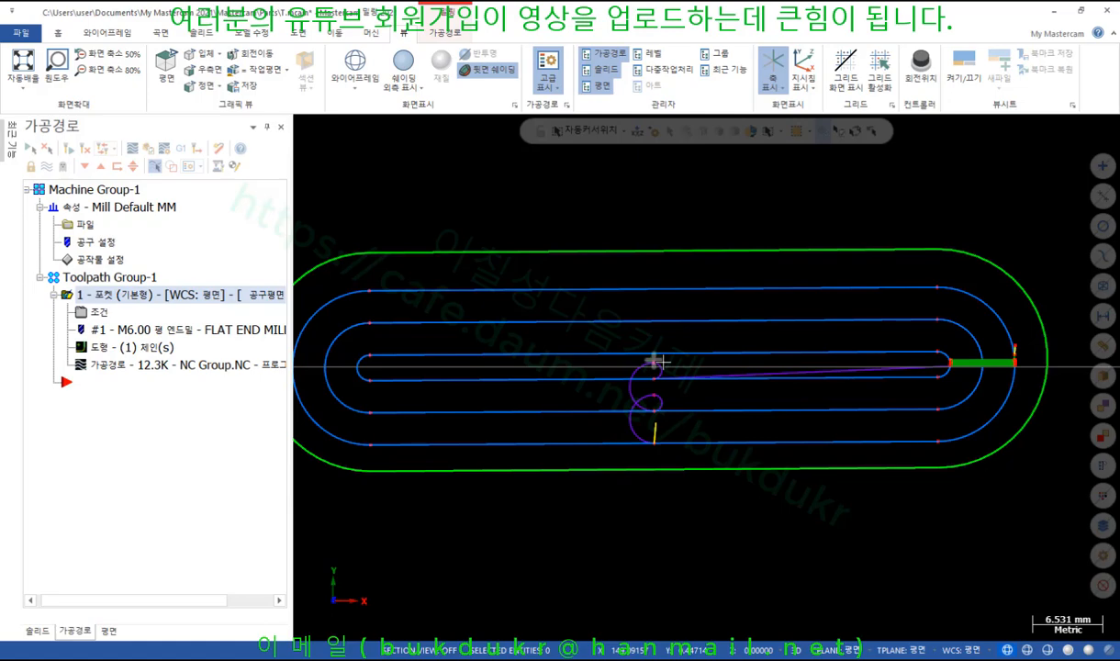
pyautogui.rightClick(582, 179)
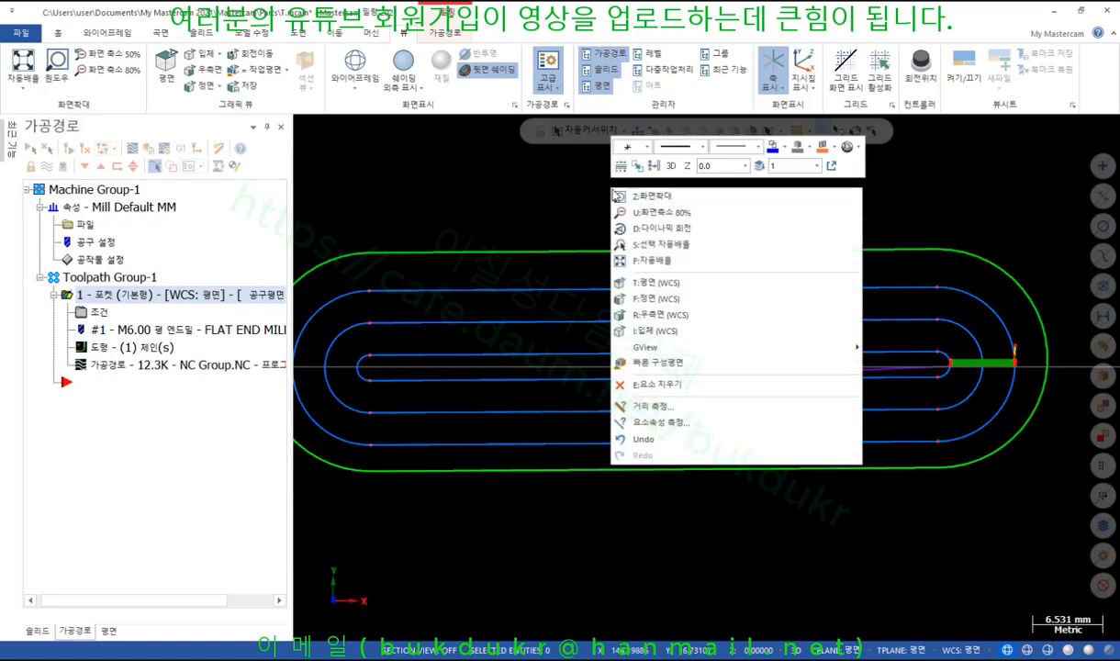
pyautogui.click(668, 272)
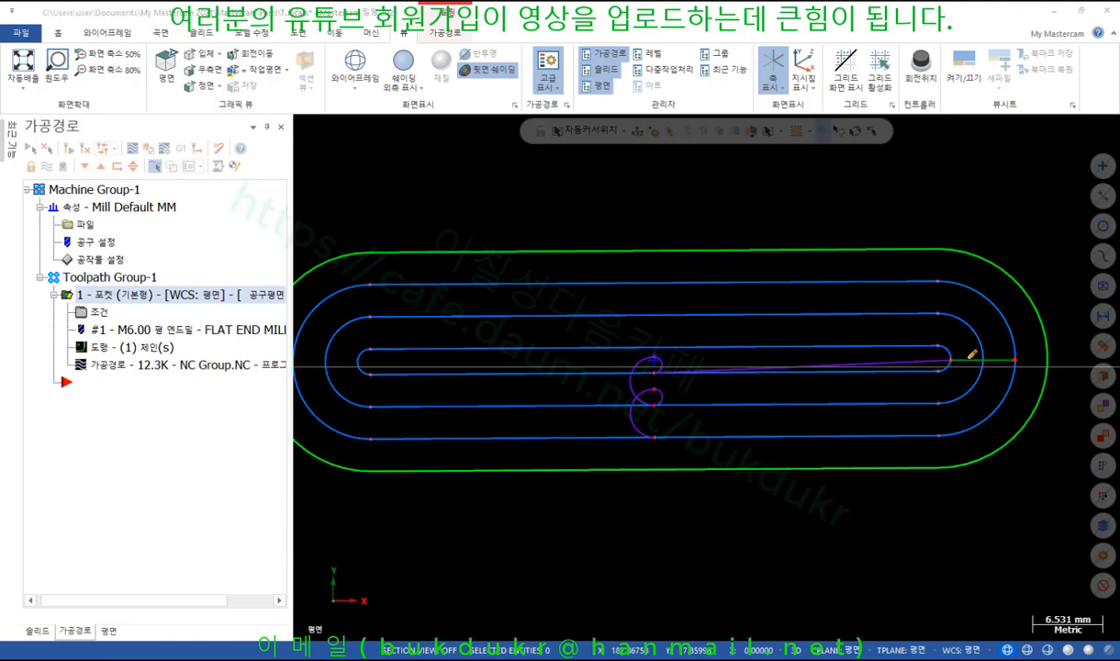
pyautogui.moveTo(950, 356); pyautogui.dragTo(537, 351)
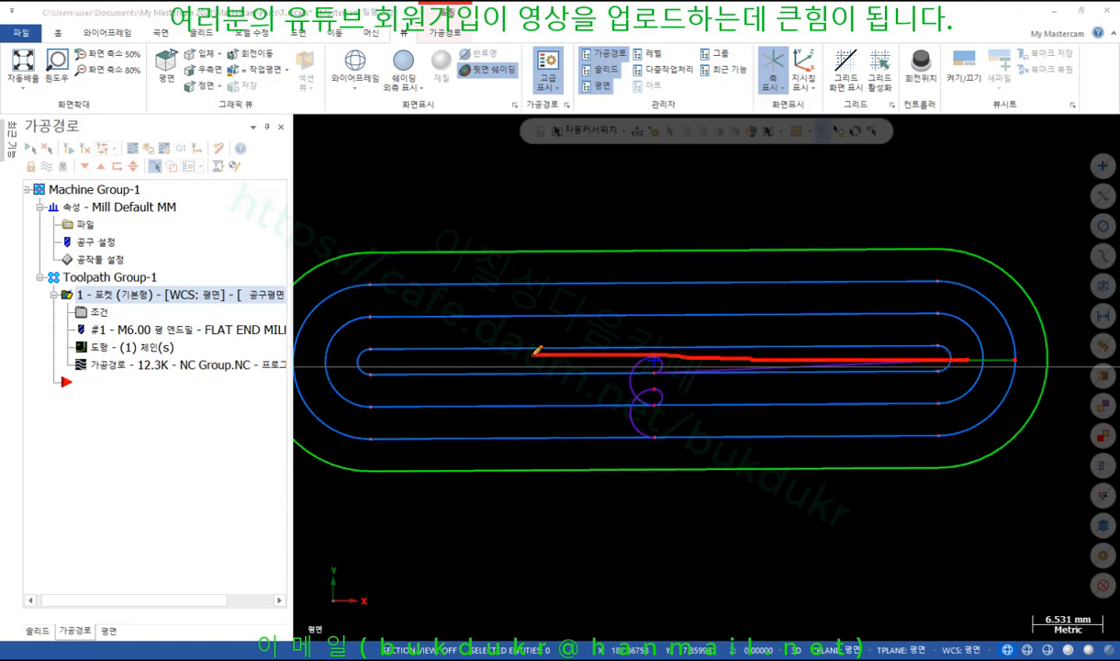
pyautogui.moveTo(657, 365); pyautogui.dragTo(657, 339)
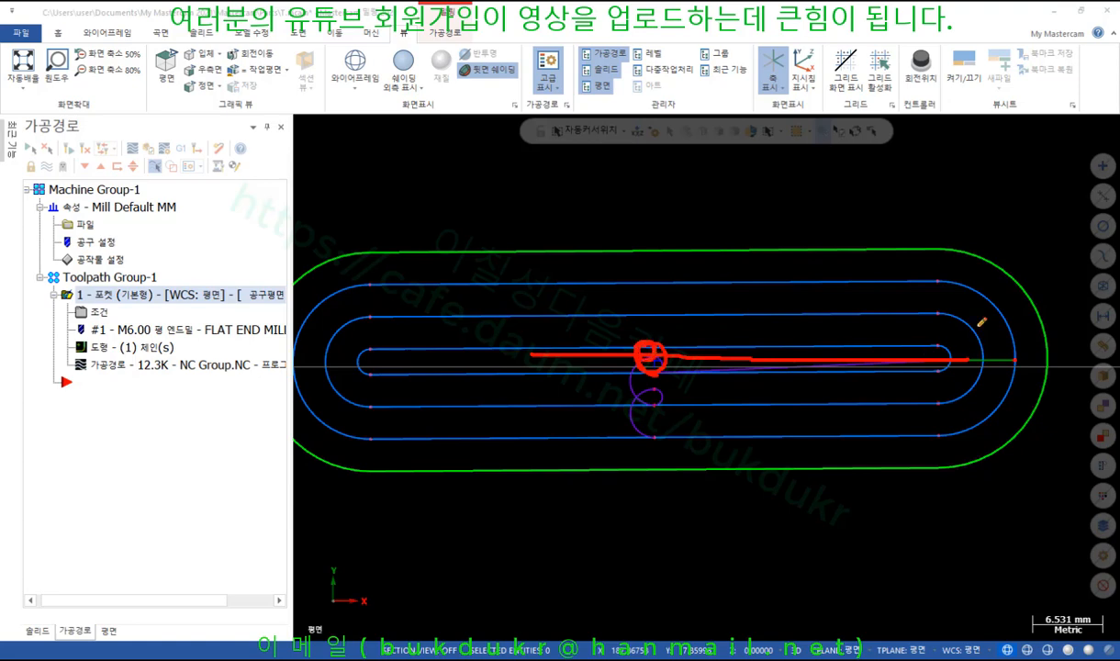
pyautogui.moveTo(885, 165)
pyautogui.mouseDown()
pyautogui.moveTo(879, 202)
pyautogui.moveTo(901, 168)
pyautogui.mouseUp()
pyautogui.moveTo(463, 182)
pyautogui.mouseDown()
pyautogui.moveTo(837, 181)
pyautogui.moveTo(827, 202)
pyautogui.mouseUp()
pyautogui.moveTo(479, 162); pyautogui.dragTo(478, 194)
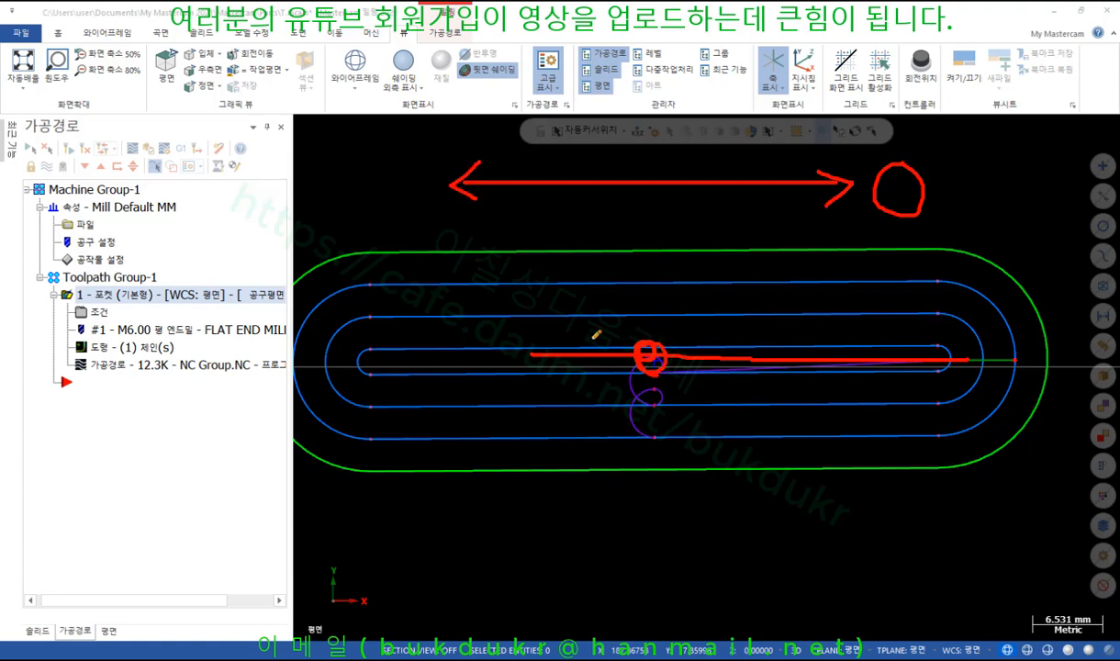
pyautogui.moveTo(597, 335)
pyautogui.mouseDown()
pyautogui.moveTo(697, 322)
pyautogui.moveTo(669, 312)
pyautogui.moveTo(560, 321)
pyautogui.moveTo(710, 328)
pyautogui.mouseUp()
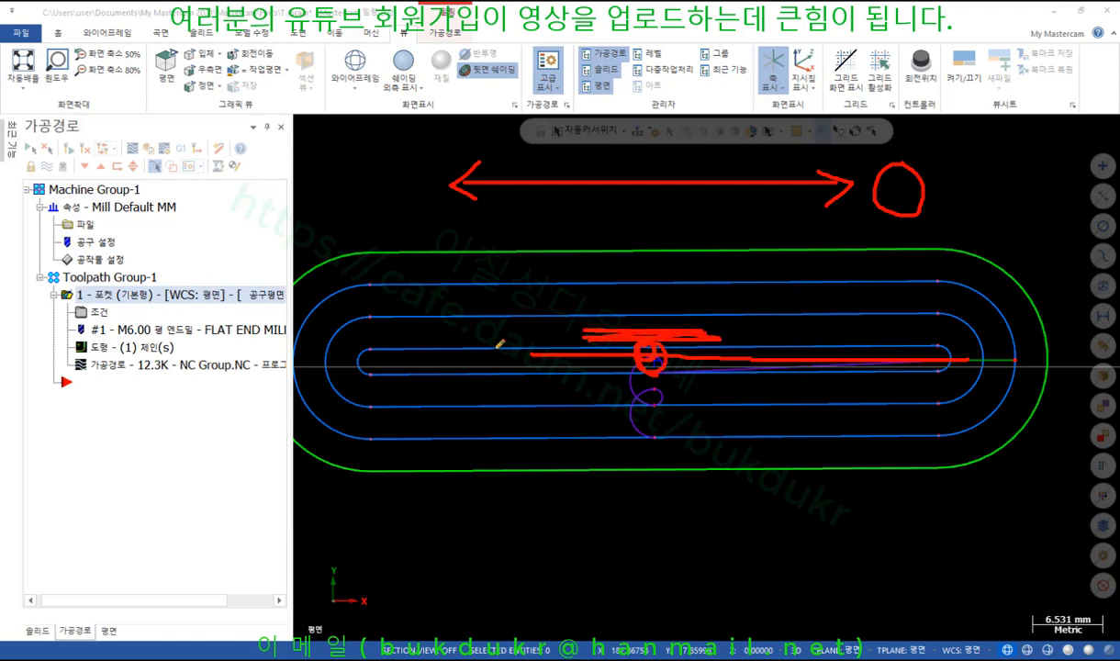
pyautogui.moveTo(670, 321)
pyautogui.mouseDown()
pyautogui.moveTo(670, 220)
pyautogui.moveTo(650, 227)
pyautogui.moveTo(693, 223)
pyautogui.mouseUp()
pyautogui.moveTo(661, 300); pyautogui.dragTo(674, 323)
pyautogui.moveTo(690, 294); pyautogui.dragTo(675, 323)
pyautogui.rightClick(761, 474)
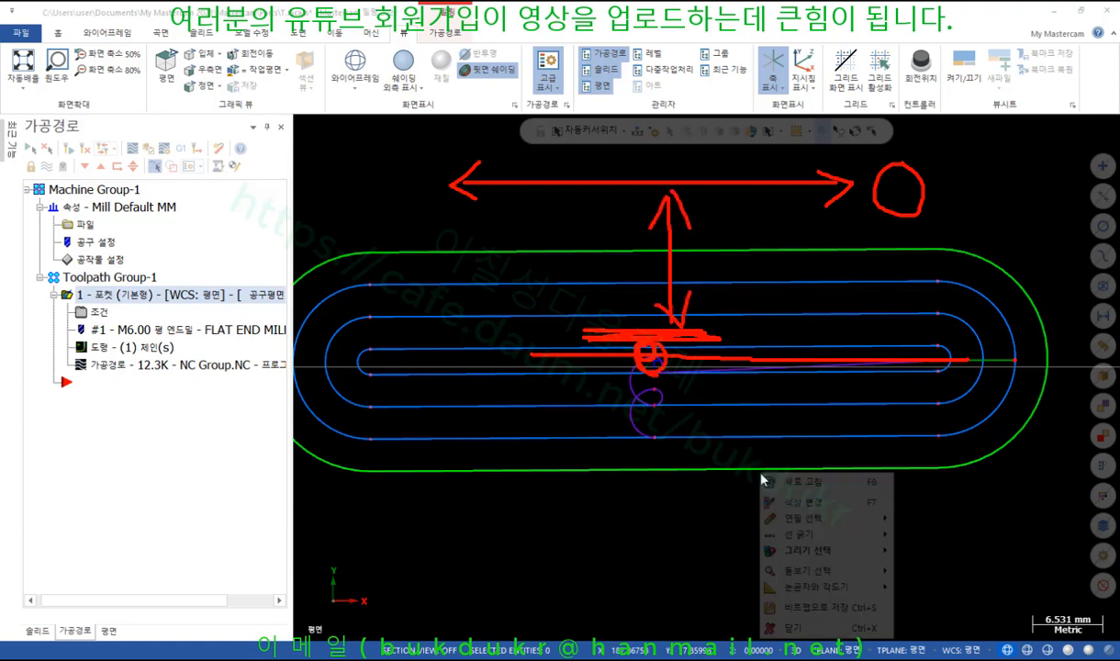
pyautogui.click(791, 628)
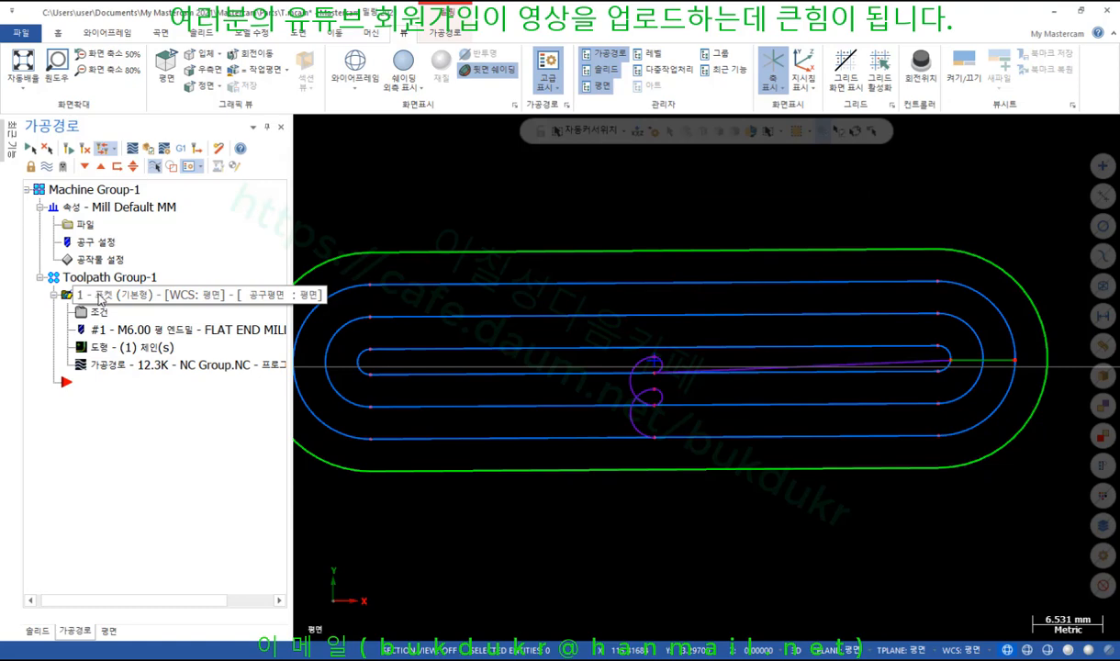
# Duplicate the pocket operation within Toolpath Group-1
pyautogui.click(100, 297)
pyautogui.click(167, 524)
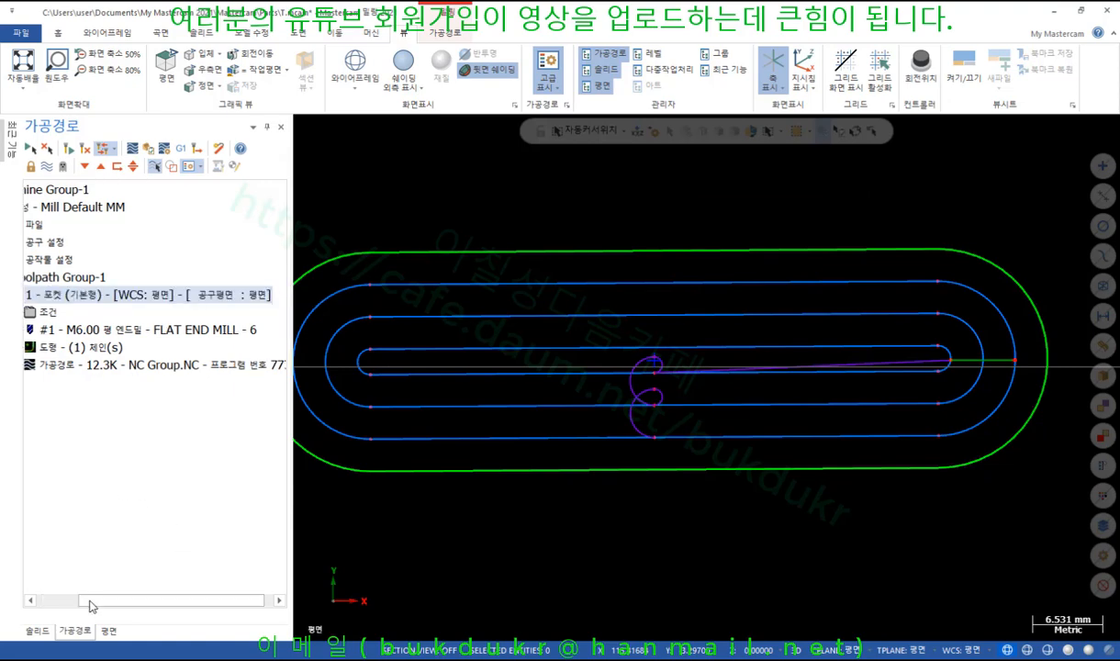
pyautogui.moveTo(92, 606); pyautogui.dragTo(46, 604)
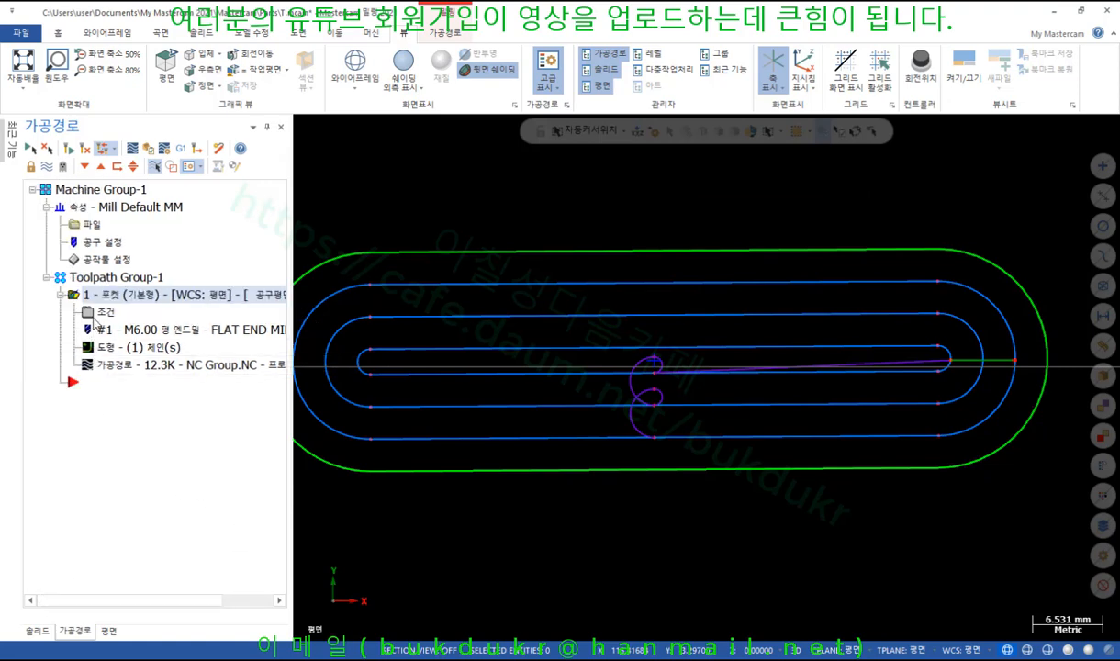
pyautogui.hotkey('ctrl', 'v')
# Set the second pocket operation's ramp XY angle to 90, regenerate its toolpath, and inspect the ramp
pyautogui.click(103, 401)
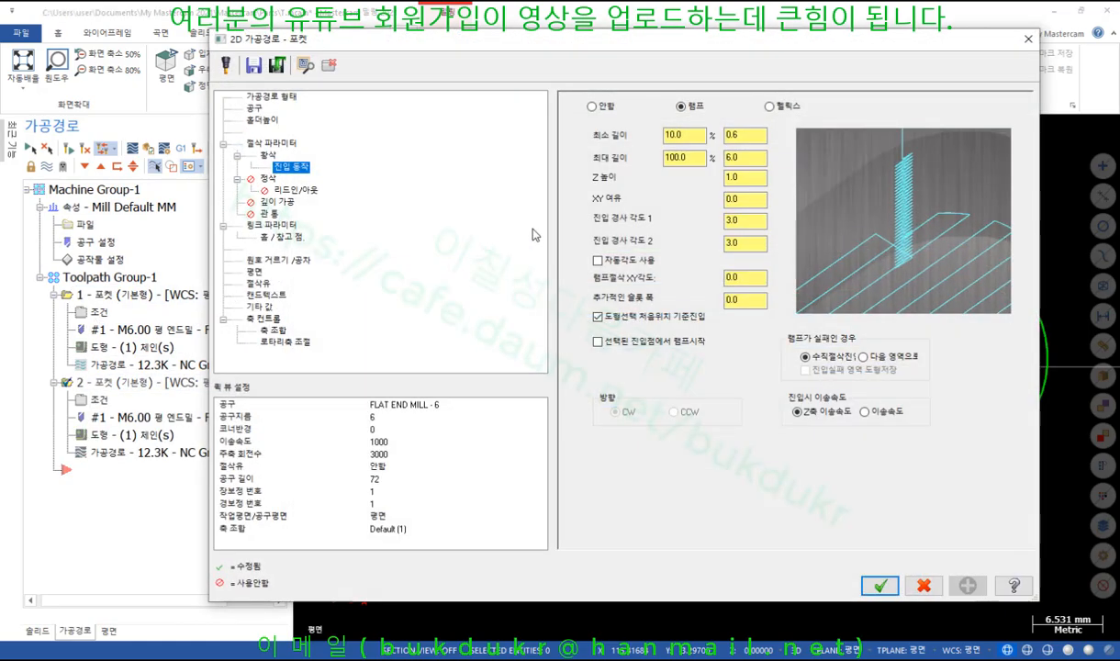
pyautogui.press('Tab')
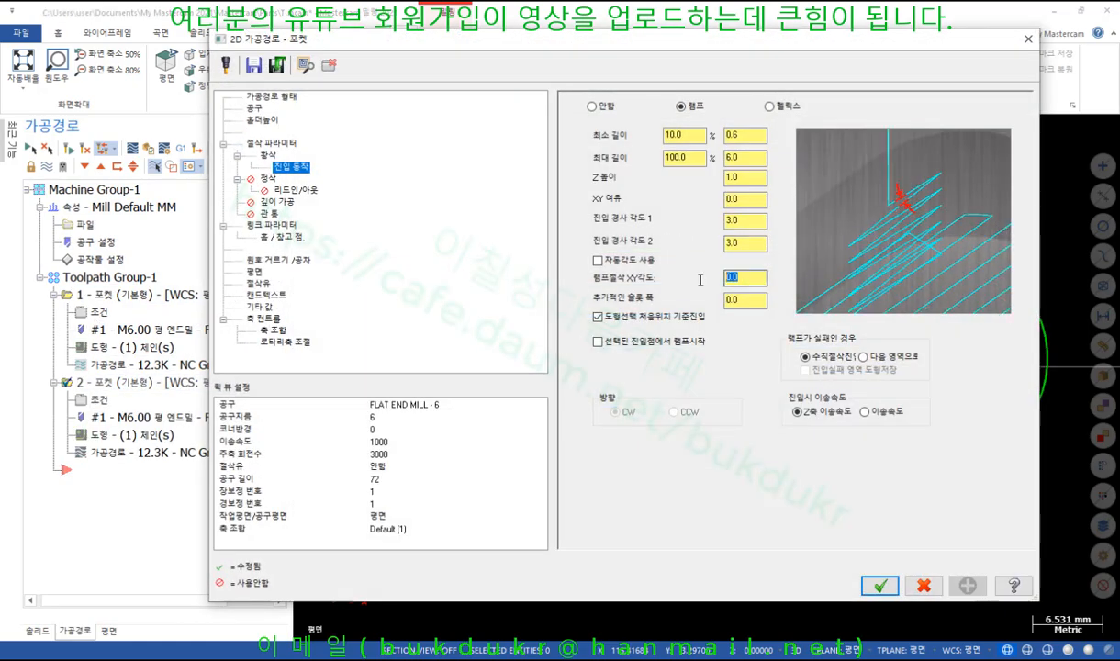
pyautogui.write('90')
pyautogui.press('Return')
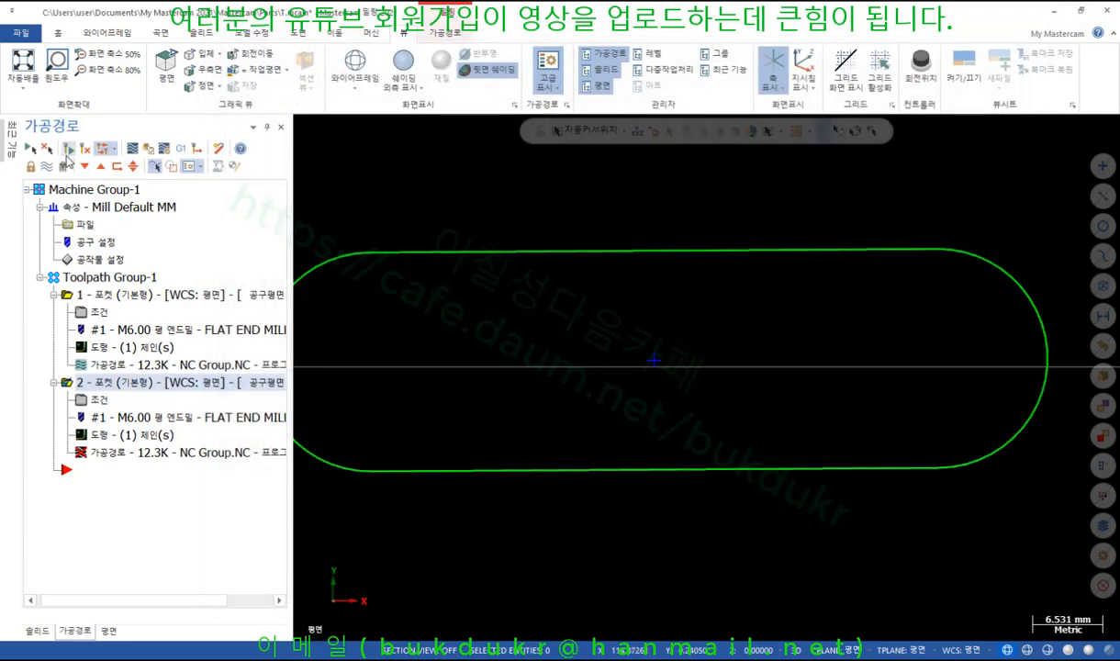
pyautogui.click(69, 150)
pyautogui.moveTo(569, 319); pyautogui.dragTo(677, 424, button='middle')
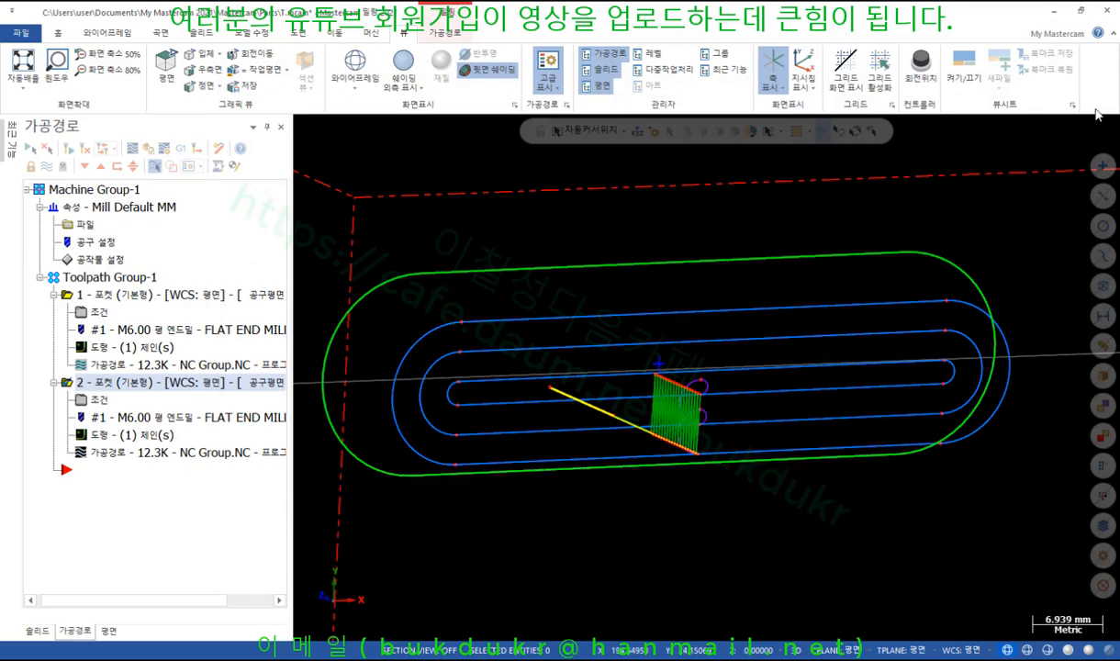
# Change the entry-point option in the second pocket's ramp settings, regenerate its toolpath, and inspect where the ramp starts
pyautogui.click(99, 402)
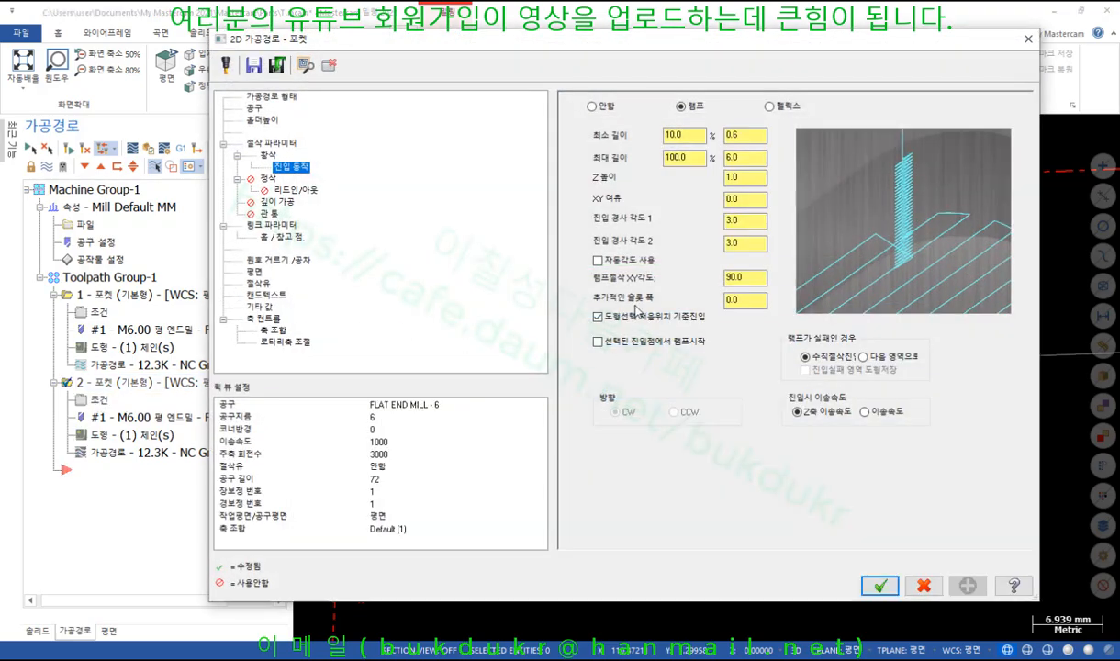
pyautogui.click(879, 586)
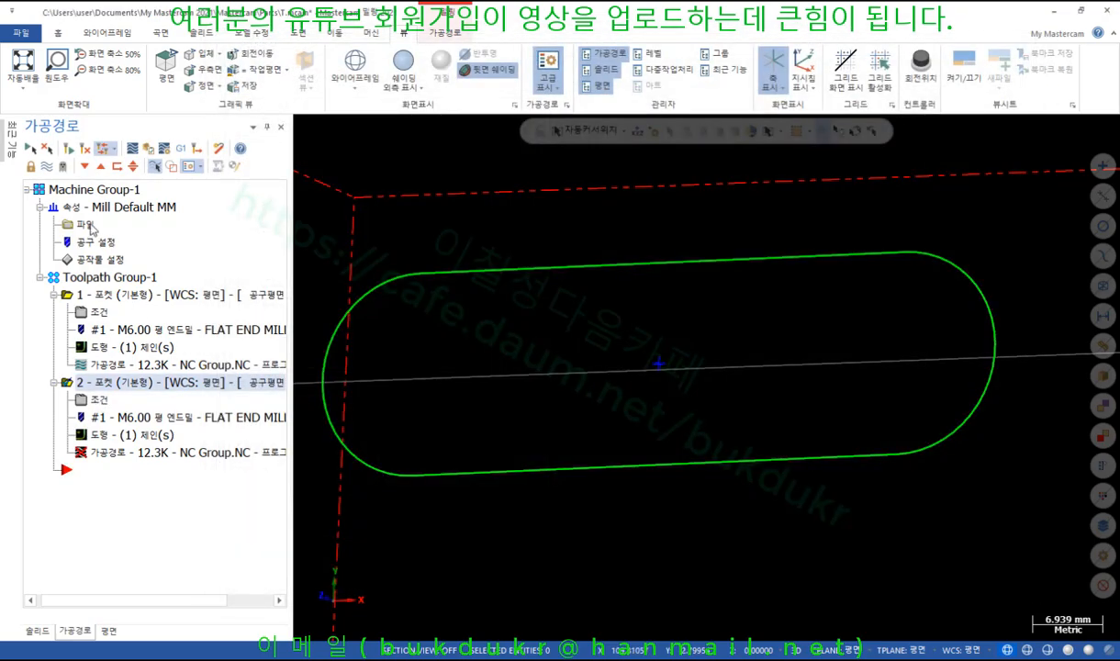
pyautogui.click(70, 150)
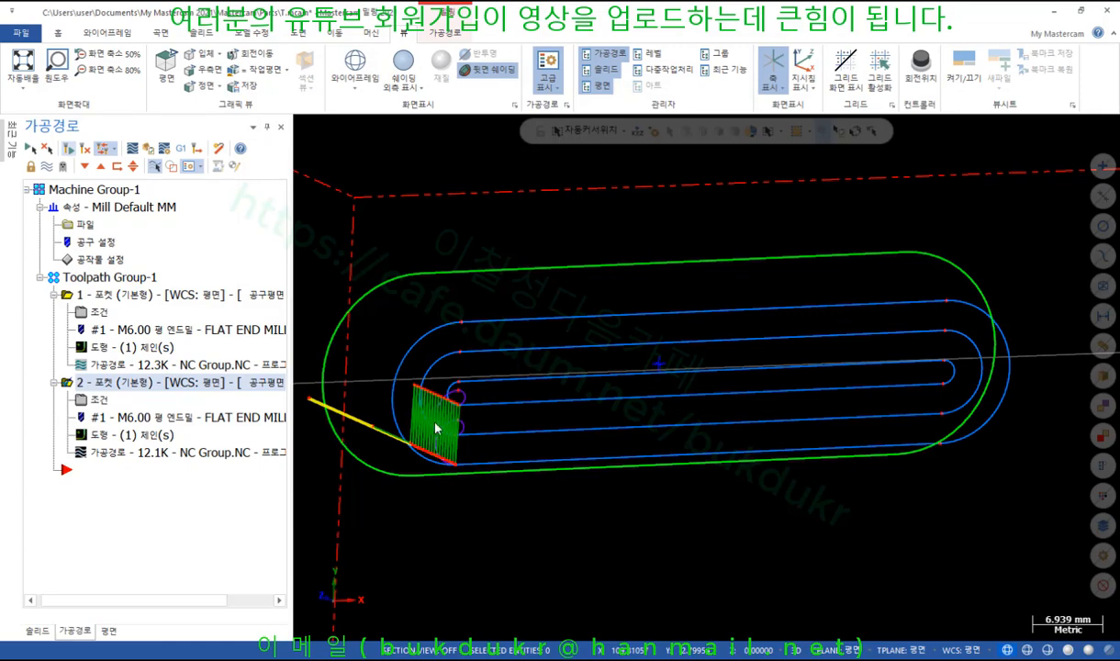
pyautogui.moveTo(474, 413); pyautogui.dragTo(508, 371, button='middle')
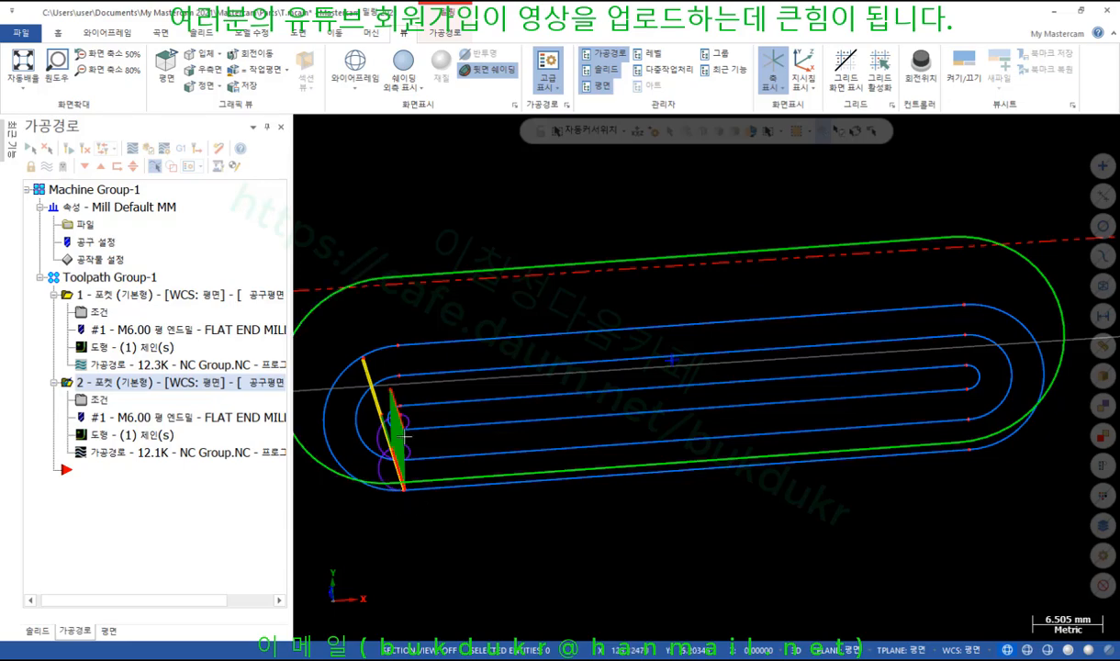
# Check the start point of 체인 2 in the second pocket's chain manager
pyautogui.click(128, 434)
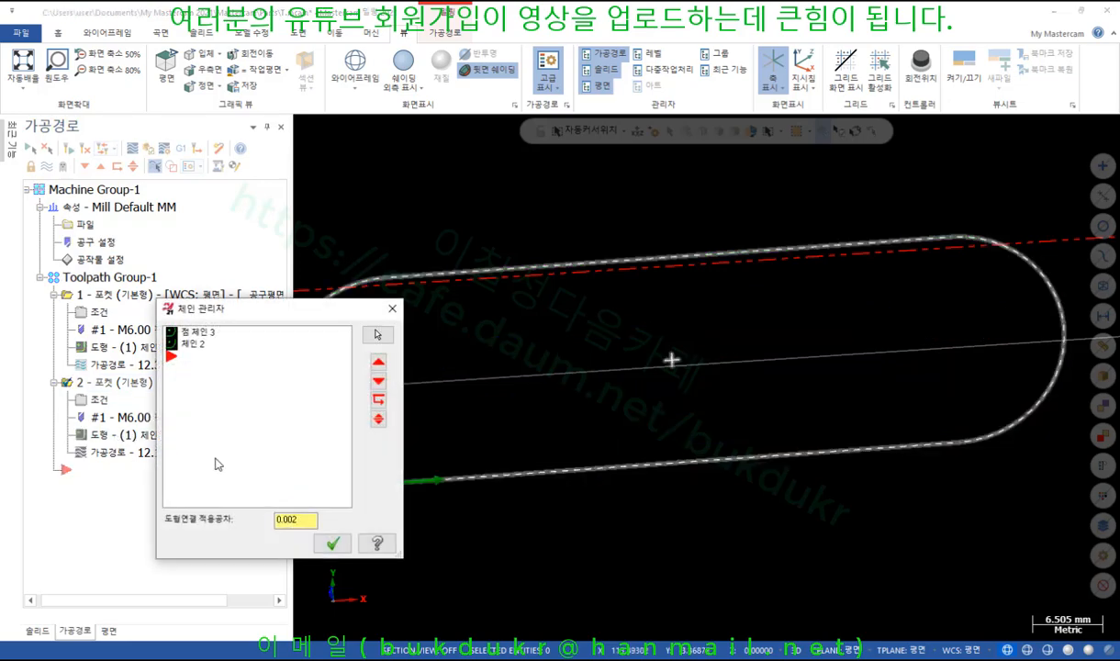
pyautogui.click(200, 346)
pyautogui.rightClick(207, 352)
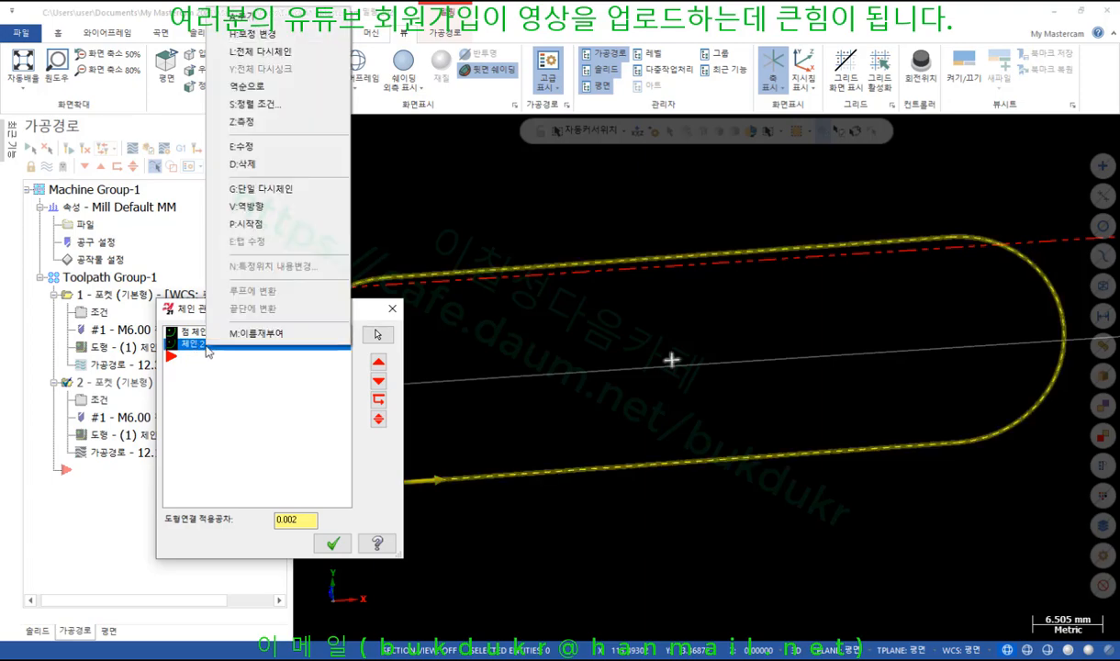
pyautogui.click(247, 214)
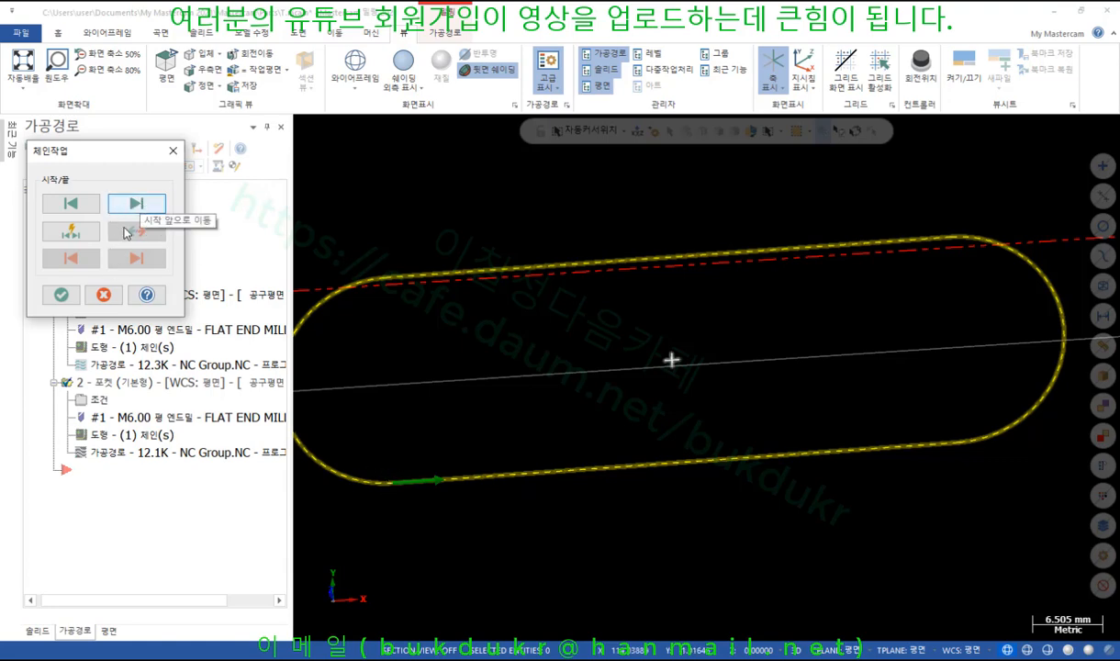
pyautogui.click(62, 295)
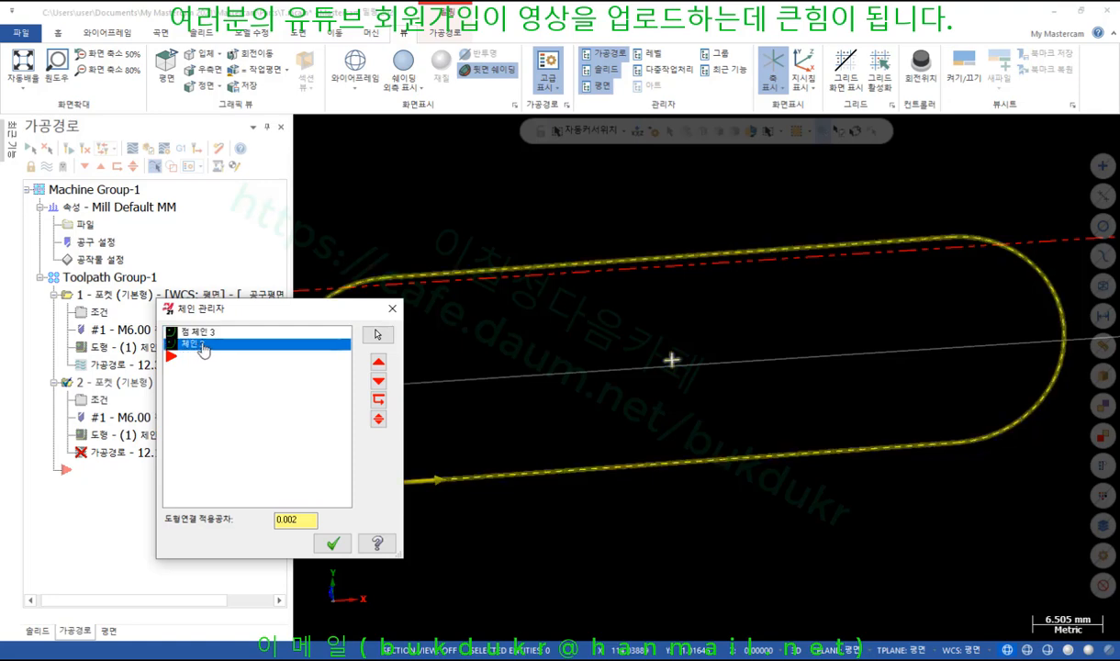
pyautogui.moveTo(273, 318); pyautogui.dragTo(164, 321)
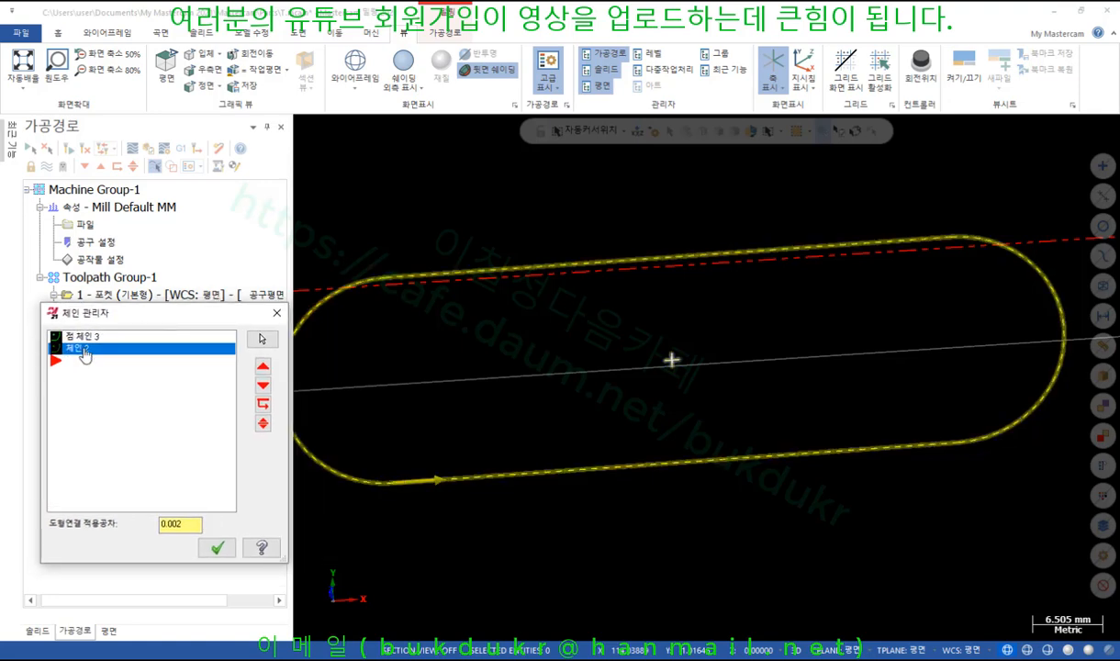
pyautogui.click(217, 547)
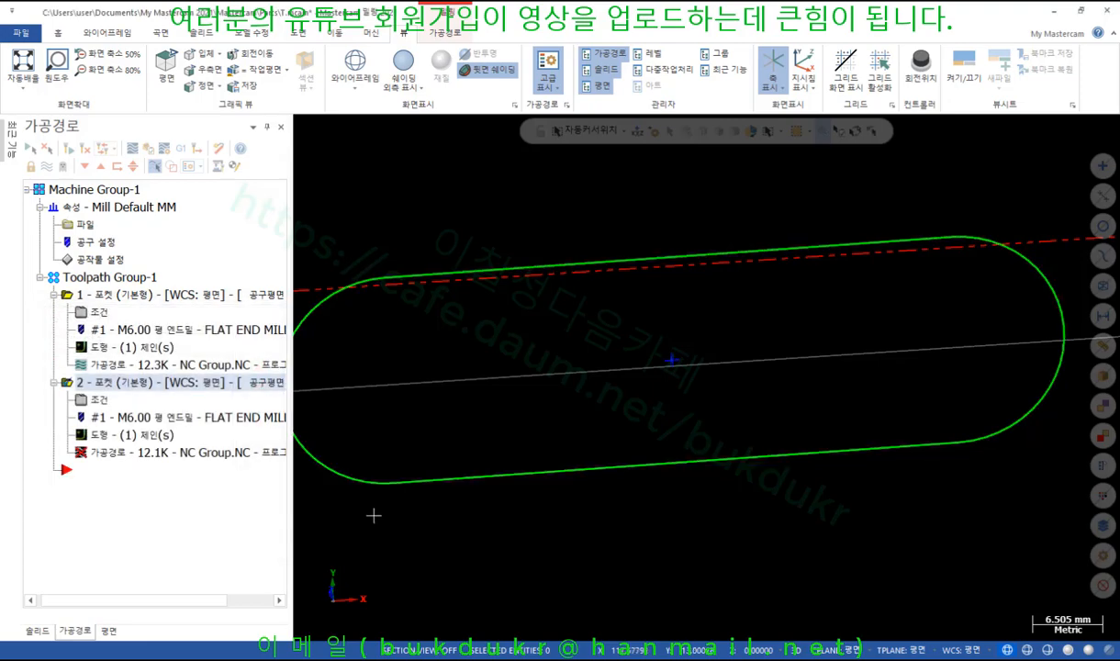
pyautogui.scroll(-2, 707, 450)
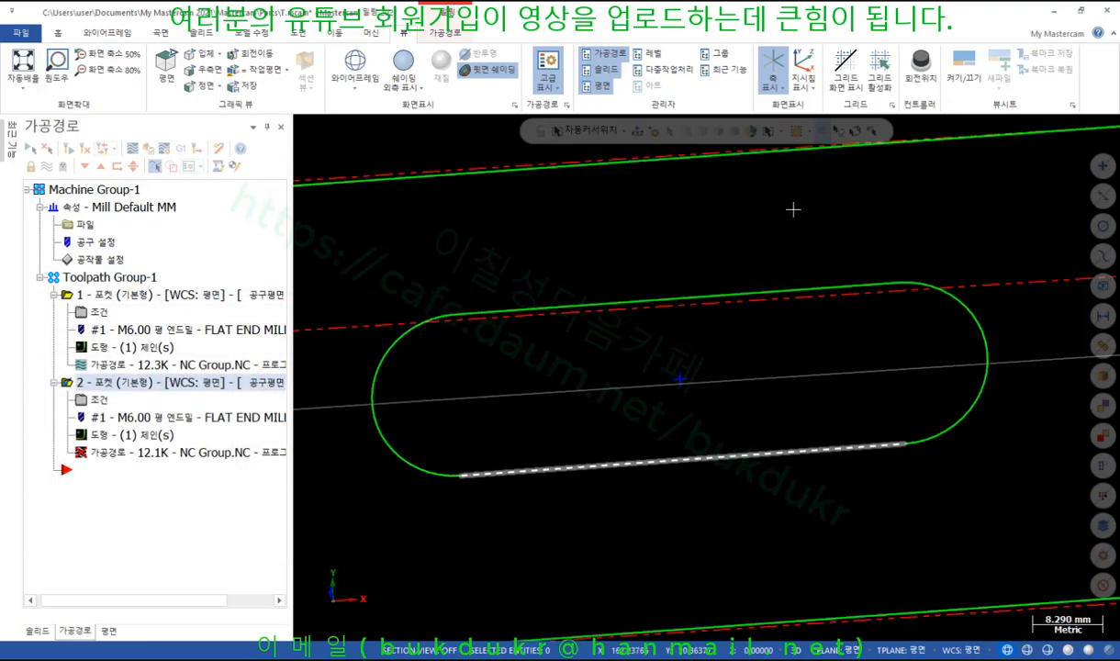
# Break the slot contour's lower straight line into two pieces at its midpoint
pyautogui.click(108, 32)
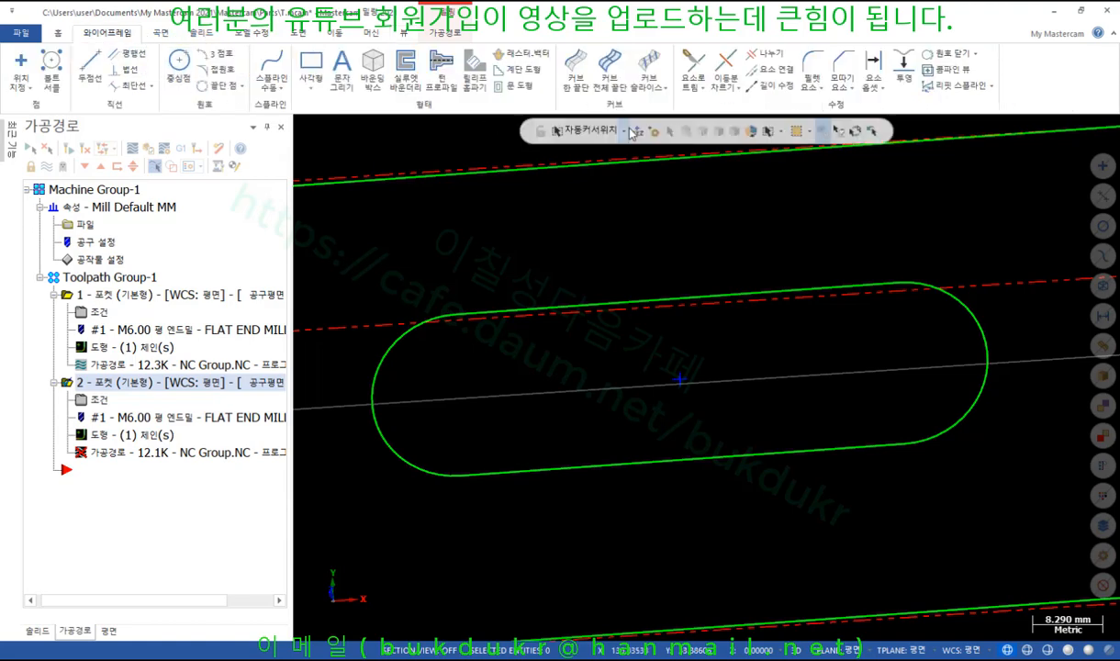
pyautogui.click(693, 67)
pyautogui.click(816, 448)
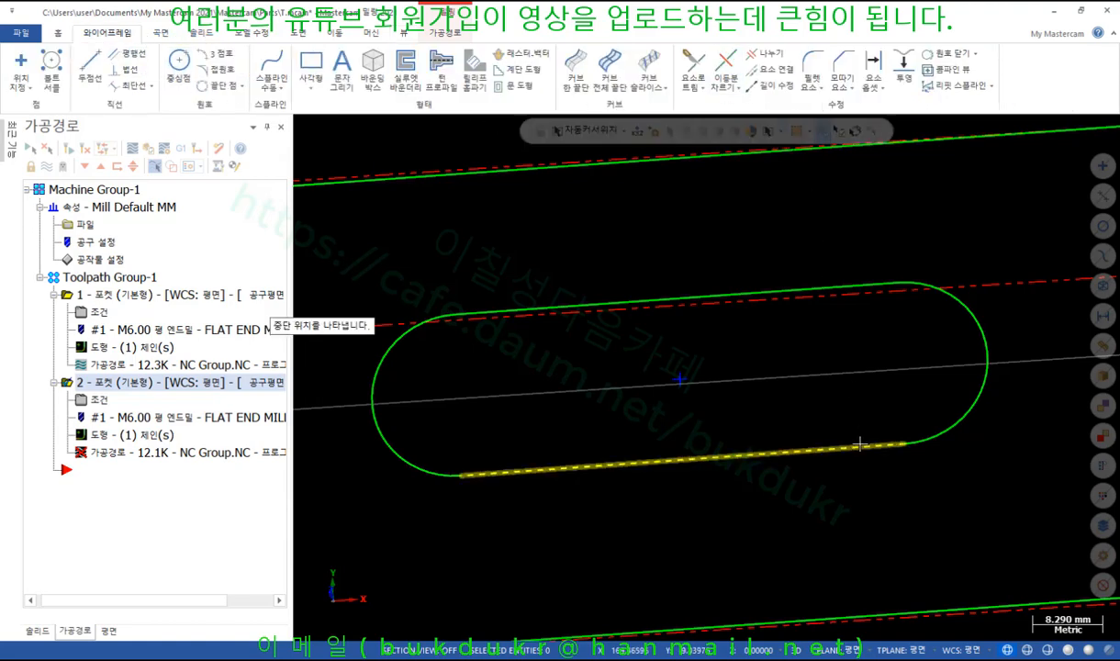
pyautogui.click(682, 458)
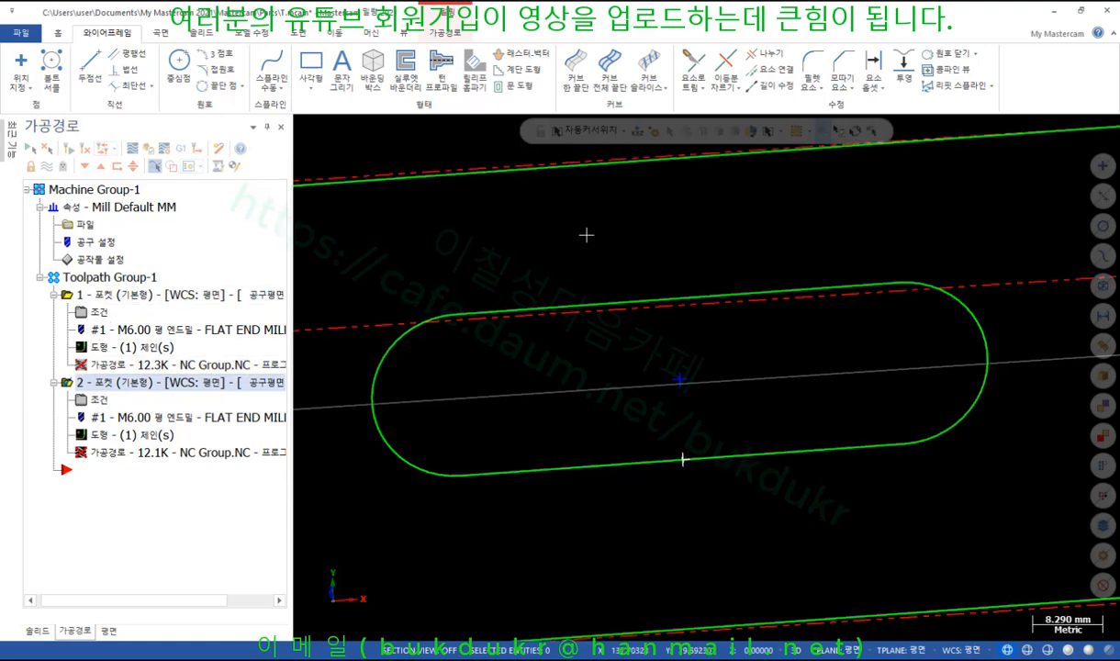
# Replace 체인 2 in the second pocket's chain manager with a closed slot chain starting at the lower line's midpoint
pyautogui.click(103, 435)
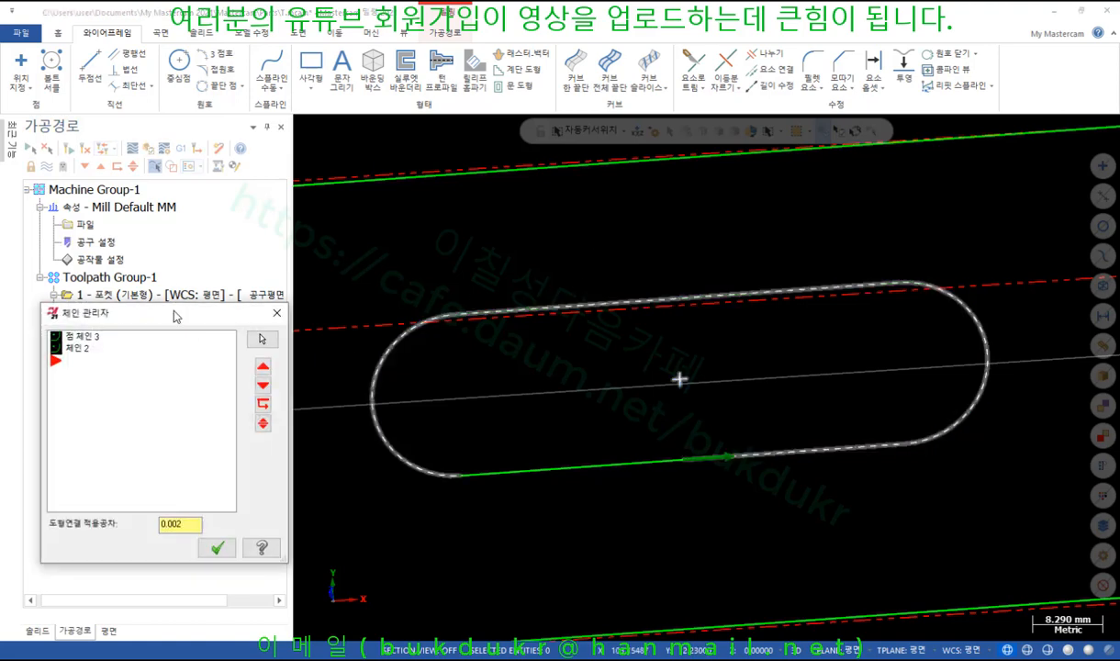
pyautogui.click(80, 349)
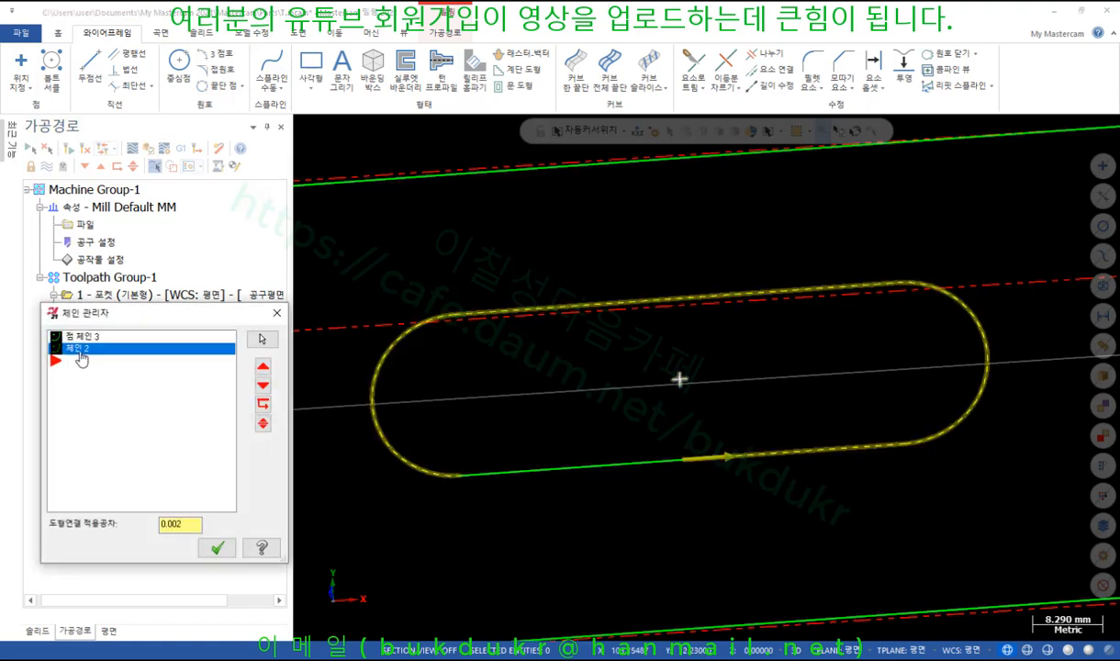
pyautogui.click(217, 548)
pyautogui.click(630, 367)
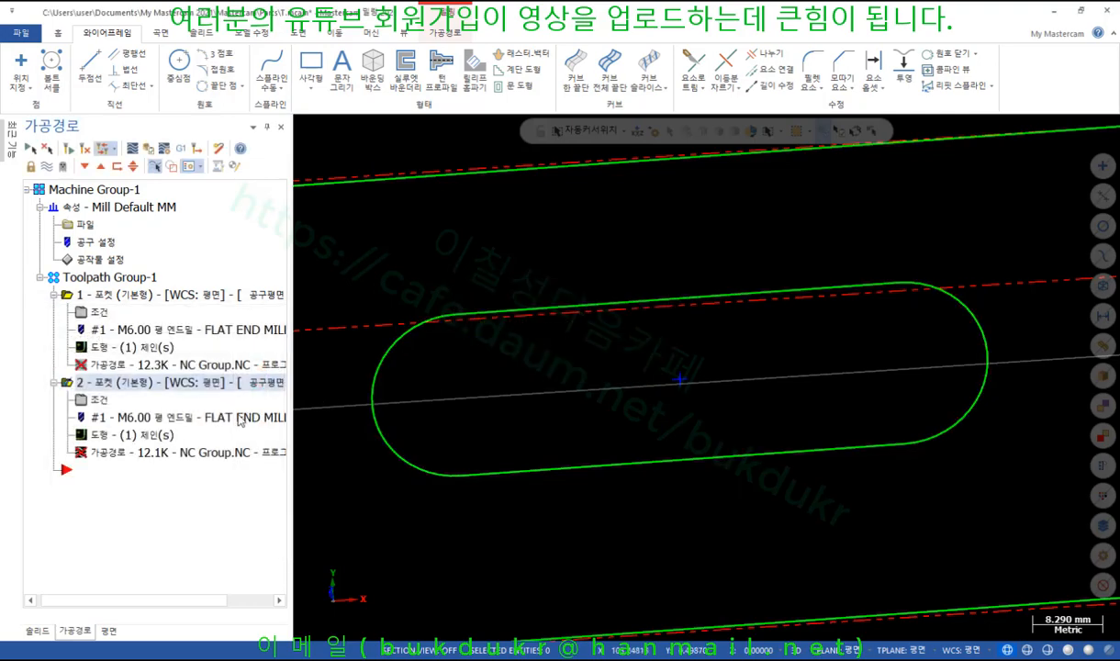
pyautogui.click(106, 444)
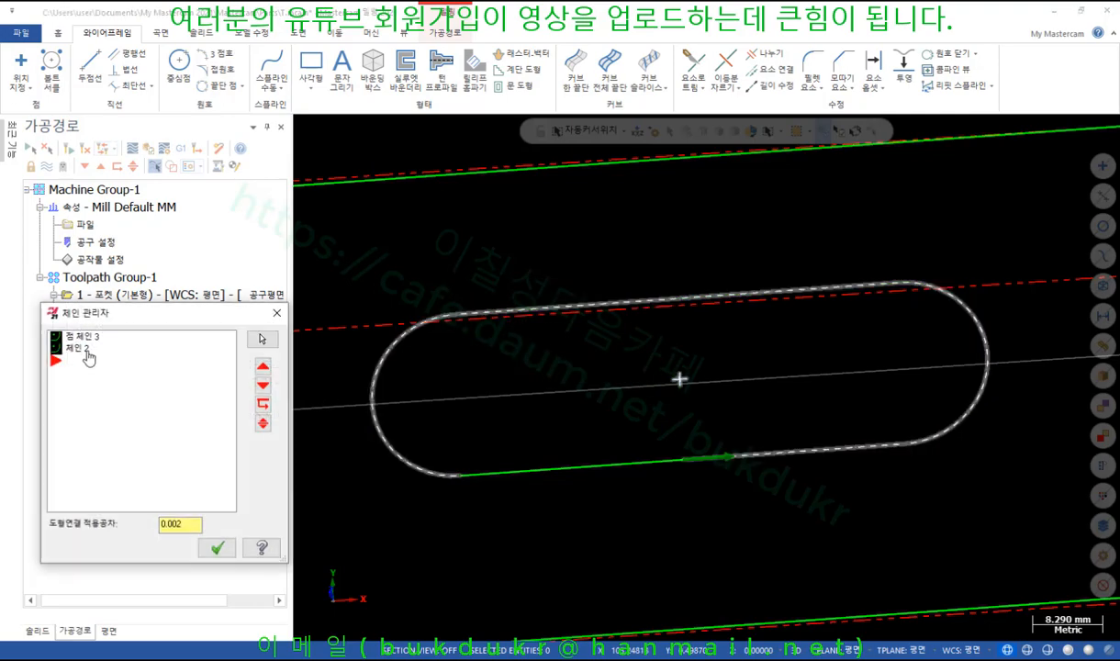
pyautogui.click(90, 347)
pyautogui.press('Delete')
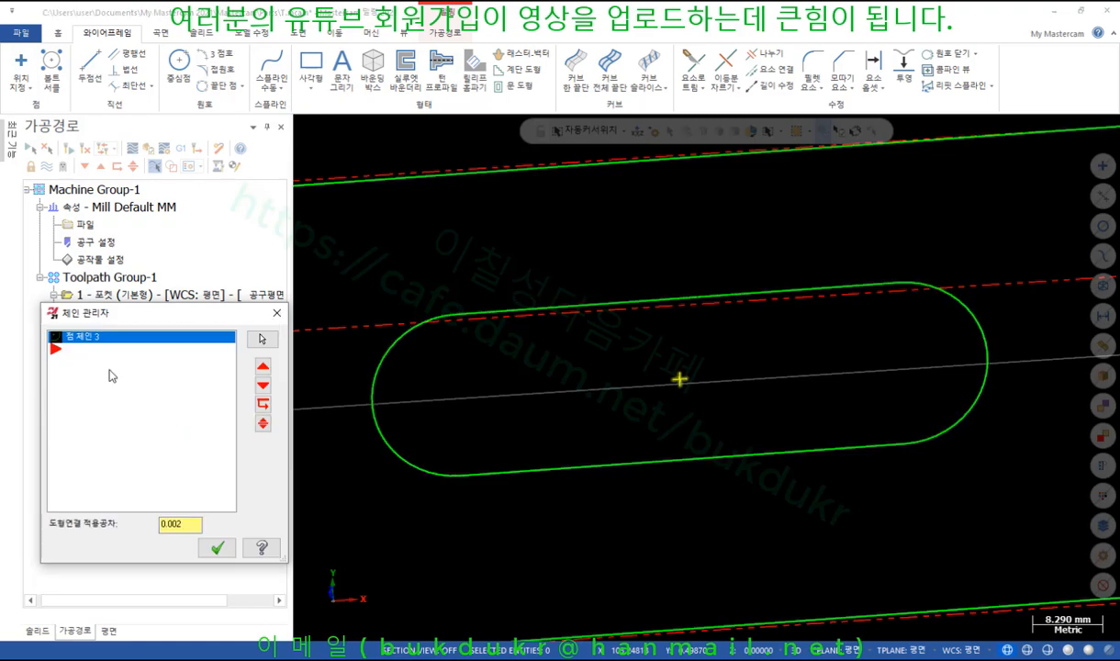
pyautogui.rightClick(104, 418)
pyautogui.click(175, 81)
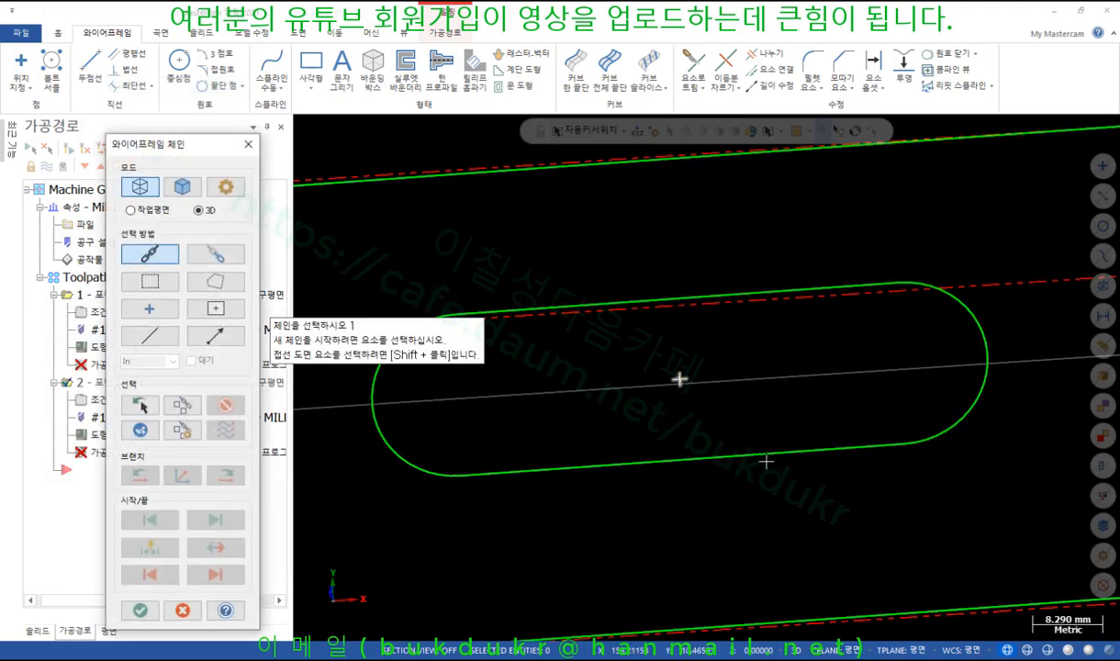
pyautogui.click(765, 459)
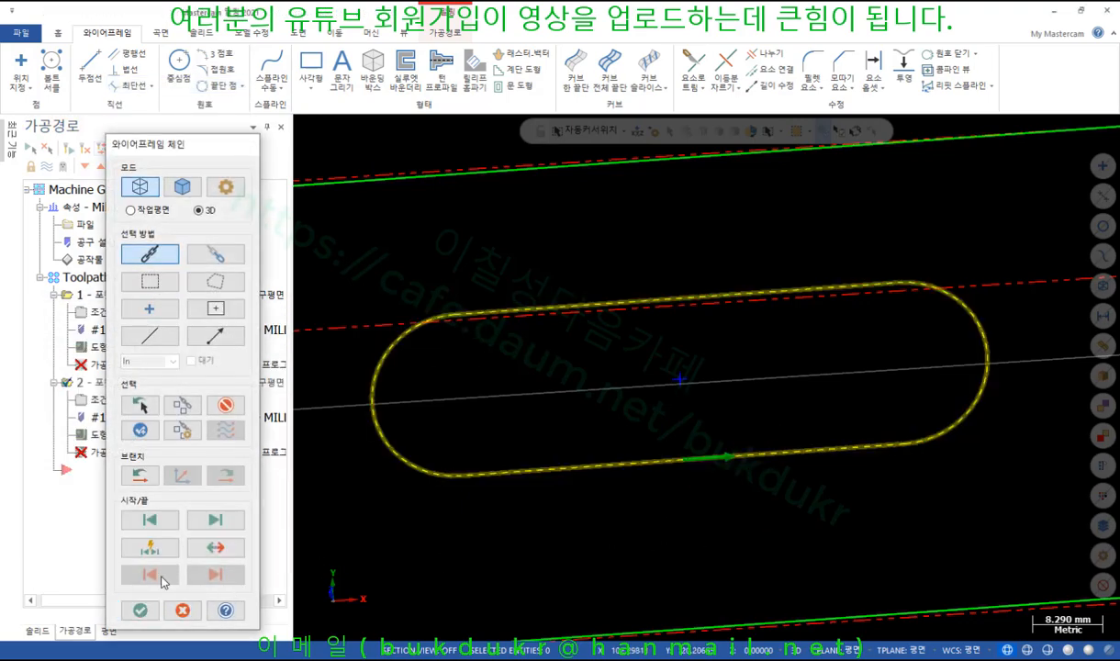
pyautogui.click(140, 609)
pyautogui.click(216, 547)
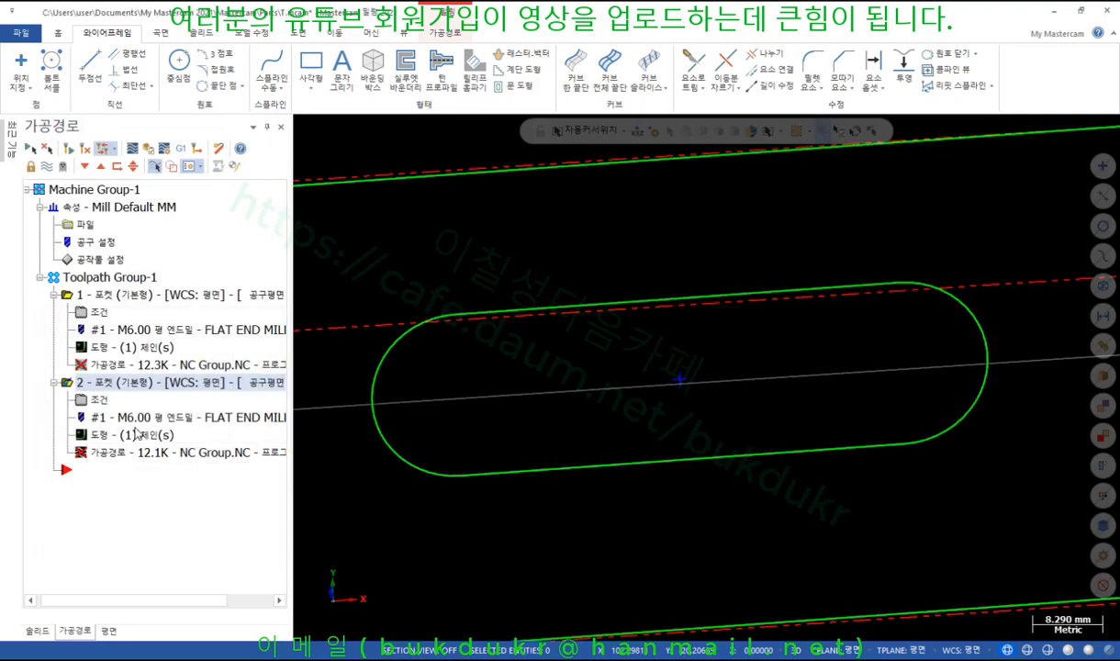
# Accept the second pocket's ramp settings with 도형선택 처음위치 기준진입 off, regenerate its toolpath, and inspect the ramp
pyautogui.click(94, 401)
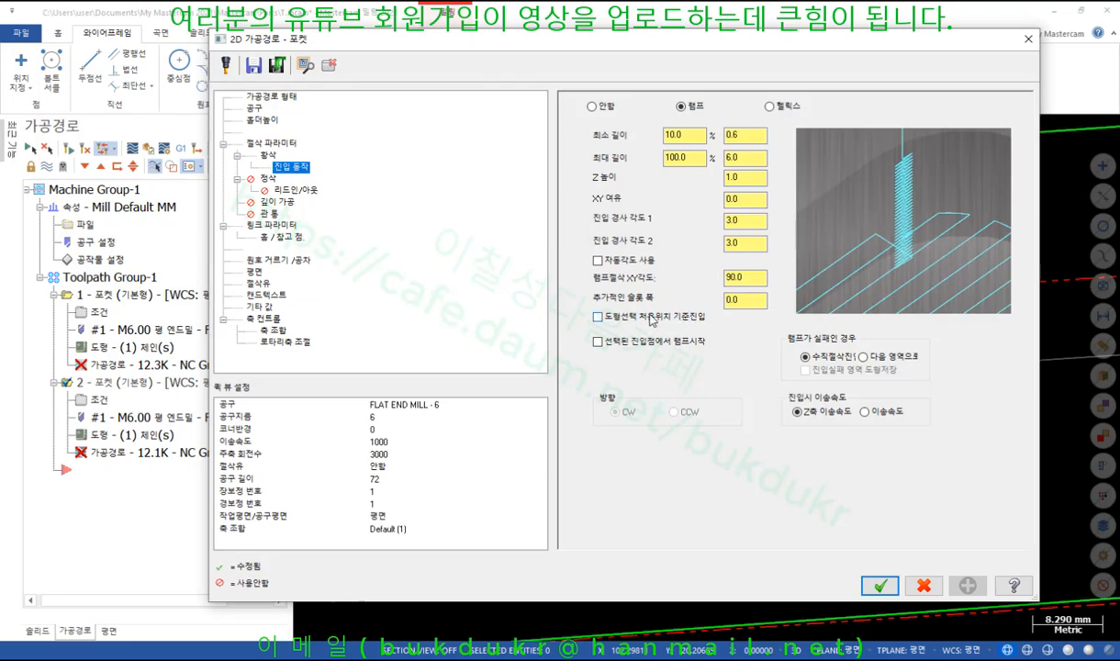
pyautogui.click(879, 584)
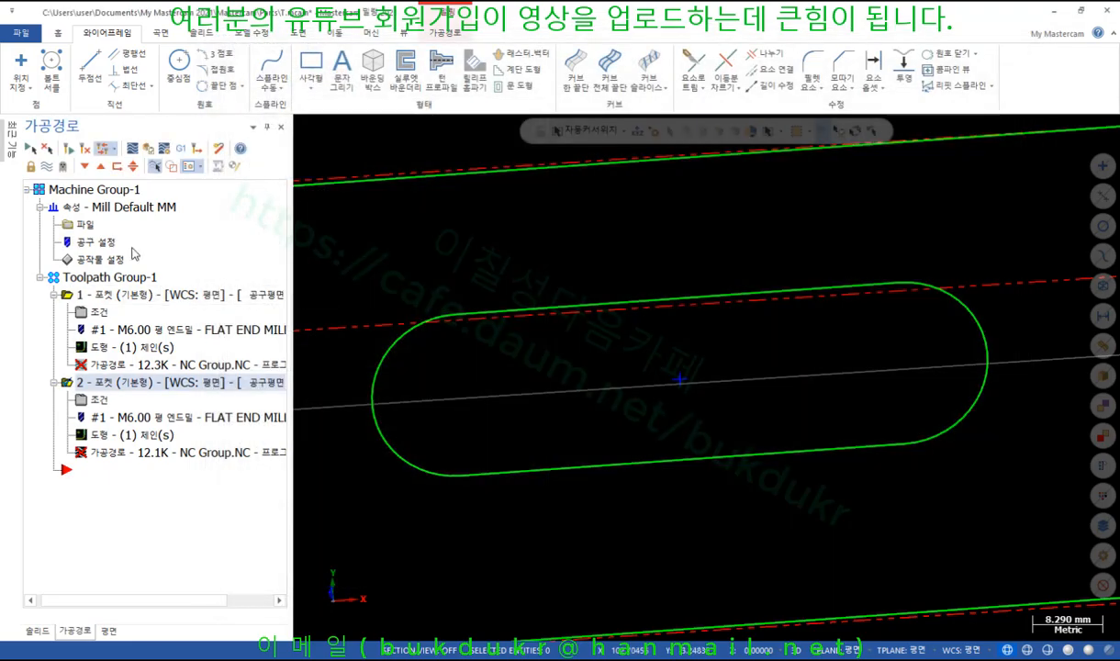
pyautogui.click(70, 150)
pyautogui.scroll(-2, 706, 378)
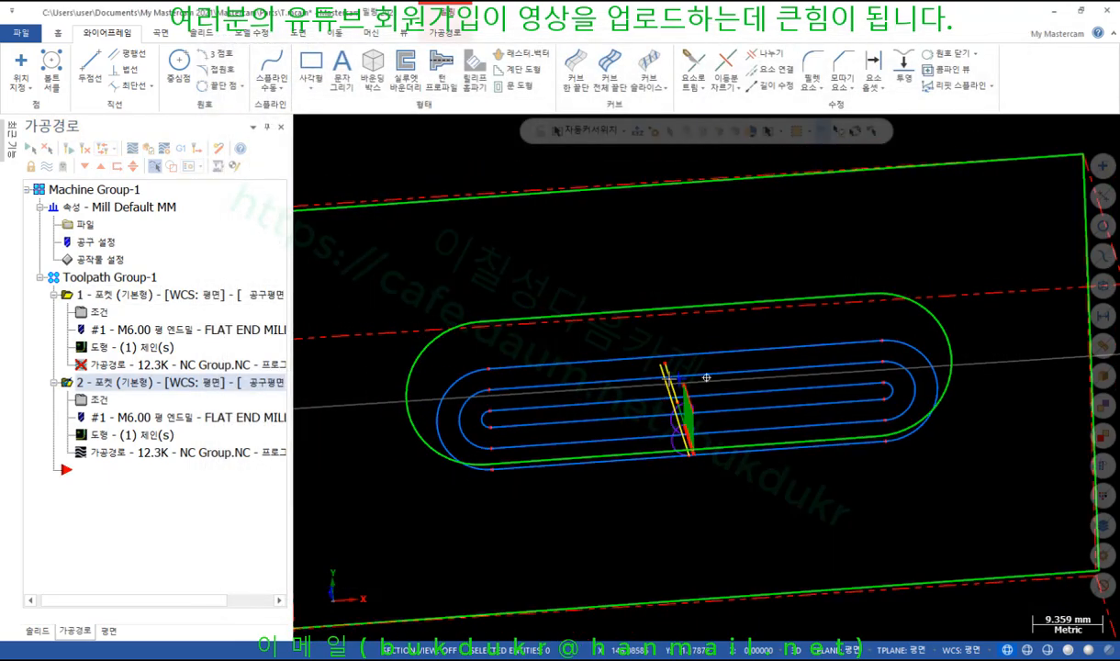
pyautogui.moveTo(706, 377)
pyautogui.mouseDown(button='middle')
pyautogui.moveTo(626, 318)
pyautogui.moveTo(578, 346)
pyautogui.moveTo(594, 369)
pyautogui.mouseUp(button='middle')
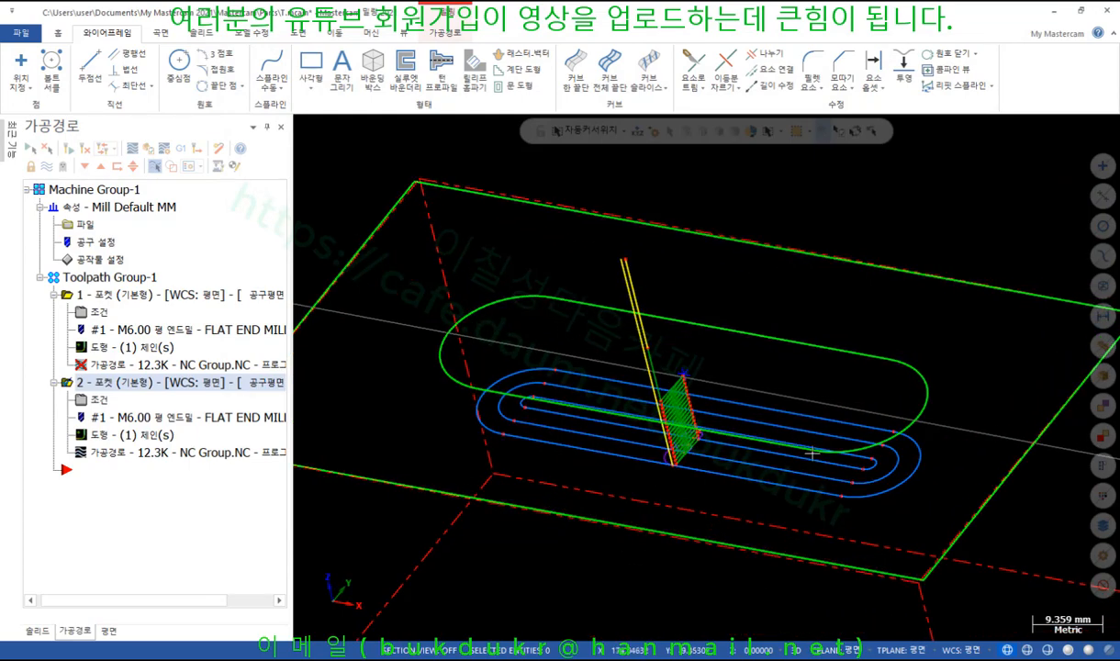
pyautogui.scroll(8, 716, 441)
pyautogui.moveTo(661, 437); pyautogui.dragTo(675, 449, button='middle')
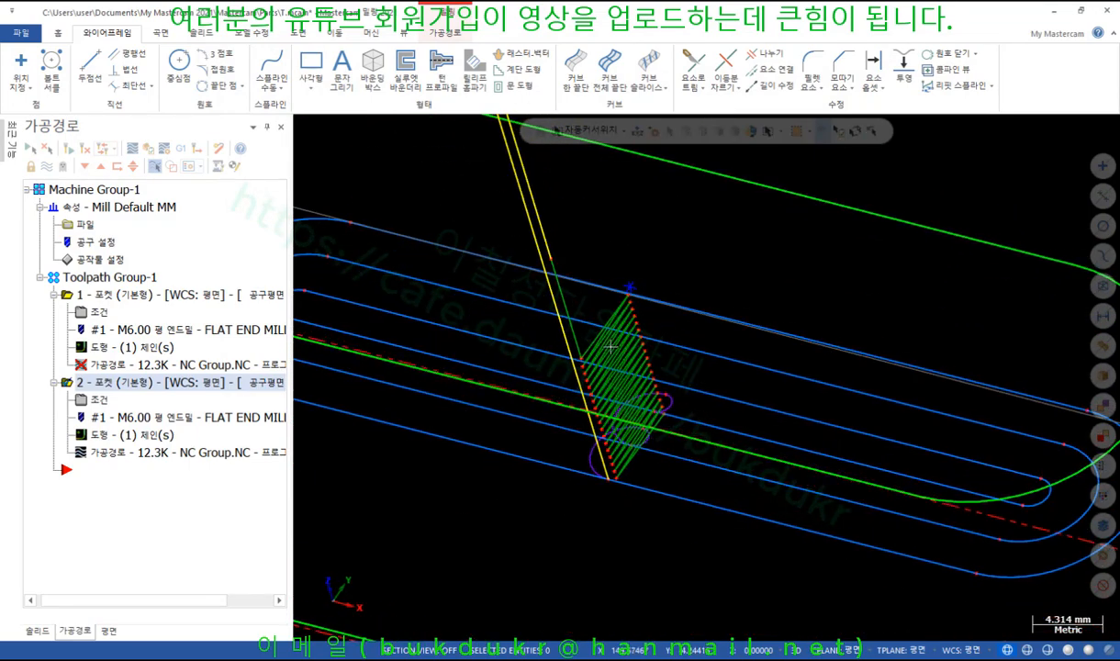
# Set the second pocket's ramp XY angle to 0, regenerate its toolpath, and inspect the ramp position
pyautogui.click(101, 400)
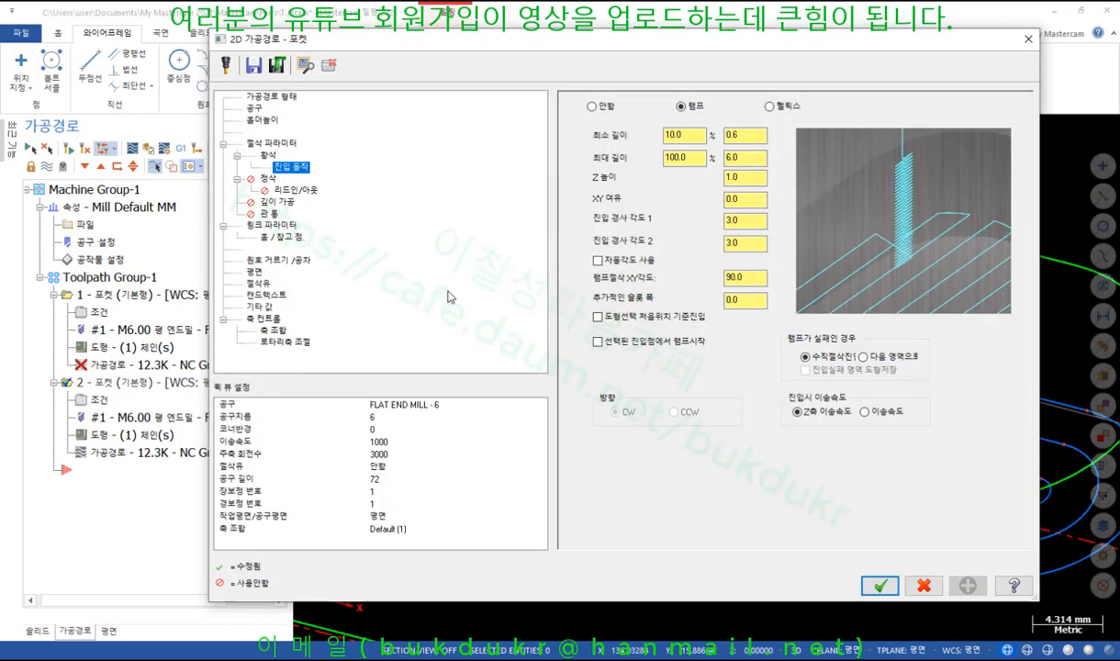
pyautogui.doubleClick(734, 277)
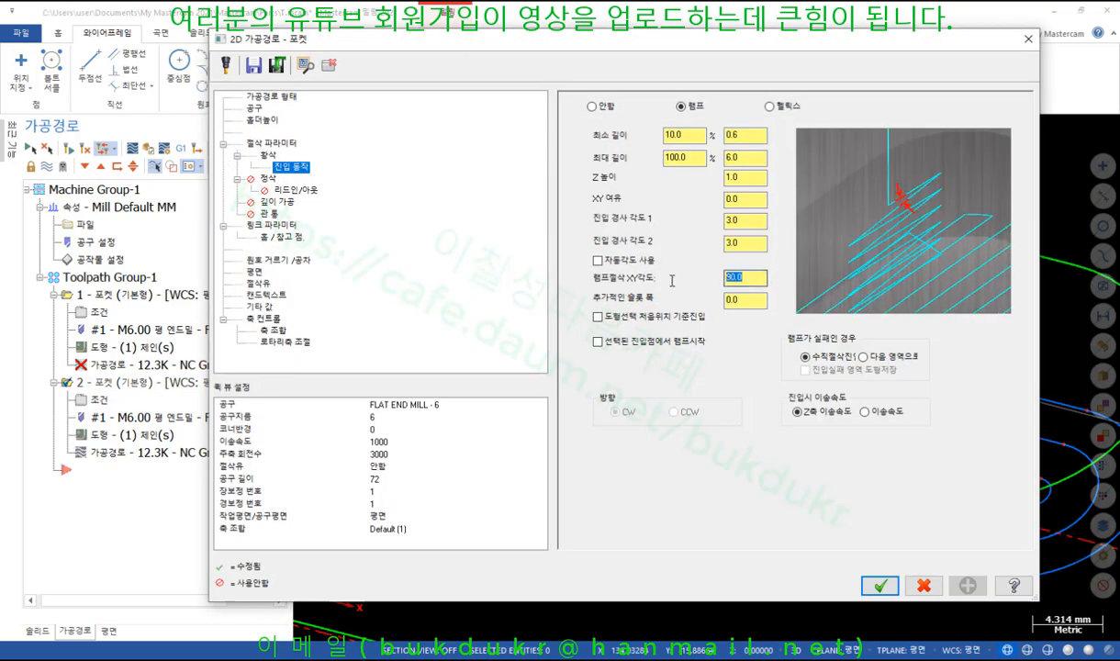
pyautogui.write('0')
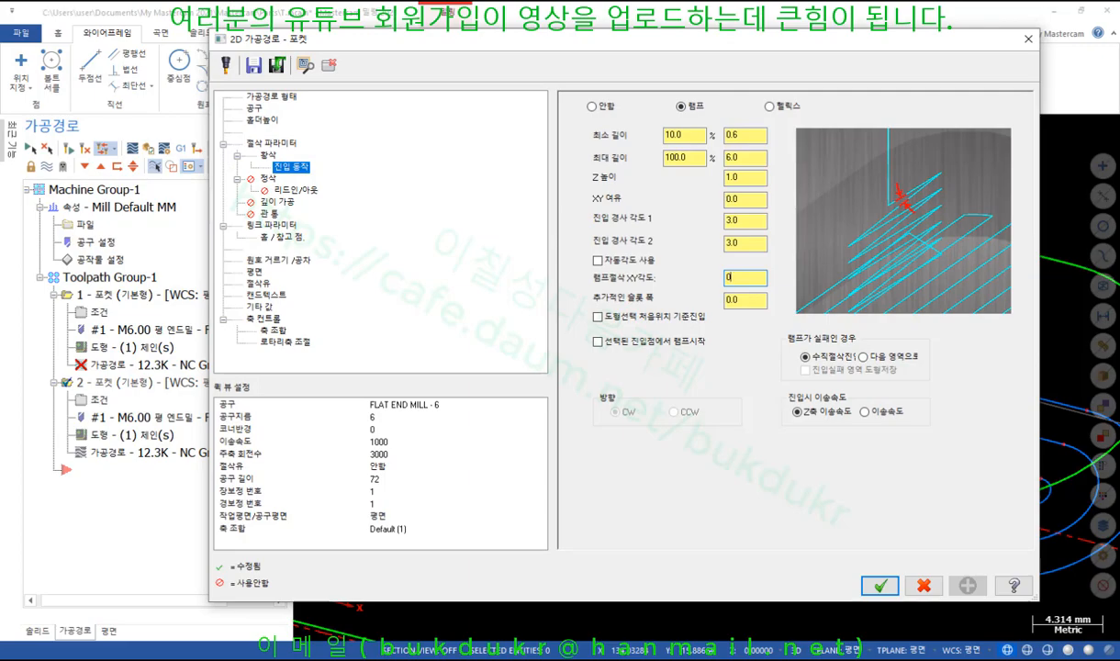
pyautogui.click(879, 585)
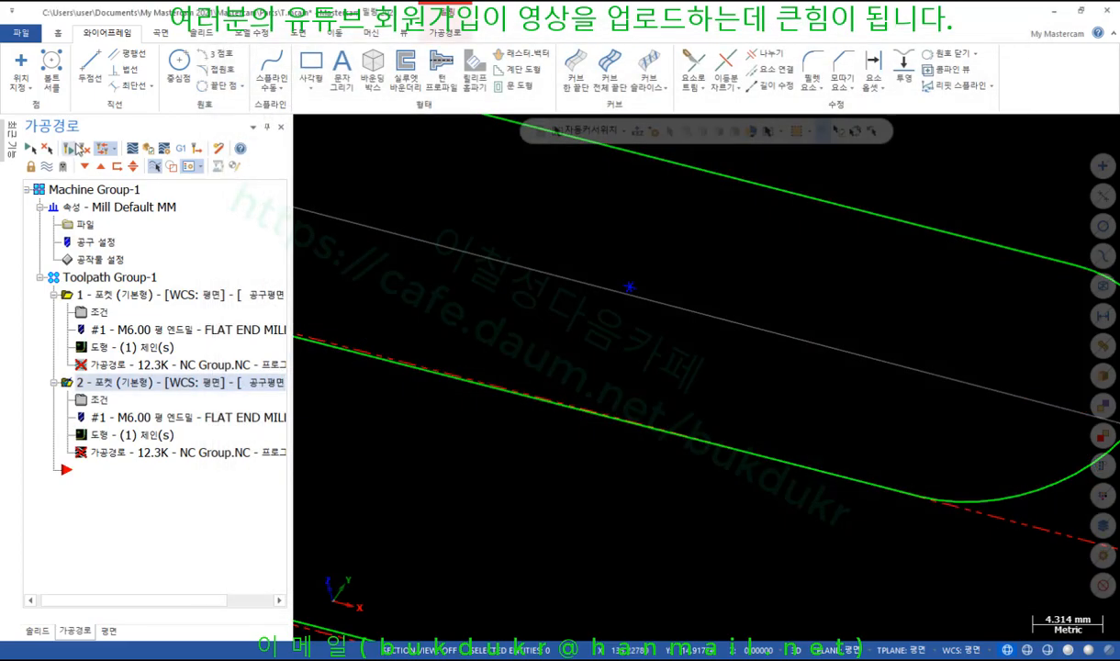
pyautogui.click(68, 149)
pyautogui.scroll(-3, 551, 294)
pyautogui.moveTo(558, 369)
pyautogui.mouseDown(button='middle')
pyautogui.moveTo(547, 342)
pyautogui.moveTo(603, 323)
pyautogui.moveTo(624, 347)
pyautogui.moveTo(602, 316)
pyautogui.moveTo(587, 335)
pyautogui.moveTo(594, 358)
pyautogui.moveTo(589, 341)
pyautogui.moveTo(604, 355)
pyautogui.mouseUp(button='middle')
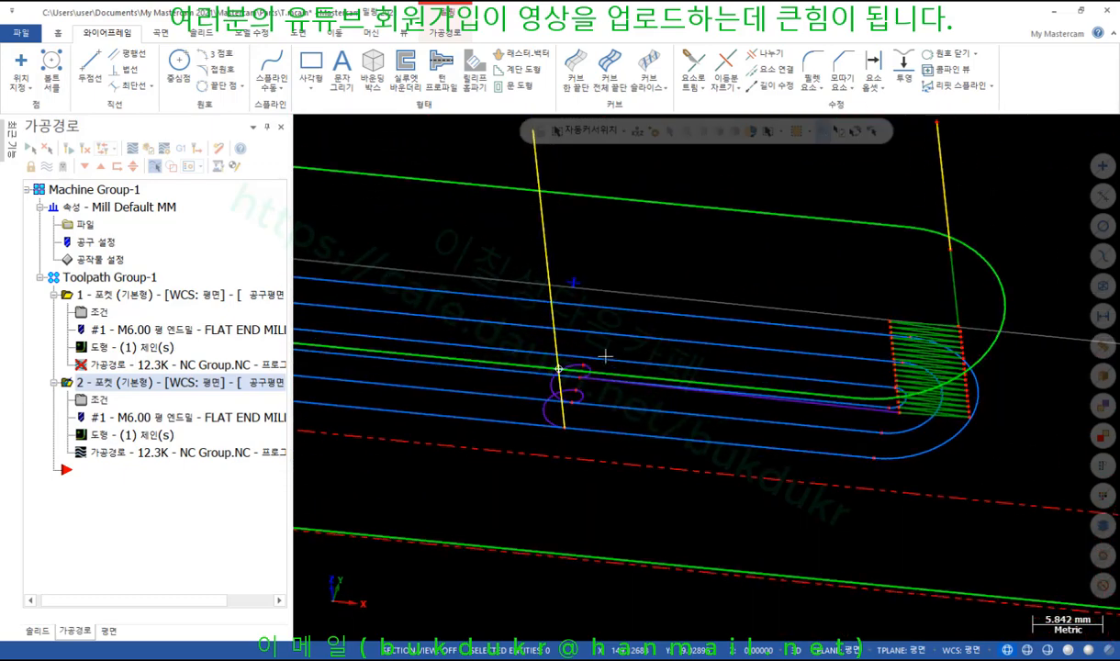
# Set the second pocket's ramp XY angle back to 90, regenerate its toolpath, and examine the ramp near the entry point
pyautogui.click(98, 399)
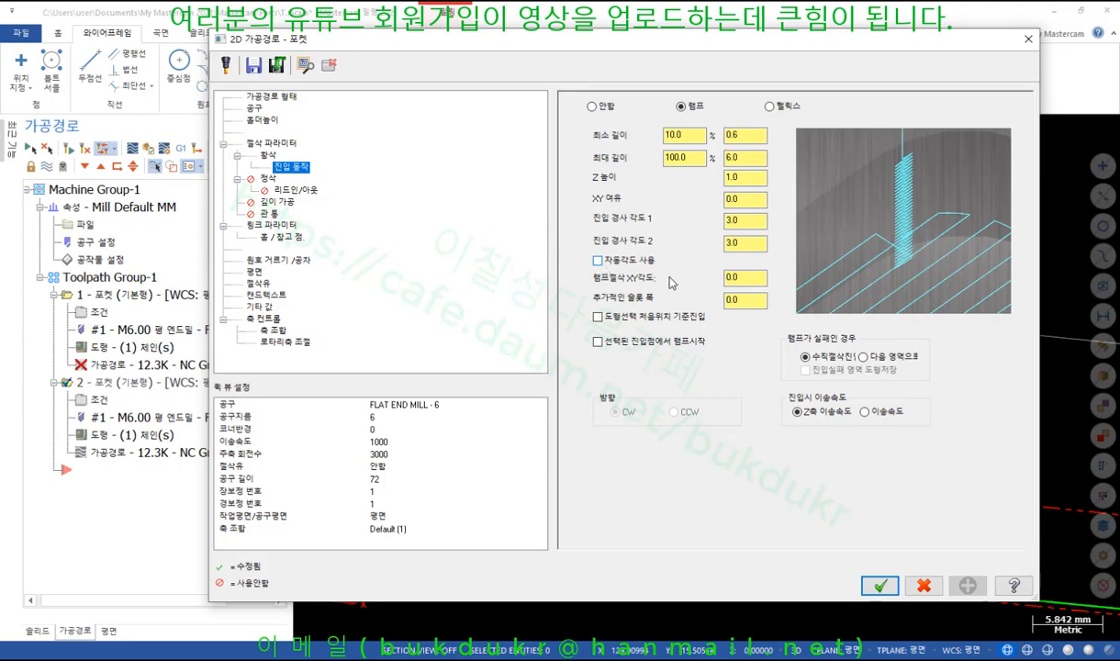
pyautogui.press('Tab')
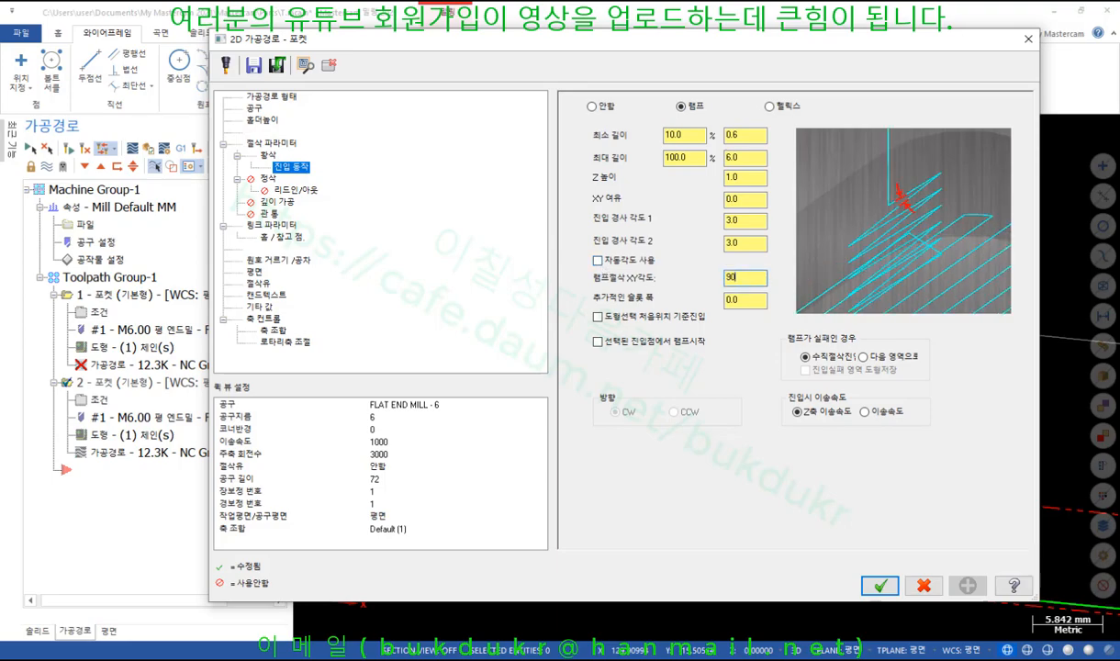
pyautogui.click(879, 584)
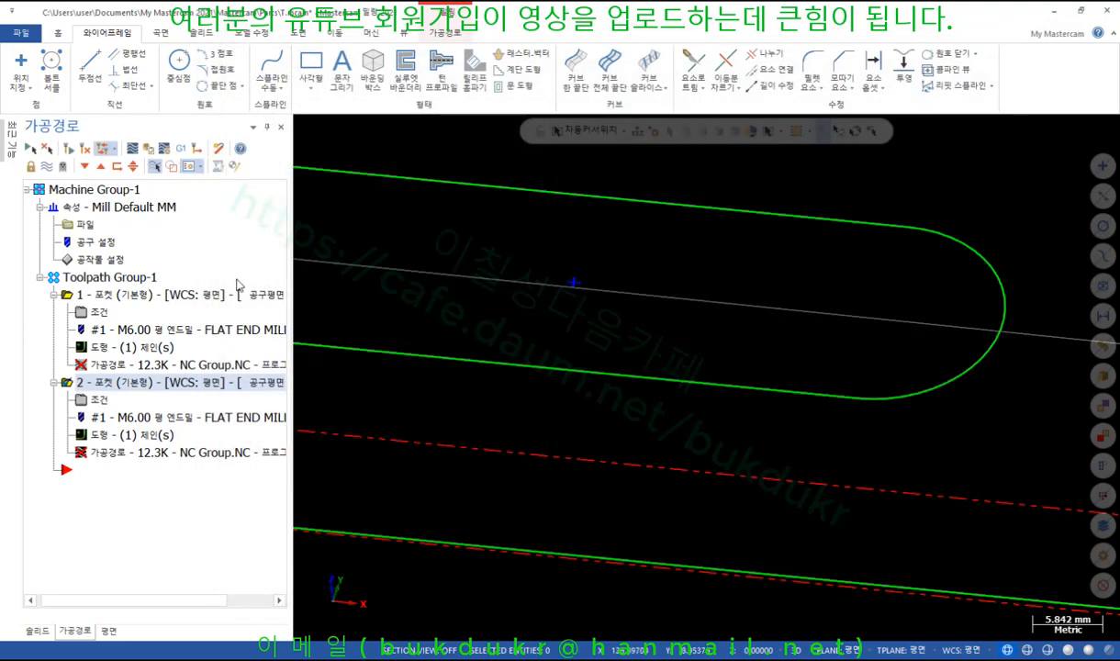
pyautogui.click(68, 149)
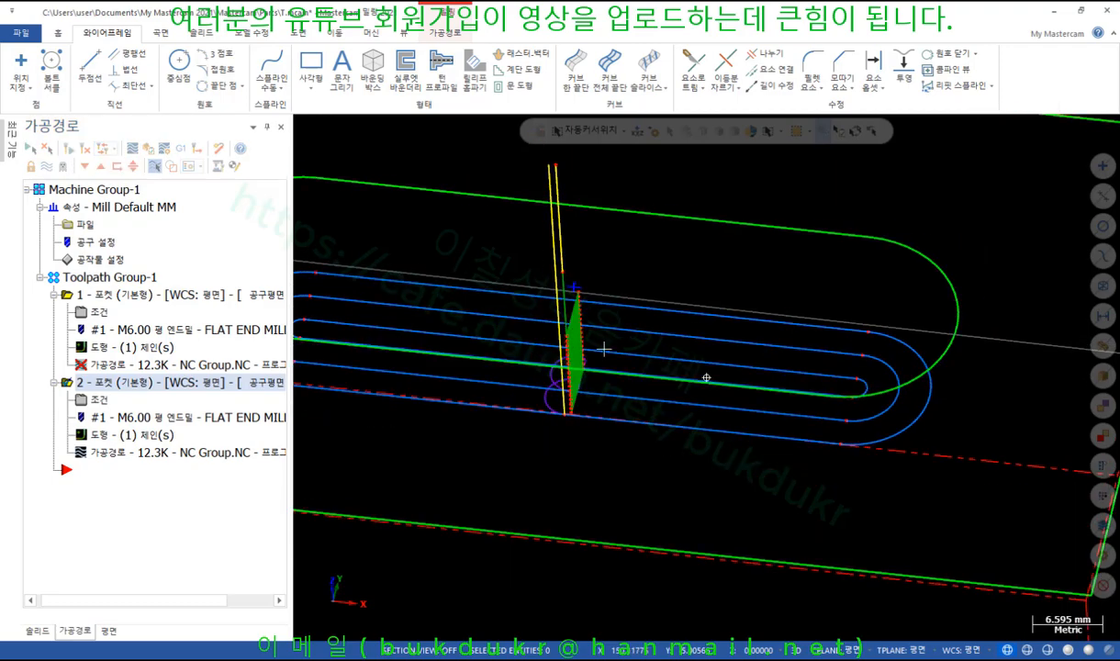
pyautogui.moveTo(595, 389)
pyautogui.mouseDown(button='middle')
pyautogui.moveTo(581, 386)
pyautogui.moveTo(602, 355)
pyautogui.moveTo(595, 343)
pyautogui.moveTo(653, 371)
pyautogui.mouseUp(button='middle')
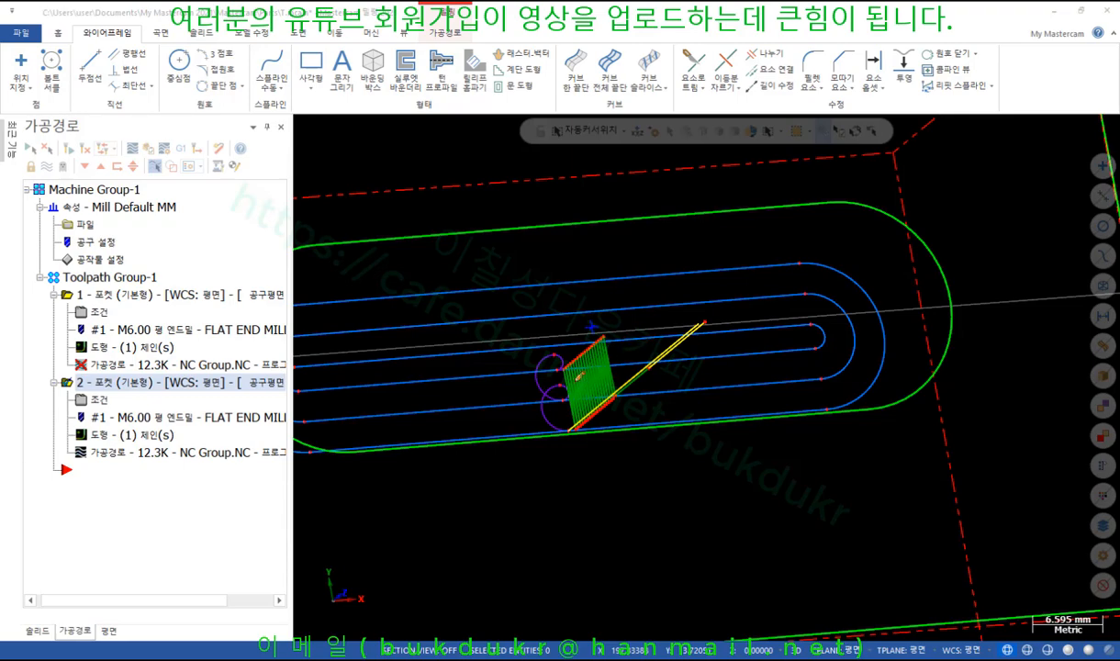
pyautogui.moveTo(580, 375)
pyautogui.mouseDown()
pyautogui.moveTo(601, 289)
pyautogui.moveTo(573, 368)
pyautogui.mouseUp()
pyautogui.rightClick(723, 296)
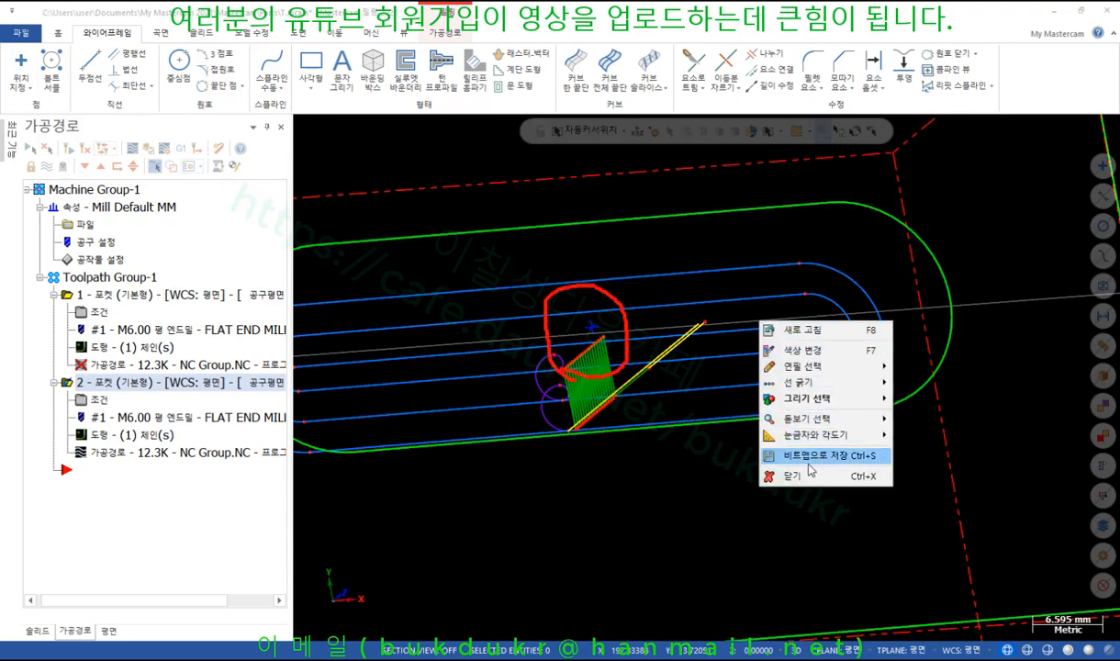
pyautogui.click(790, 447)
# Enable 도형선택 처음위치 기준진입 in the second pocket's ramp settings, regenerate its toolpath, and inspect the ramp
pyautogui.click(99, 400)
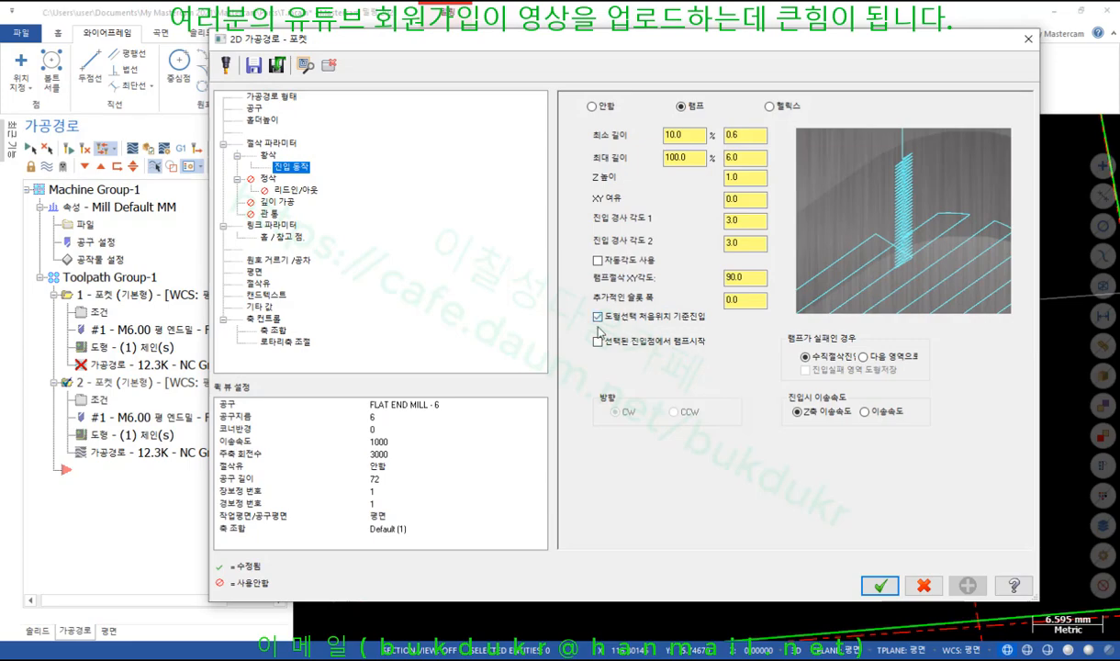
pyautogui.click(880, 585)
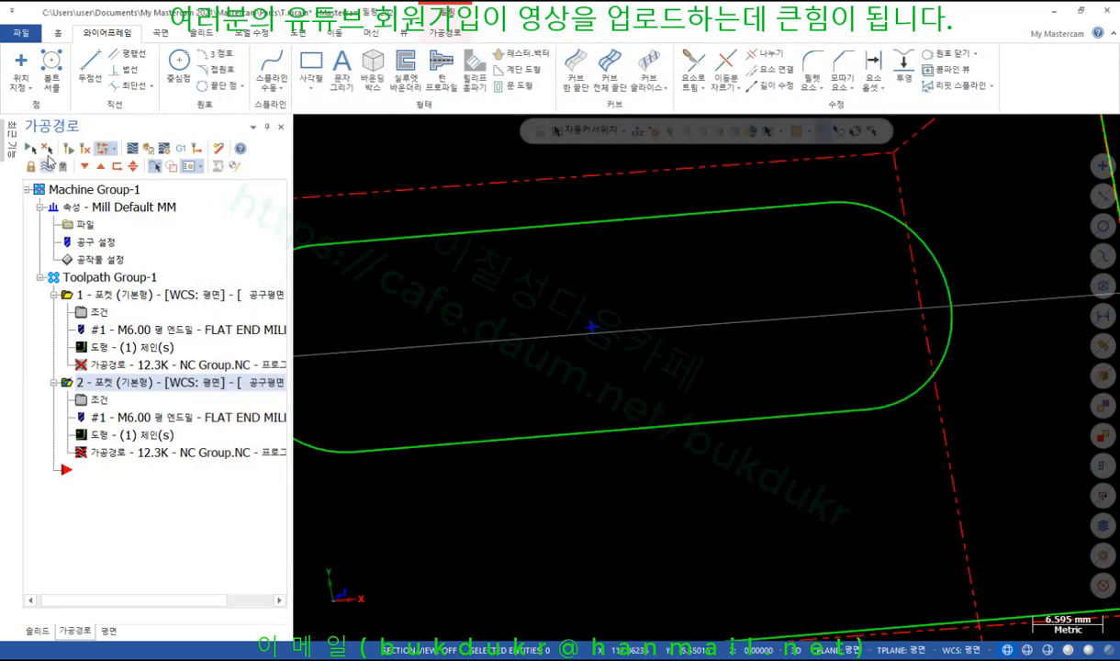
pyautogui.click(67, 150)
pyautogui.moveTo(587, 353); pyautogui.dragTo(535, 317, button='middle')
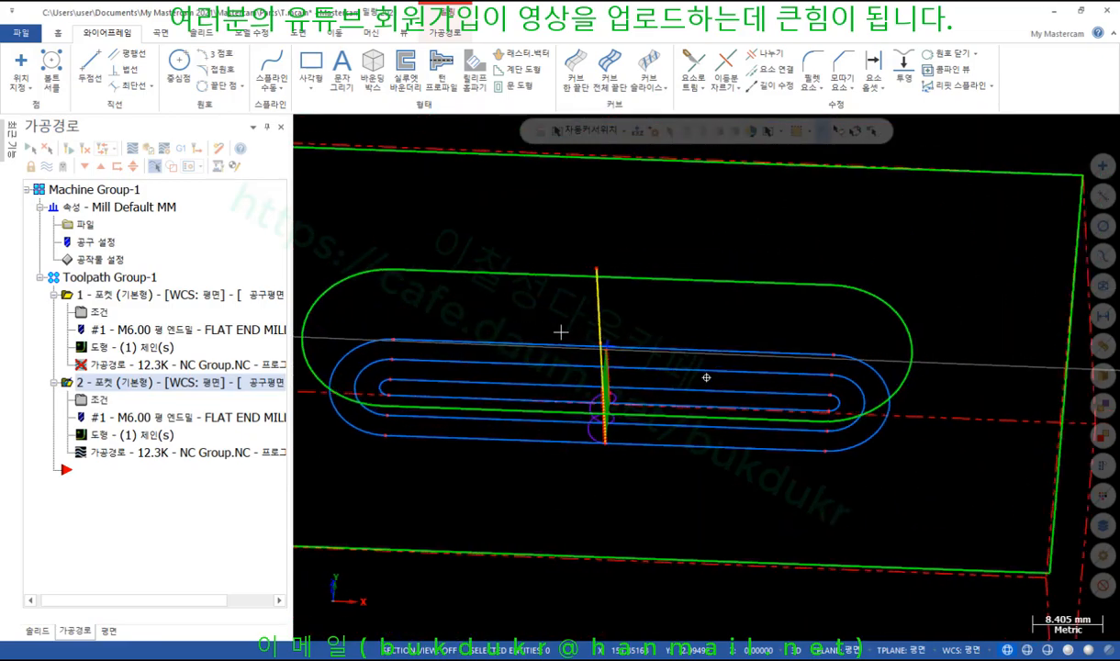
# With 도형선택 처음위치 기준진입 enabled, set the second pocket's ramp XY angle to 0, regenerate its toolpath, and inspect the ramp
pyautogui.click(99, 399)
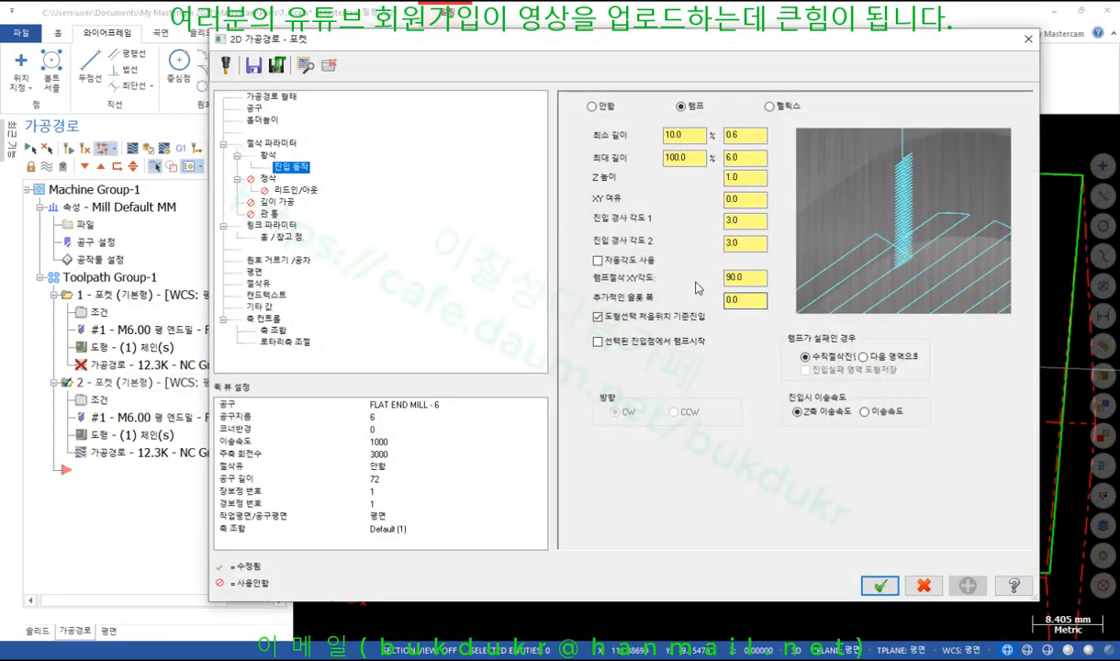
pyautogui.doubleClick(739, 277)
pyautogui.write('0')
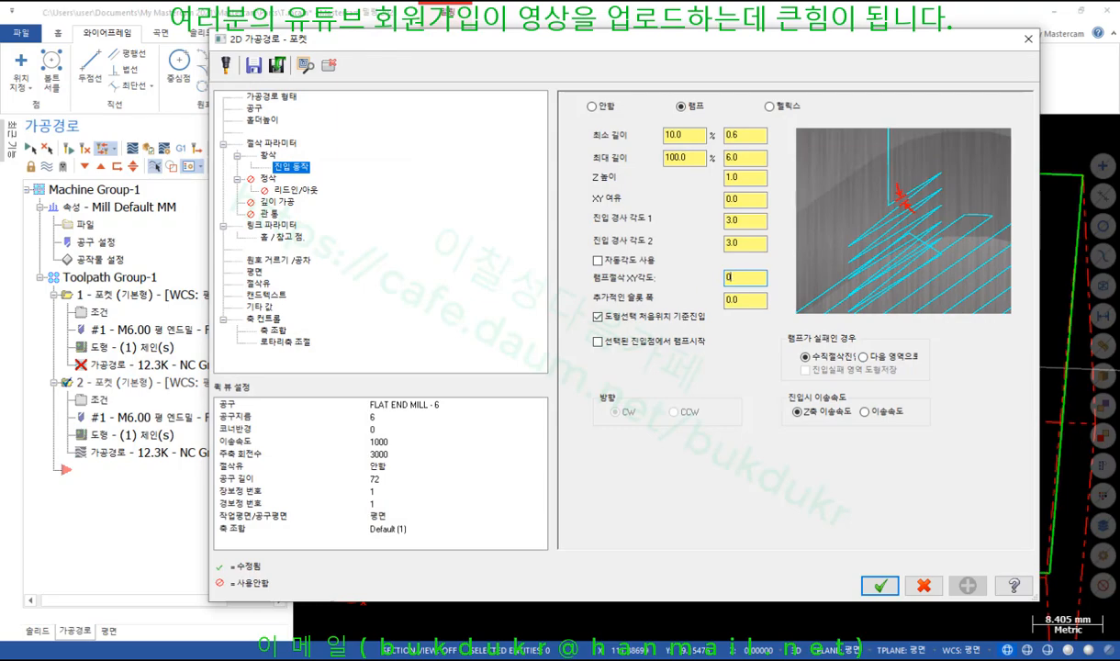
pyautogui.click(877, 584)
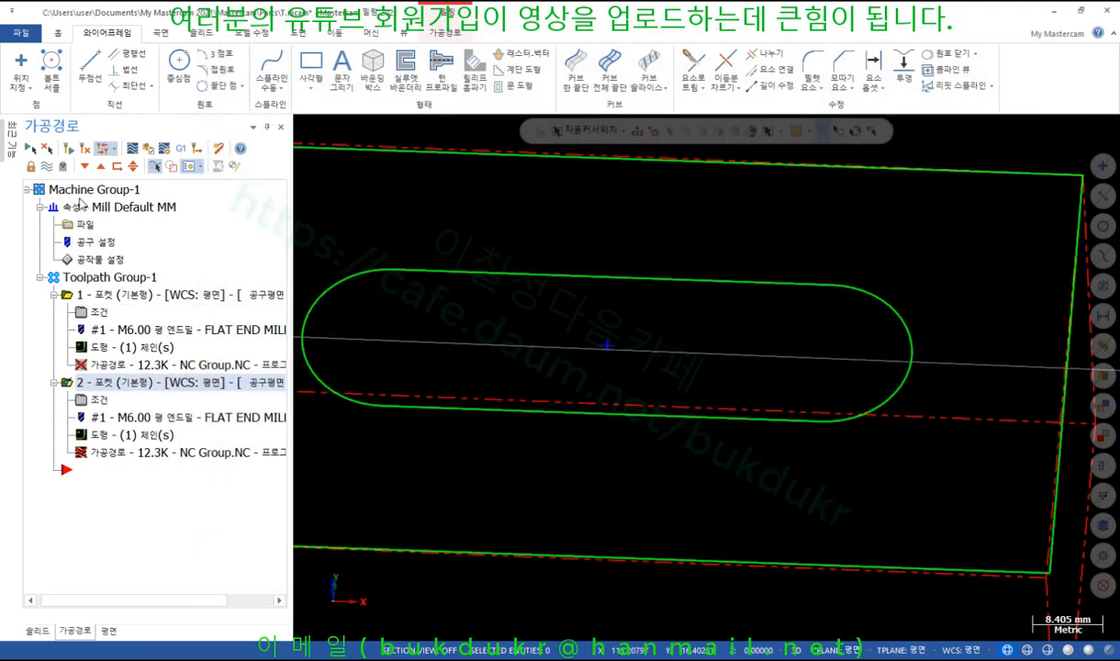
pyautogui.click(67, 145)
pyautogui.scroll(-1, 529, 390)
pyautogui.moveTo(530, 390); pyautogui.dragTo(787, 367, button='middle')
pyautogui.scroll(3, 594, 369)
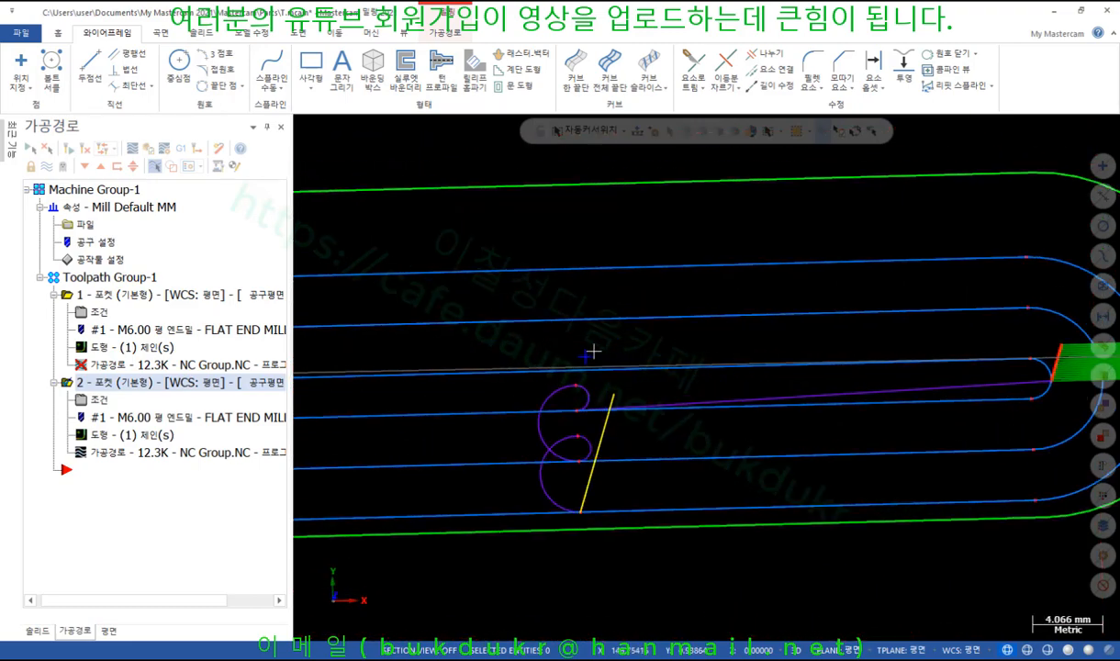
# Review and accept the second pocket's ramp settings, regenerate its toolpath, and inspect the ramp at the slot's rounded end
pyautogui.click(97, 402)
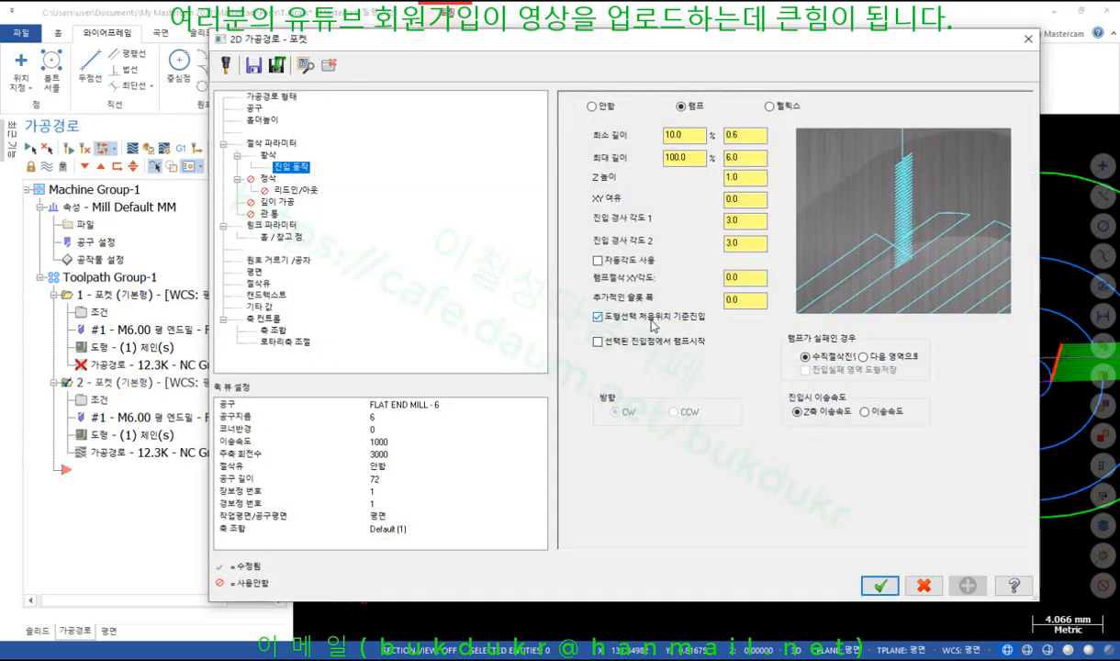
pyautogui.click(879, 584)
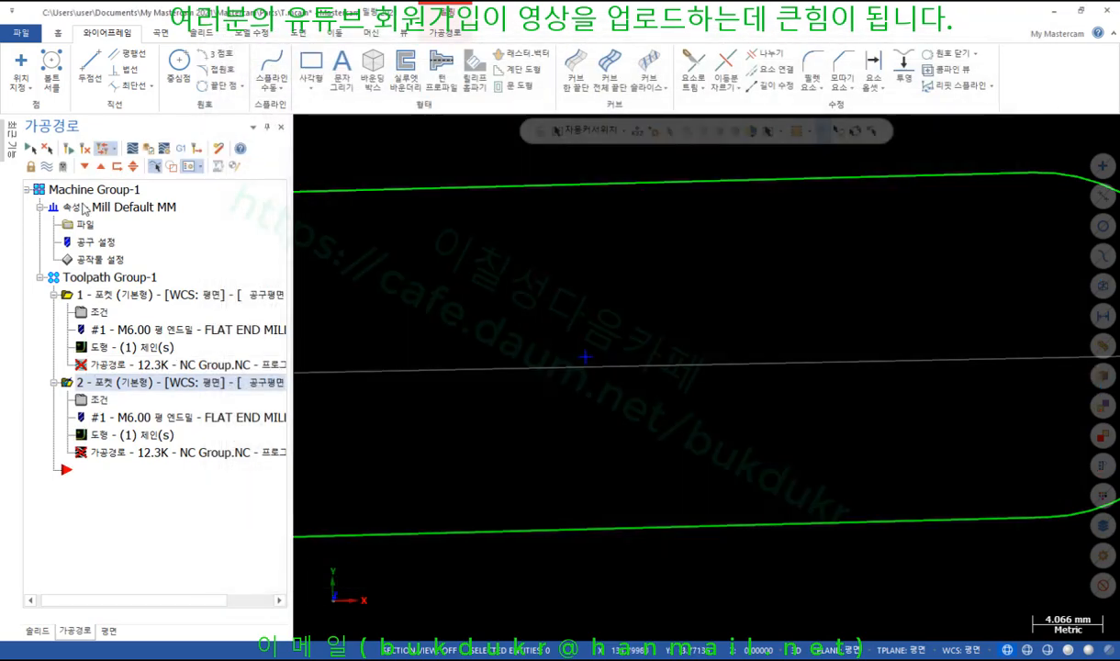
pyautogui.scroll(-3, 464, 331)
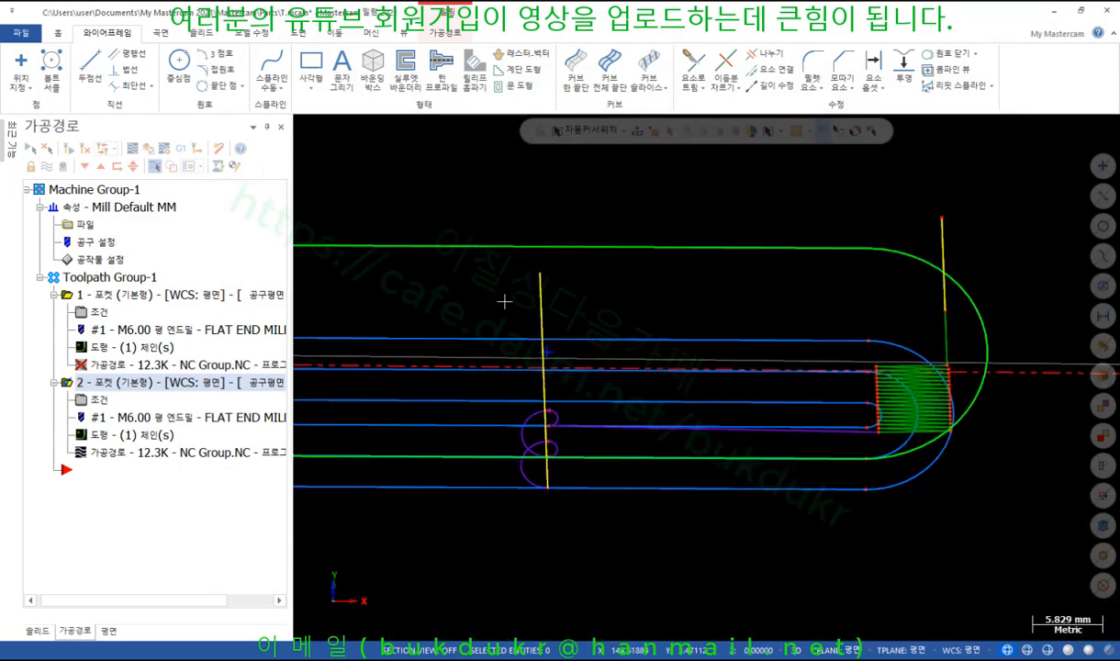
pyautogui.moveTo(578, 422); pyautogui.dragTo(514, 385, button='middle')
# Open the second pocket's ramp settings and circle the 선택된 진입점에서 램프시작 option and the ramp value fields with temporary annotations
pyautogui.click(98, 402)
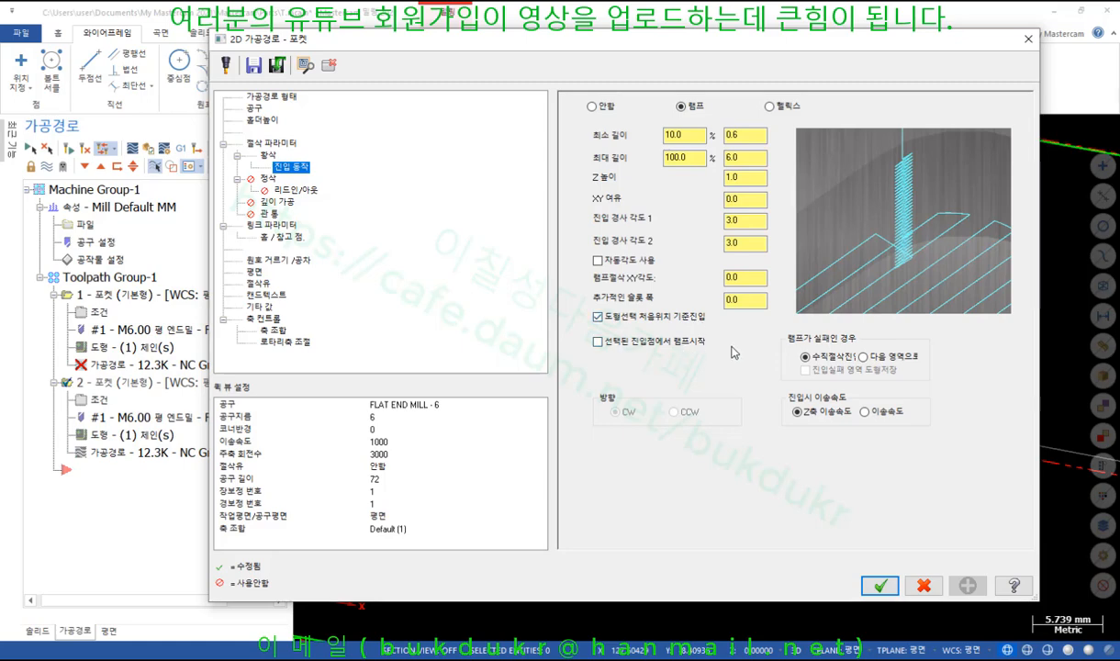
pyautogui.hotkey('ctrl', 'alt', 'd')
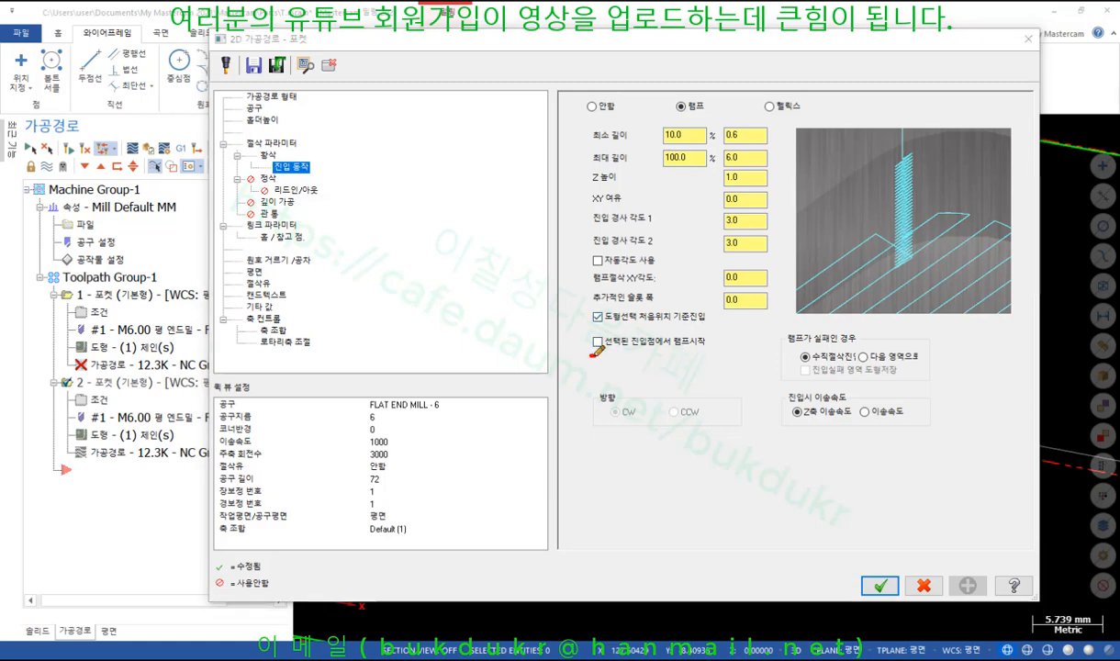
pyautogui.moveTo(593, 354)
pyautogui.mouseDown()
pyautogui.moveTo(685, 355)
pyautogui.moveTo(594, 336)
pyautogui.moveTo(585, 351)
pyautogui.mouseUp()
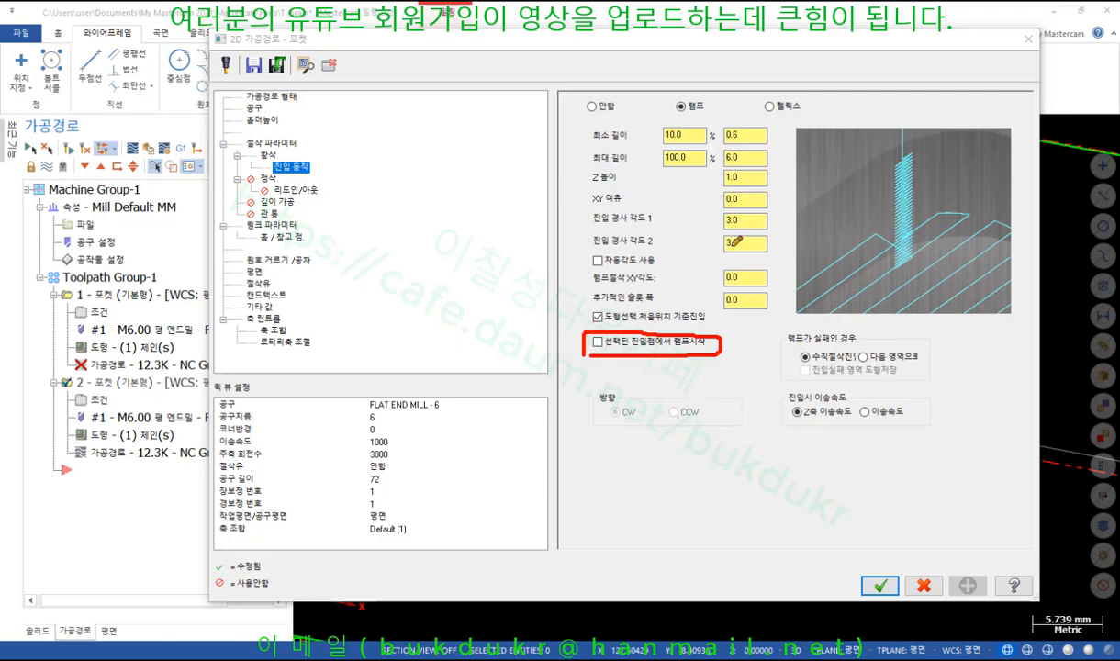
pyautogui.moveTo(732, 242)
pyautogui.mouseDown()
pyautogui.moveTo(778, 203)
pyautogui.moveTo(729, 245)
pyautogui.mouseUp()
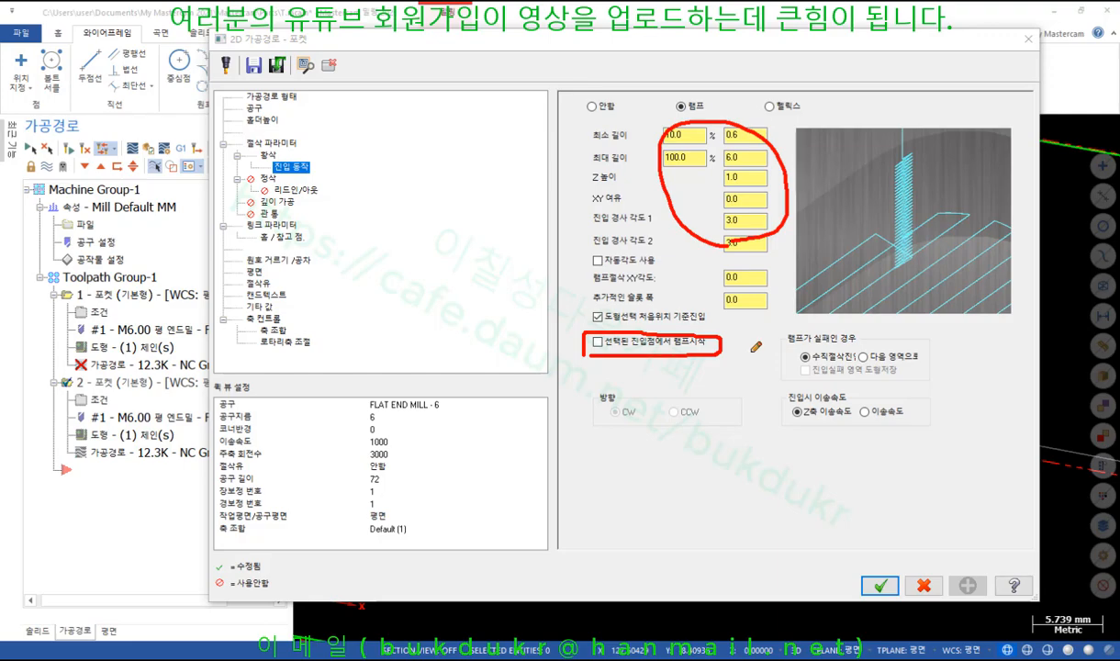
pyautogui.rightClick(732, 333)
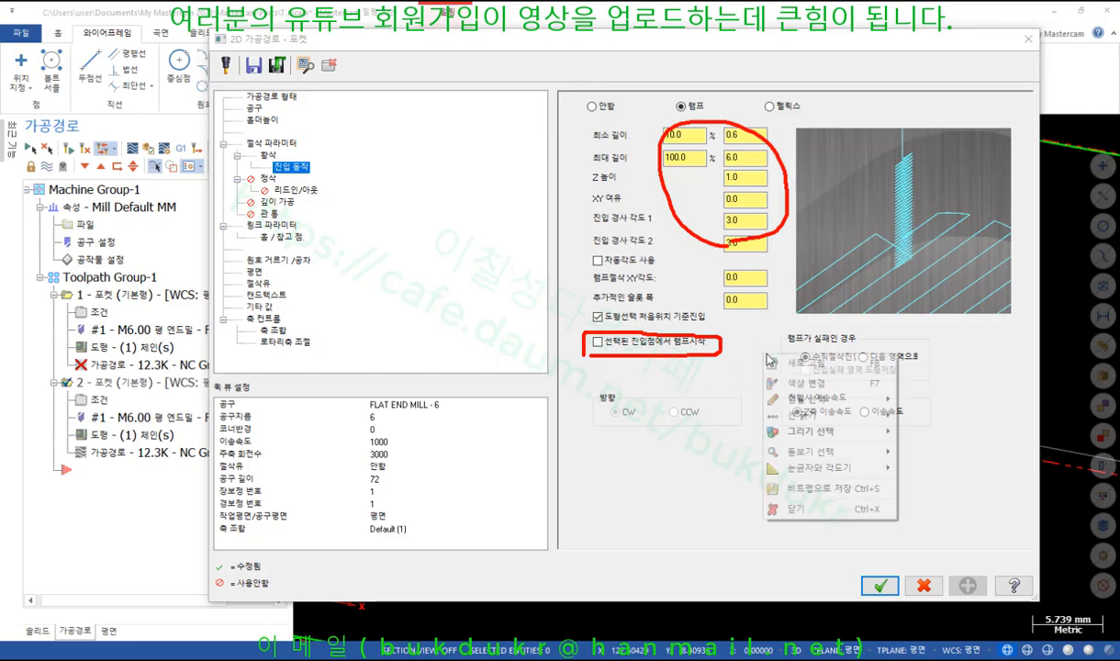
pyautogui.click(780, 483)
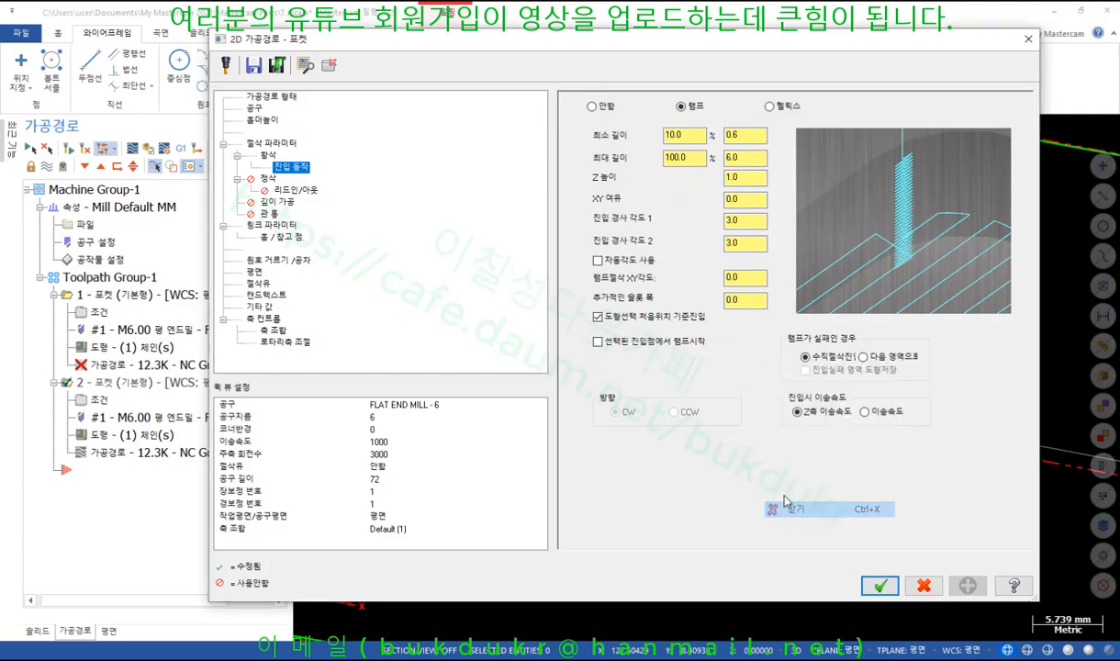
# Enable 선택된 진입점에서 램프시작 in the second pocket's ramp settings, regenerate its toolpath, and inspect the entry move
pyautogui.click(597, 342)
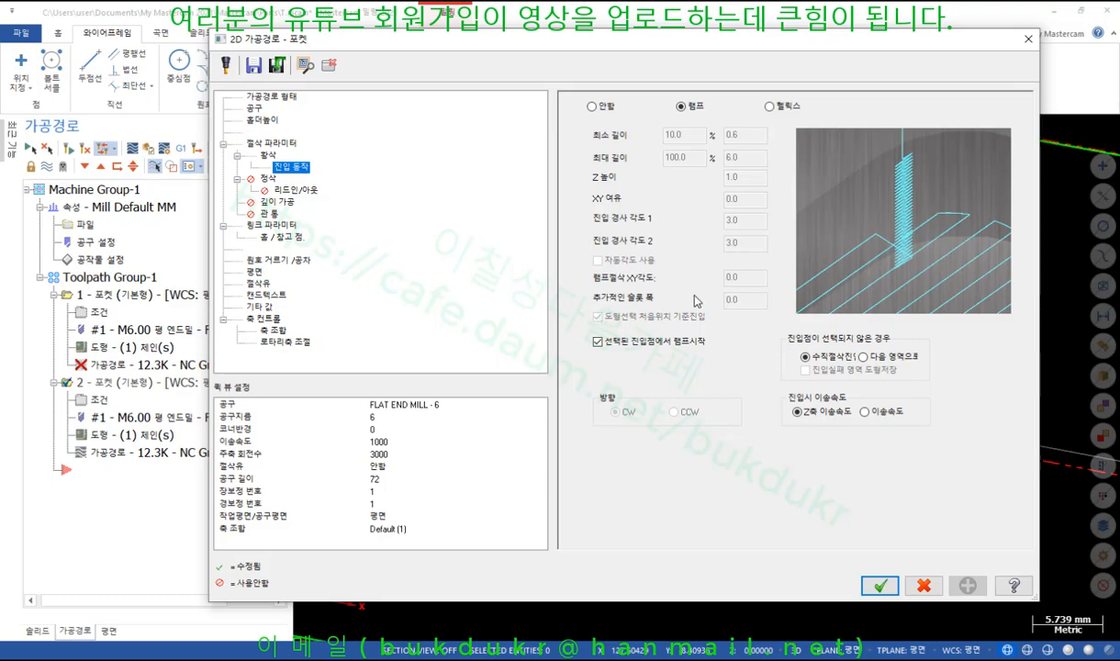
pyautogui.click(878, 585)
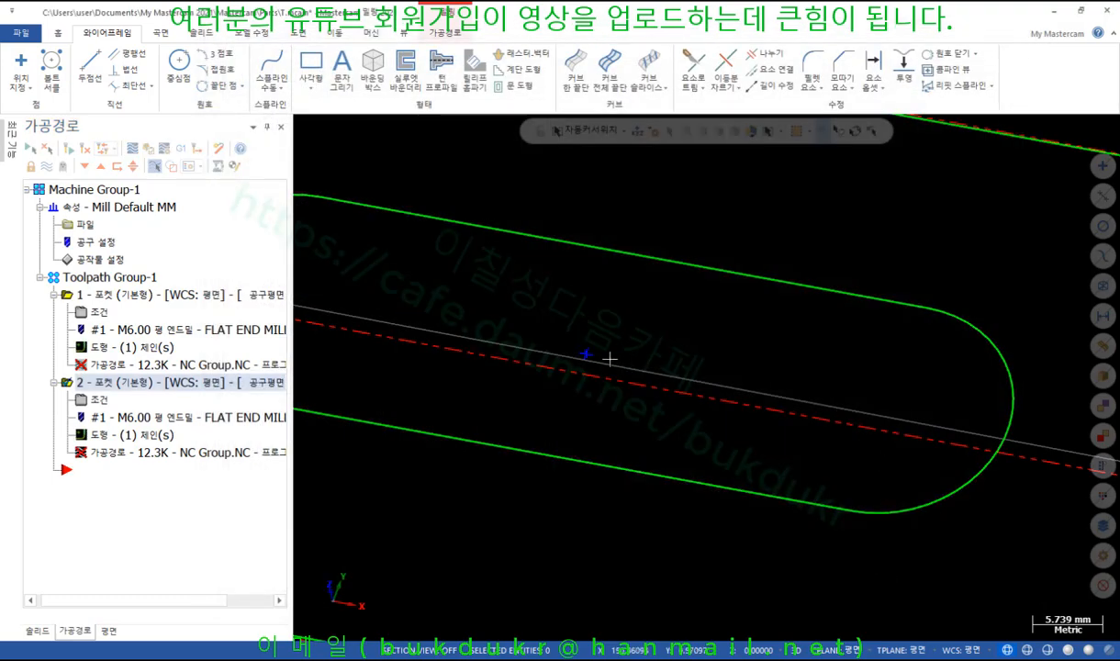
pyautogui.click(66, 147)
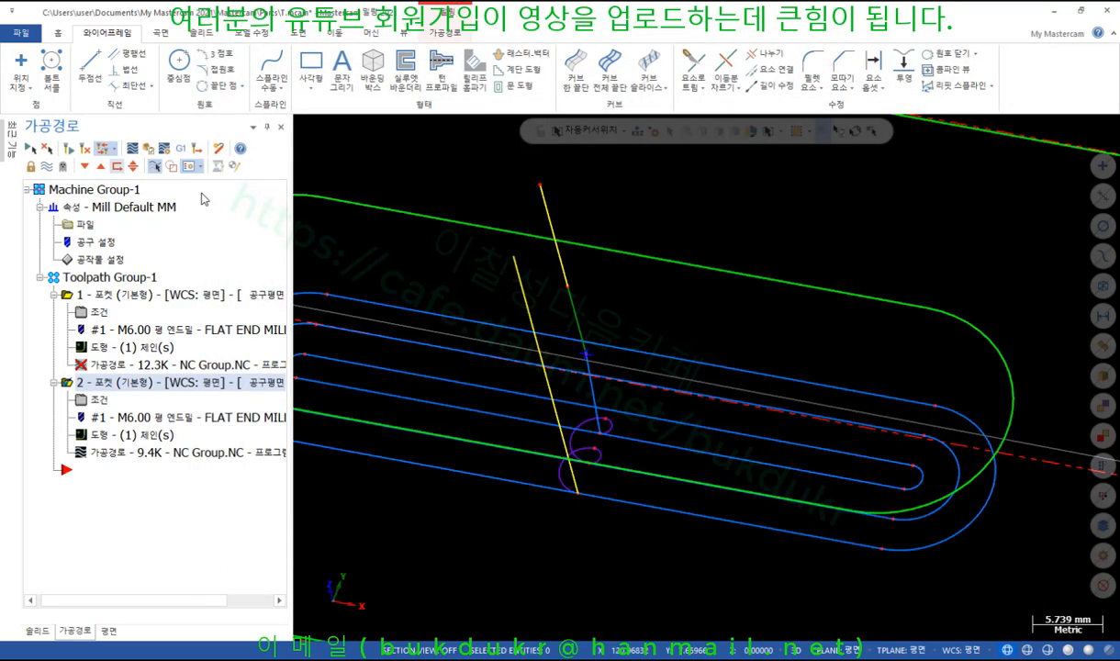
pyautogui.moveTo(706, 378)
pyautogui.mouseDown(button='middle')
pyautogui.moveTo(770, 380)
pyautogui.moveTo(794, 400)
pyautogui.mouseUp(button='middle')
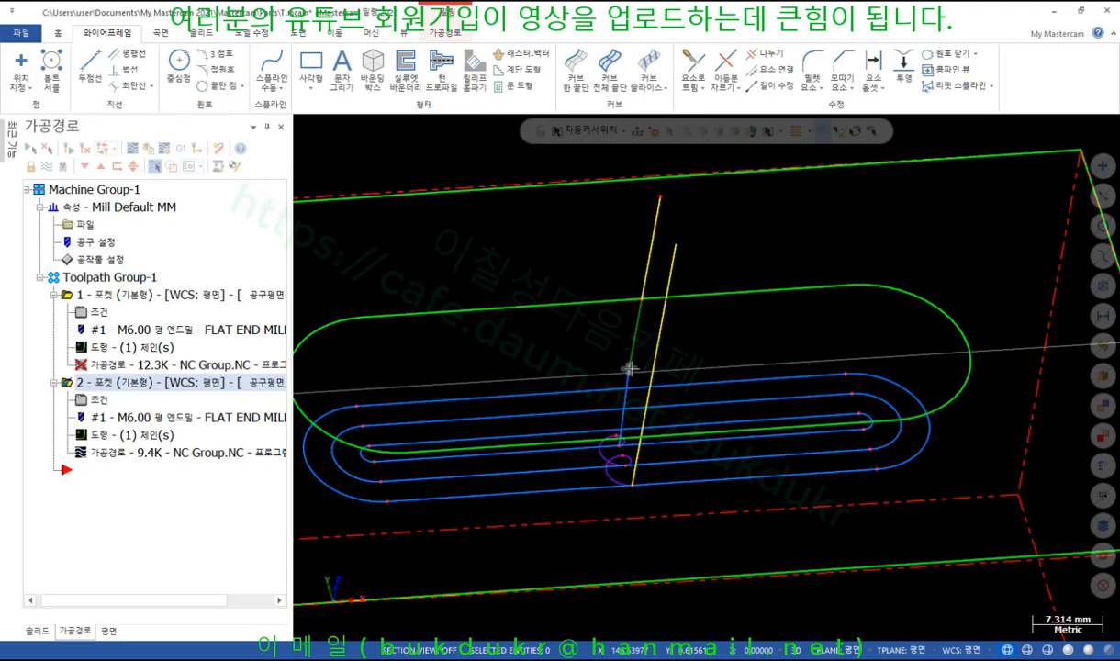
# Create a new point inside the slot near its right end and check its position in the top view
pyautogui.click(20, 66)
pyautogui.click(954, 348)
pyautogui.scroll(-1, 926, 332)
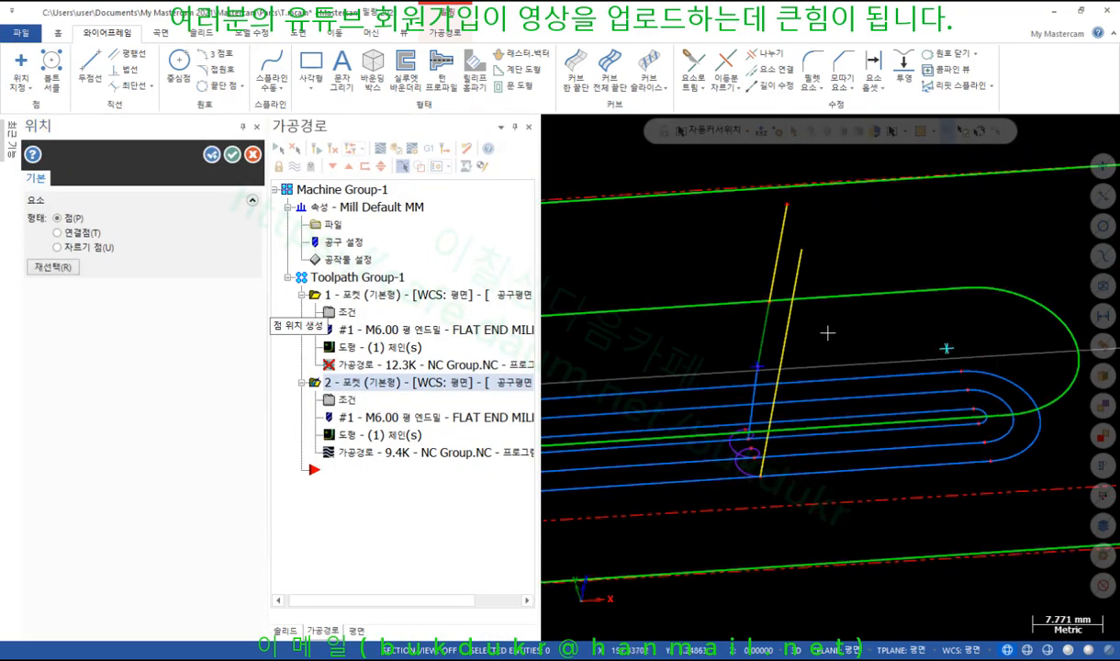
pyautogui.click(232, 155)
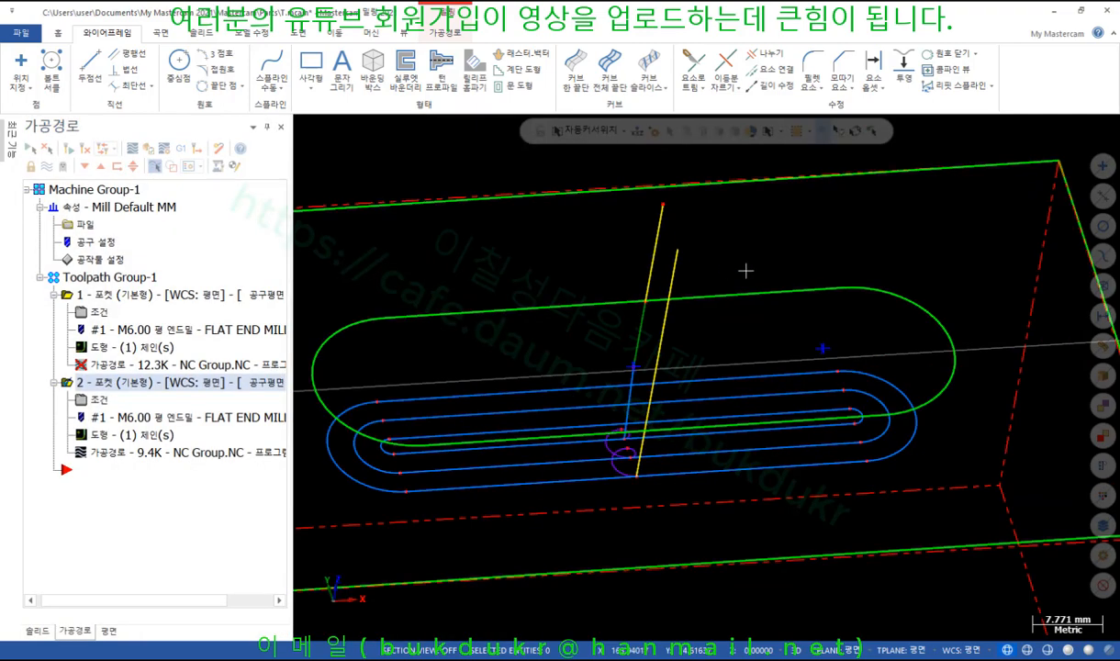
pyautogui.rightClick(773, 272)
pyautogui.click(826, 367)
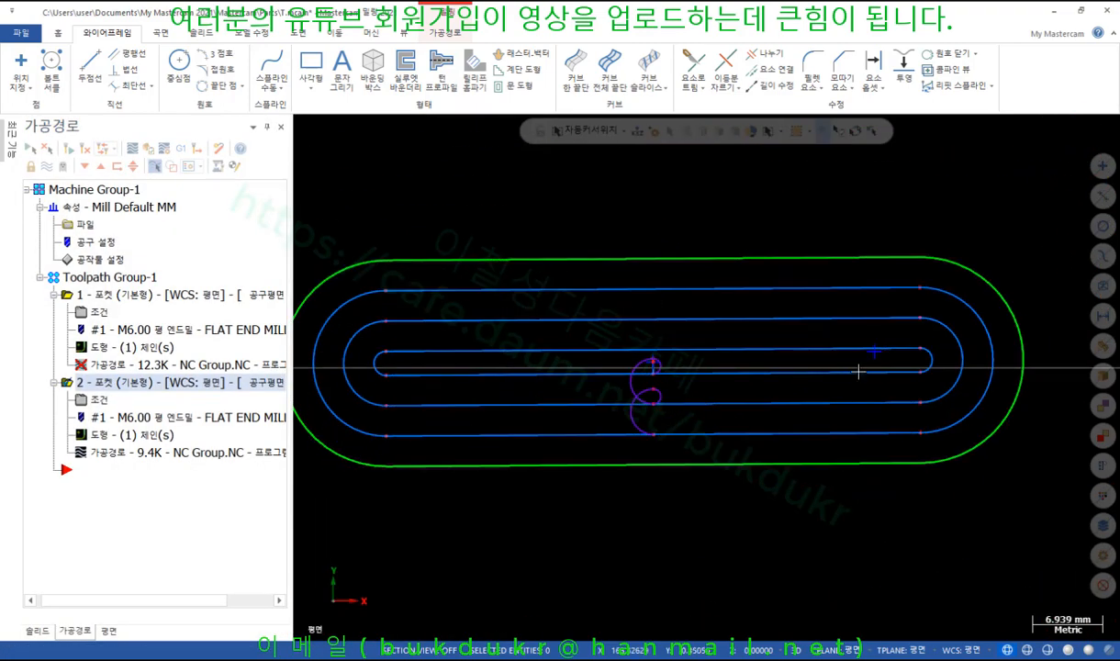
# Delete the existing entry point chain from the second pocket's geometry, keeping only the slot chain
pyautogui.rightClick(688, 317)
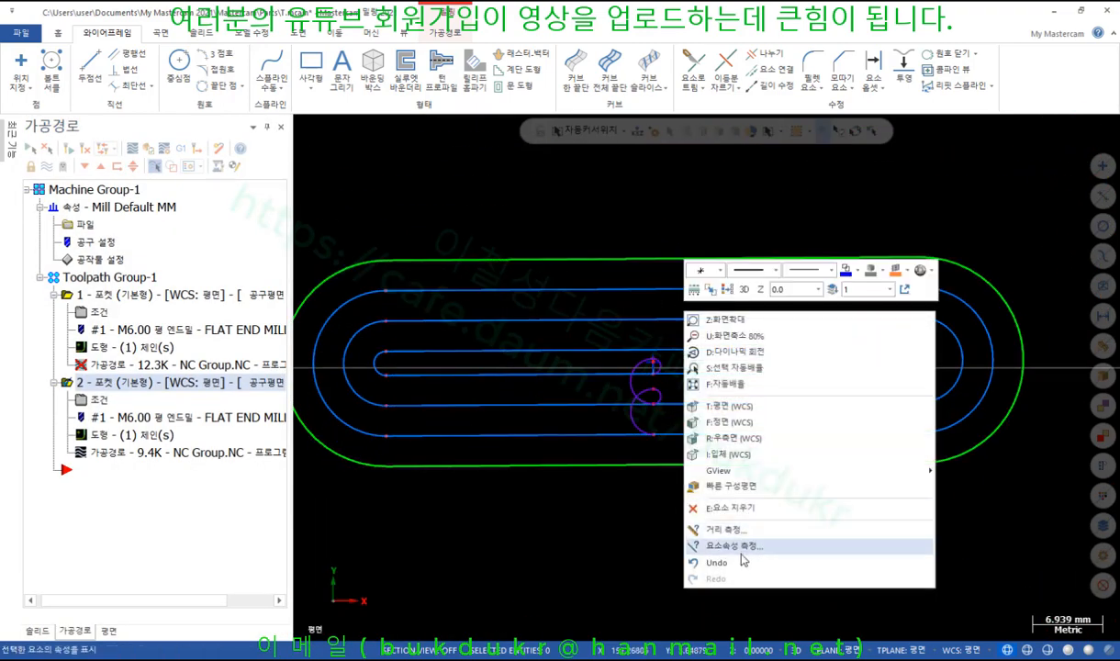
pyautogui.click(728, 453)
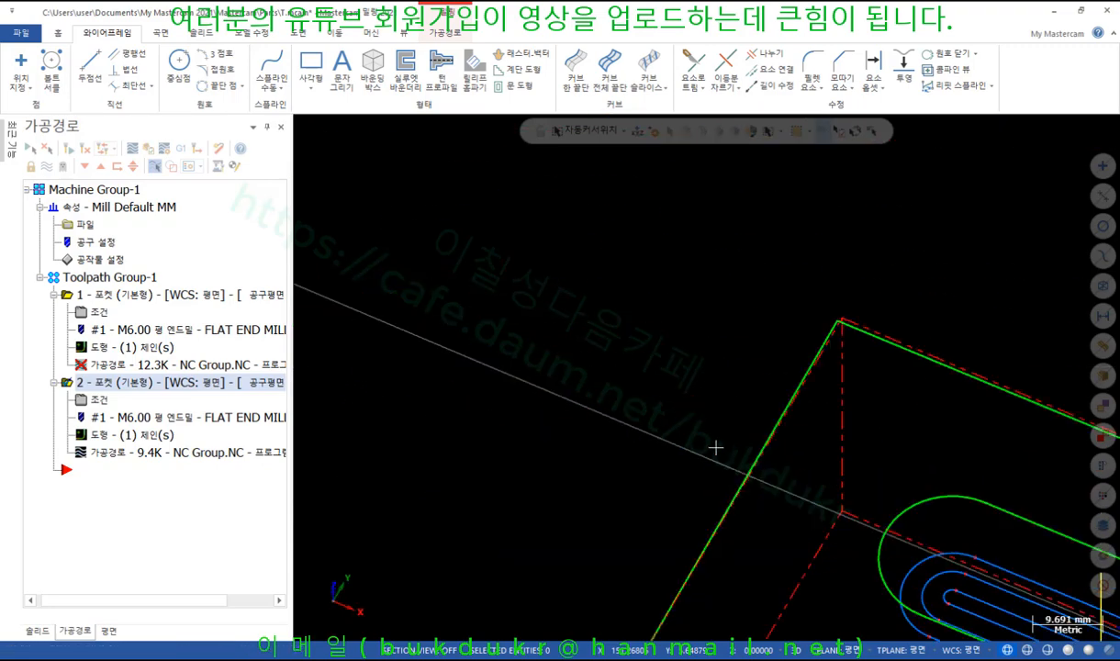
pyautogui.rightClick(437, 249)
pyautogui.click(450, 307)
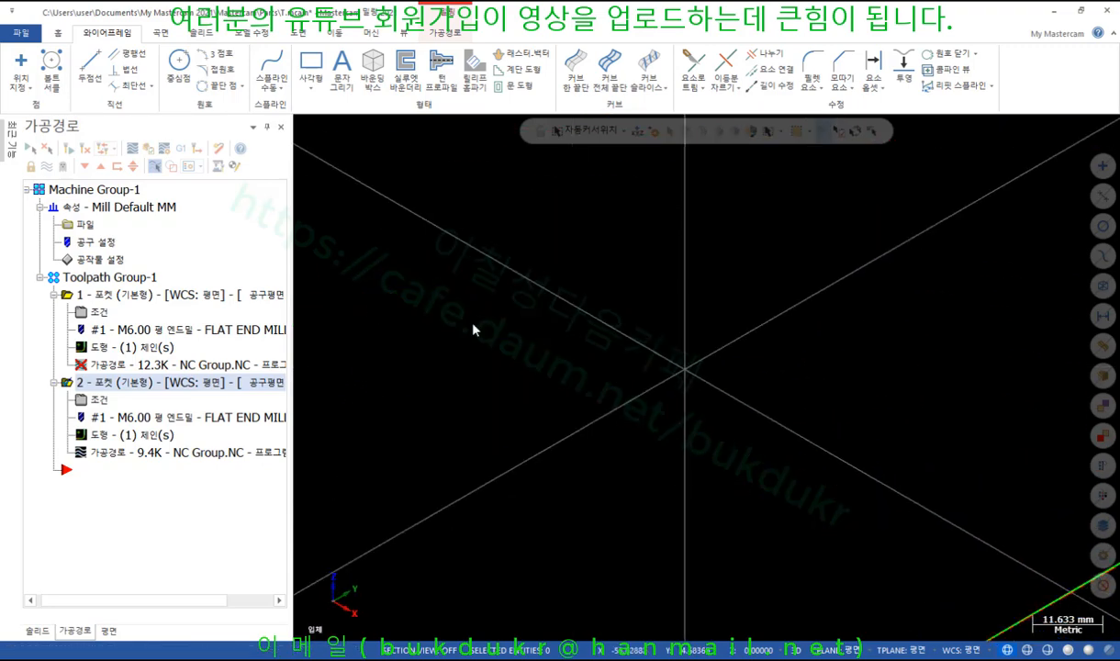
pyautogui.click(119, 433)
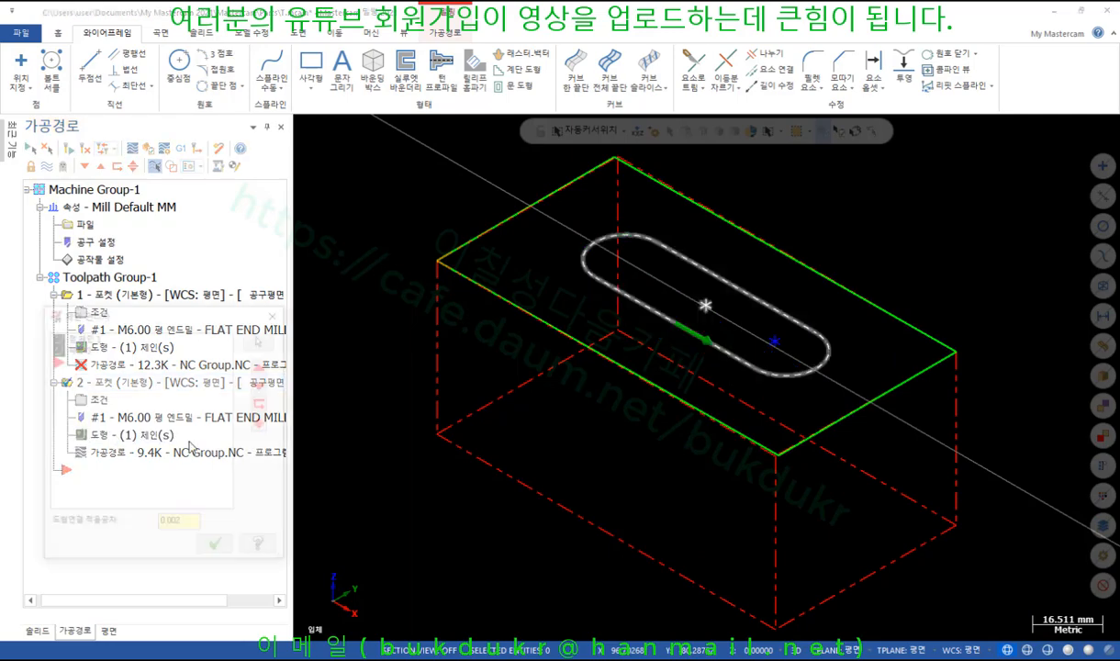
pyautogui.click(89, 340)
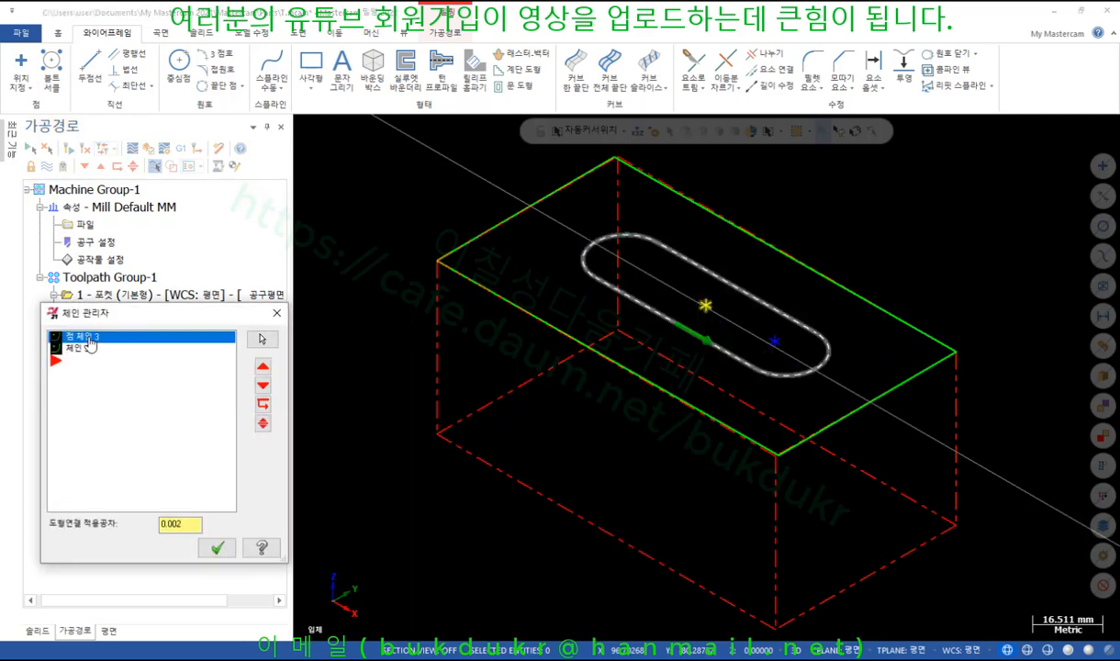
pyautogui.rightClick(90, 342)
pyautogui.click(138, 362)
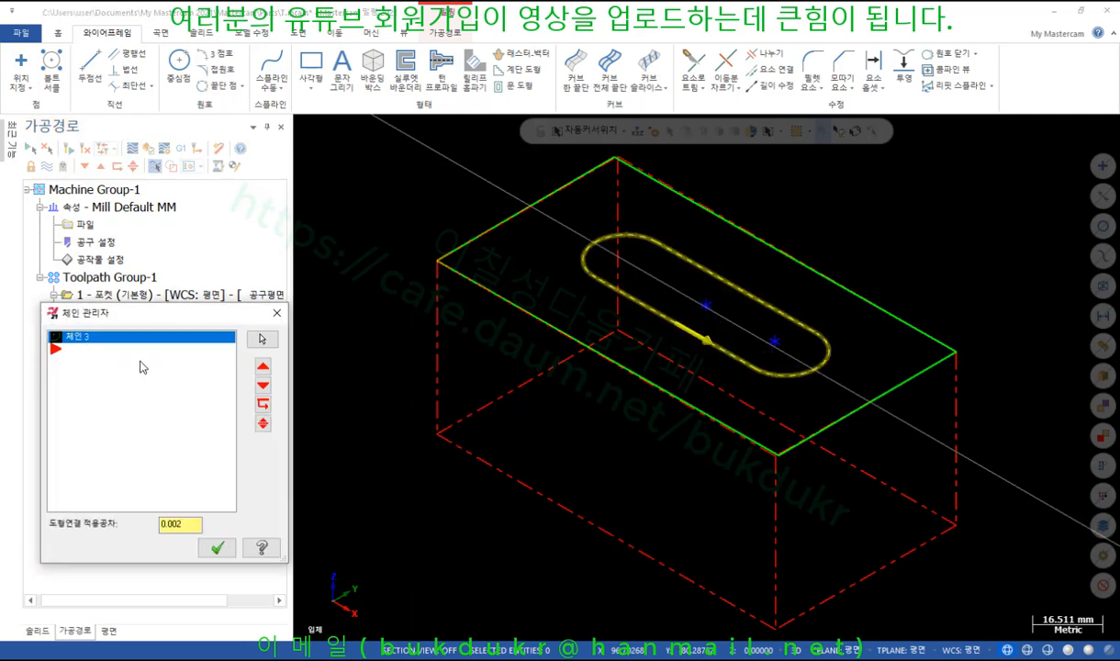
# Add the new point near the slot's right end to the second pocket's geometry and place it before the slot chain
pyautogui.click(263, 366)
pyautogui.rightClick(147, 395)
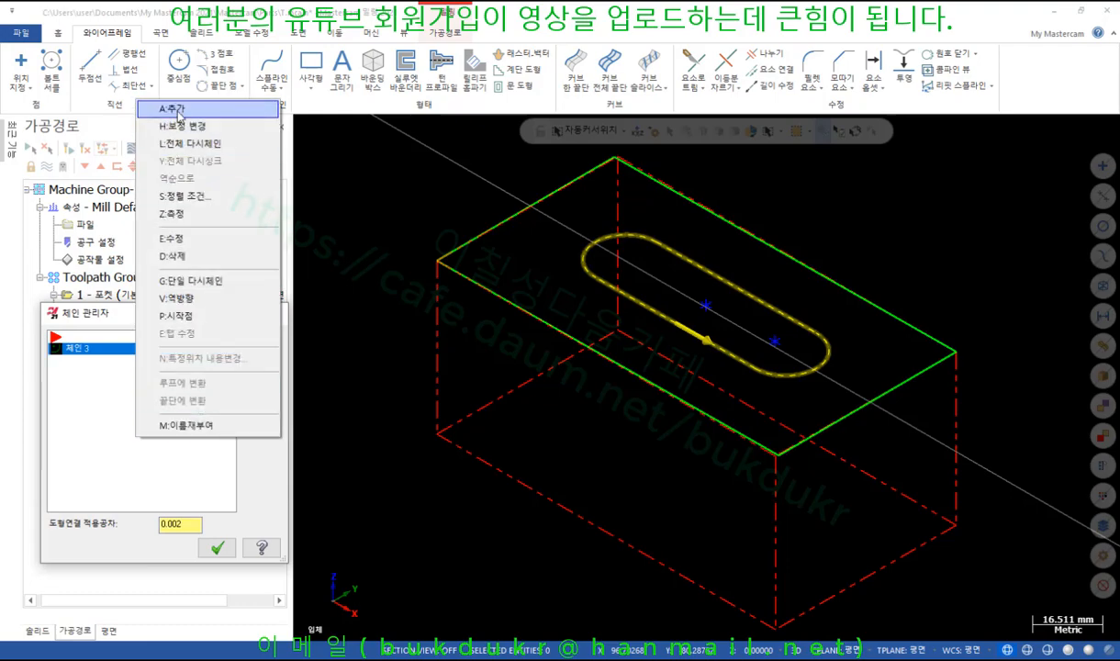
pyautogui.click(173, 107)
pyautogui.click(769, 304)
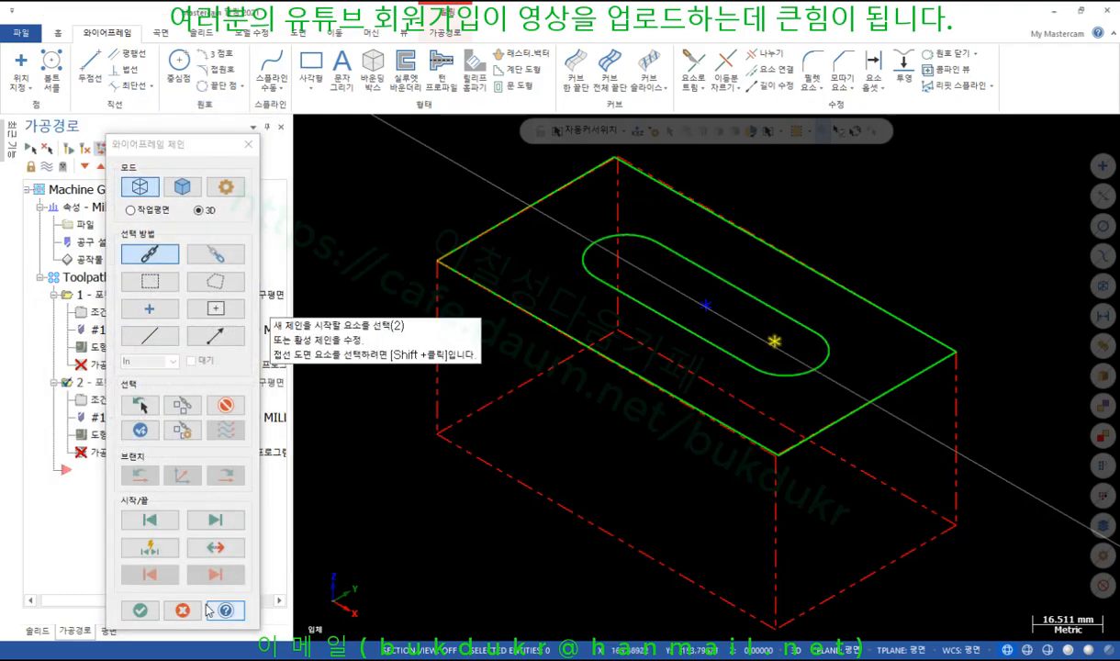
pyautogui.click(143, 610)
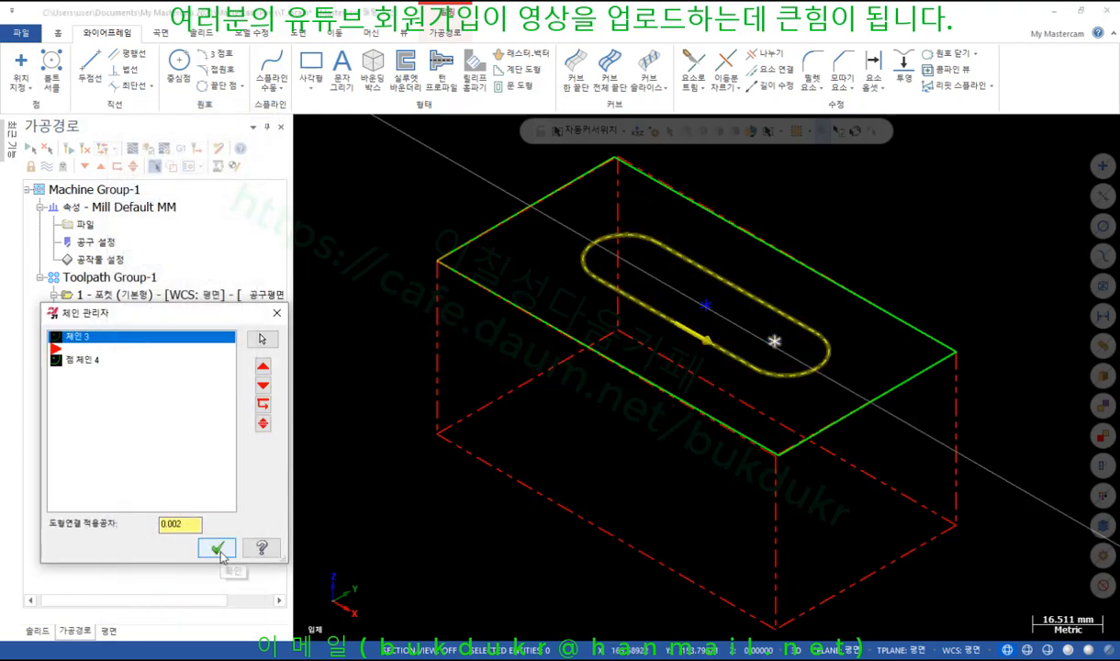
pyautogui.moveTo(88, 369); pyautogui.dragTo(87, 337)
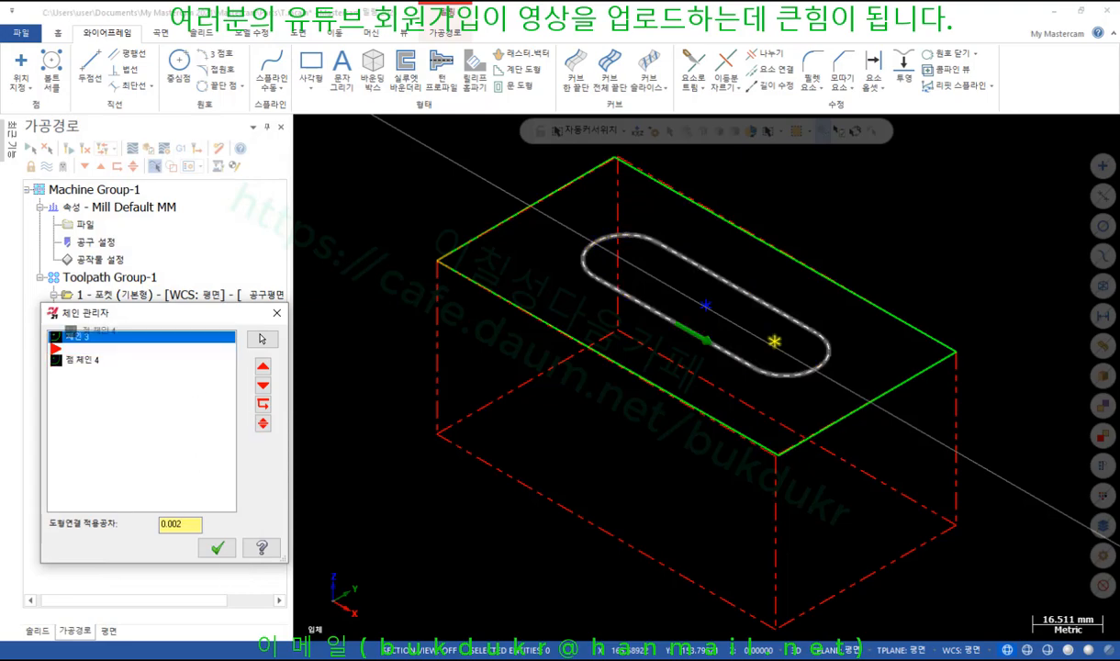
pyautogui.click(218, 547)
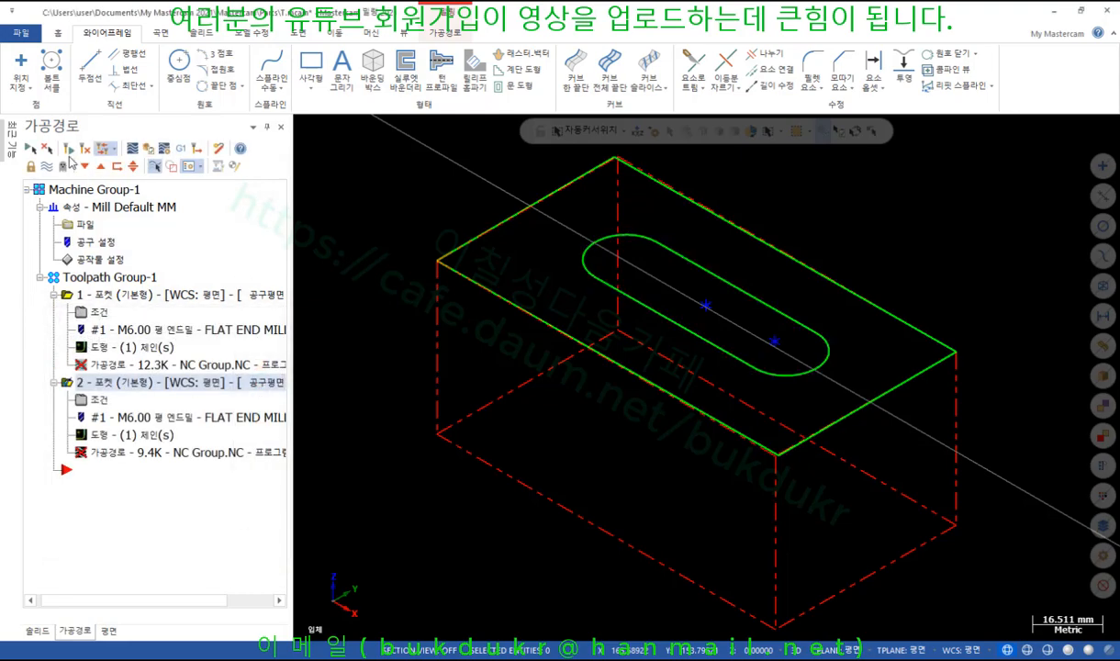
# Regenerate the second pocket's toolpath and inspect the entry at the newly chosen point
pyautogui.click(68, 148)
pyautogui.scroll(5, 734, 396)
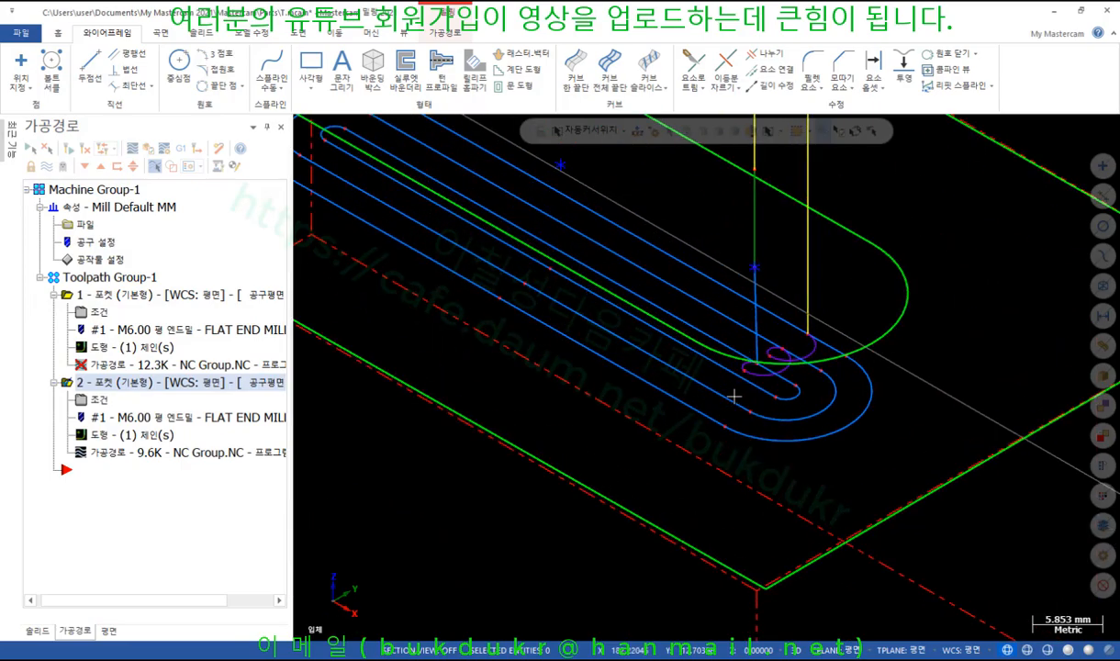
pyautogui.scroll(2, 735, 397)
pyautogui.moveTo(734, 396); pyautogui.dragTo(831, 500, button='middle')
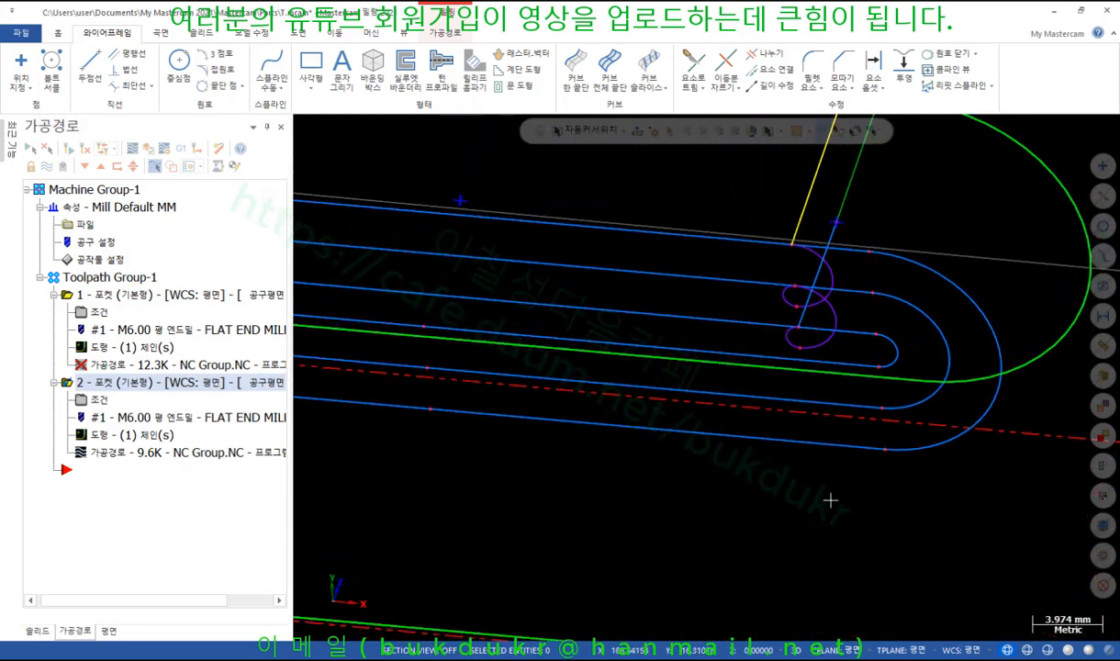
# Review the second pocket's entry settings with 선택된 진입점에서 램프시작 enabled and examine the entry move from another angle
pyautogui.click(99, 399)
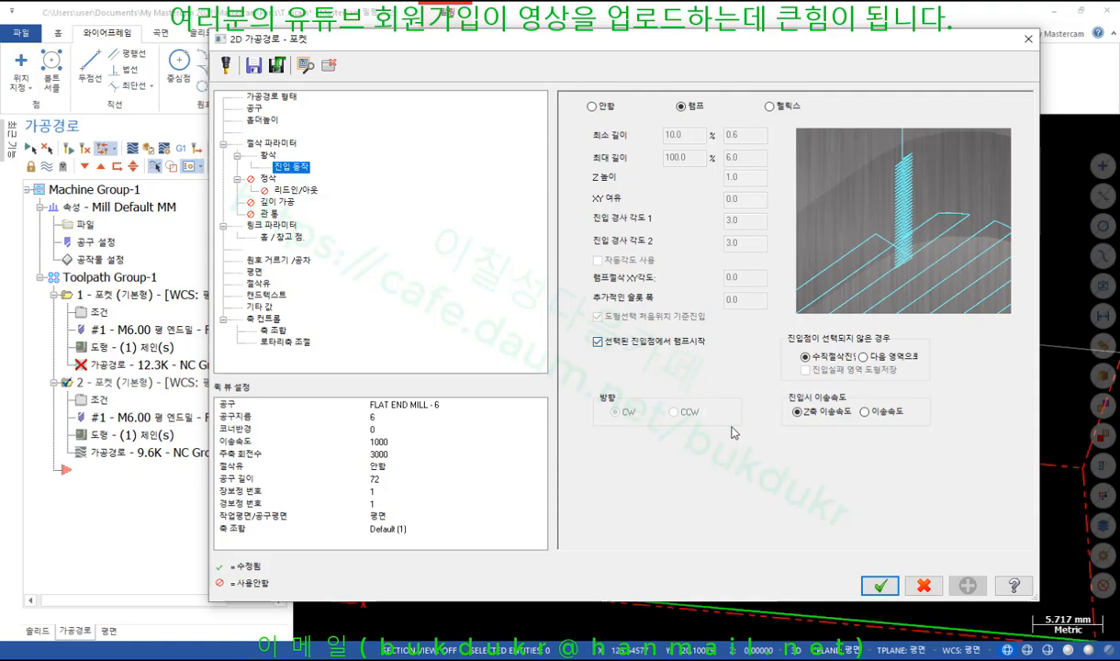
pyautogui.click(879, 585)
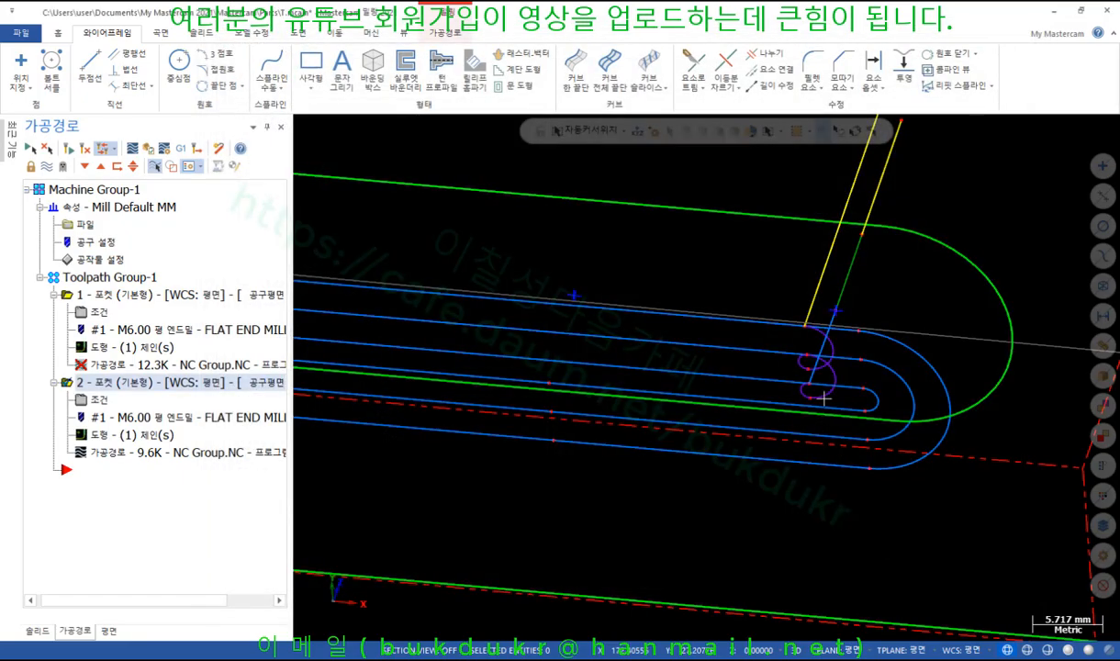
pyautogui.scroll(-5, 844, 455)
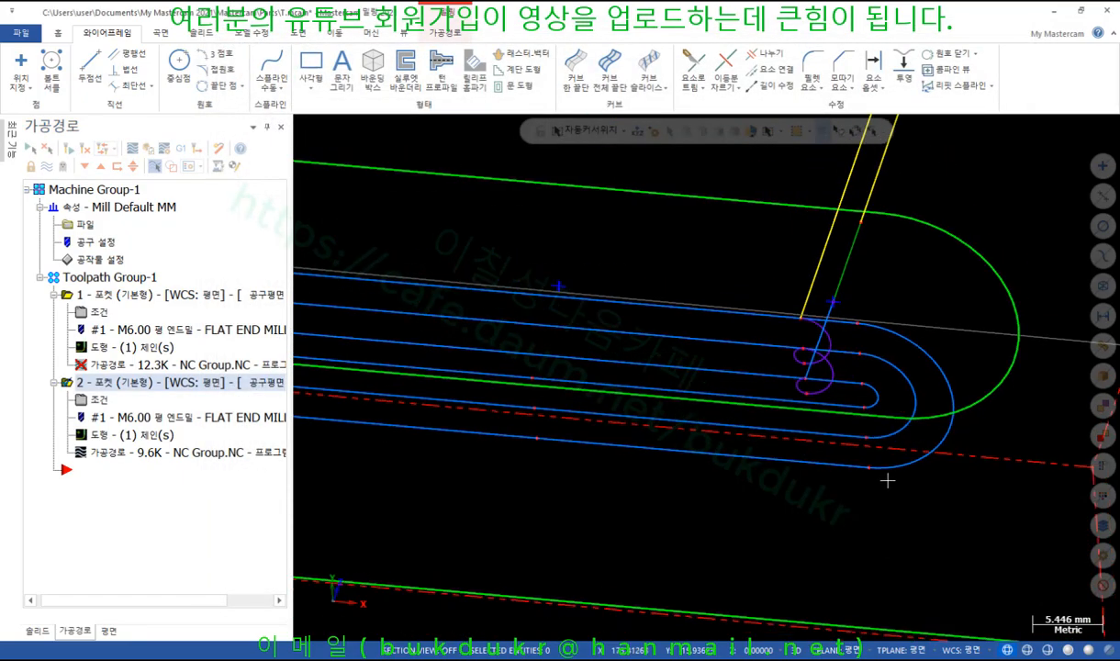
pyautogui.moveTo(846, 461); pyautogui.dragTo(867, 433, button='middle')
pyautogui.scroll(1, 855, 438)
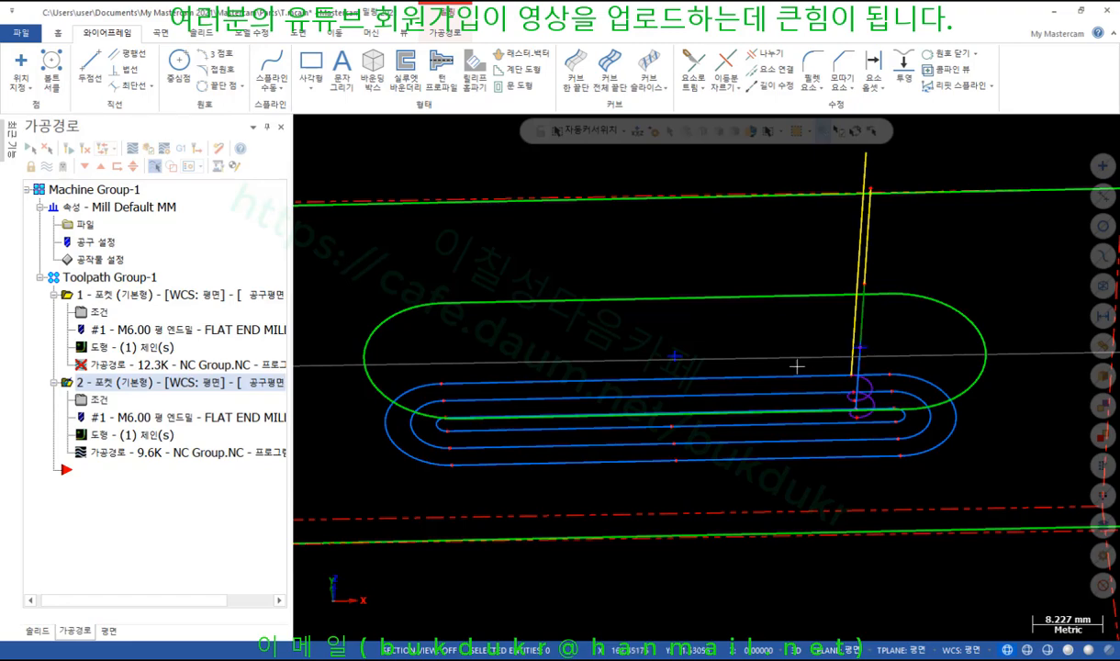
# Change the second pocket's roughing method to 일정한 오버랩 나선형절삭, then regenerate the toolpath and inspect the entry move
pyautogui.click(101, 401)
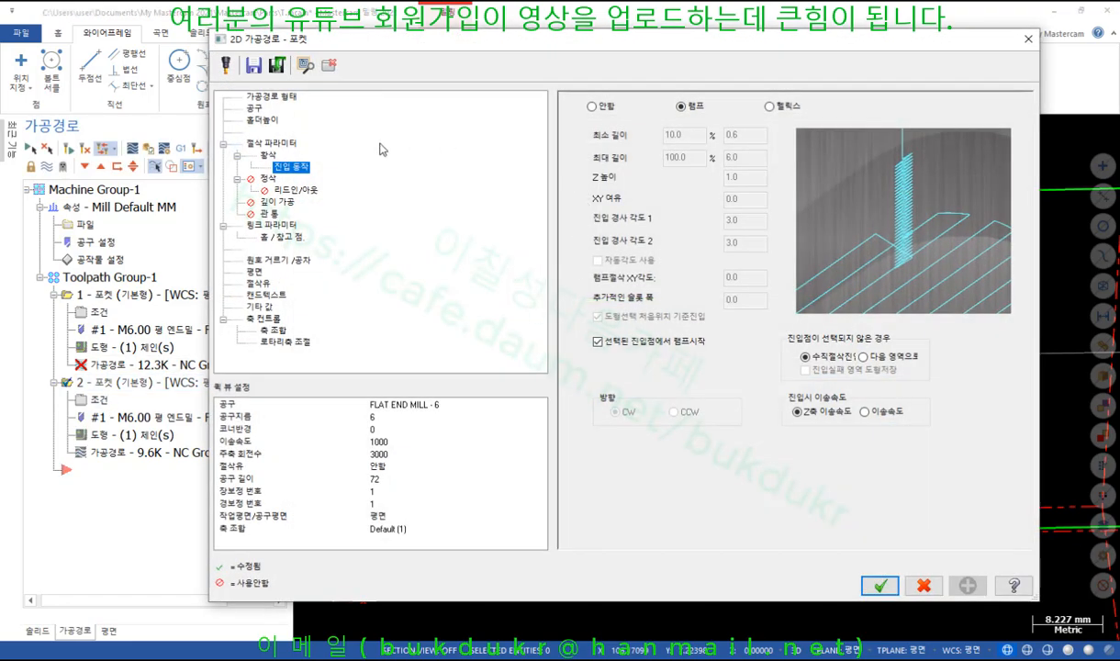
pyautogui.click(266, 154)
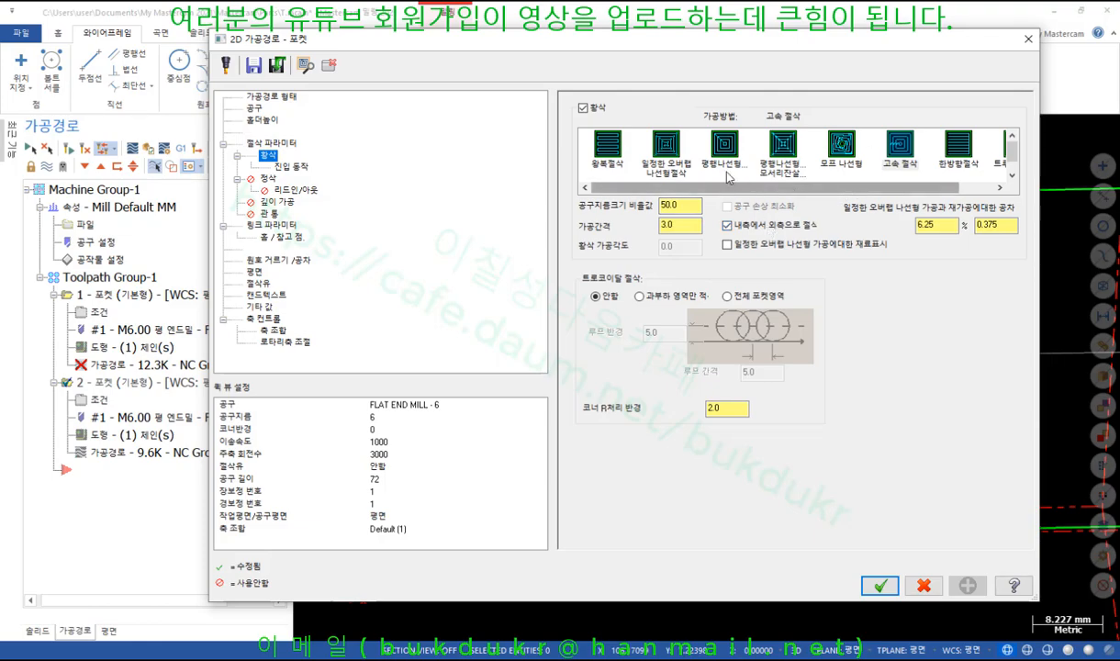
pyautogui.click(666, 148)
pyautogui.click(879, 584)
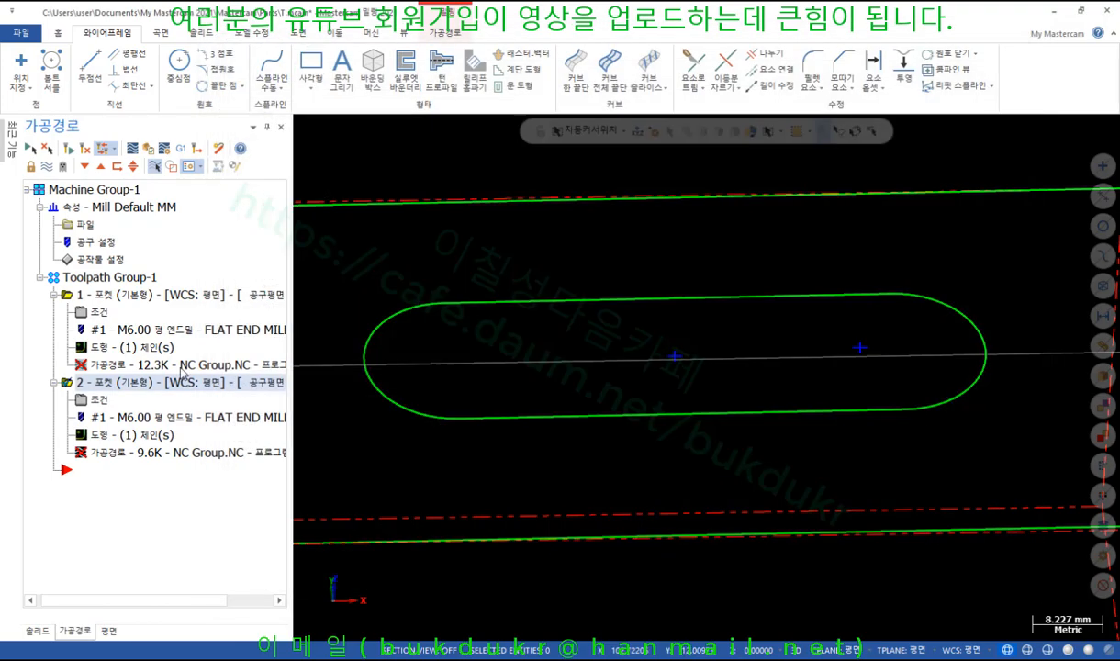
pyautogui.click(68, 149)
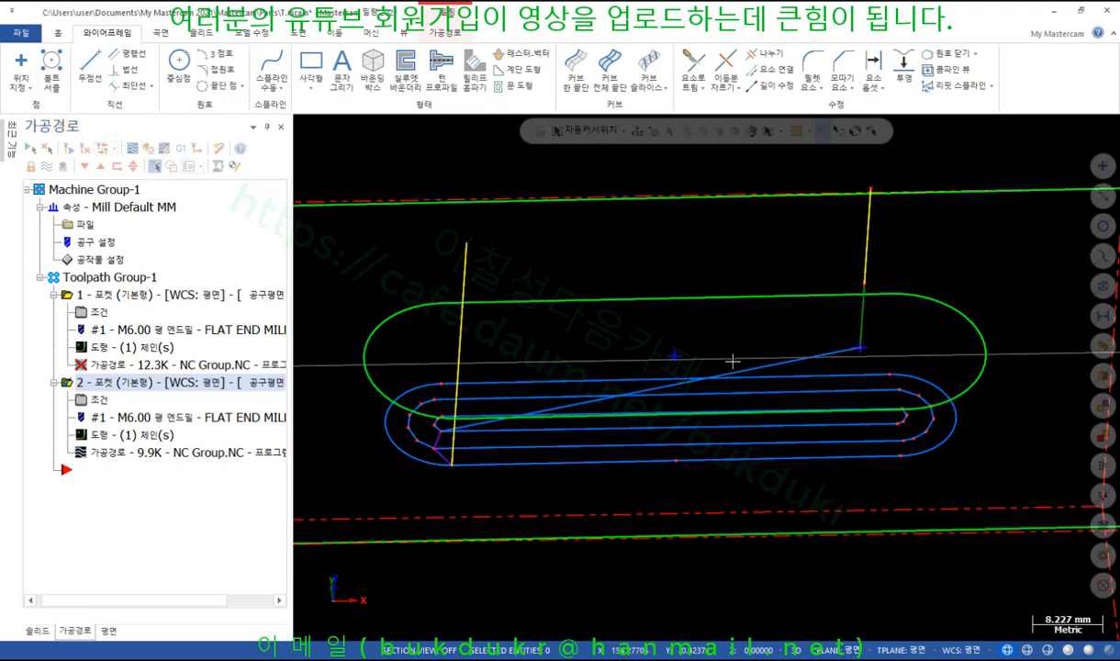
pyautogui.scroll(1, 607, 430)
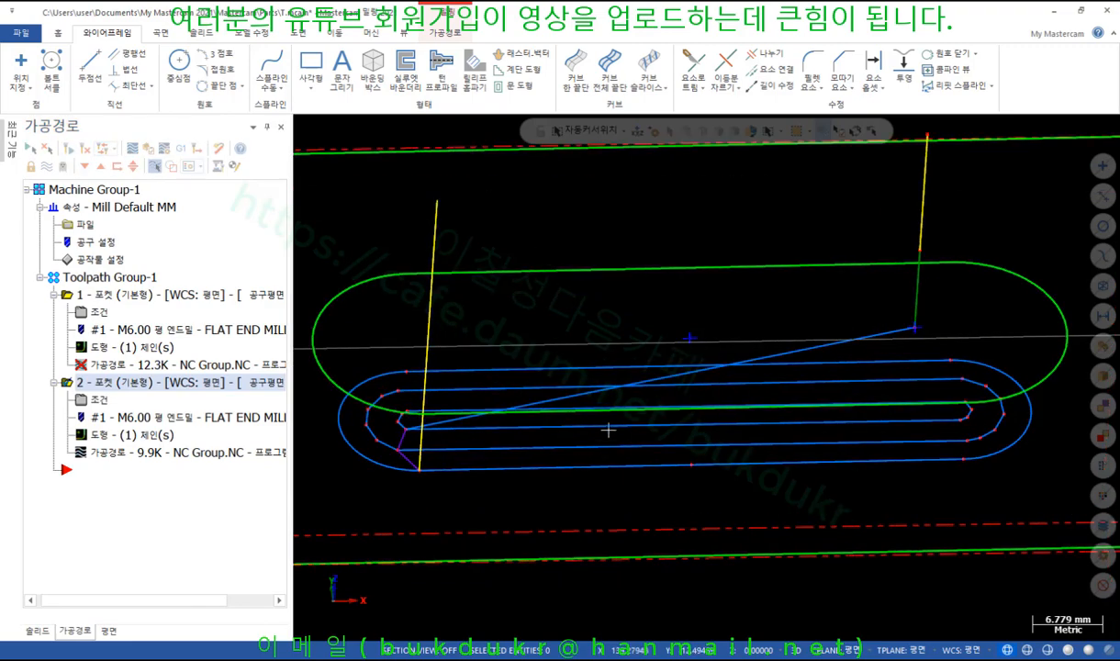
pyautogui.moveTo(608, 430); pyautogui.dragTo(591, 401, button='middle')
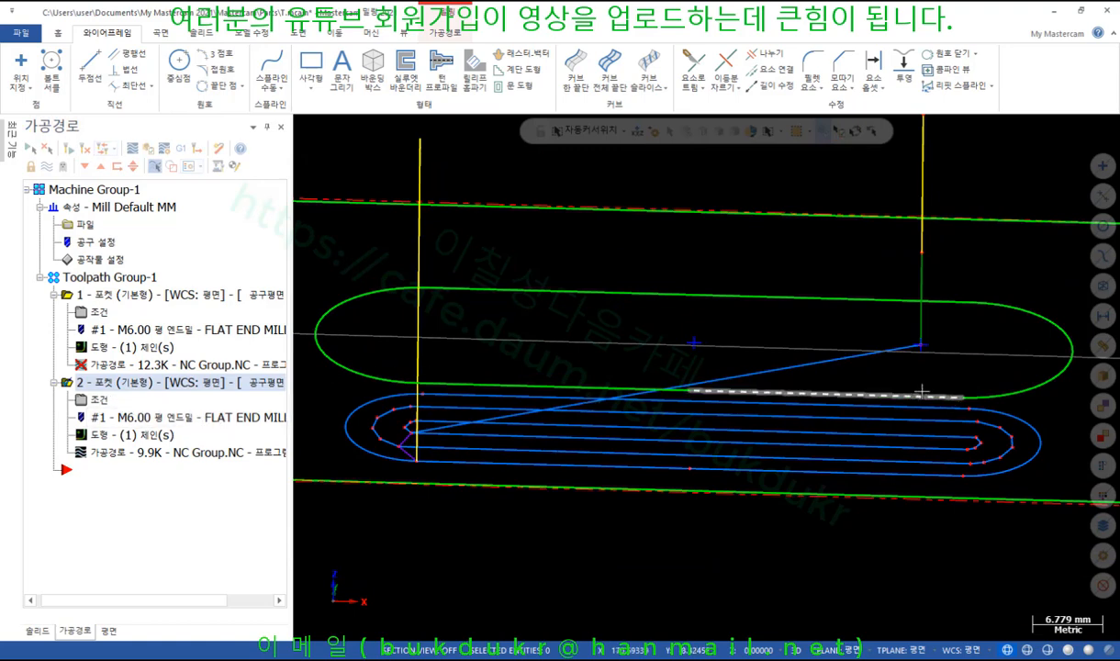
# Turn off 선택된 진입점에서 램프시작 in the second pocket's entry motion and regenerate its toolpath
pyautogui.click(99, 400)
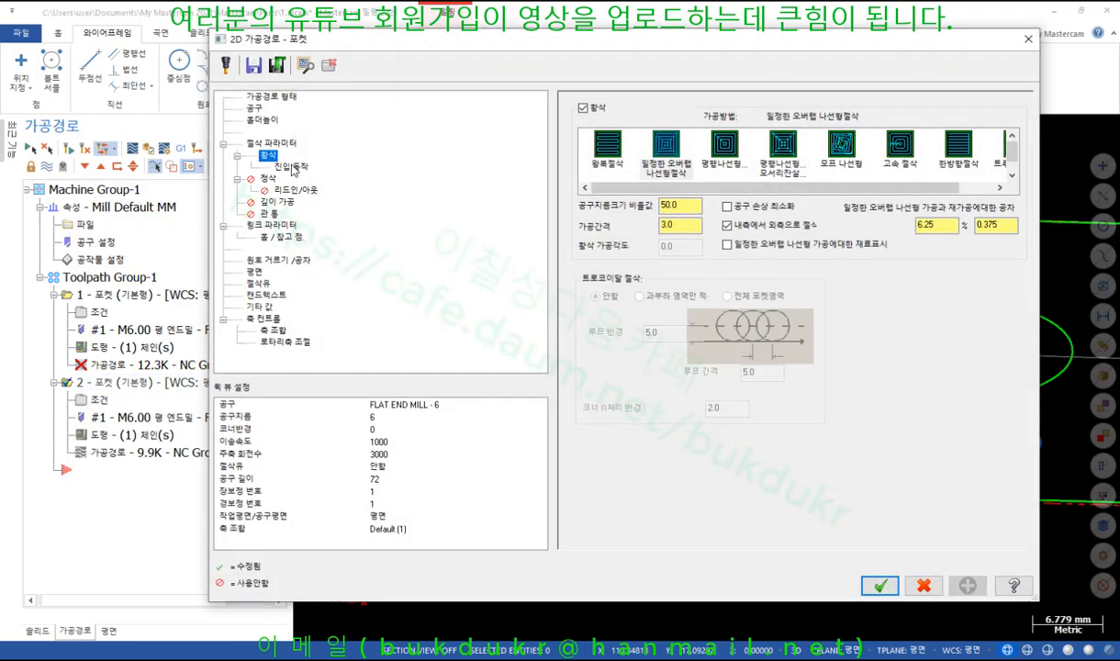
pyautogui.click(292, 166)
pyautogui.click(598, 343)
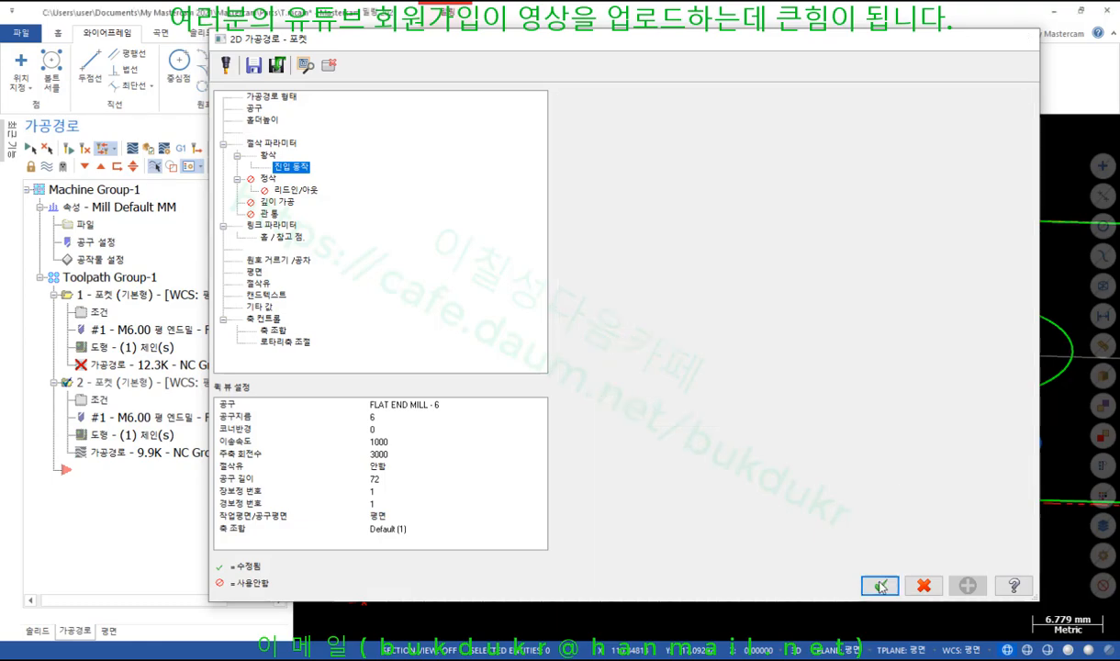
pyautogui.click(879, 586)
pyautogui.click(69, 150)
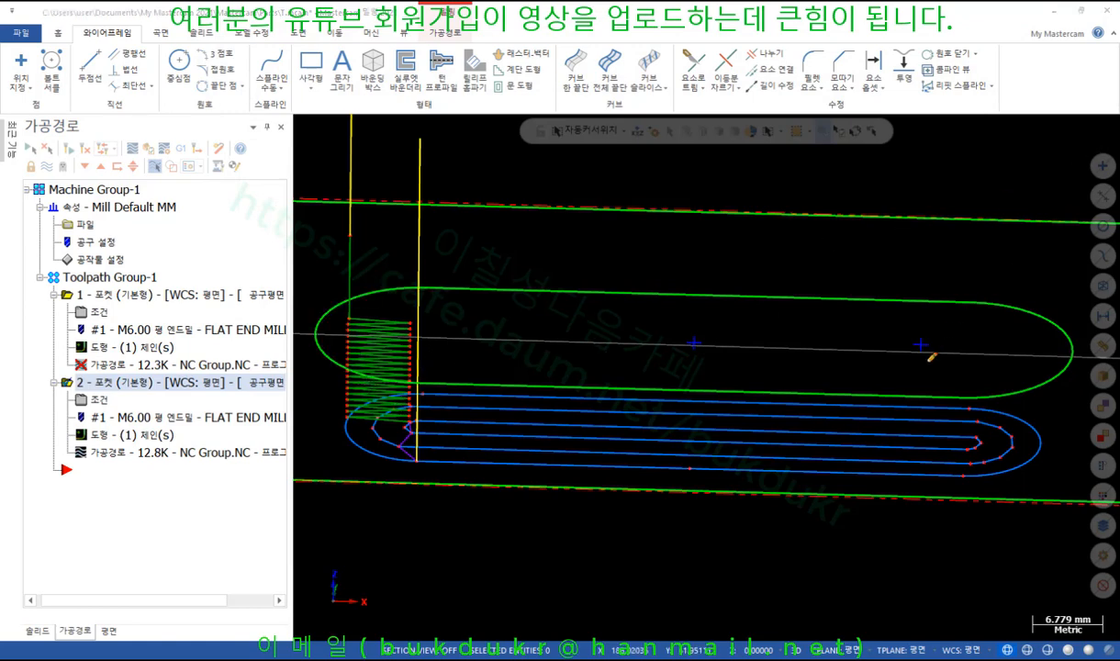
pyautogui.moveTo(915, 363)
pyautogui.mouseDown()
pyautogui.moveTo(937, 340)
pyautogui.moveTo(662, 373)
pyautogui.mouseUp()
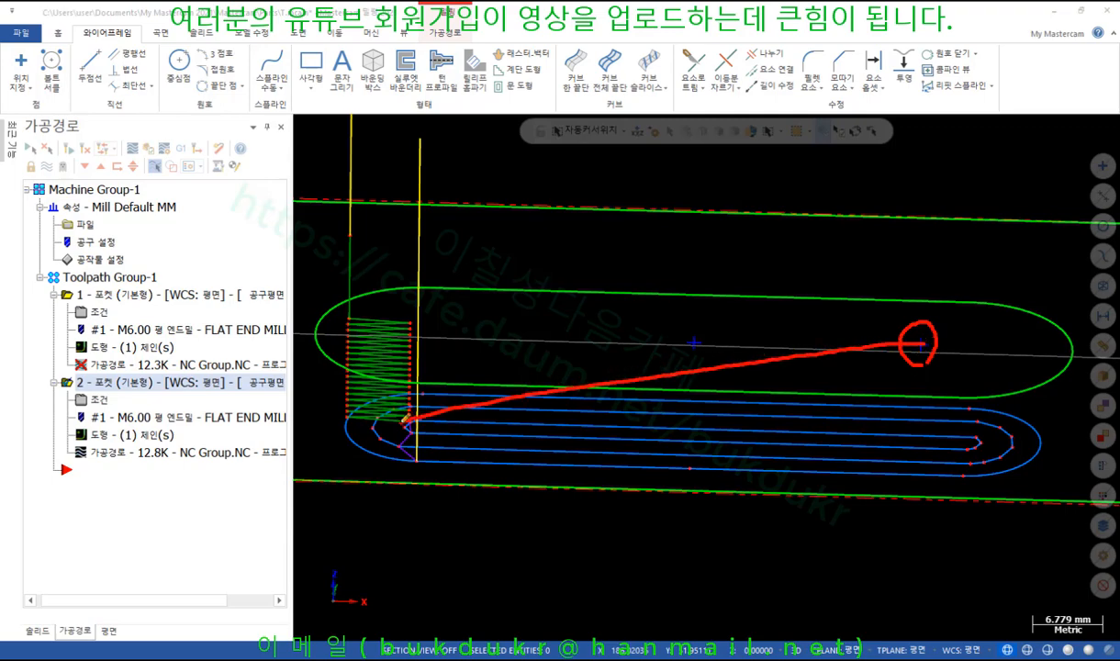
pyautogui.moveTo(394, 367)
pyautogui.mouseDown()
pyautogui.moveTo(357, 371)
pyautogui.moveTo(356, 293)
pyautogui.moveTo(385, 354)
pyautogui.mouseUp()
pyautogui.rightClick(513, 250)
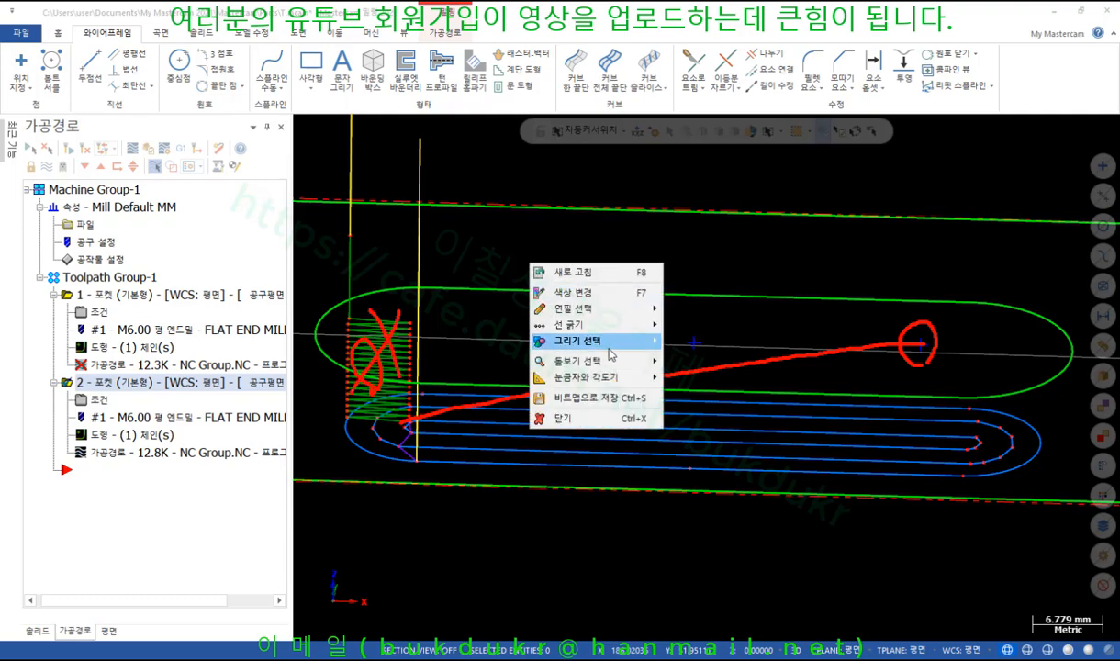
pyautogui.click(567, 418)
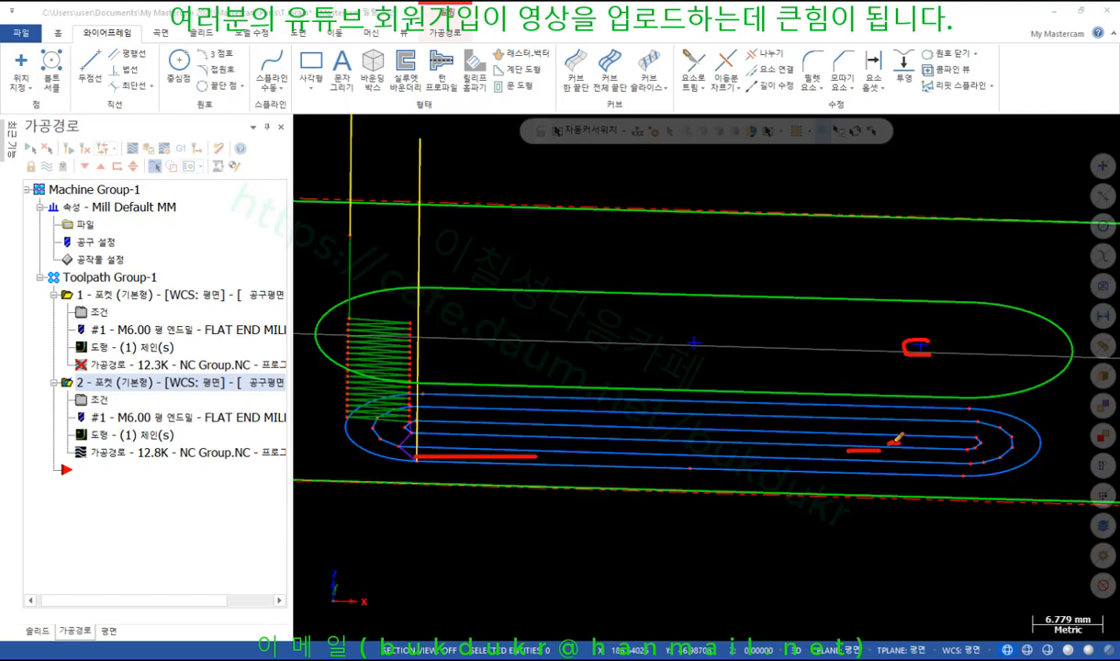
pyautogui.moveTo(885, 259)
pyautogui.mouseDown()
pyautogui.moveTo(901, 439)
pyautogui.moveTo(841, 449)
pyautogui.mouseUp()
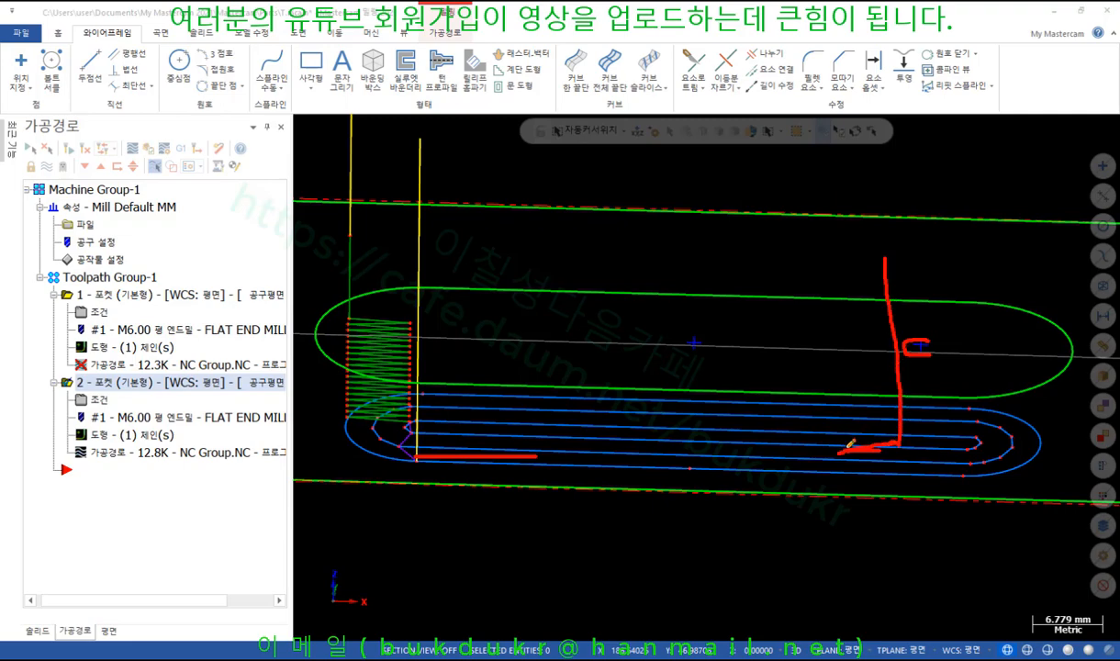
pyautogui.rightClick(769, 368)
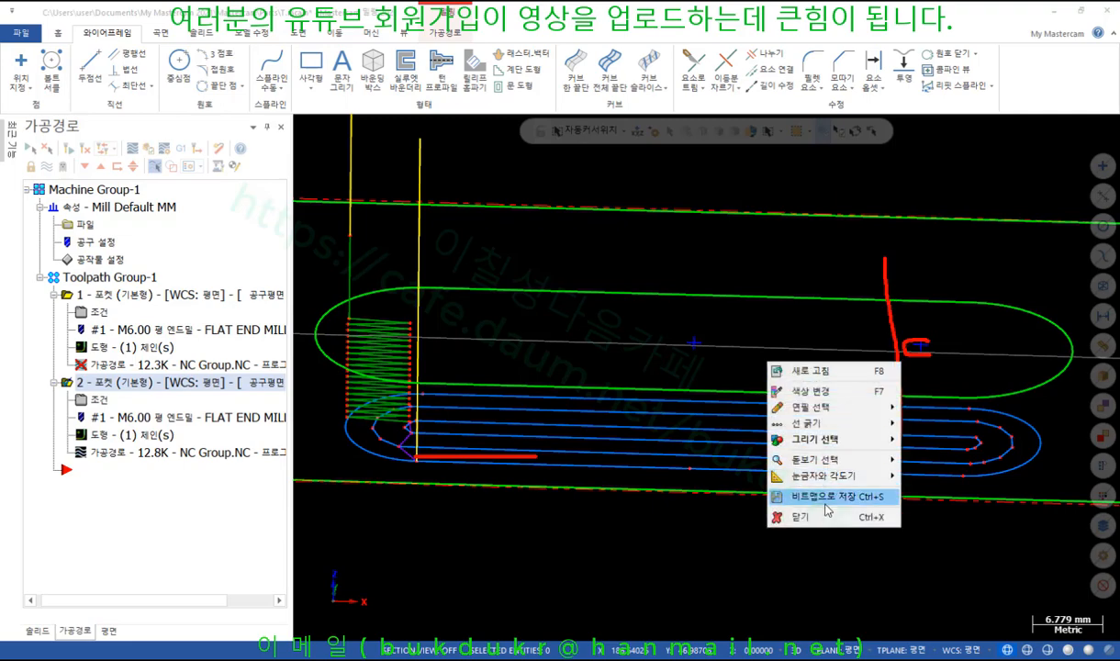
pyautogui.click(799, 497)
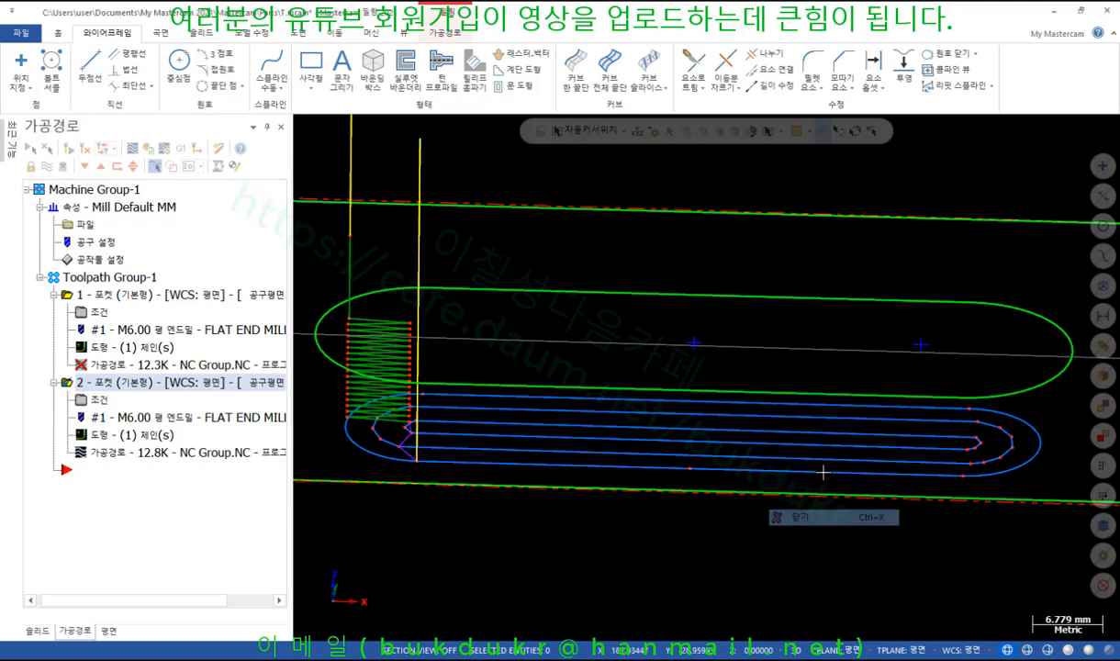
# Enable 선택된 진입점에서 램프시작 in the second pocket's entry motion and regenerate its toolpath
pyautogui.click(96, 399)
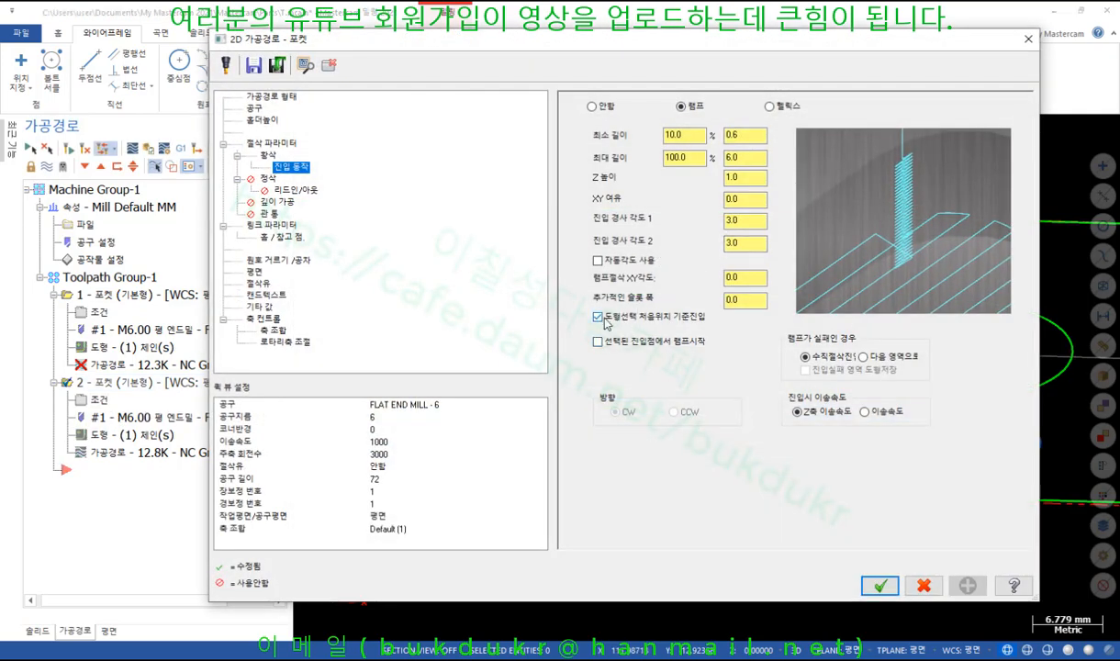
pyautogui.click(597, 341)
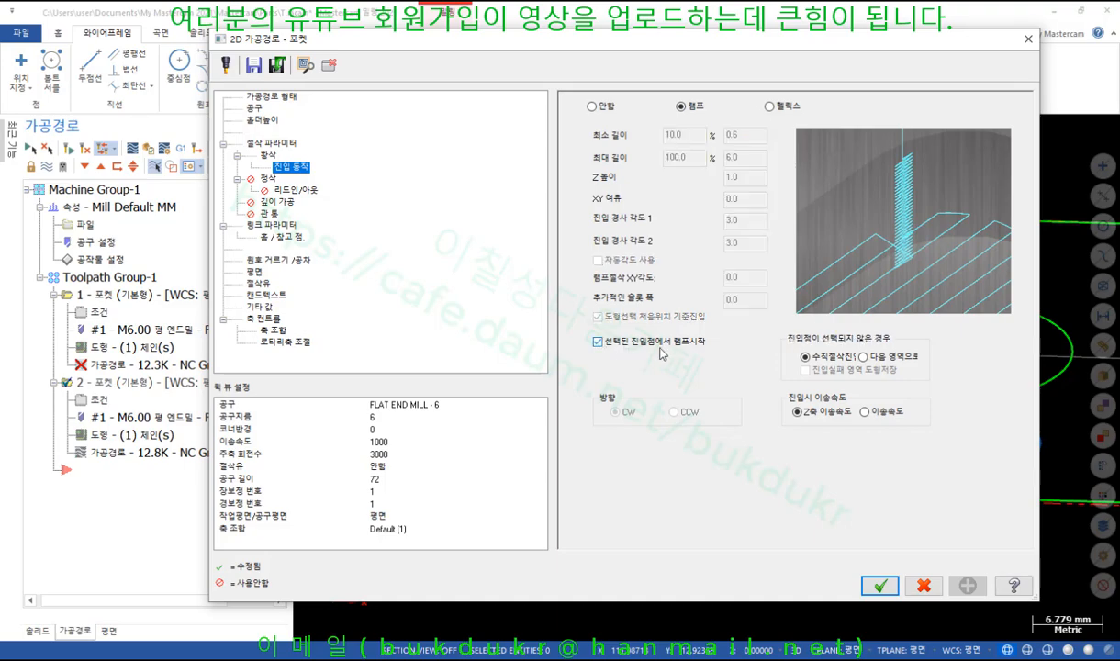
pyautogui.click(879, 585)
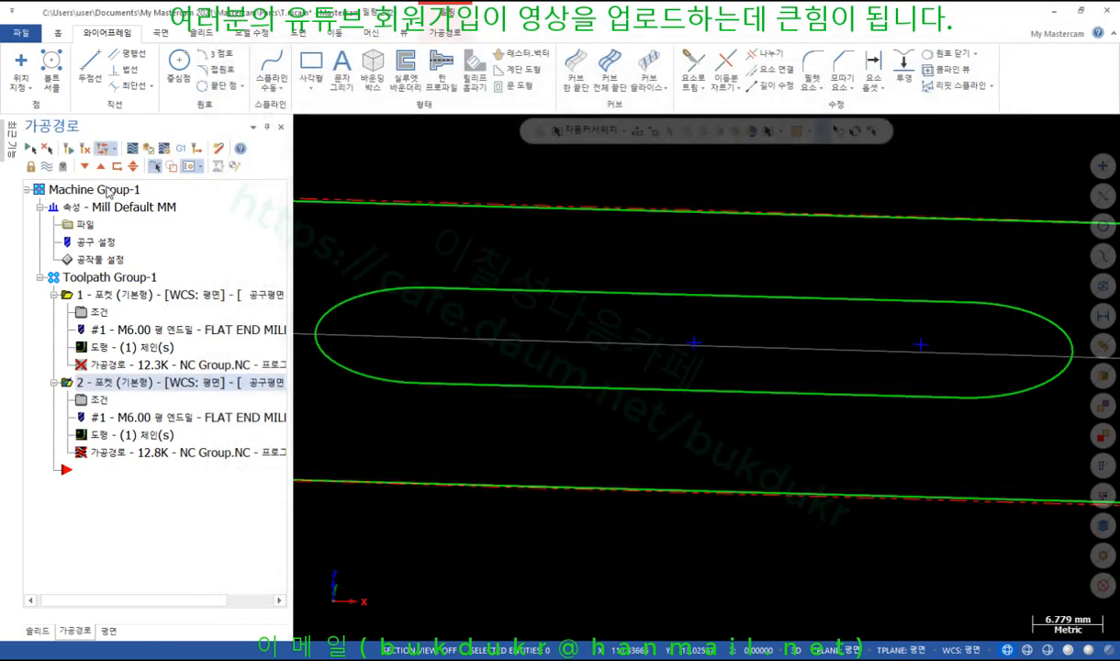
pyautogui.click(70, 152)
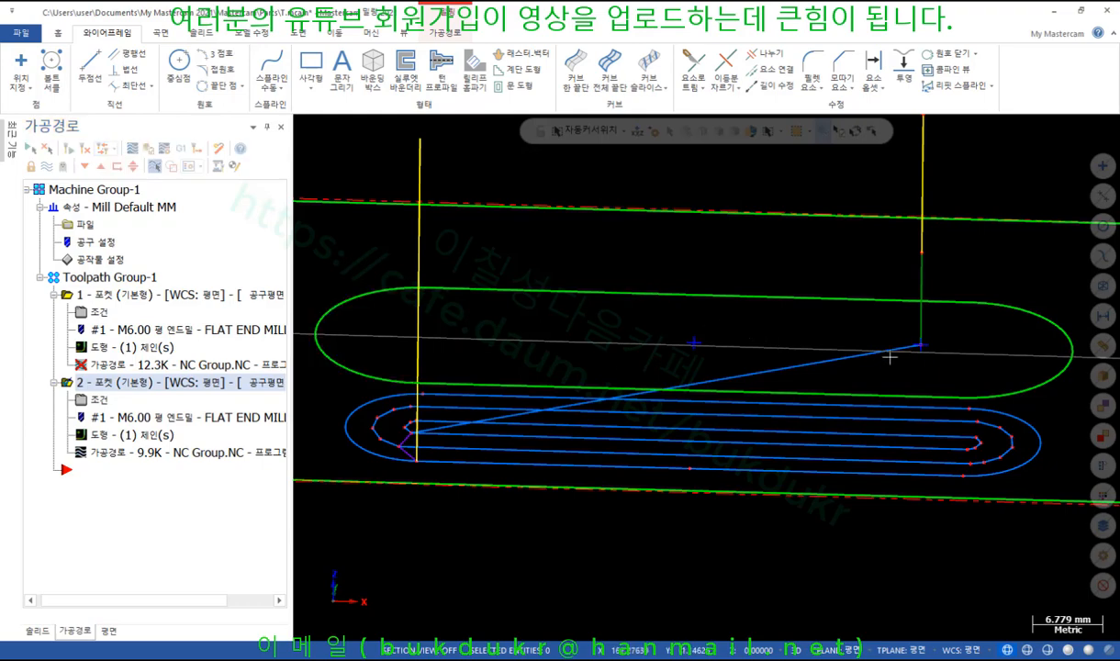
# Set the Z coordinate of the entry point near the slot's right end to -9.0
pyautogui.click(920, 345)
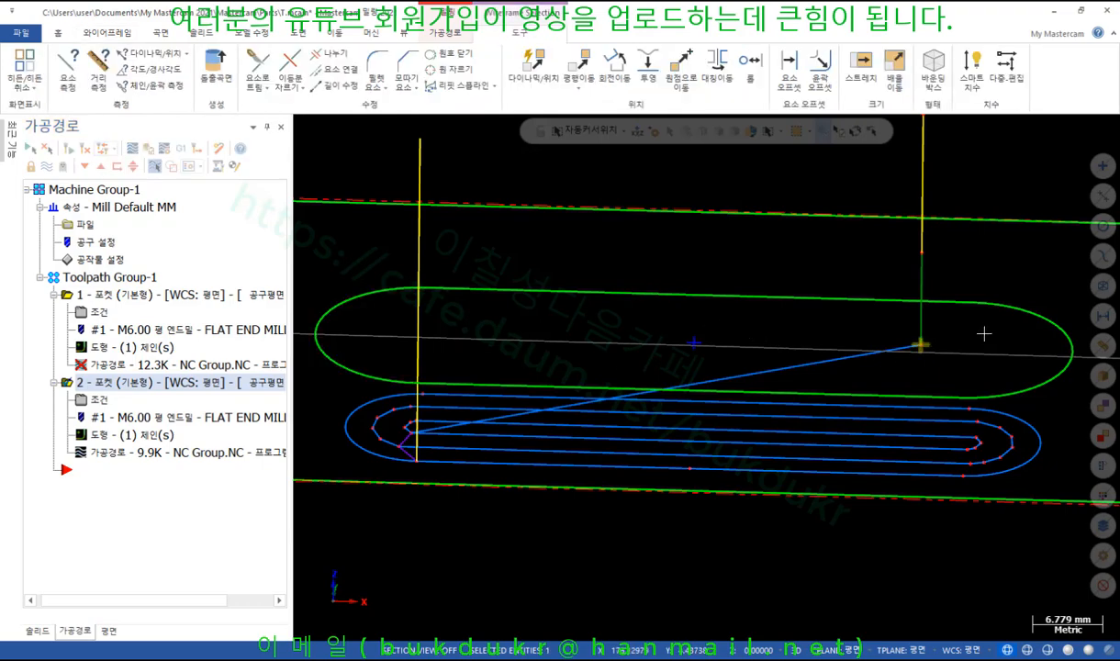
pyautogui.press('F4')
pyautogui.click(89, 145)
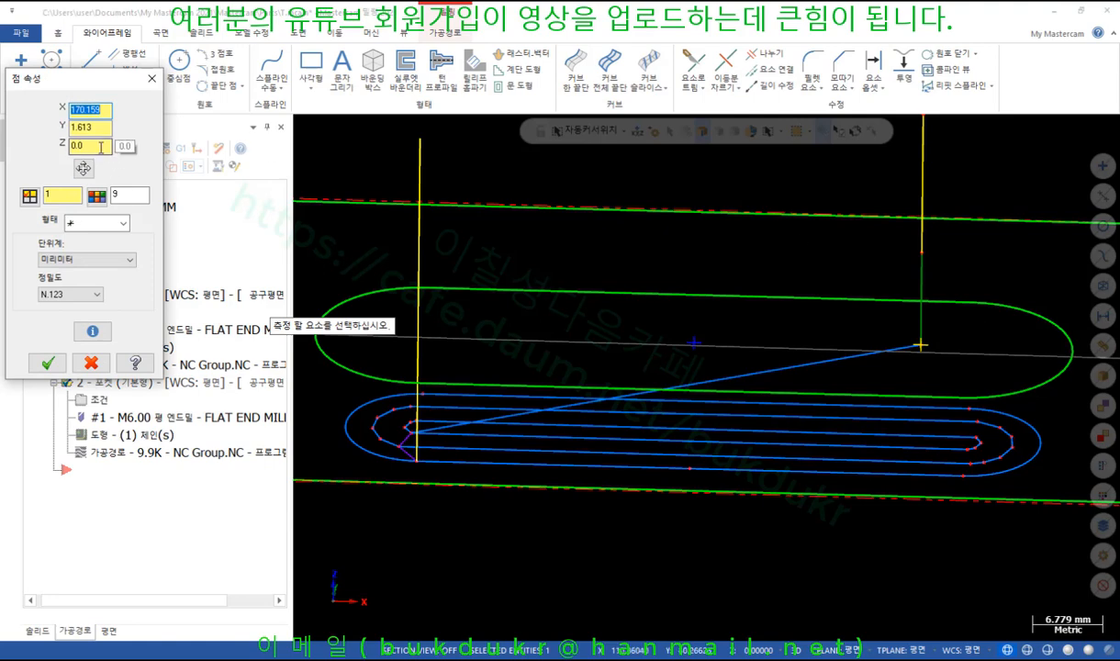
pyautogui.press('BackSpace')
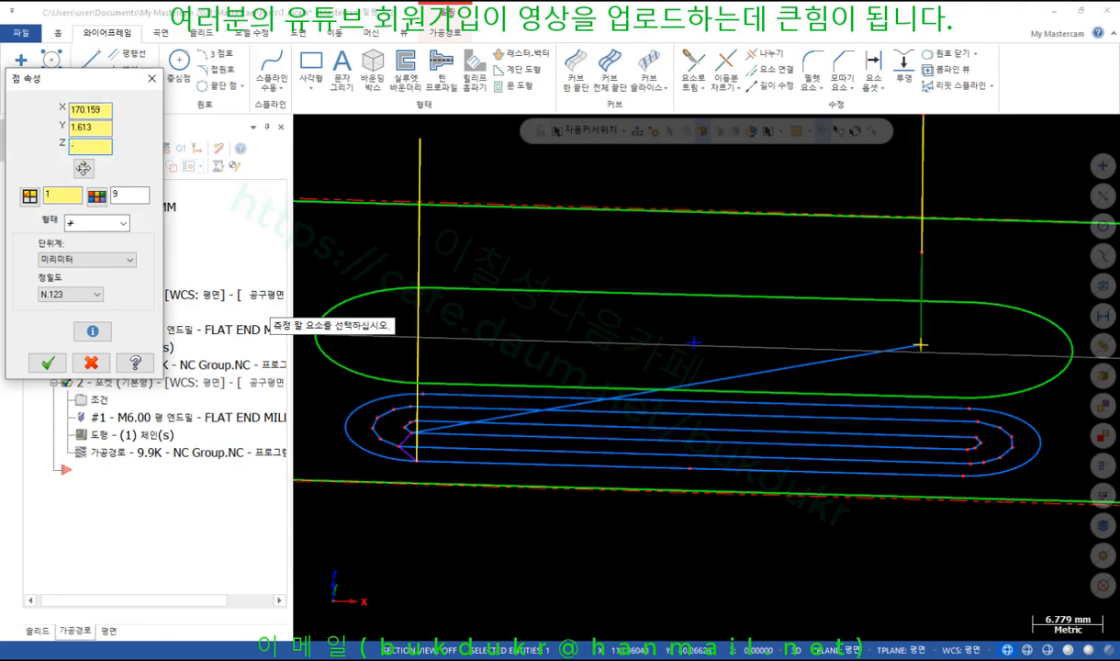
pyautogui.write('-9.0')
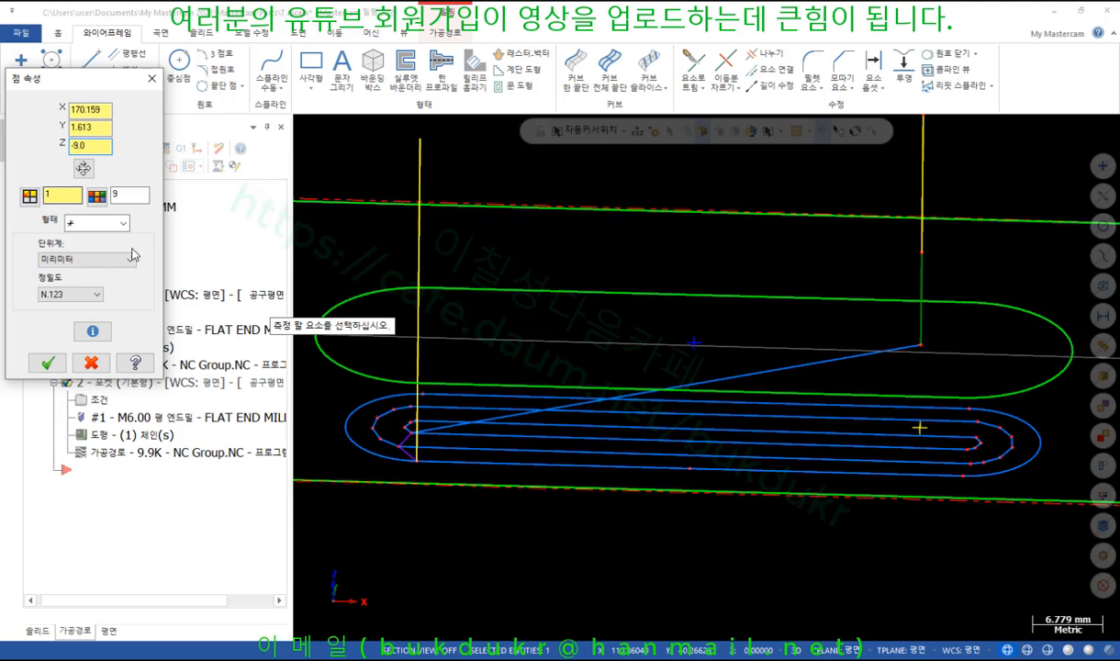
pyautogui.click(51, 364)
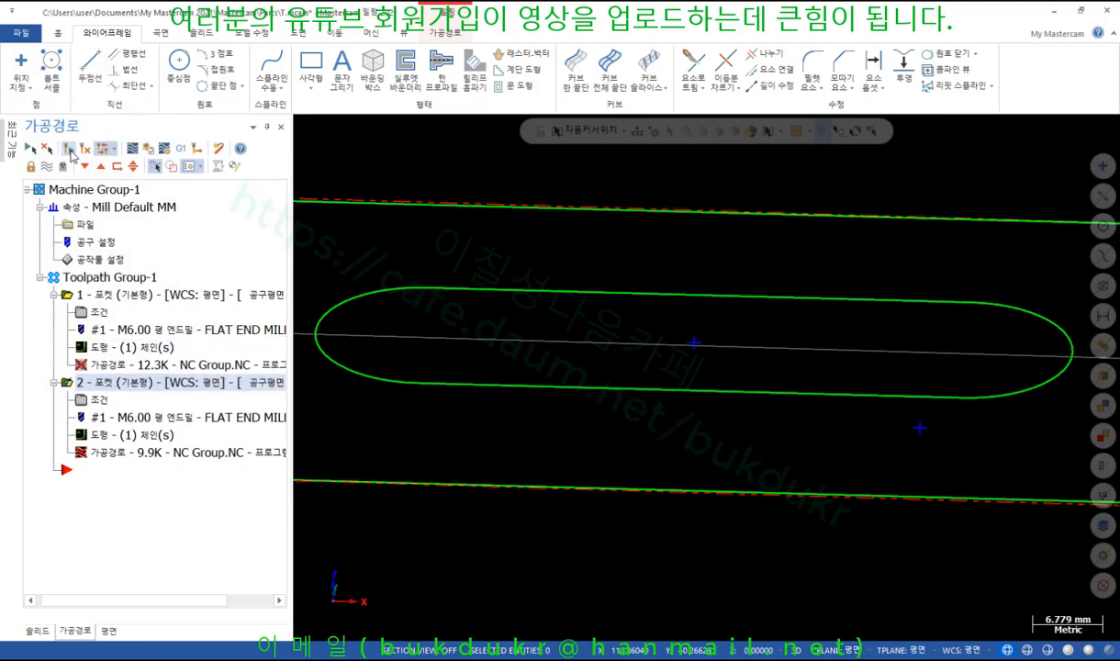
# Regenerate the second pocket's toolpath and inspect the entry from the lowered point in a side view
pyautogui.click(70, 150)
pyautogui.scroll(2, 795, 398)
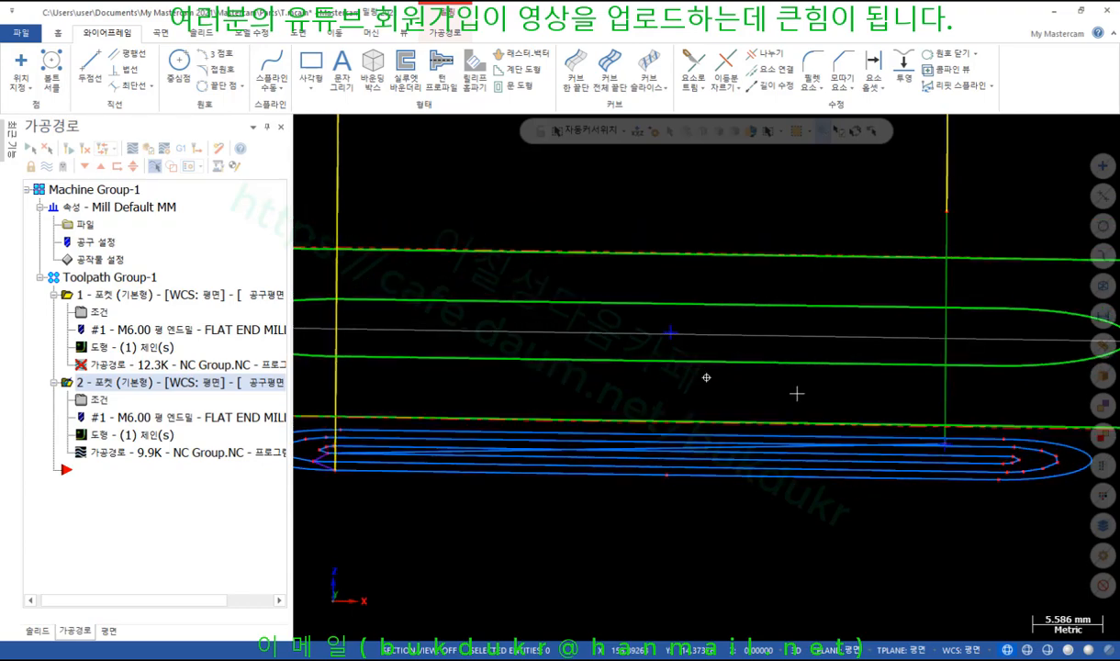
pyautogui.moveTo(796, 394); pyautogui.dragTo(796, 376, button='middle')
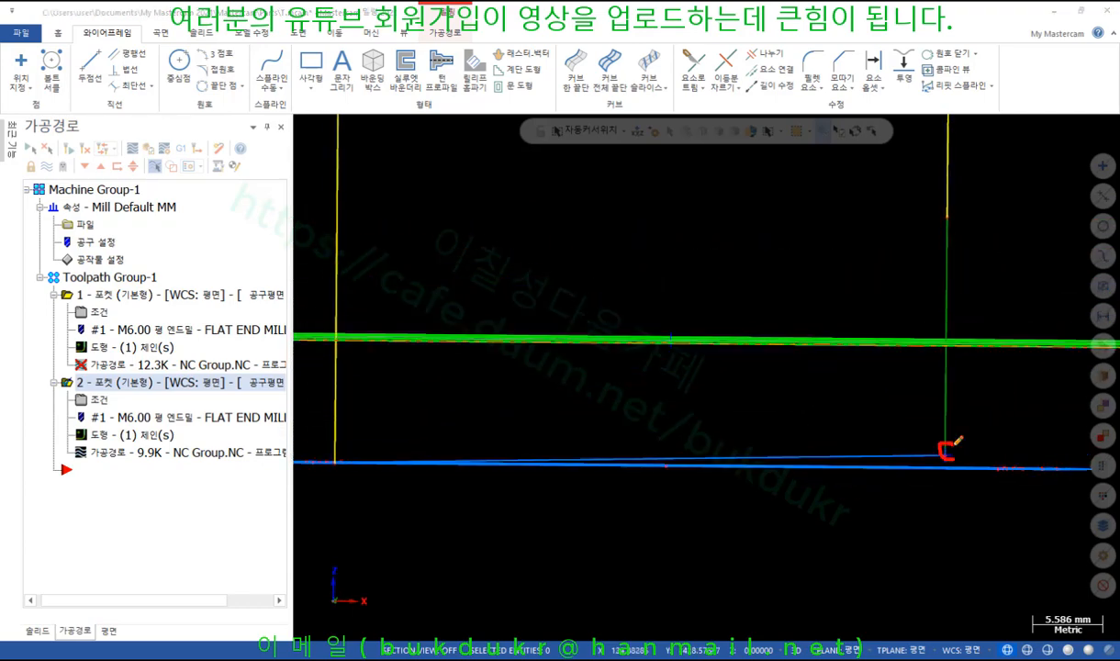
pyautogui.click(948, 212)
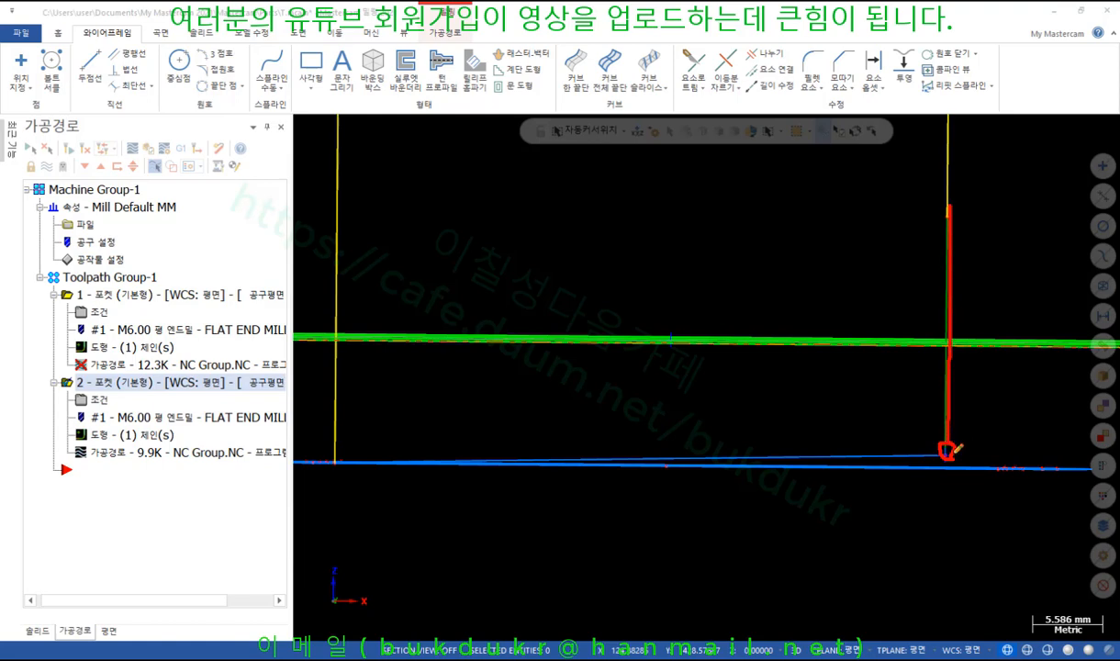
pyautogui.click(947, 451)
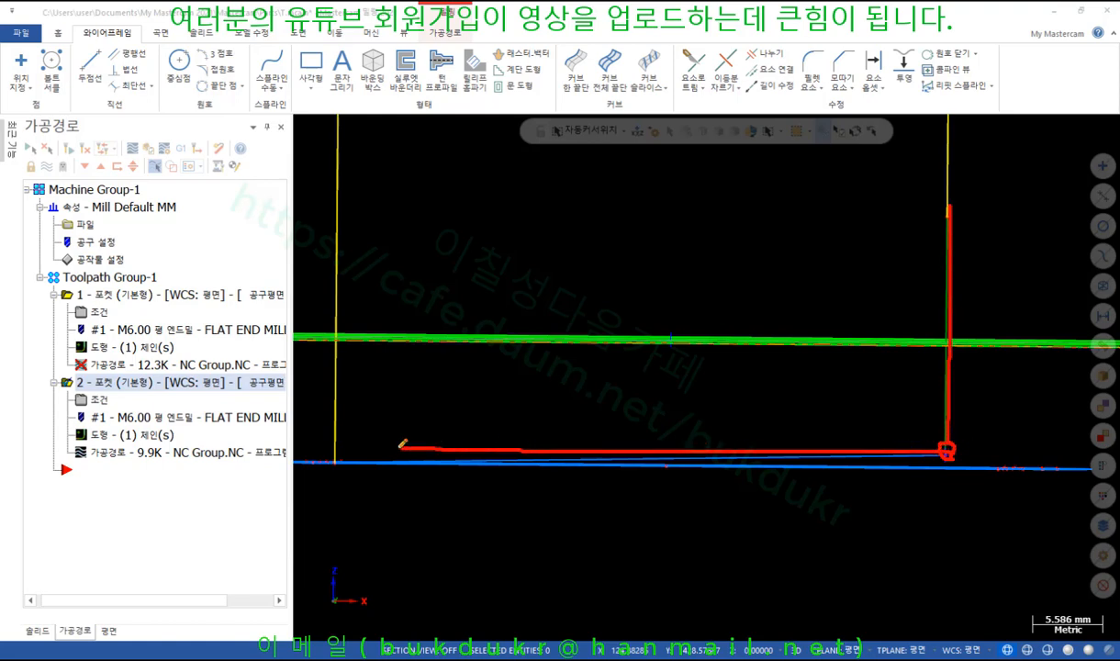
pyautogui.rightClick(611, 219)
pyautogui.click(654, 369)
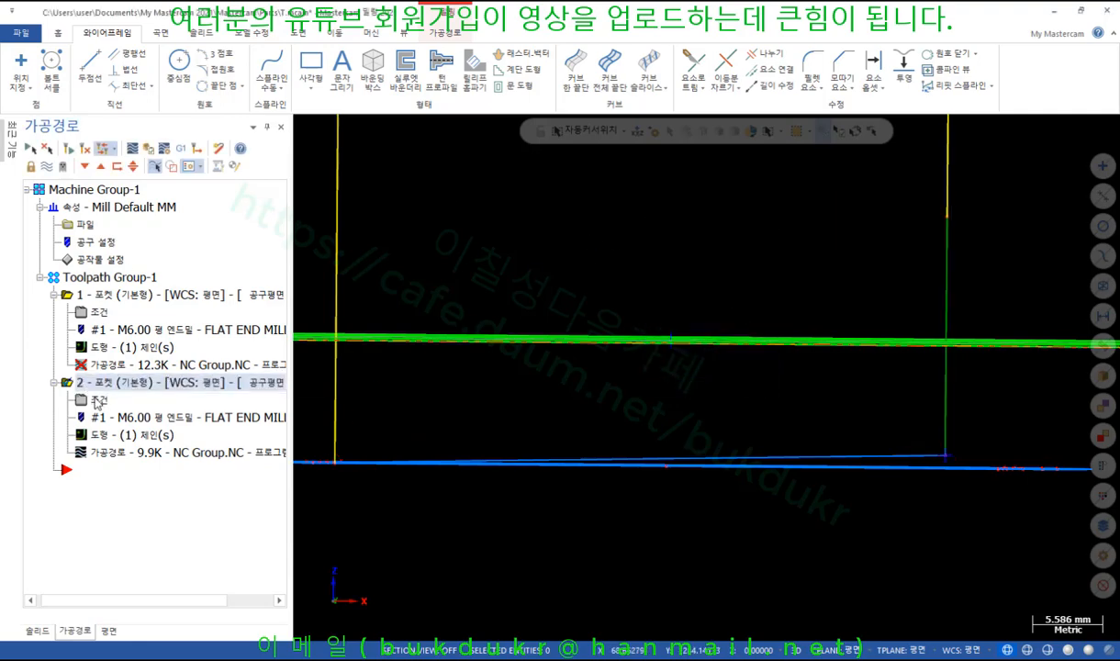
# Switch to the Mastercam textbook PDF in Adobe Acrobat and read page 529 on 선택된 진입점에서 램프 시작, 방향 and 램프가 실패인 경우
pyautogui.click(1118, 298)
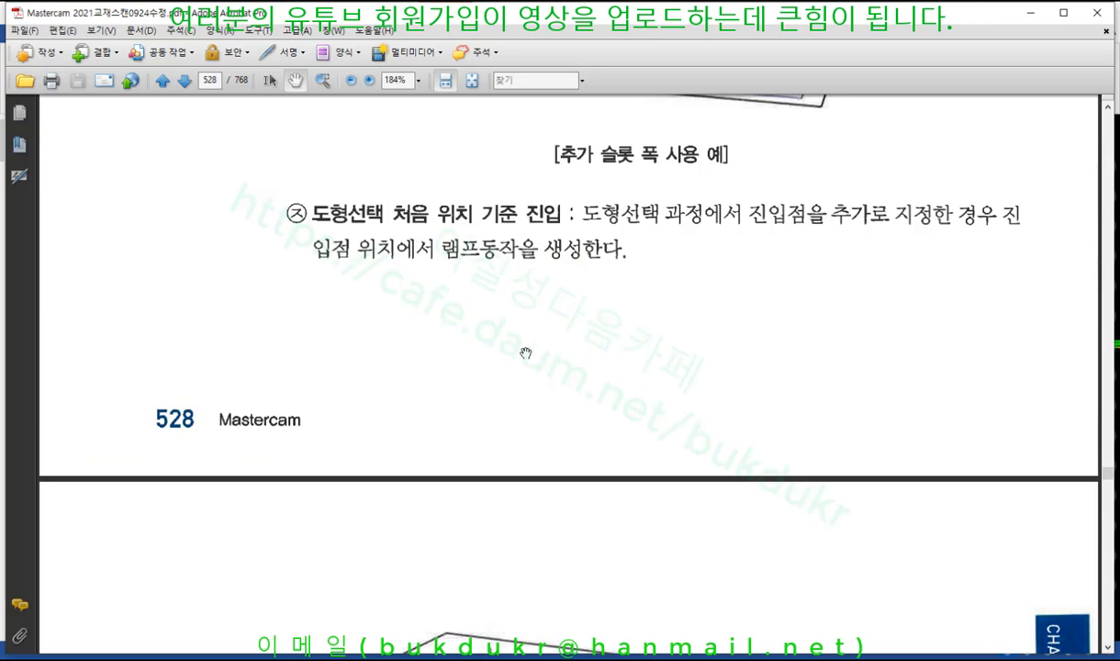
pyautogui.scroll(-10, 525, 353)
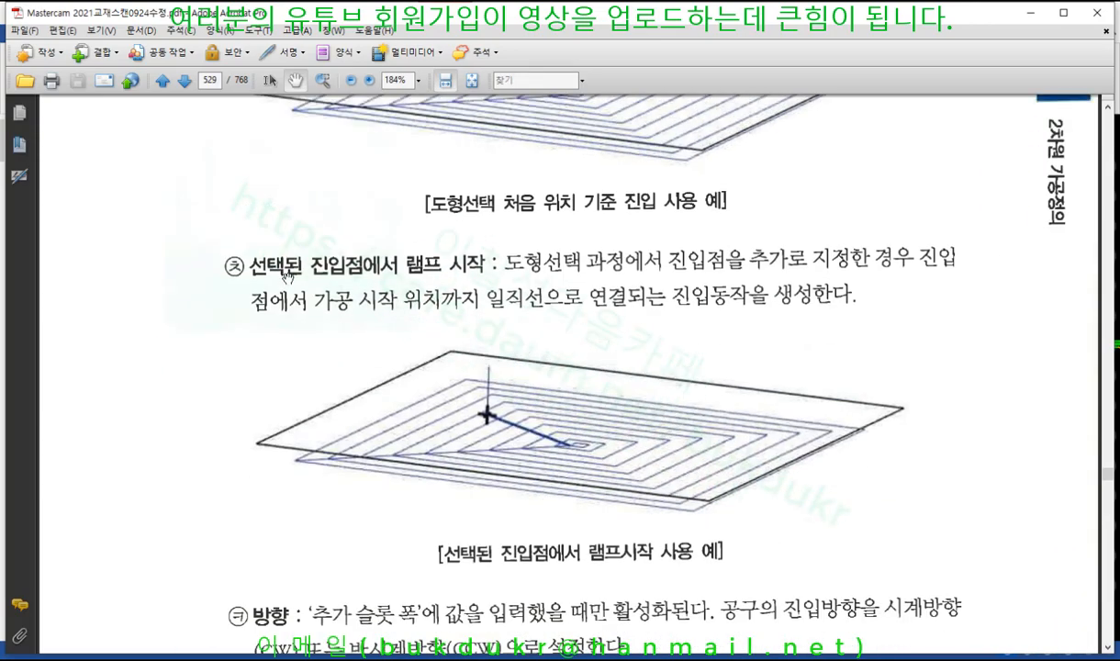
pyautogui.scroll(-3, 495, 277)
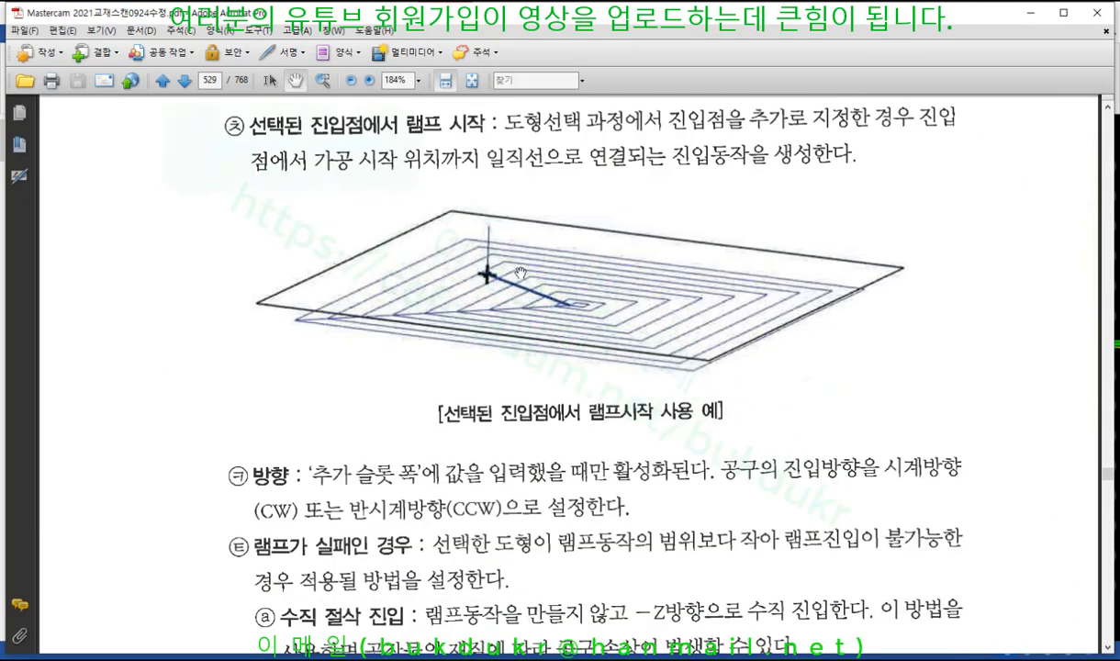
pyautogui.scroll(-5, 520, 273)
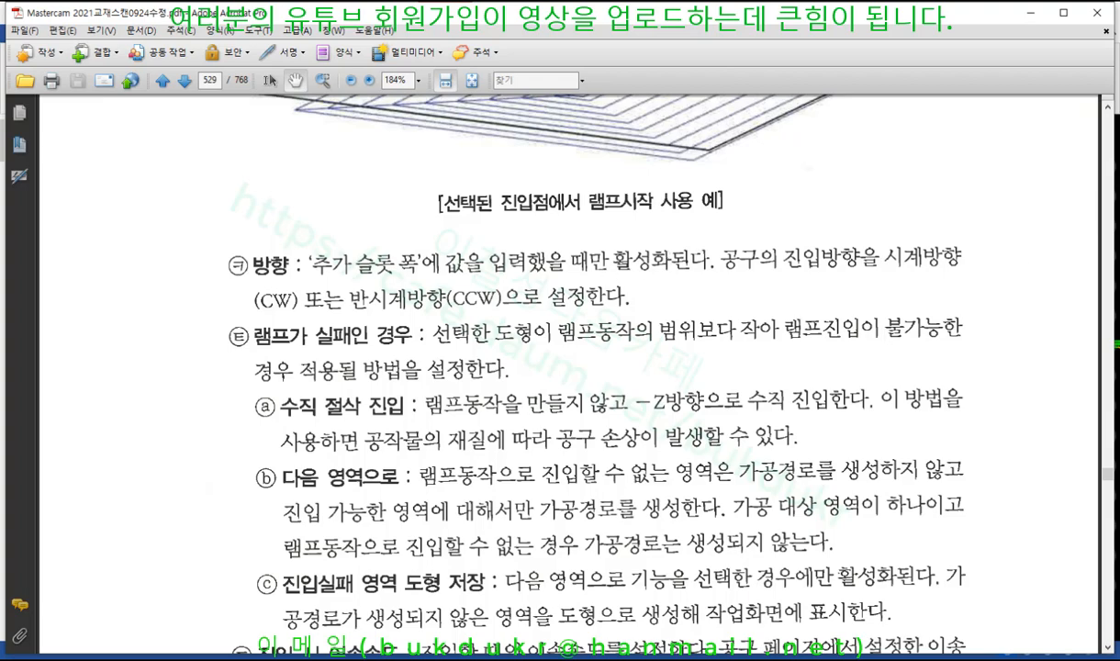
pyautogui.scroll(-7, 661, 284)
pyautogui.scroll(6, 643, 294)
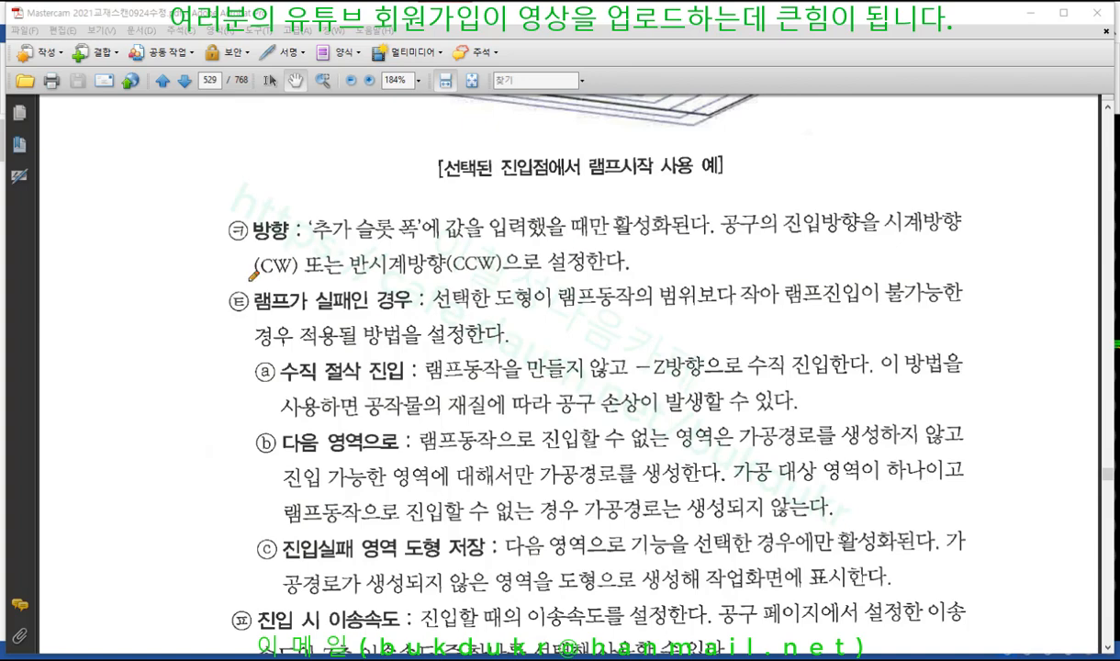
pyautogui.moveTo(254, 274); pyautogui.dragTo(314, 272)
pyautogui.moveTo(432, 272); pyautogui.dragTo(541, 271)
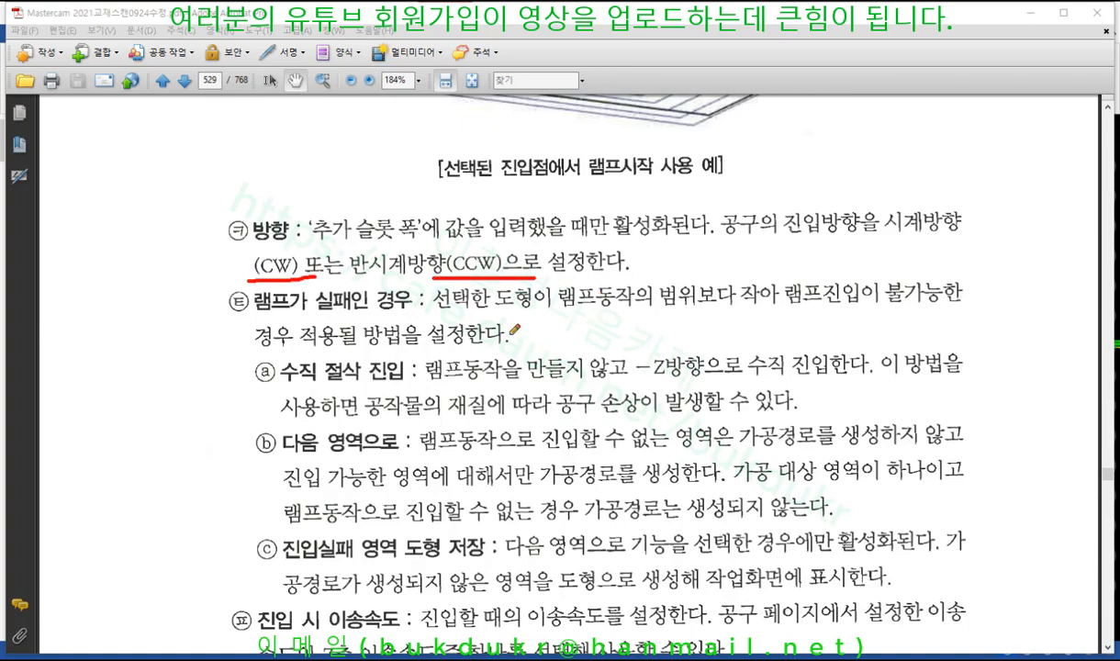
# Read the textbook's explanation of 램프가 실패인 경우, covering 수직 절삭 진입, 다음 영역으로 and 진입실패 영역 도형 저장
pyautogui.moveTo(241, 312); pyautogui.dragTo(414, 306)
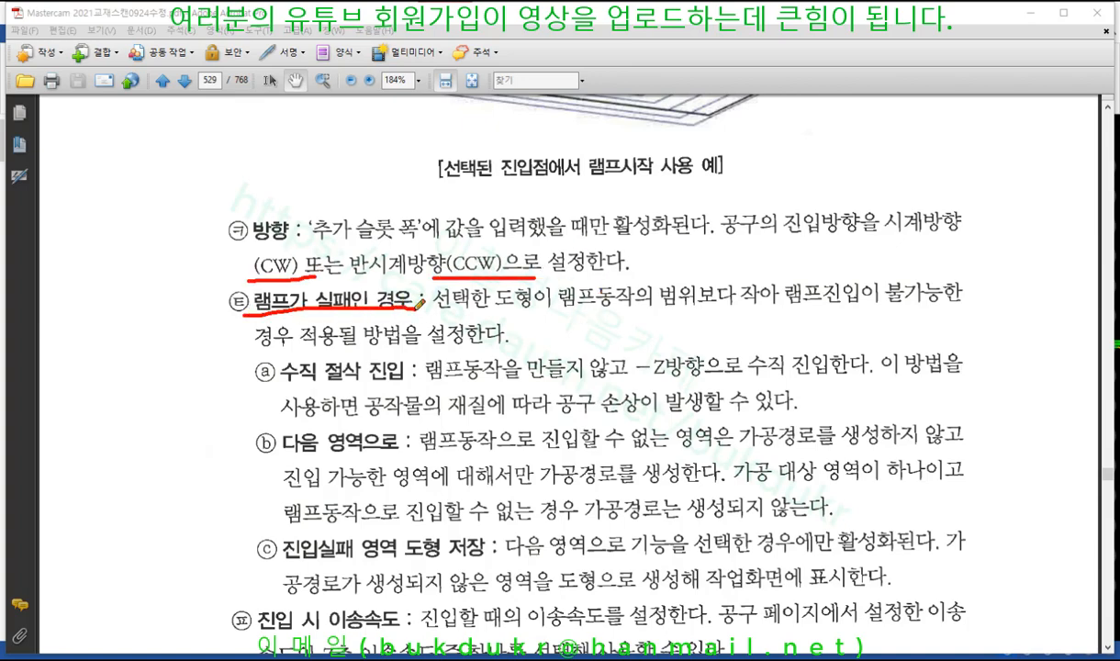
pyautogui.moveTo(266, 379); pyautogui.dragTo(406, 377)
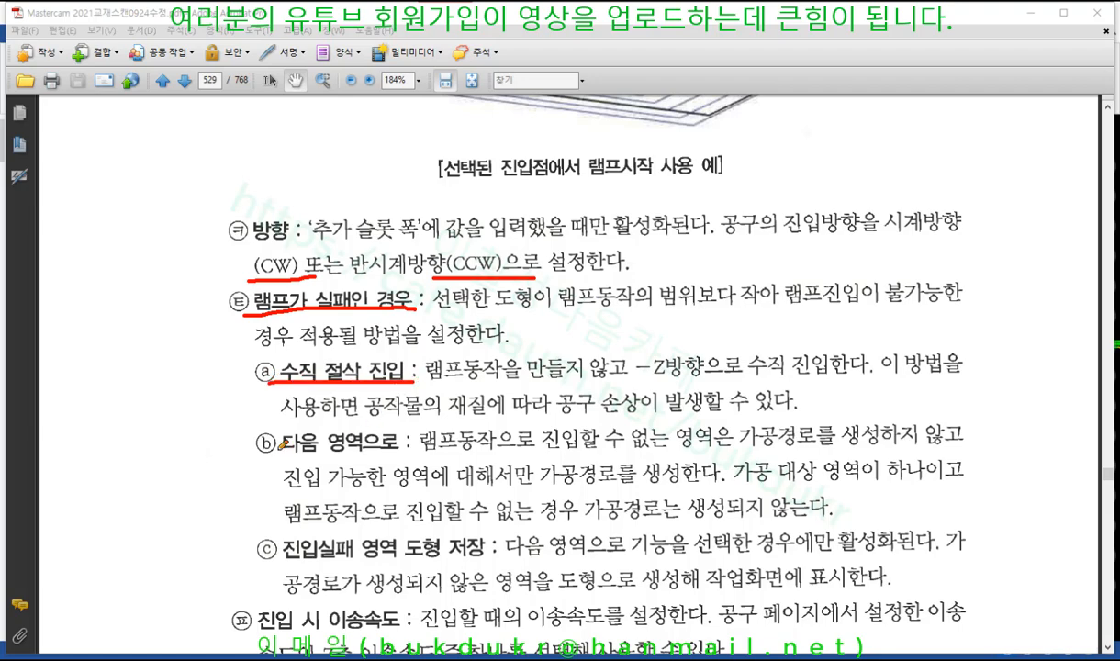
pyautogui.moveTo(280, 448); pyautogui.dragTo(408, 450)
pyautogui.moveTo(271, 387); pyautogui.dragTo(402, 387)
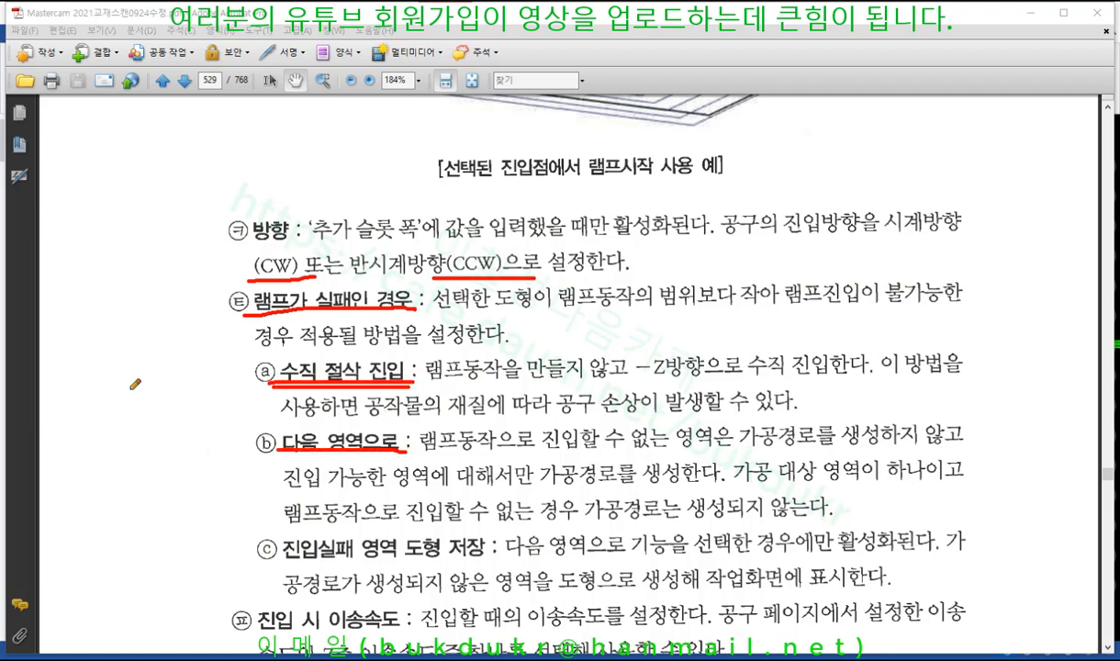
pyautogui.moveTo(133, 222)
pyautogui.mouseDown()
pyautogui.moveTo(134, 497)
pyautogui.moveTo(121, 497)
pyautogui.moveTo(131, 527)
pyautogui.moveTo(151, 497)
pyautogui.mouseUp()
pyautogui.moveTo(279, 450)
pyautogui.mouseDown()
pyautogui.moveTo(273, 427)
pyautogui.moveTo(404, 435)
pyautogui.mouseUp()
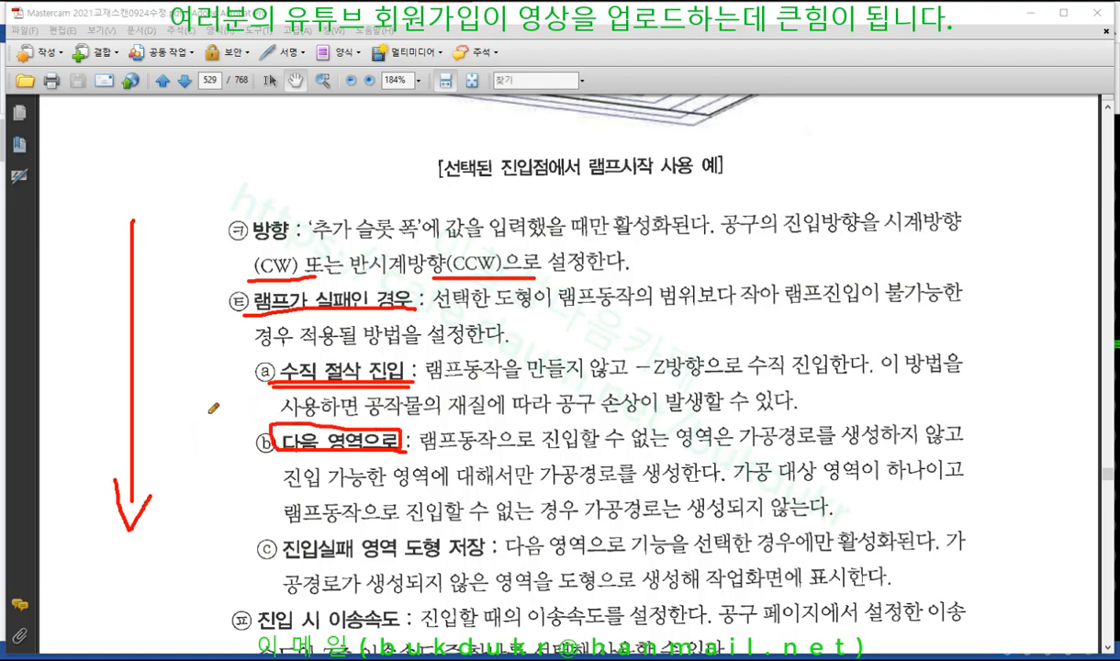
pyautogui.moveTo(265, 464); pyautogui.dragTo(332, 460)
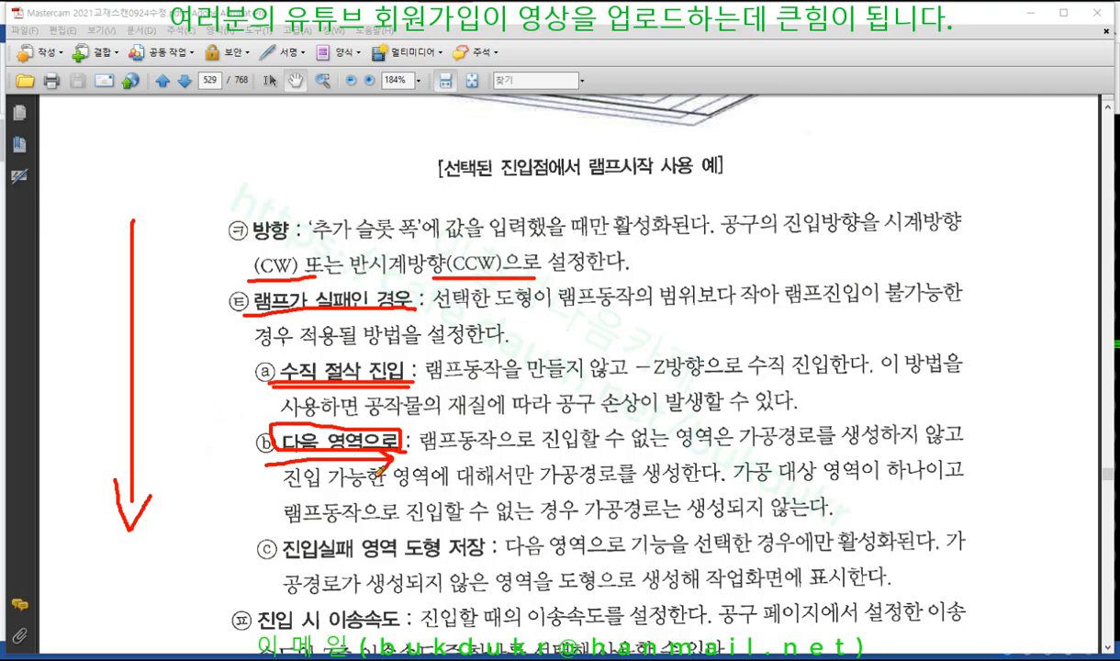
pyautogui.moveTo(276, 556)
pyautogui.mouseDown()
pyautogui.moveTo(480, 553)
pyautogui.moveTo(490, 536)
pyautogui.moveTo(321, 535)
pyautogui.moveTo(274, 546)
pyautogui.moveTo(281, 560)
pyautogui.mouseUp()
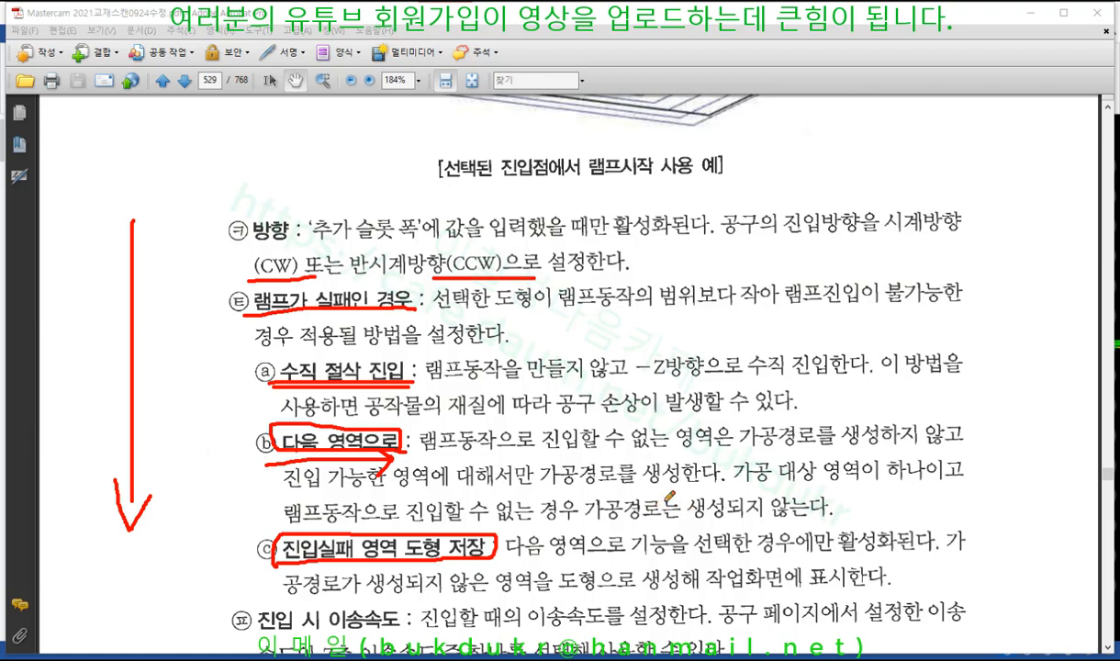
# Clear the pen marks and read 진입 시 이송속도 and 헬릭스 at the end of page 529
pyautogui.rightClick(669, 496)
pyautogui.click(691, 470)
pyautogui.scroll(-3, 653, 443)
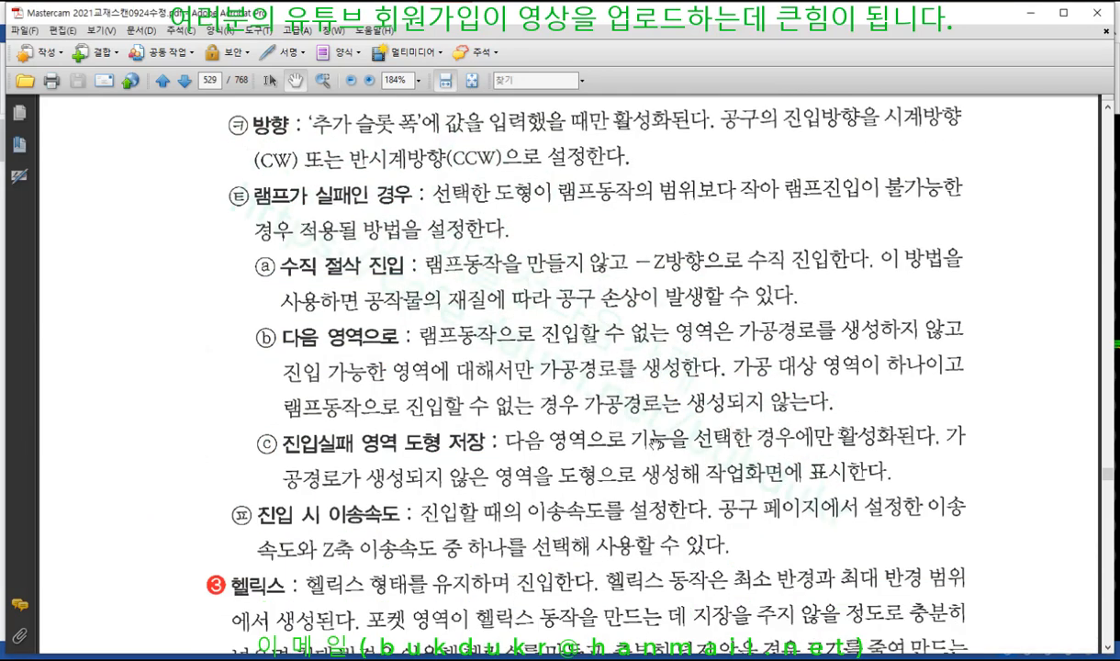
pyautogui.scroll(-5, 654, 443)
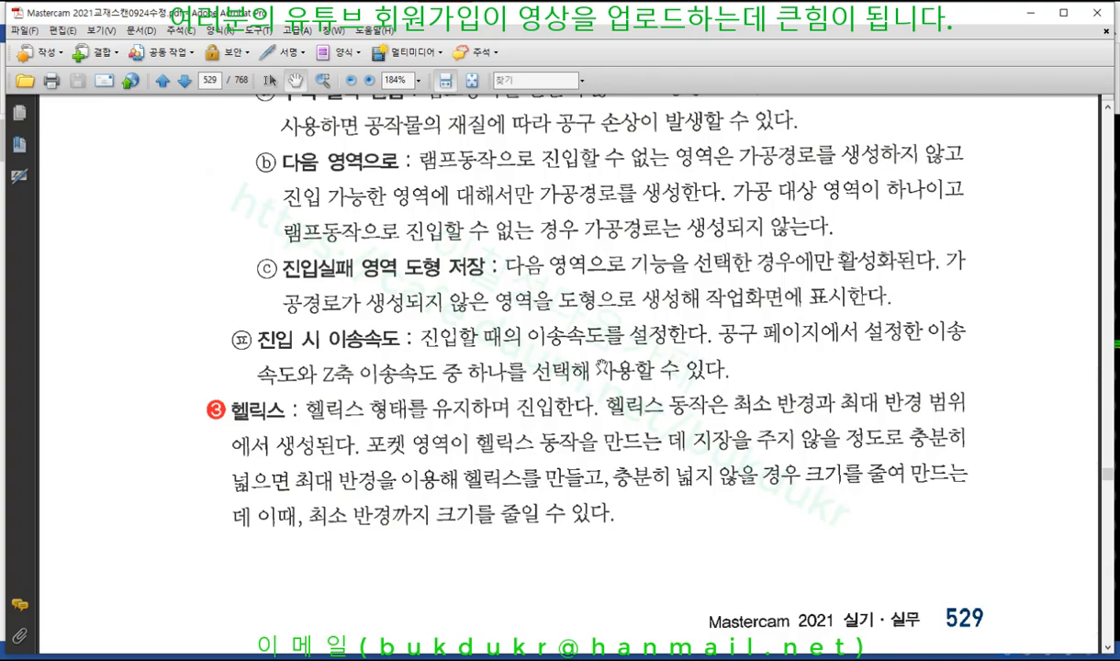
# Switch to Mastercam and disable 선택된 진입점에서 램프시작 in the second pocket's entry motion
pyautogui.click(1118, 308)
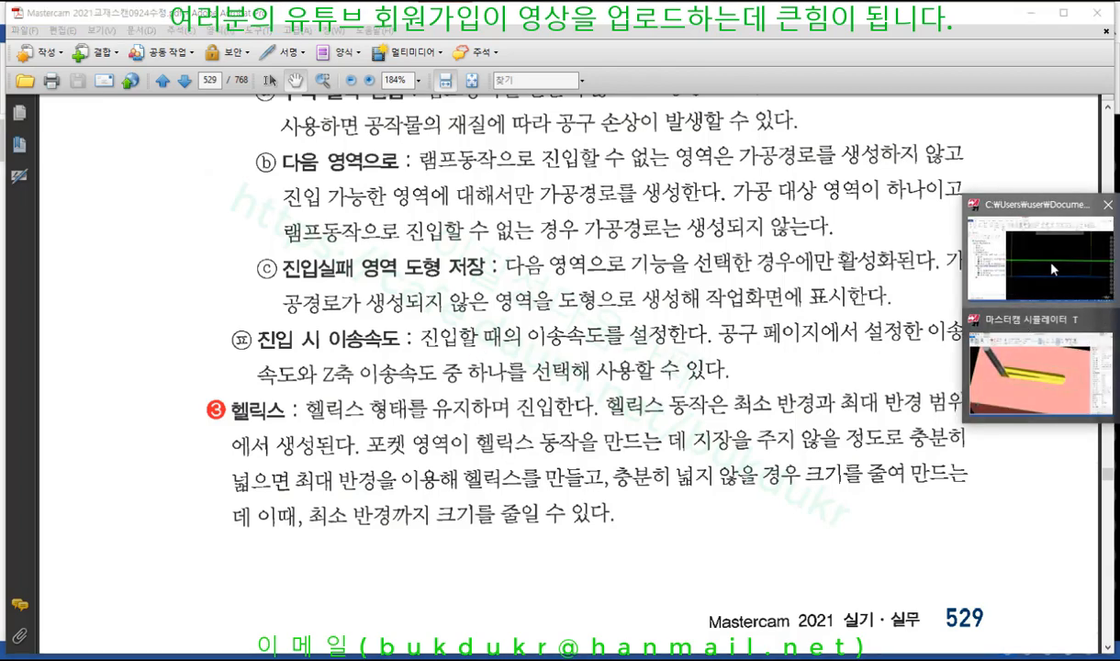
pyautogui.click(1053, 270)
pyautogui.click(98, 398)
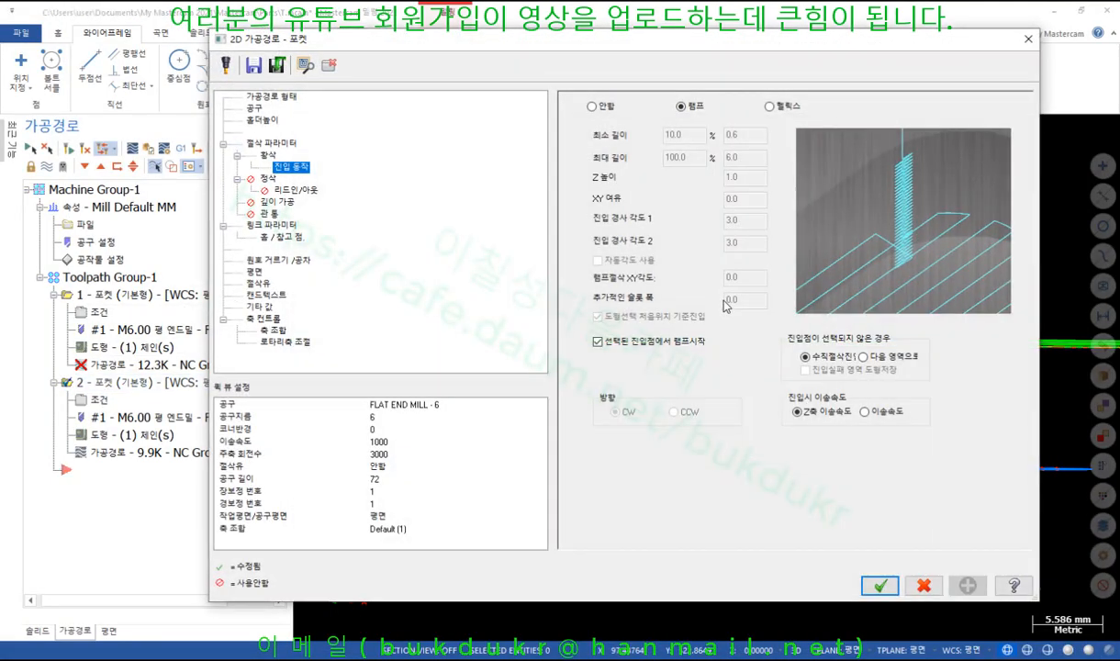
pyautogui.click(597, 341)
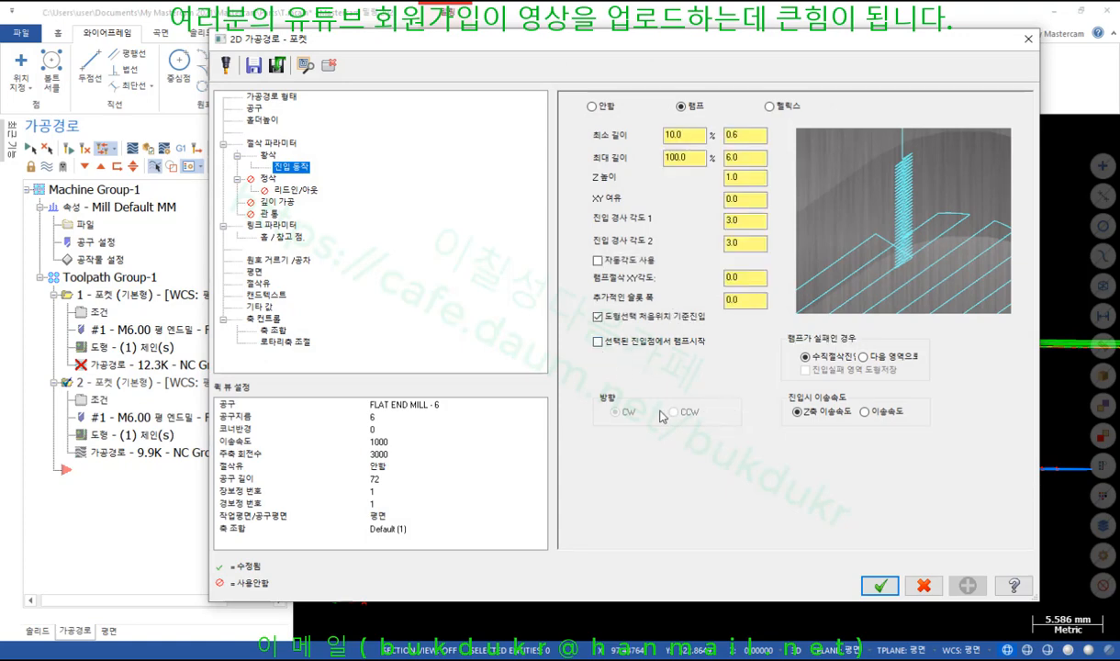
# Try 추가적인 슬롯 폭 at 3.0 to compare the CW and CCW directions, and return the width to 0.0
pyautogui.click(735, 300)
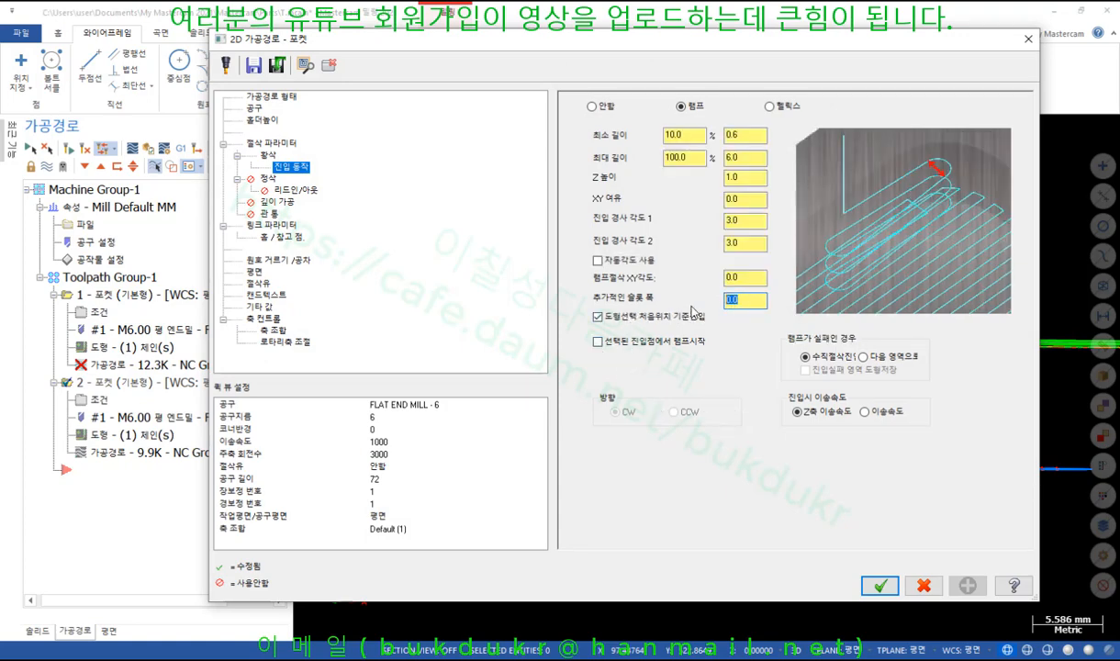
pyautogui.write('3')
pyautogui.click(729, 278)
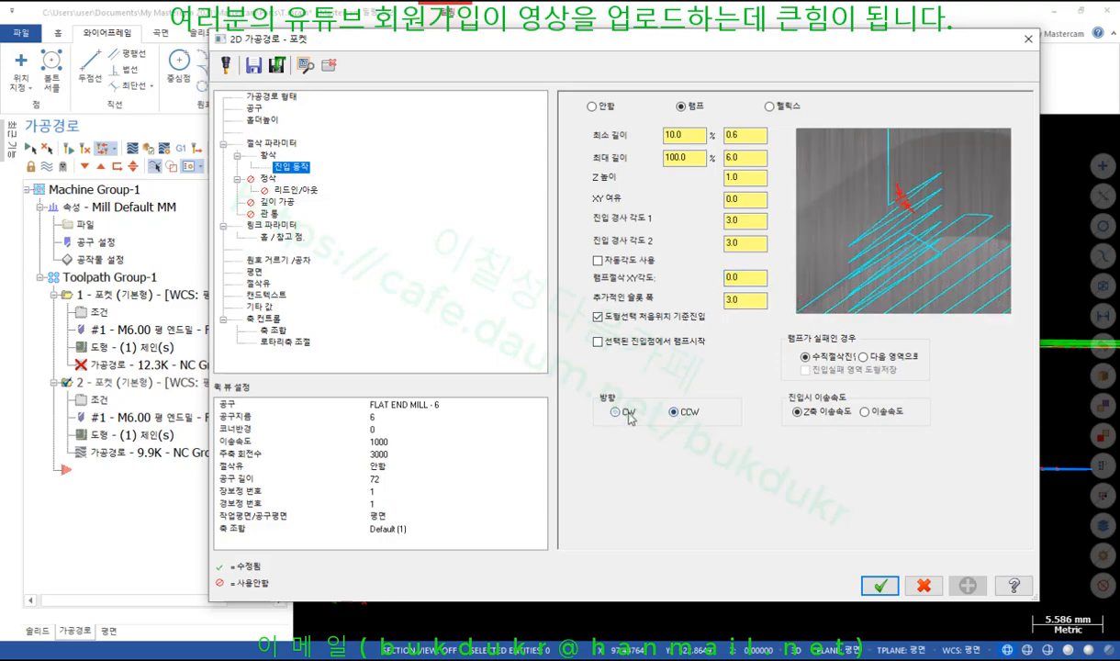
pyautogui.moveTo(742, 301); pyautogui.dragTo(715, 305)
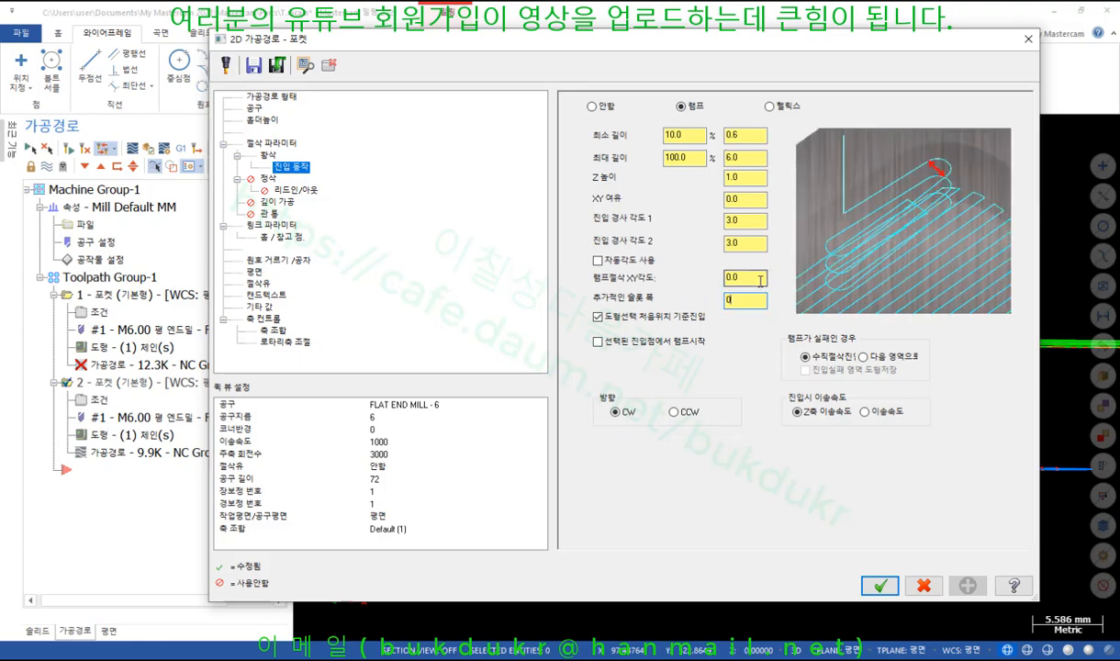
pyautogui.click(734, 277)
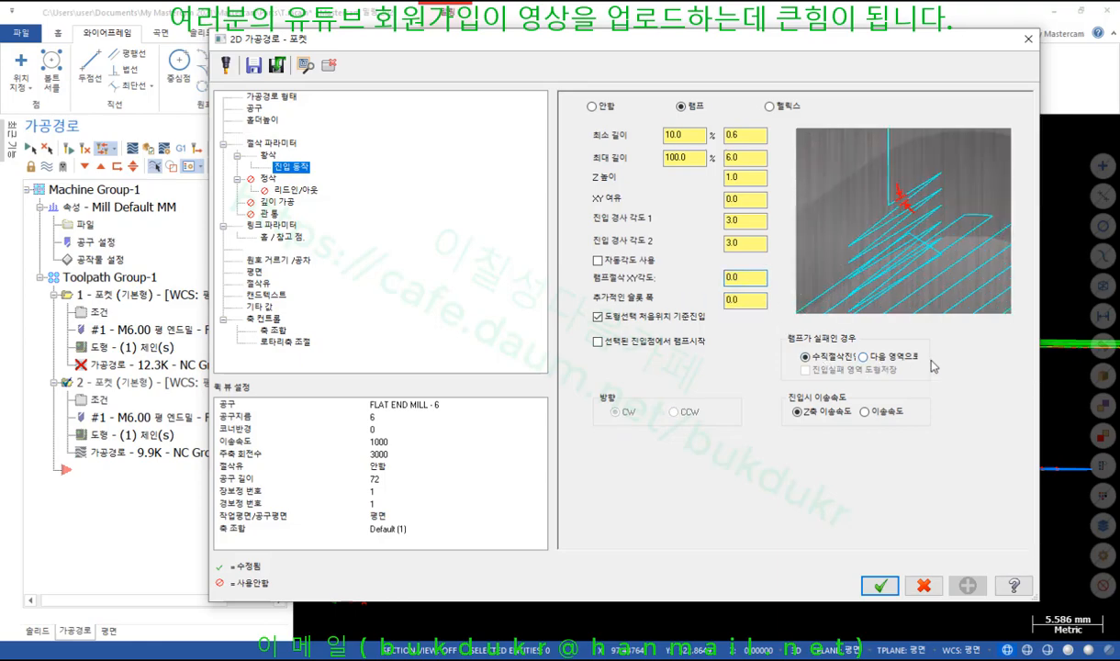
# Set 램프가 실패인 경우 to 다음 영역으로 with 진입실패 영역 도형 저장 enabled, and apply the pocket parameters
pyautogui.click(862, 356)
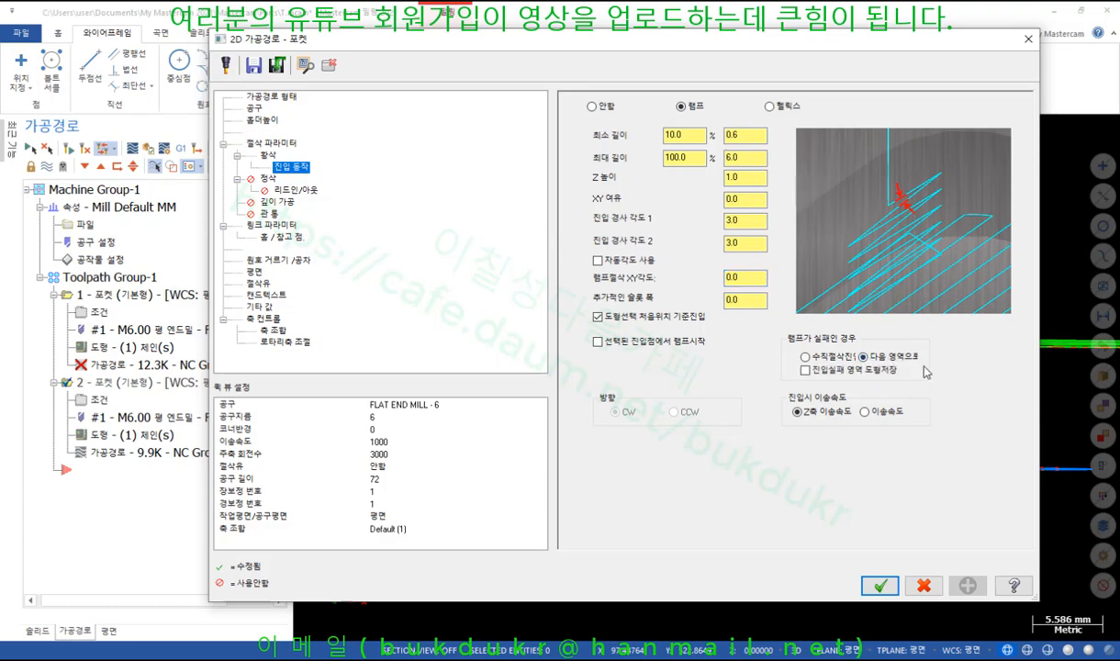
pyautogui.click(805, 370)
pyautogui.click(879, 586)
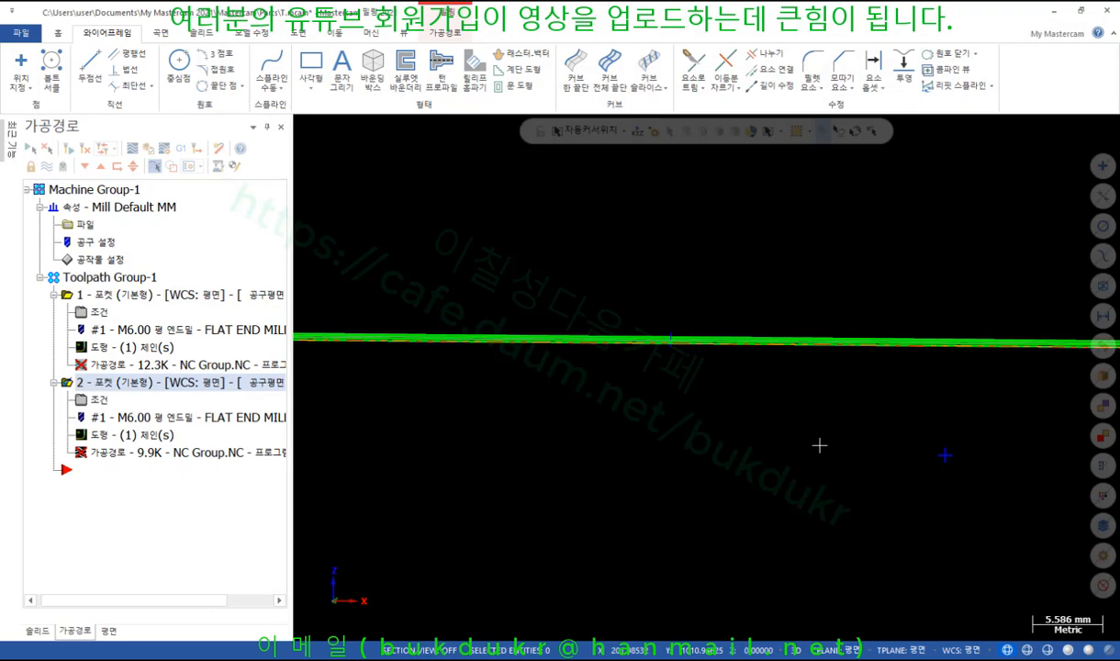
# Show the part from the top and set the second pocket's 램프절삭 XY각도 to 90
pyautogui.rightClick(731, 208)
pyautogui.click(769, 279)
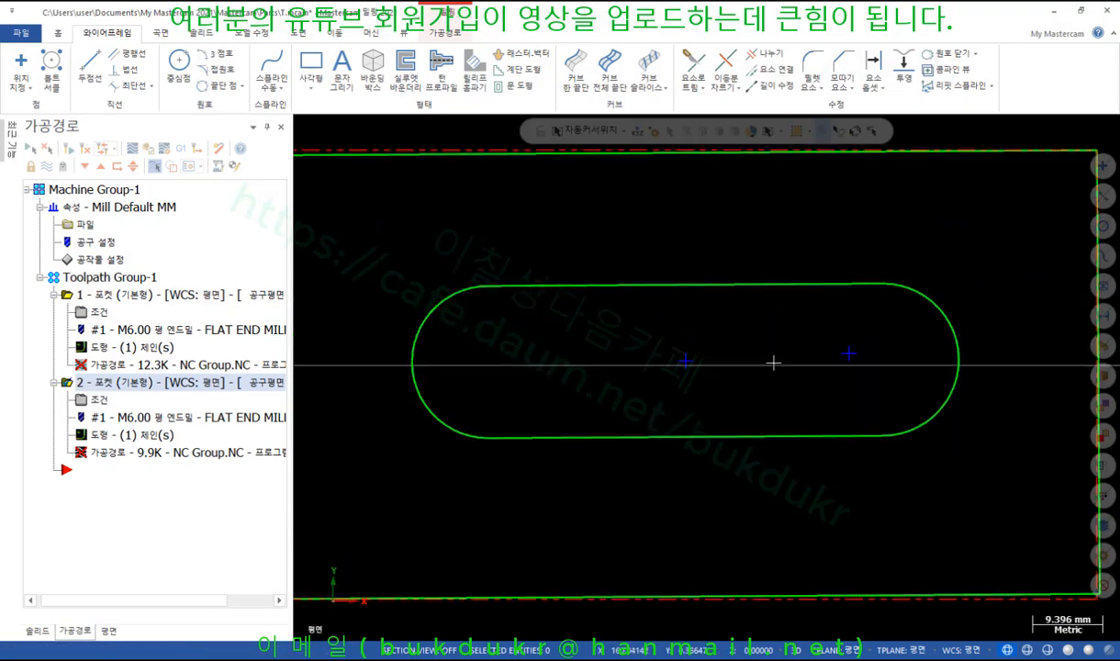
pyautogui.click(98, 400)
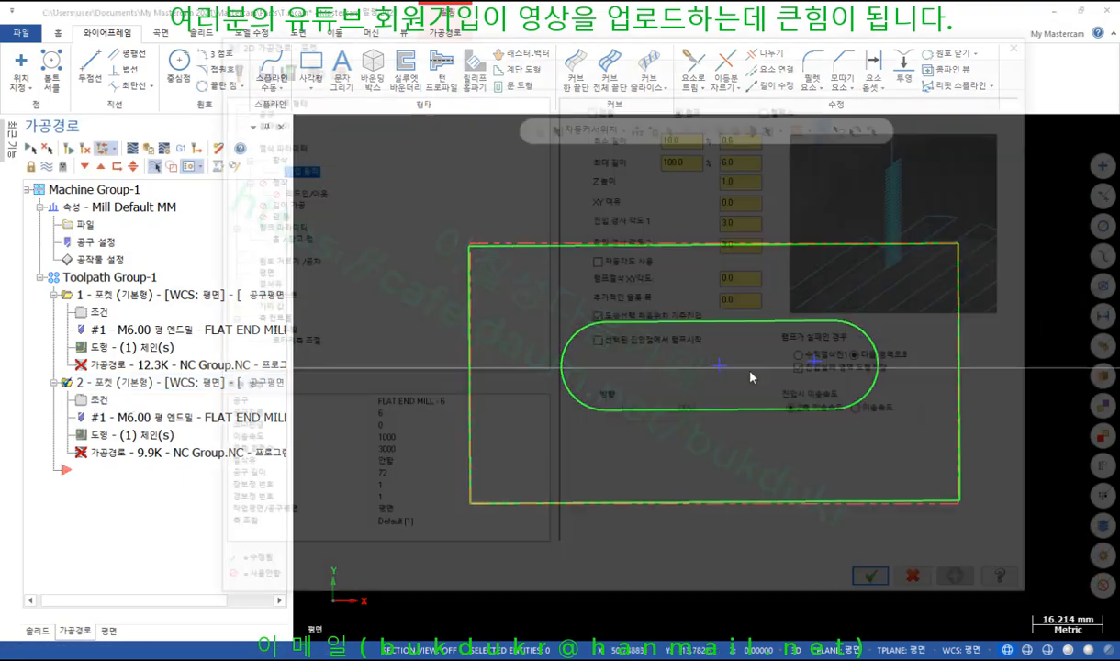
pyautogui.click(731, 277)
pyautogui.write('90')
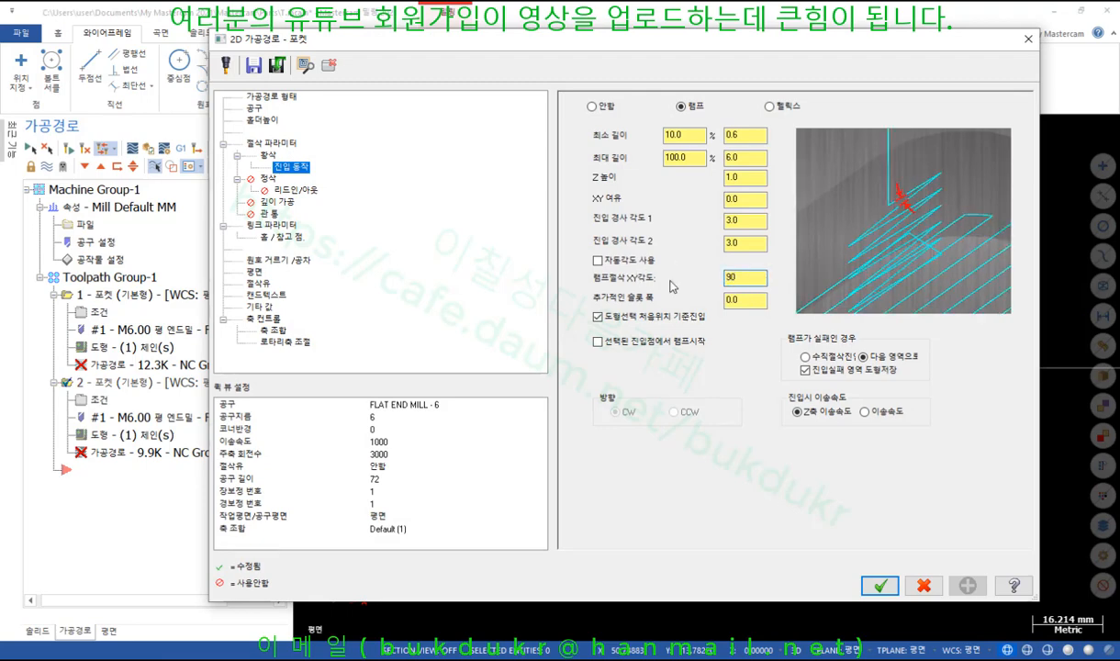
# Set both the minimum and maximum ramp lengths to 50.0 and apply the pocket parameters
pyautogui.click(752, 134)
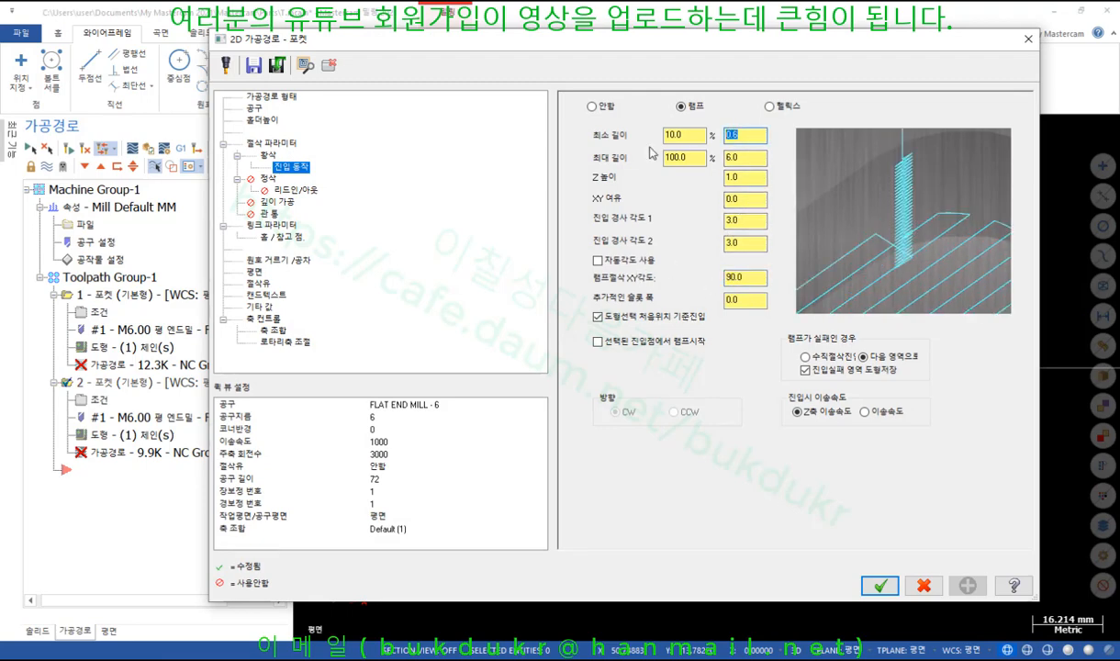
pyautogui.write('50')
pyautogui.click(741, 159)
pyautogui.write('0')
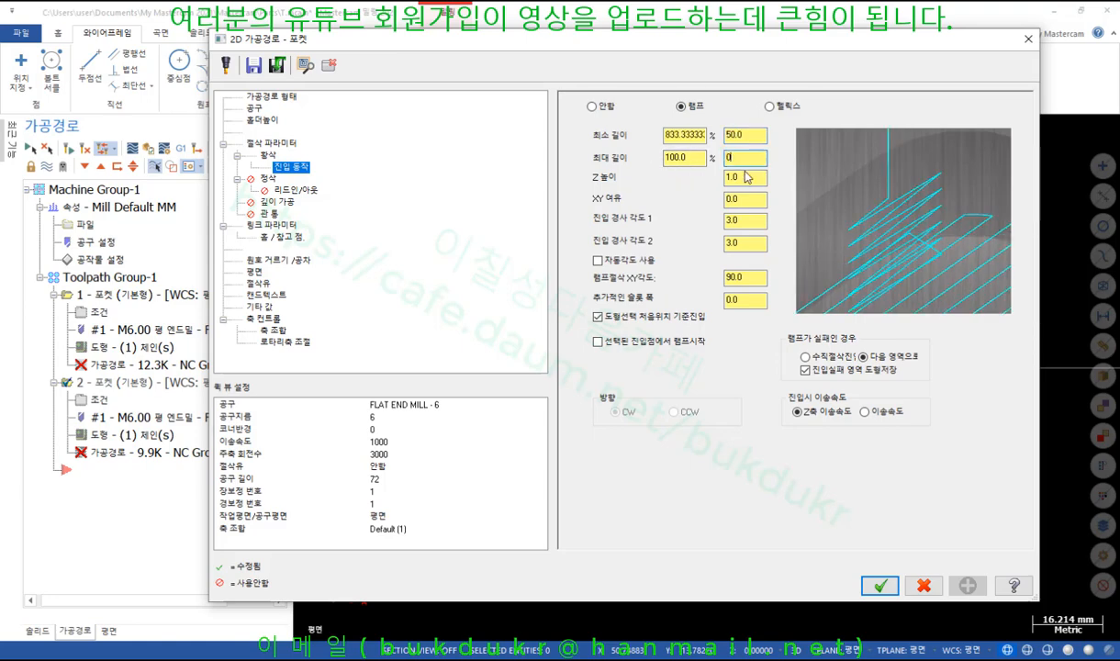
pyautogui.moveTo(748, 159); pyautogui.dragTo(687, 169)
pyautogui.write('50')
pyautogui.click(747, 136)
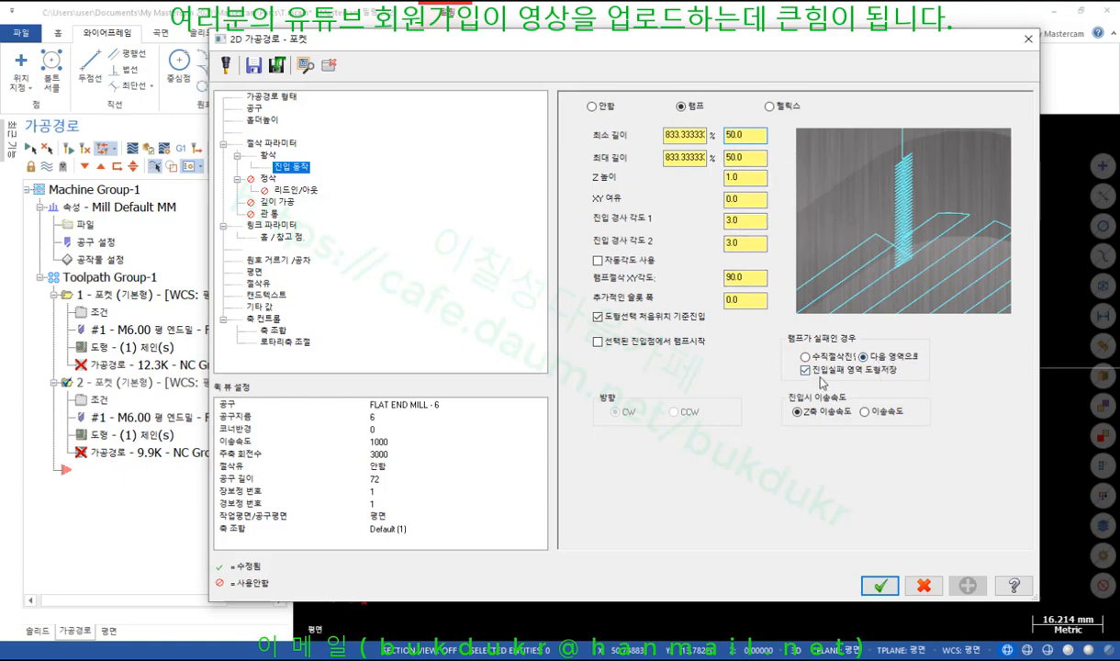
pyautogui.click(879, 585)
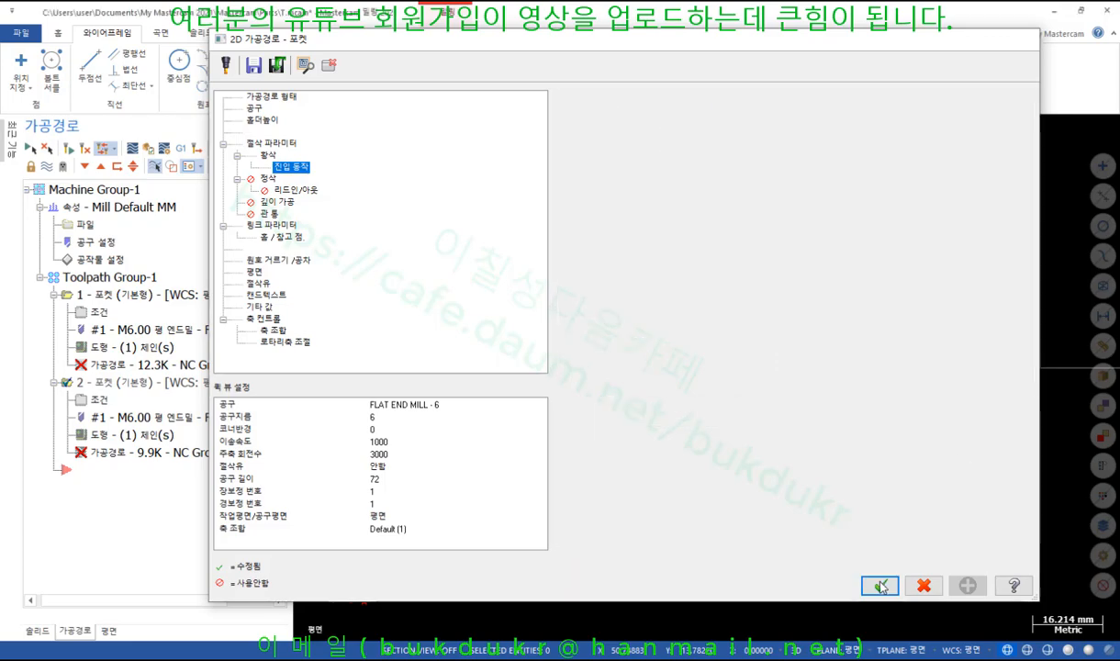
# Regenerate the second pocket's toolpath, inspect the slot for the result and recheck the ramp failure settings
pyautogui.click(83, 150)
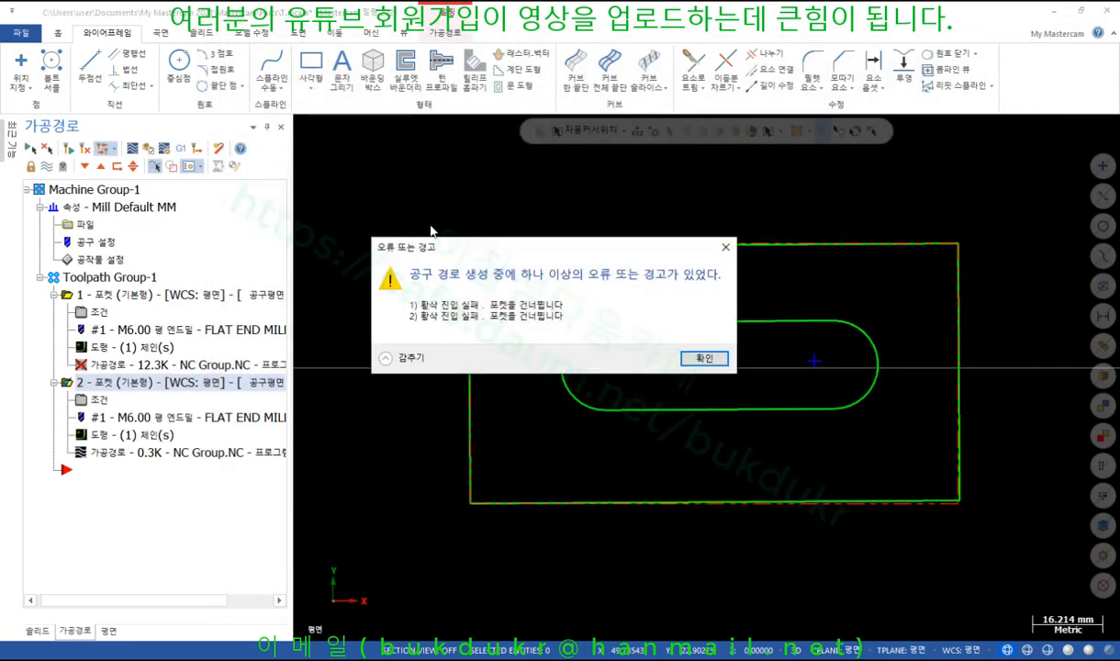
pyautogui.click(703, 358)
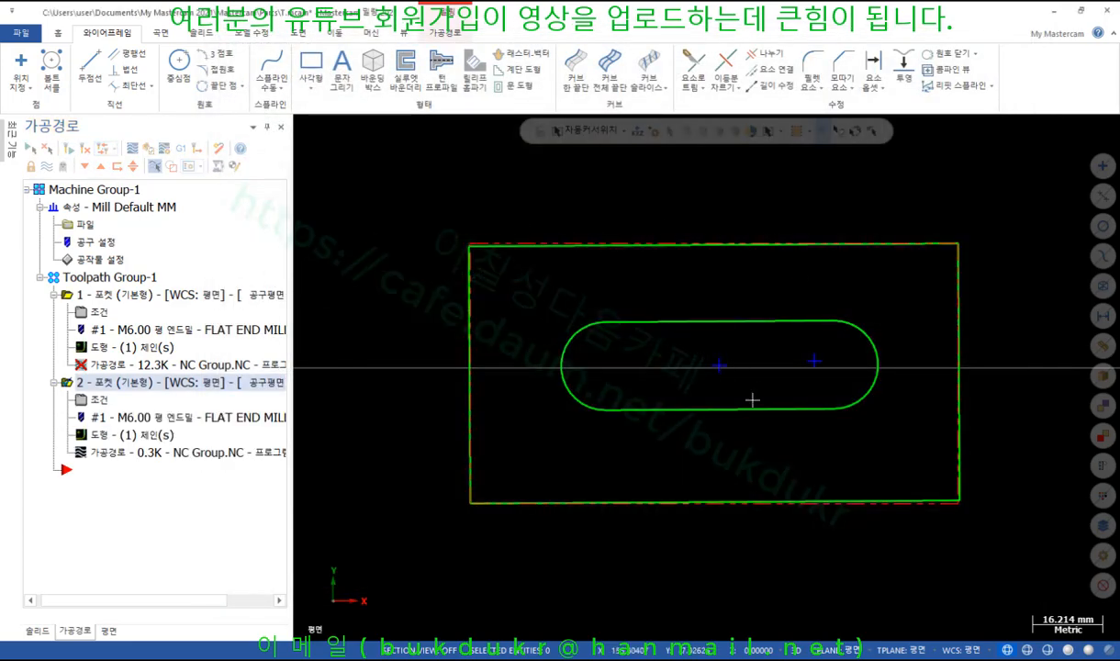
pyautogui.scroll(-2, 686, 430)
pyautogui.moveTo(687, 431); pyautogui.dragTo(670, 392, button='middle')
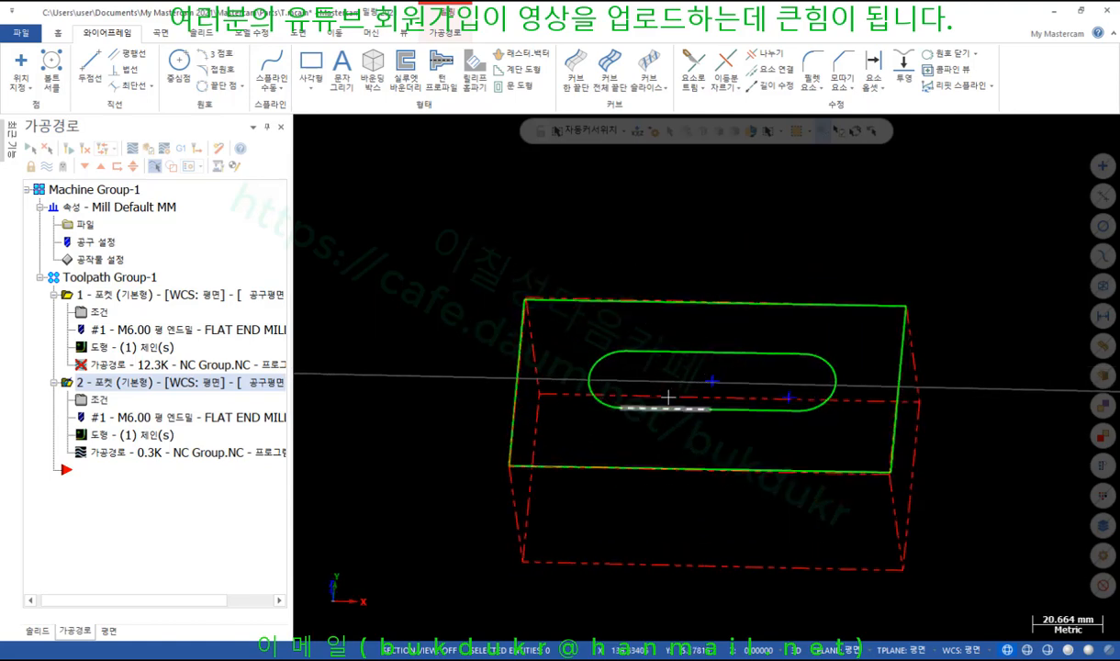
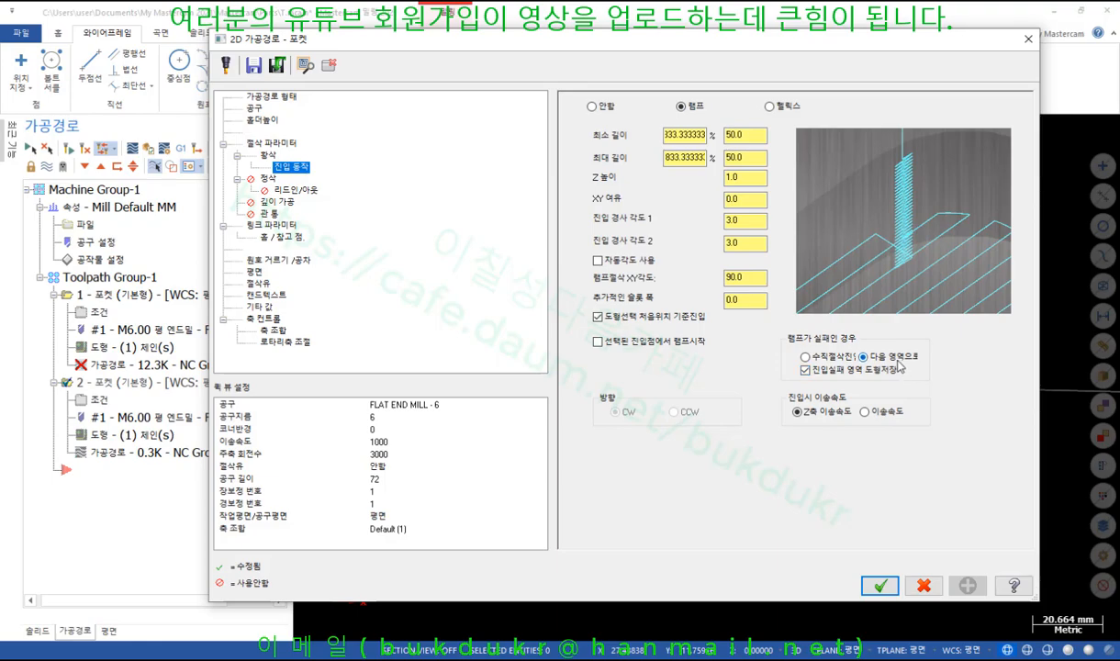
pyautogui.click(923, 586)
# Copy the rectangle, slot and points about 133 mm along the X axis with the dynamic move command
pyautogui.scroll(-3, 809, 362)
pyautogui.moveTo(902, 288); pyautogui.dragTo(795, 282, button='middle')
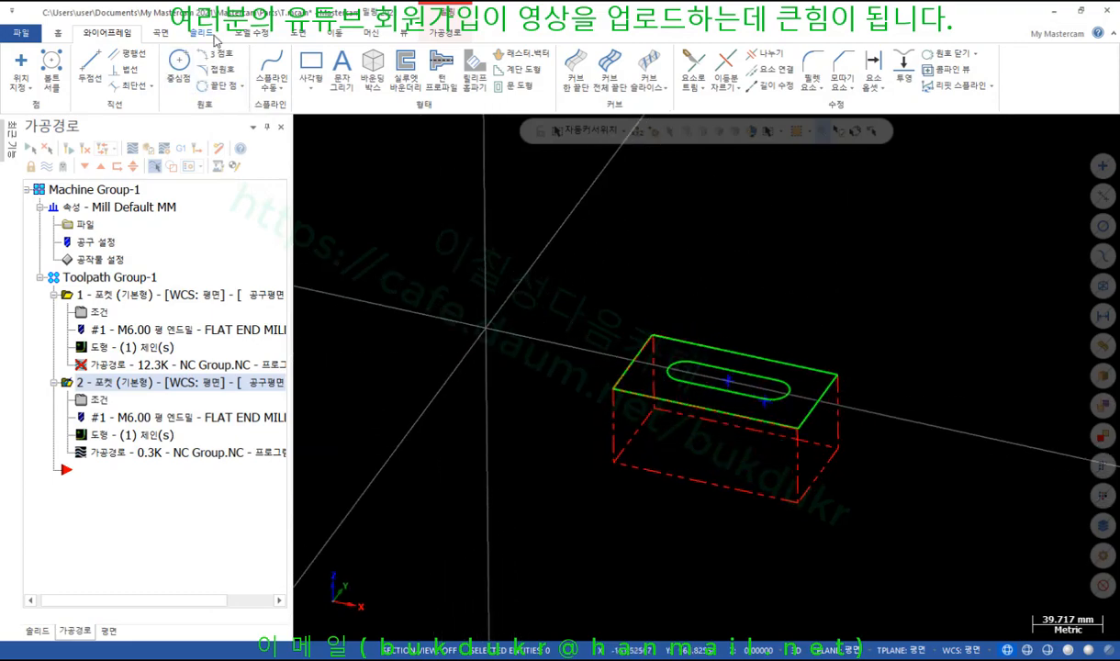
pyautogui.moveTo(530, 244); pyautogui.dragTo(922, 548)
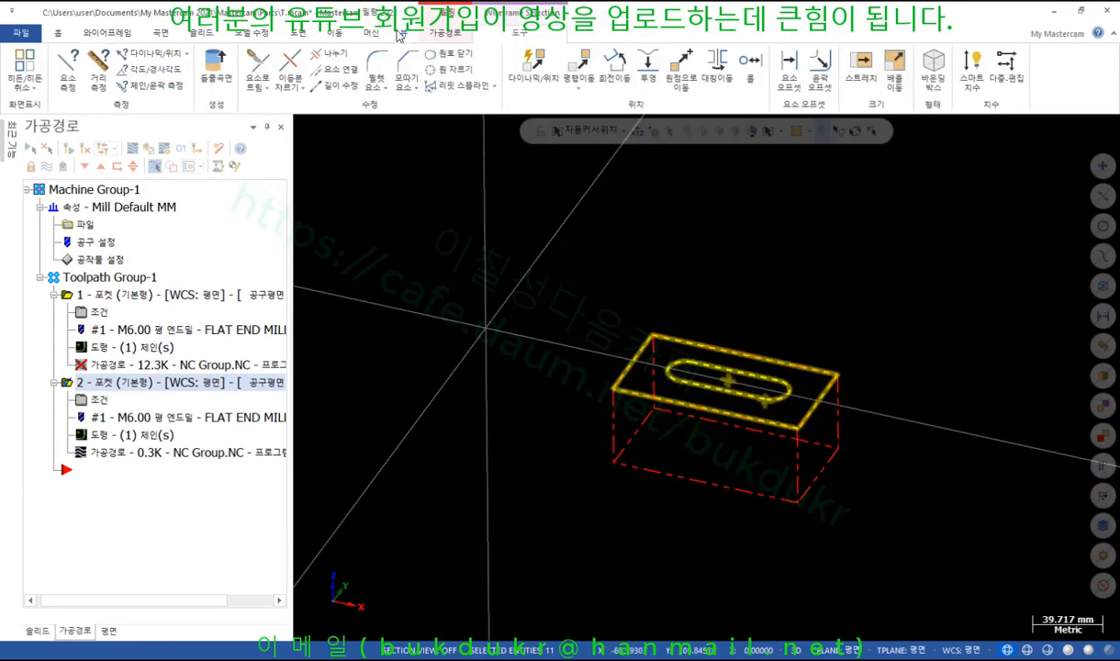
pyautogui.click(338, 33)
pyautogui.click(32, 65)
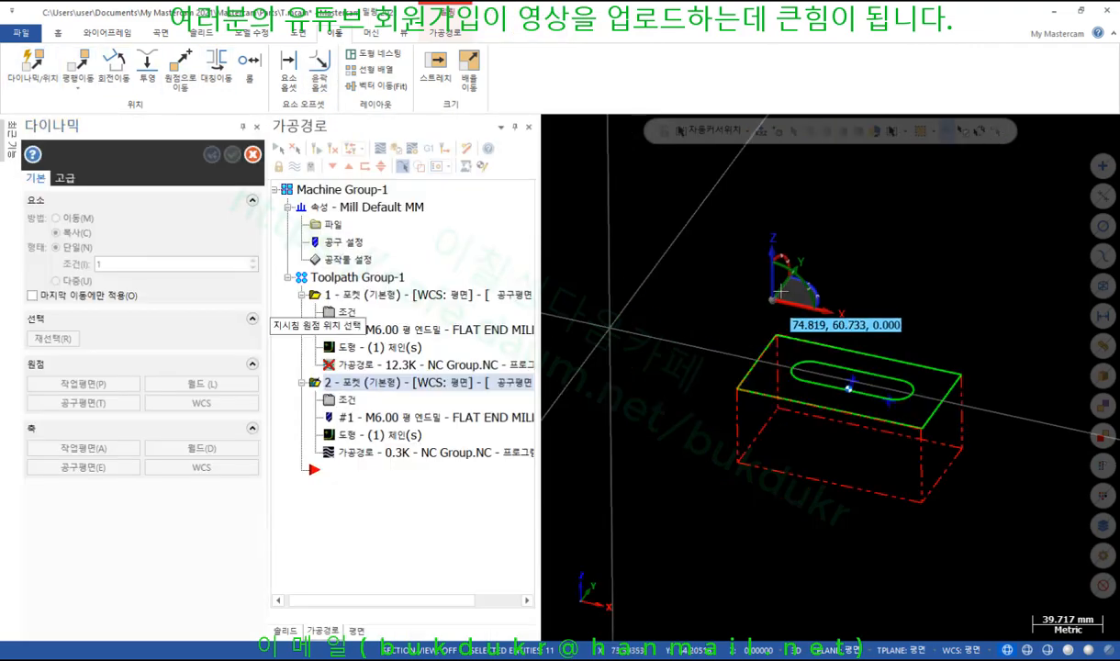
pyautogui.click(830, 290)
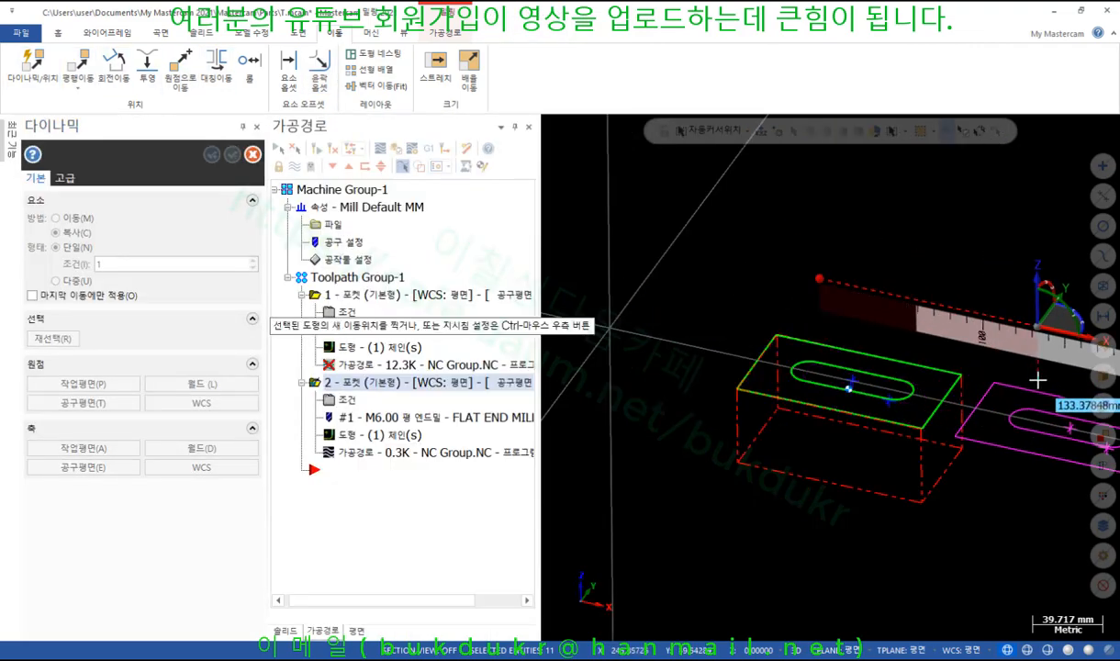
pyautogui.click(1072, 393)
pyautogui.click(231, 154)
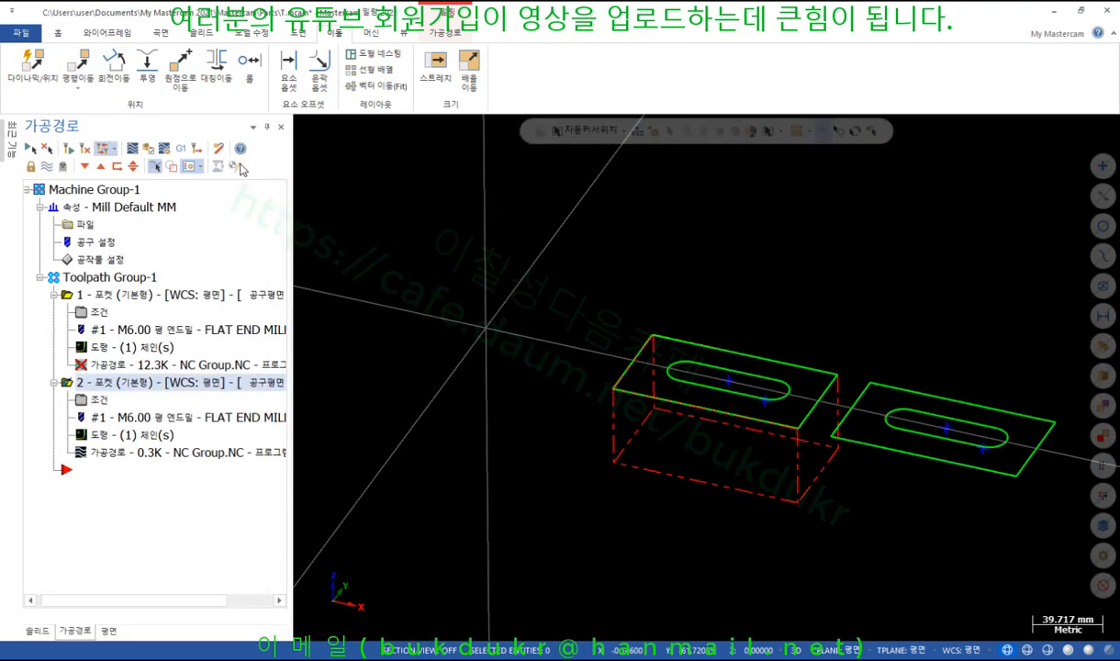
# Add the copied slot as another chain to the second pocket's geometry and regenerate its toolpath
pyautogui.click(128, 434)
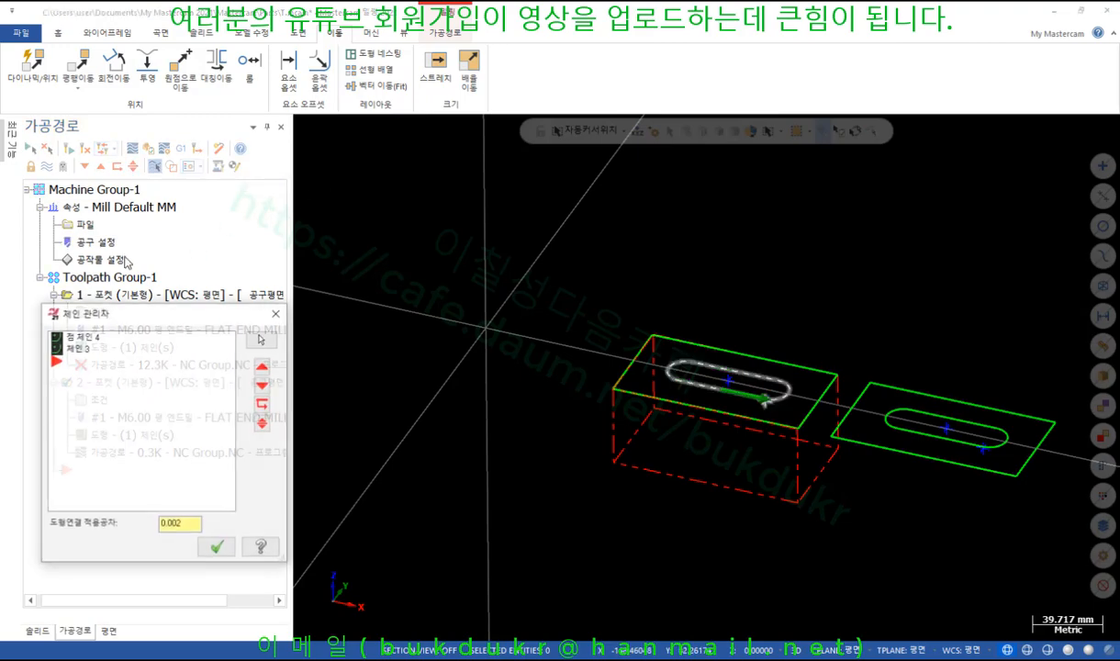
pyautogui.rightClick(152, 406)
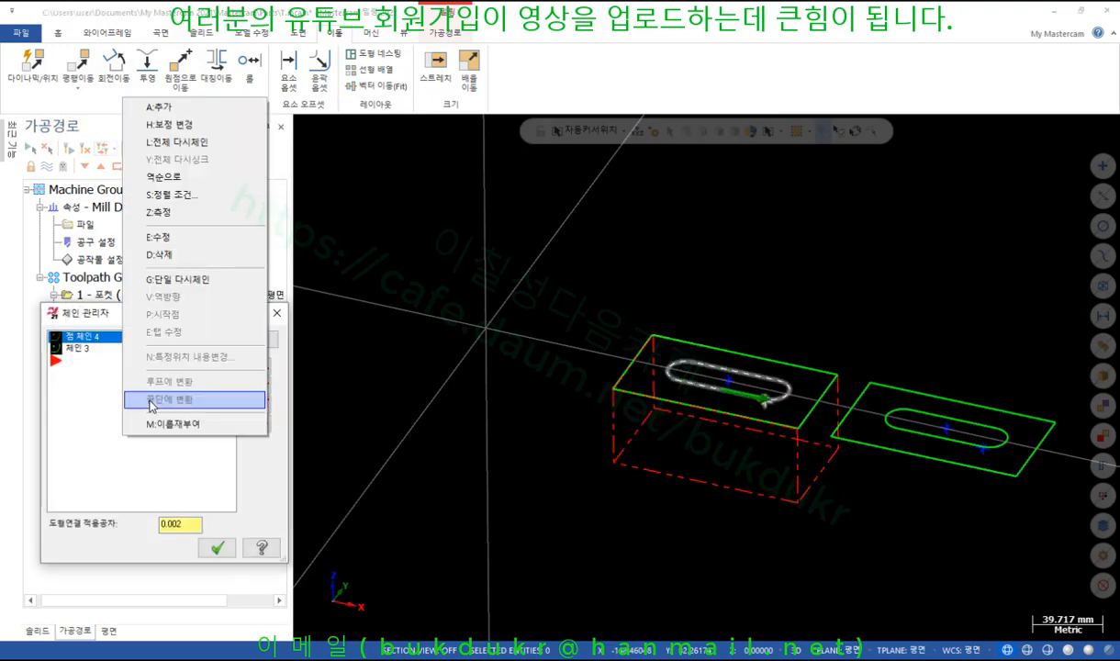
pyautogui.click(189, 105)
pyautogui.click(956, 452)
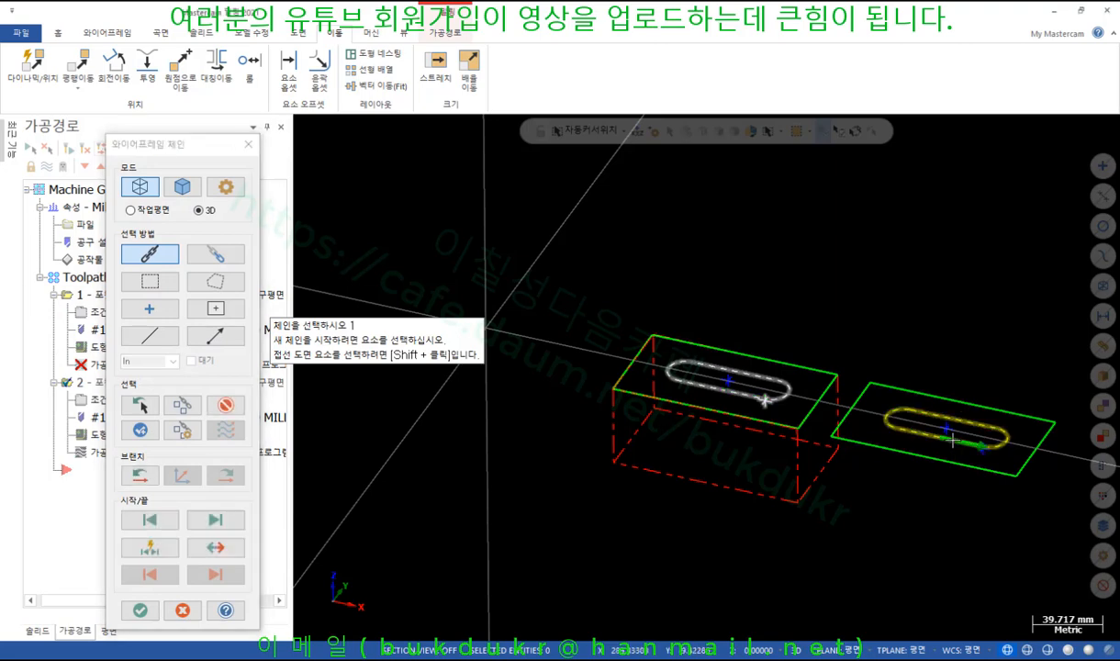
pyautogui.click(139, 609)
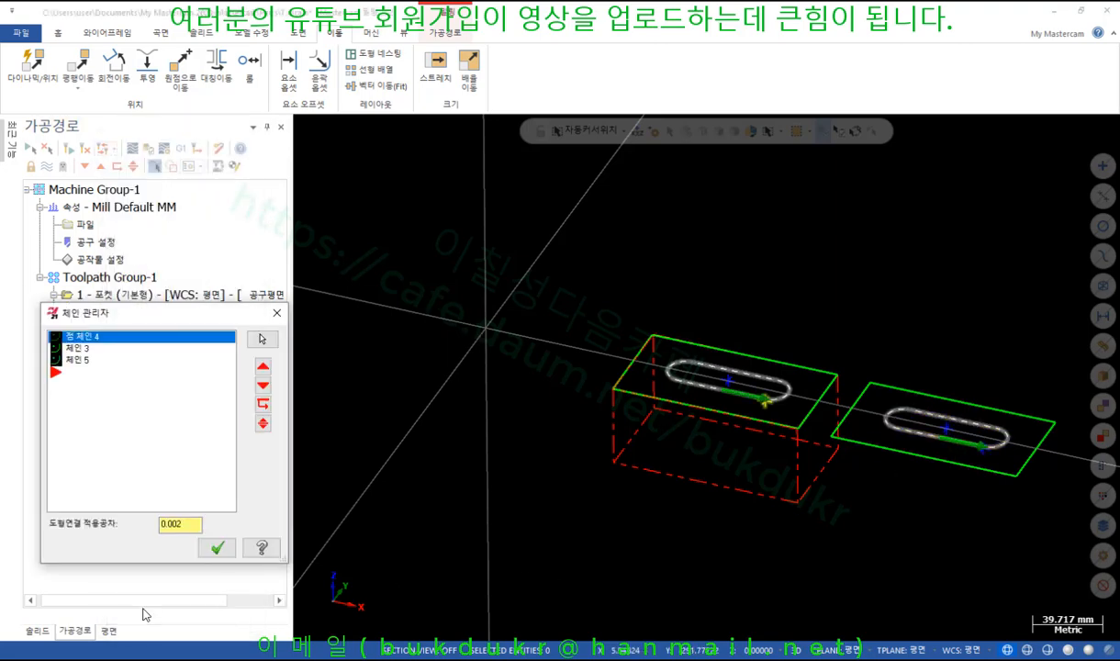
pyautogui.click(216, 547)
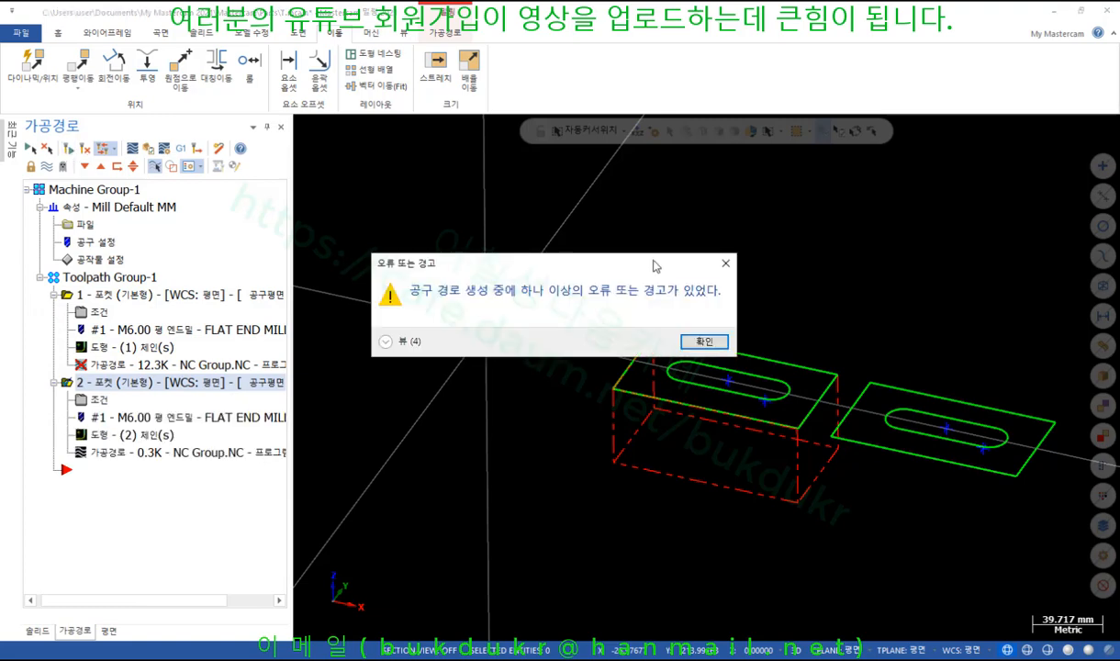
pyautogui.click(704, 341)
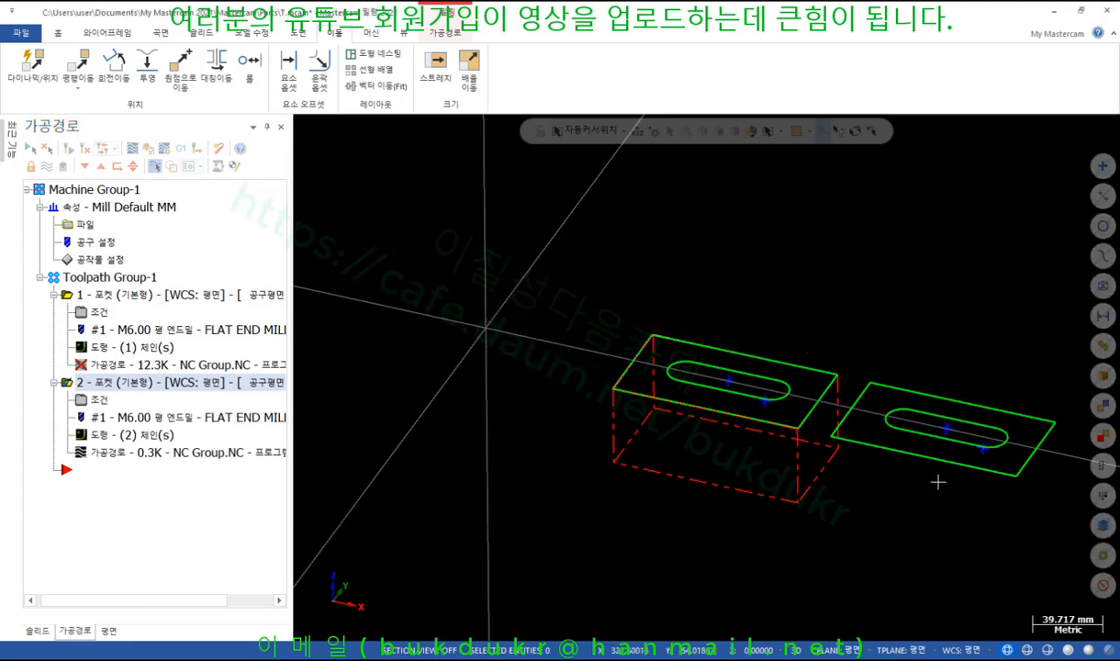
# Rotate the copied rectangle, slot and points 90° about the slot's centre with the dynamic move command, without copying them
pyautogui.scroll(2, 934, 480)
pyautogui.scroll(-2, 1004, 427)
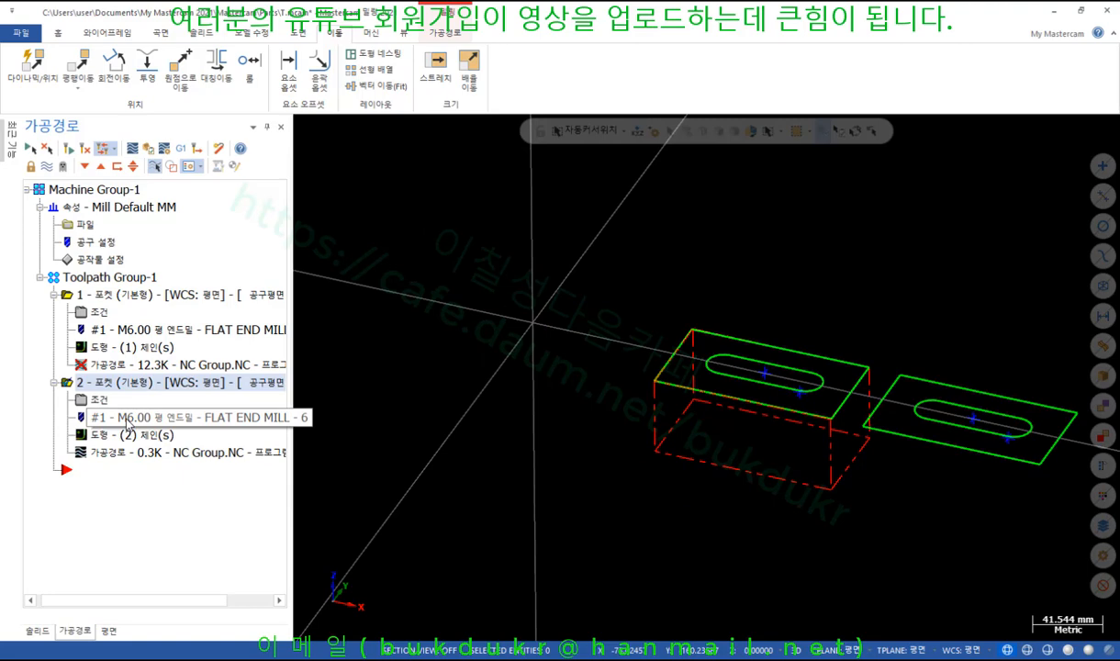
pyautogui.click(957, 447)
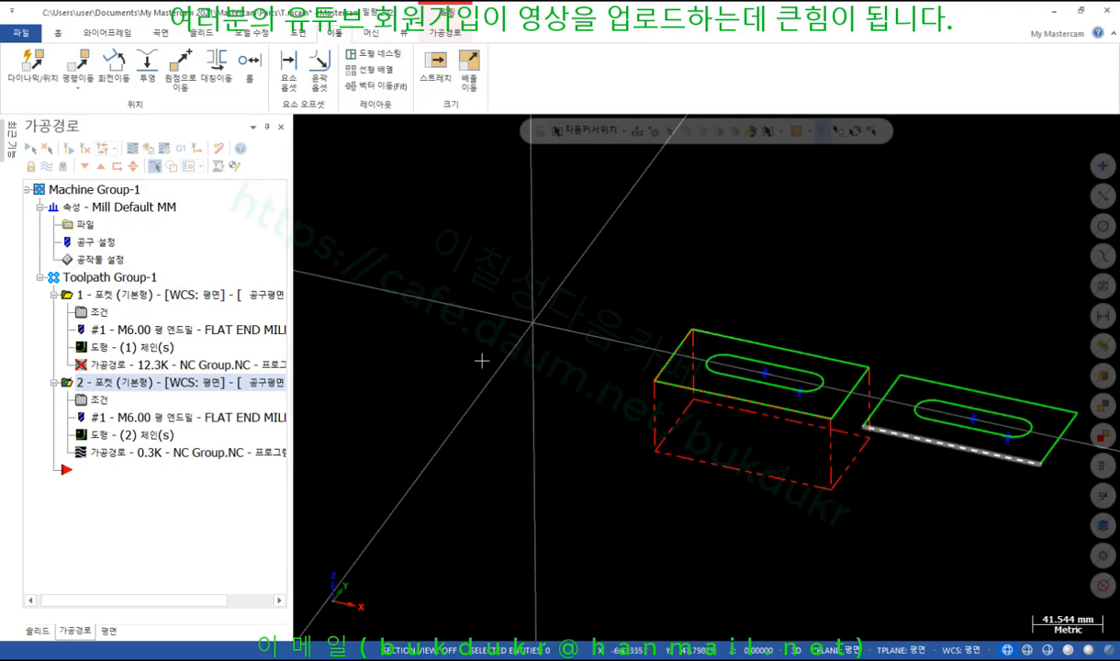
pyautogui.rightClick(867, 302)
pyautogui.click(907, 404)
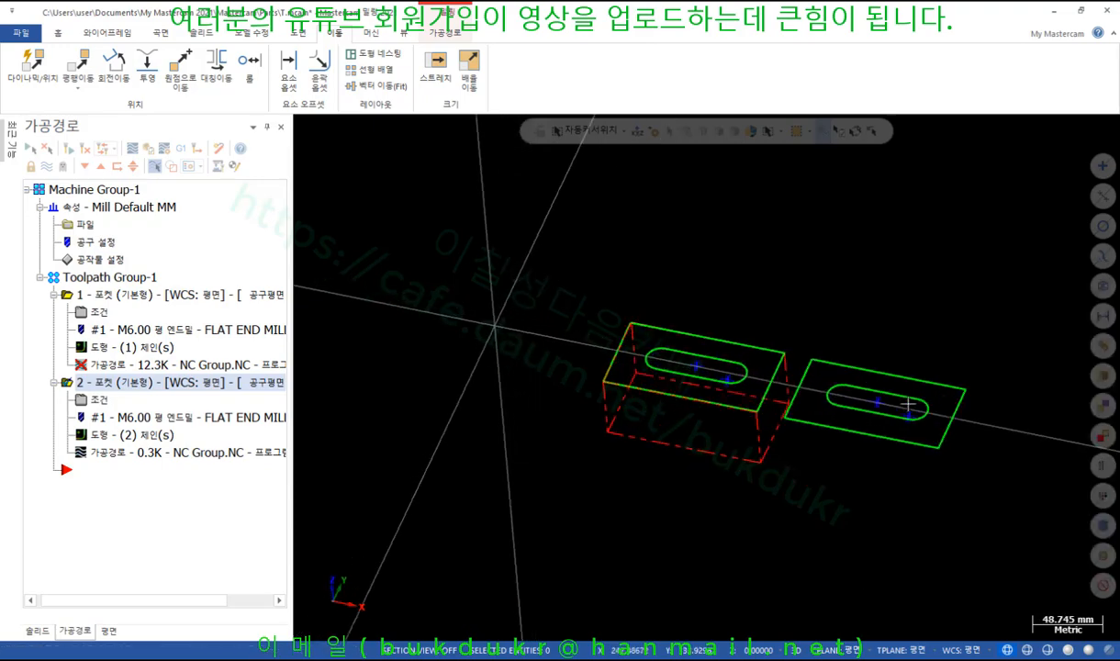
pyautogui.moveTo(918, 300); pyautogui.dragTo(606, 527)
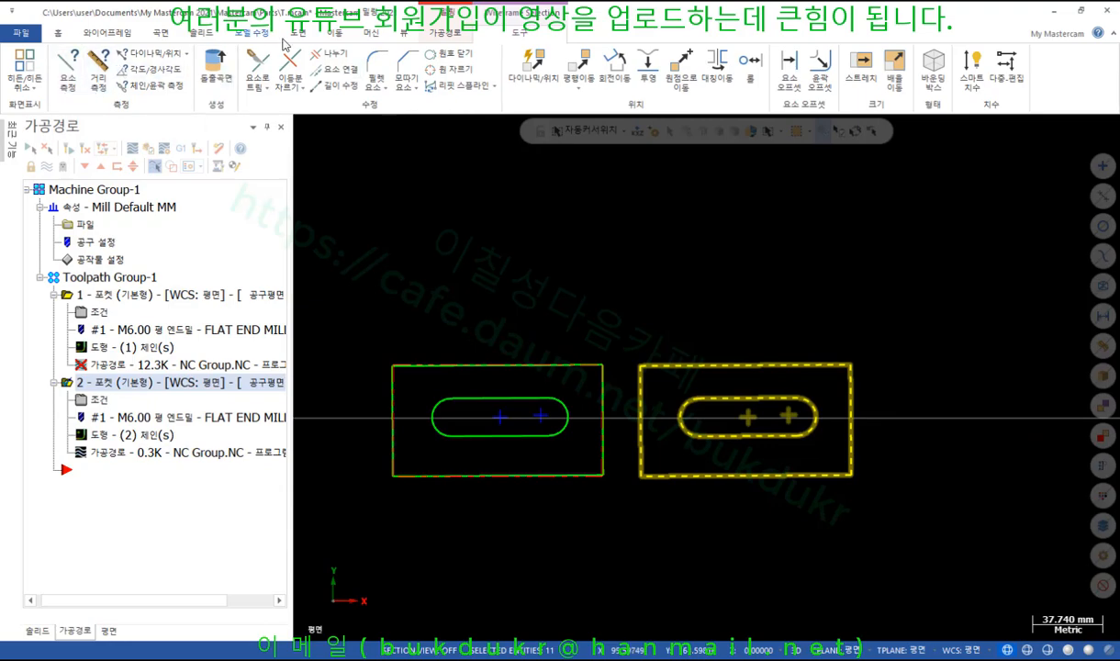
pyautogui.click(335, 33)
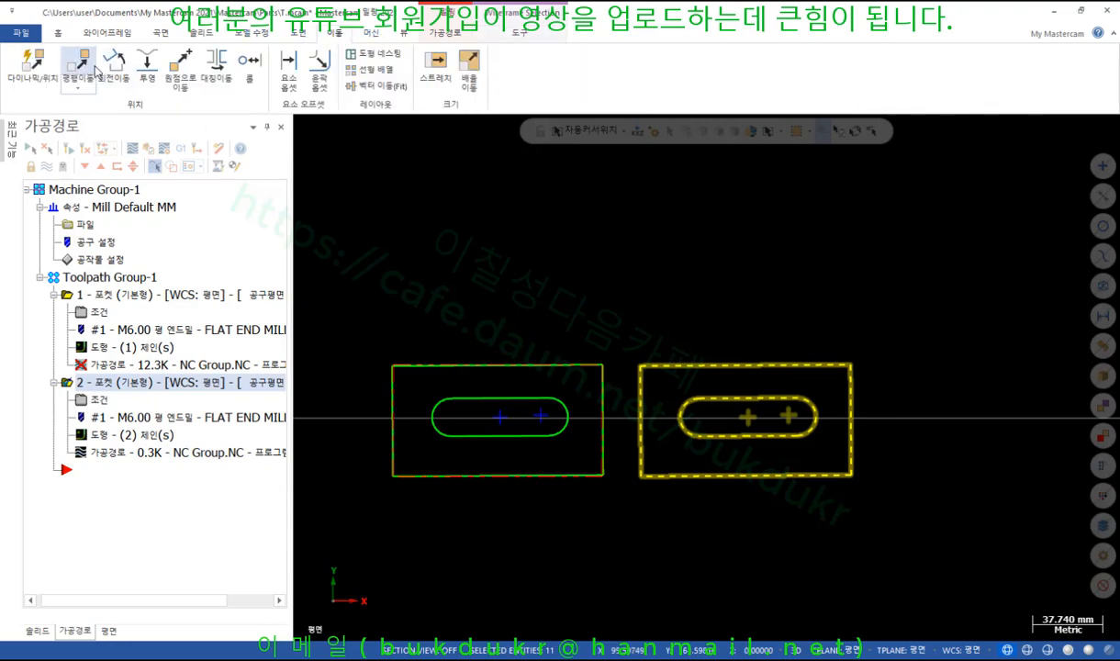
pyautogui.click(32, 66)
pyautogui.click(868, 419)
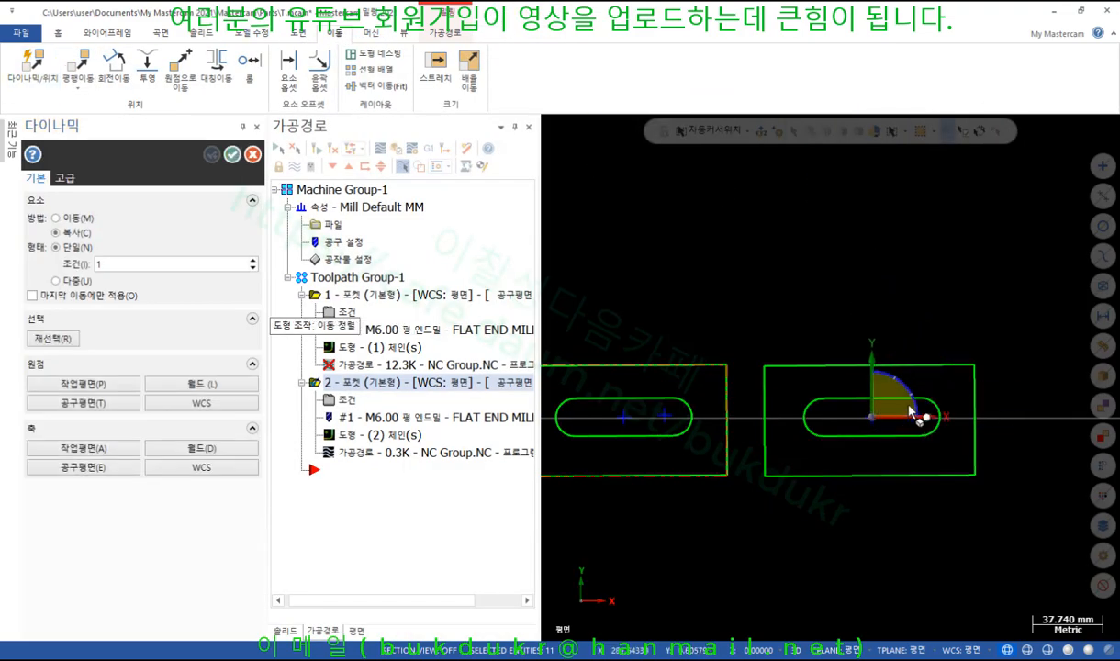
pyautogui.click(910, 408)
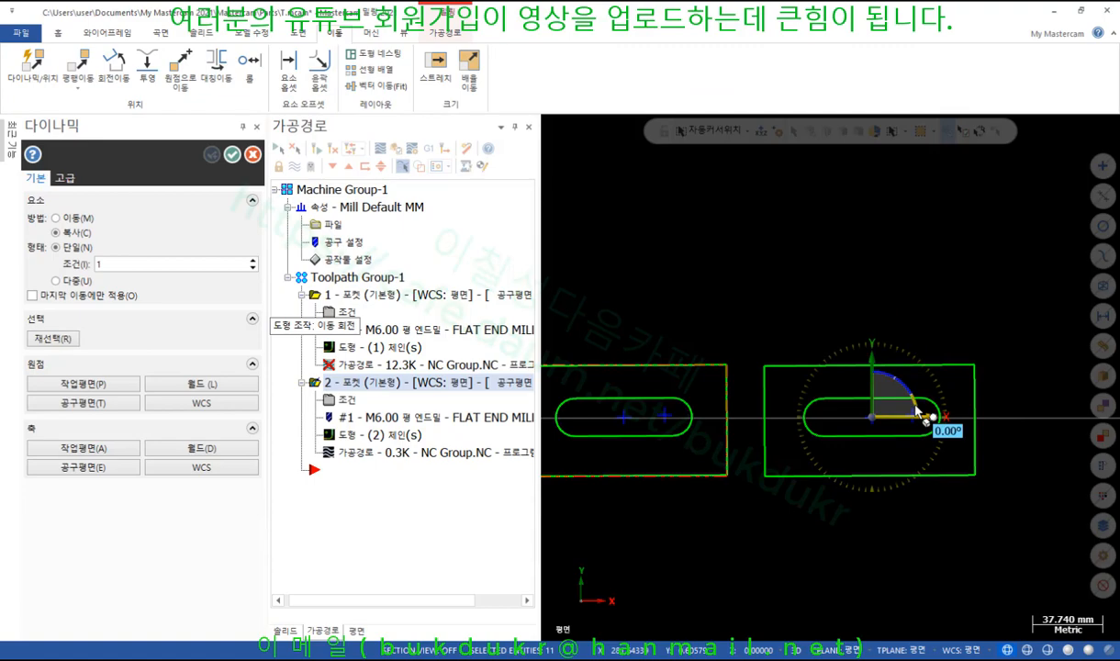
pyautogui.click(874, 224)
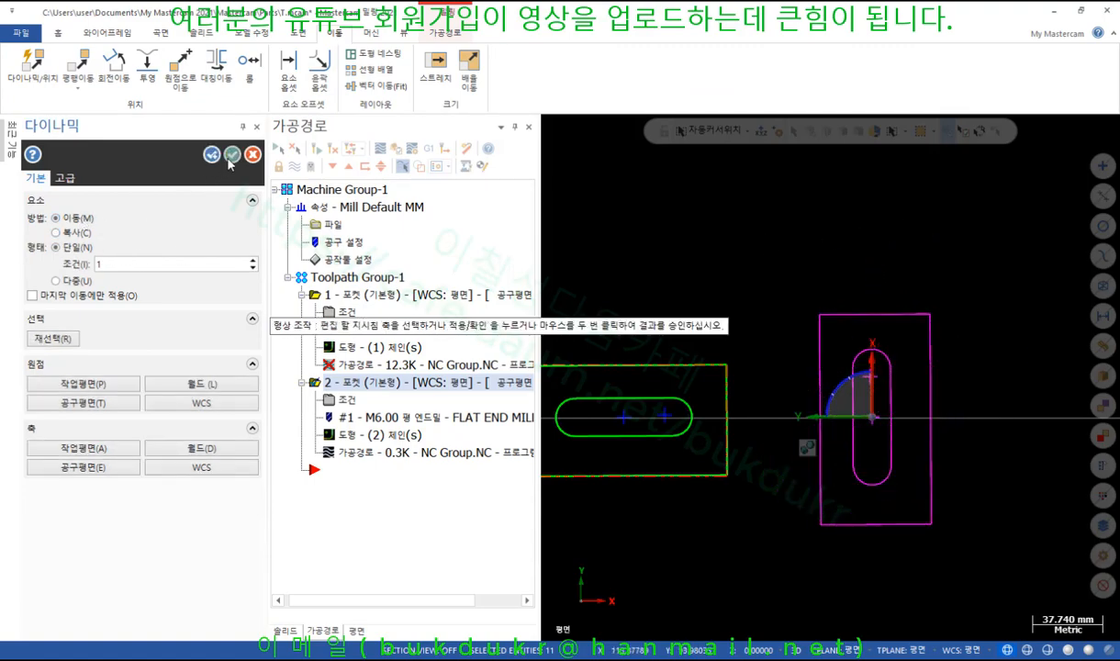
pyautogui.click(231, 154)
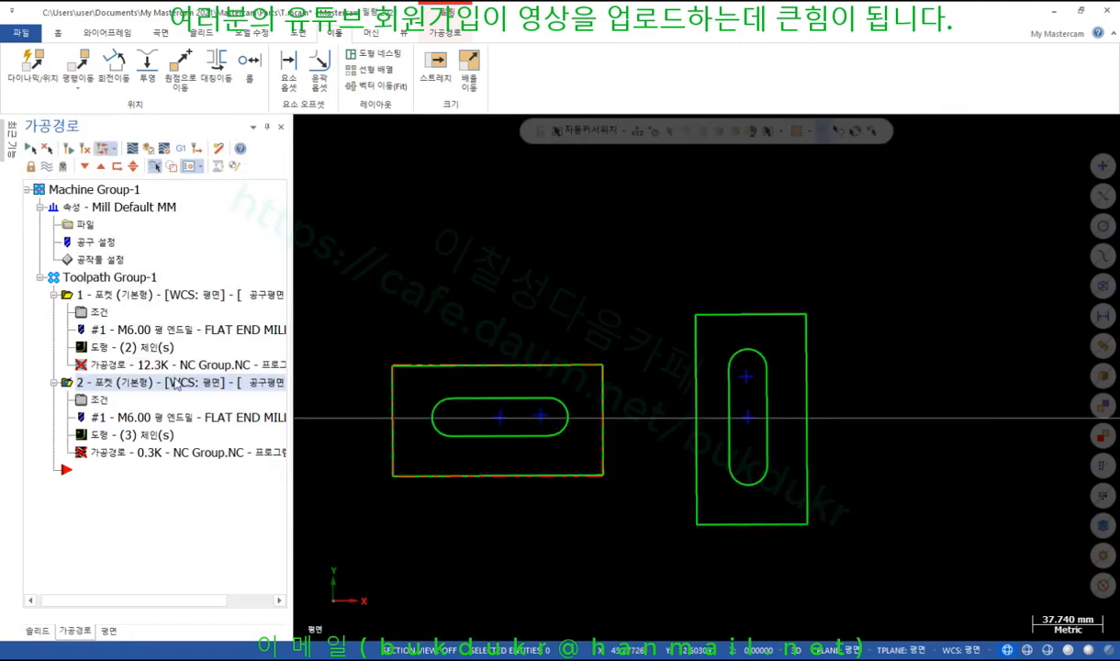
# Regenerate the second pocket's toolpath, inspect both slots for the result and review the details of the regeneration warnings
pyautogui.click(84, 148)
pyautogui.click(704, 358)
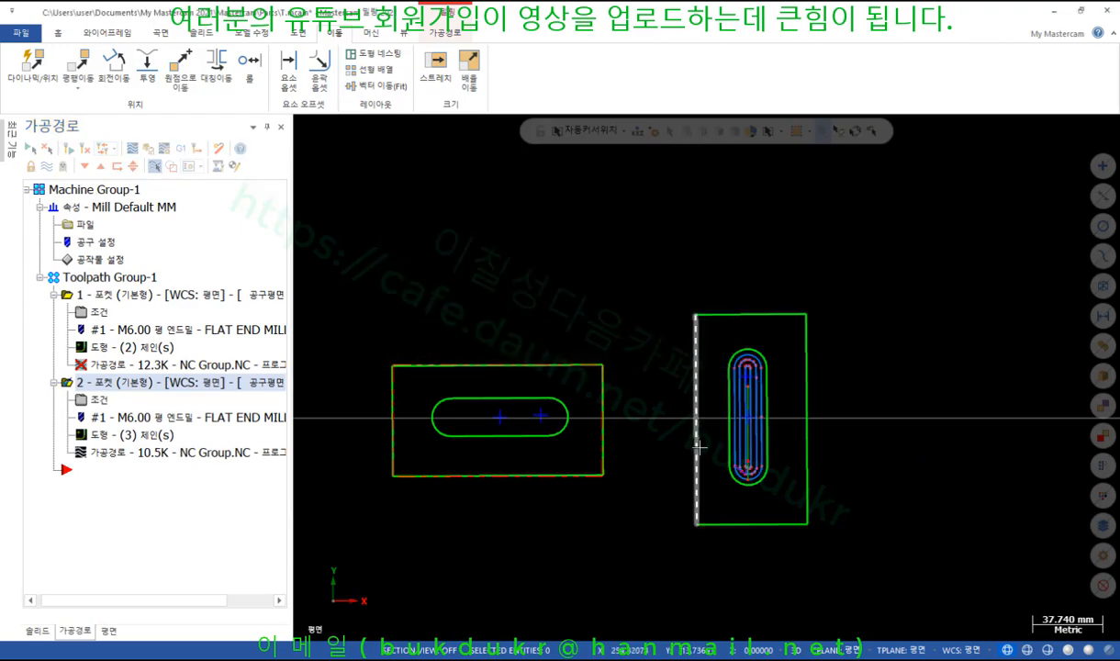
pyautogui.moveTo(588, 526); pyautogui.dragTo(551, 484, button='middle')
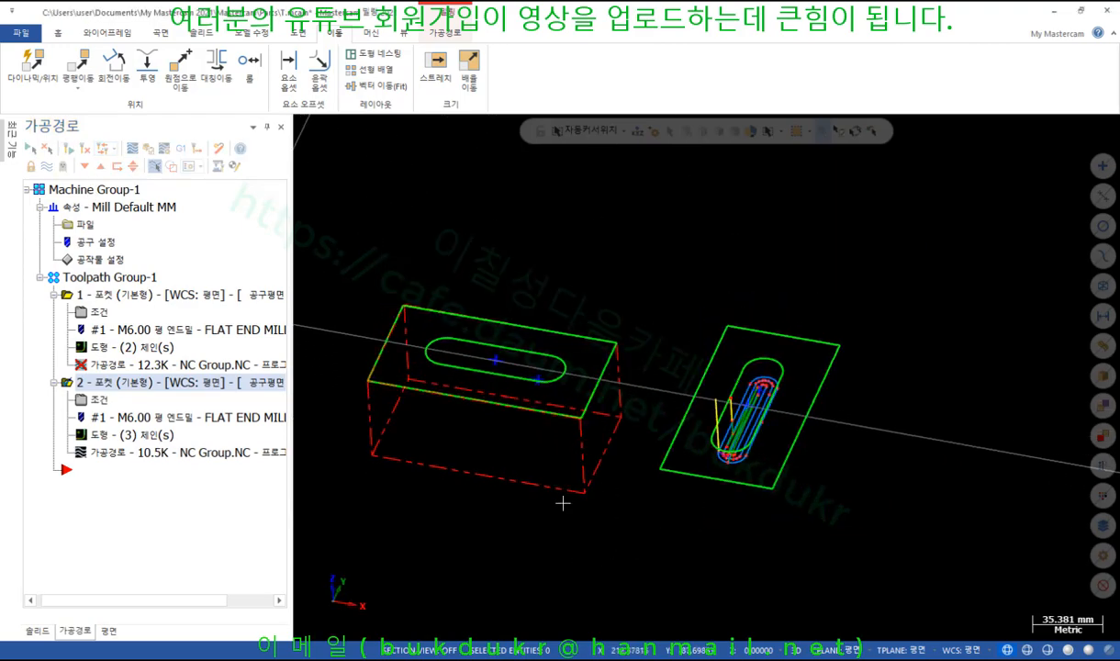
pyautogui.scroll(3, 550, 484)
pyautogui.moveTo(879, 420); pyautogui.dragTo(649, 380, button='middle')
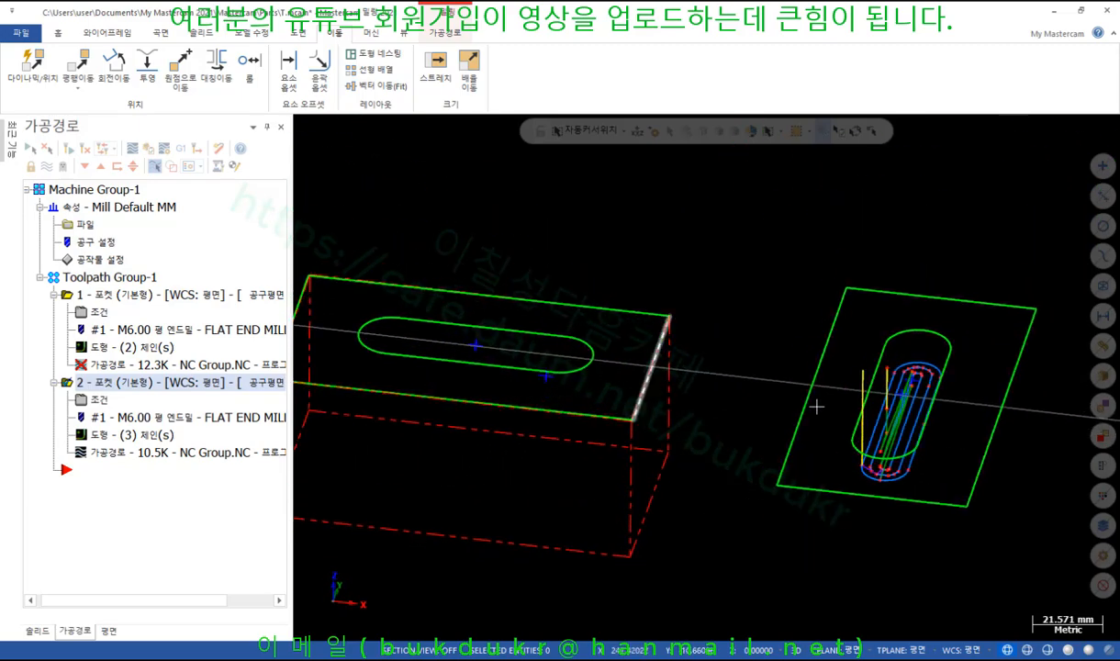
pyautogui.scroll(-2, 642, 384)
pyautogui.scroll(3, 519, 371)
pyautogui.scroll(1, 567, 393)
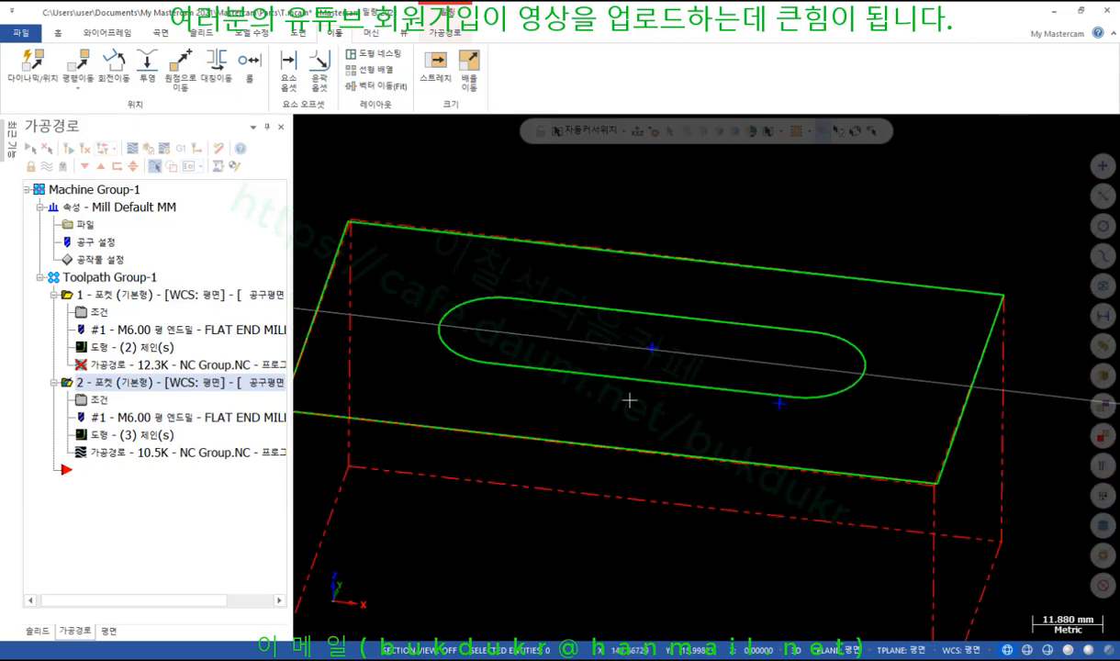
pyautogui.click(68, 150)
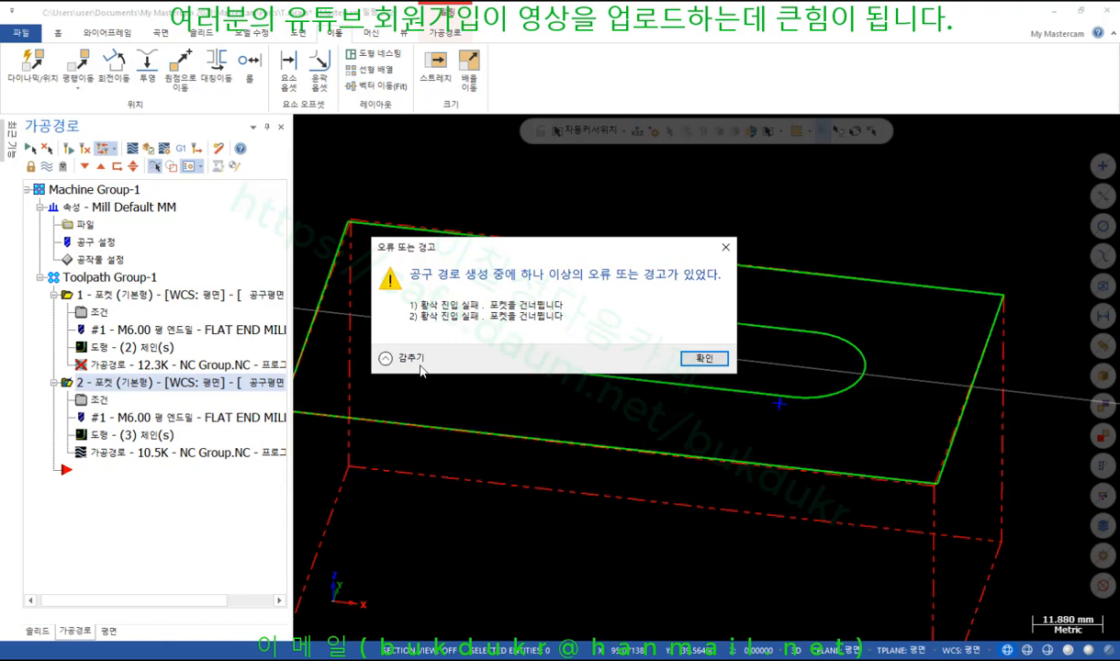
pyautogui.click(708, 365)
# Switch the second pocket's entry motion to 헬릭스 with a minimum radius of 10% and a maximum radius of 45%
pyautogui.click(101, 401)
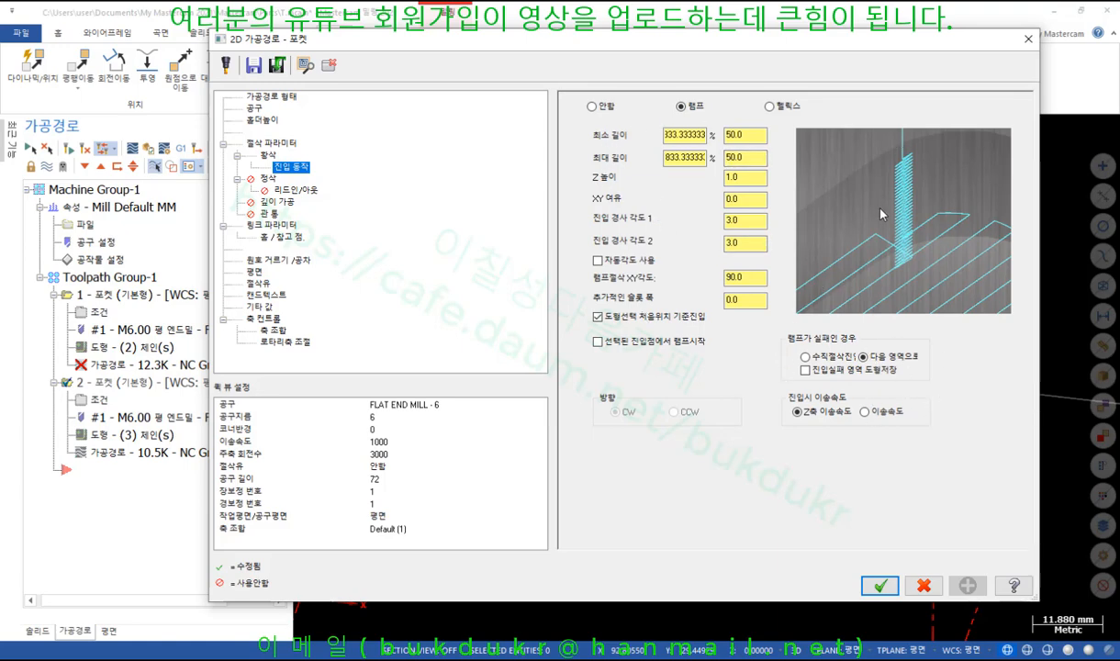
pyautogui.click(770, 106)
pyautogui.click(753, 134)
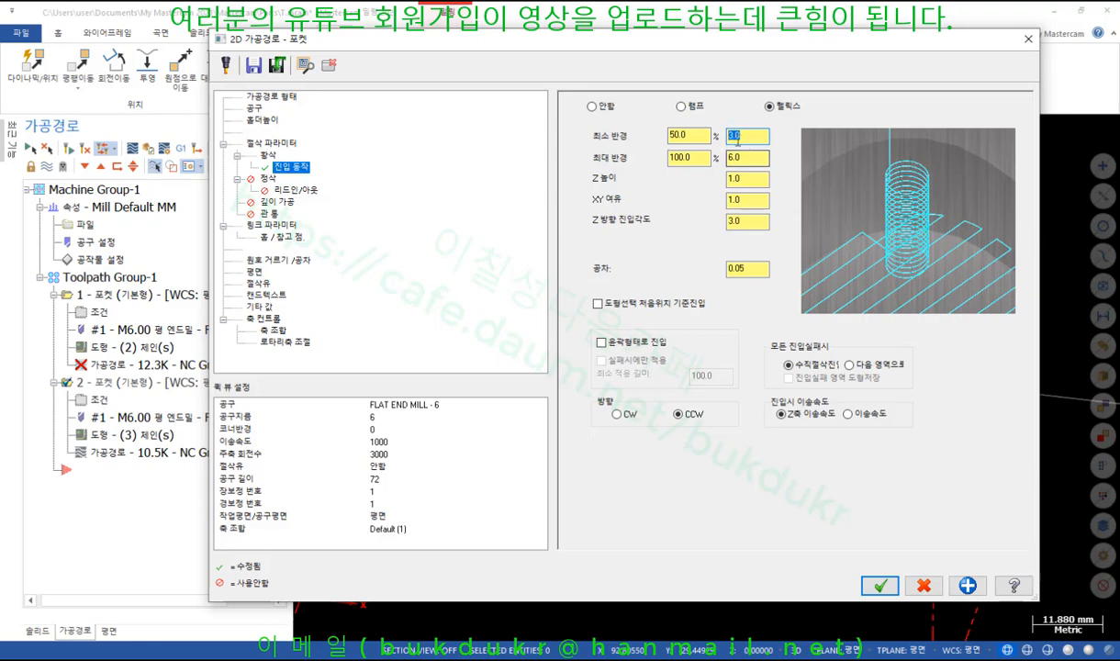
pyautogui.click(754, 158)
pyautogui.moveTo(690, 135); pyautogui.dragTo(645, 134)
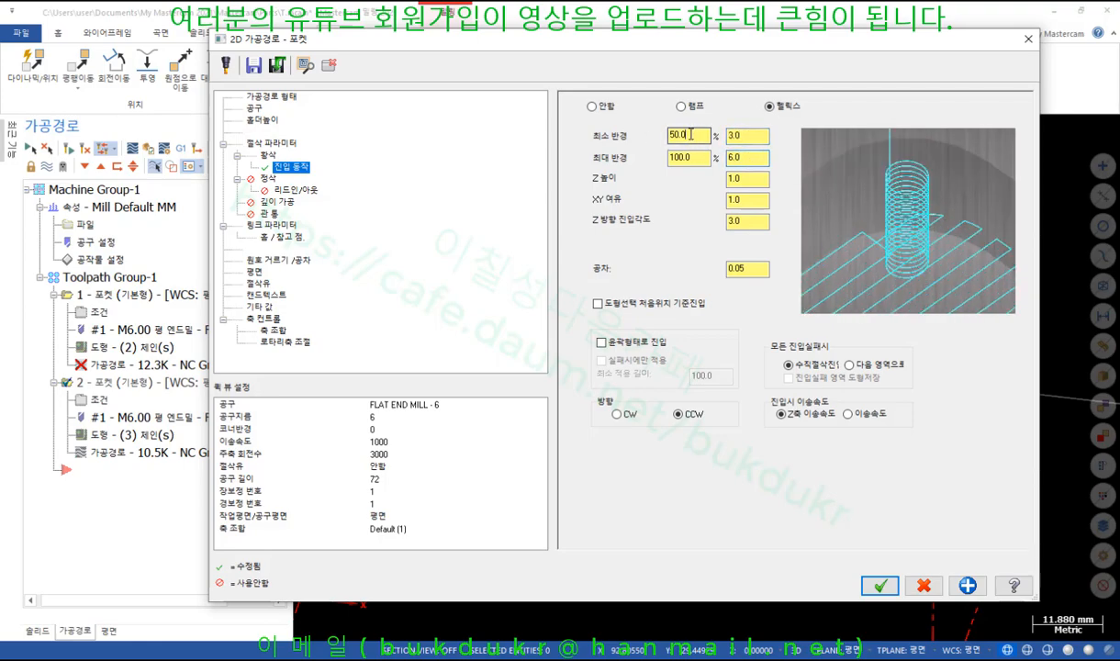
pyautogui.write('10')
pyautogui.moveTo(702, 157); pyautogui.dragTo(642, 156)
pyautogui.write('45')
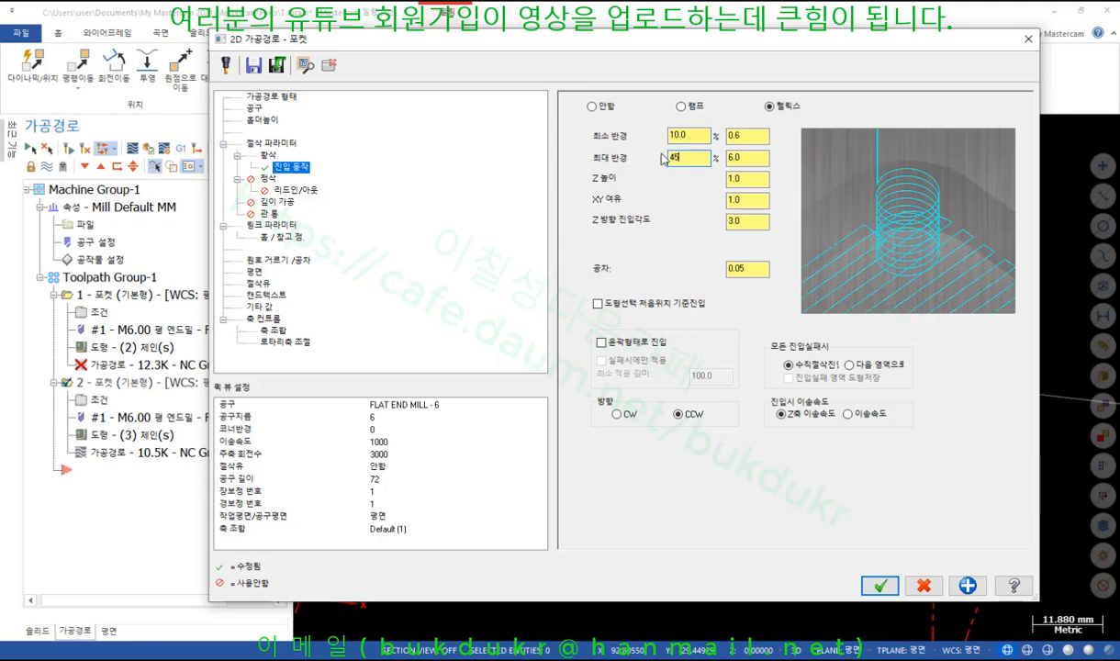
pyautogui.click(748, 136)
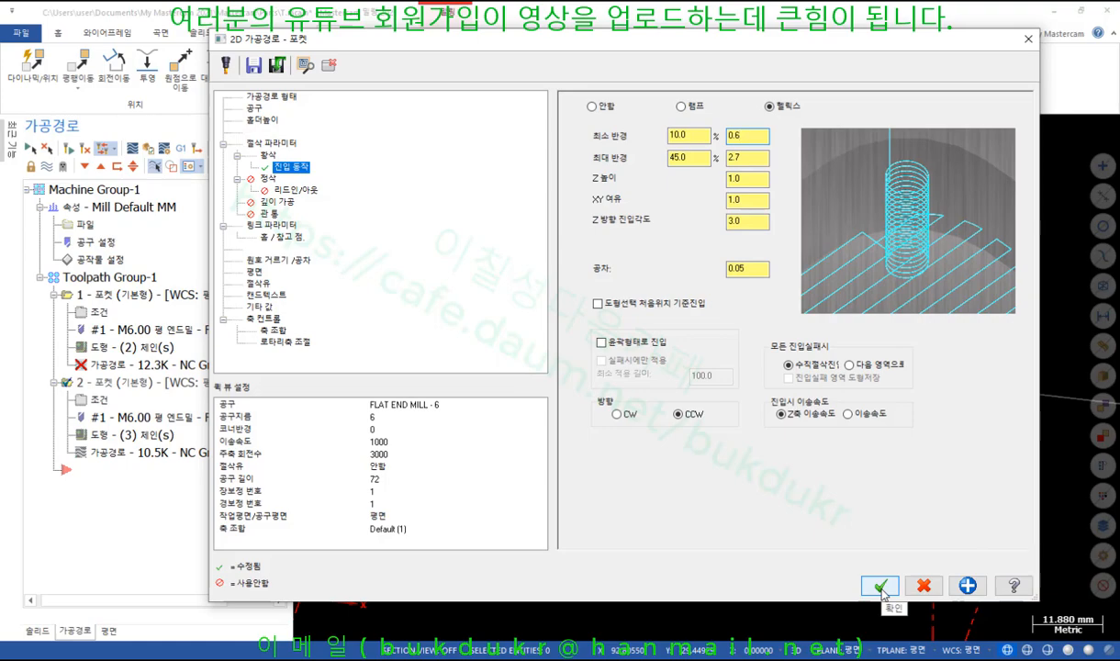
# Set the maximum helix radius to 100%, regenerate the second pocket's toolpath and inspect the helical entry in the original slot
pyautogui.doubleClick(679, 156)
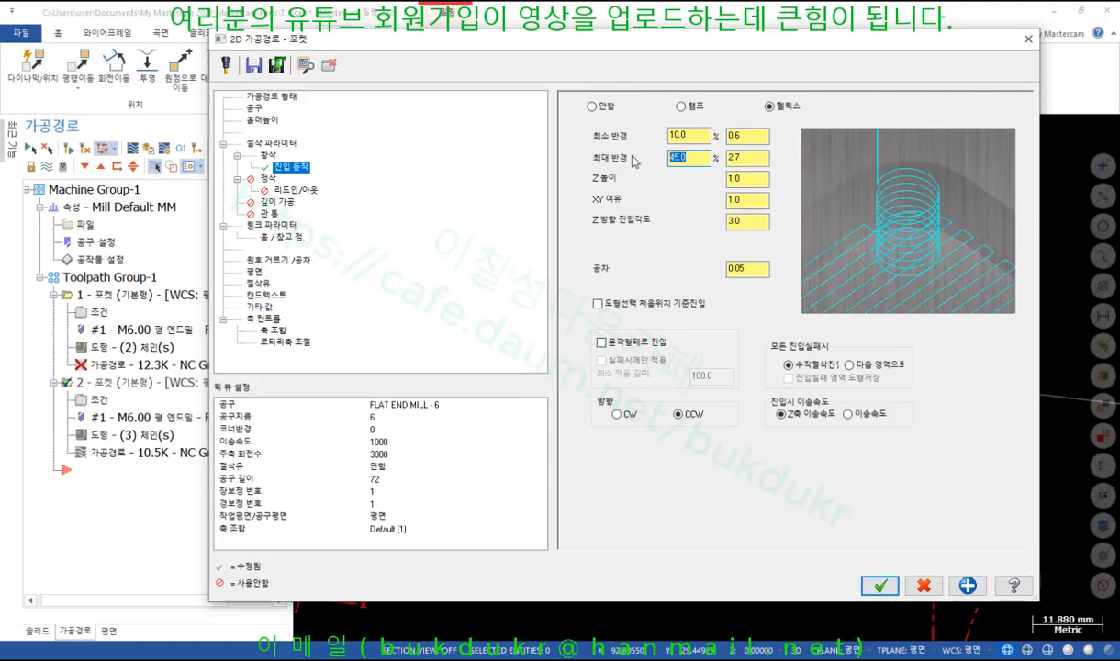
pyautogui.write('100')
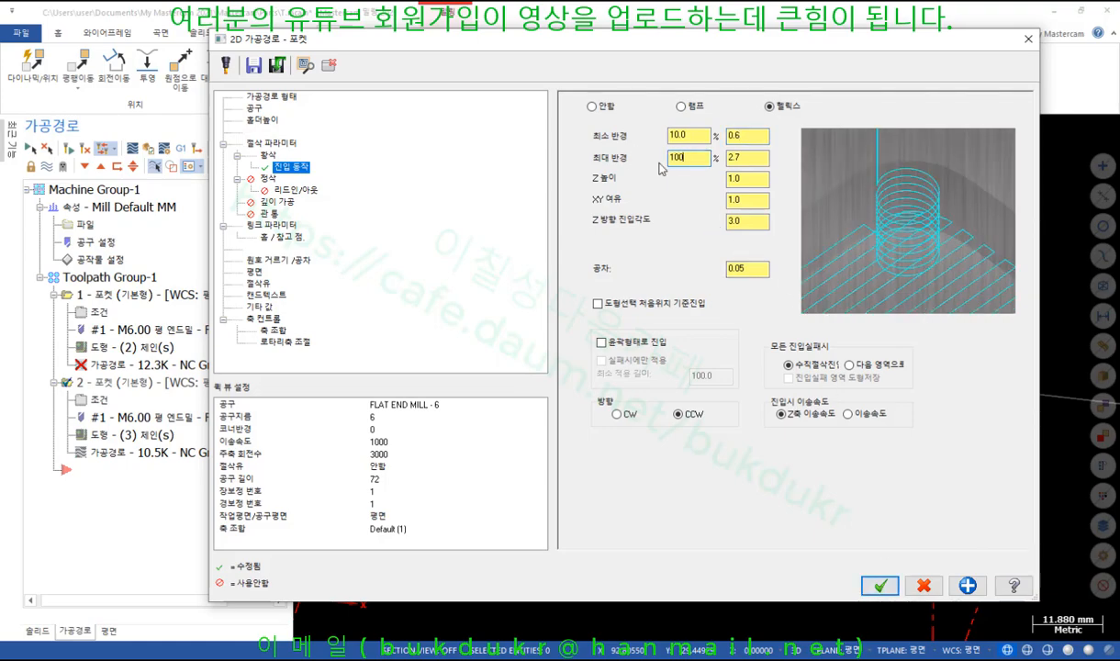
pyautogui.click(879, 585)
pyautogui.click(69, 149)
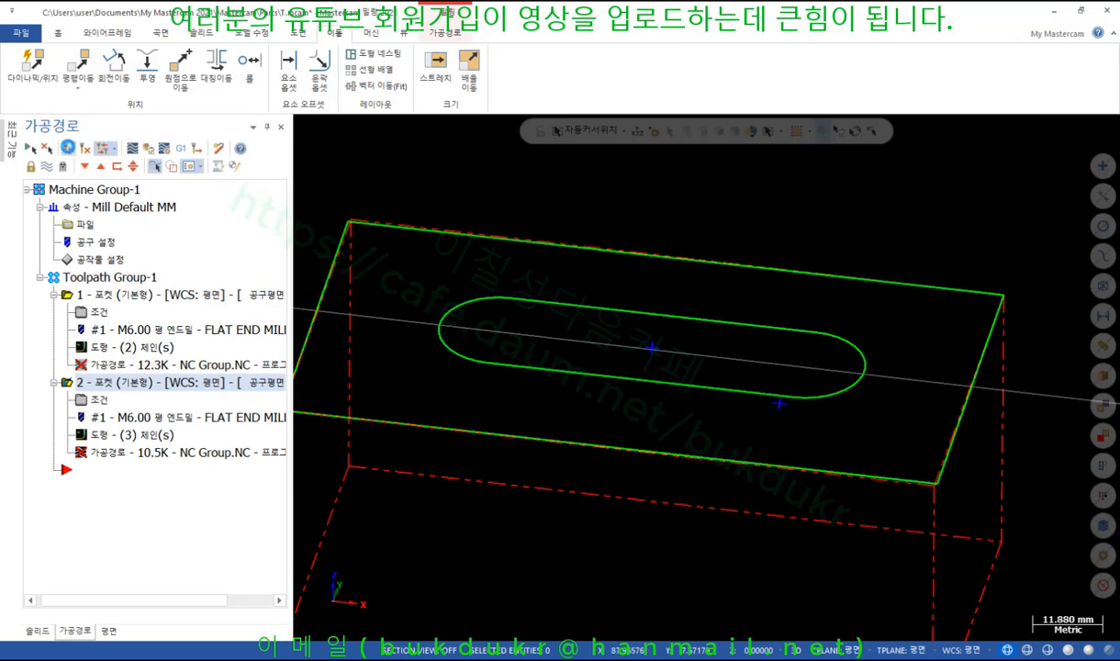
pyautogui.scroll(5, 367, 299)
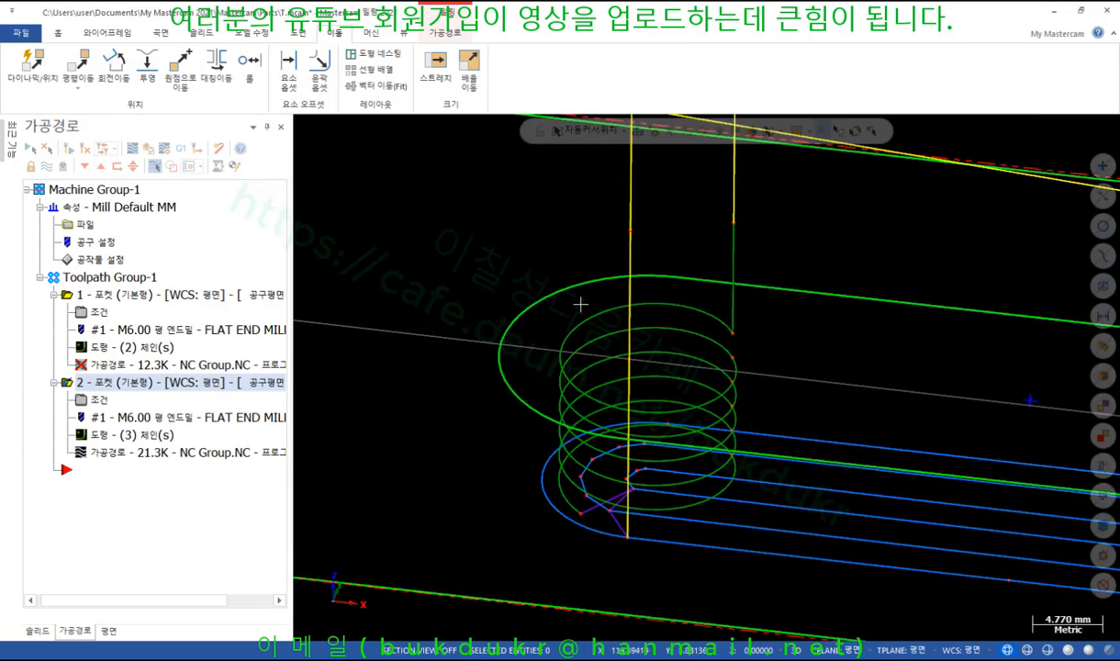
pyautogui.scroll(-3, 580, 305)
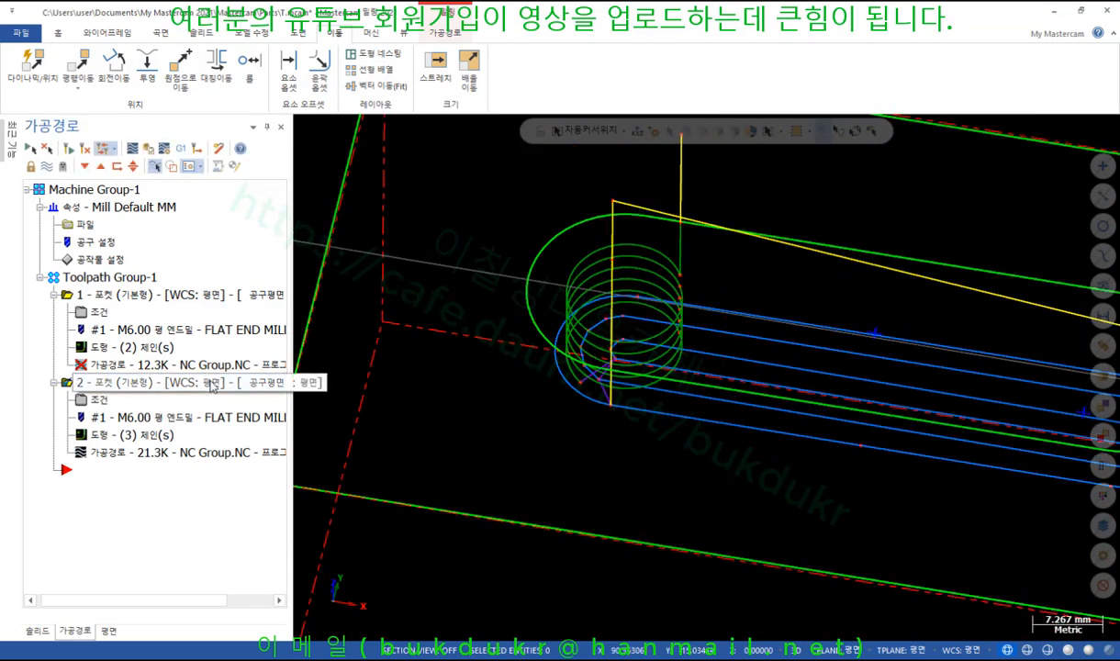
# Simulate the second pocket's machining through the helical entry and examine the material at the centre of the helix
pyautogui.click(150, 152)
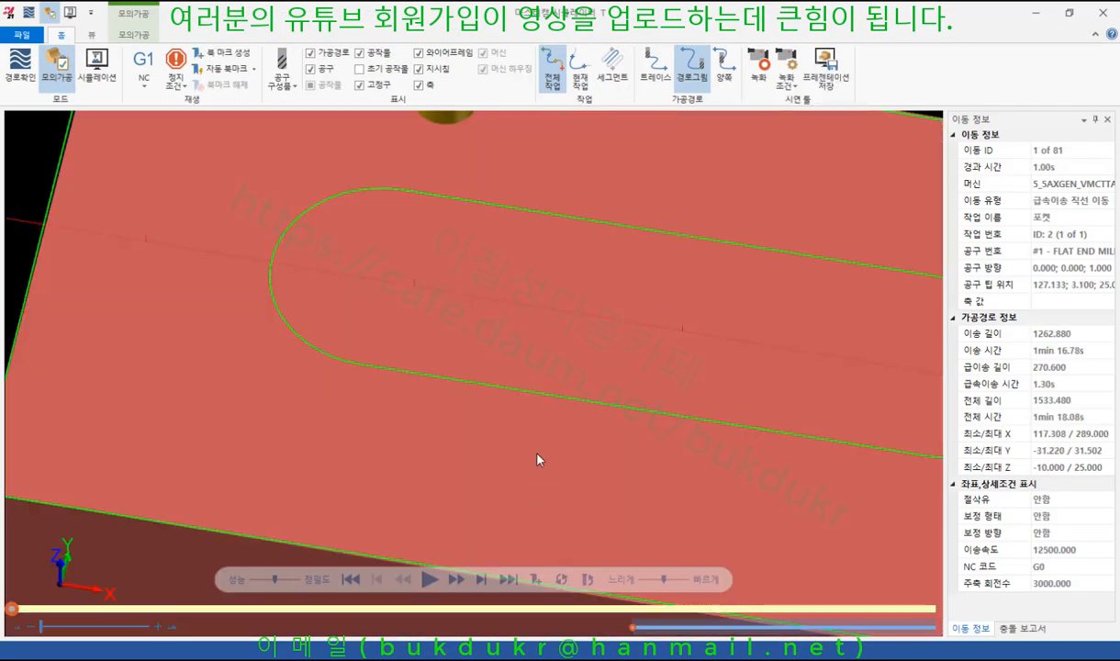
pyautogui.press('r')
pyautogui.press('r')
pyautogui.press('s')
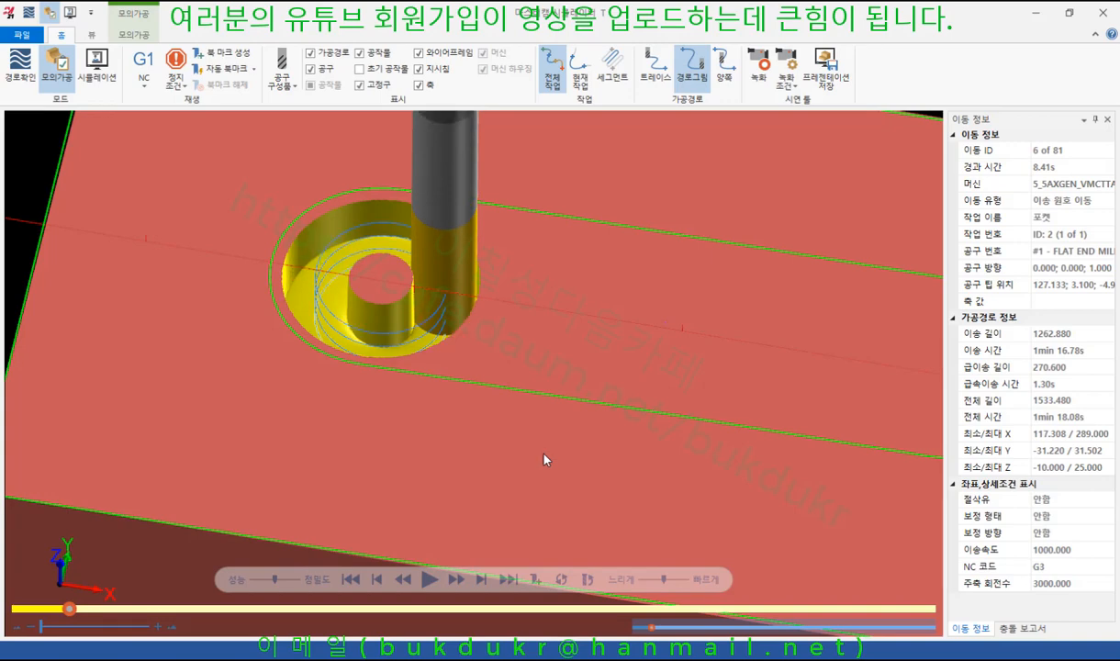
pyautogui.moveTo(364, 298)
pyautogui.mouseDown()
pyautogui.moveTo(383, 220)
pyautogui.moveTo(380, 308)
pyautogui.moveTo(412, 323)
pyautogui.mouseUp()
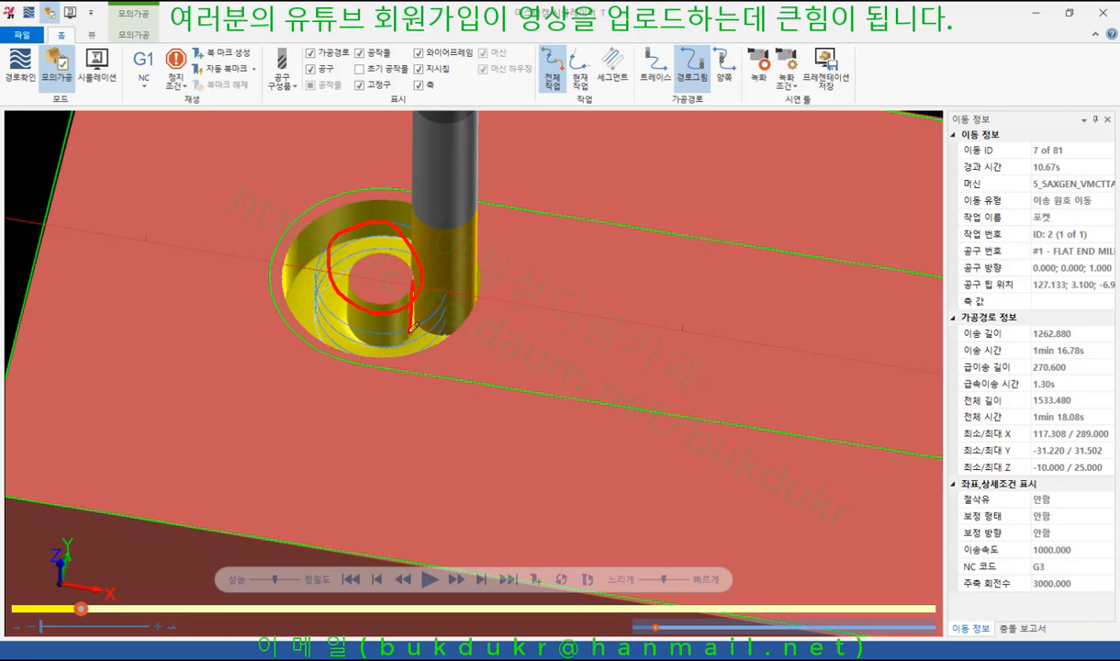
pyautogui.moveTo(479, 271); pyautogui.dragTo(480, 307)
pyautogui.moveTo(394, 262)
pyautogui.mouseDown()
pyautogui.moveTo(359, 277)
pyautogui.moveTo(370, 266)
pyautogui.mouseUp()
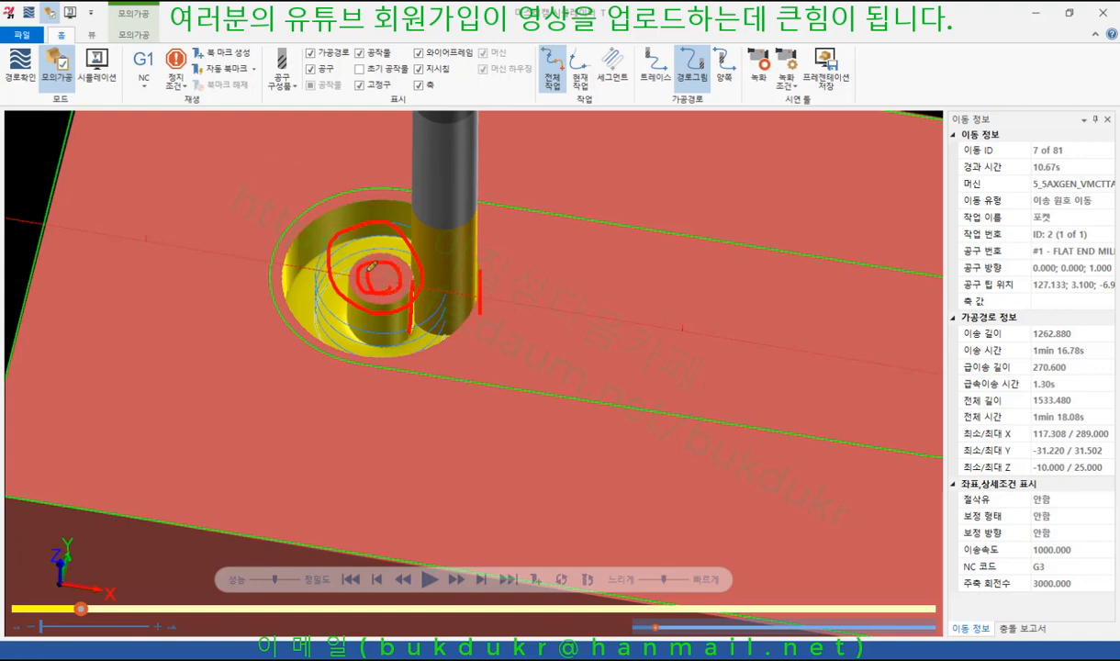
pyautogui.rightClick(637, 284)
pyautogui.click(639, 424)
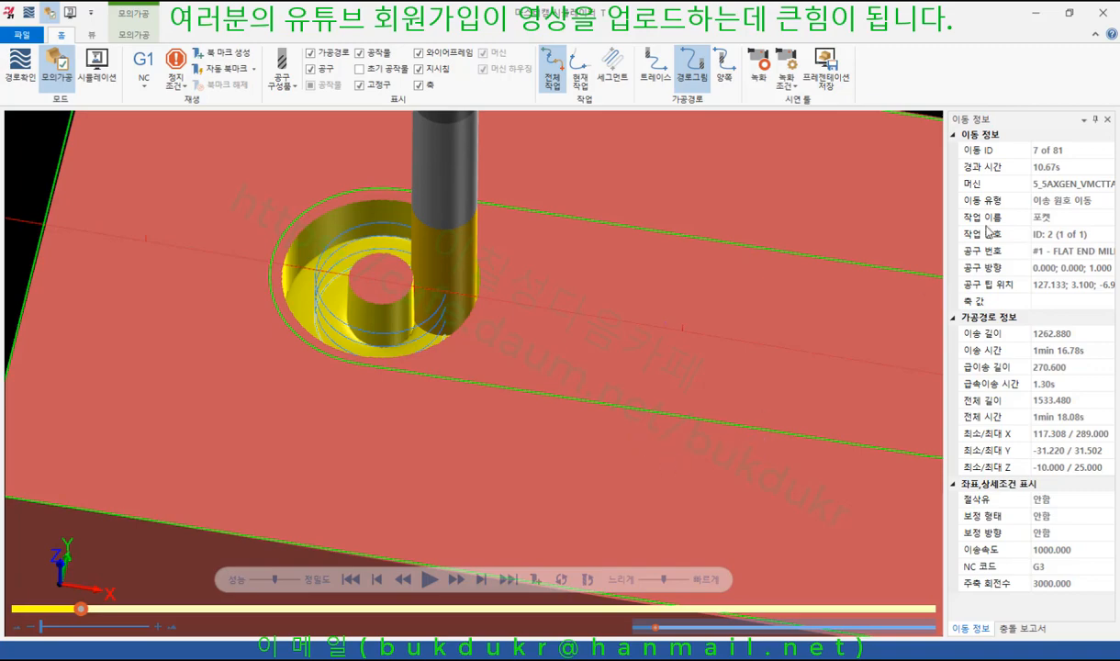
# Copy the second pocket operation to the end of the list, set the copy's maximum helix radius to 45% and regenerate its toolpath
pyautogui.click(1036, 14)
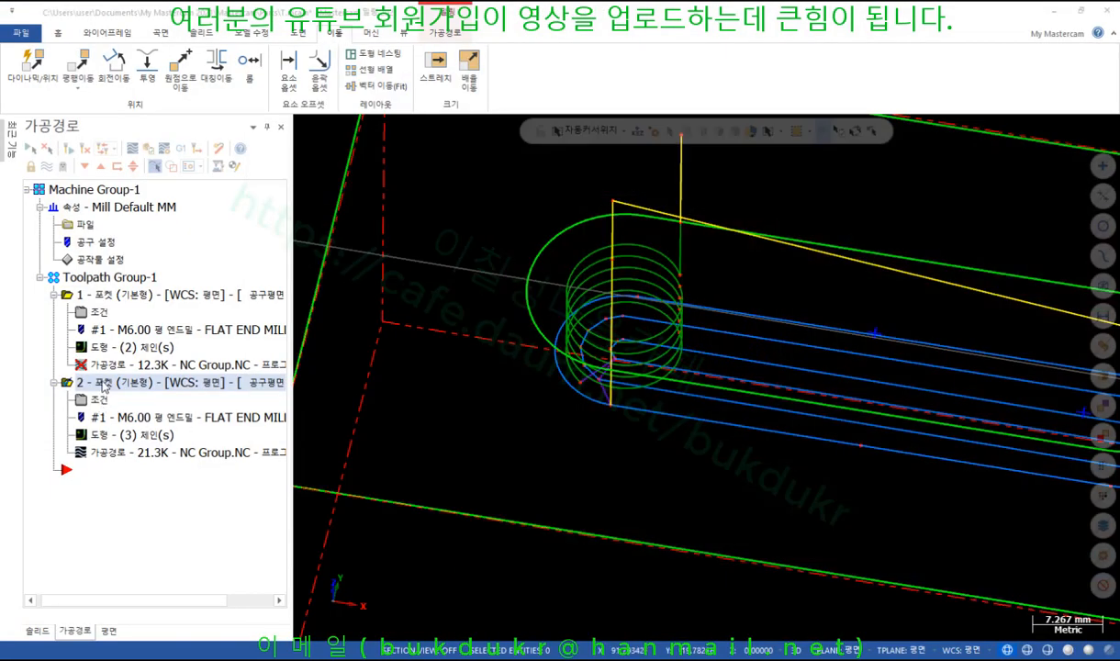
pyautogui.moveTo(104, 386); pyautogui.dragTo(107, 466, button='right')
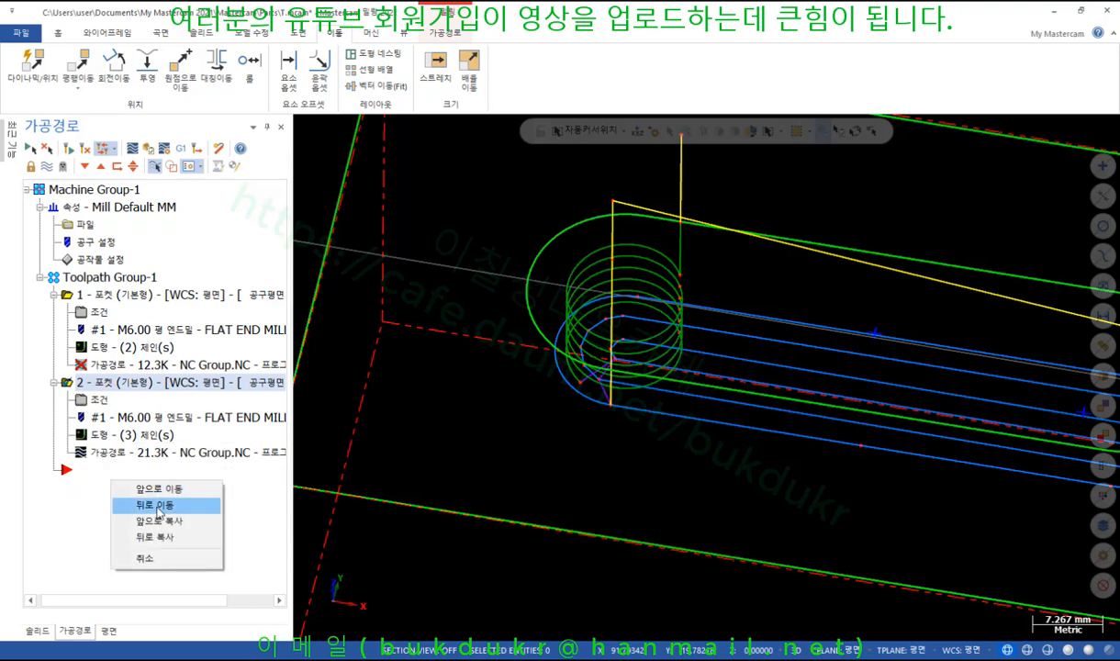
pyautogui.click(163, 541)
pyautogui.click(97, 502)
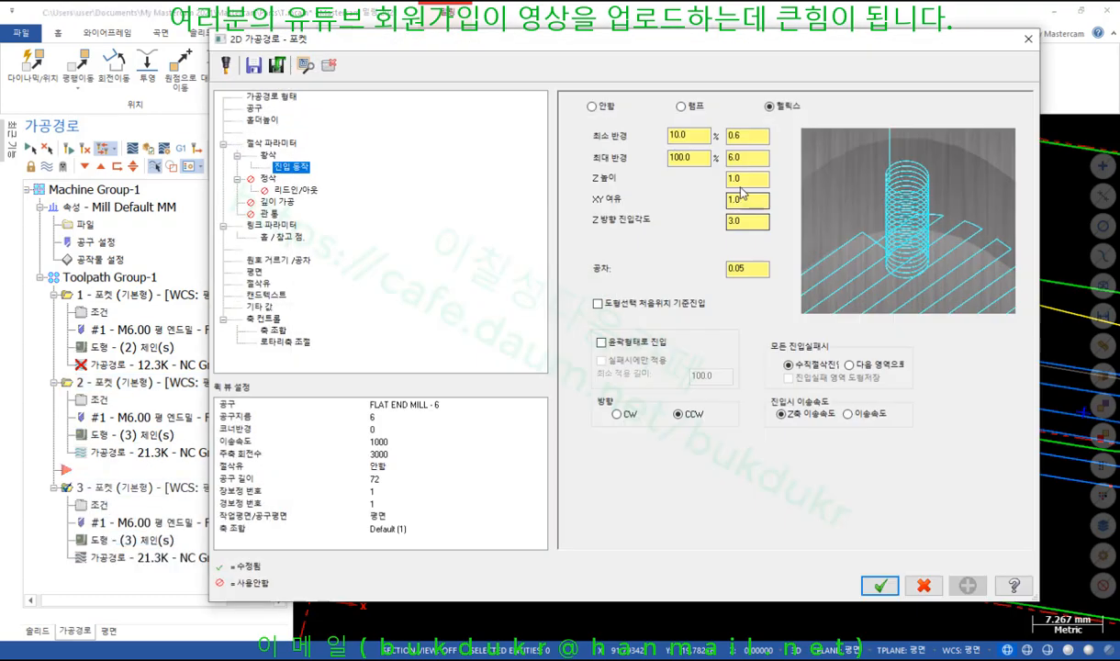
pyautogui.doubleClick(702, 160)
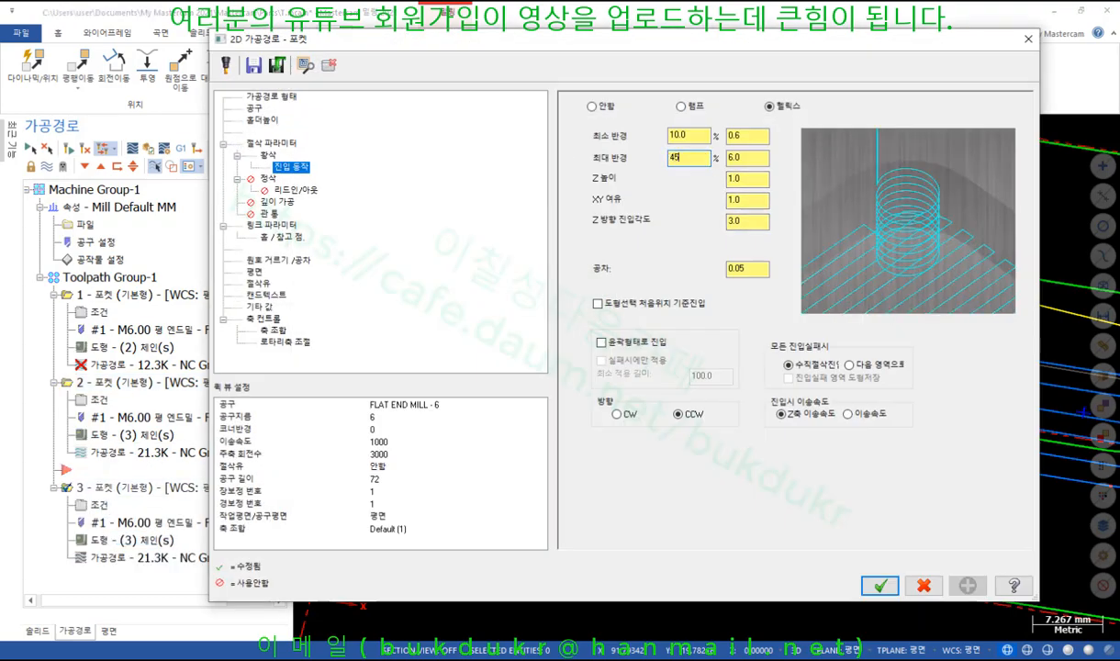
pyautogui.click(877, 584)
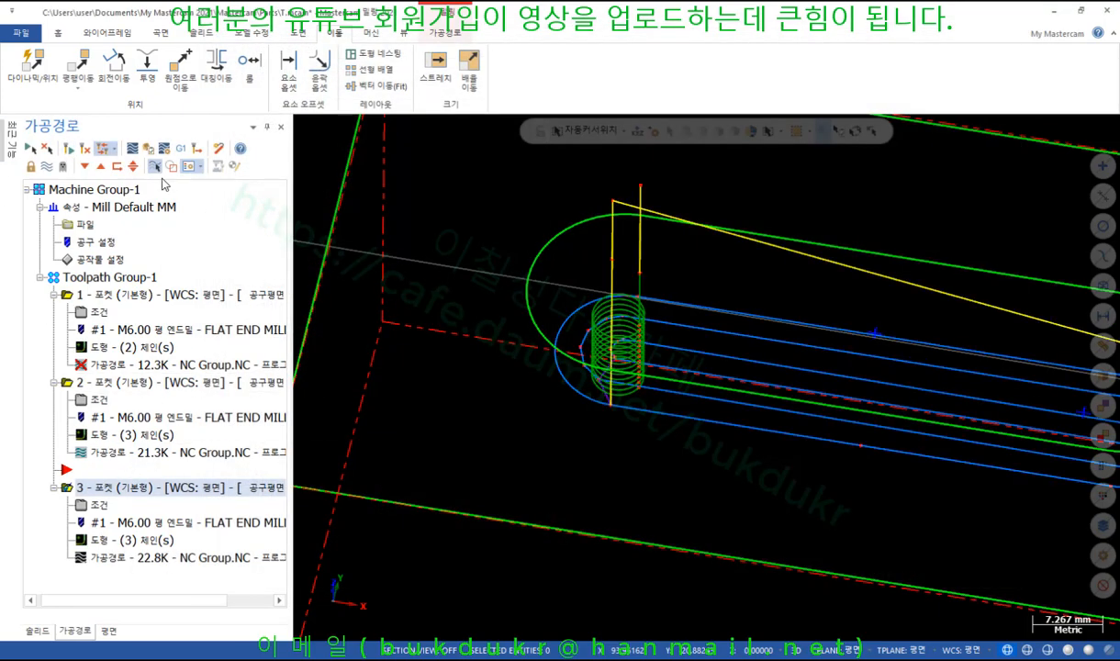
# Simulate the third pocket's machining move by move through the helical entry
pyautogui.click(148, 148)
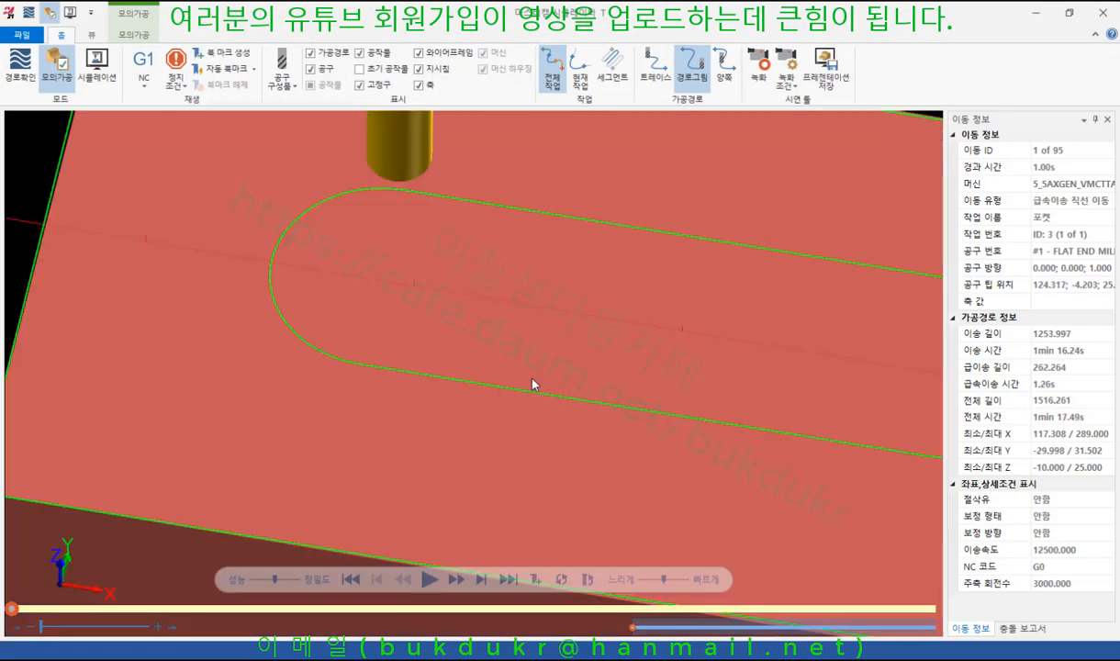
pyautogui.press('s')
pyautogui.press('s')
pyautogui.press('s')
pyautogui.press('s')
pyautogui.press('s')
pyautogui.press('s')
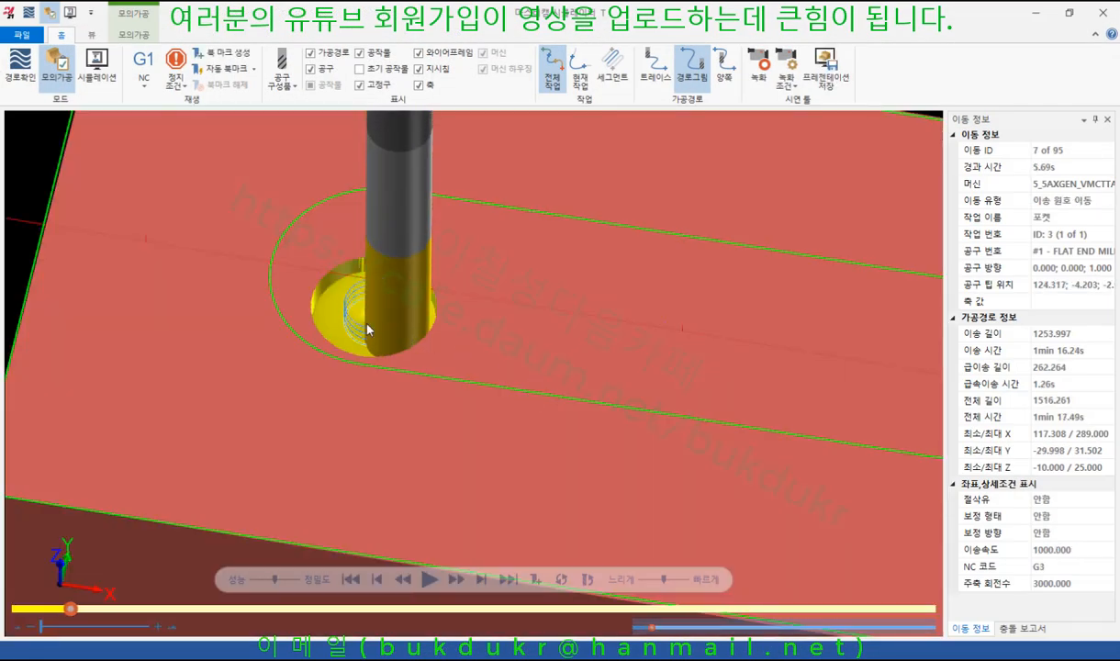
# Examine the material at the centre of the simulated helical entry up close, marking the spot, and leave the simulation
pyautogui.moveTo(367, 328); pyautogui.dragTo(350, 310, button='middle')
pyautogui.scroll(5, 335, 303)
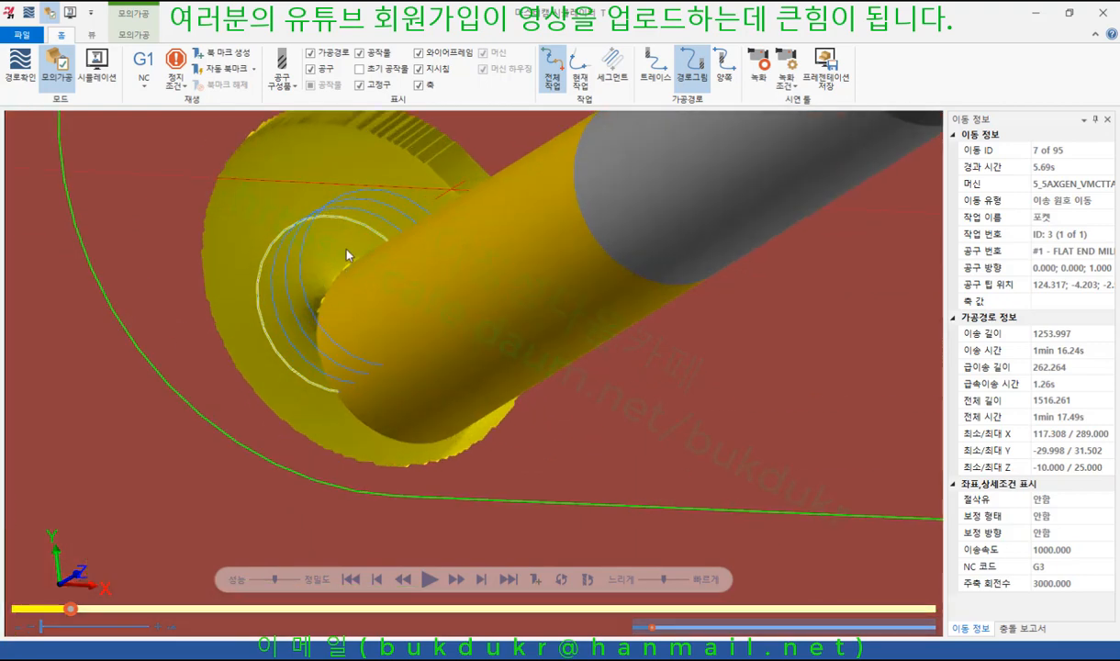
pyautogui.moveTo(341, 268)
pyautogui.mouseDown()
pyautogui.moveTo(306, 285)
pyautogui.moveTo(335, 310)
pyautogui.mouseUp()
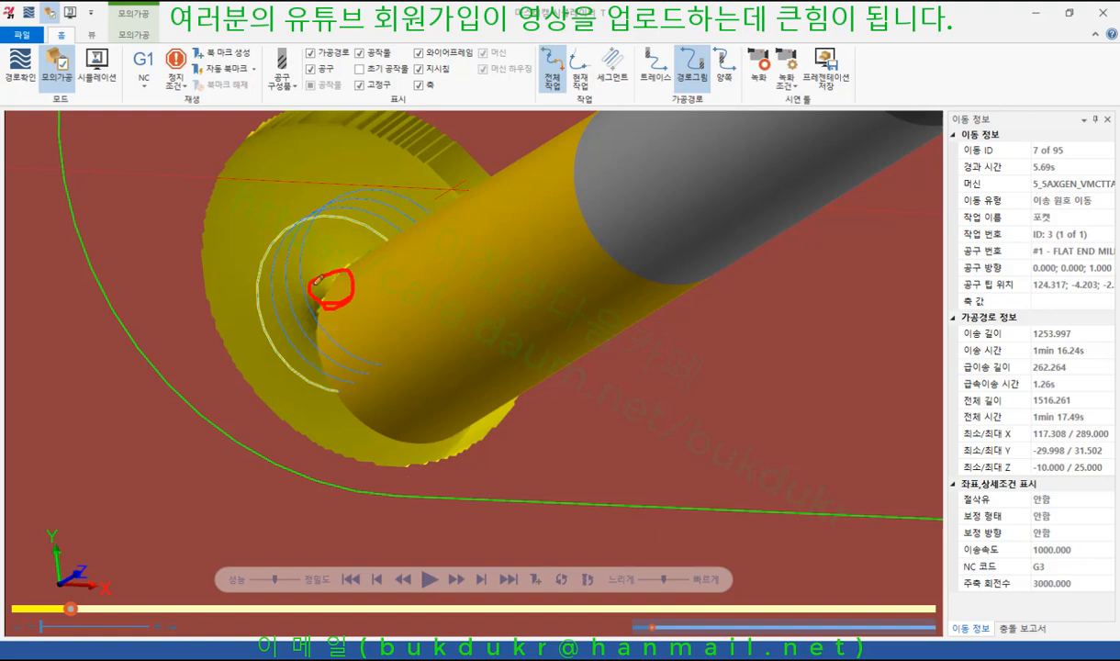
pyautogui.moveTo(309, 221)
pyautogui.mouseDown()
pyautogui.moveTo(319, 198)
pyautogui.moveTo(344, 222)
pyautogui.moveTo(381, 185)
pyautogui.moveTo(312, 266)
pyautogui.moveTo(330, 246)
pyautogui.moveTo(299, 319)
pyautogui.mouseUp()
pyautogui.rightClick(577, 321)
pyautogui.click(618, 472)
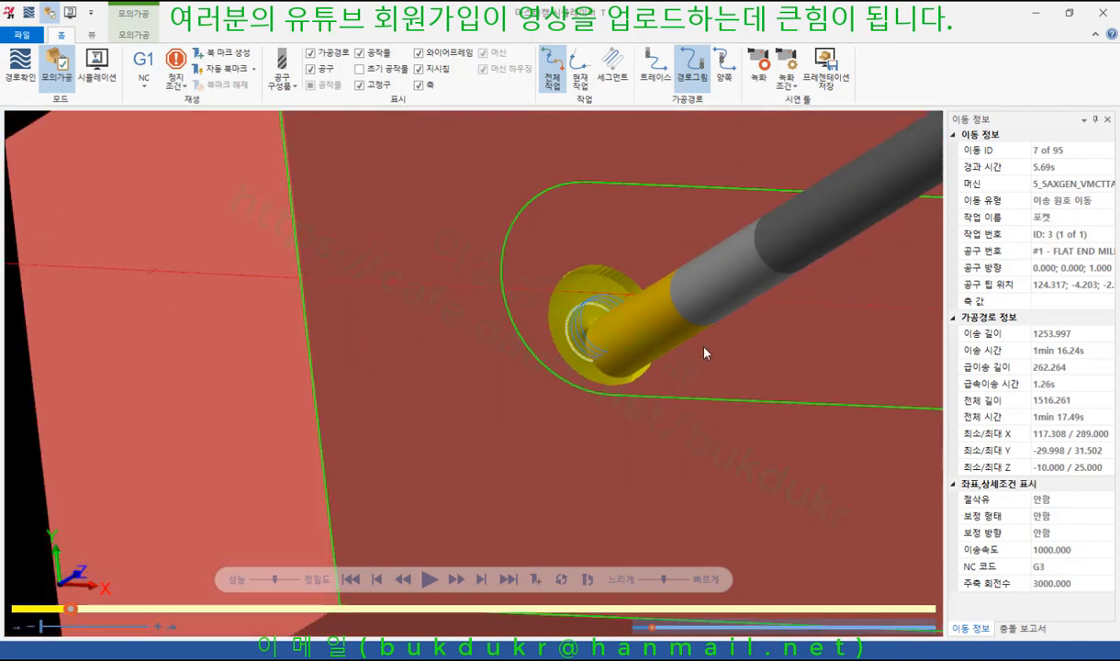
pyautogui.click(1040, 18)
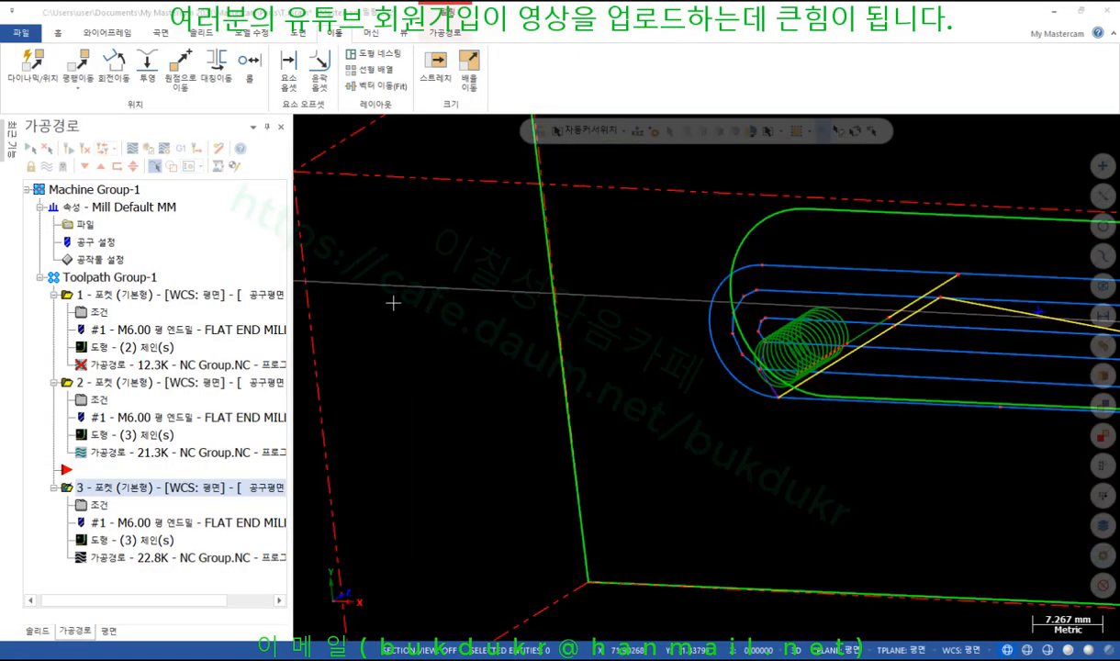
# Review the third pocket's helix entry settings: Z height, XY clearance, plunge angle and tolerance
pyautogui.click(102, 505)
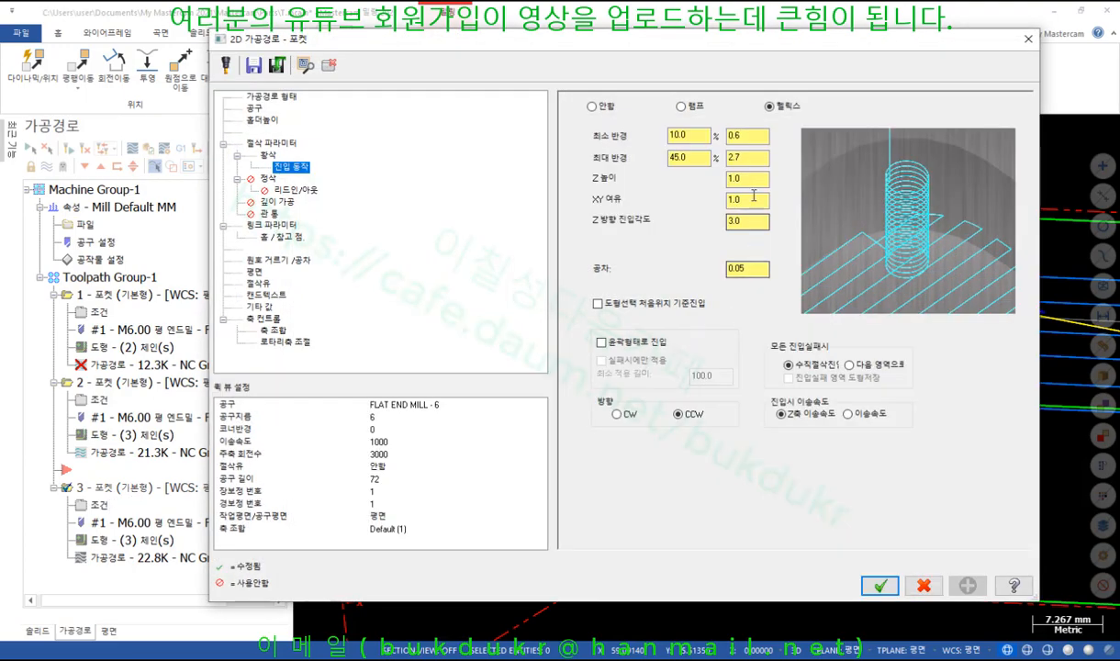
pyautogui.click(762, 198)
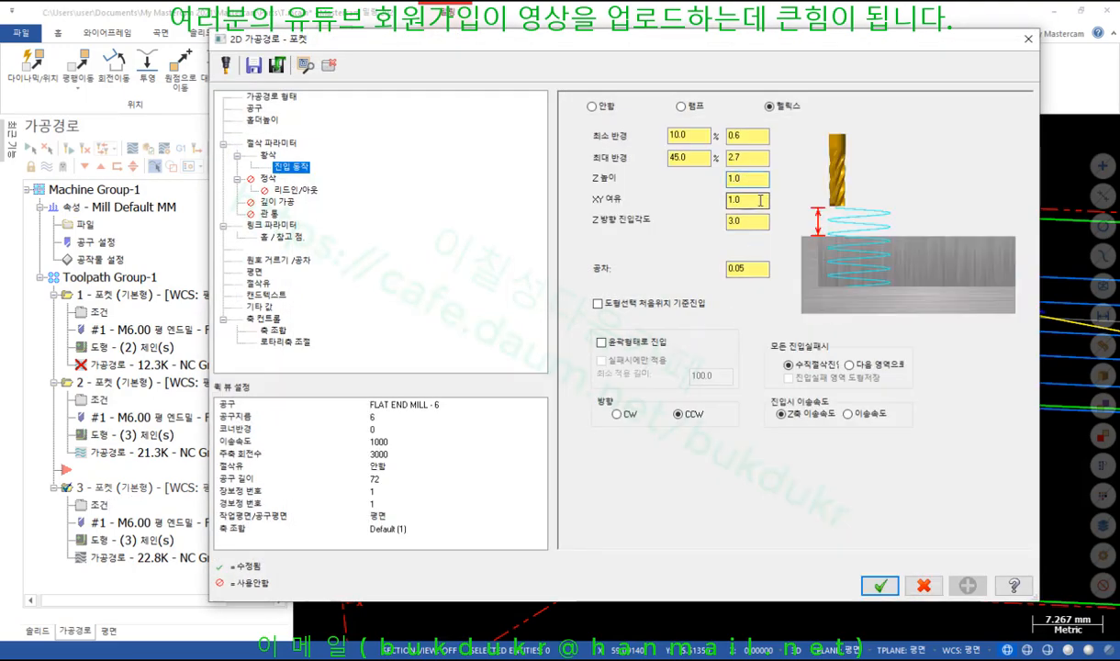
pyautogui.click(758, 221)
pyautogui.click(757, 222)
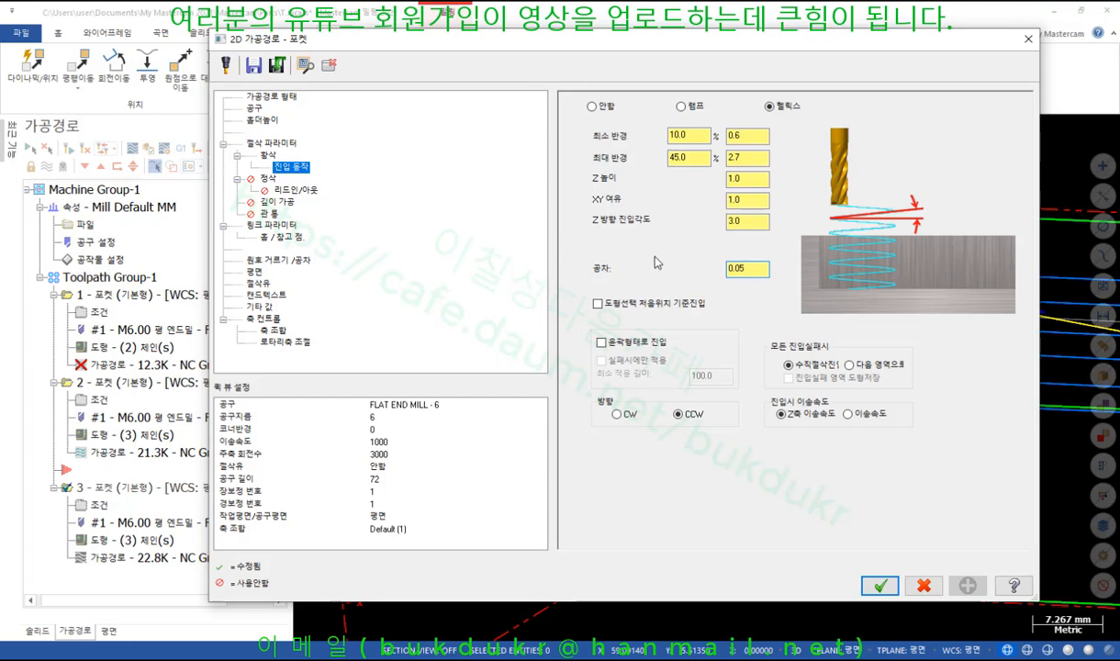
pyautogui.click(754, 269)
pyautogui.click(602, 306)
# Annotate the helix preview with circled turns and the notes G02/G03 and G01, and clear the annotations
pyautogui.hotkey('ctrl', '2')
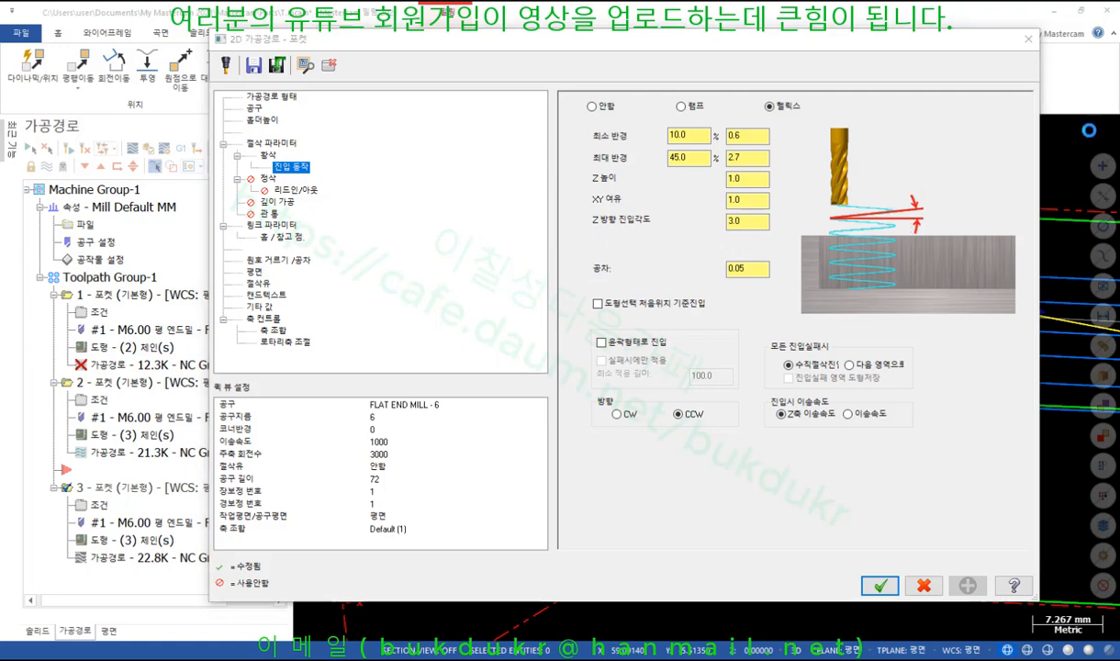
pyautogui.moveTo(807, 228)
pyautogui.mouseDown()
pyautogui.moveTo(858, 243)
pyautogui.moveTo(833, 265)
pyautogui.mouseUp()
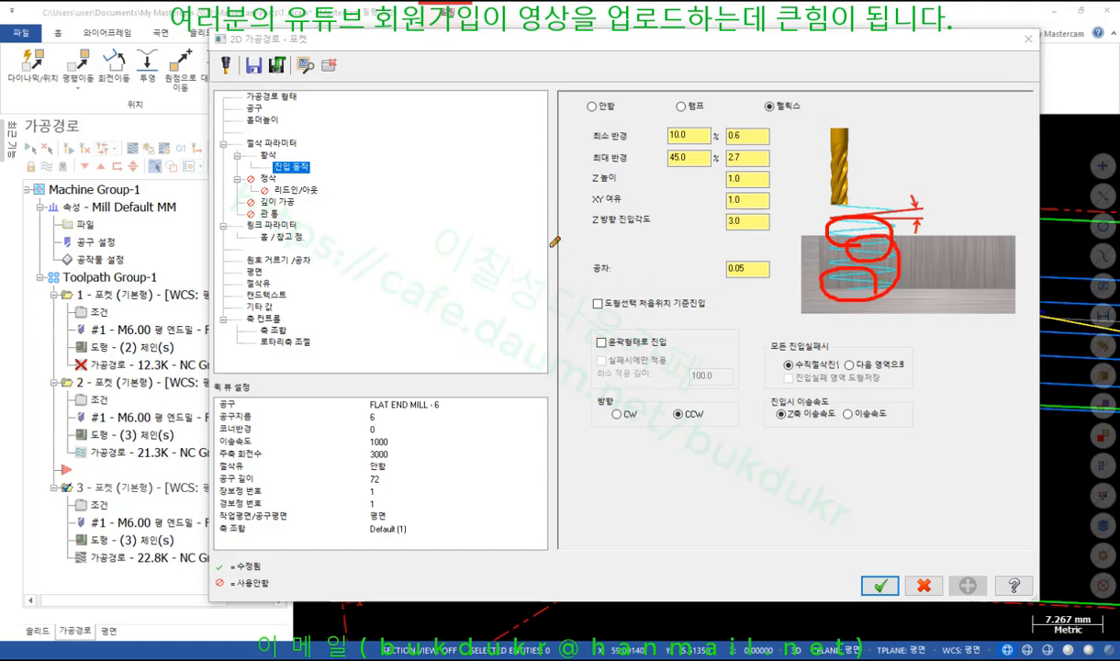
pyautogui.moveTo(529, 231)
pyautogui.mouseDown()
pyautogui.moveTo(500, 264)
pyautogui.moveTo(510, 241)
pyautogui.moveTo(542, 290)
pyautogui.moveTo(559, 249)
pyautogui.moveTo(588, 262)
pyautogui.moveTo(584, 330)
pyautogui.moveTo(641, 327)
pyautogui.moveTo(666, 292)
pyautogui.moveTo(718, 312)
pyautogui.moveTo(684, 337)
pyautogui.mouseUp()
pyautogui.moveTo(554, 424)
pyautogui.mouseDown()
pyautogui.moveTo(514, 459)
pyautogui.moveTo(556, 464)
pyautogui.mouseUp()
pyautogui.moveTo(576, 459)
pyautogui.mouseDown()
pyautogui.moveTo(588, 481)
pyautogui.moveTo(578, 458)
pyautogui.mouseUp()
pyautogui.moveTo(632, 425); pyautogui.dragTo(629, 488)
pyautogui.moveTo(477, 501); pyautogui.dragTo(697, 503)
pyautogui.moveTo(490, 358); pyautogui.dragTo(800, 350)
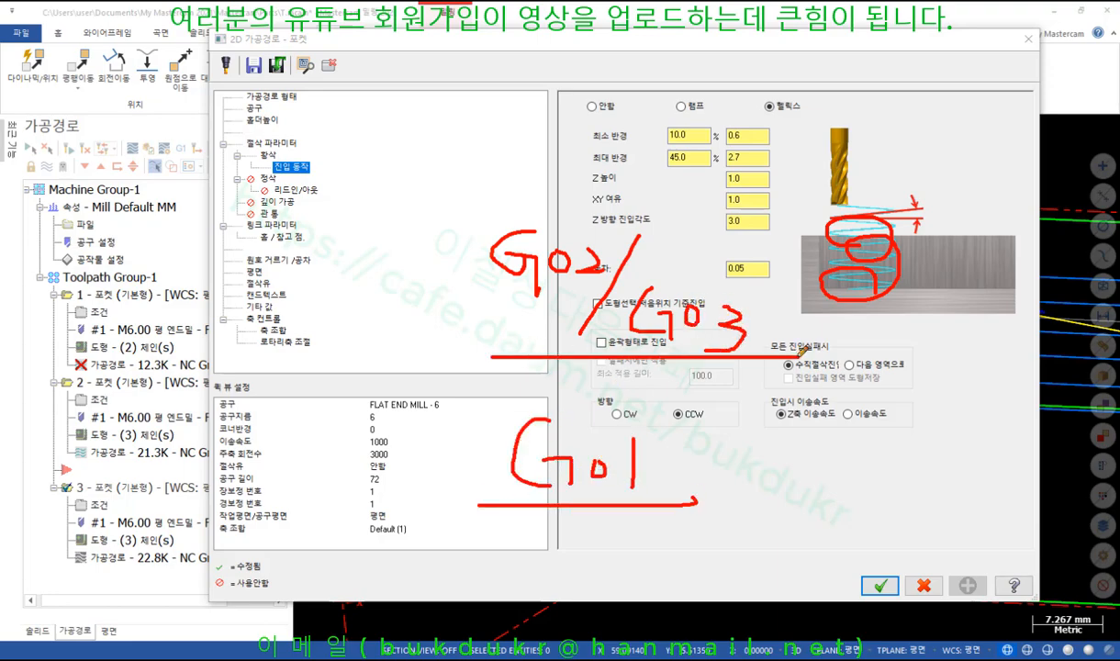
pyautogui.rightClick(918, 313)
pyautogui.click(955, 461)
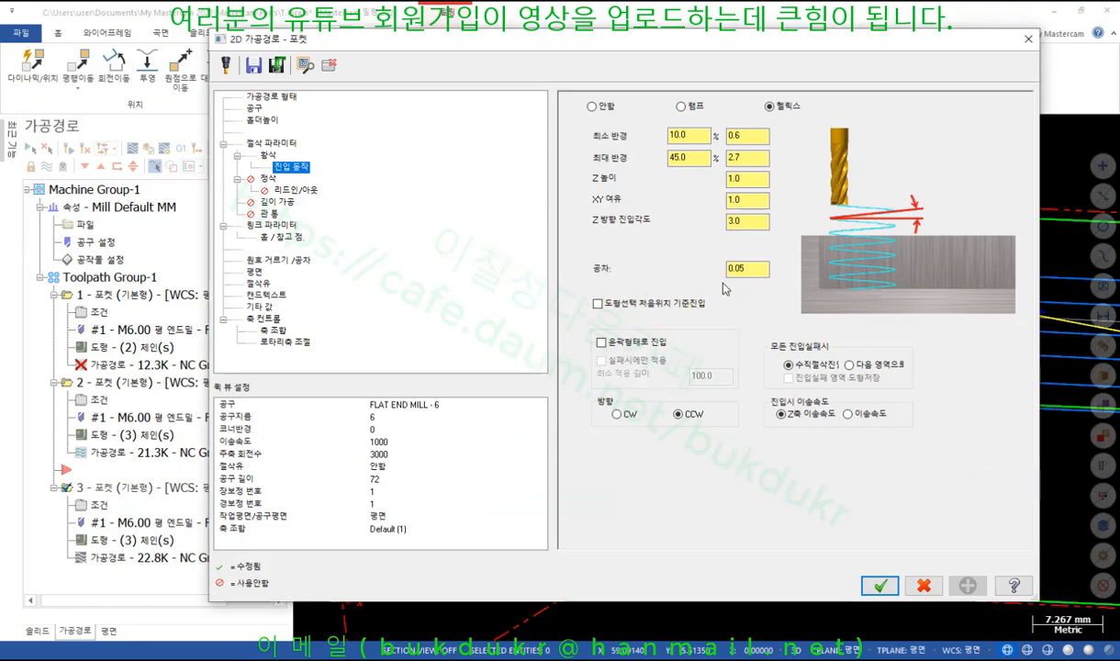
# Enable 도형선택 처음위치 기준진입 for the third pocket's helix entry and apply the settings
pyautogui.click(763, 270)
pyautogui.moveTo(762, 271); pyautogui.dragTo(676, 288)
pyautogui.click(749, 267)
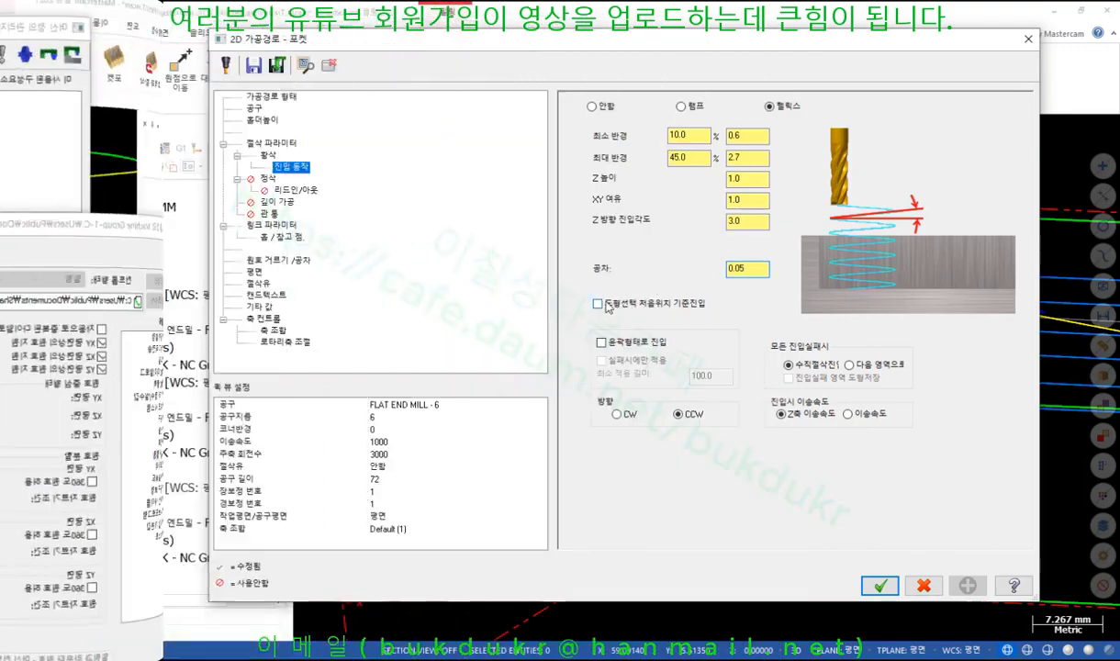
pyautogui.click(598, 303)
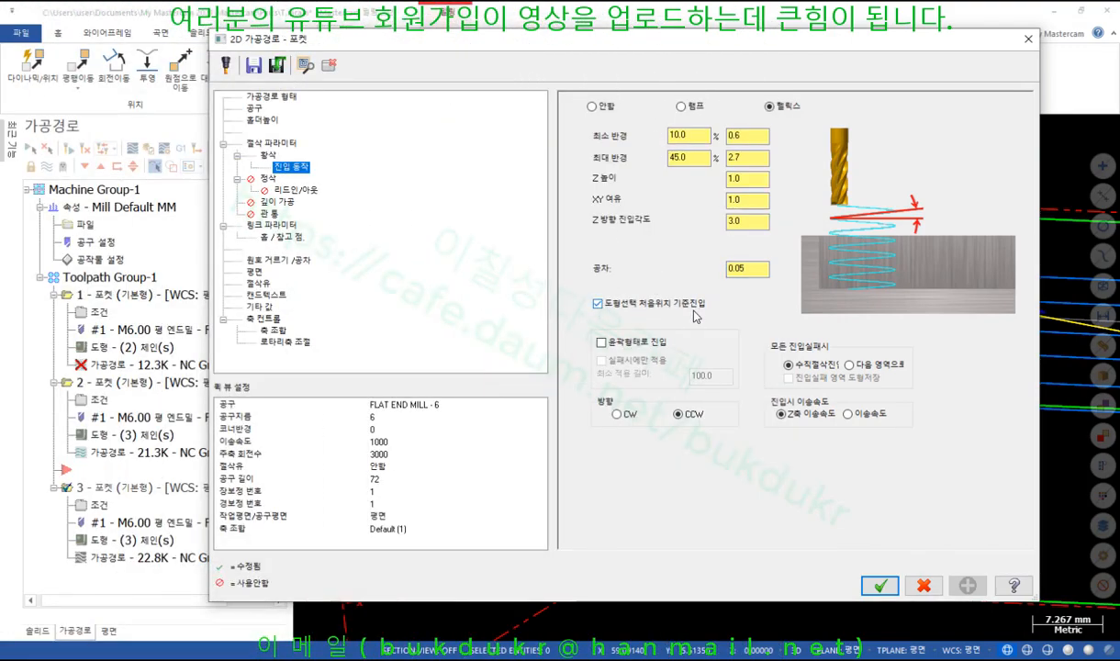
pyautogui.click(879, 585)
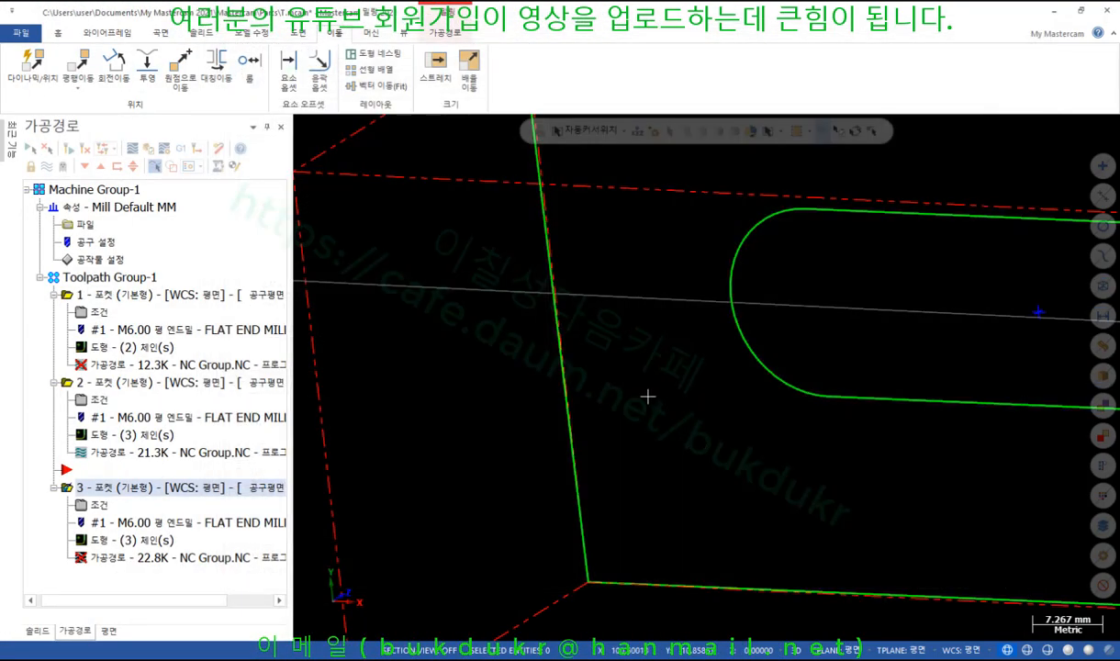
# Regenerate the third pocket's toolpath and inspect where the helical entry is centred relative to the selected point in the slot
pyautogui.scroll(-4, 530, 326)
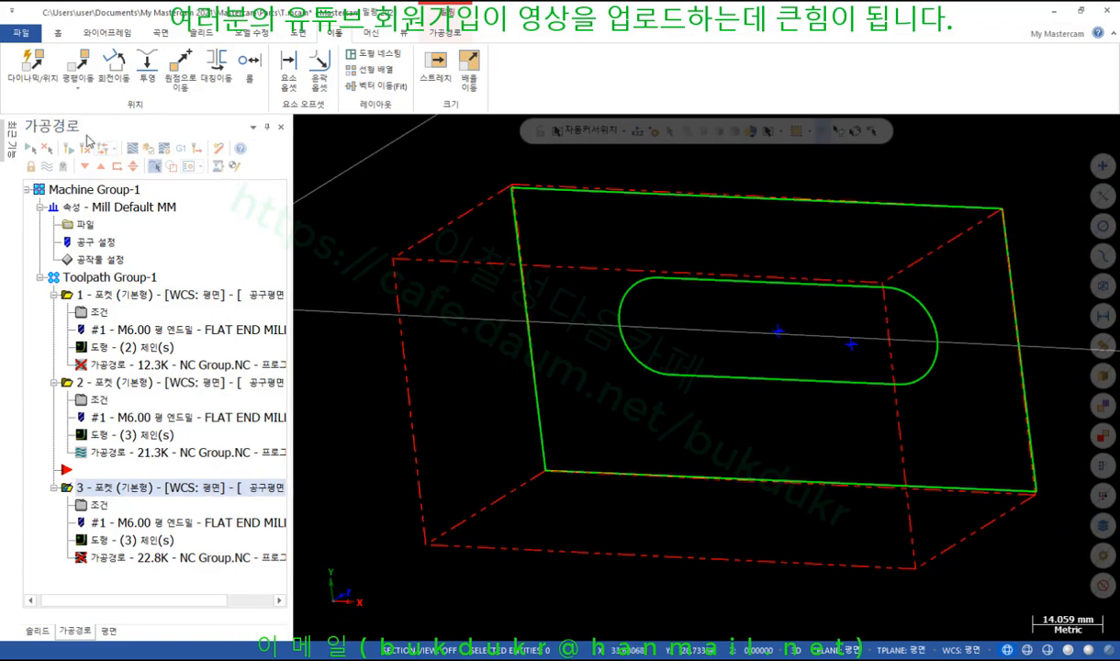
pyautogui.scroll(8, 835, 256)
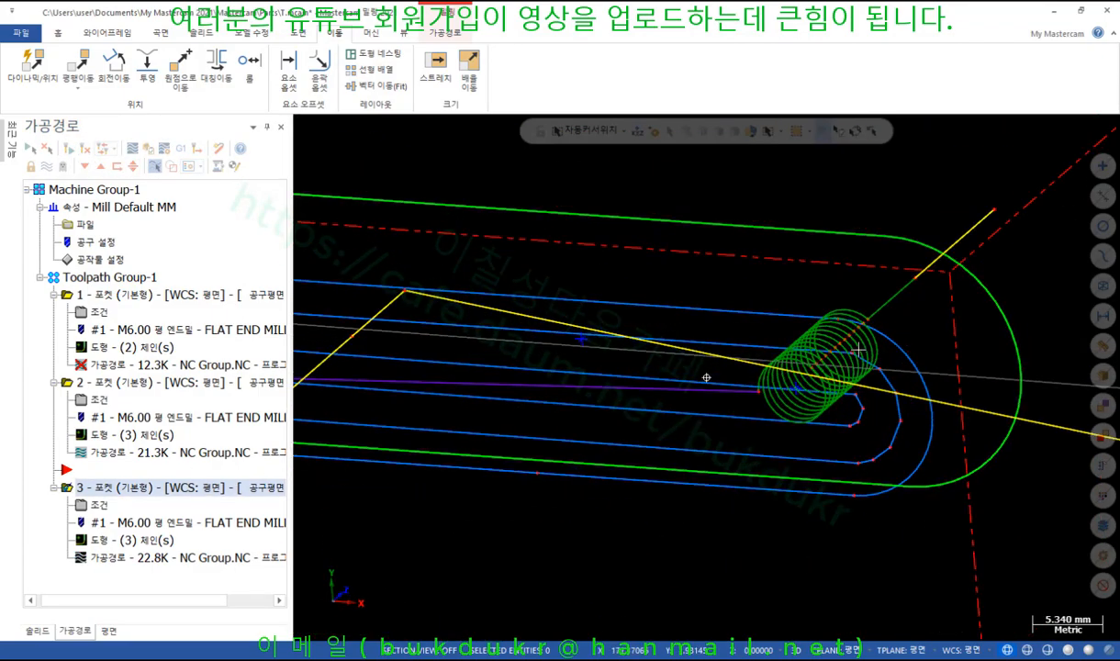
pyautogui.moveTo(819, 298); pyautogui.dragTo(665, 307, button='middle')
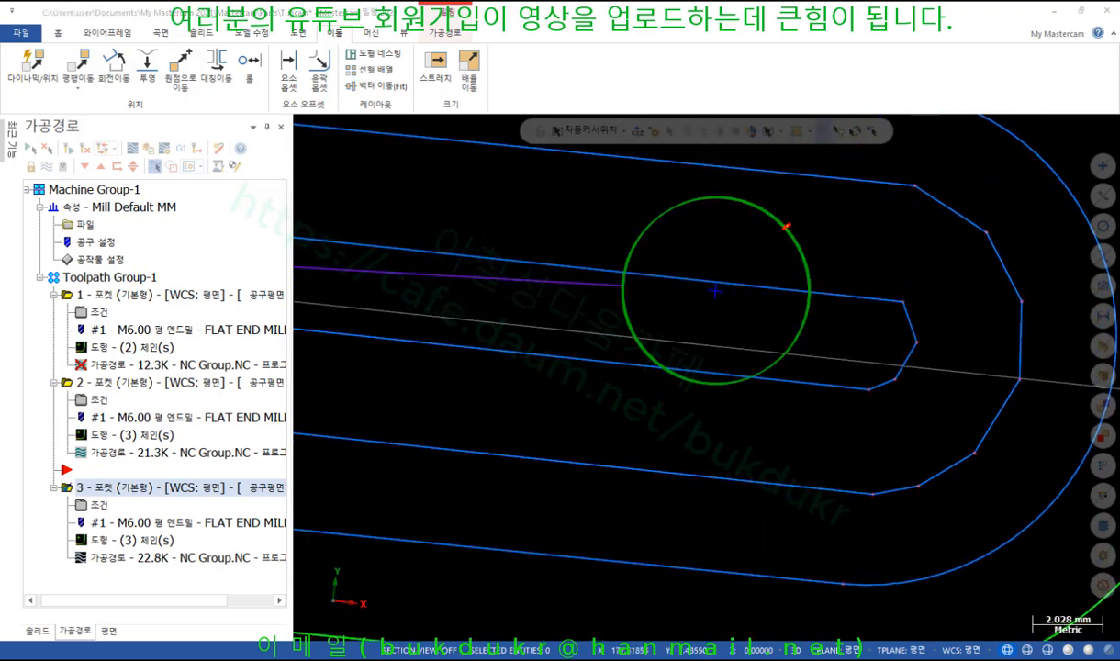
pyautogui.moveTo(725, 280); pyautogui.dragTo(728, 299)
pyautogui.moveTo(786, 234)
pyautogui.mouseDown()
pyautogui.moveTo(767, 275)
pyautogui.moveTo(631, 239)
pyautogui.moveTo(789, 275)
pyautogui.mouseUp()
pyautogui.rightClick(881, 240)
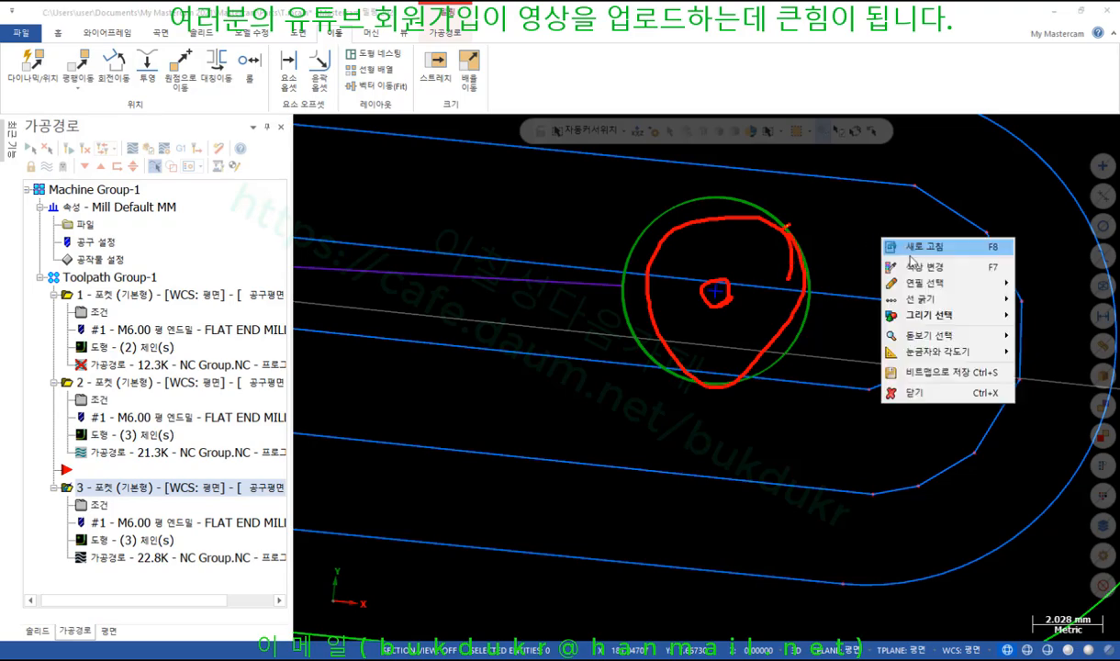
pyautogui.click(904, 403)
pyautogui.rightClick(837, 324)
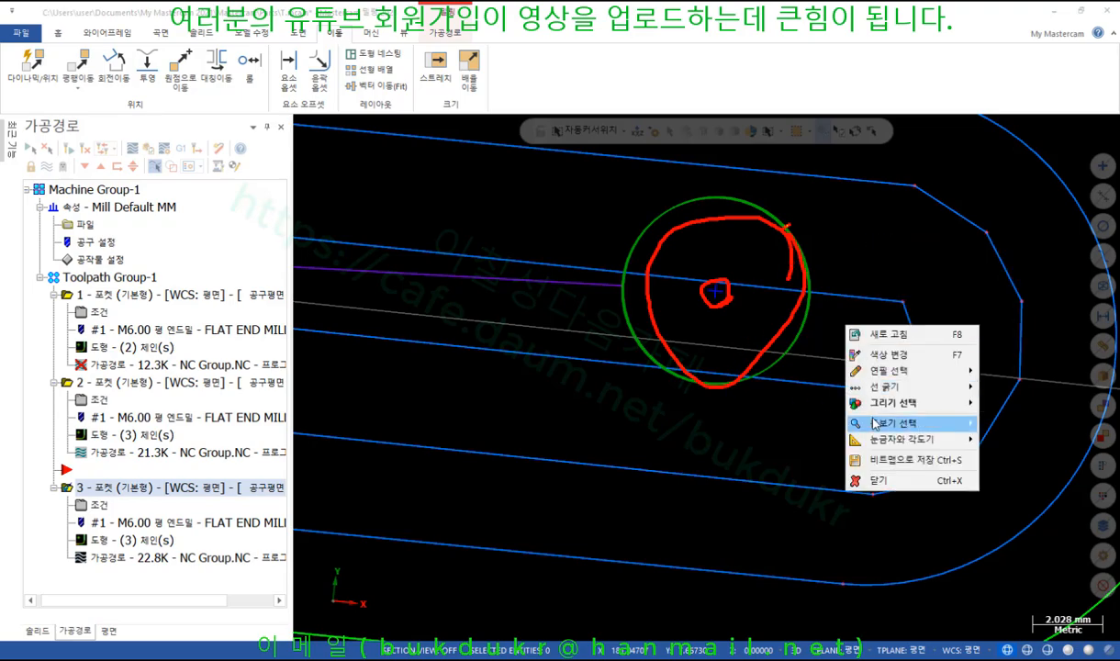
pyautogui.click(872, 479)
pyautogui.scroll(-2, 789, 390)
pyautogui.moveTo(789, 390)
pyautogui.mouseDown(button='middle')
pyautogui.moveTo(778, 363)
pyautogui.moveTo(788, 382)
pyautogui.mouseUp(button='middle')
pyautogui.scroll(2, 789, 382)
pyautogui.scroll(1, 788, 382)
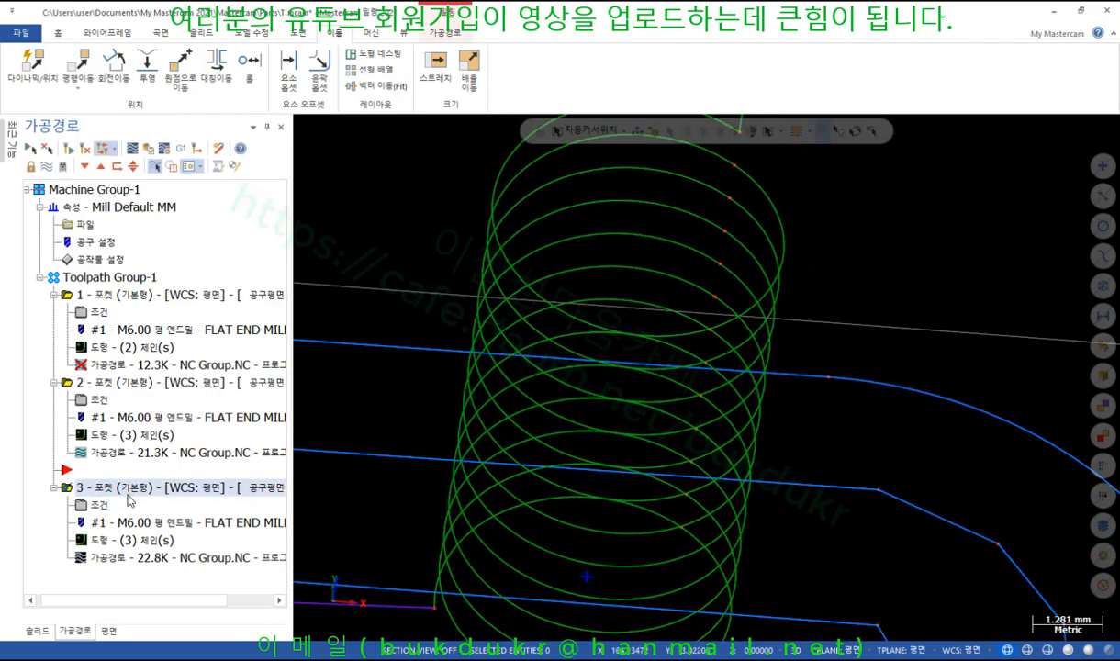
# Check the third pocket's entry settings and post only this operation as NC code, overwriting NC Group.NC
pyautogui.click(128, 499)
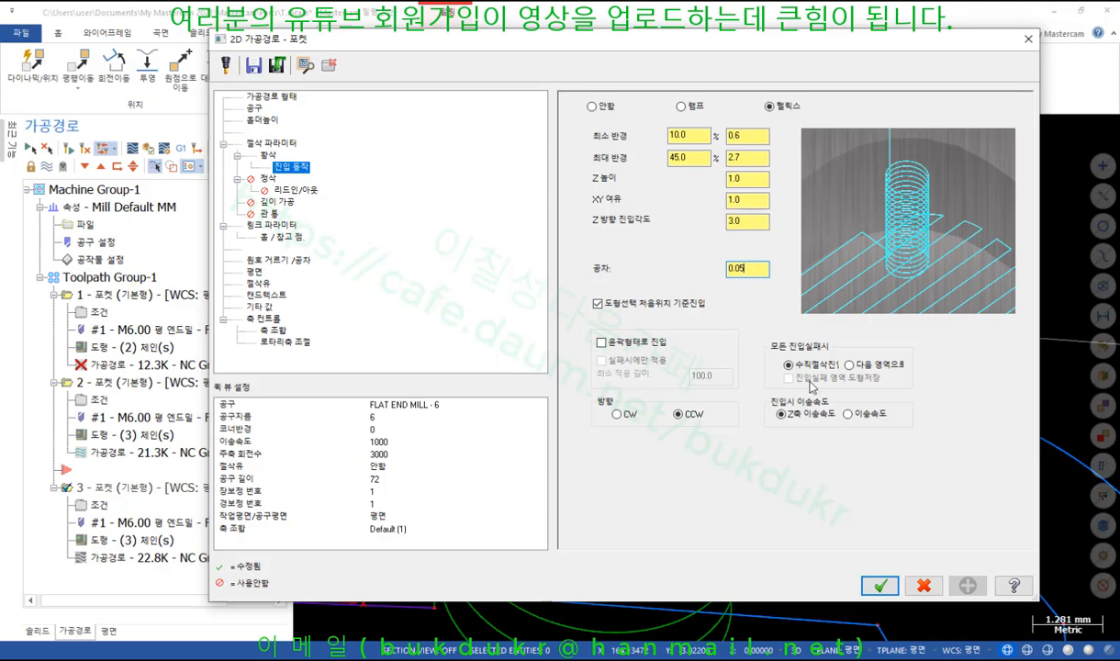
pyautogui.click(879, 585)
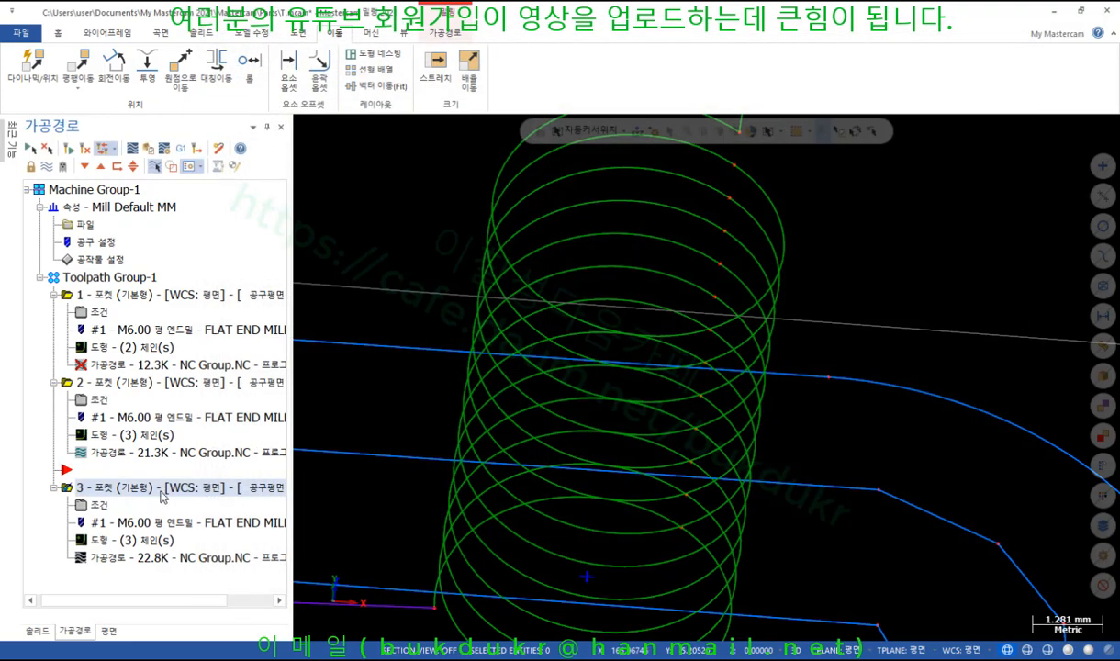
pyautogui.click(181, 148)
pyautogui.click(603, 495)
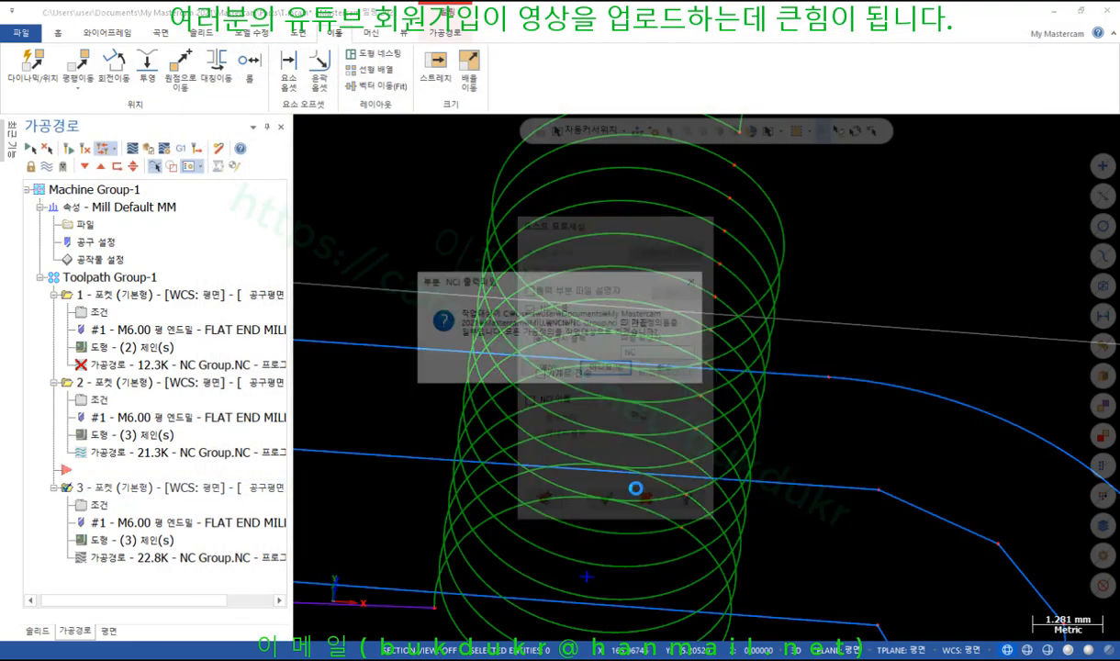
pyautogui.click(628, 368)
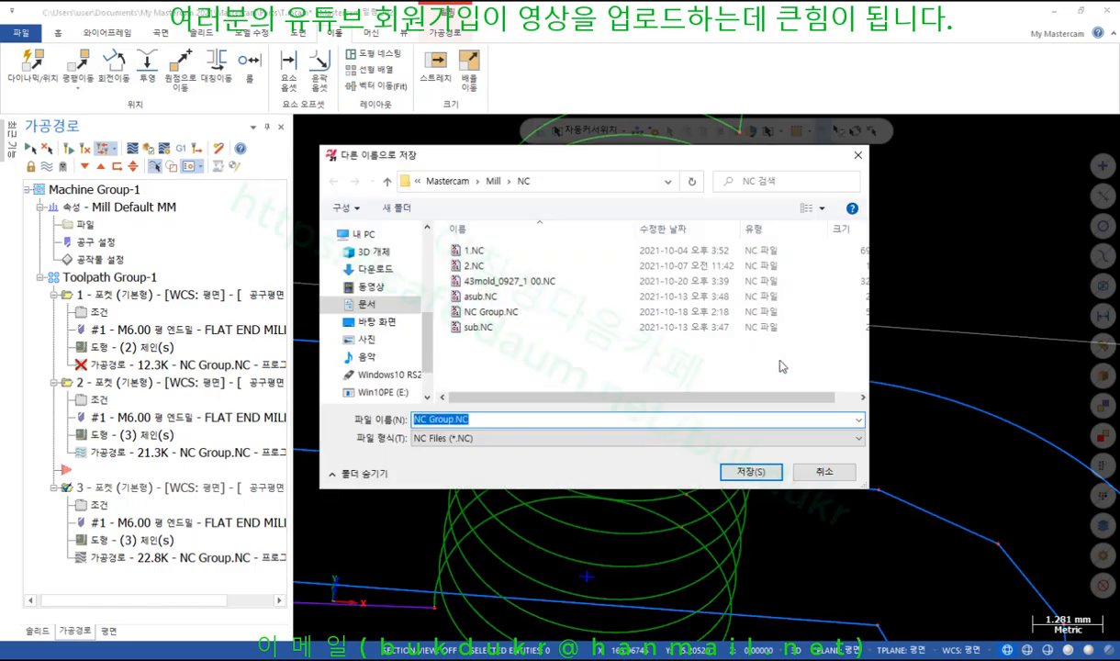
pyautogui.click(750, 471)
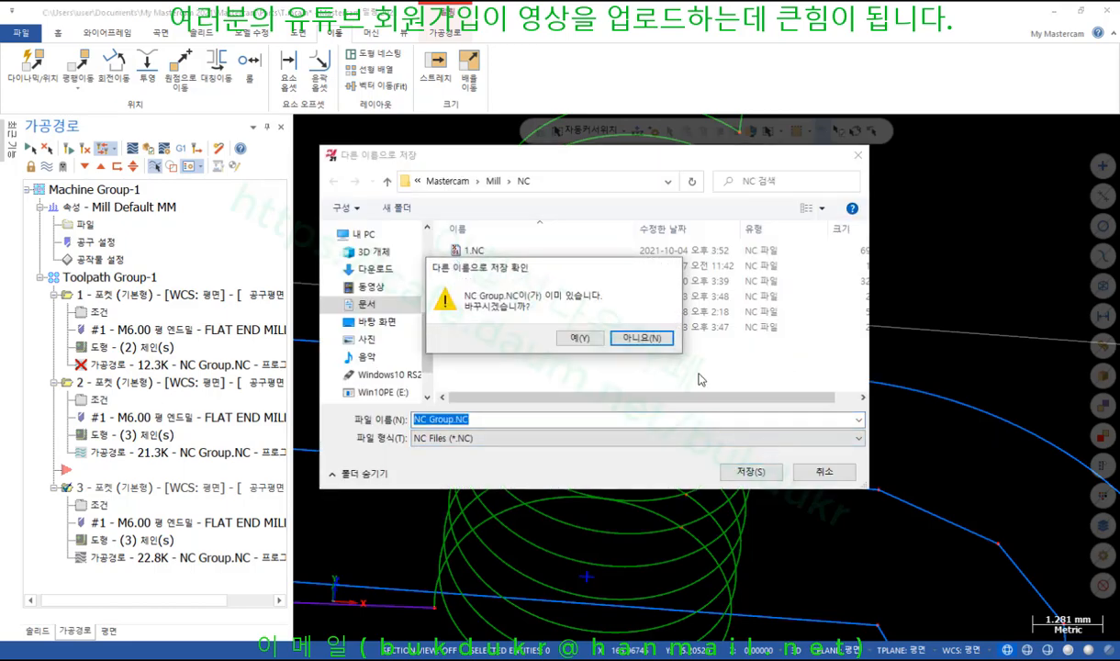
pyautogui.click(596, 339)
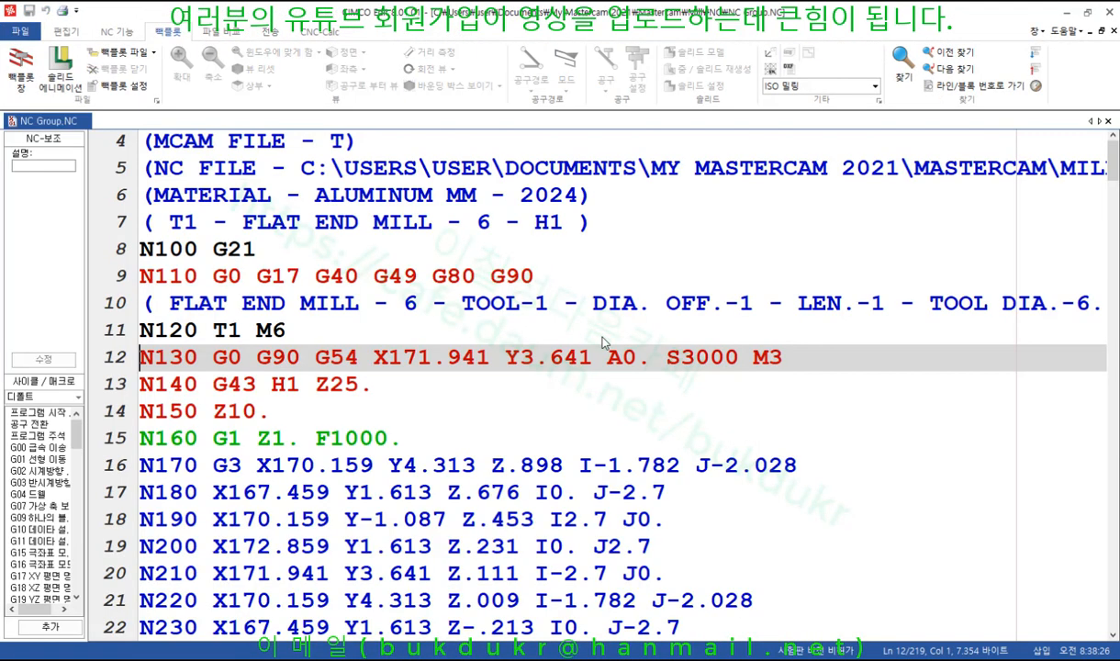
# Examine the N170 G3 block in the posted code, backplot the program and locate where the helical entry starts
pyautogui.click(243, 411)
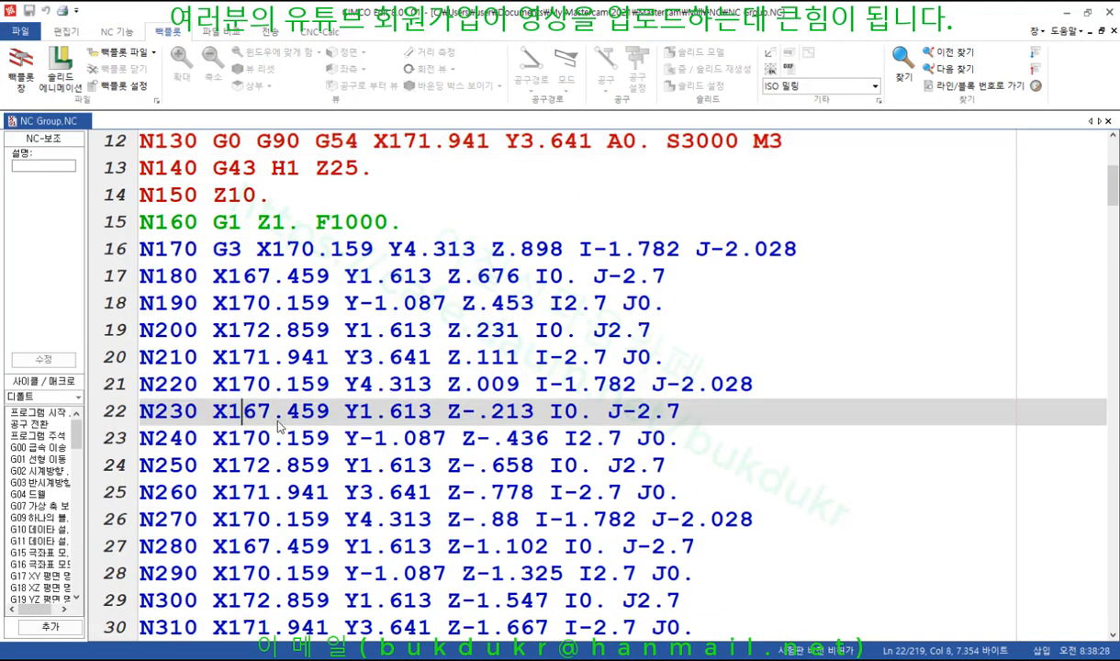
pyautogui.moveTo(211, 250); pyautogui.dragTo(835, 261)
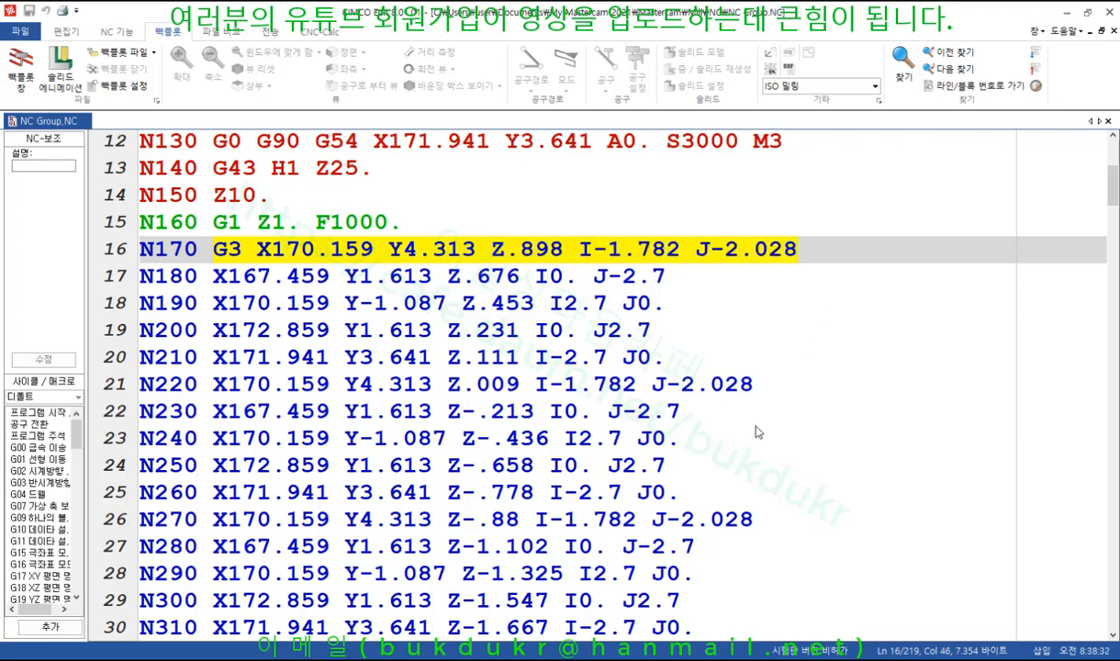
pyautogui.click(21, 68)
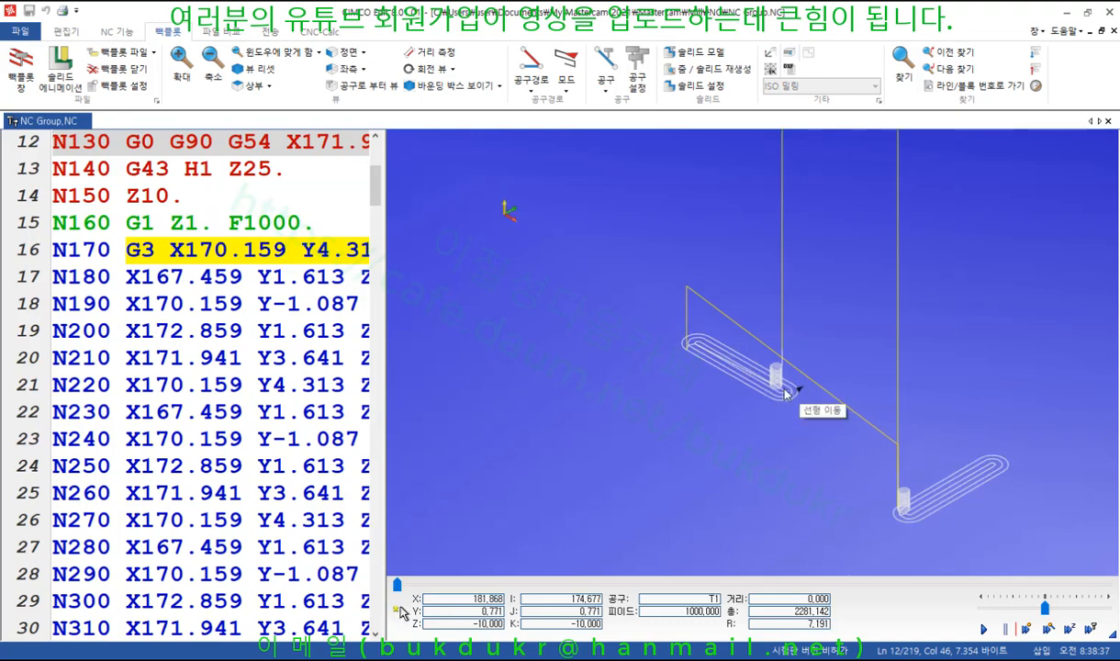
pyautogui.scroll(5, 784, 393)
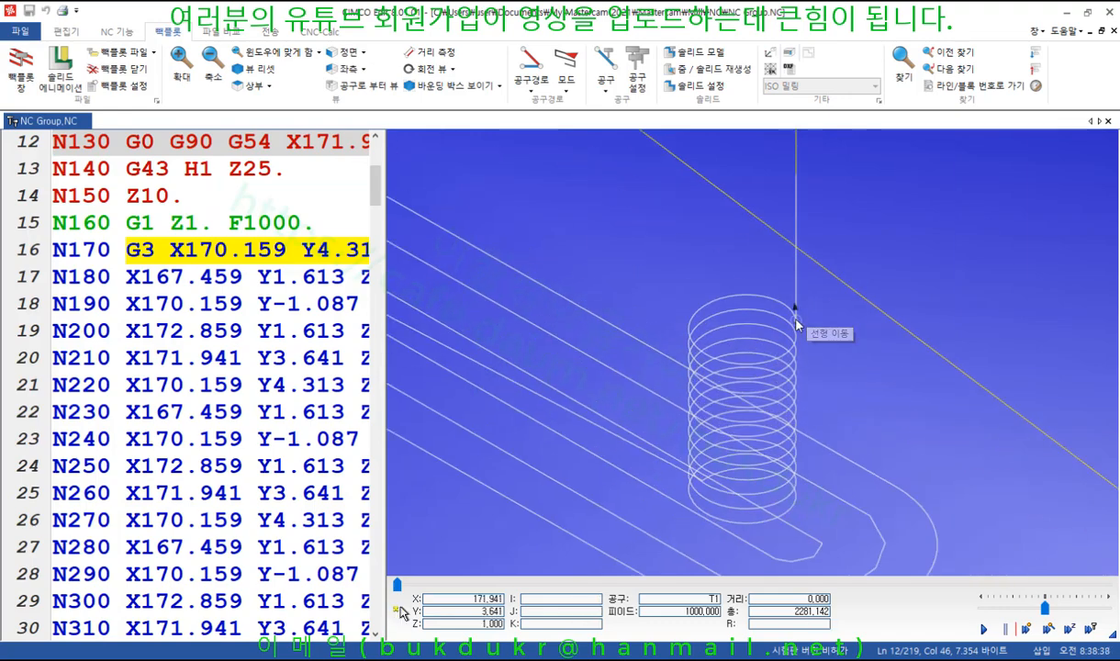
pyautogui.click(795, 321)
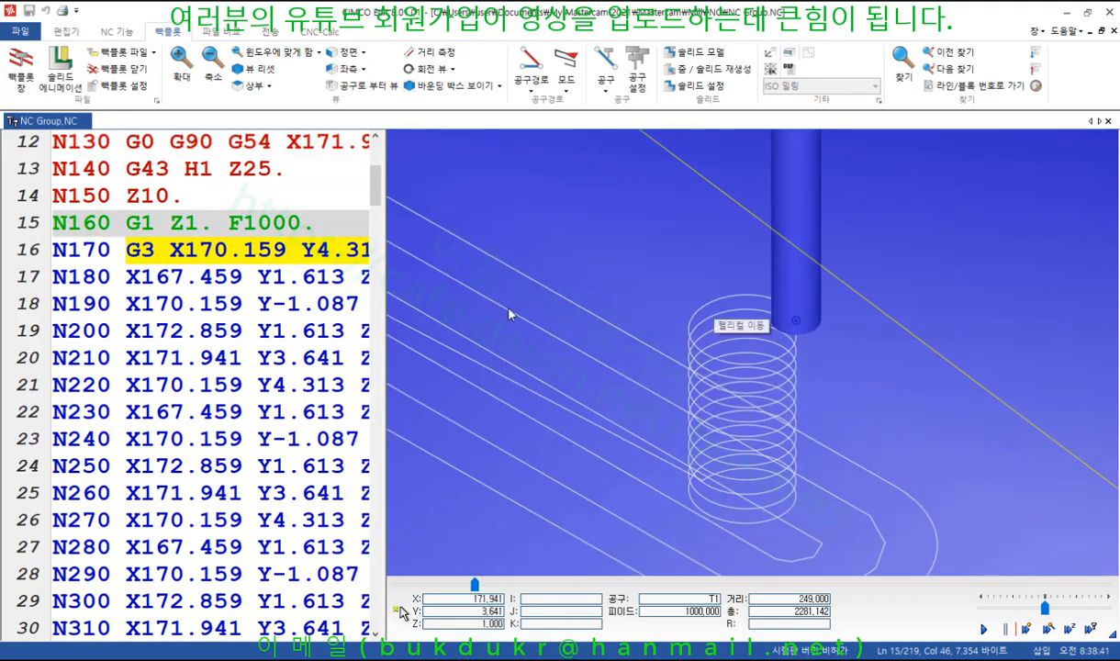
# Step through the helix blocks from N170 to N320 and follow the tool down the helical entry in the backplot
pyautogui.click(287, 261)
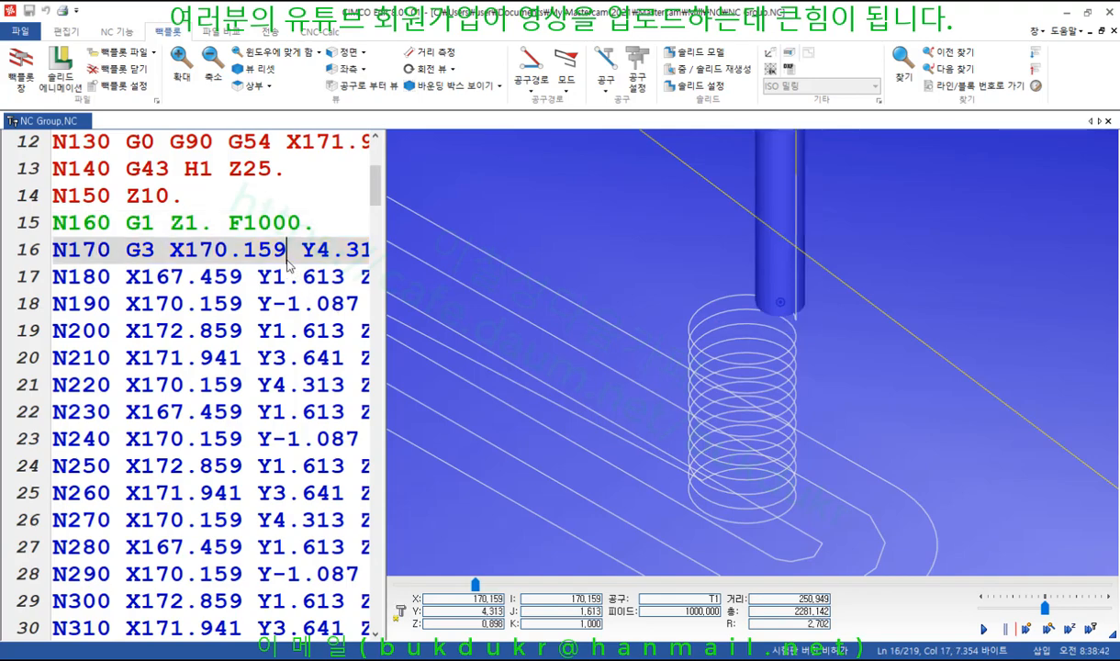
pyautogui.press('Down')
pyautogui.press('Down')
pyautogui.press('Down')
pyautogui.press('Down')
pyautogui.press('Down')
pyautogui.press('Down')
pyautogui.press('Down')
pyautogui.press('Down')
pyautogui.press('Down')
pyautogui.press('Down')
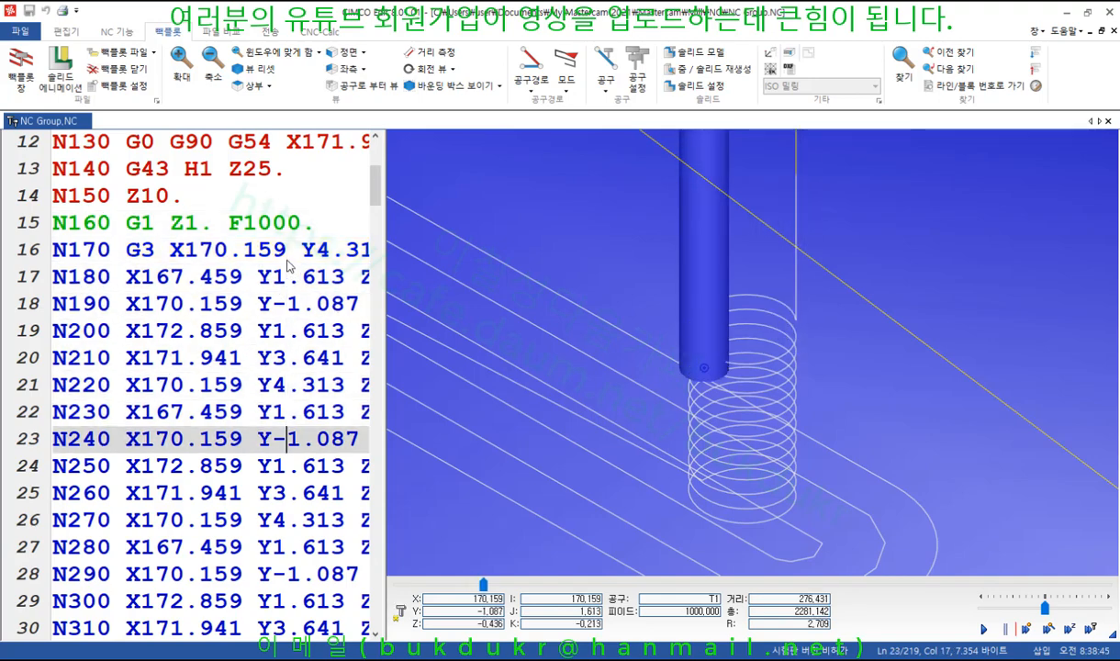
pyautogui.press('Down')
pyautogui.press('Down')
pyautogui.press('Down')
pyautogui.press('Down')
pyautogui.press('Down')
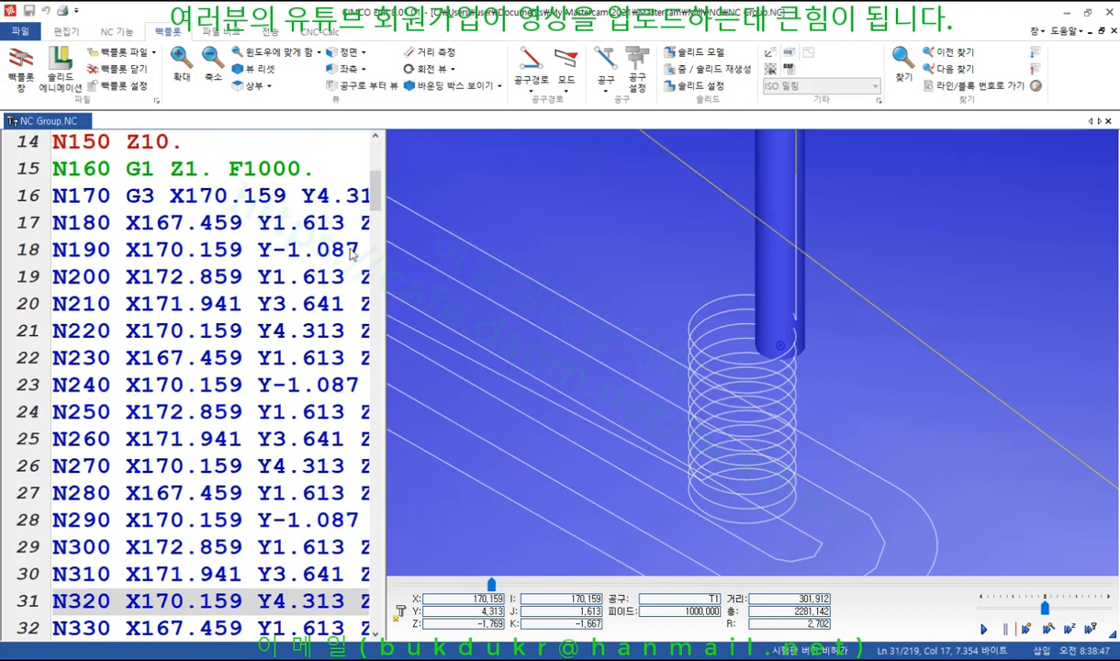
pyautogui.scroll(2, 557, 279)
pyautogui.scroll(-3, 620, 267)
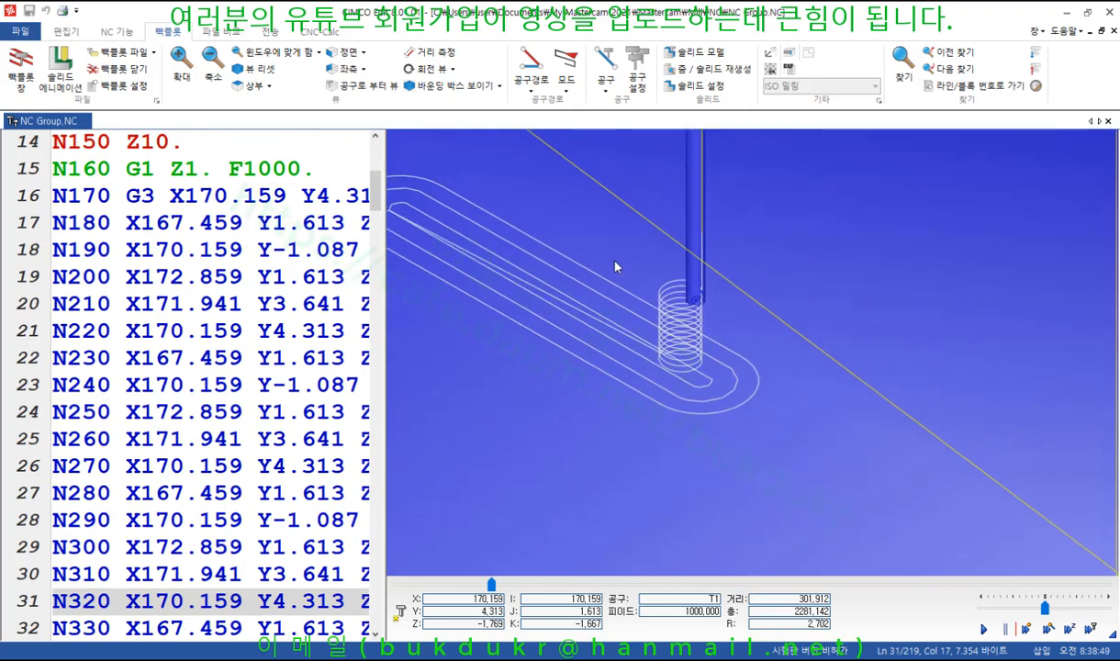
pyautogui.scroll(2, 682, 309)
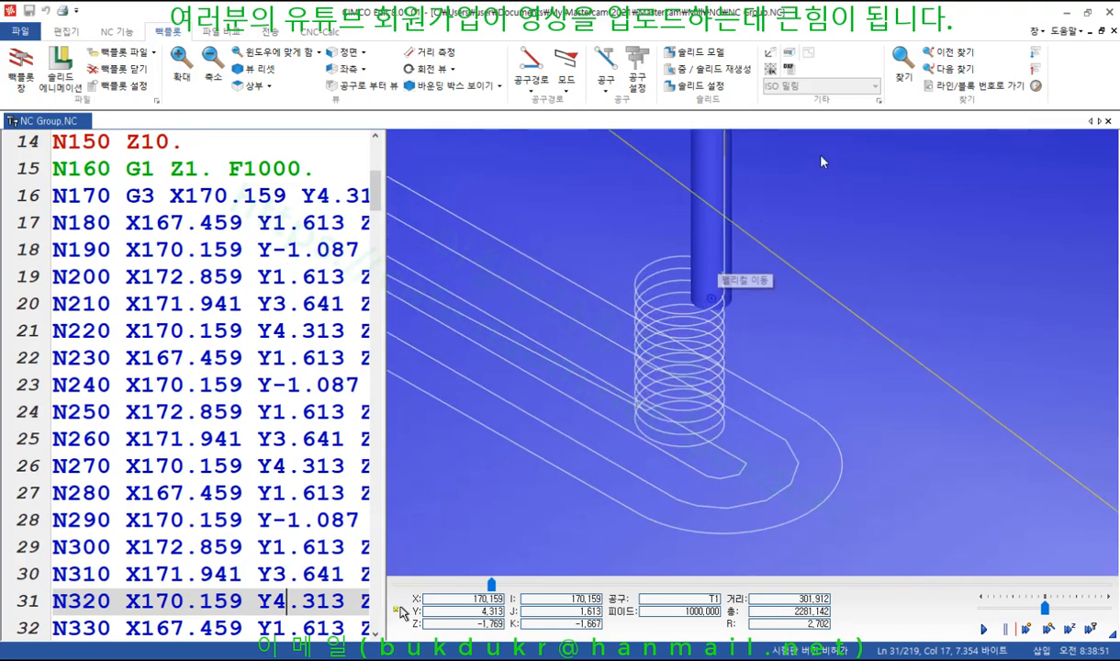
# Switch back to Mastercam 2021 and review the third pocket's helix entry parameters against its displayed toolpath
pyautogui.click(1066, 13)
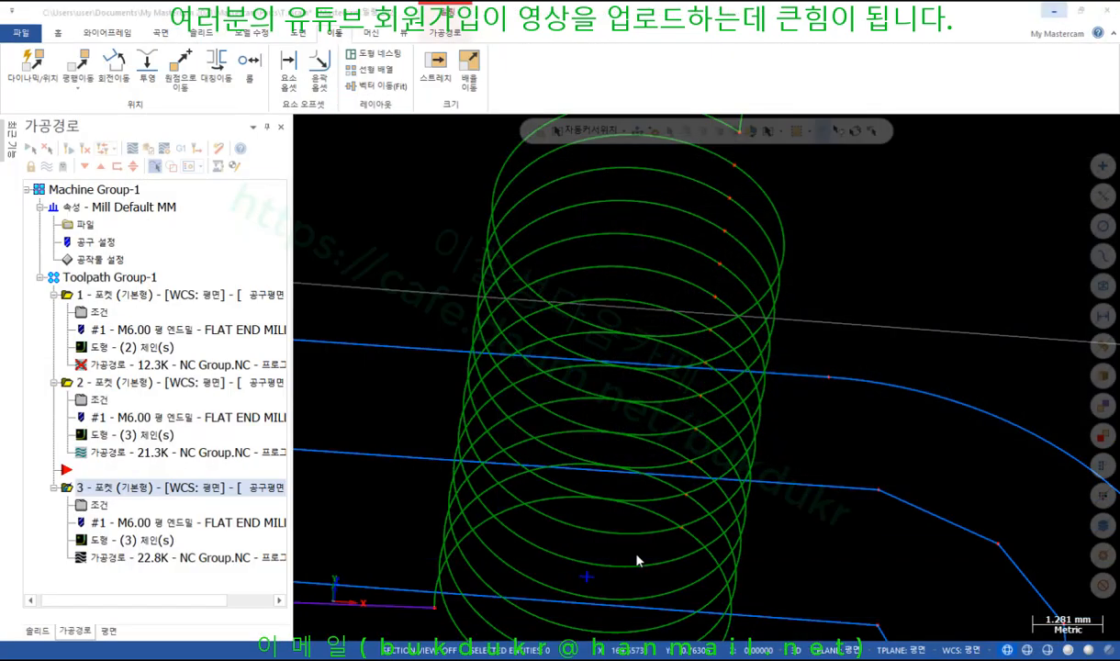
pyautogui.scroll(-3, 748, 318)
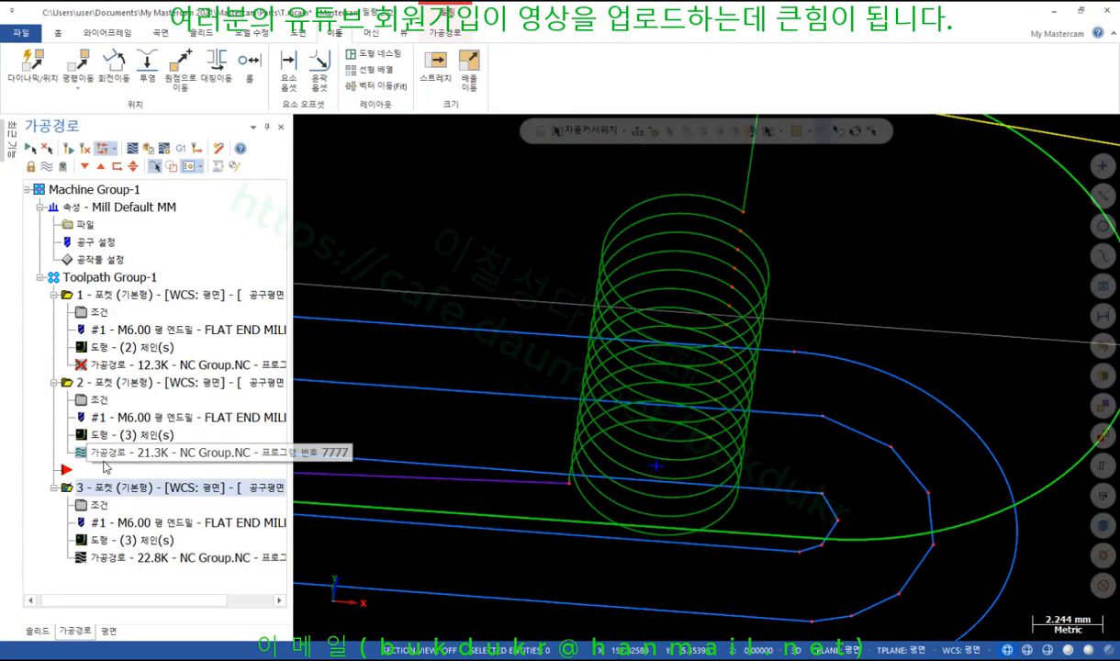
pyautogui.click(103, 504)
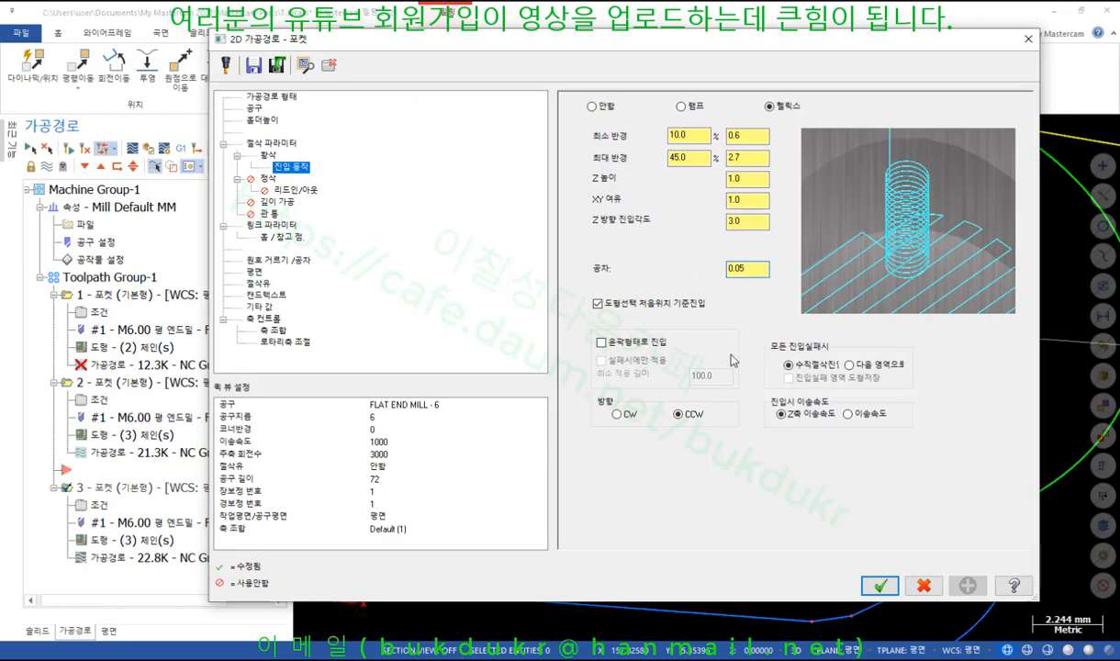
pyautogui.click(879, 584)
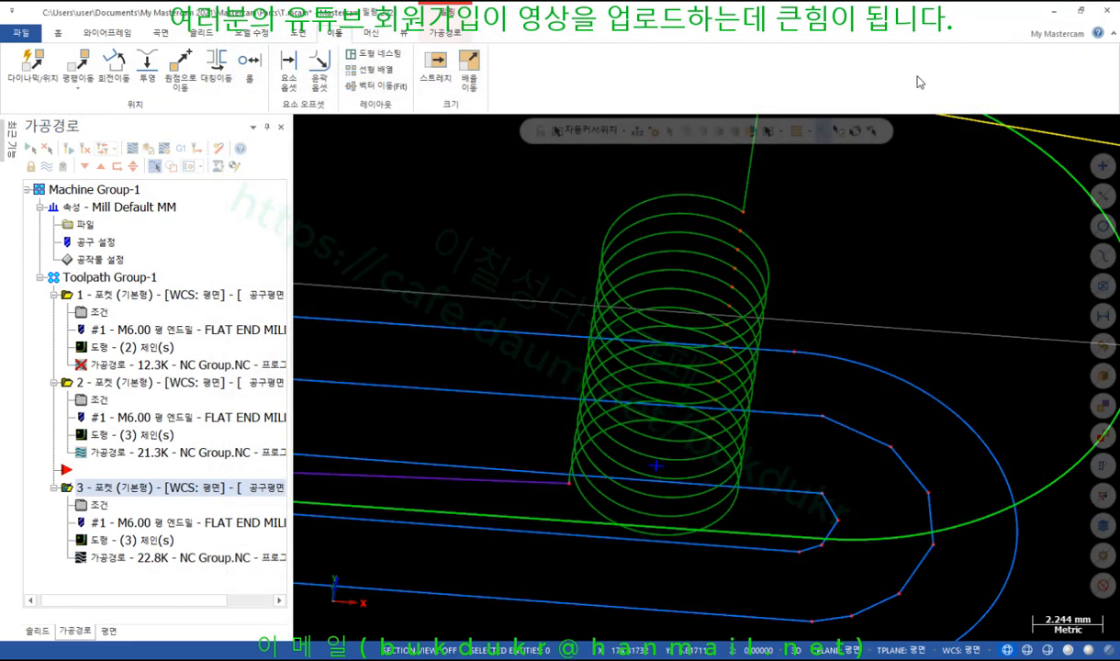
# Minimize the open windows, move the Mastercam X9 shortcut from the 기타 folder to the desktop and launch Mastercam X9
pyautogui.click(1052, 13)
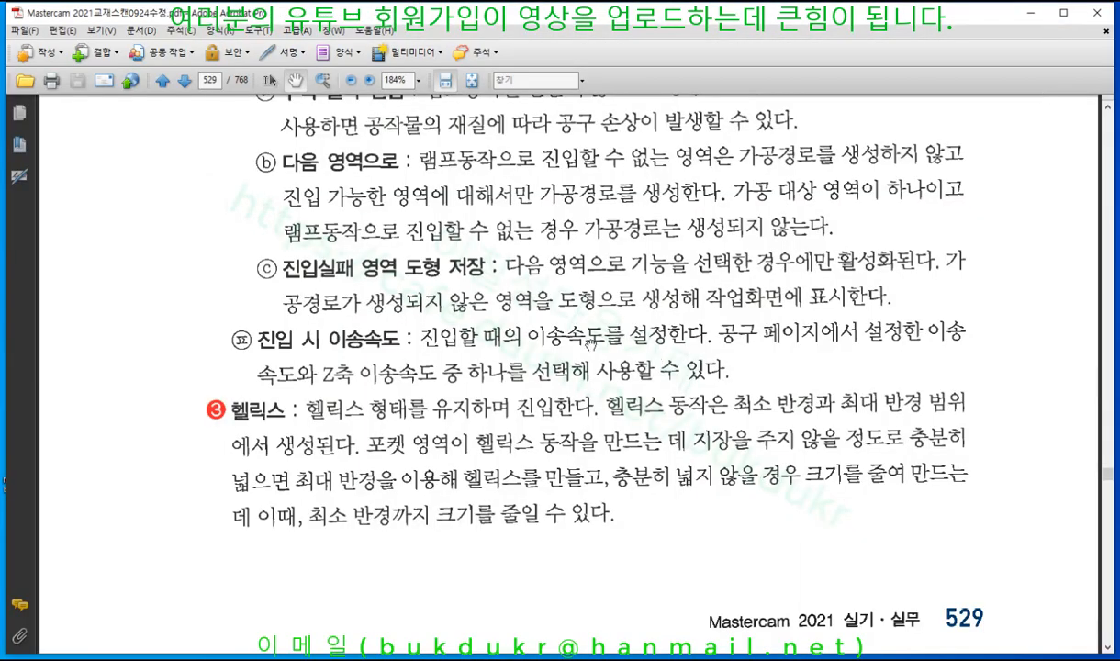
pyautogui.click(1054, 9)
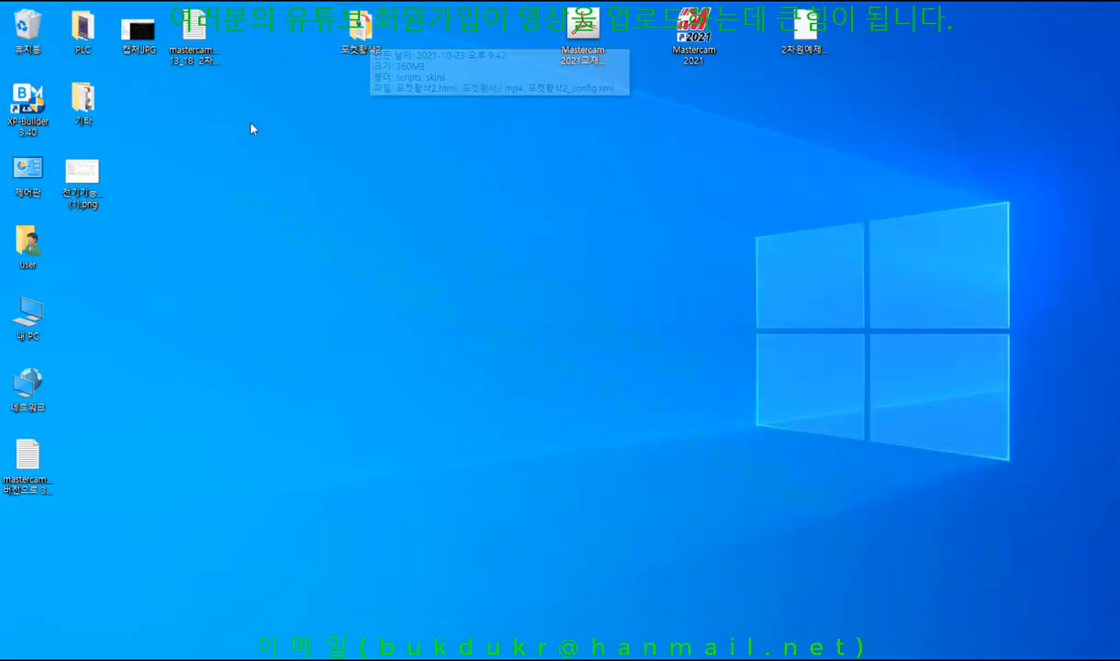
pyautogui.doubleClick(83, 101)
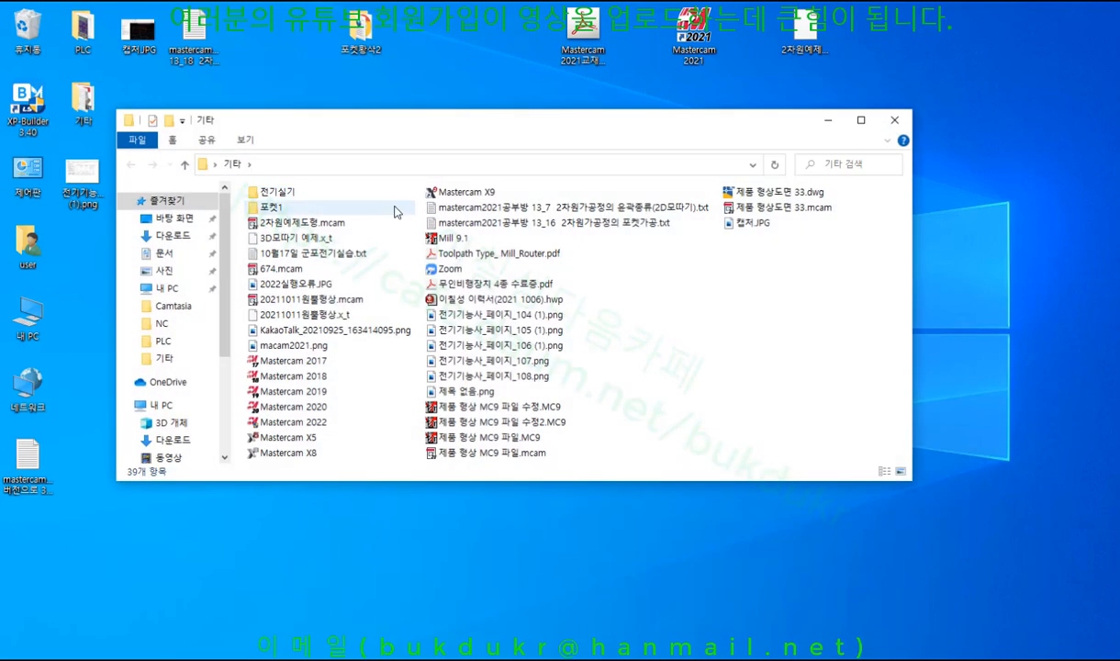
pyautogui.moveTo(463, 192); pyautogui.dragTo(472, 39)
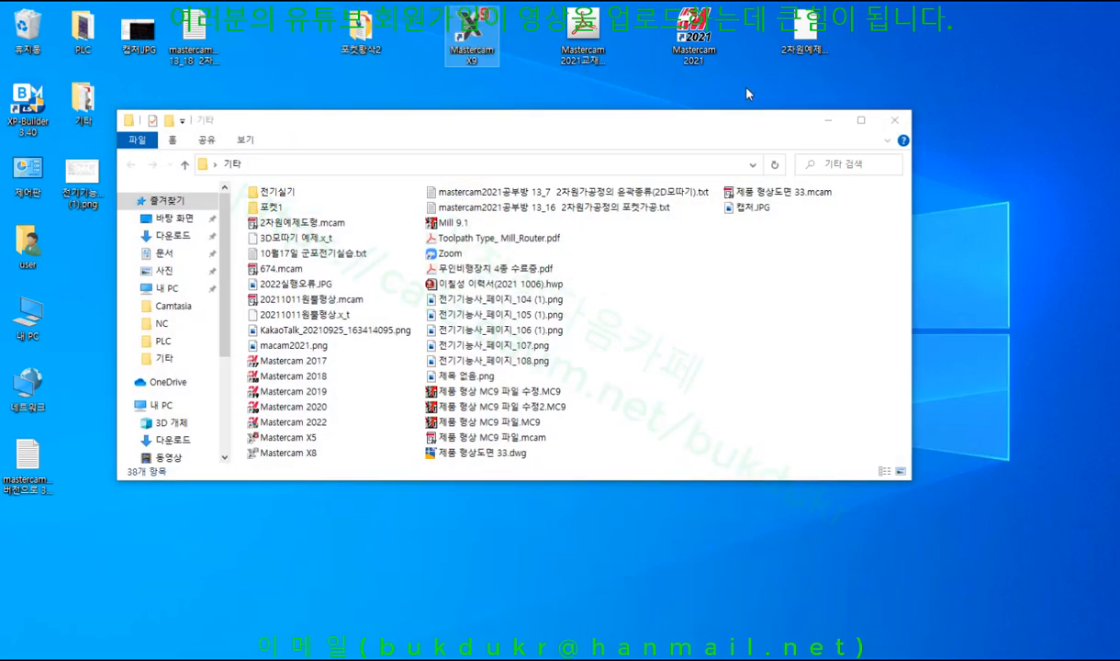
pyautogui.click(893, 119)
pyautogui.doubleClick(482, 35)
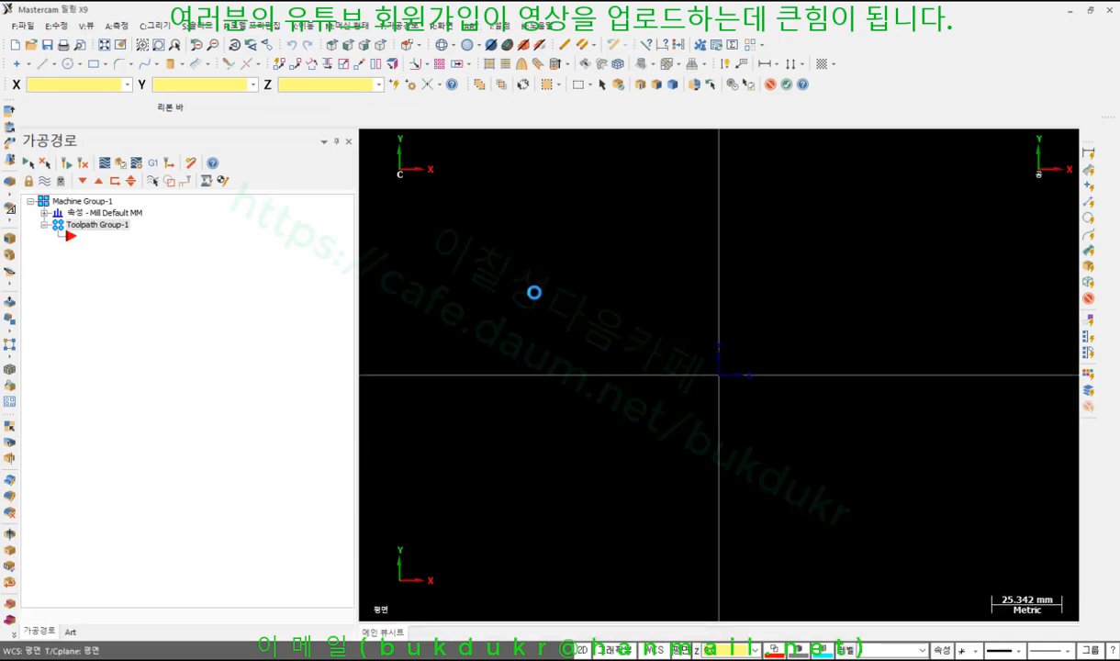
# Draw a rectangle about 167.1 mm wide and 108.2 mm high around the origin
pyautogui.click(93, 63)
pyautogui.click(499, 206)
pyautogui.click(962, 506)
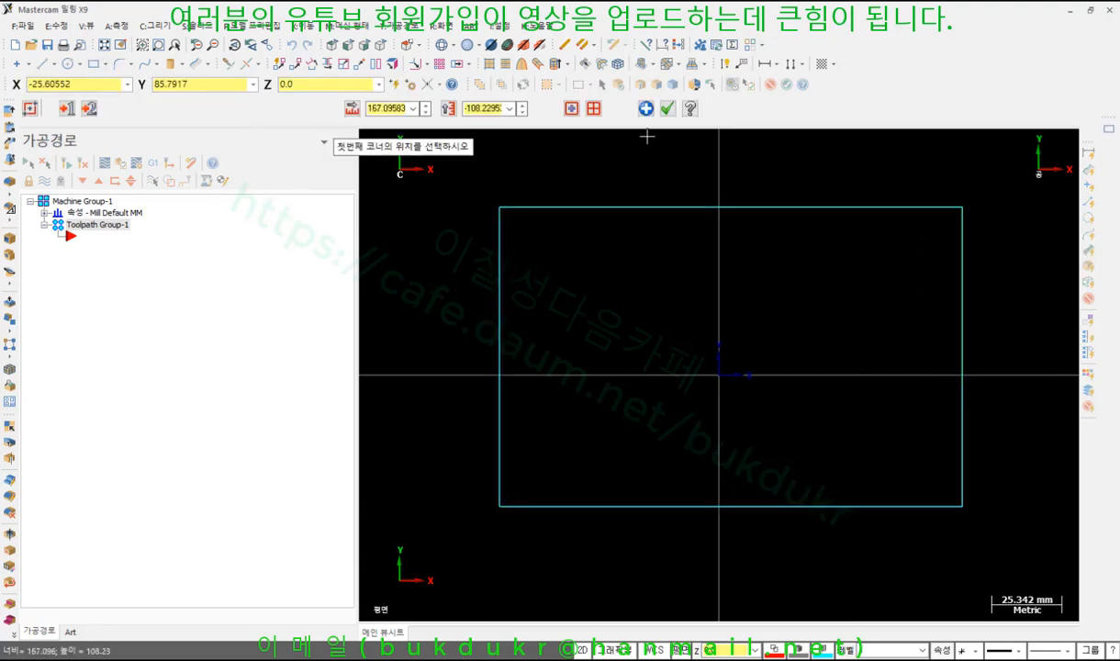
pyautogui.click(666, 108)
# Create a 포켓 가공 toolpath on the rectangle chain and choose the 5.00 CENTER DRILL from the tool library
pyautogui.click(402, 26)
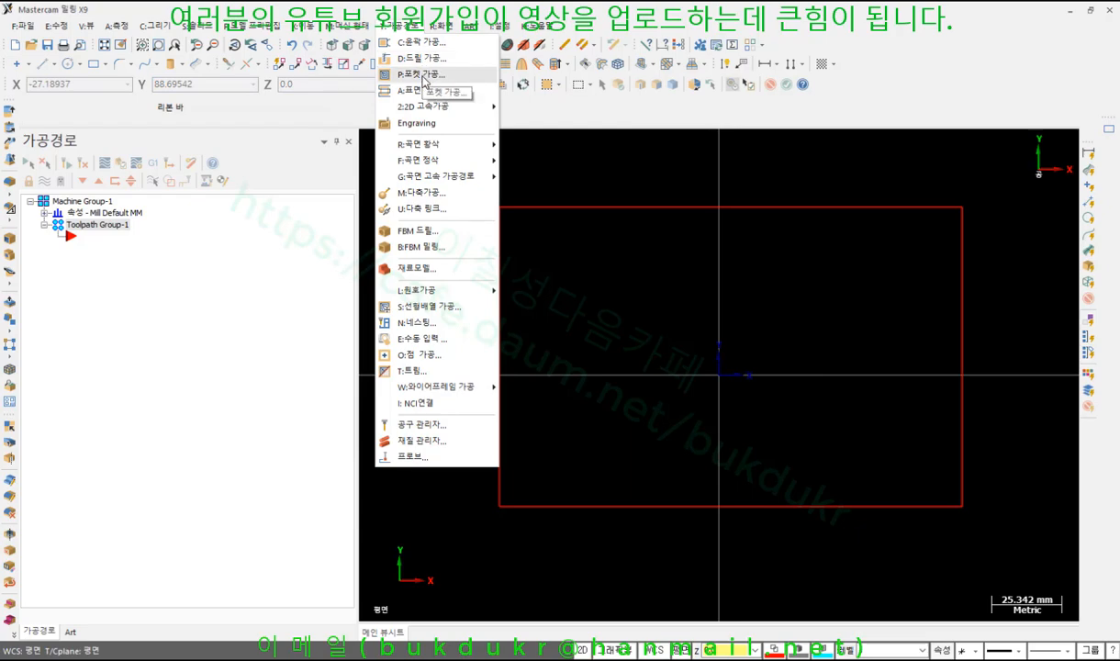
pyautogui.click(422, 73)
pyautogui.click(636, 206)
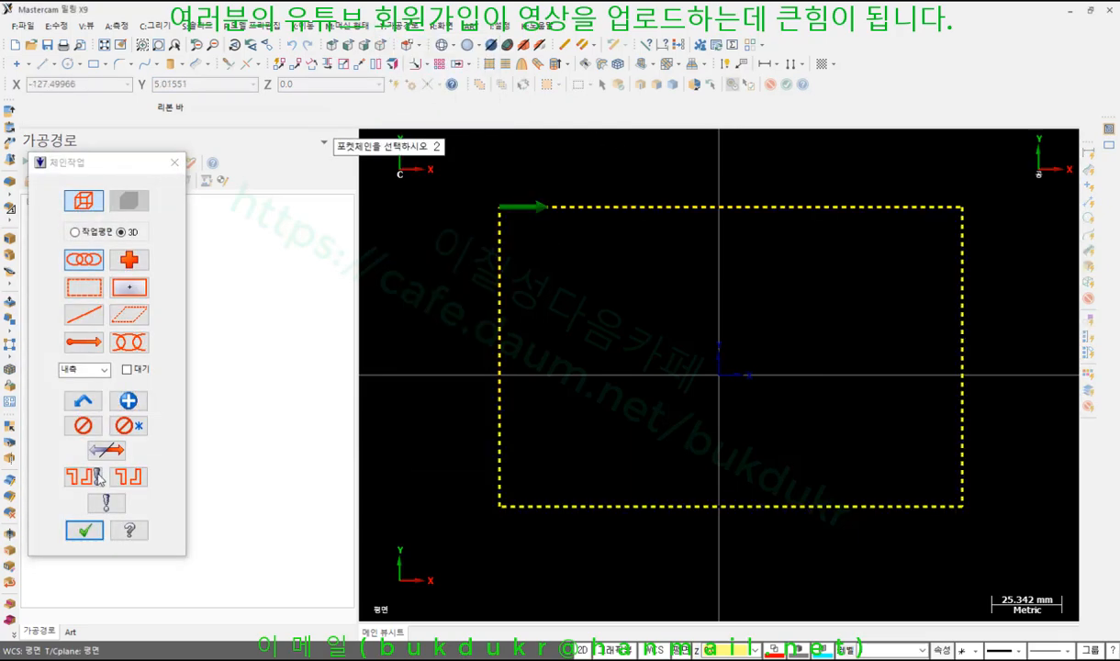
pyautogui.click(83, 529)
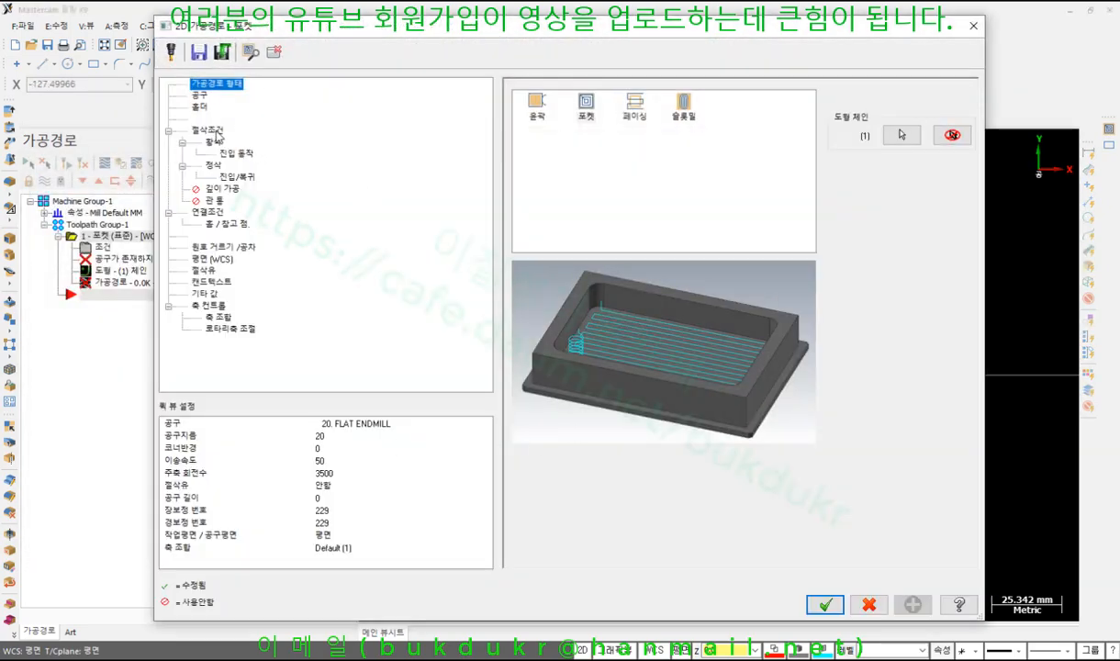
pyautogui.click(200, 95)
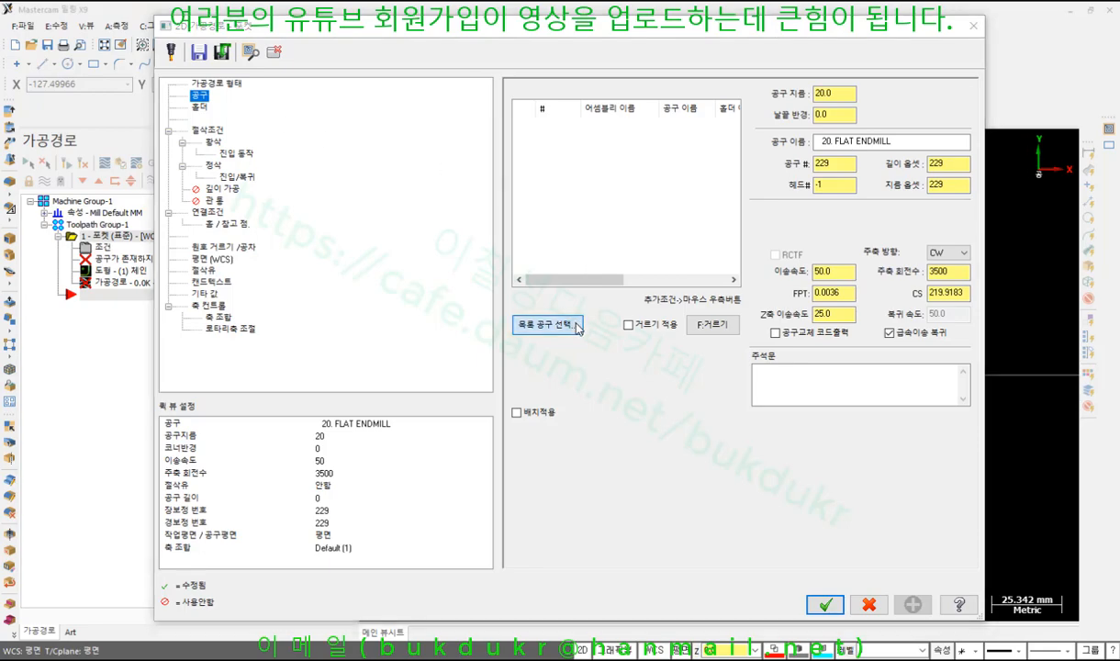
pyautogui.doubleClick(234, 332)
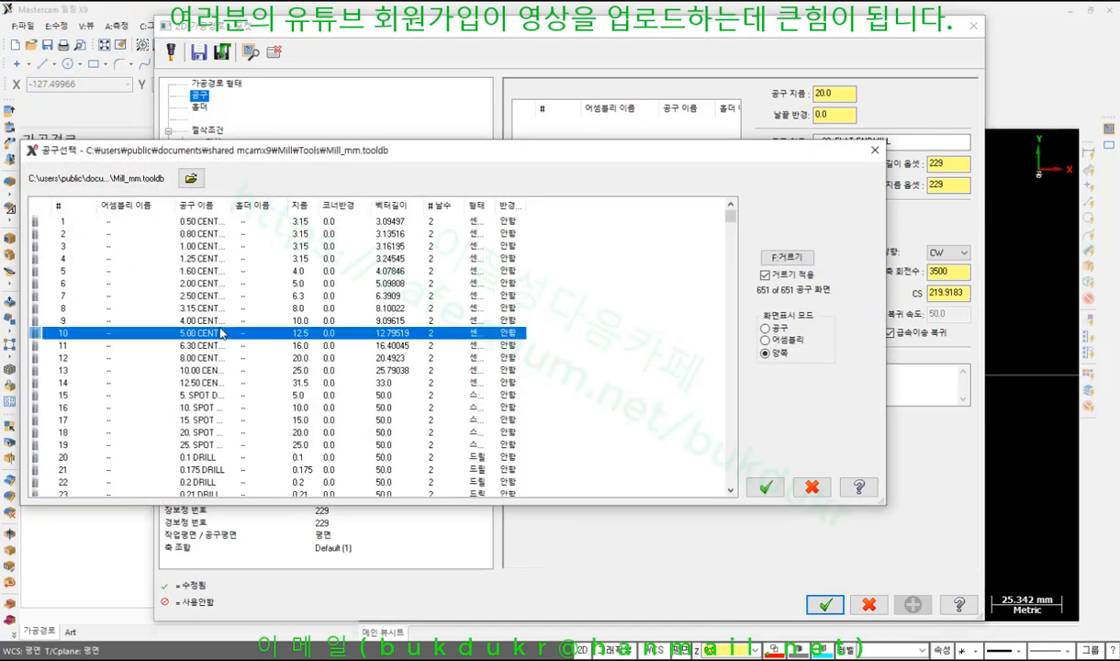
# Review the pocket's cutting conditions and its helix entry settings, especially the tolerance and 도형선택 처음위치 기준진입
pyautogui.click(212, 132)
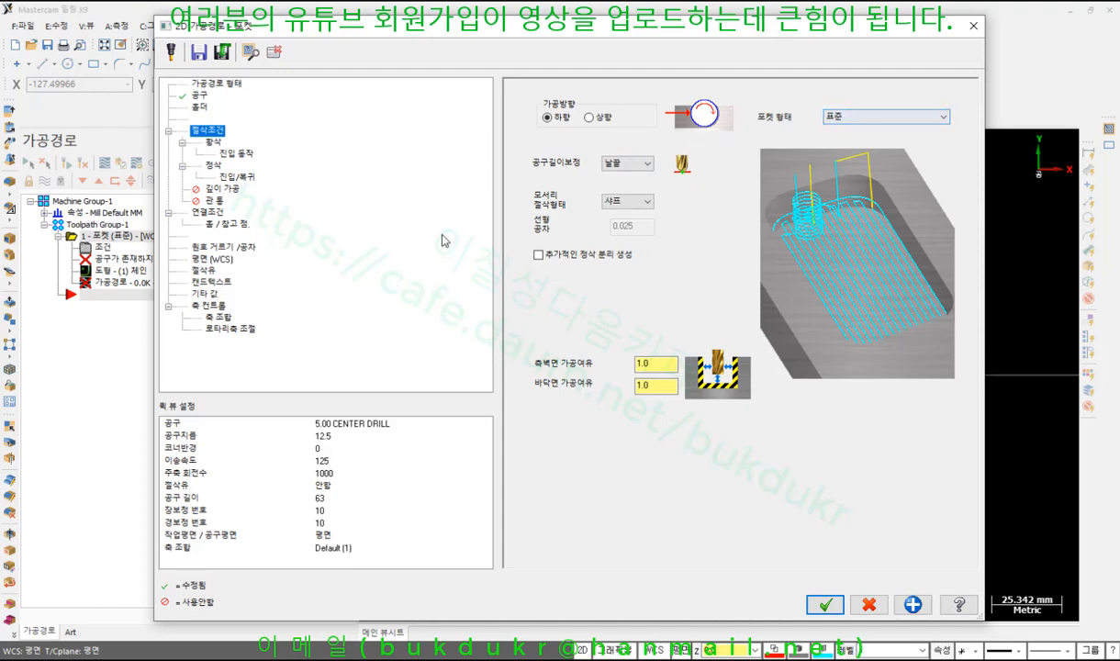
pyautogui.click(229, 153)
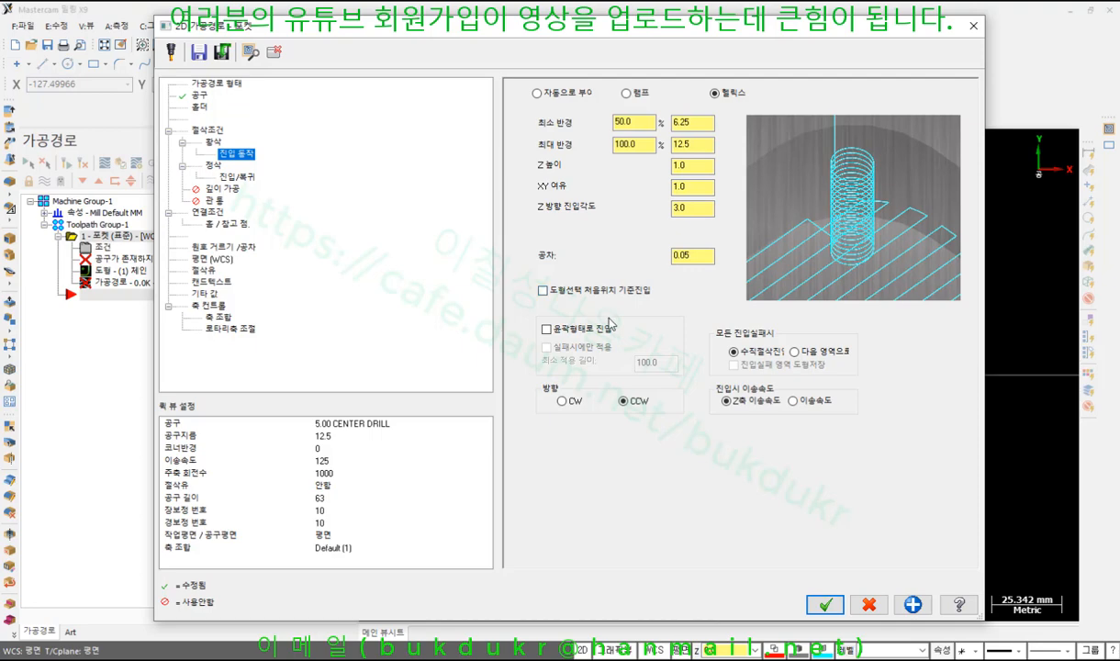
pyautogui.click(704, 256)
pyautogui.click(600, 293)
pyautogui.click(700, 255)
# Set the pocket's machining depth (가공깊이) to -10 and generate the toolpath
pyautogui.click(211, 211)
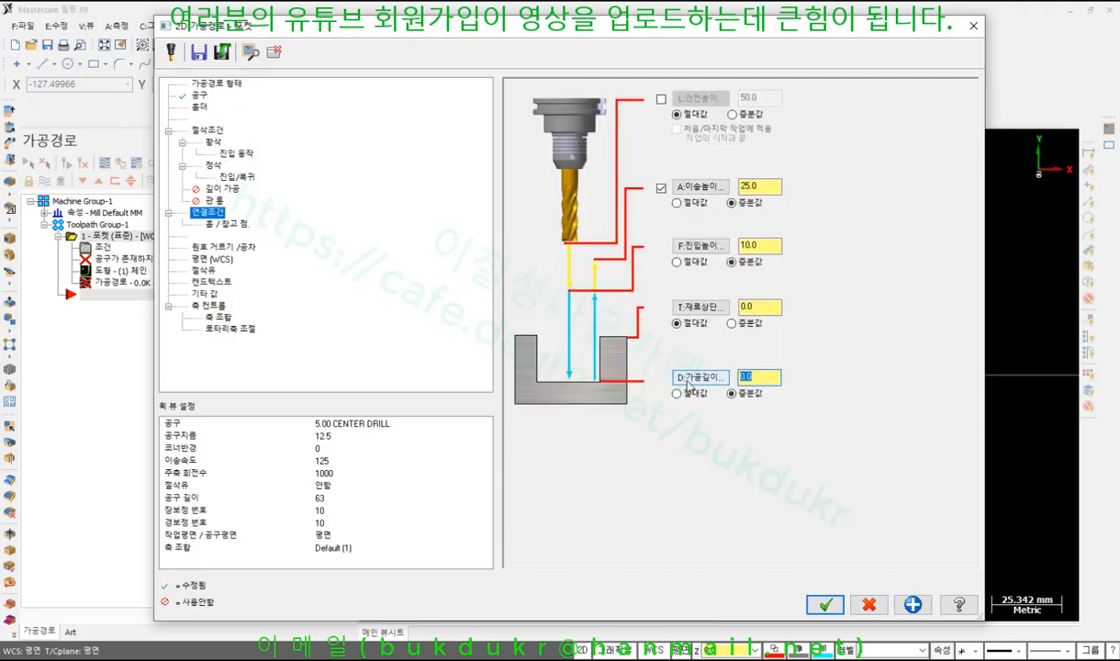
pyautogui.write('-10')
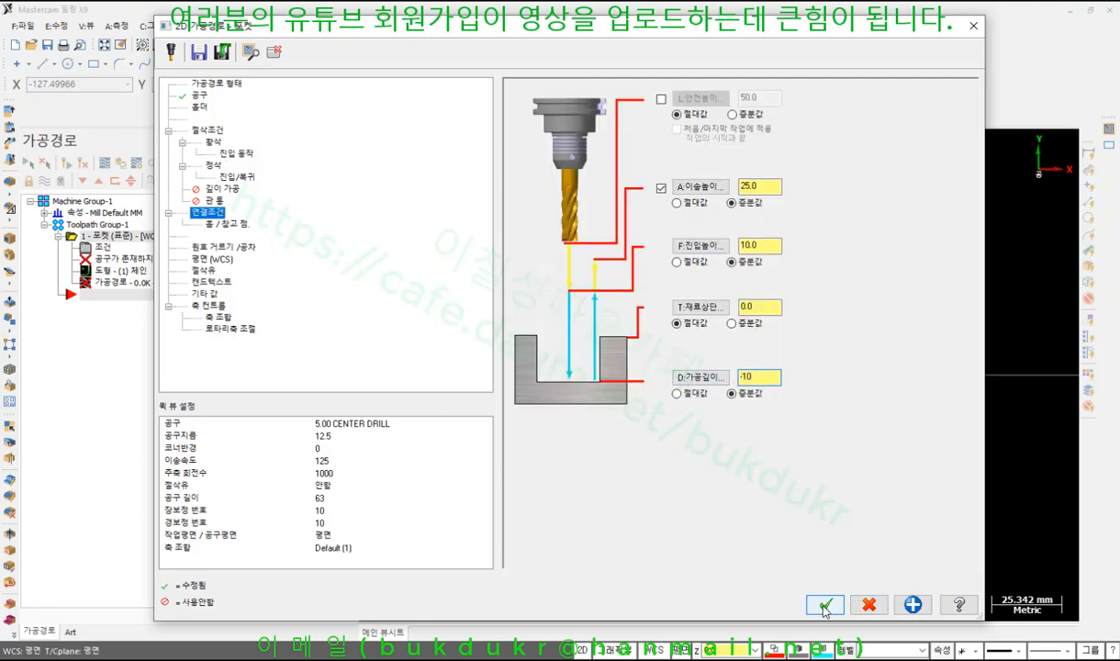
pyautogui.press('Return')
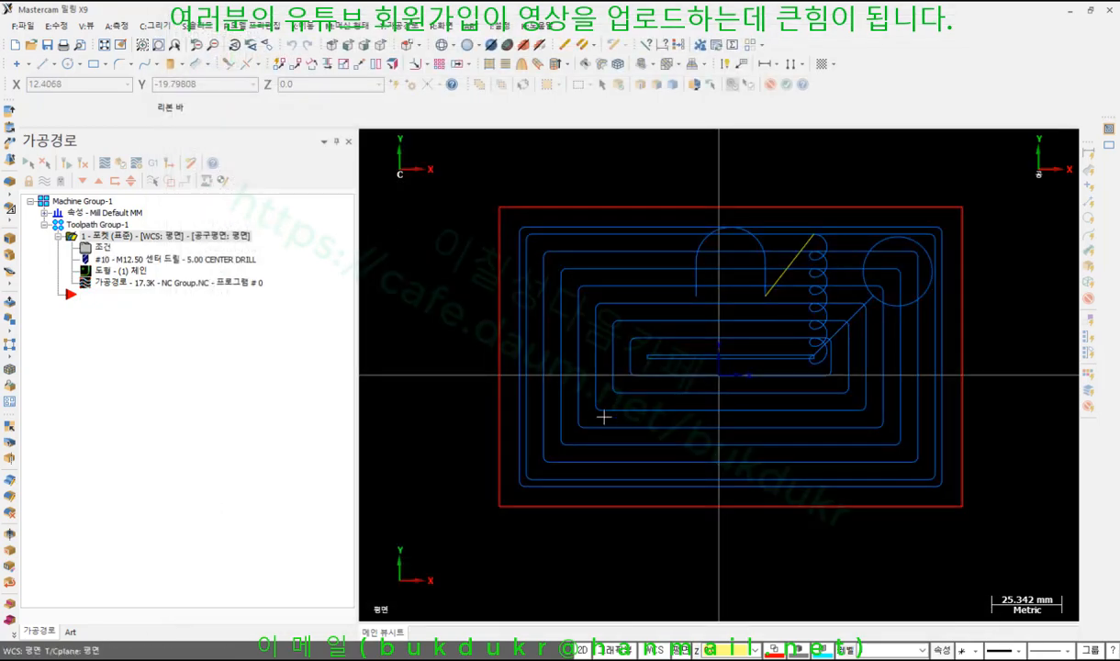
# Inspect the helical entry in 3D, backplot the pocket part of the way and examine the helix points up close
pyautogui.moveTo(603, 418); pyautogui.dragTo(842, 232, button='middle')
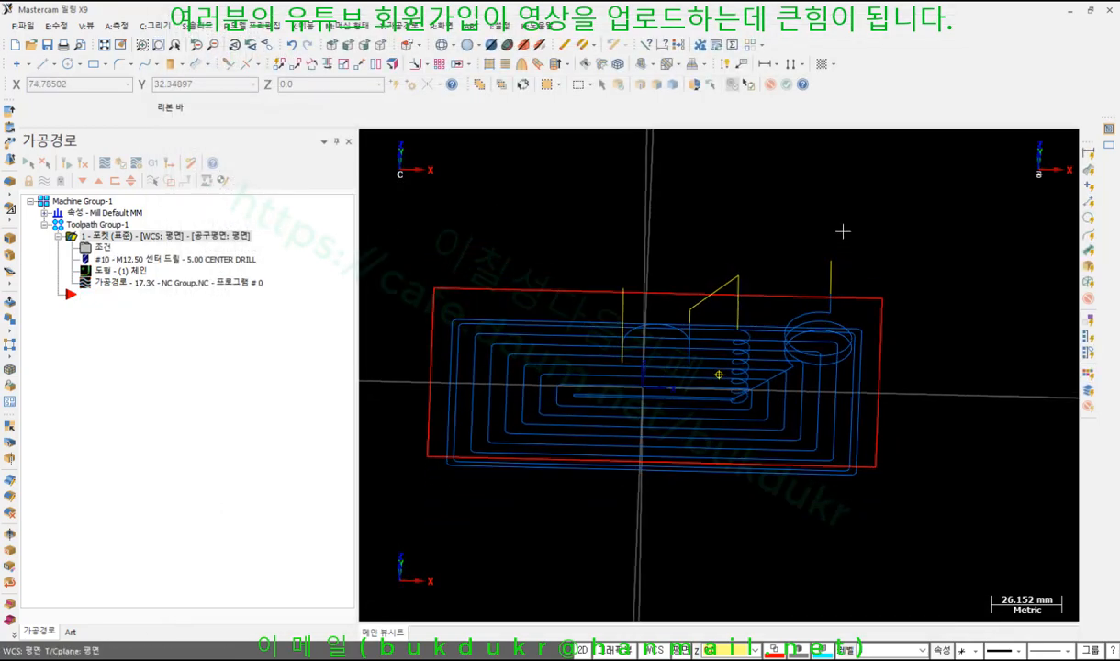
pyautogui.scroll(6, 808, 339)
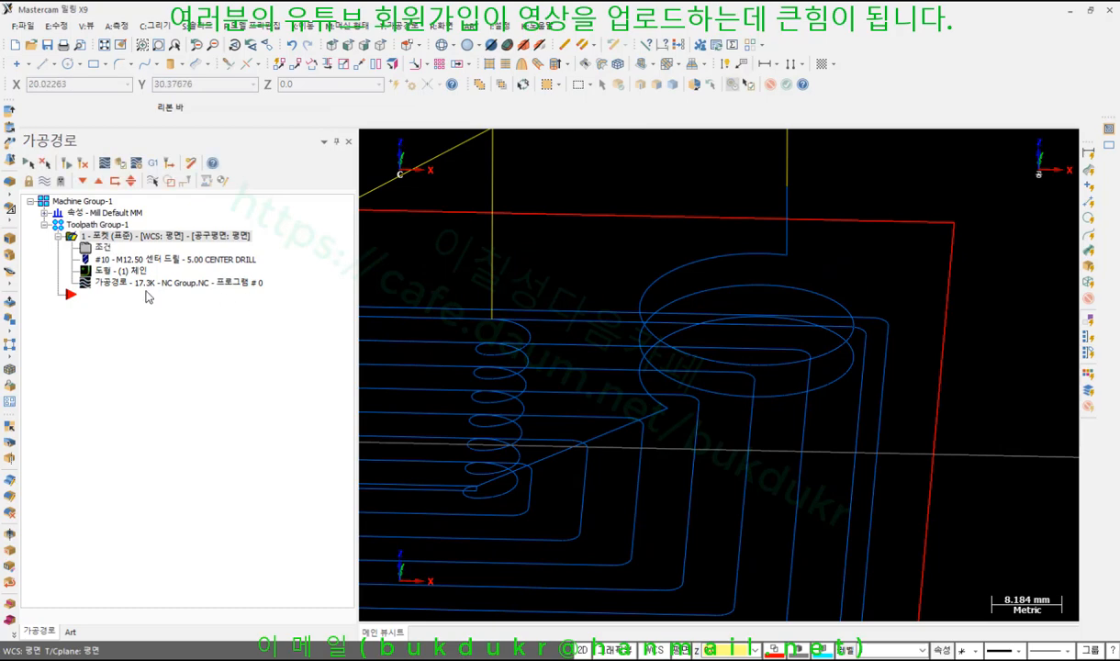
pyautogui.click(91, 280)
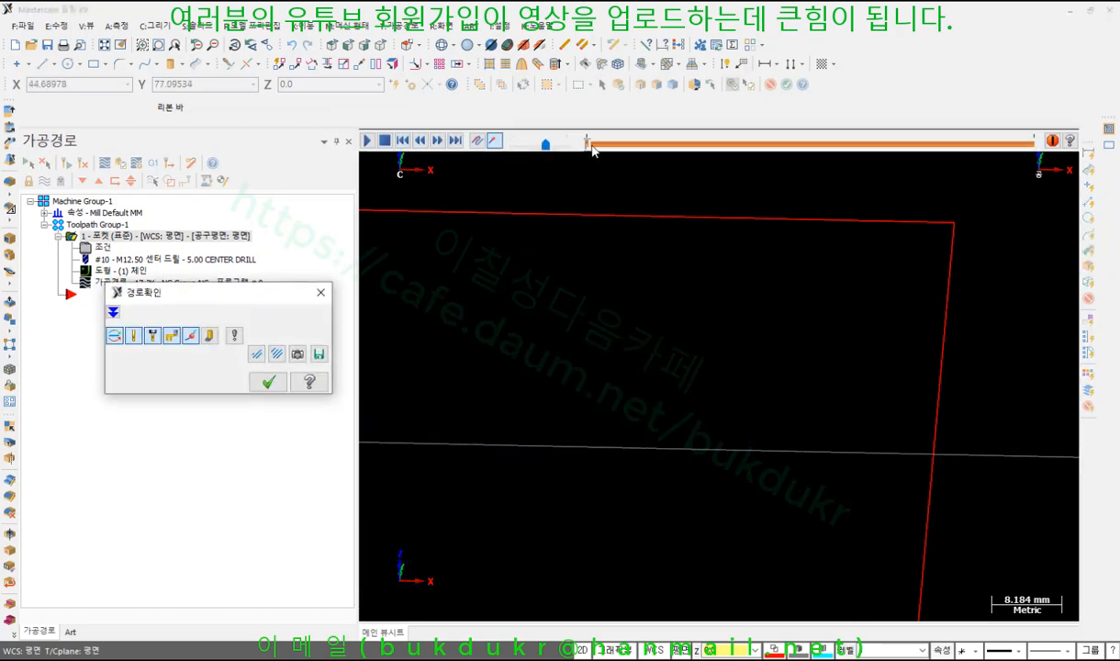
pyautogui.moveTo(588, 143); pyautogui.dragTo(631, 143)
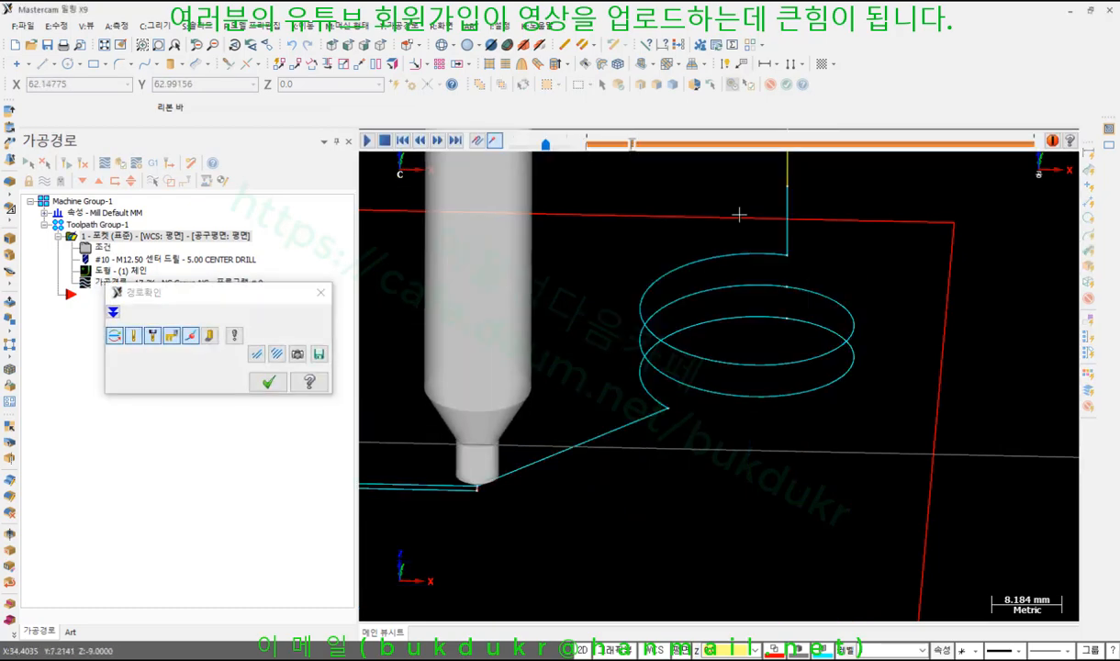
pyautogui.scroll(6, 845, 325)
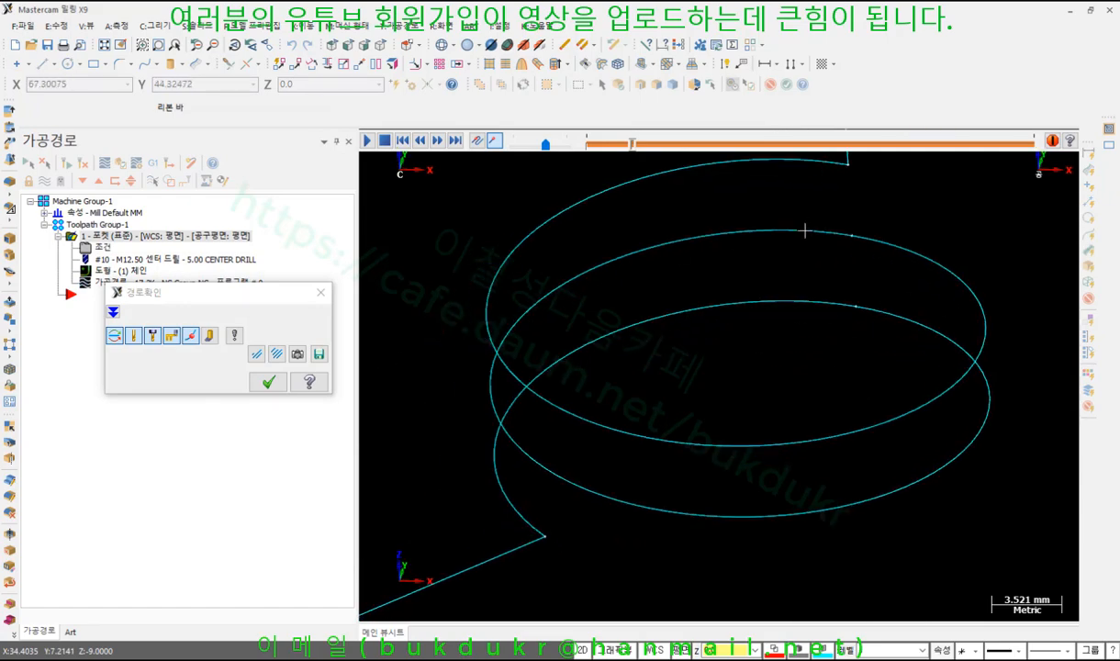
# Leave the backplot and examine the pocket's helical entry and its end points up close in 3D
pyautogui.click(268, 382)
pyautogui.scroll(-5, 706, 370)
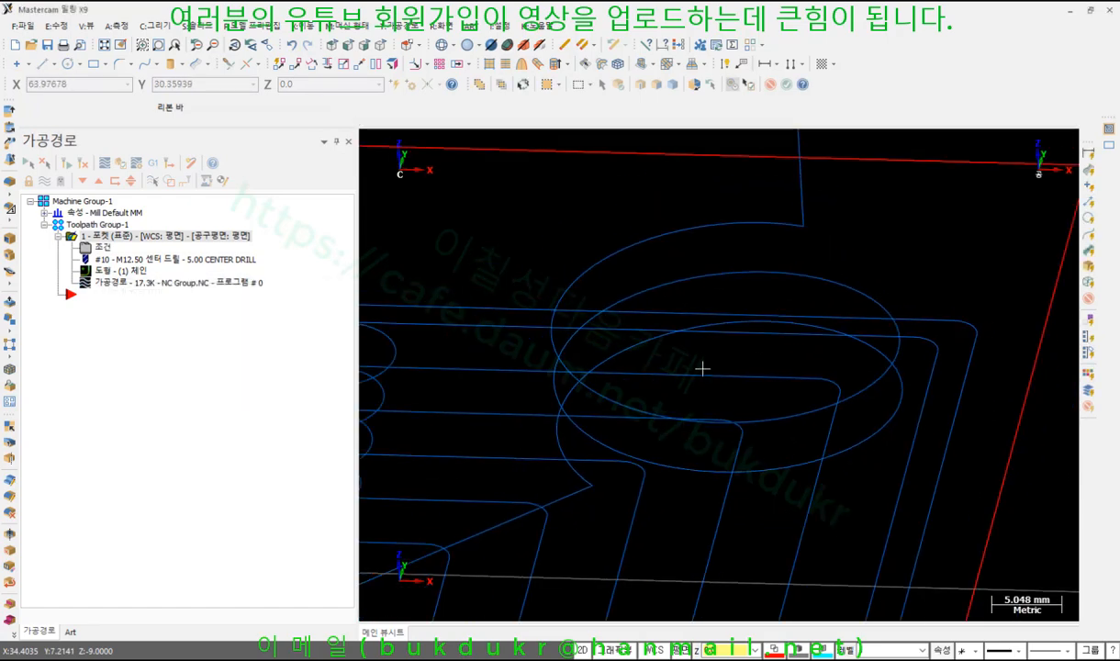
pyautogui.scroll(2, 769, 285)
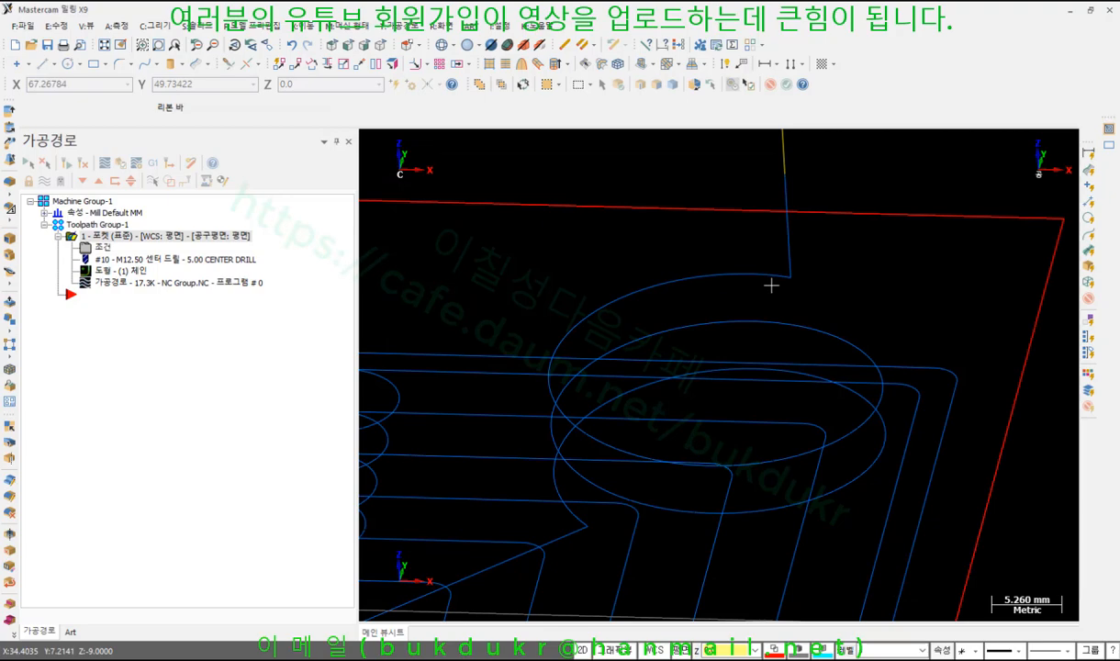
pyautogui.scroll(-1, 735, 305)
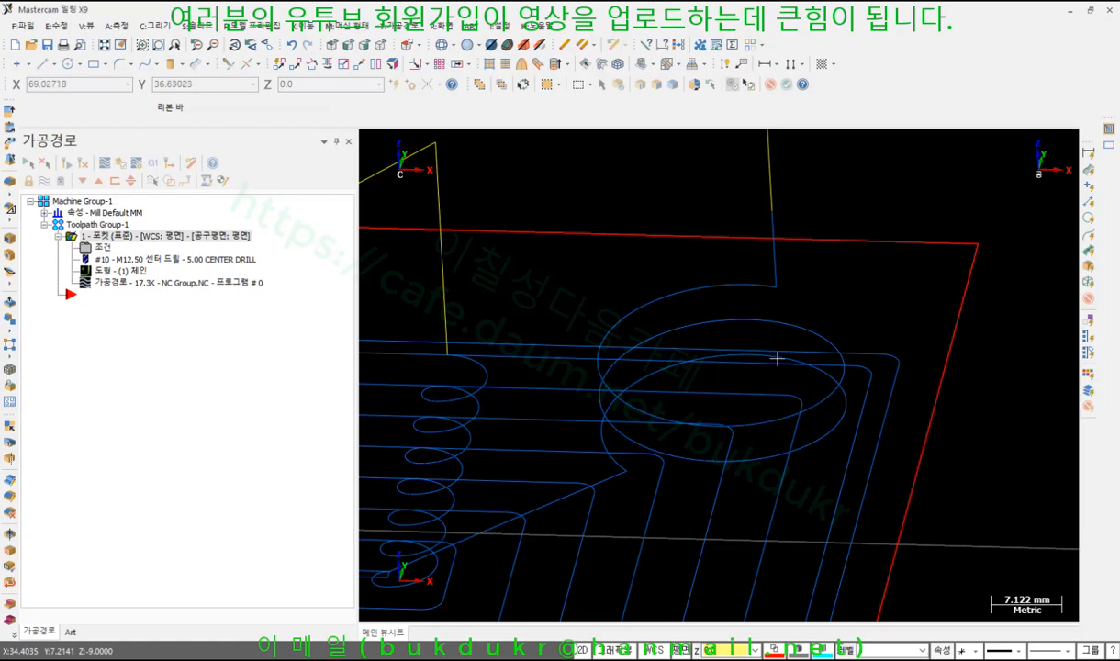
pyautogui.scroll(2, 780, 307)
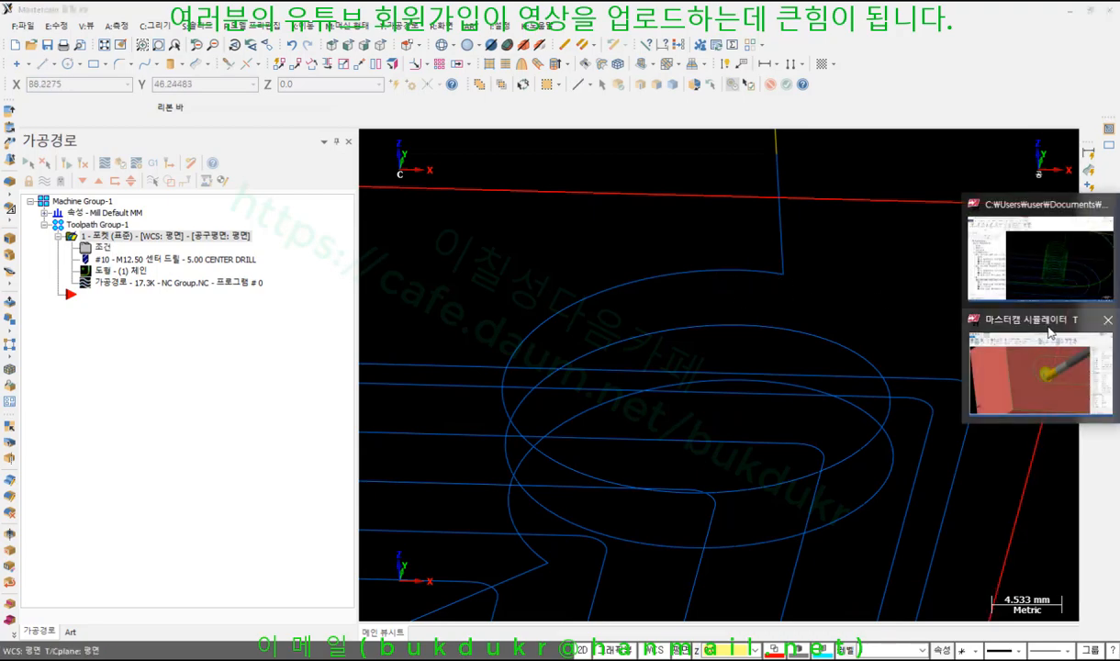
# Switch to the Mastercam 2021 part and examine the points along its pocket's helical entry up close
pyautogui.click(1022, 298)
pyautogui.scroll(-2, 729, 343)
pyautogui.moveTo(729, 342); pyautogui.dragTo(692, 277, button='middle')
pyautogui.scroll(2, 707, 204)
pyautogui.scroll(2, 708, 205)
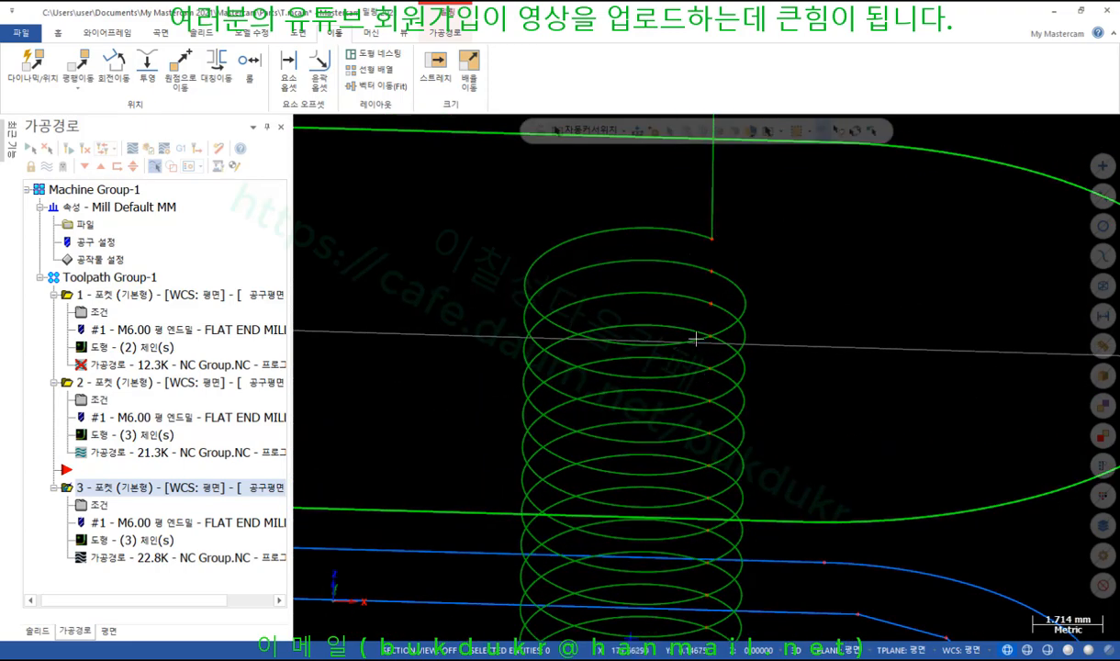
# Enable 윤곽형태로 진입 in the entry motion of pocket operation 3 and regenerate its toolpath
pyautogui.click(92, 504)
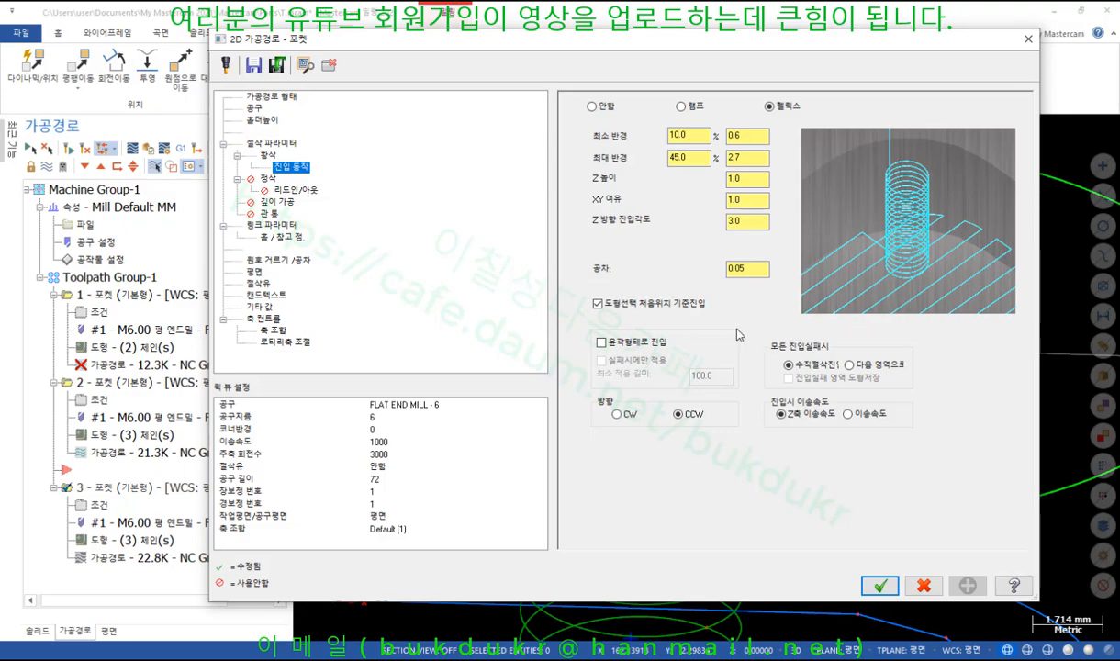
pyautogui.click(754, 271)
pyautogui.moveTo(754, 274); pyautogui.dragTo(708, 279)
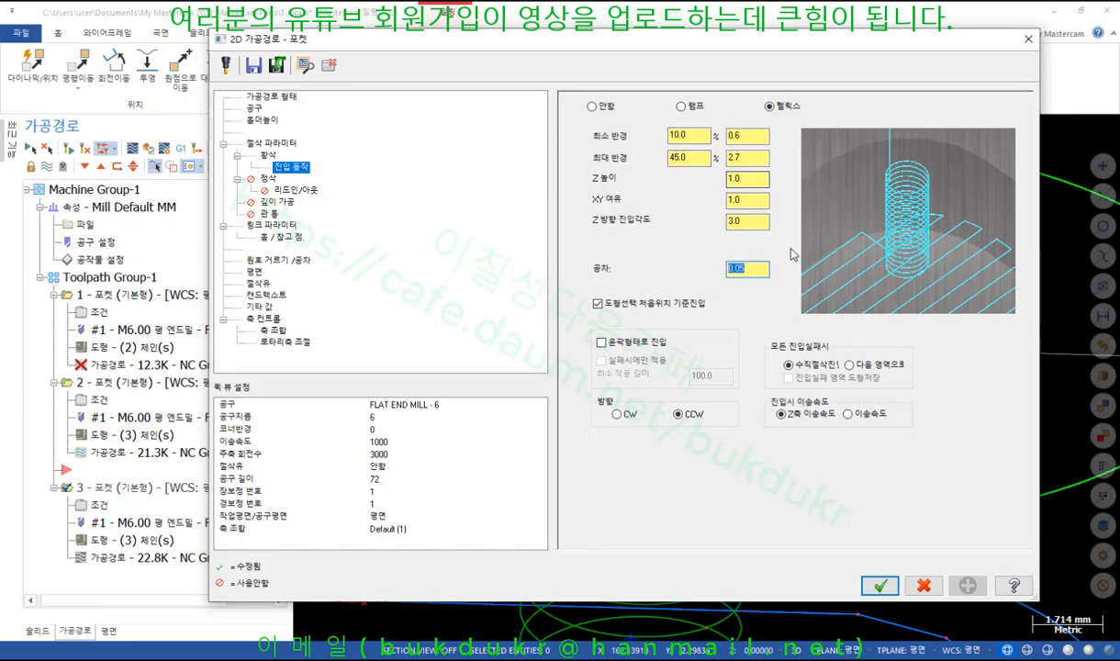
pyautogui.click(598, 303)
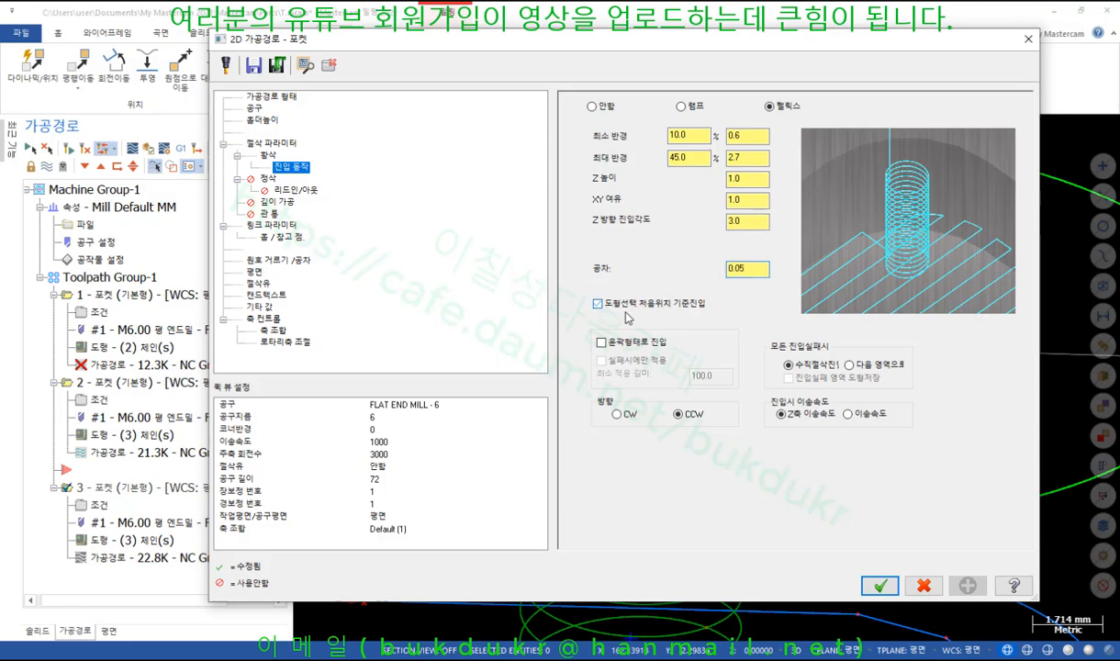
pyautogui.click(601, 342)
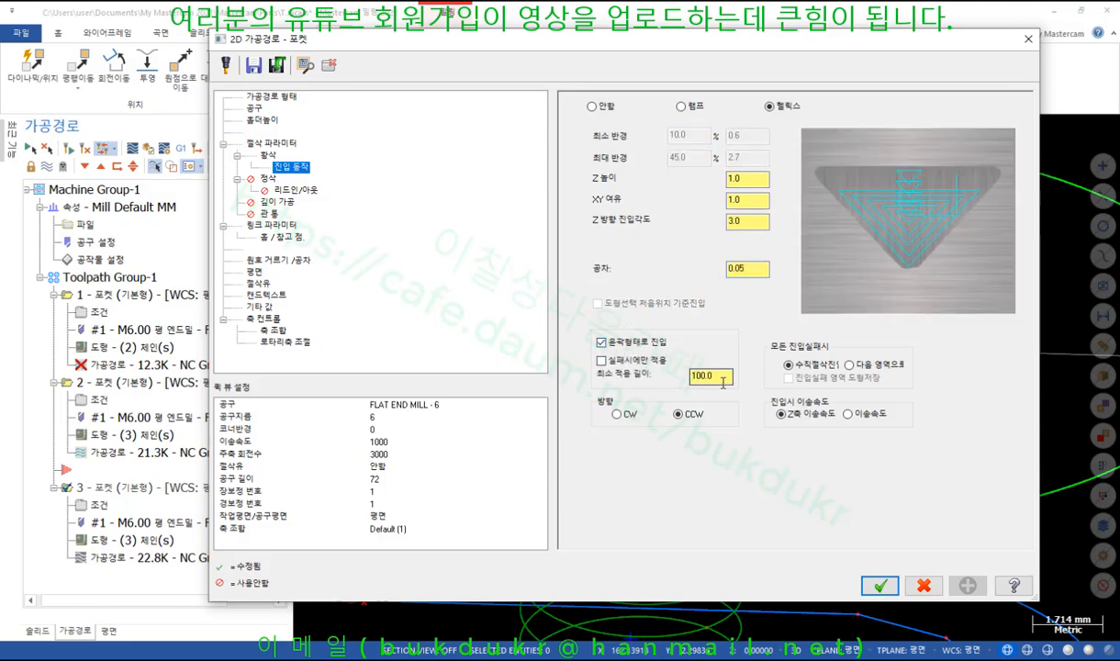
pyautogui.click(878, 584)
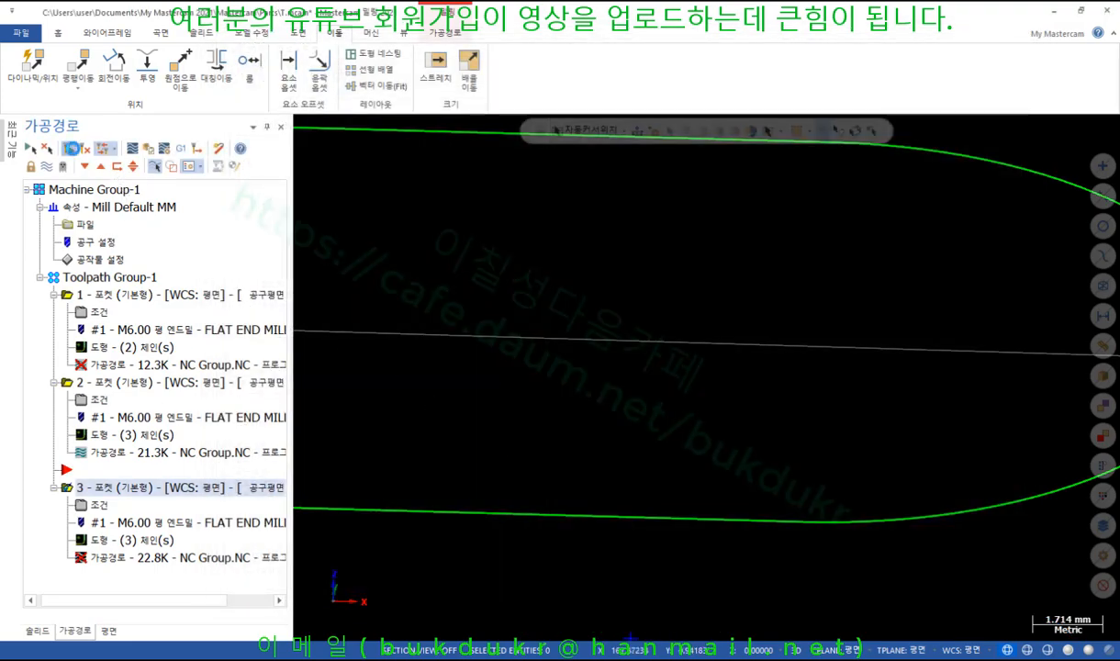
# Inspect the contour-following entry of pocket operation 3 in 3D and backplot it through the entry into the first cut
pyautogui.scroll(-4, 957, 350)
pyautogui.scroll(-6, 925, 310)
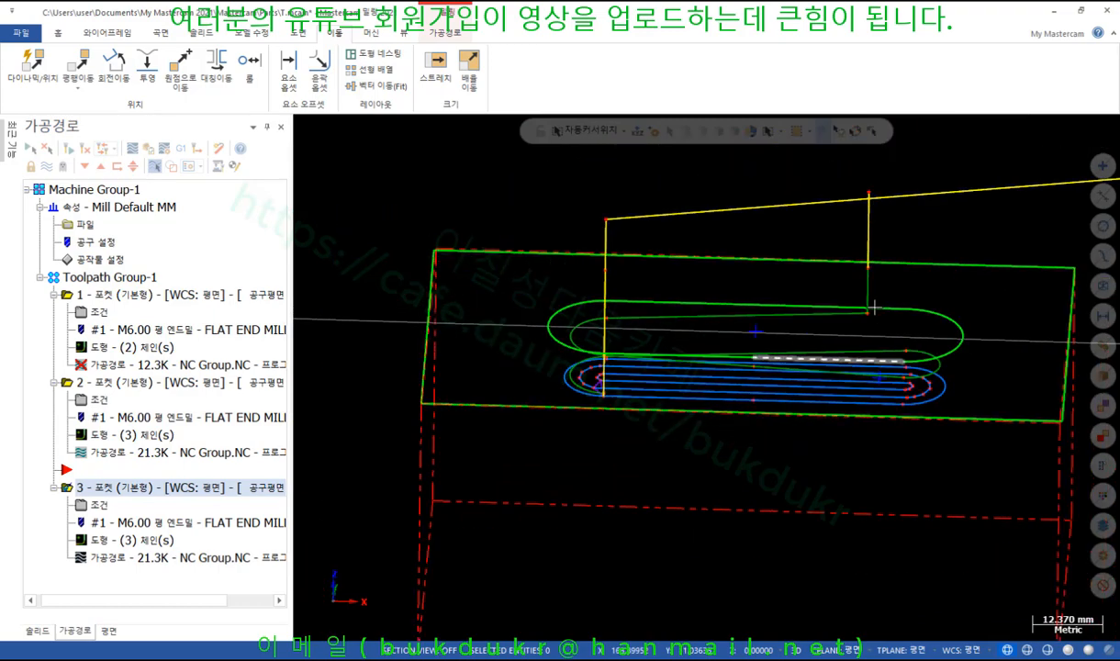
pyautogui.moveTo(872, 307)
pyautogui.mouseDown(button='middle')
pyautogui.moveTo(872, 276)
pyautogui.moveTo(847, 280)
pyautogui.moveTo(843, 298)
pyautogui.mouseUp(button='middle')
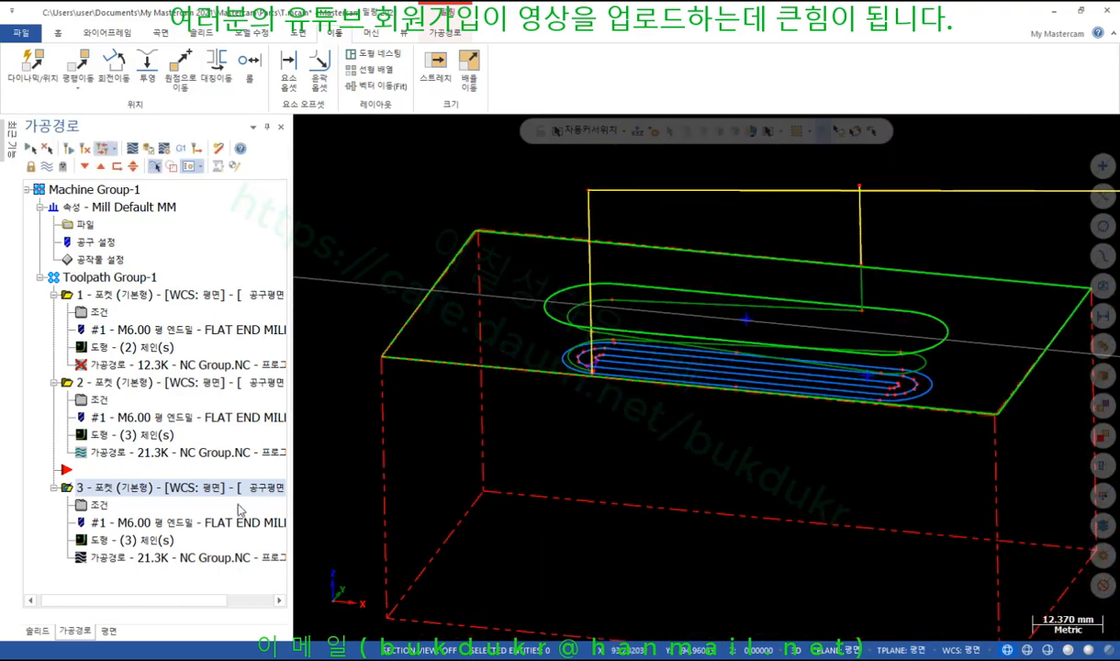
pyautogui.click(149, 559)
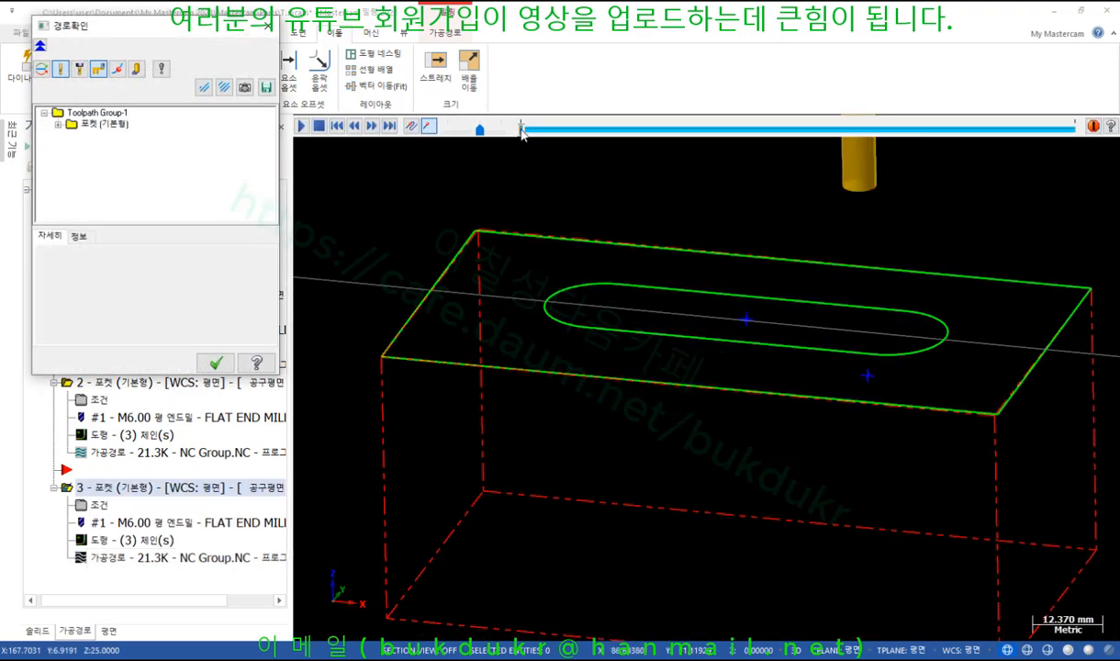
pyautogui.moveTo(522, 133); pyautogui.dragTo(605, 138)
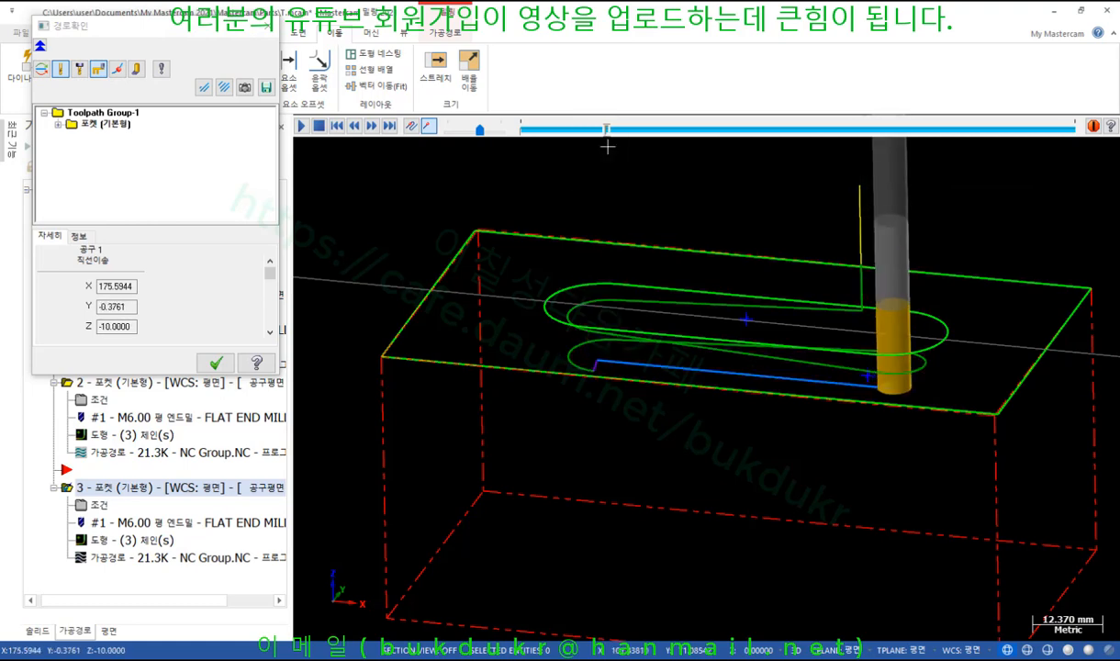
pyautogui.scroll(3, 830, 303)
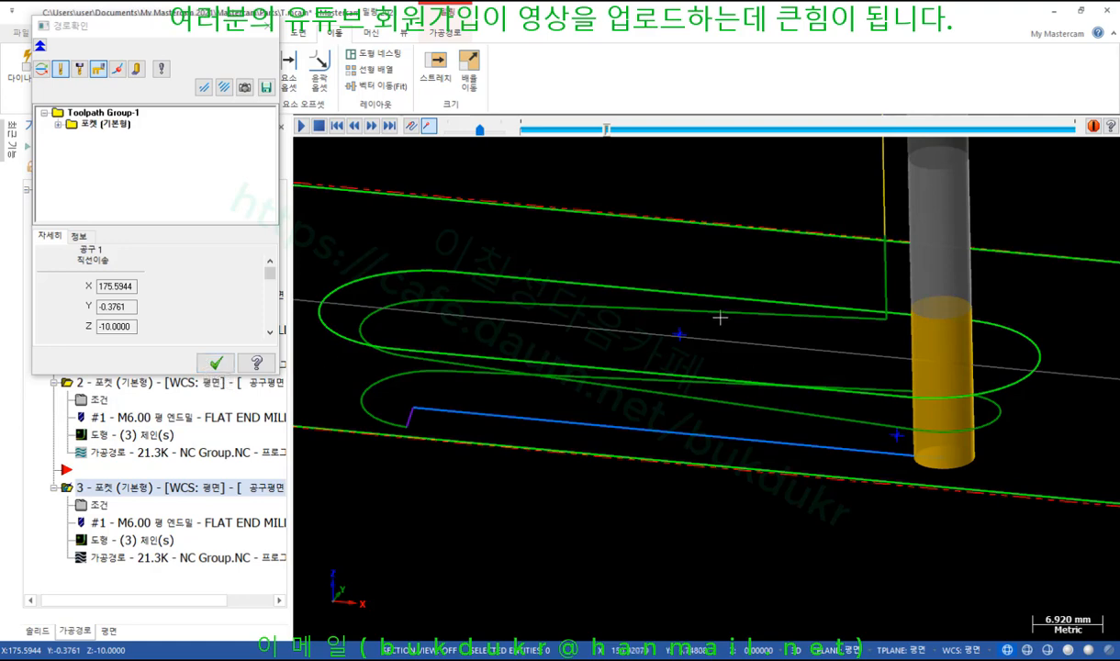
pyautogui.click(215, 362)
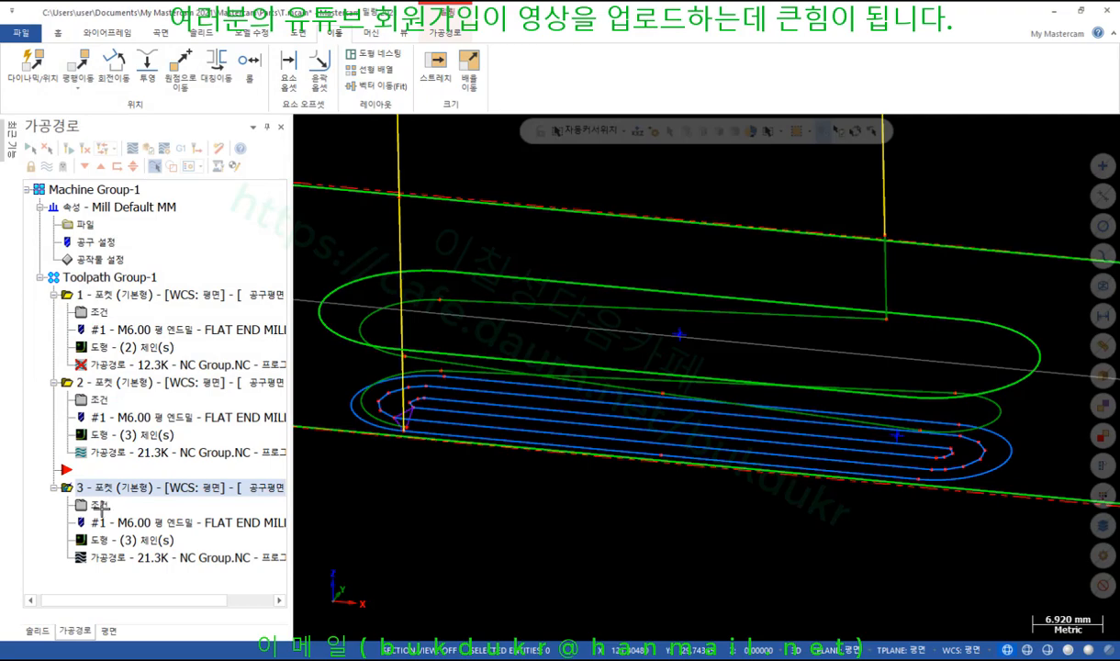
# Set the 최소 적용 길이 of operation 3's contour-following entry to 1.0, with the direction on CCW
pyautogui.click(102, 506)
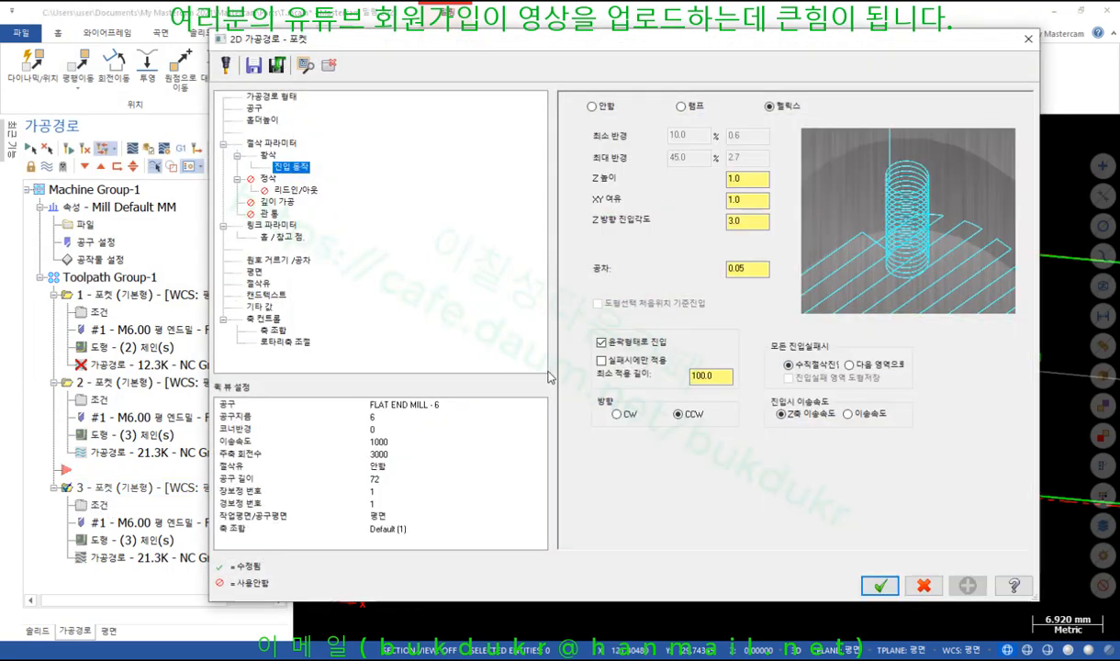
pyautogui.moveTo(721, 376); pyautogui.dragTo(641, 388)
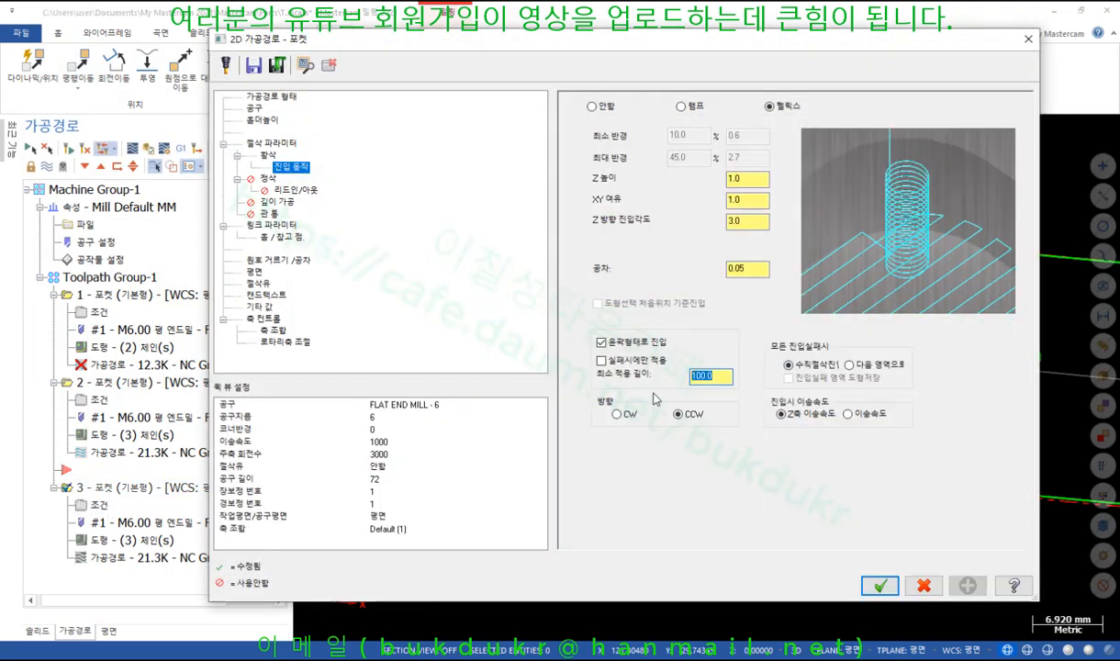
pyautogui.write('1')
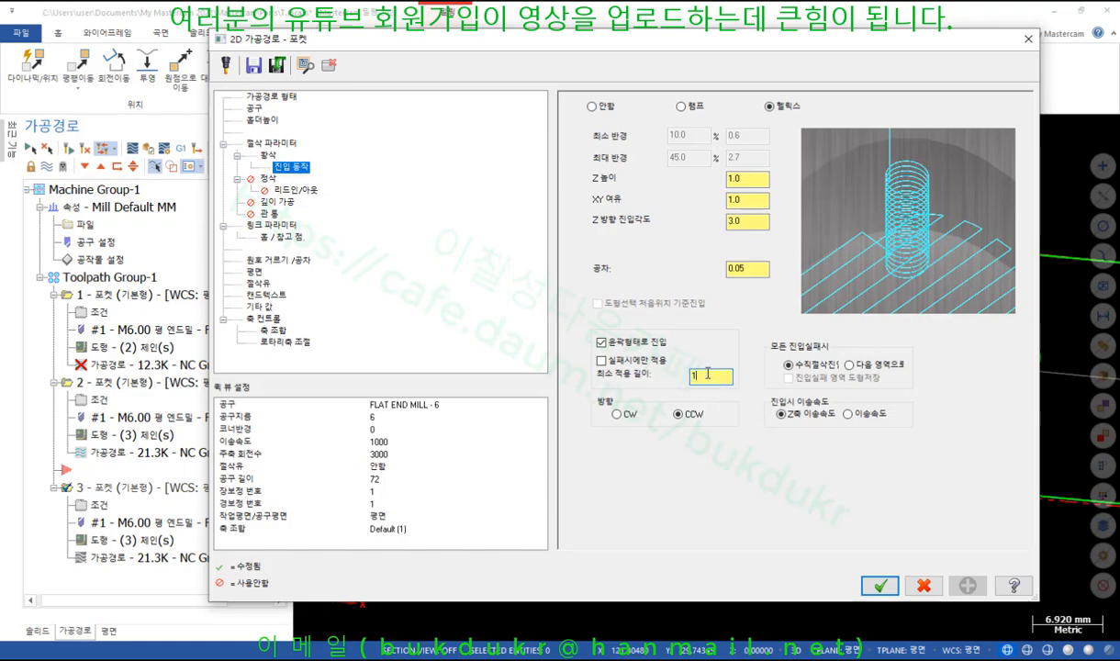
pyautogui.click(617, 414)
pyautogui.click(678, 415)
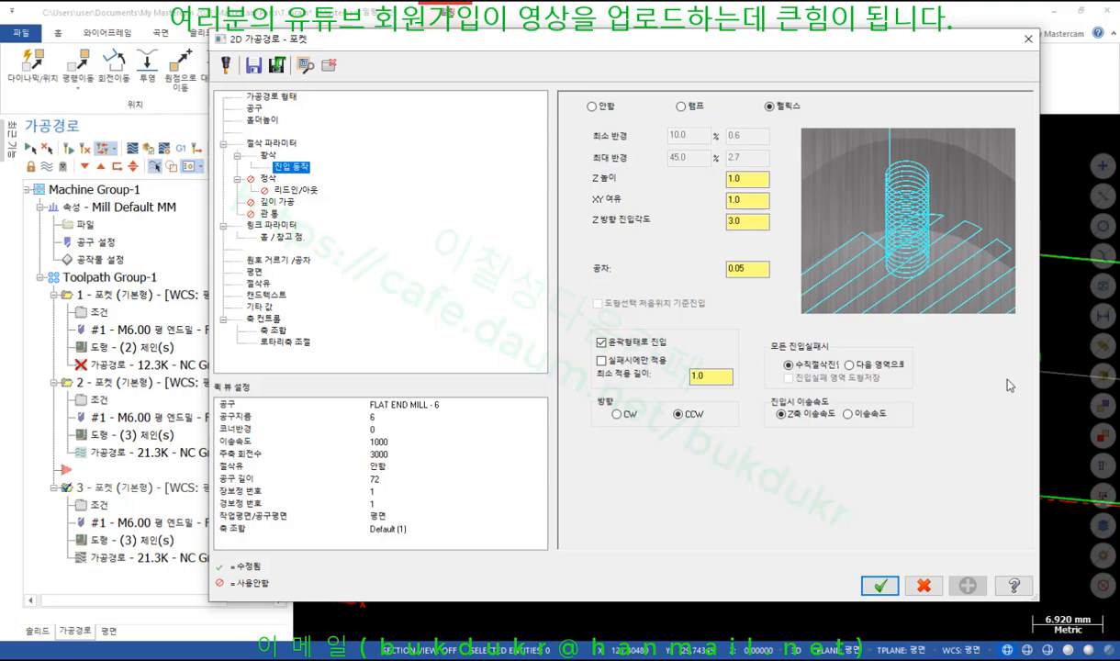